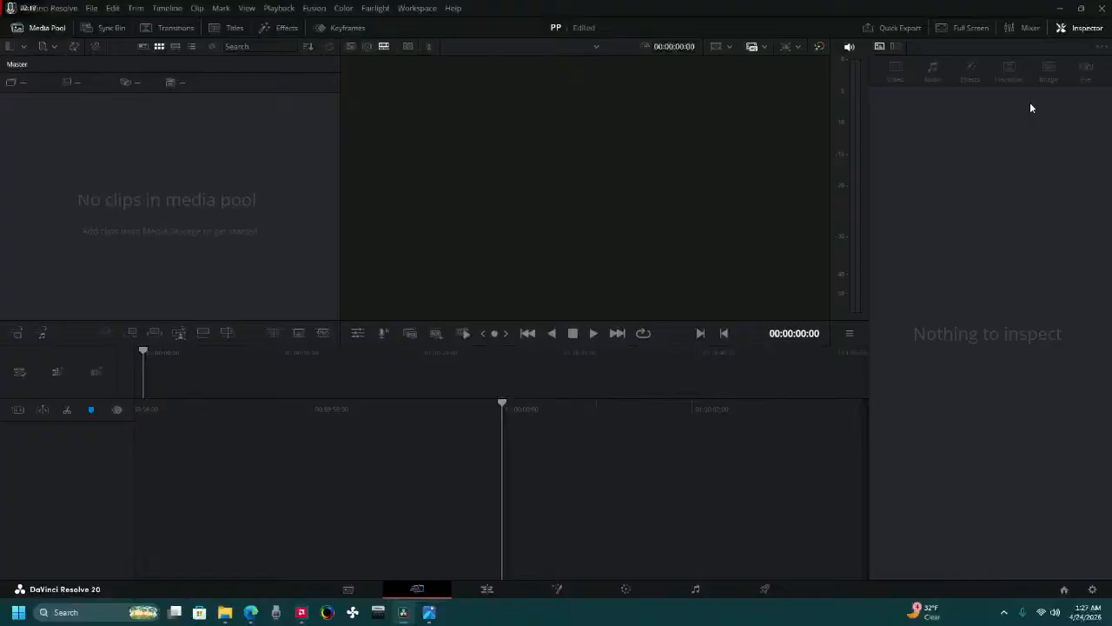
# Switch to YouTube Studio and check the live stream's settings, analytics and stream health.
pyautogui.hotkey('alt', 'Tab')
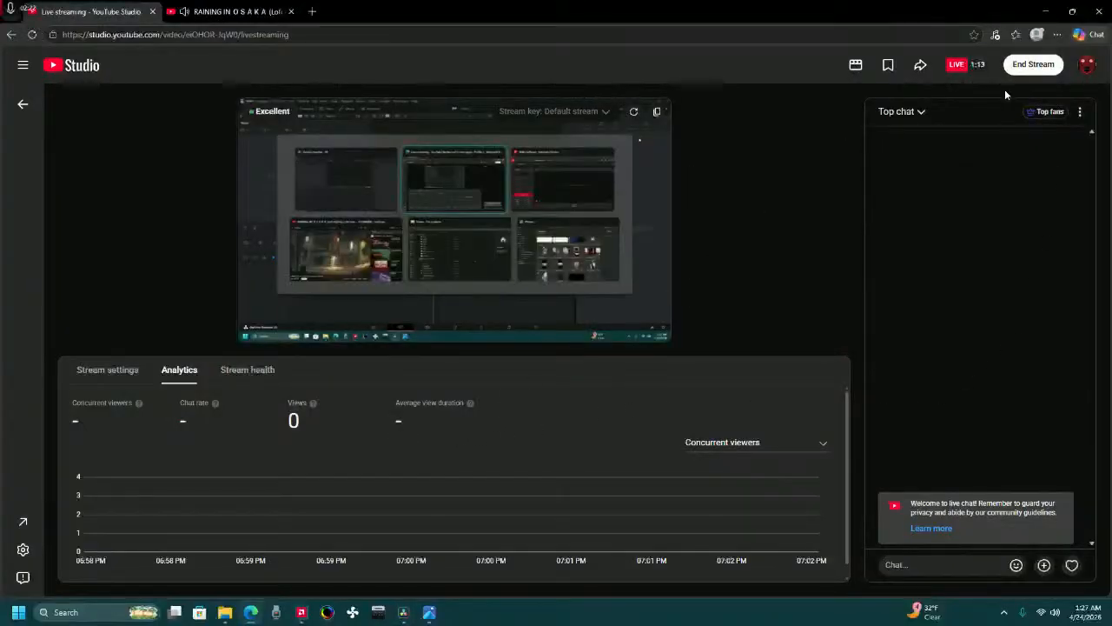
pyautogui.click(117, 369)
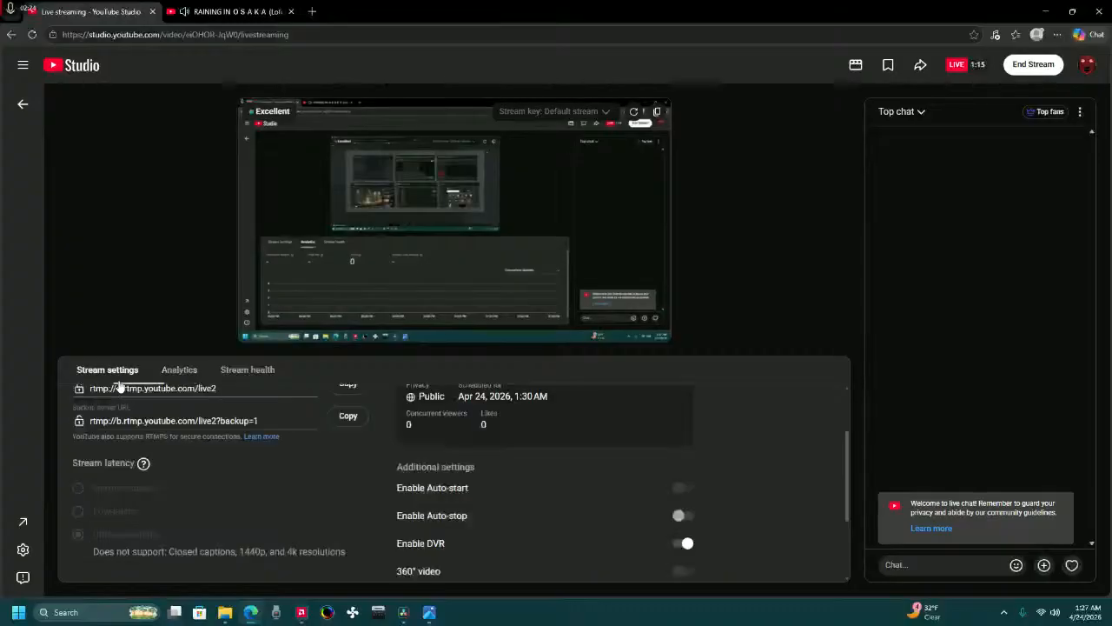
pyautogui.scroll(2, 442, 418)
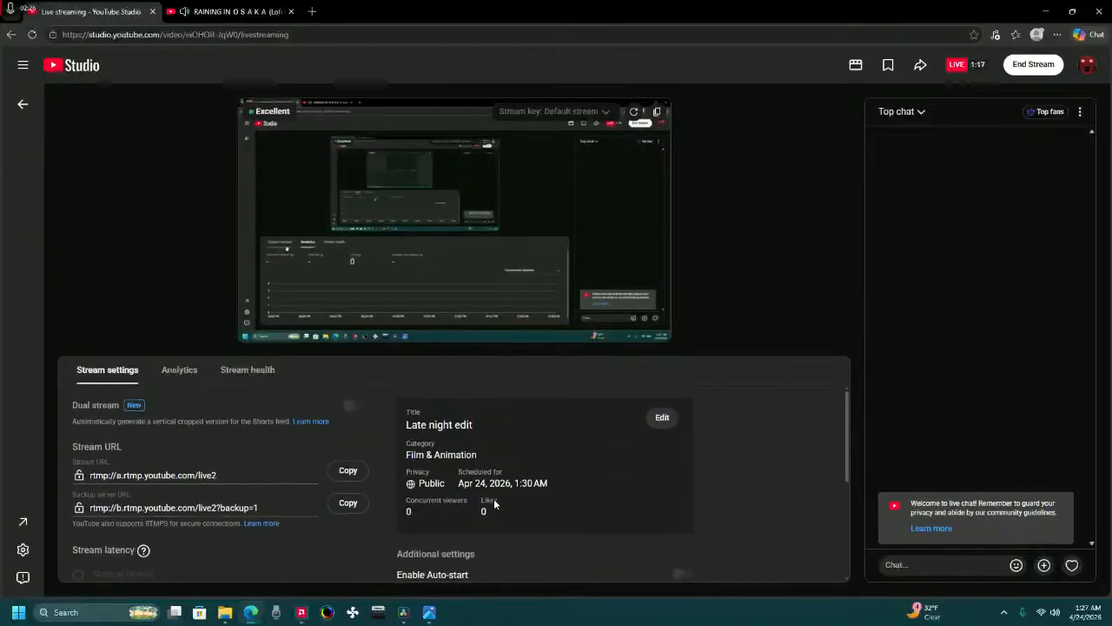
pyautogui.click(186, 373)
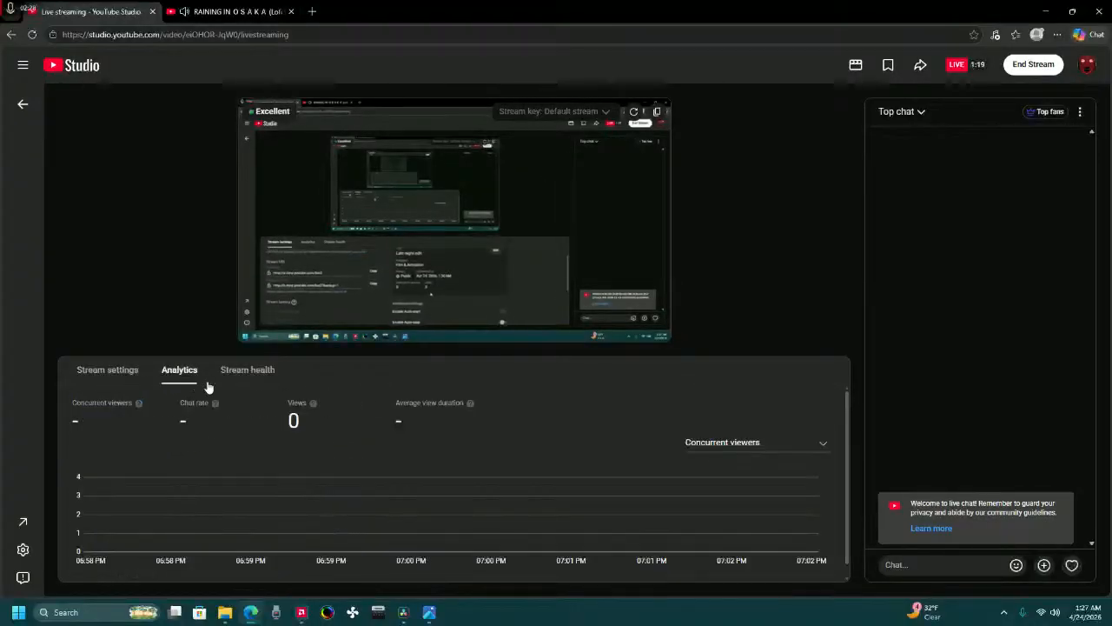
pyautogui.click(227, 377)
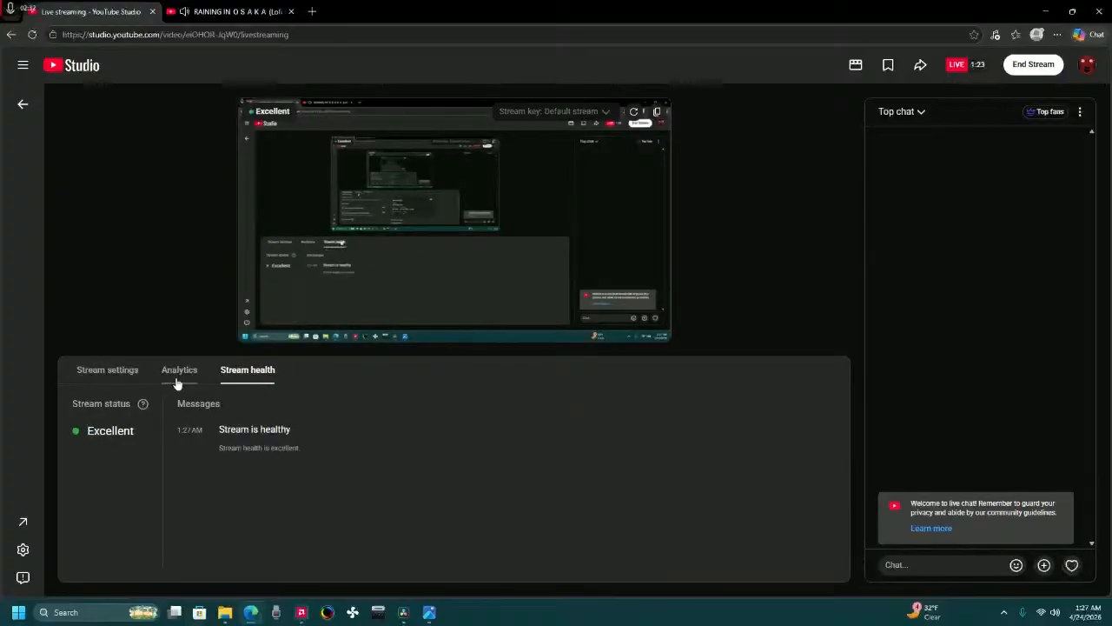
pyautogui.click(126, 373)
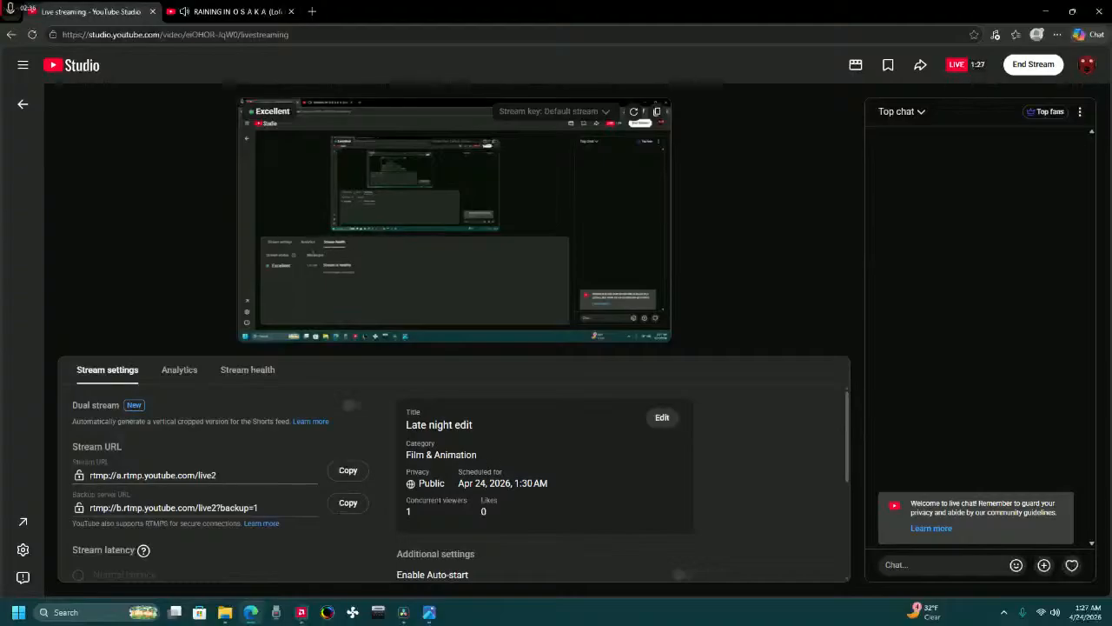
# Return to DaVinci Resolve and, on the Media page, browse the C: drive's user Pictures folder to "PP-No not that kind".
pyautogui.hotkey('alt', 'Tab')
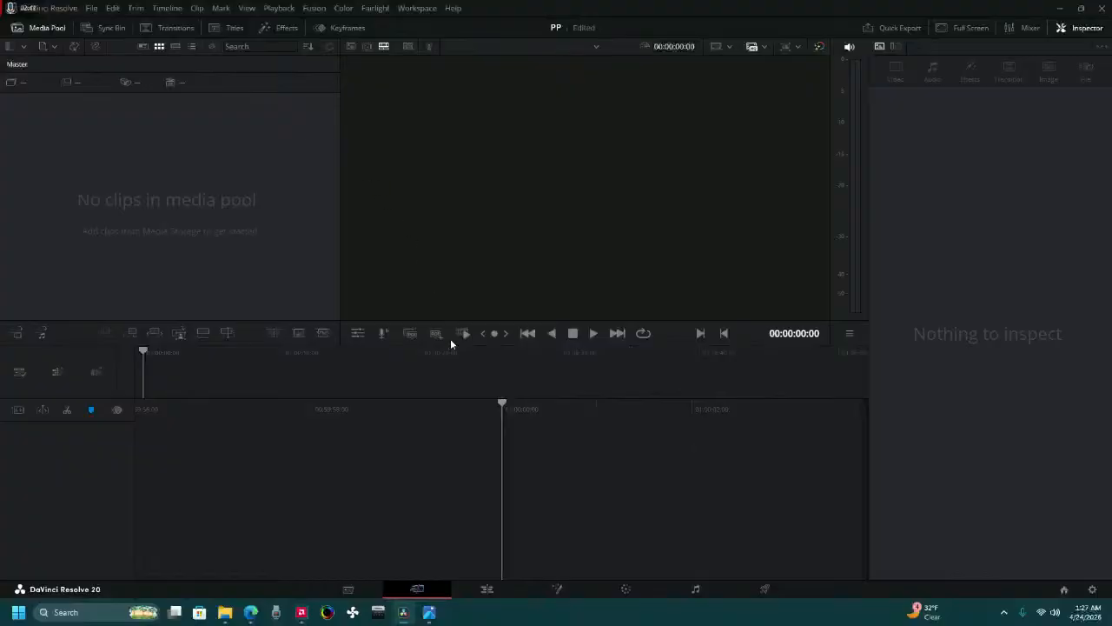
pyautogui.click(361, 585)
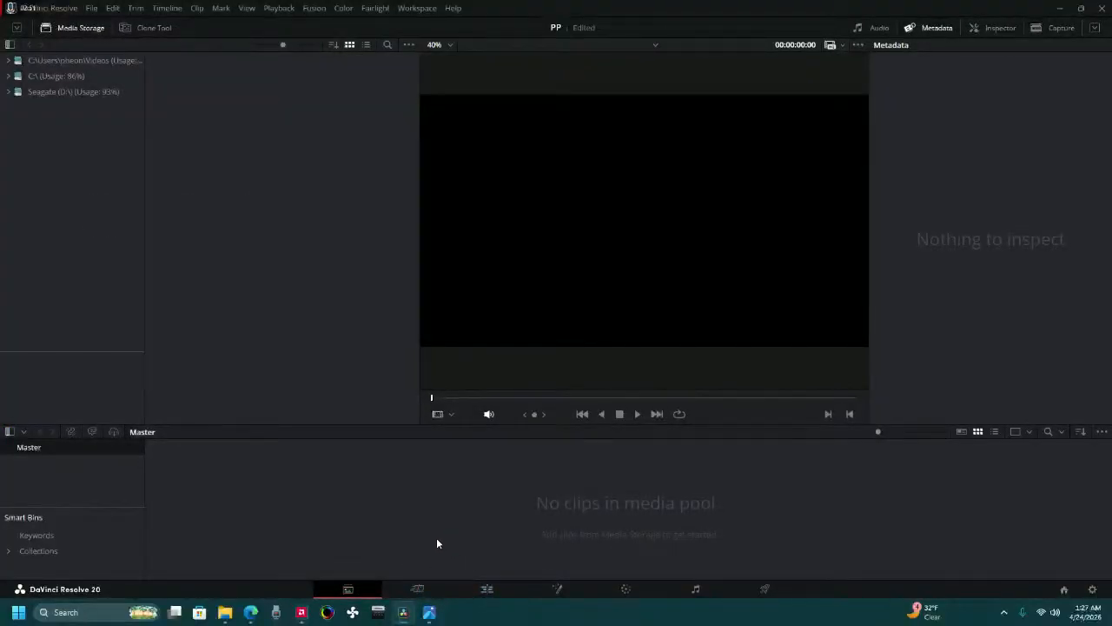
pyautogui.click(94, 60)
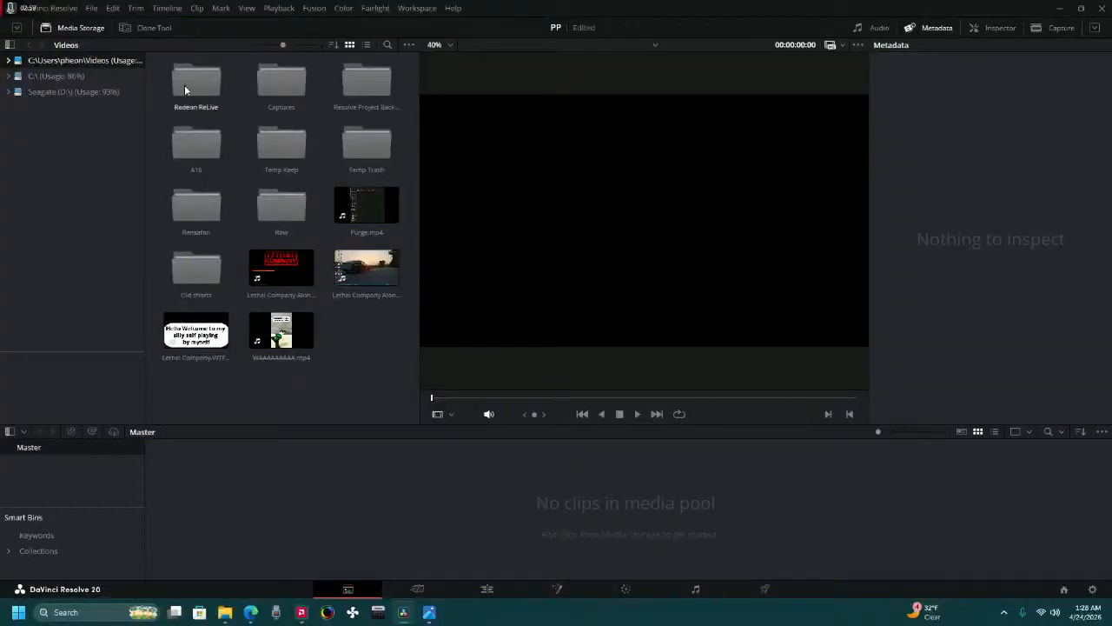
pyautogui.click(80, 76)
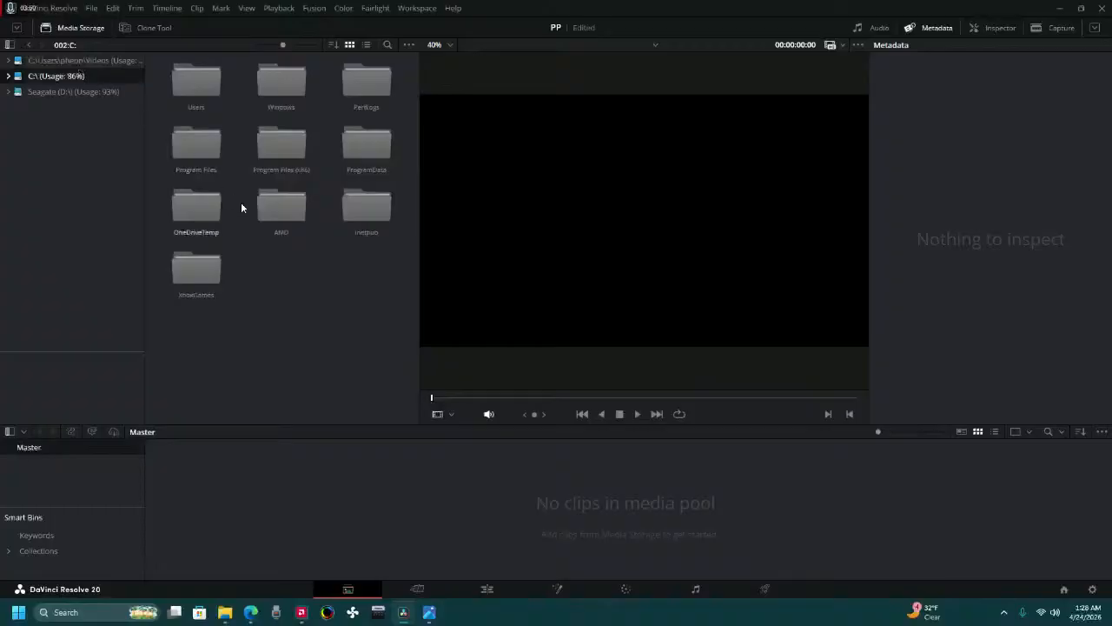
pyautogui.doubleClick(193, 86)
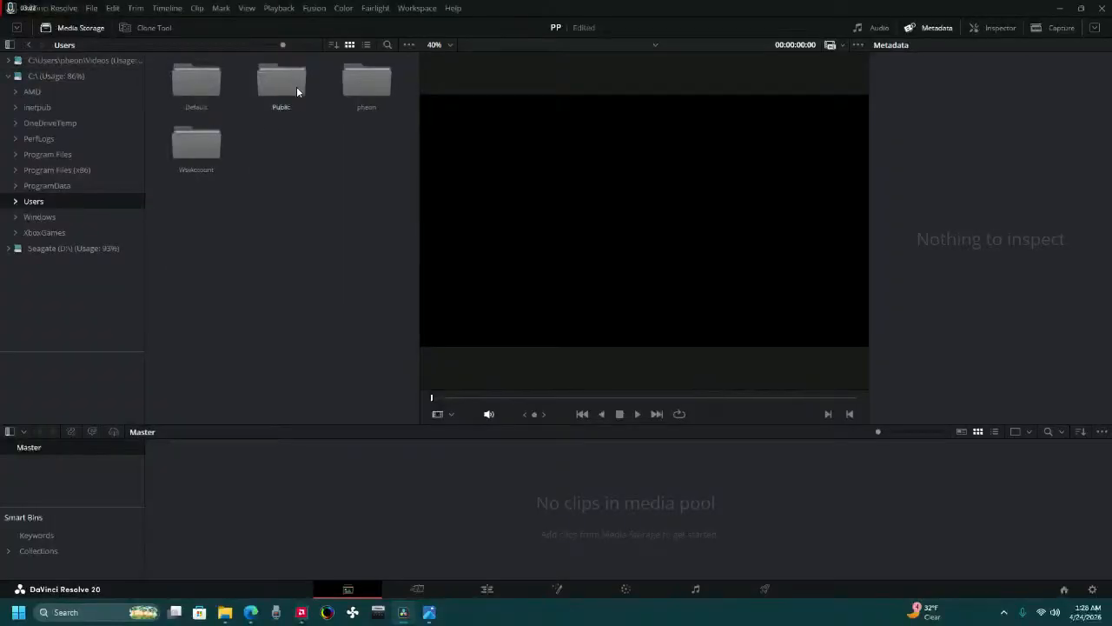
pyautogui.click(366, 93)
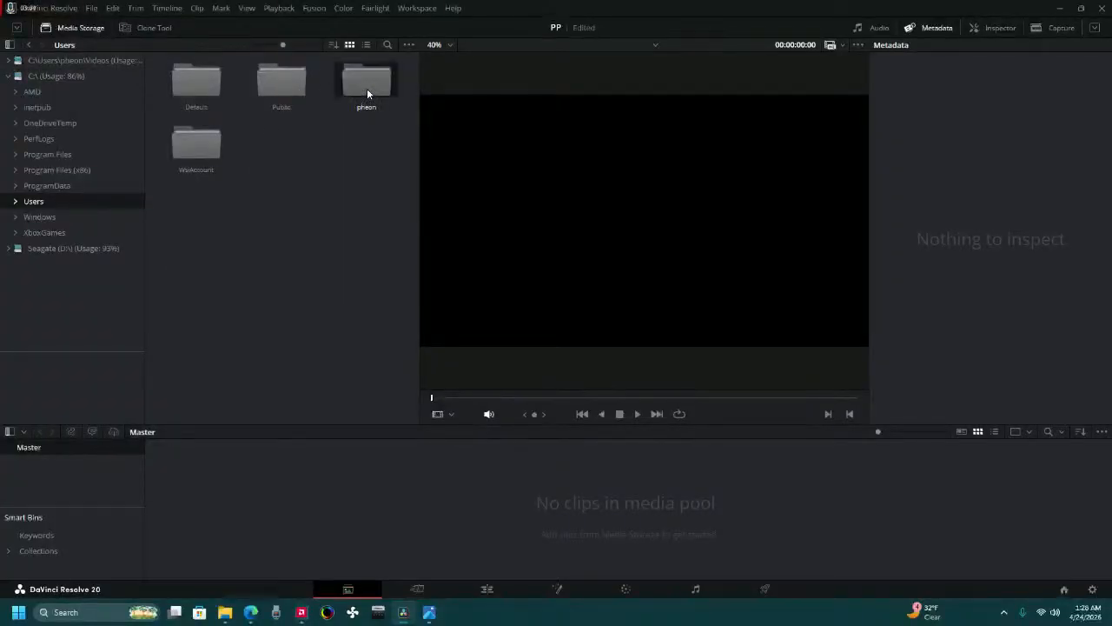
pyautogui.doubleClick(367, 86)
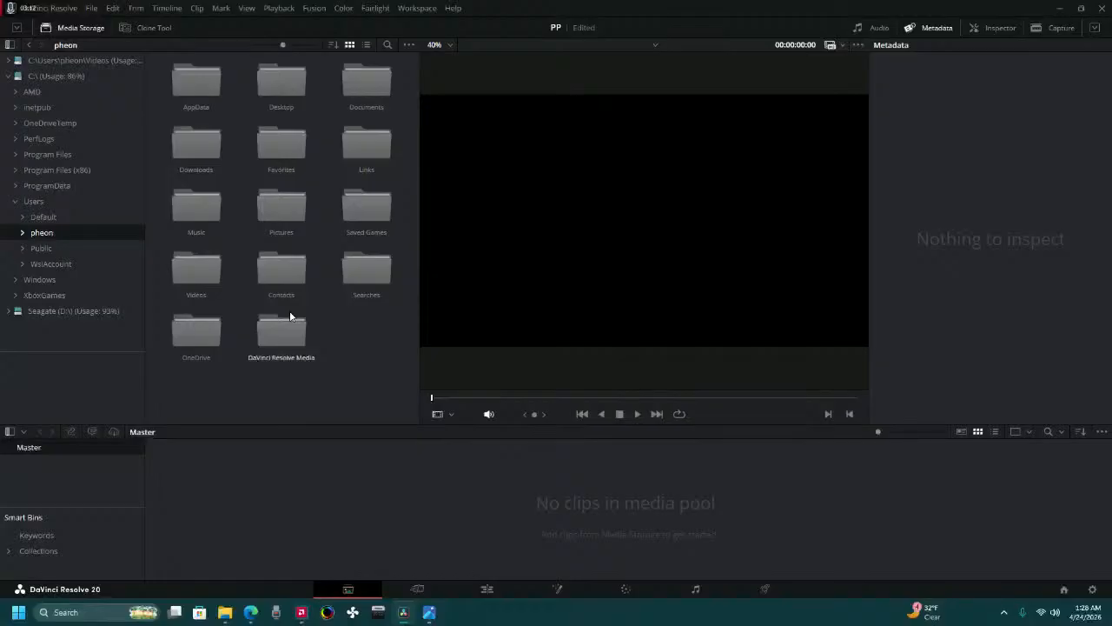
pyautogui.doubleClick(275, 219)
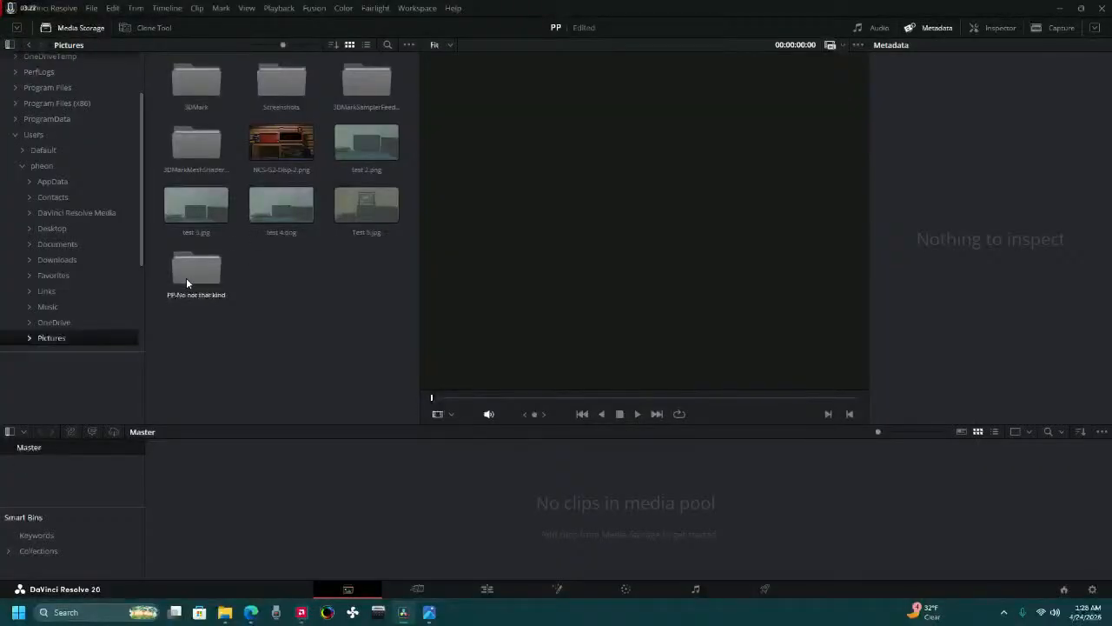
pyautogui.doubleClick(189, 275)
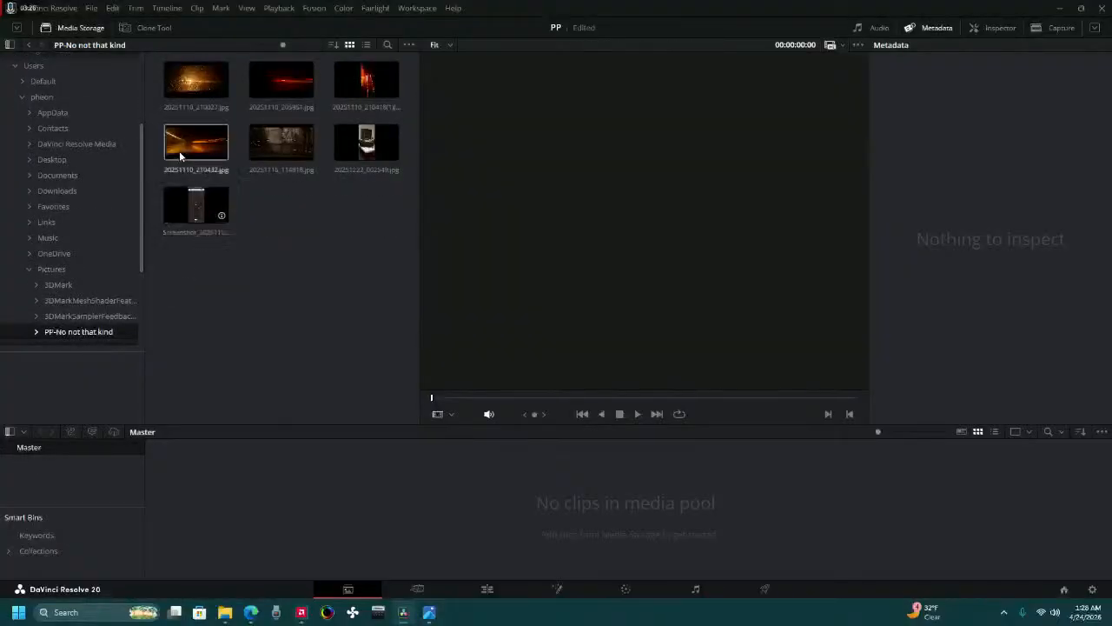
# Select all seven images in the "PP-No not that kind" folder and add them to the Master bin of the media pool.
pyautogui.click(187, 83)
pyautogui.click(208, 213)
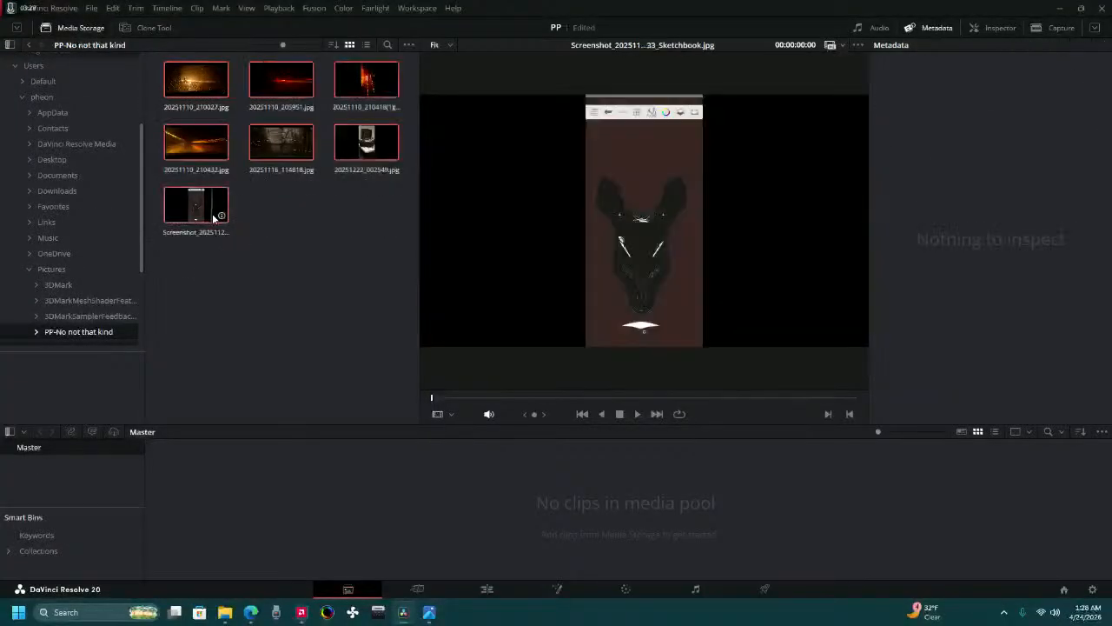
pyautogui.keyDown('shift'); pyautogui.click(187, 83); pyautogui.keyUp('shift')
pyautogui.moveTo(187, 82); pyautogui.dragTo(407, 482)
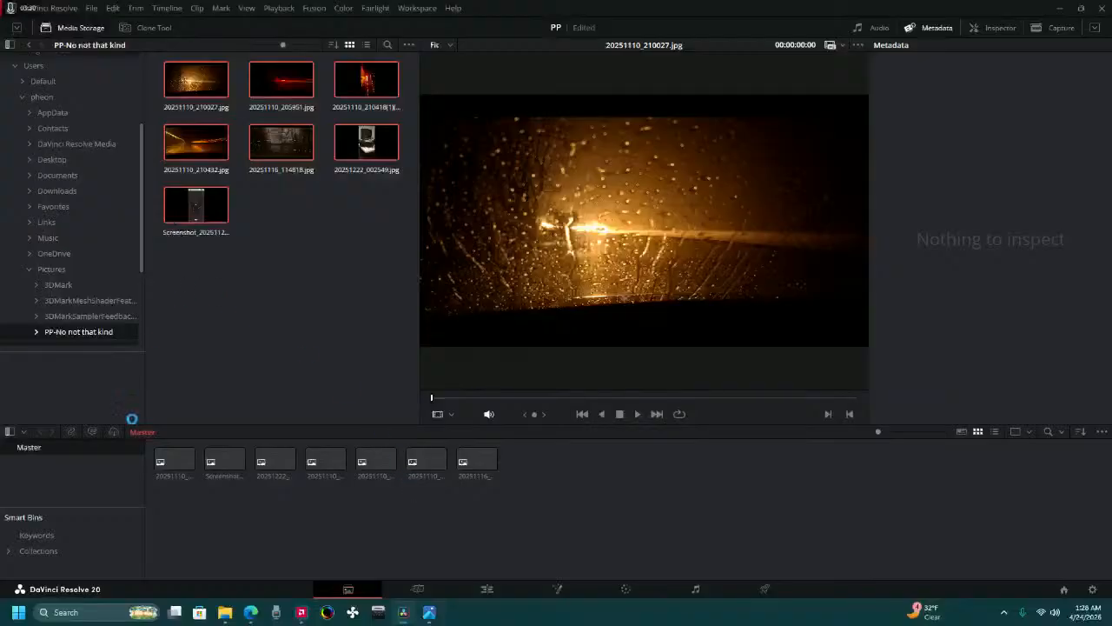
pyautogui.click(228, 470)
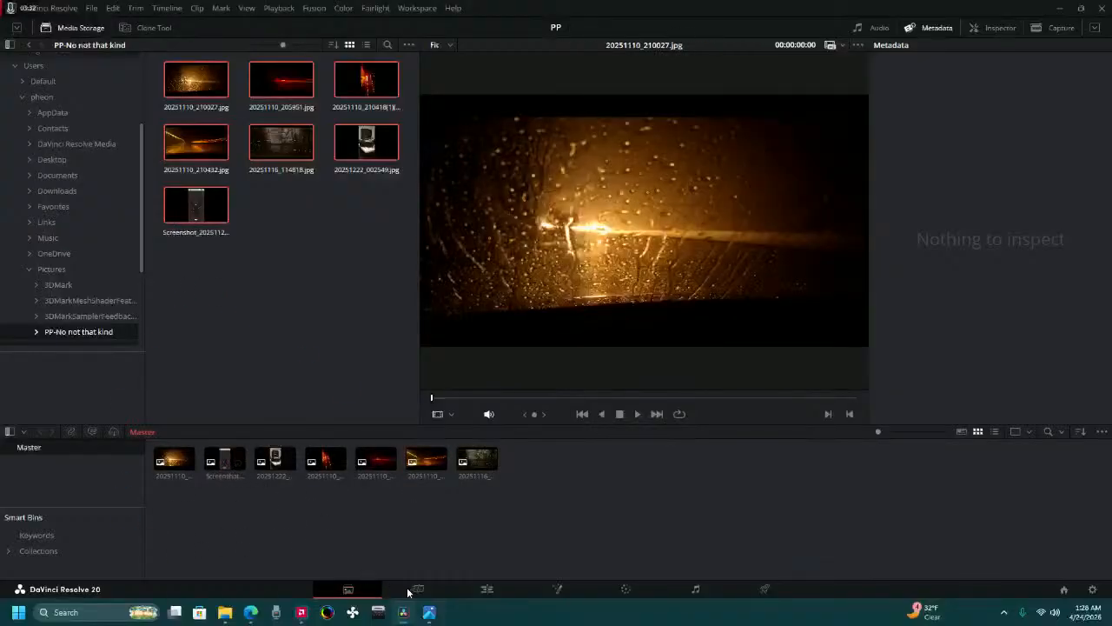
# On the Cut page, select all seven images in the media pool and place them in sequence on a new timeline.
pyautogui.click(417, 588)
pyautogui.click(43, 101)
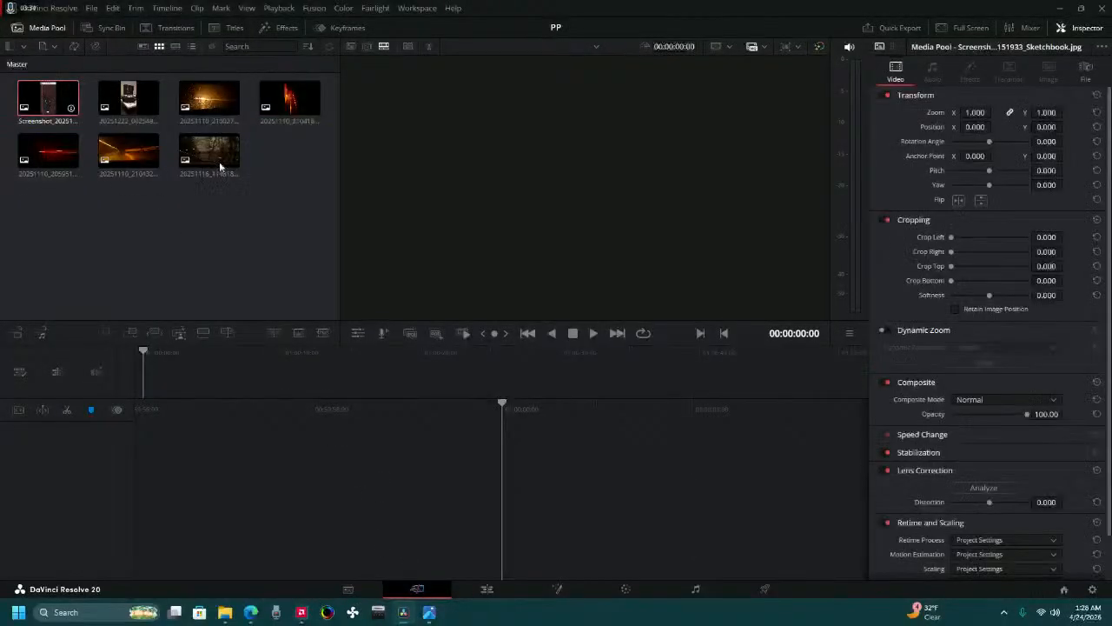
pyautogui.keyDown('shift'); pyautogui.click(221, 164); pyautogui.keyUp('shift')
pyautogui.moveTo(43, 94); pyautogui.dragTo(516, 500)
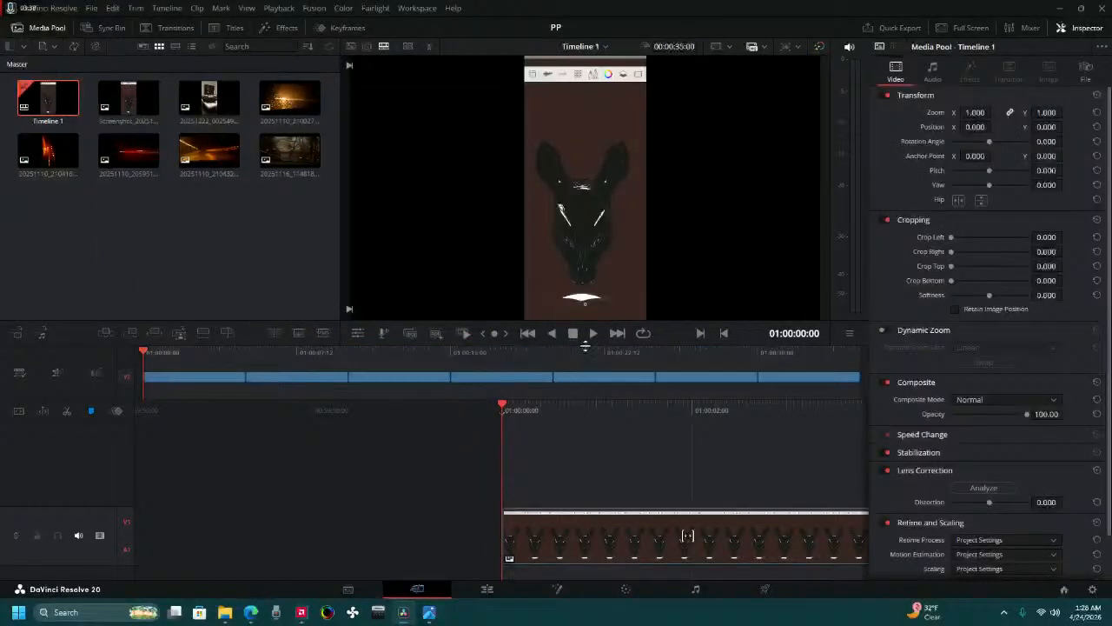
# Delete the Sketchbook screenshot clip at the start of the timeline and close the gap it leaves.
pyautogui.click(596, 545)
pyautogui.press('BackSpace')
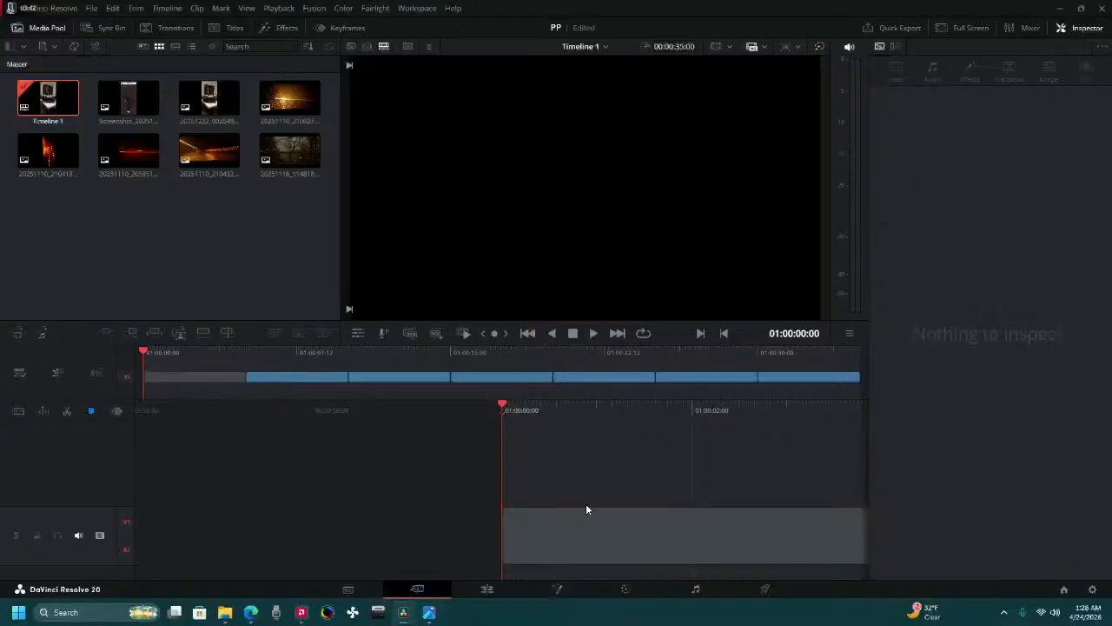
pyautogui.click(582, 526)
pyautogui.press('BackSpace')
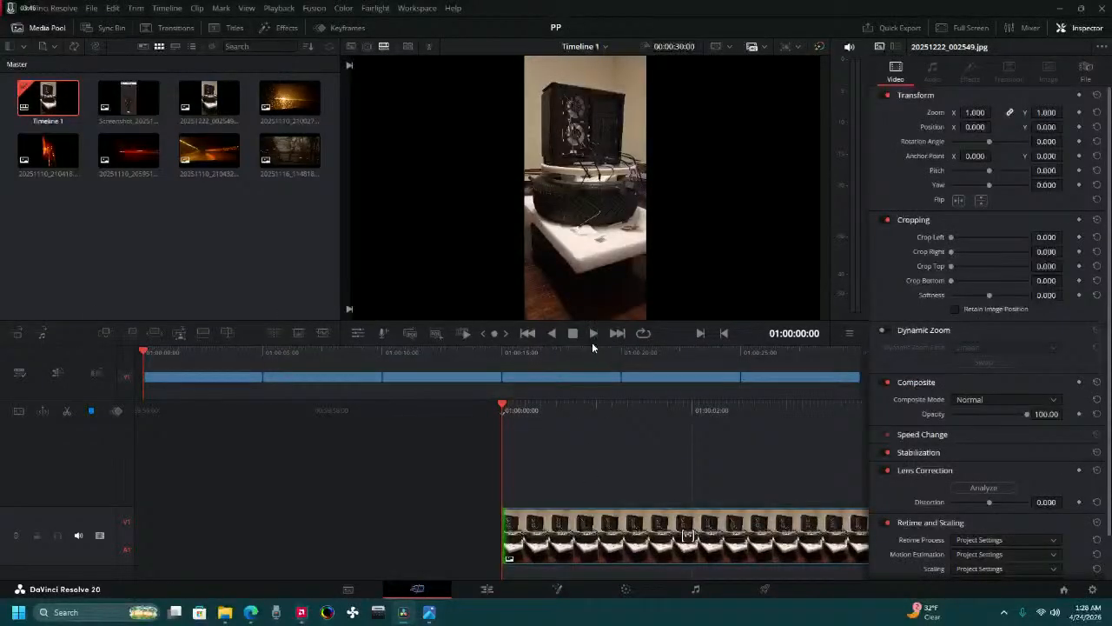
# Switch to YouTube Studio, review the live stream's editable details such as description, visibility, category and audience, and close them without saving.
pyautogui.hotkey('alt', 'Tab')
pyautogui.hotkey('alt', 'Tab')
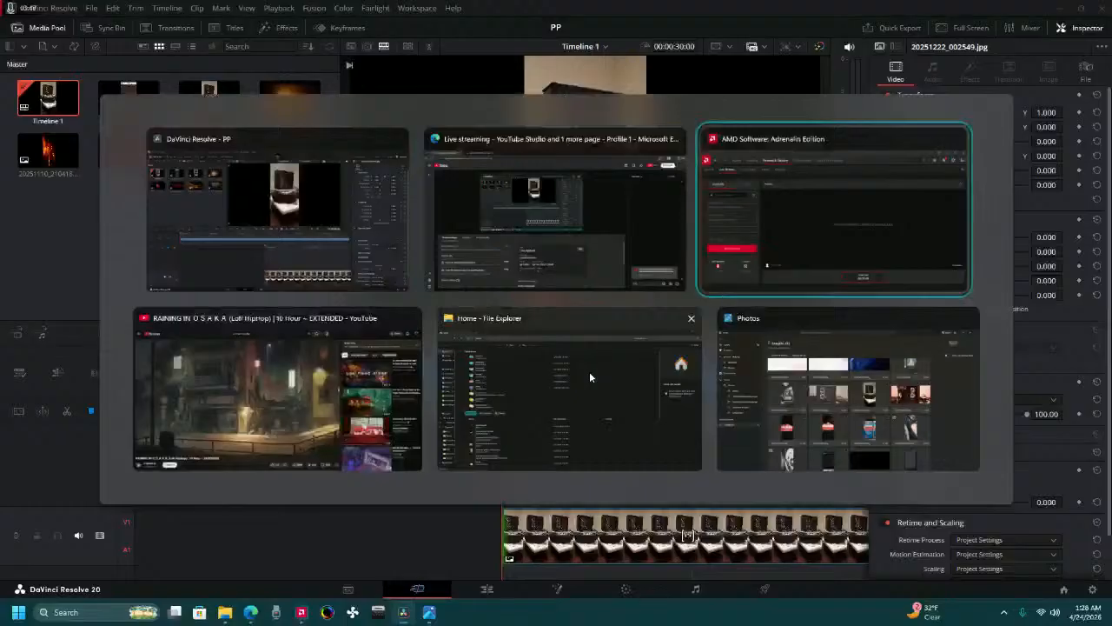
pyautogui.hotkey('alt', 'Tab')
pyautogui.hotkey('alt', 'Tab')
pyautogui.hotkey('alt', 'Tab')
pyautogui.hotkey('alt', 'Tab')
pyautogui.hotkey('alt', 'Tab')
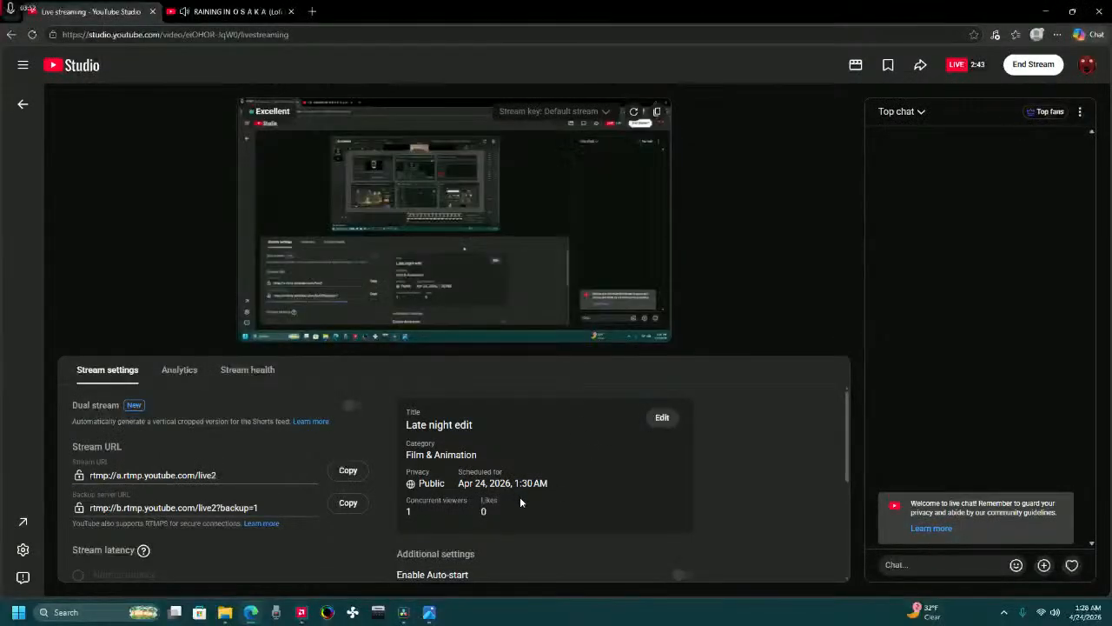
pyautogui.click(660, 418)
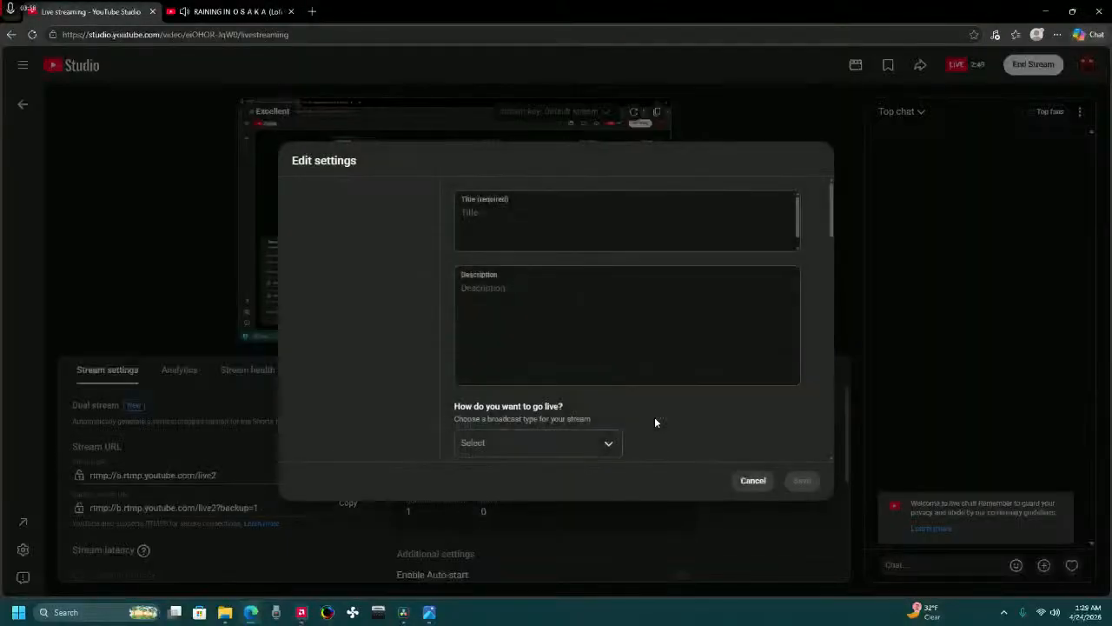
pyautogui.scroll(-6, 535, 308)
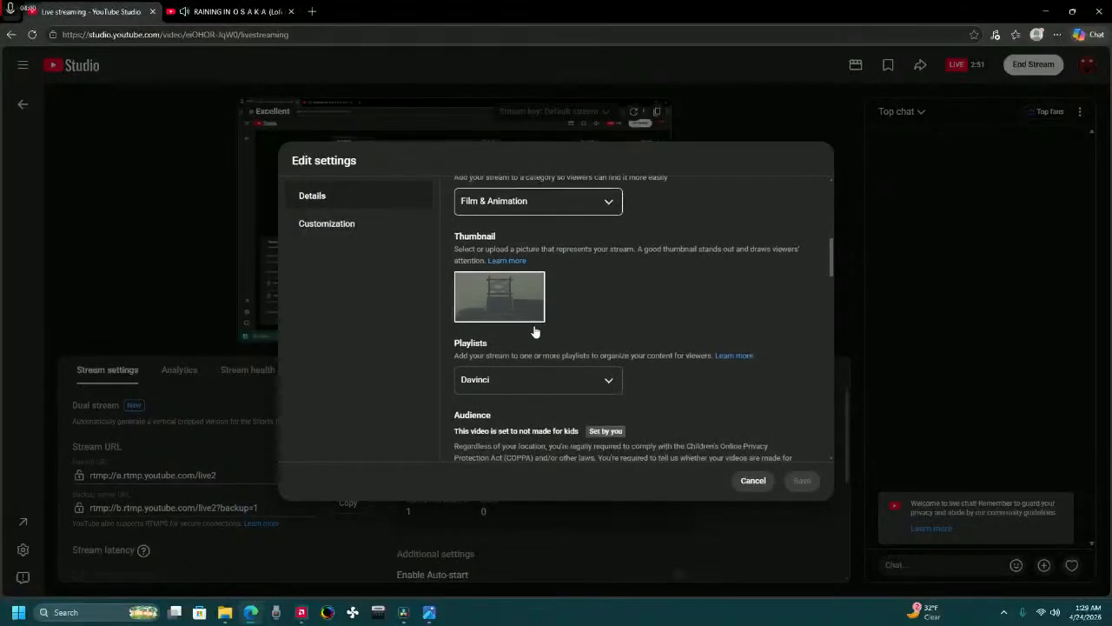
pyautogui.scroll(-3, 534, 331)
pyautogui.scroll(-3, 556, 358)
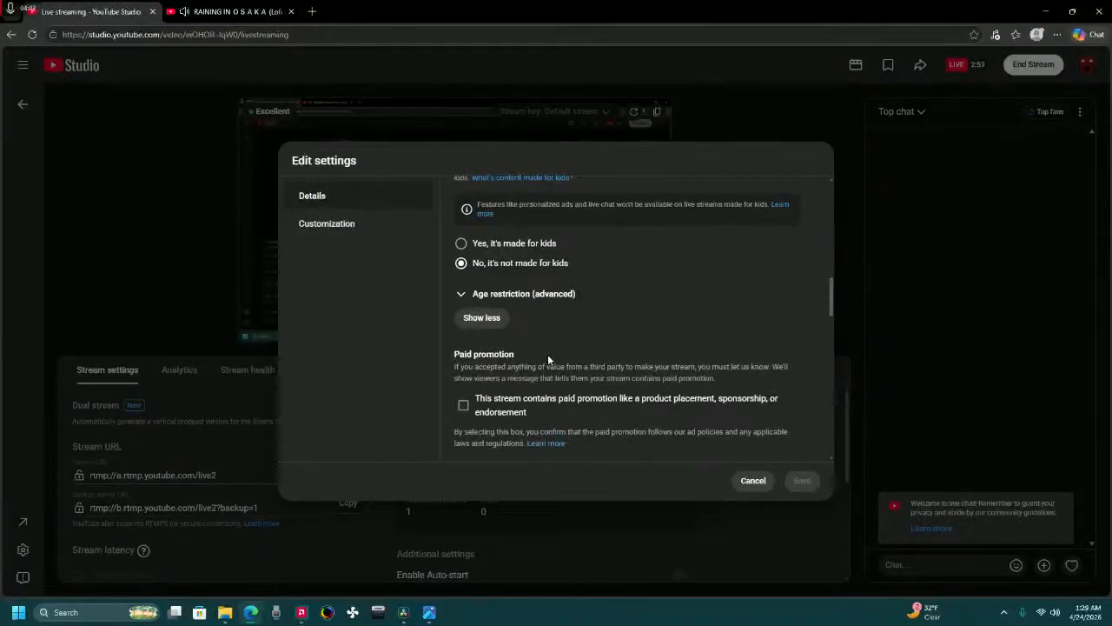
pyautogui.scroll(-6, 547, 356)
pyautogui.scroll(7, 551, 368)
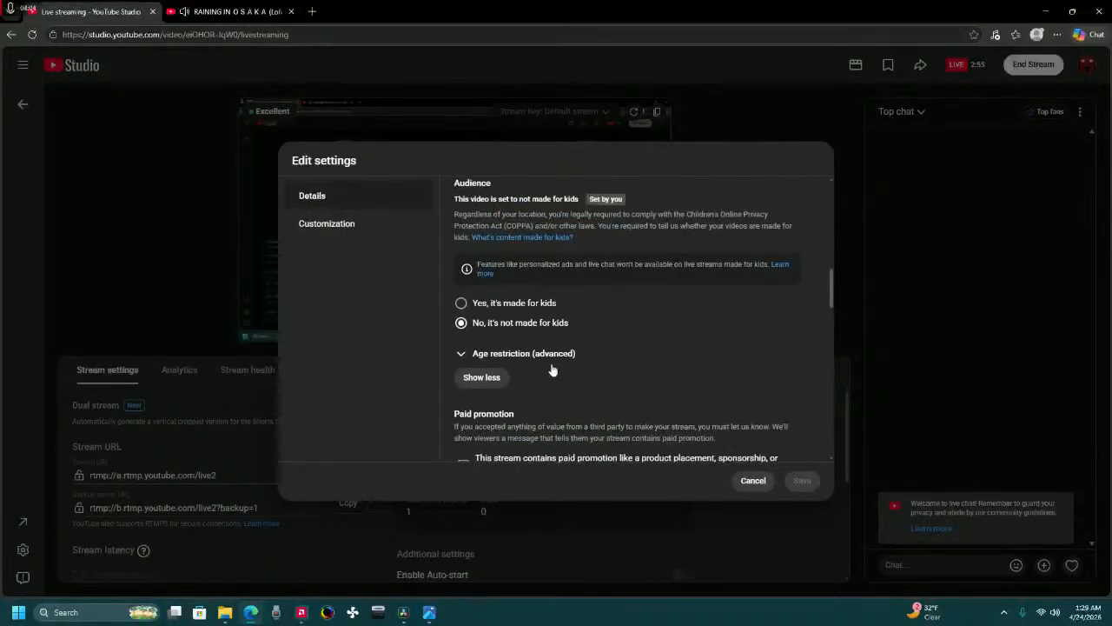
pyautogui.scroll(10, 556, 372)
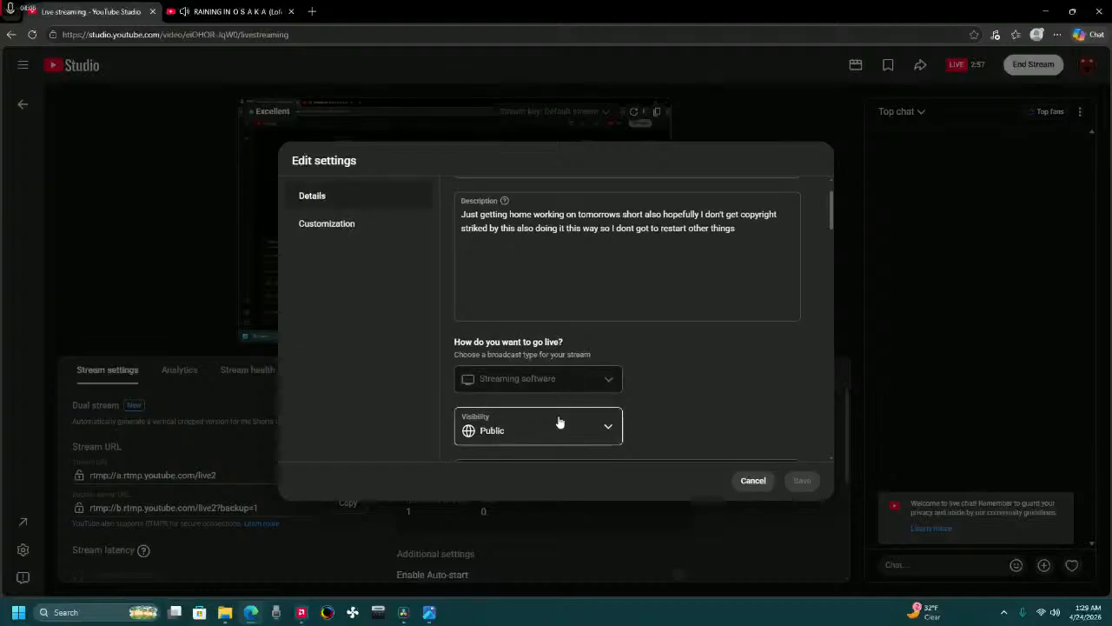
pyautogui.scroll(-1, 556, 408)
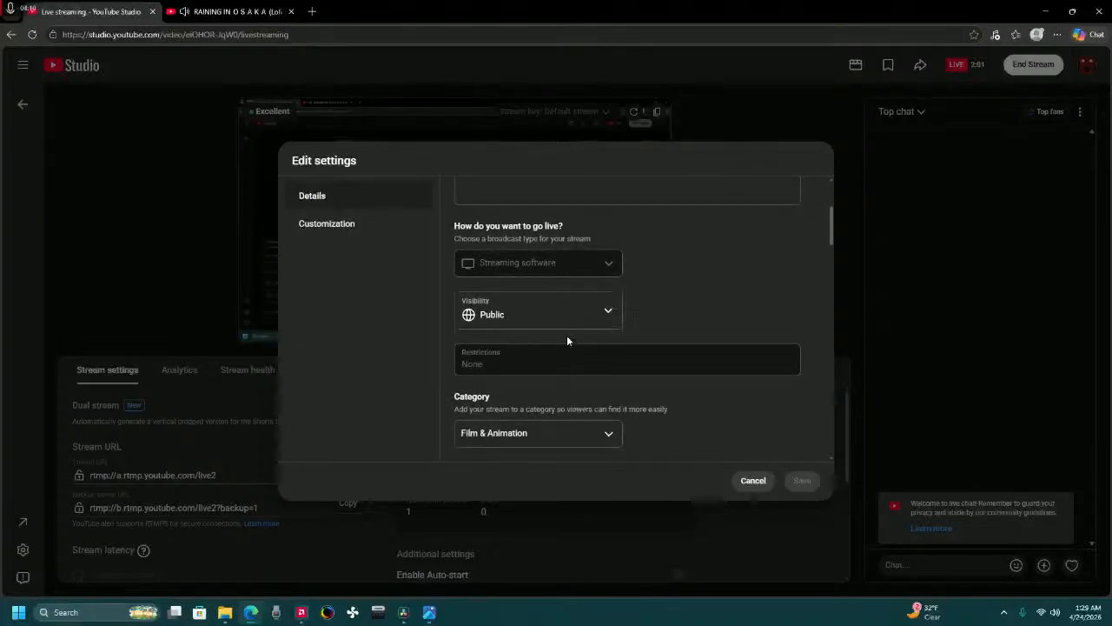
pyautogui.click(753, 481)
# Return to DaVinci Resolve, play the timeline from the start, and scrub back to the 20251110_210432.jpg clip at about 01:00:23:07.
pyautogui.hotkey('alt', 'Tab')
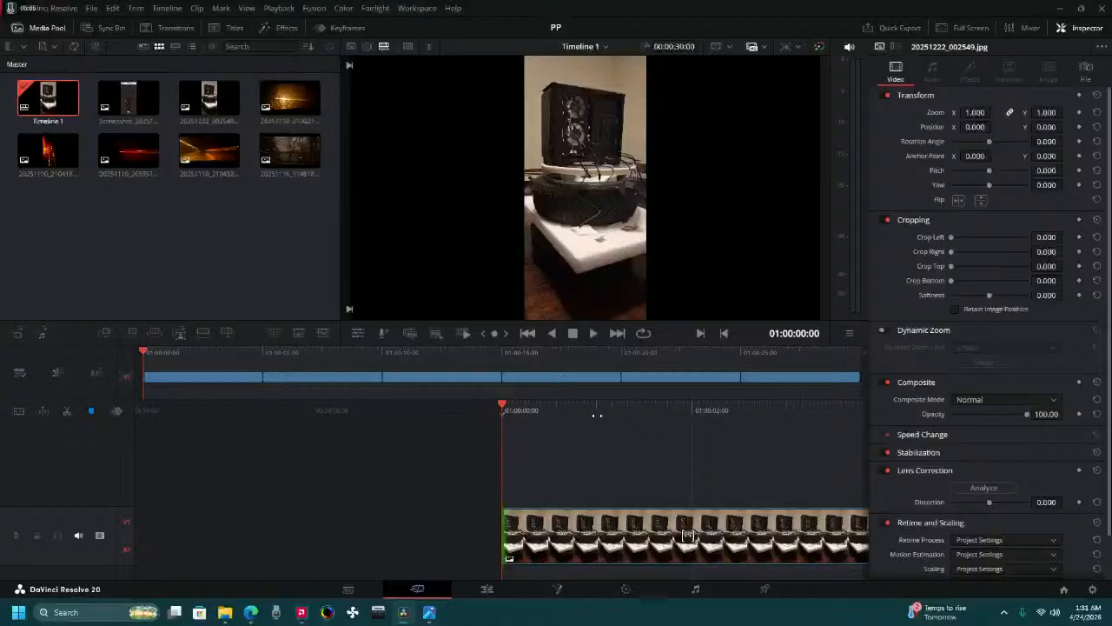
pyautogui.moveTo(616, 409)
pyautogui.mouseDown()
pyautogui.moveTo(429, 420)
pyautogui.moveTo(579, 437)
pyautogui.moveTo(620, 423)
pyautogui.mouseUp()
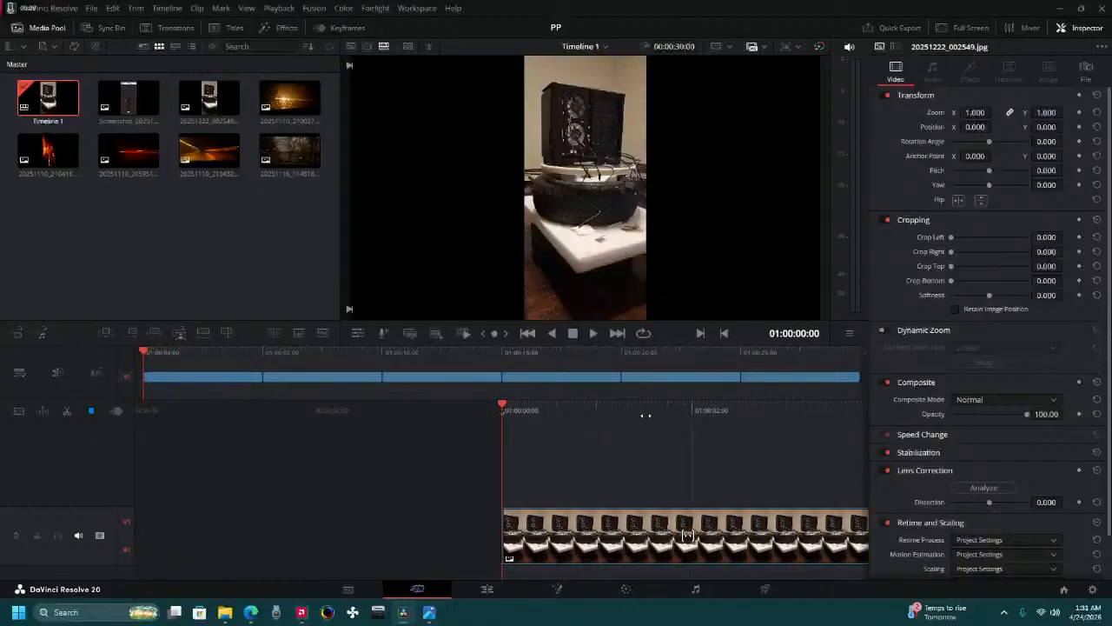
pyautogui.click(592, 334)
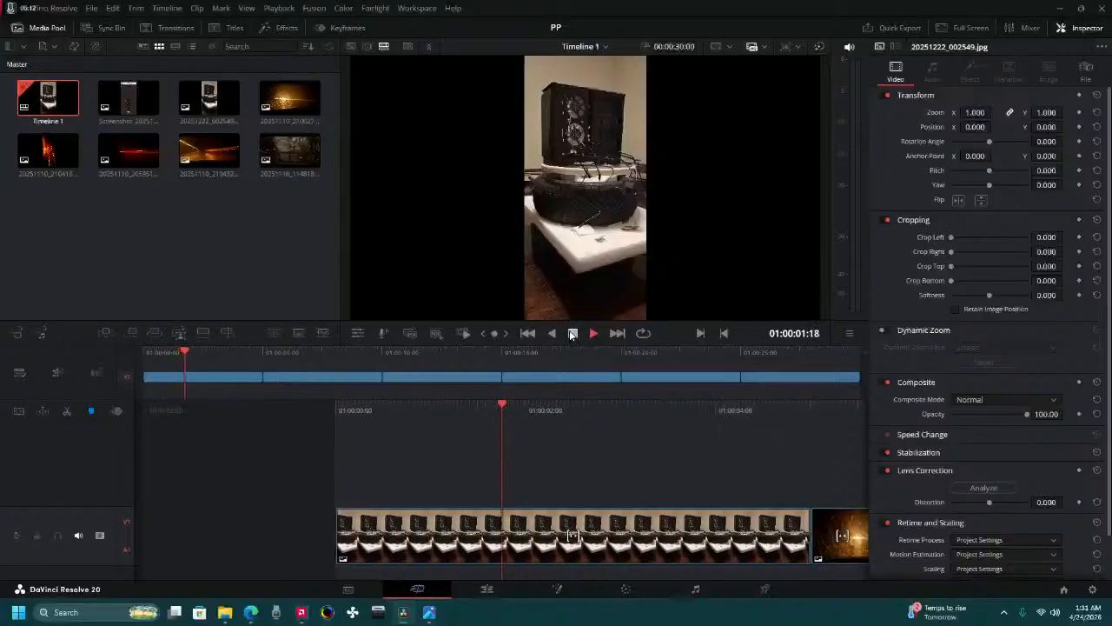
pyautogui.click(573, 334)
pyautogui.click(593, 335)
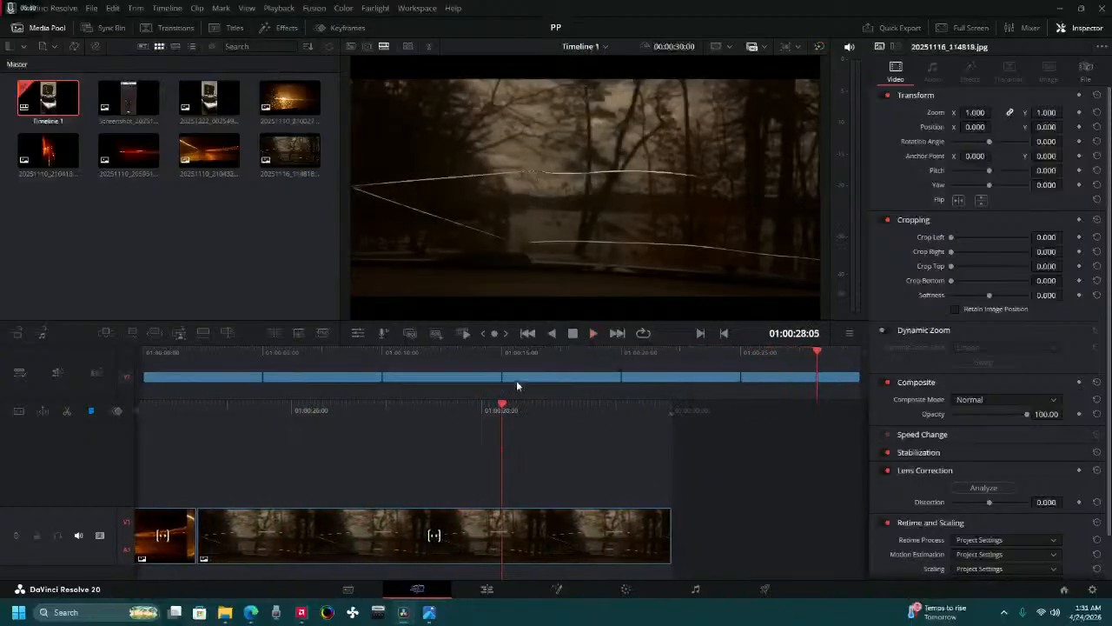
pyautogui.moveTo(275, 406); pyautogui.dragTo(739, 502)
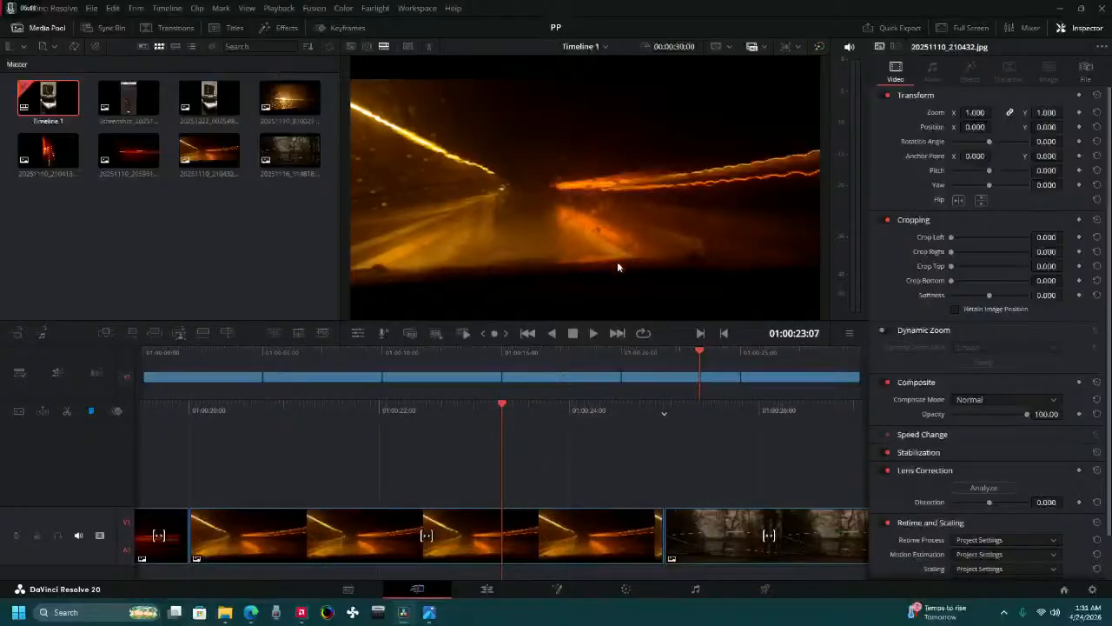
# Scrub back through the timeline from the 20251110_210432.jpg clip to its start, reviewing each photo clip.
pyautogui.moveTo(400, 411); pyautogui.dragTo(516, 412)
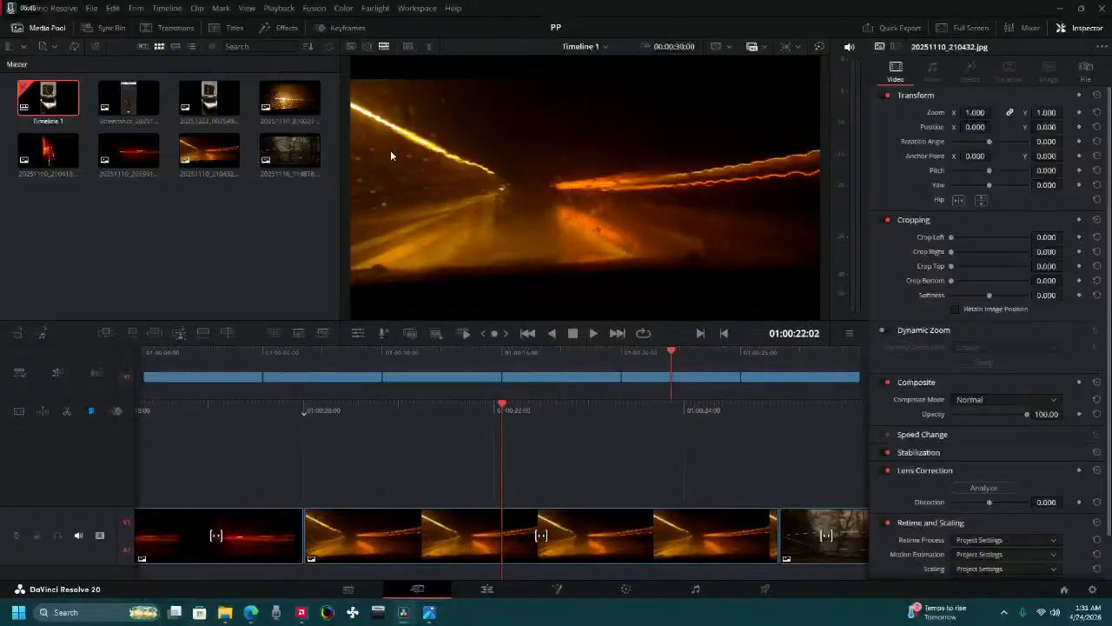
pyautogui.press('v')
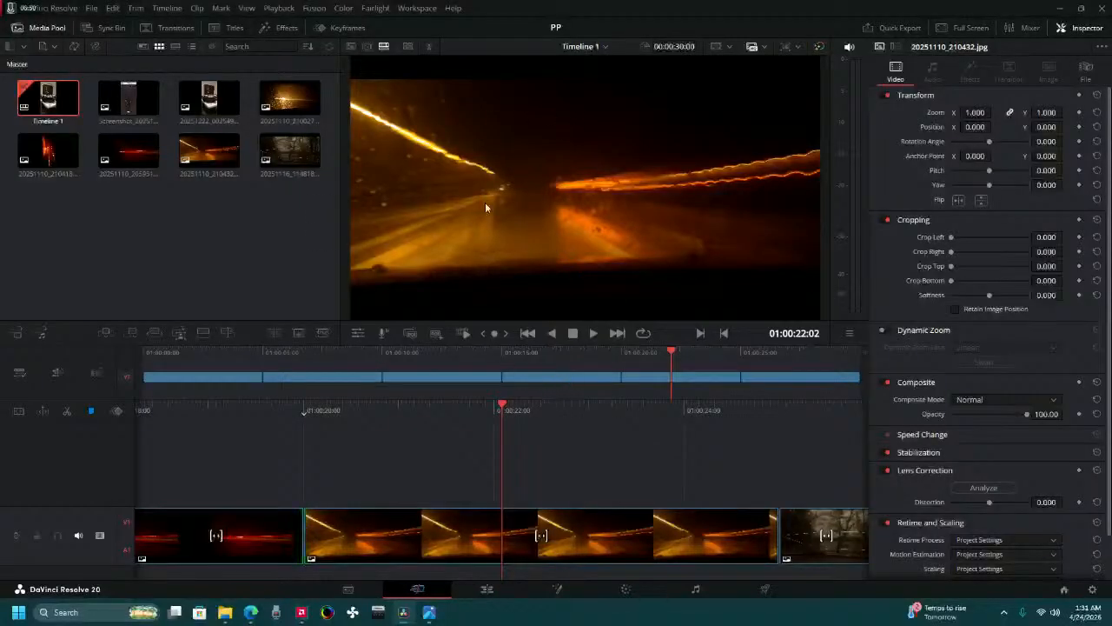
pyautogui.moveTo(358, 409); pyautogui.dragTo(619, 409)
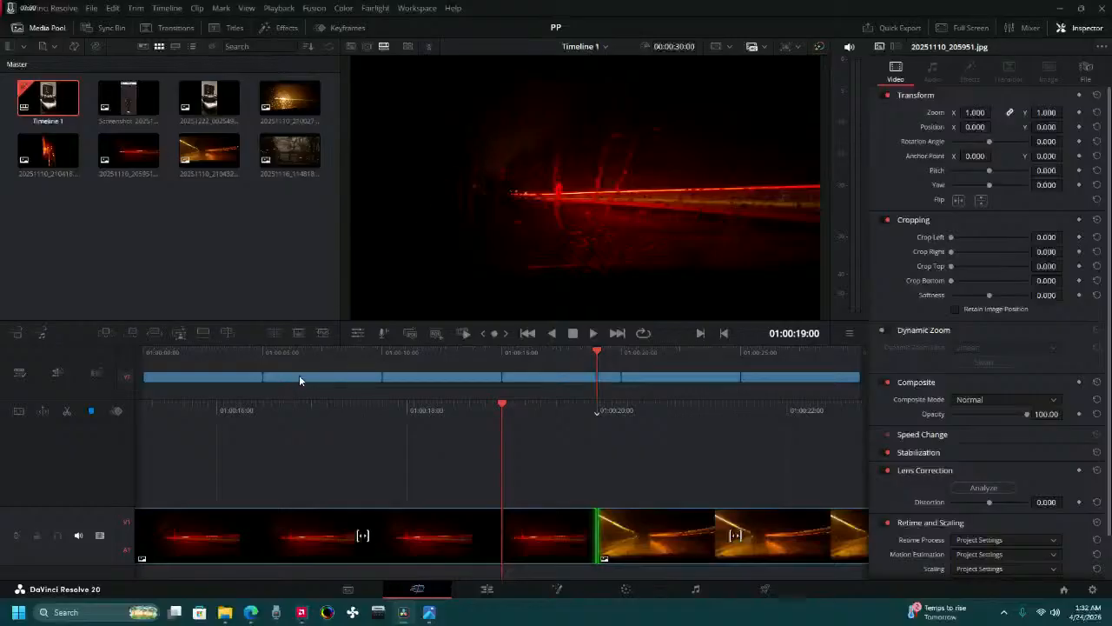
pyautogui.moveTo(533, 353); pyautogui.dragTo(382, 351)
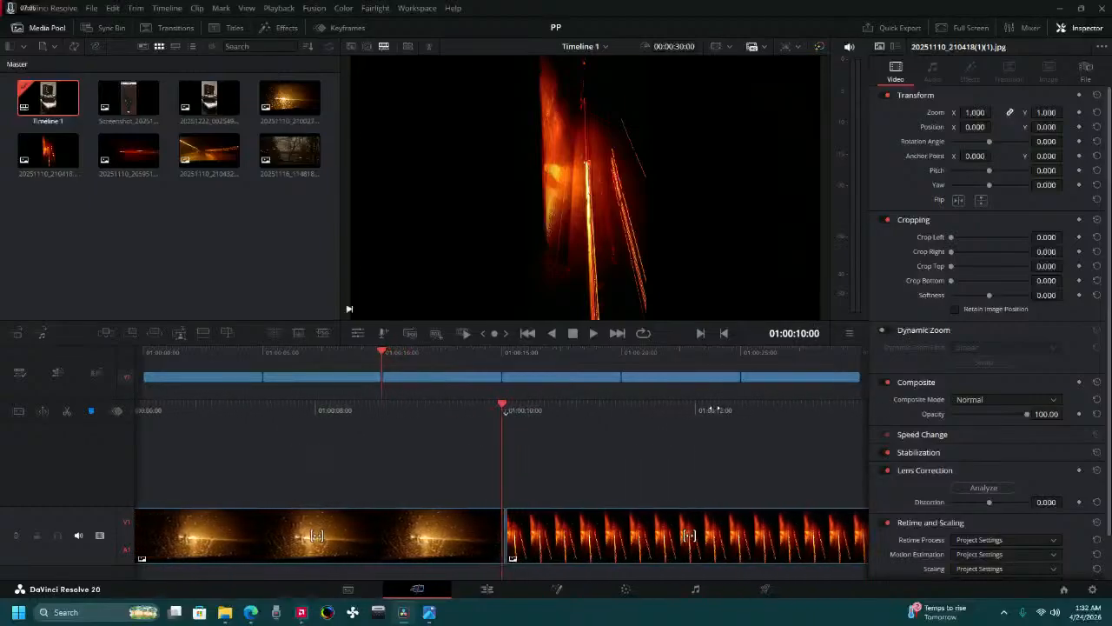
pyautogui.moveTo(714, 408); pyautogui.dragTo(732, 404)
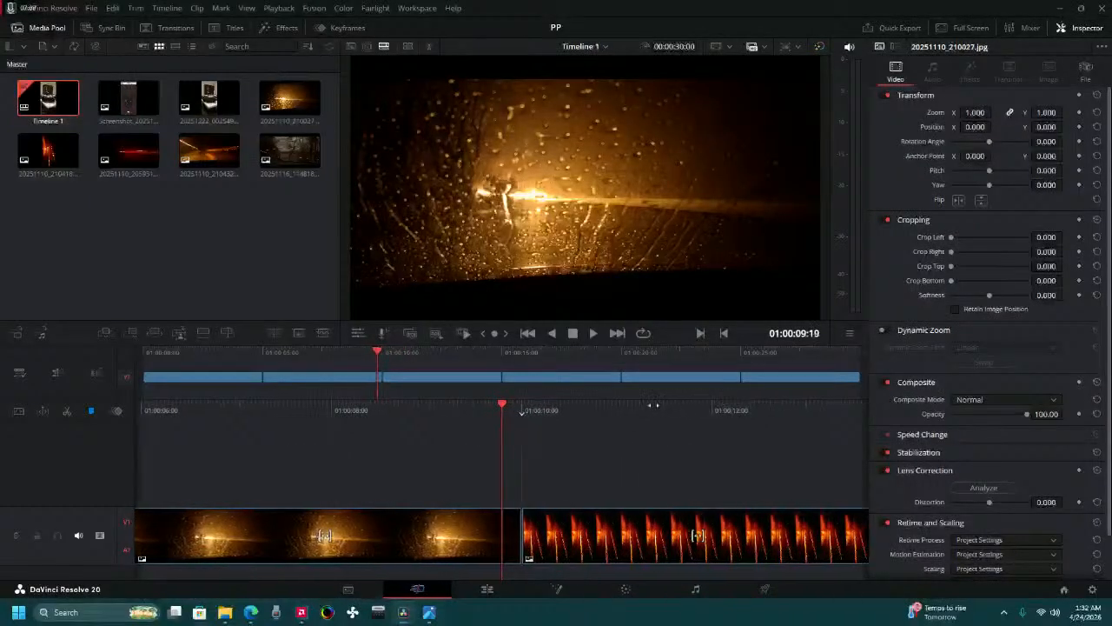
pyautogui.moveTo(375, 412); pyautogui.dragTo(668, 434)
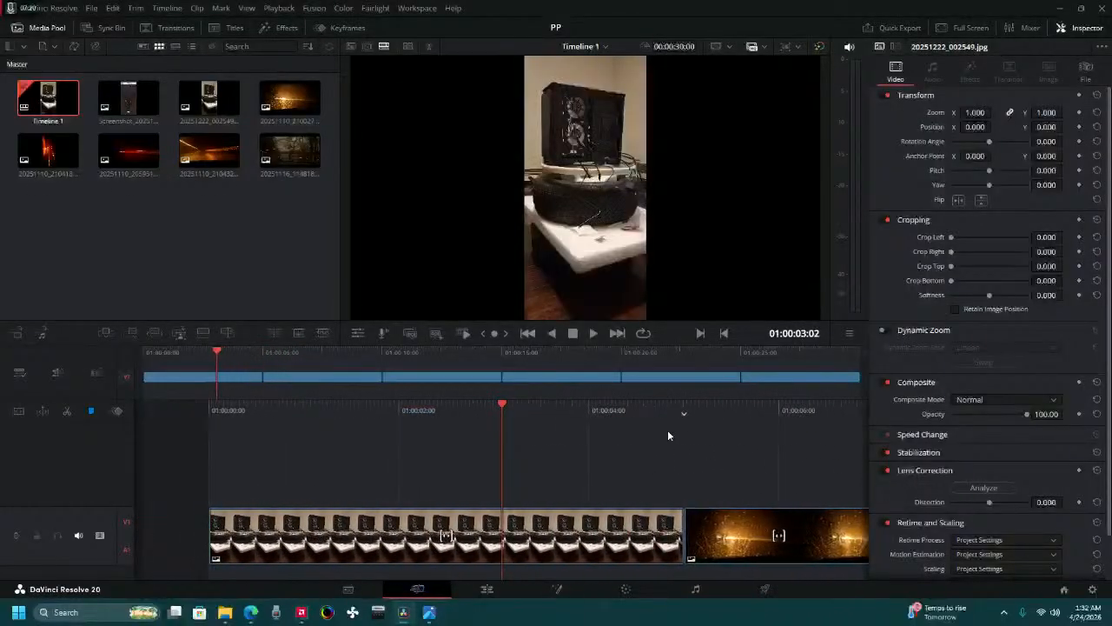
pyautogui.moveTo(573, 398); pyautogui.dragTo(690, 427)
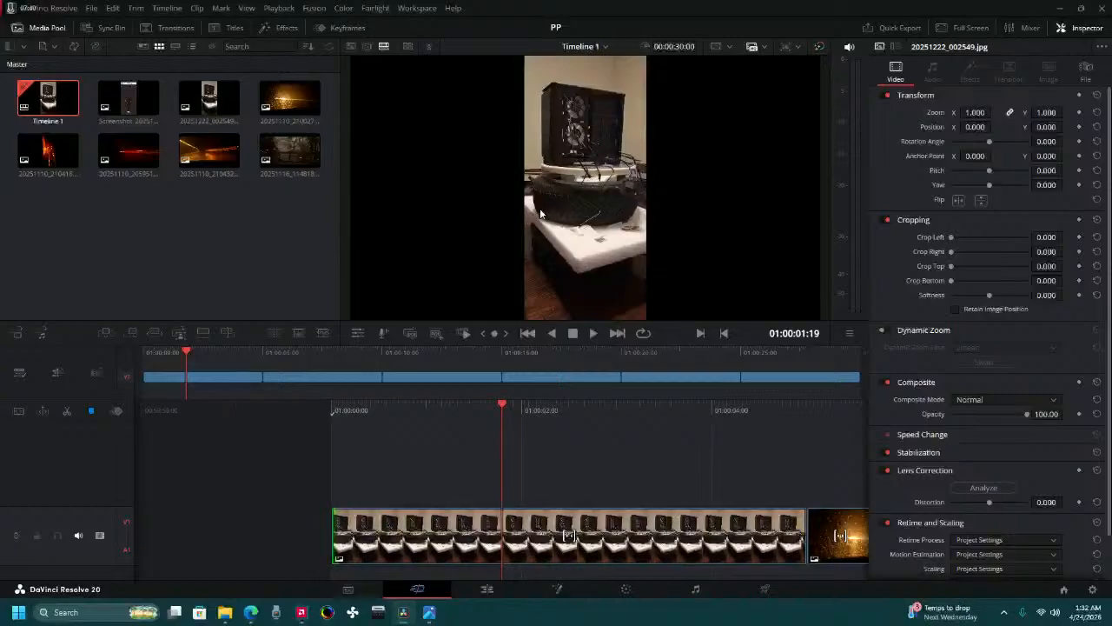
pyautogui.press('Home')
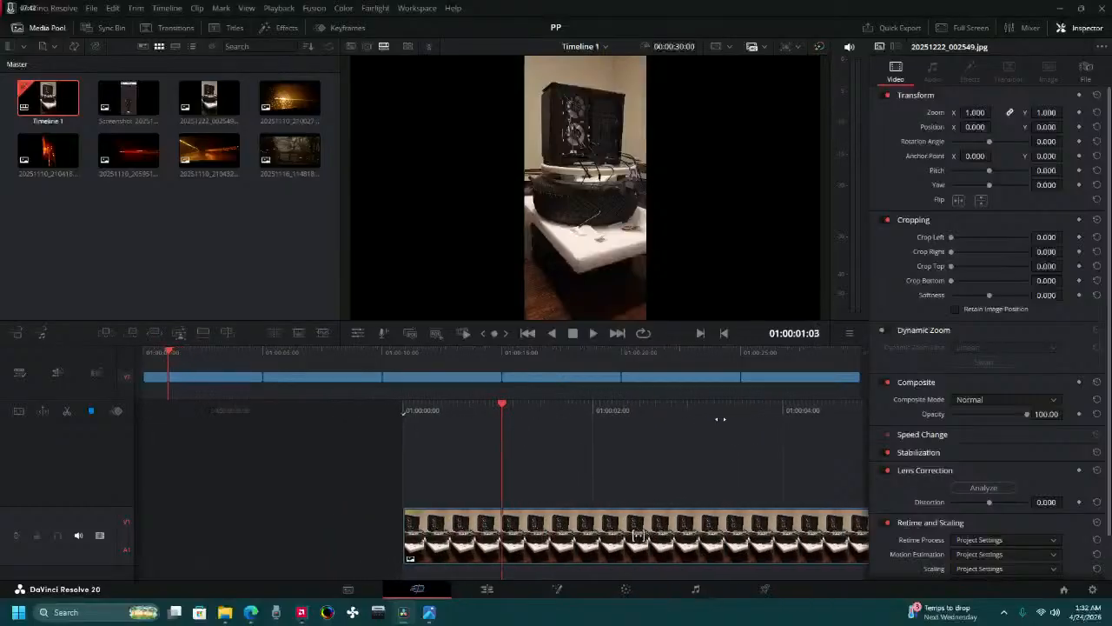
pyautogui.press('space')
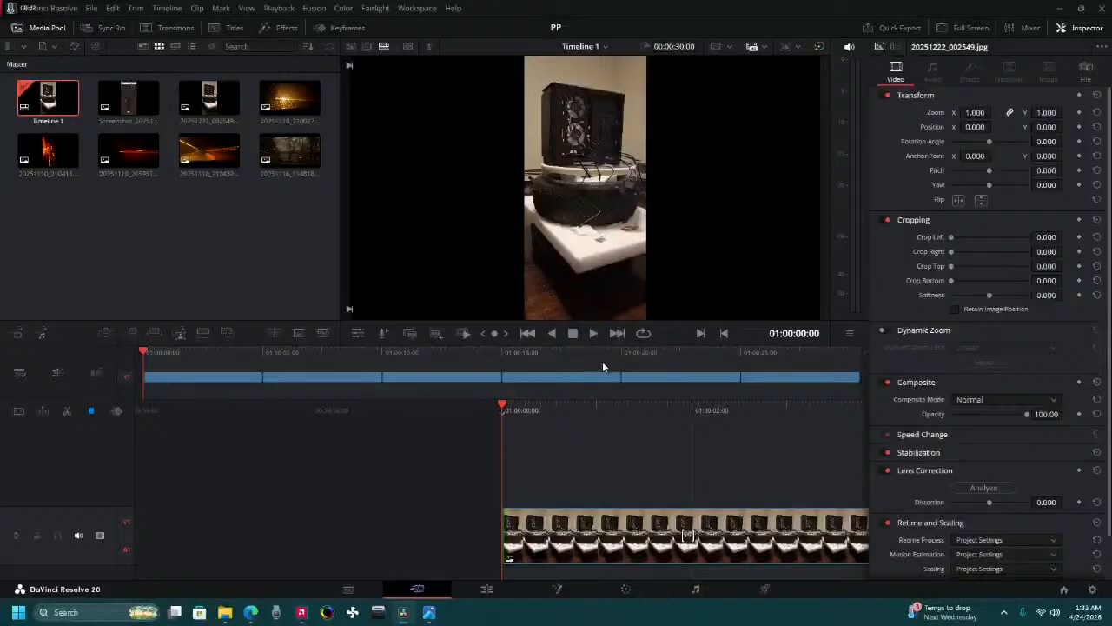
# Split the 20251222_002549.jpg clip at 01:00:01:00, delete the part after the cut and close the gap.
pyautogui.moveTo(602, 415); pyautogui.dragTo(745, 419)
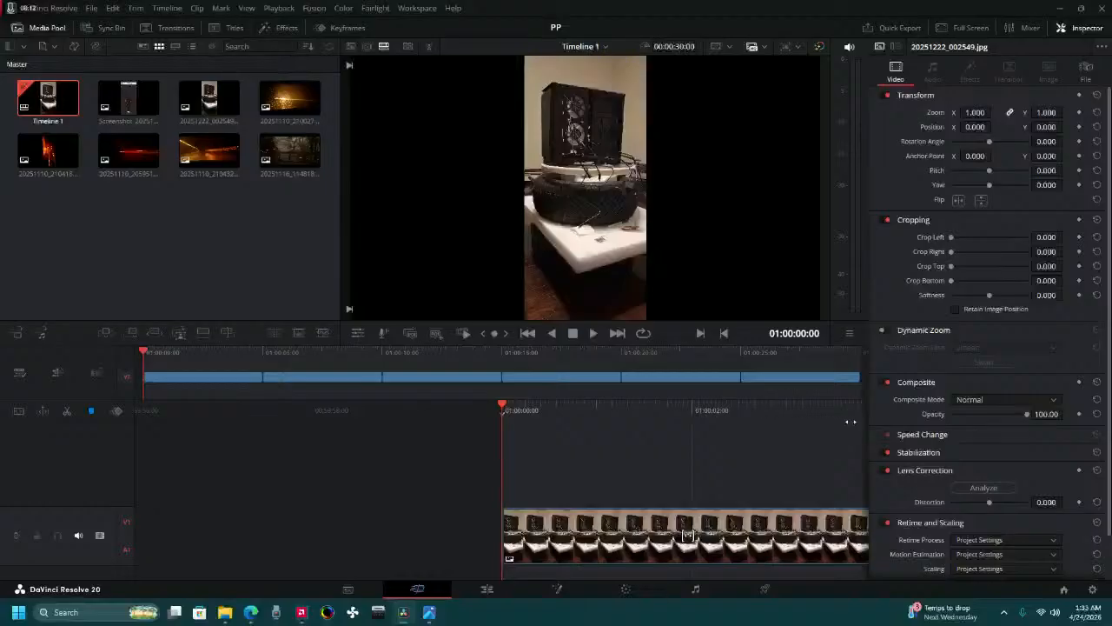
pyautogui.moveTo(850, 422); pyautogui.dragTo(631, 467)
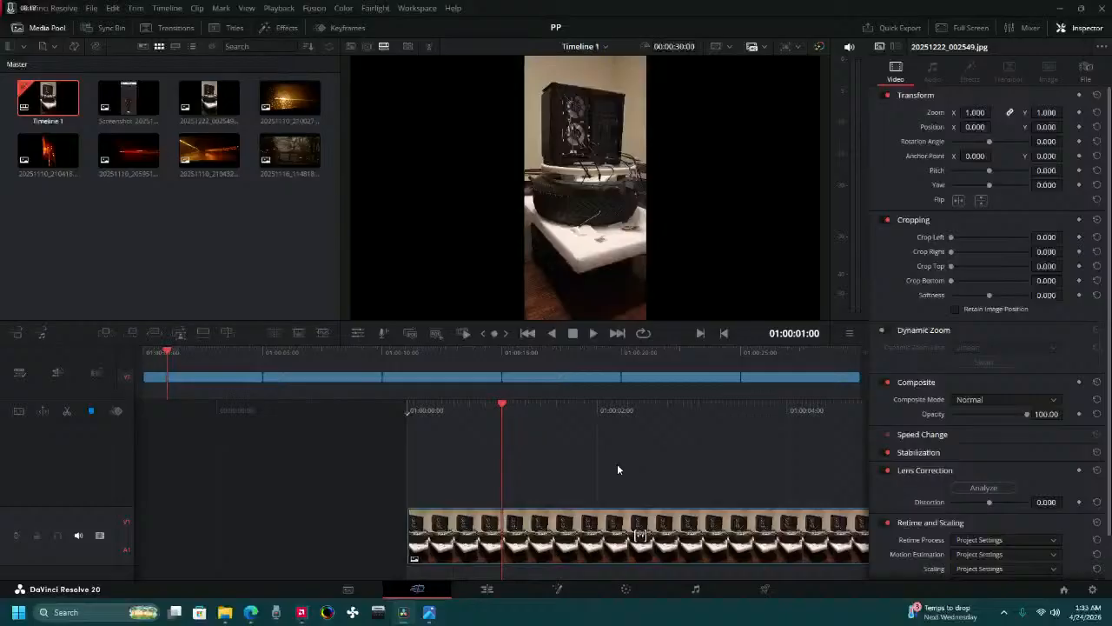
pyautogui.click(485, 522)
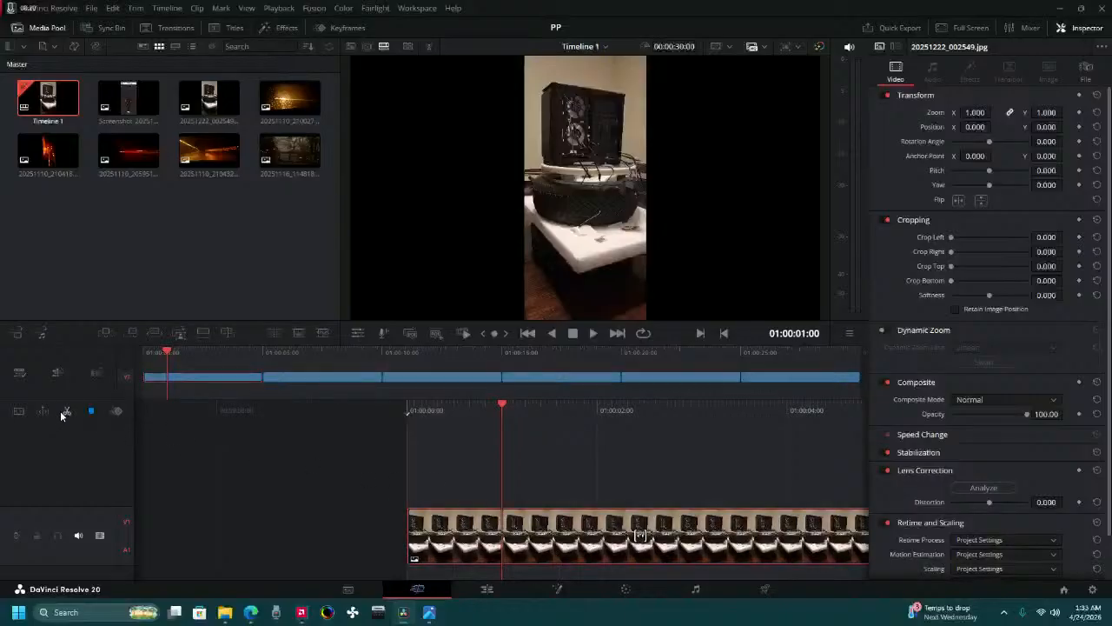
pyautogui.click(66, 410)
pyautogui.click(508, 534)
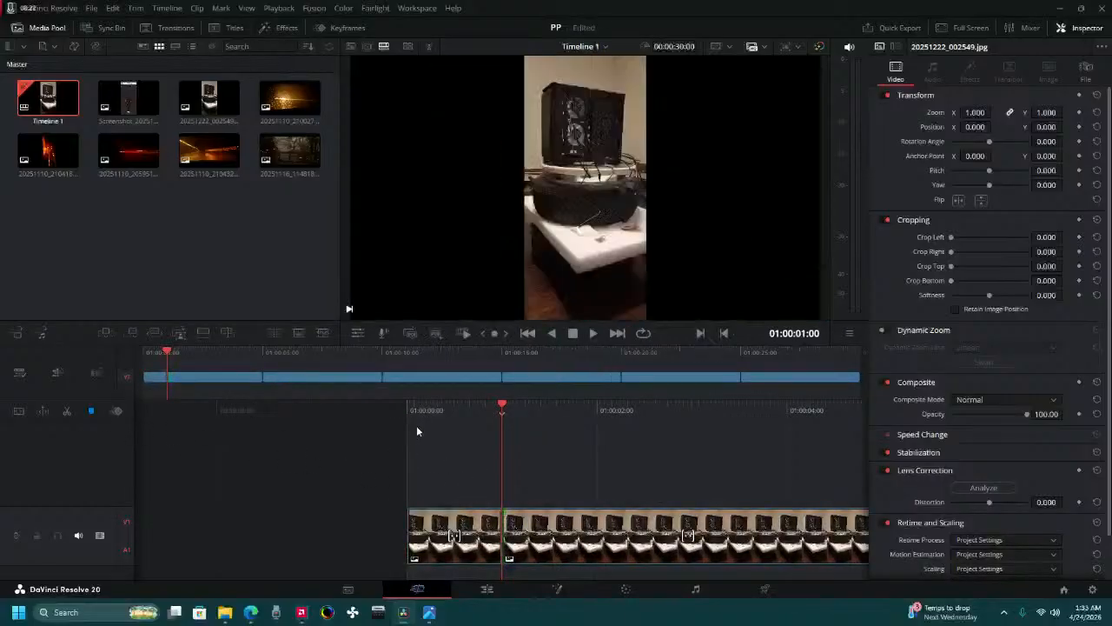
pyautogui.click(524, 532)
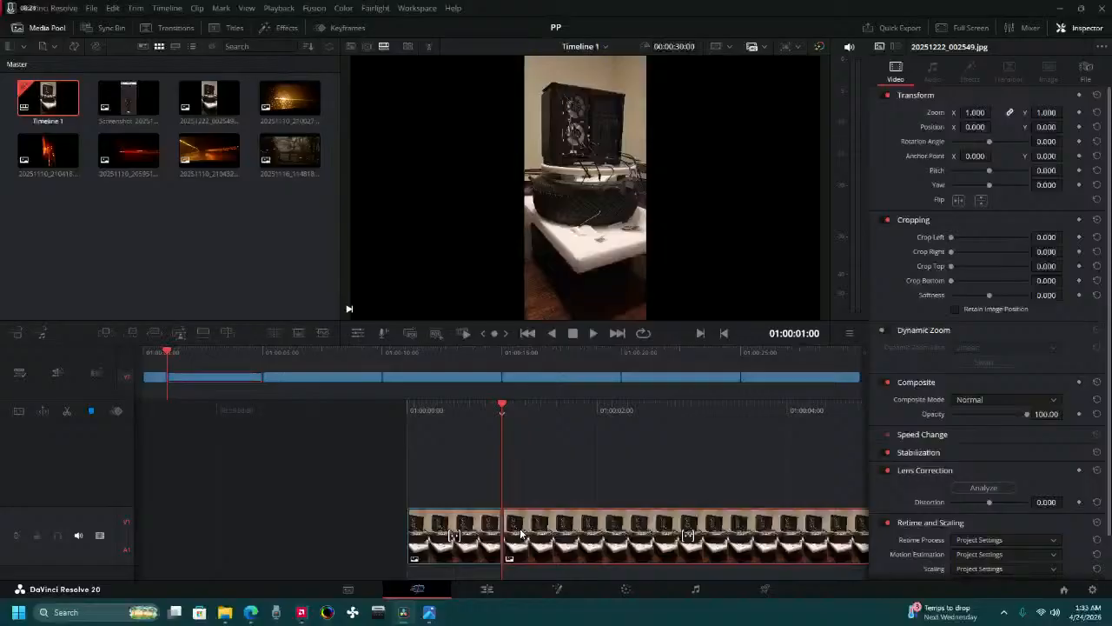
pyautogui.press('Delete')
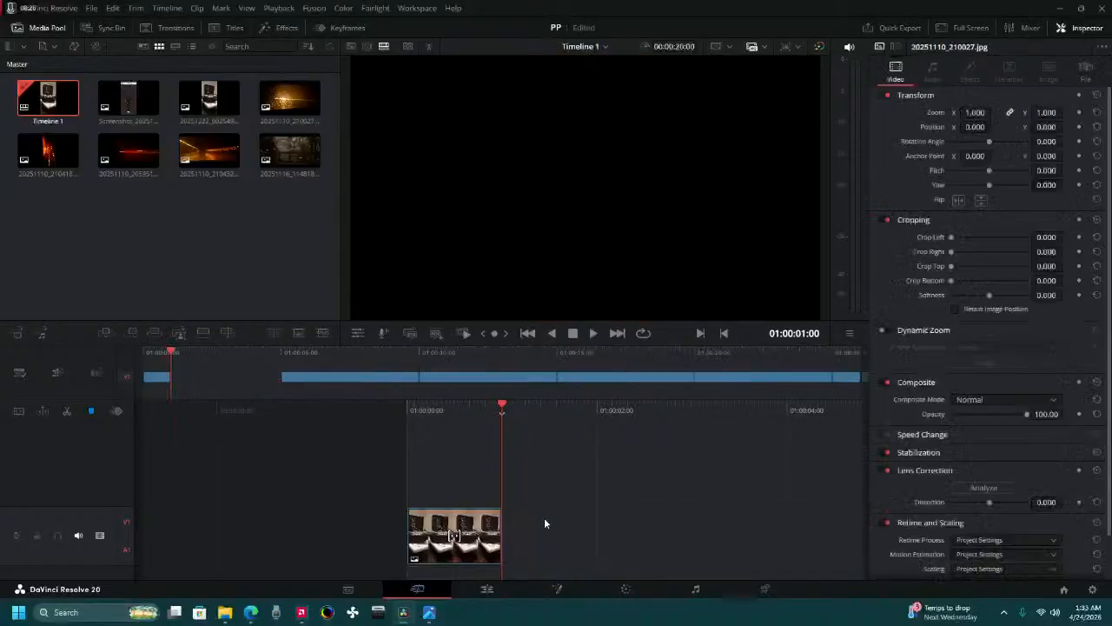
# Split the 20251110_210027.jpg clip at 01:00:02:00, then delete the part after the cut and the gap it leaves.
pyautogui.moveTo(620, 410); pyautogui.dragTo(586, 421)
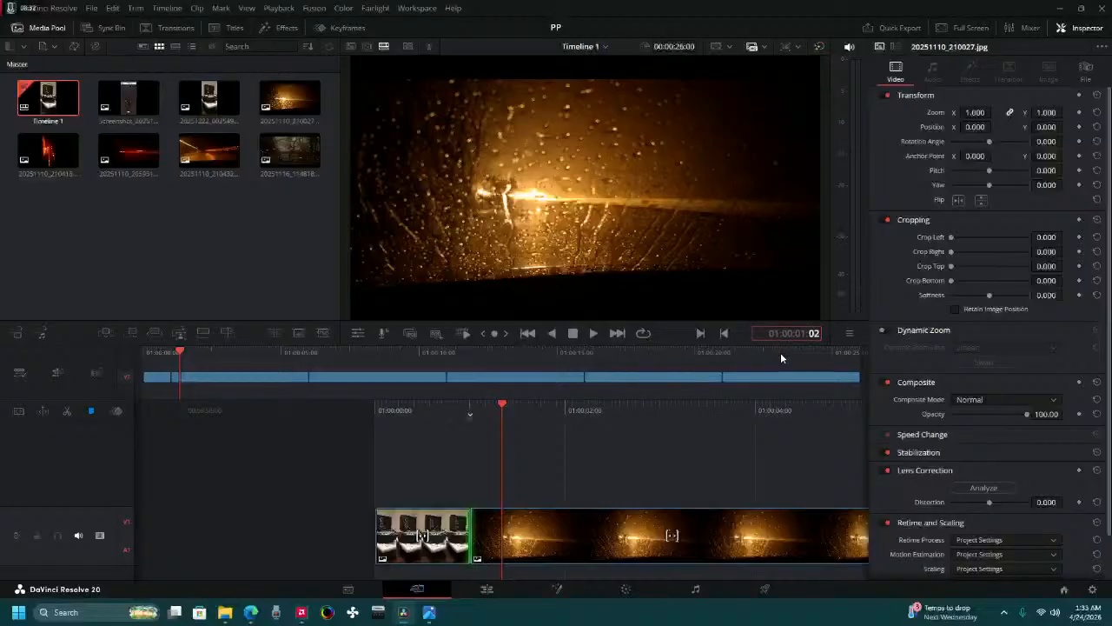
pyautogui.write('2:00')
pyautogui.press('Return')
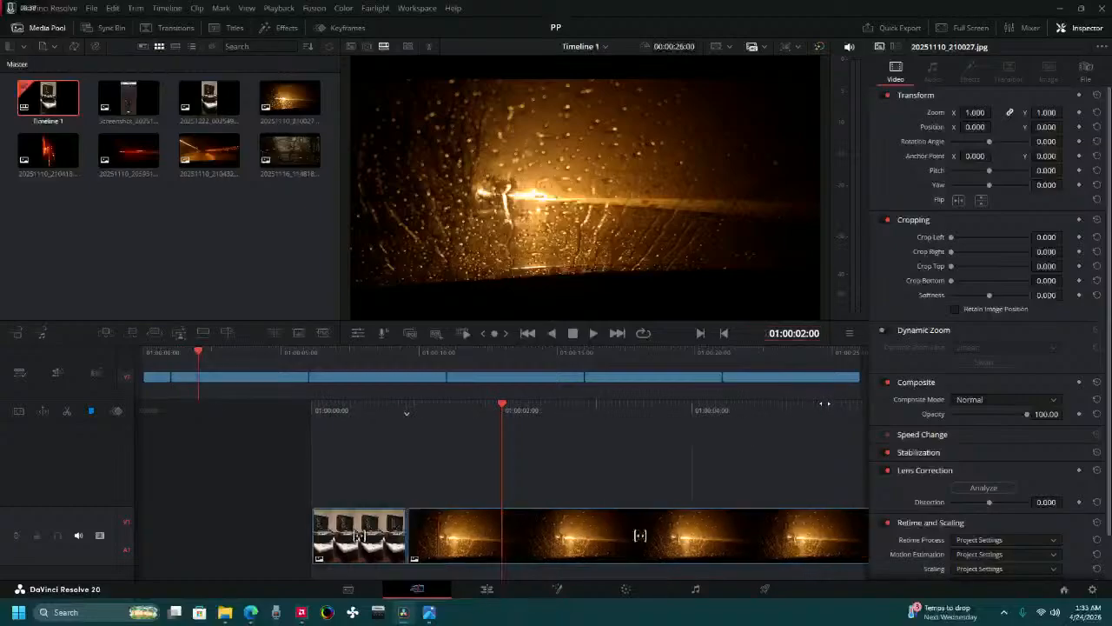
pyautogui.click(463, 548)
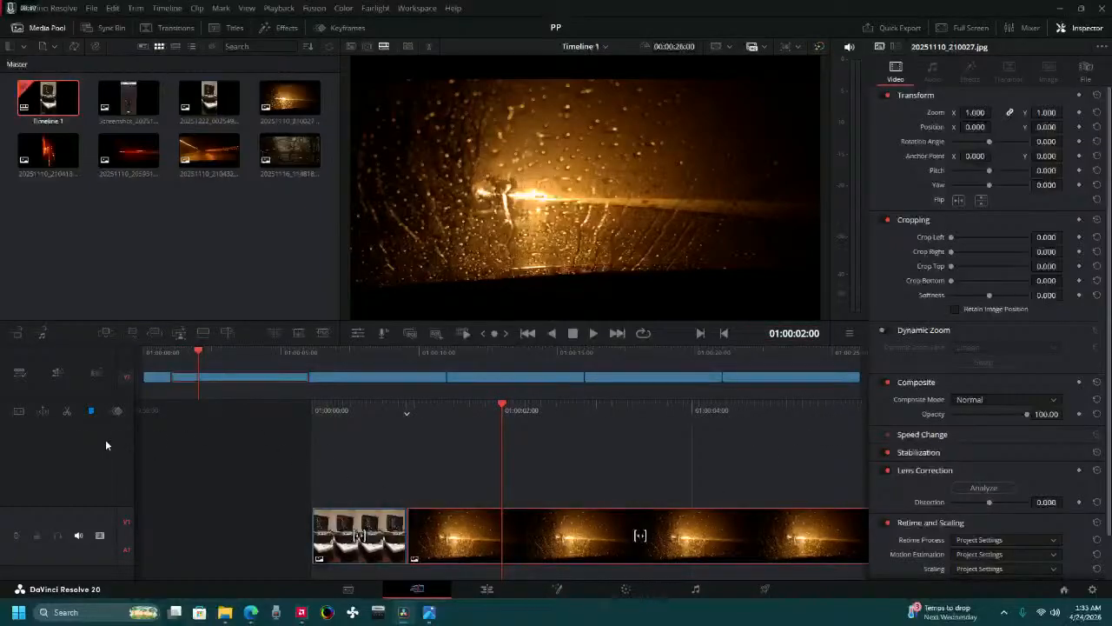
pyautogui.click(70, 411)
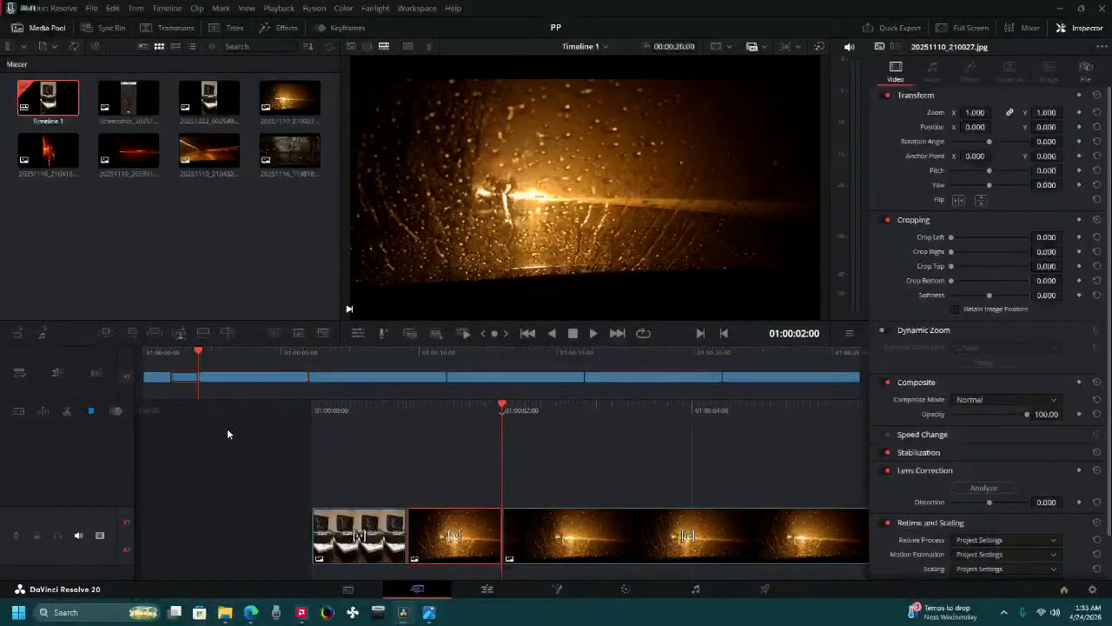
pyautogui.click(625, 529)
pyautogui.press('BackSpace')
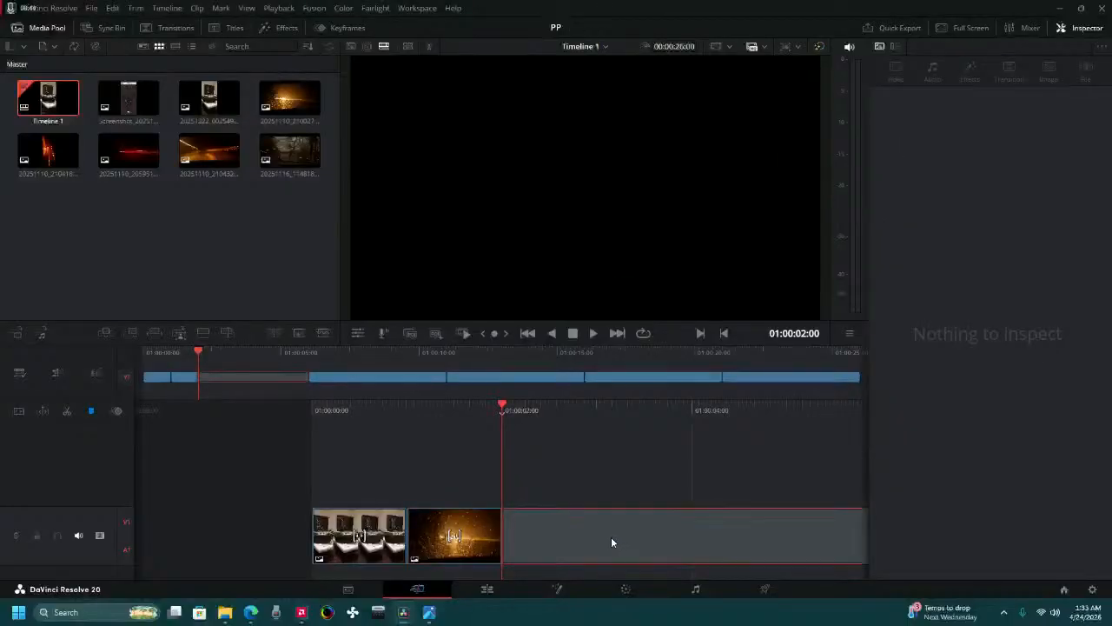
pyautogui.press('BackSpace')
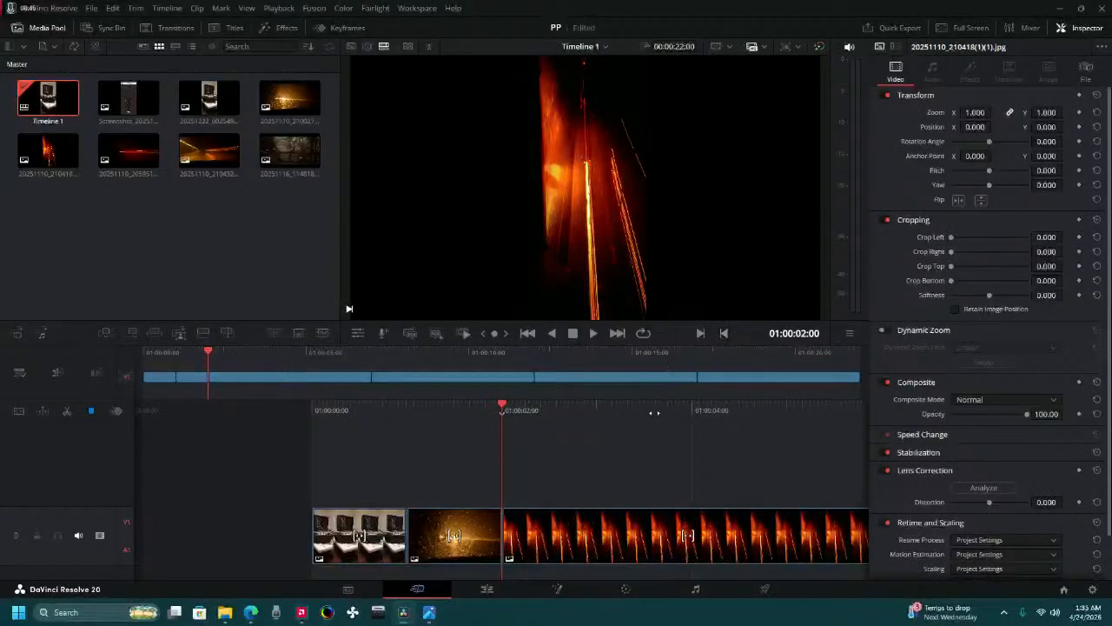
# Split the 20251110_210418(1)(1).jpg clip at 01:00:03:00, delete the part after the cut and close the gap.
pyautogui.moveTo(654, 413); pyautogui.dragTo(633, 421)
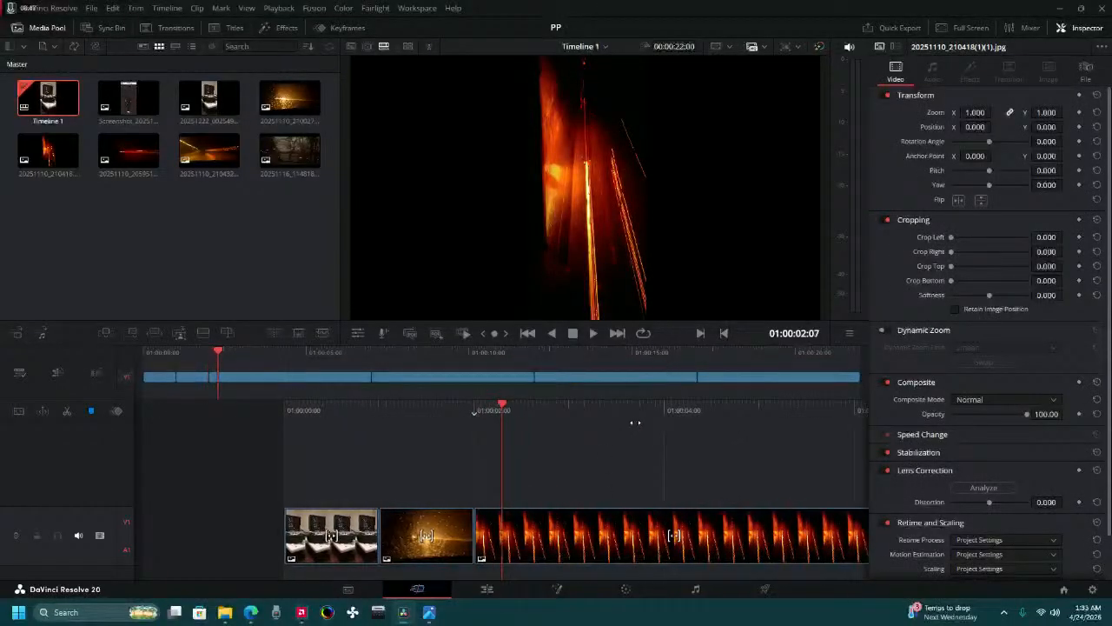
pyautogui.click(798, 335)
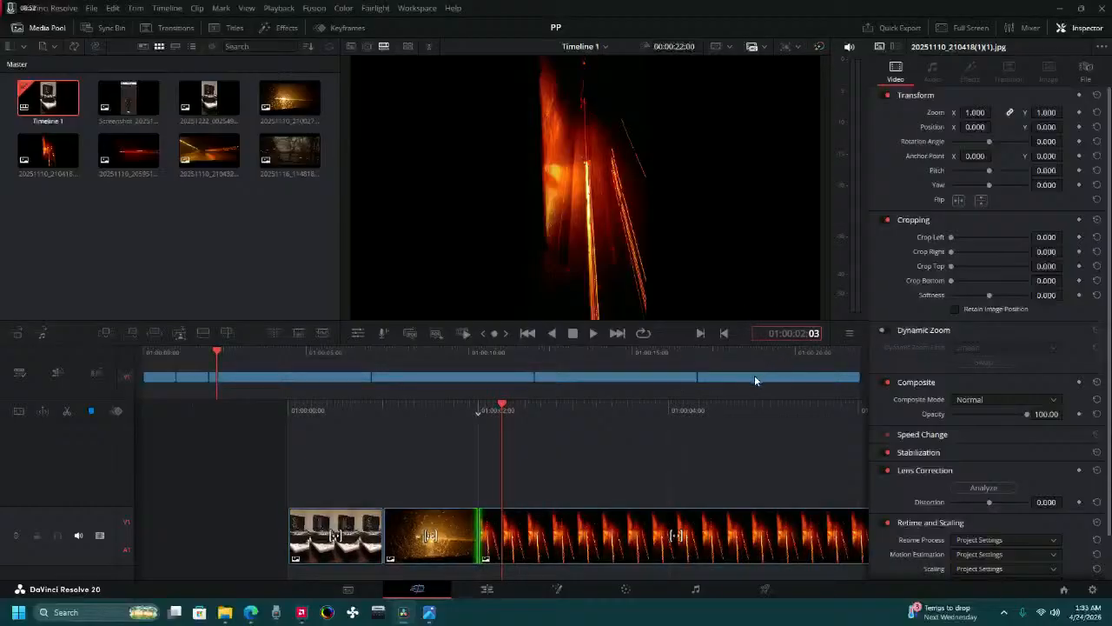
pyautogui.press('Down')
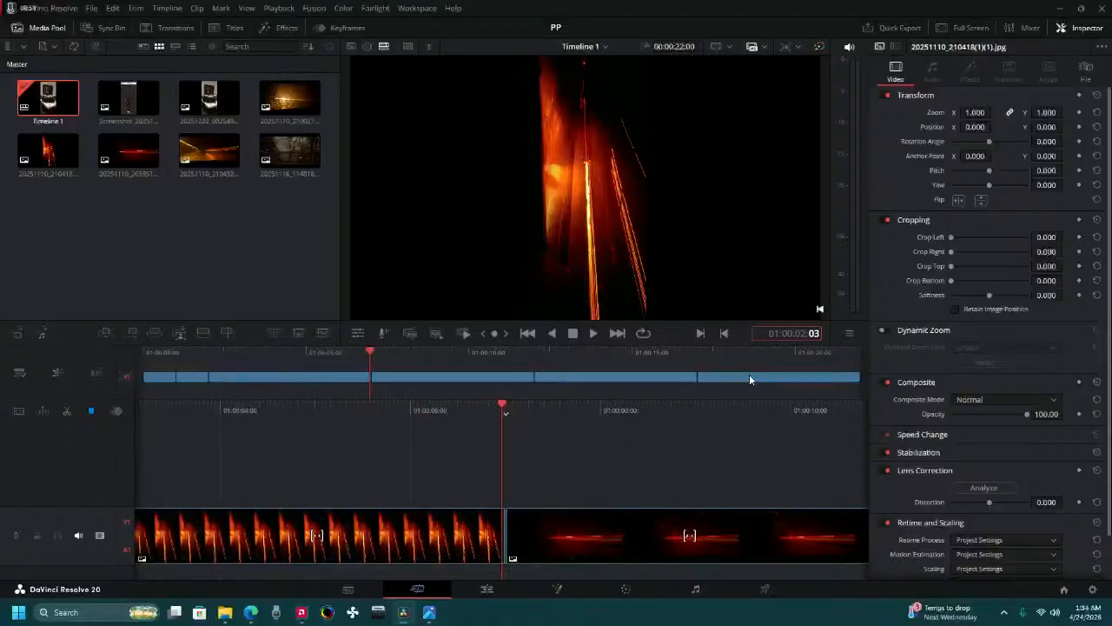
pyautogui.write('00')
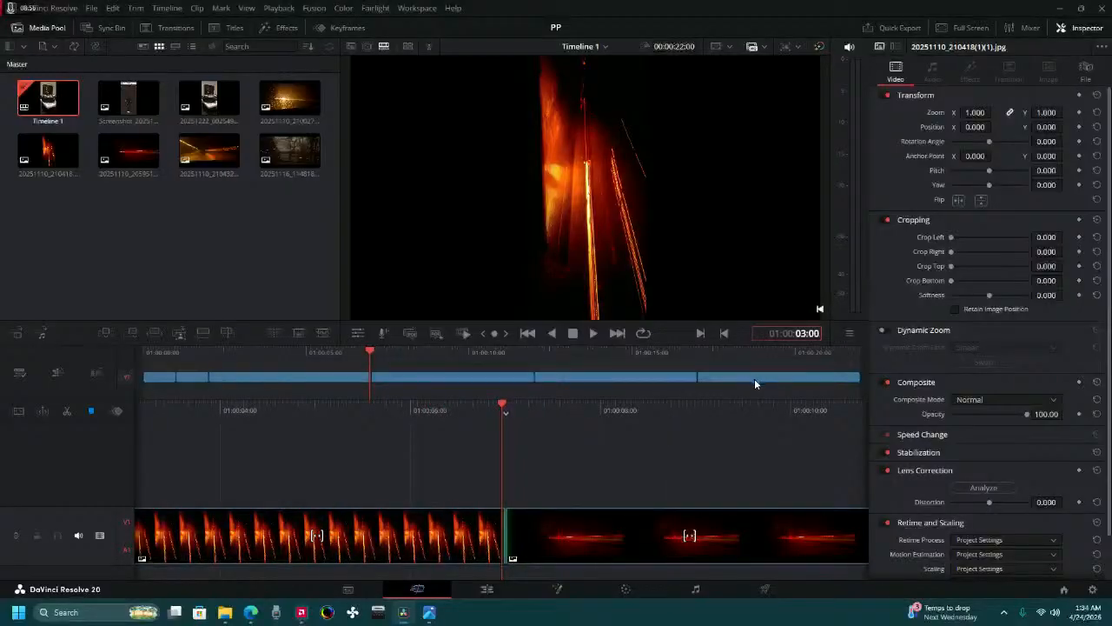
pyautogui.press('Return')
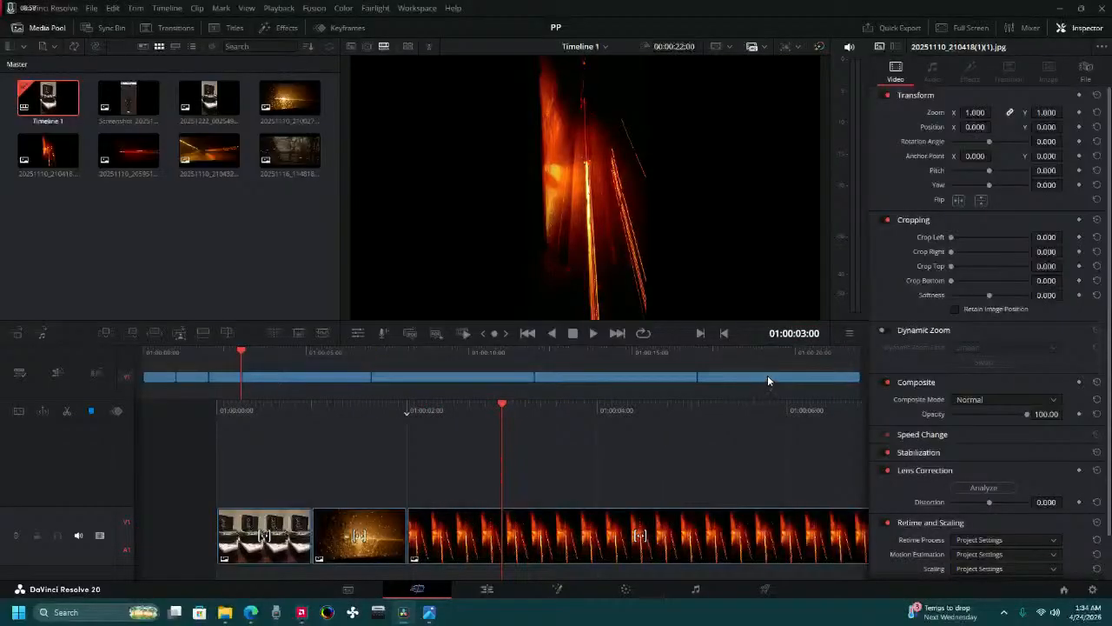
pyautogui.click(474, 534)
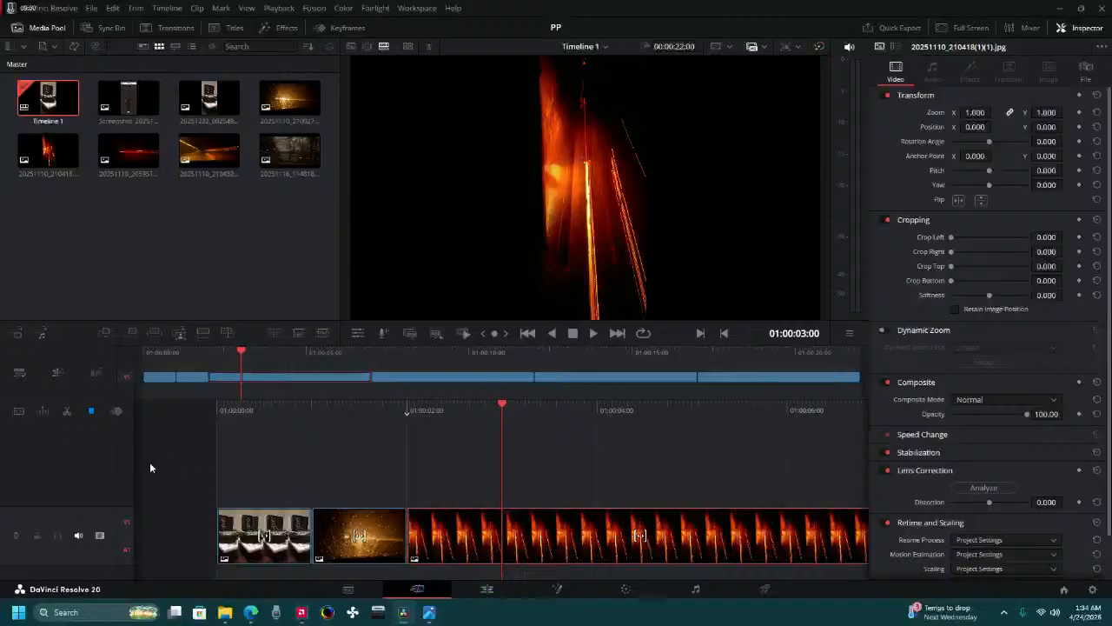
pyautogui.click(68, 412)
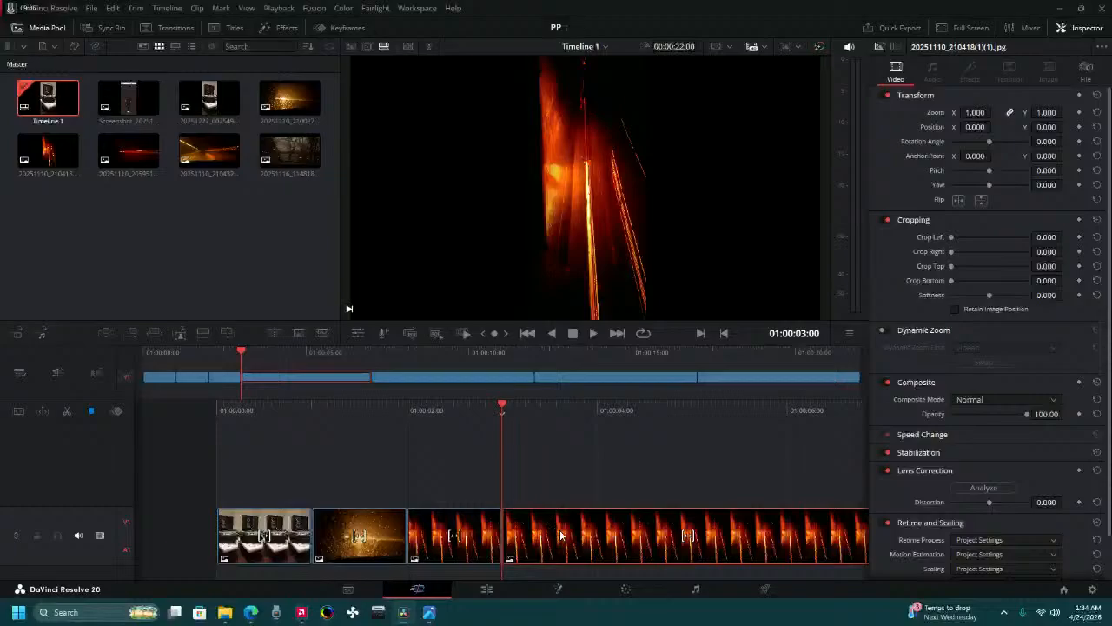
pyautogui.press('Delete')
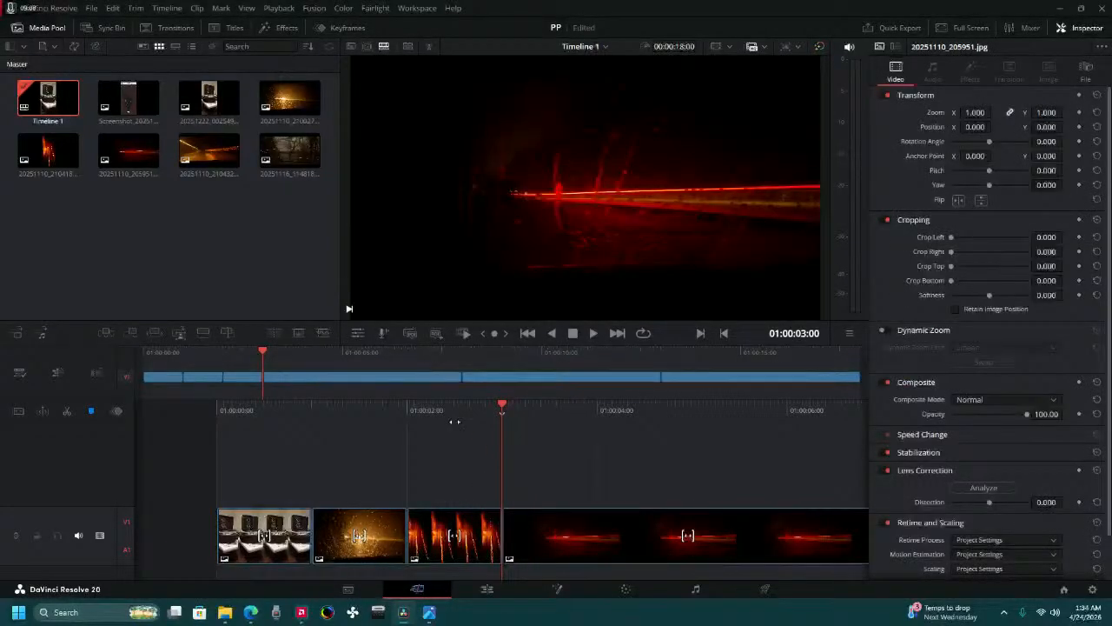
# Play the timeline from the start through the shortened clips and stop in the 20251110_205951.jpg clip.
pyautogui.moveTo(452, 422); pyautogui.dragTo(750, 422)
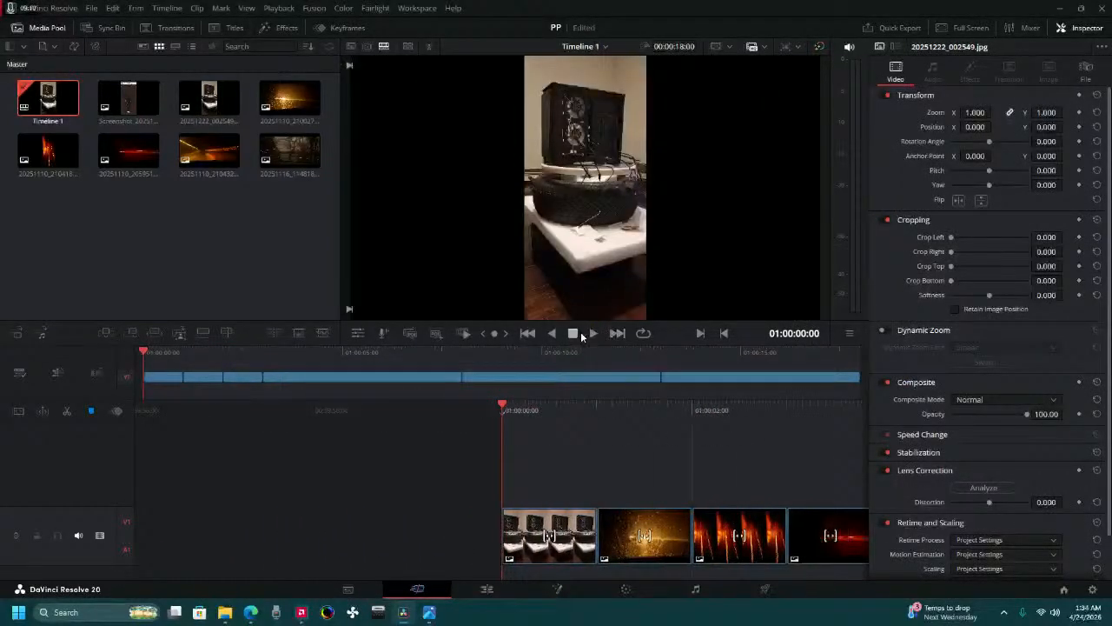
pyautogui.click(589, 333)
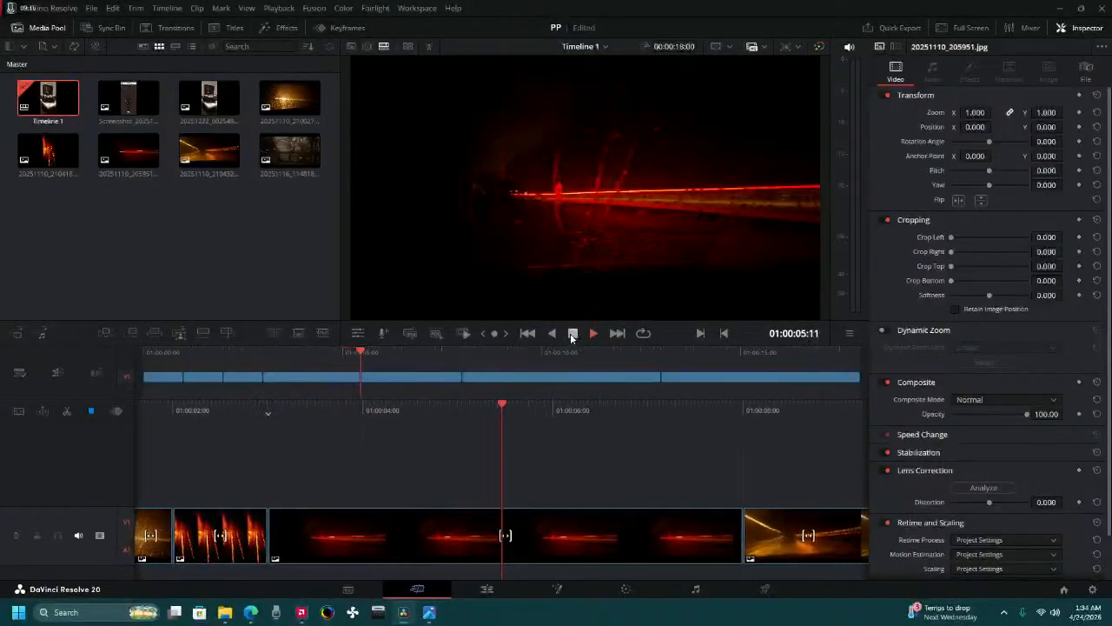
pyautogui.click(571, 335)
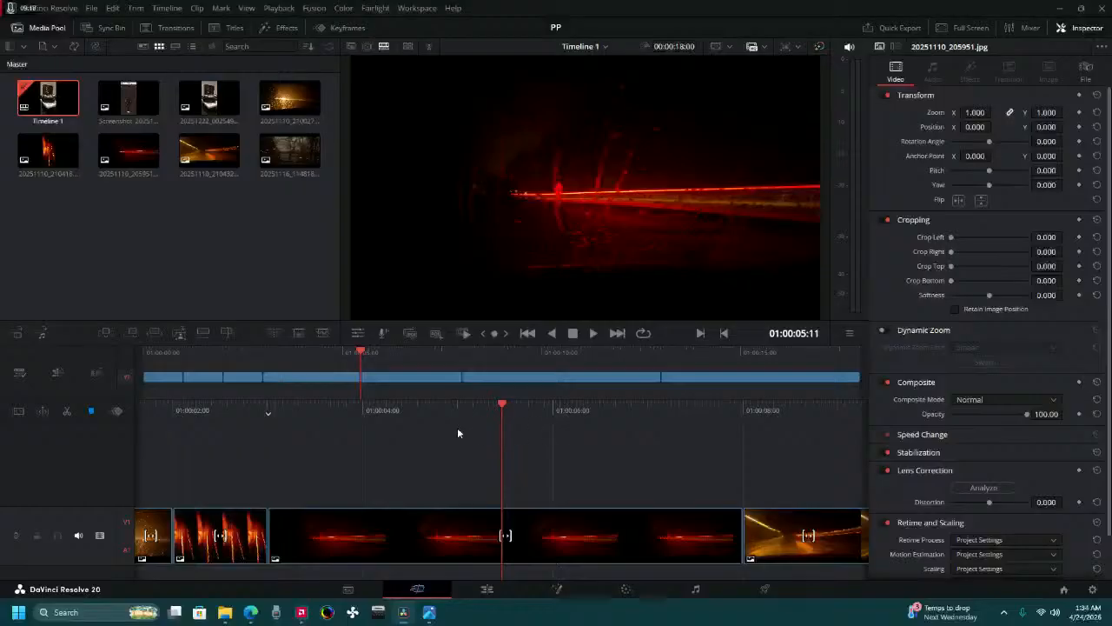
# Split the 20251110_205951.jpg clip at 01:00:04:00, delete the part after the cut and close the gap.
pyautogui.moveTo(458, 434); pyautogui.dragTo(635, 443)
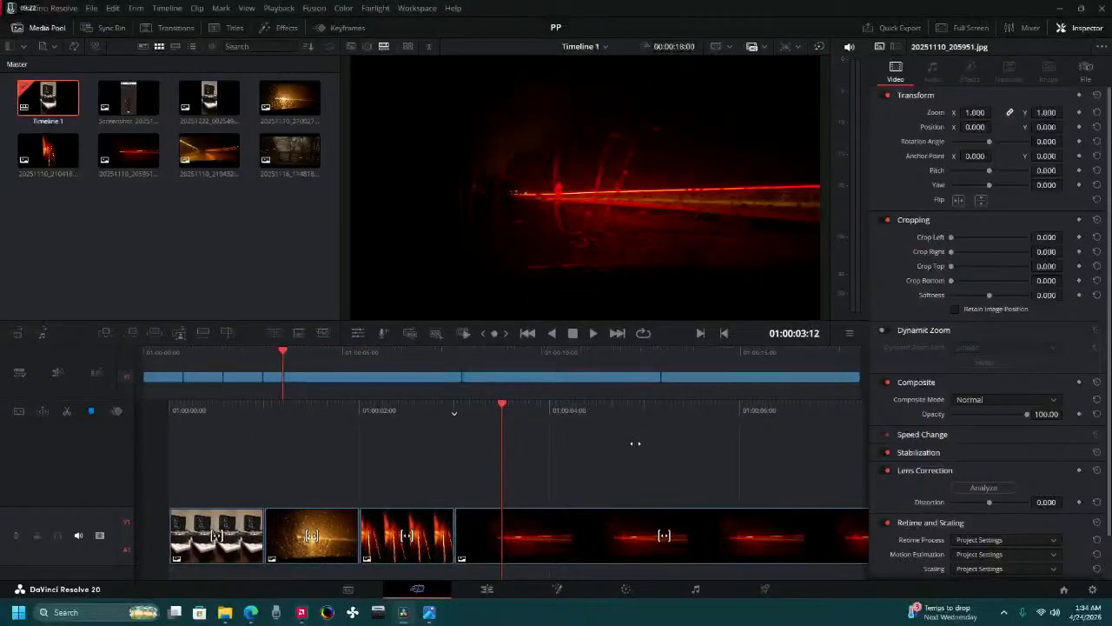
pyautogui.click(796, 336)
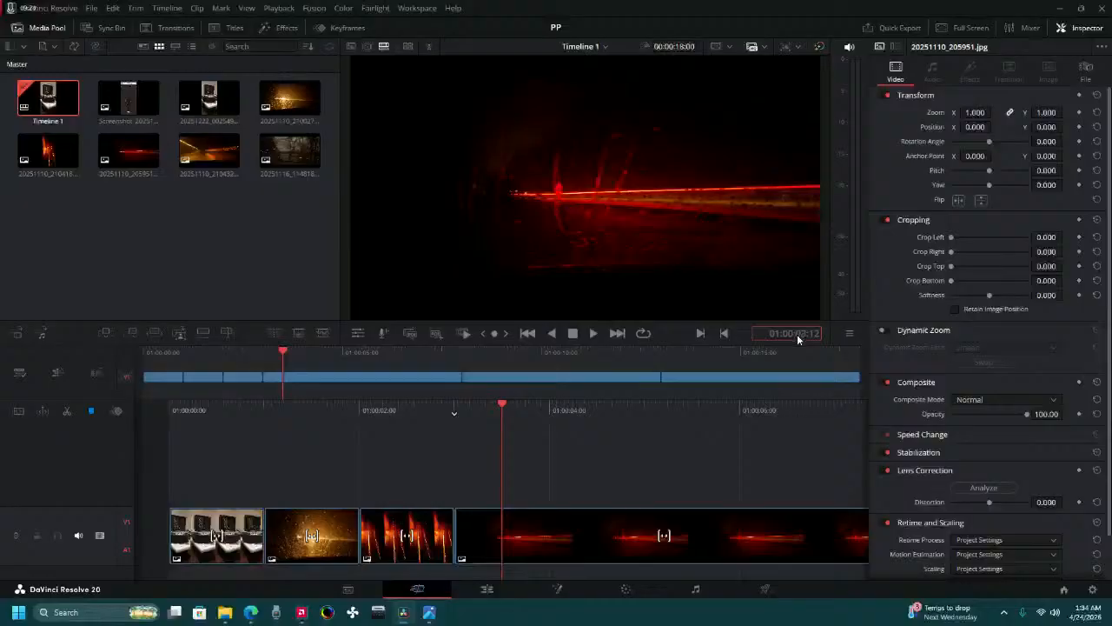
pyautogui.write('400')
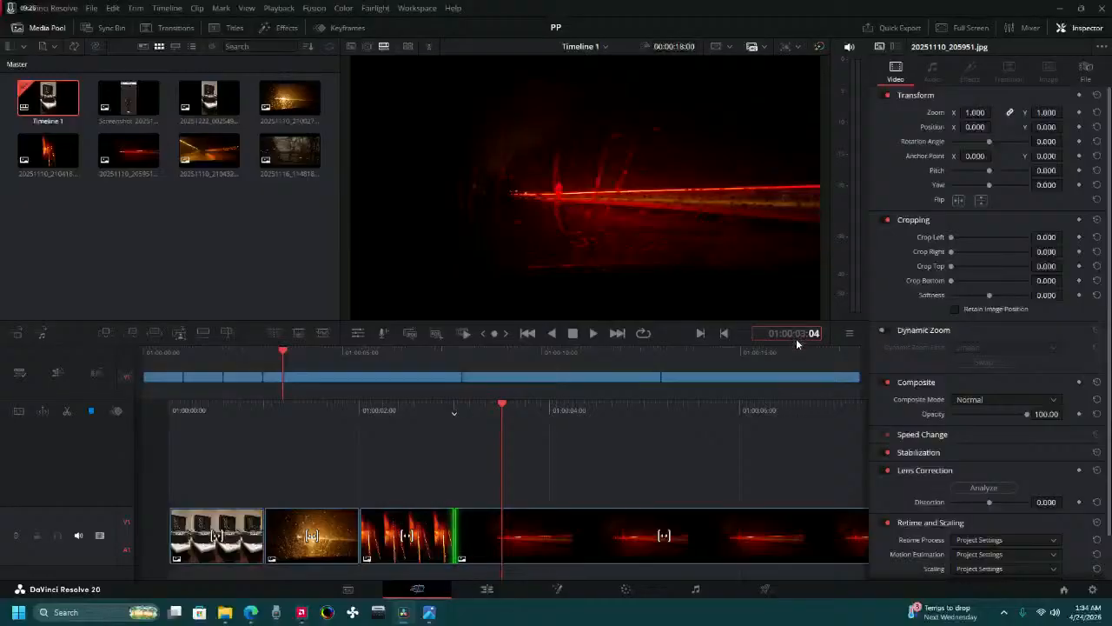
pyautogui.press('Return')
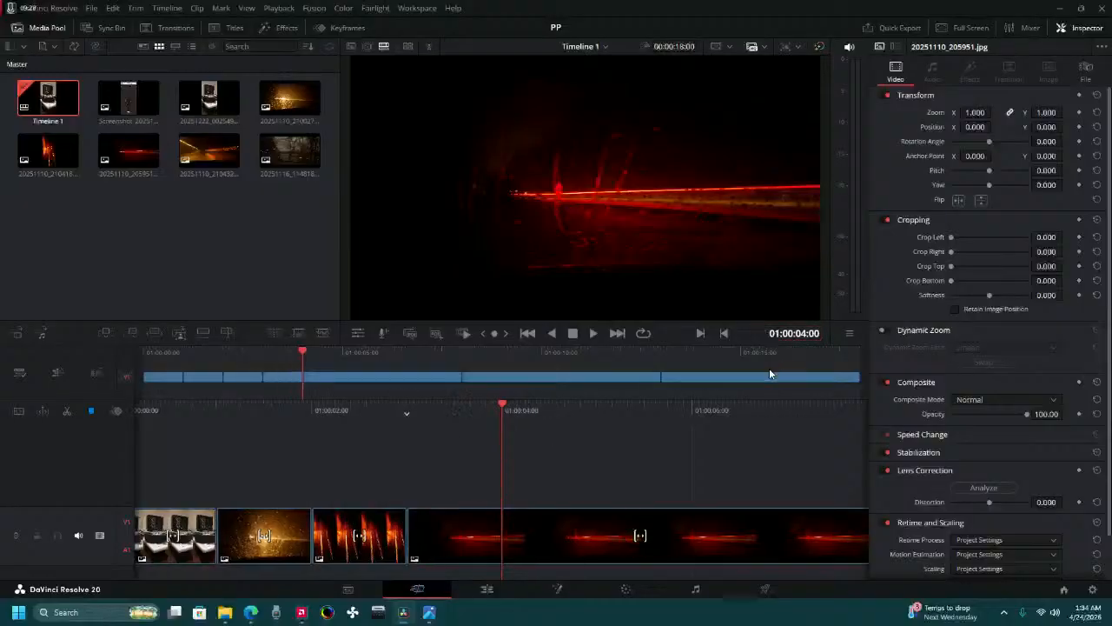
pyautogui.click(474, 539)
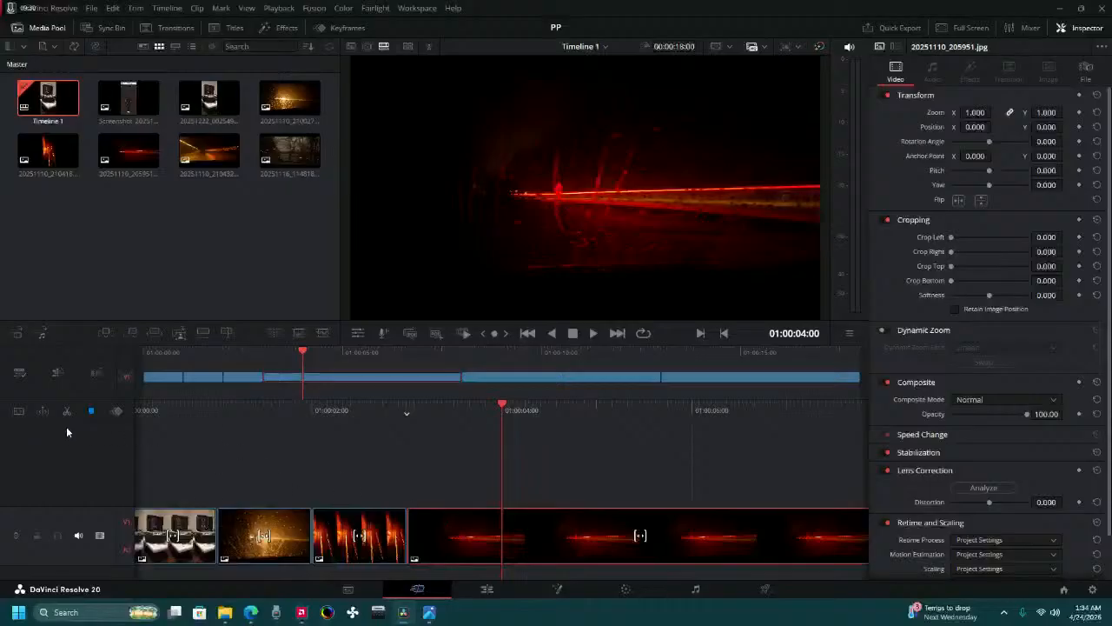
pyautogui.hotkey('ctrl', 'b')
pyautogui.click(594, 513)
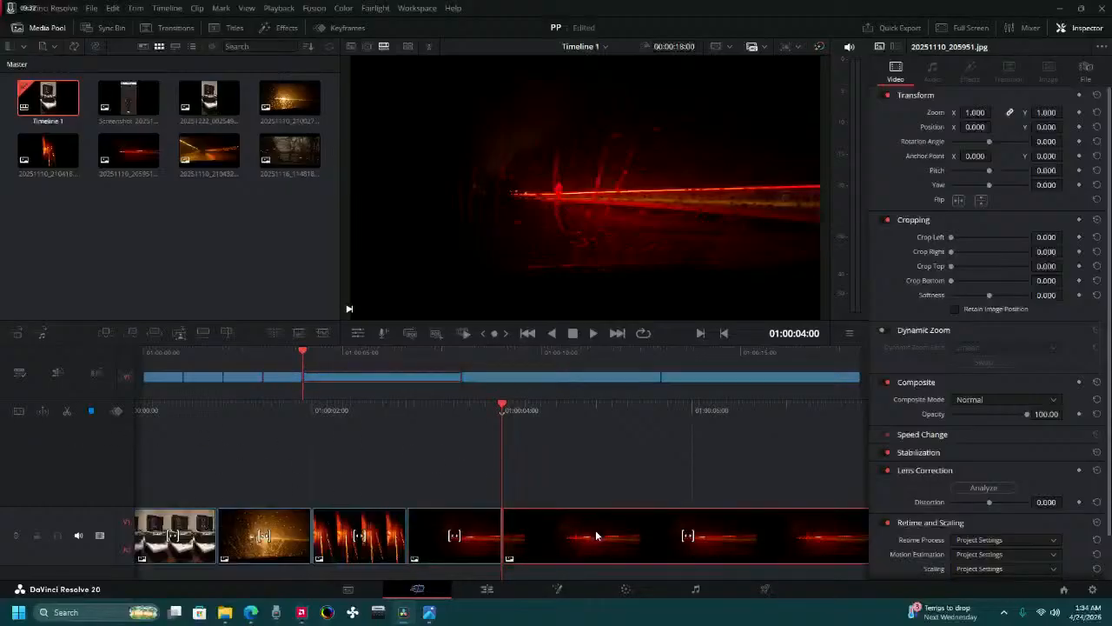
pyautogui.press('Delete')
pyautogui.hotkey('ctrl', 'z')
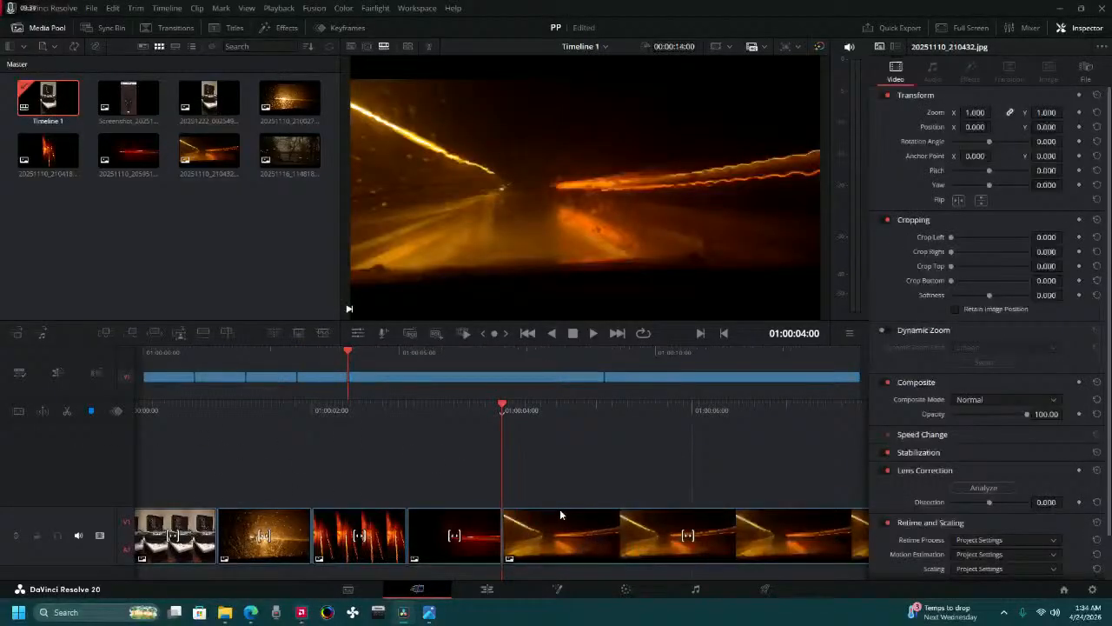
# Split the 20251110_210432.jpg clip at 01:00:05:00, delete the part after the cut and close the gap.
pyautogui.click(804, 339)
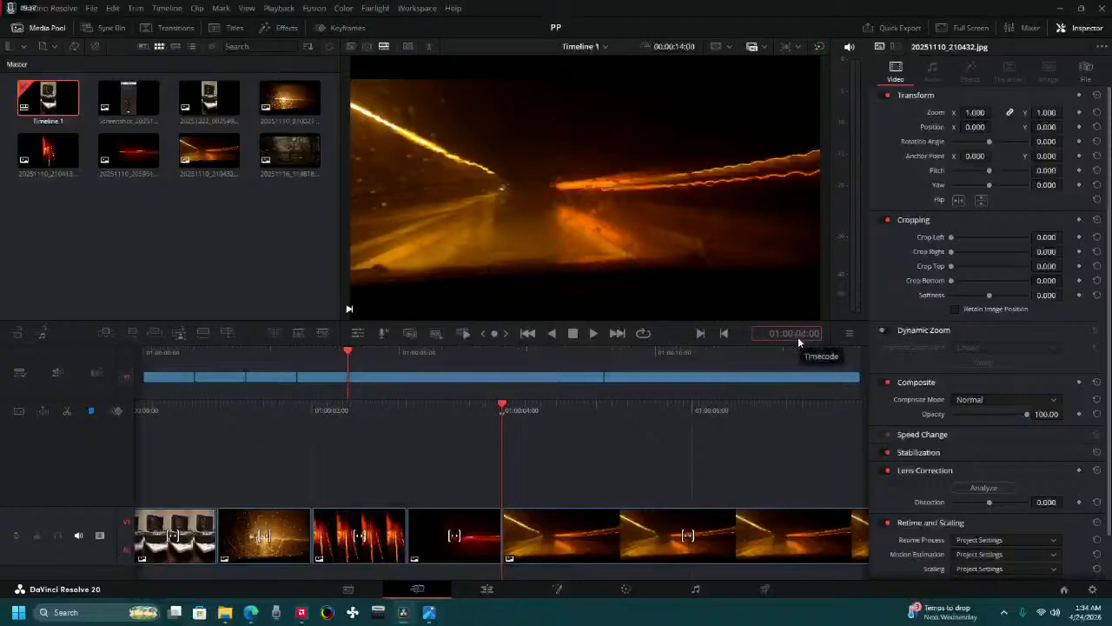
pyautogui.write('5')
pyautogui.press('Return')
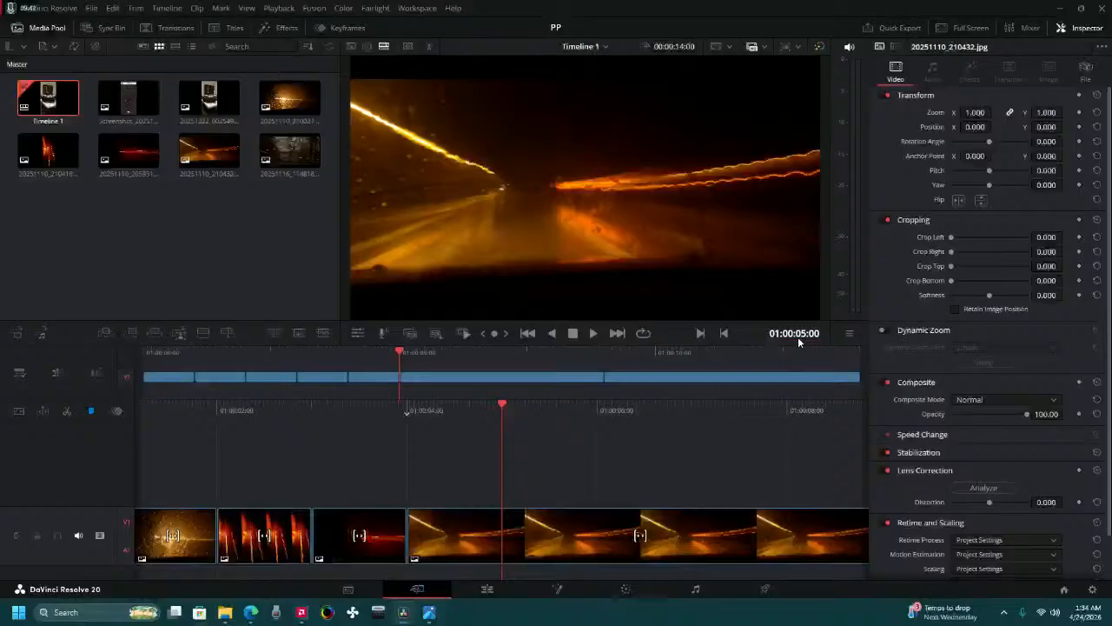
pyautogui.click(561, 541)
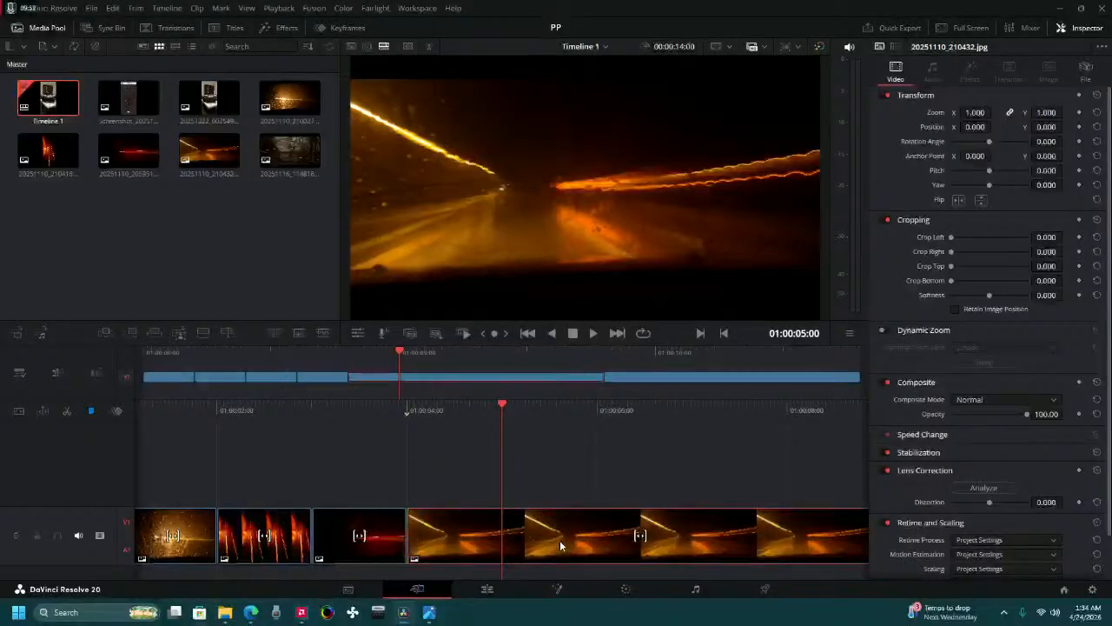
pyautogui.click(67, 411)
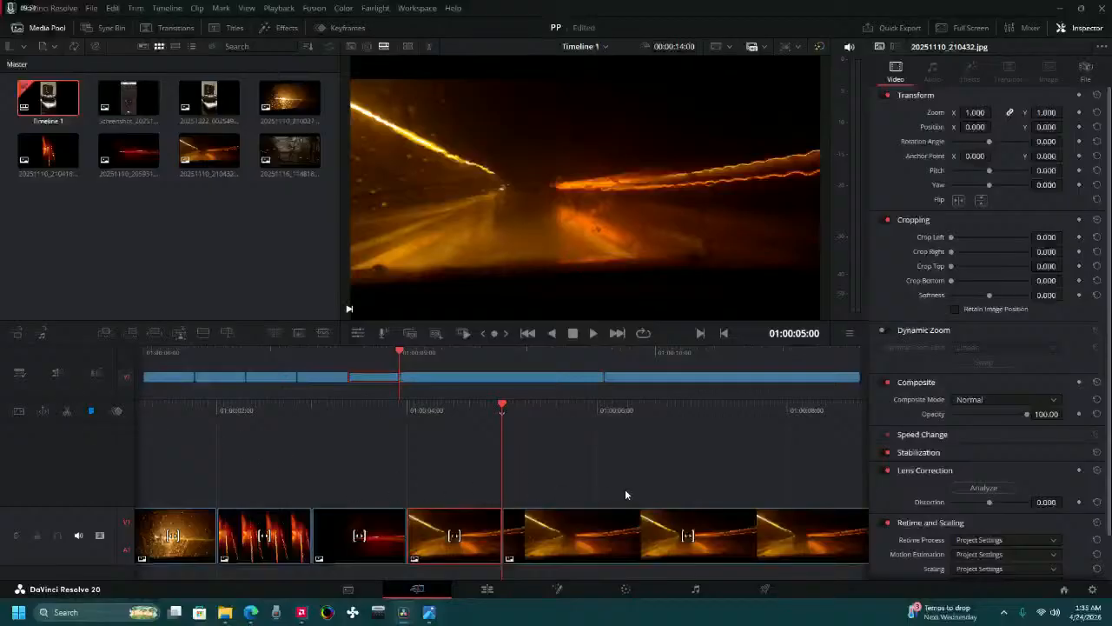
pyautogui.click(634, 524)
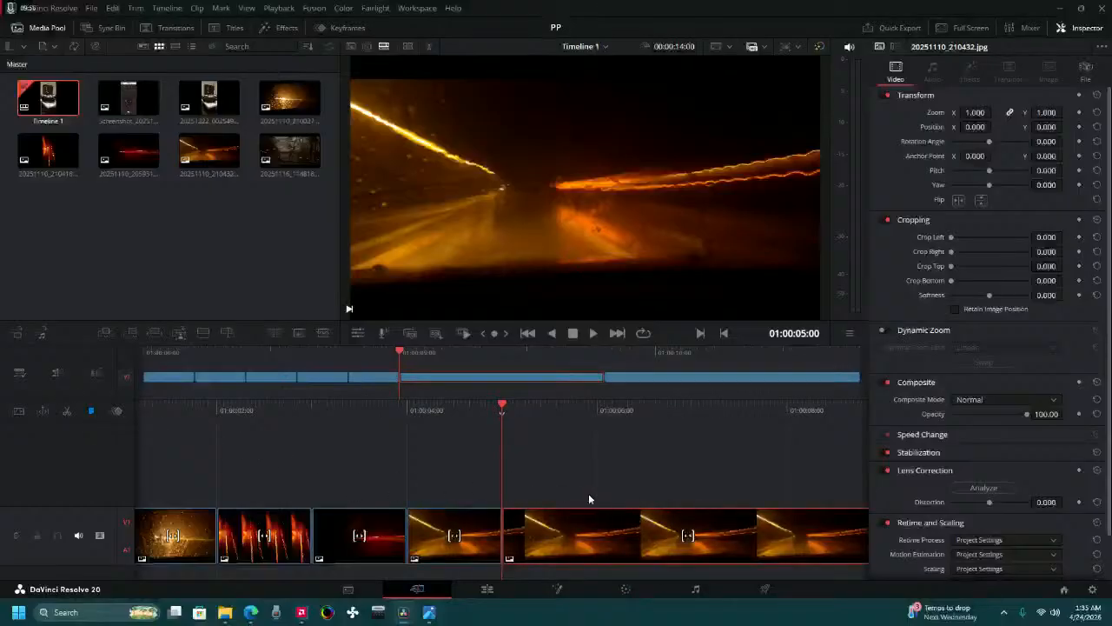
pyautogui.press('Delete')
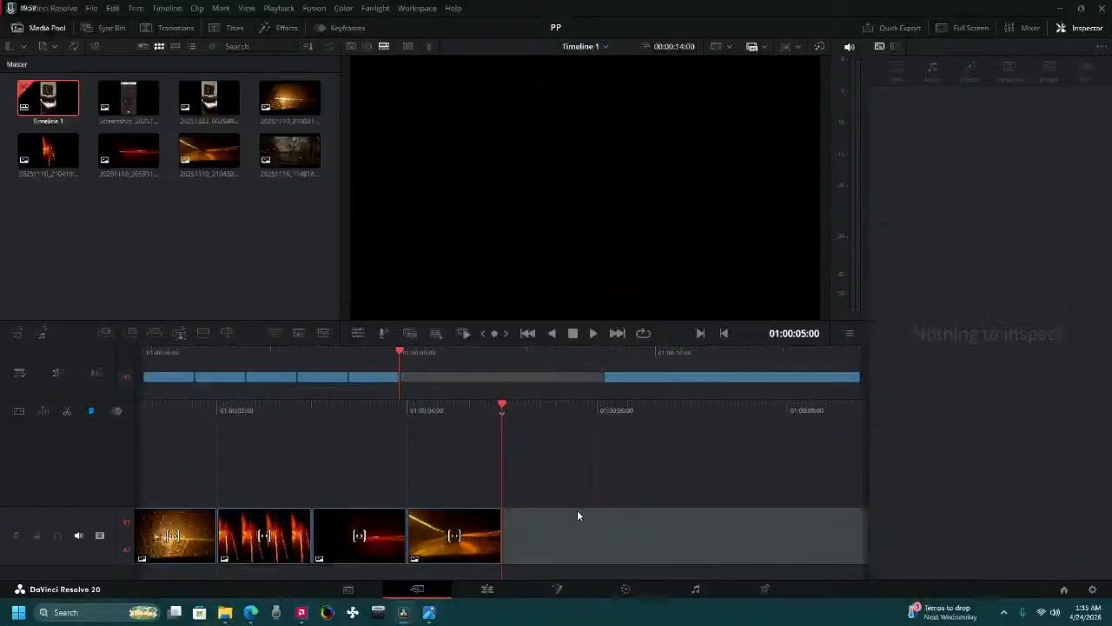
pyautogui.hotkey('ctrl', 'z')
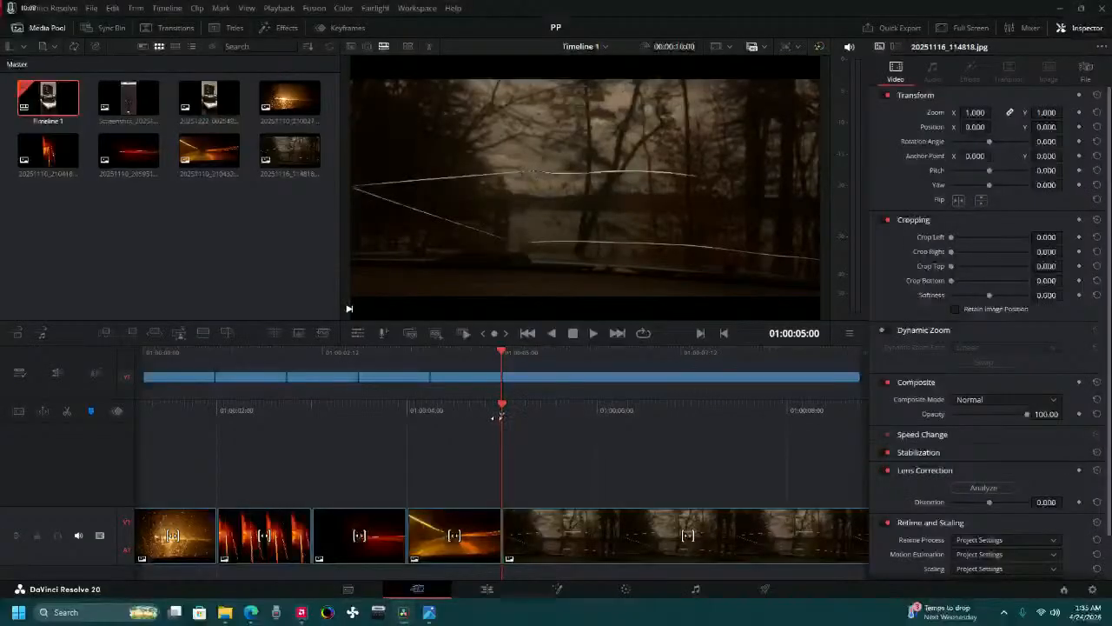
# Switch to Fan Control to examine the custom temperature sensors, and open the temperature converter in Calculator.
pyautogui.hotkey('alt', 'Tab')
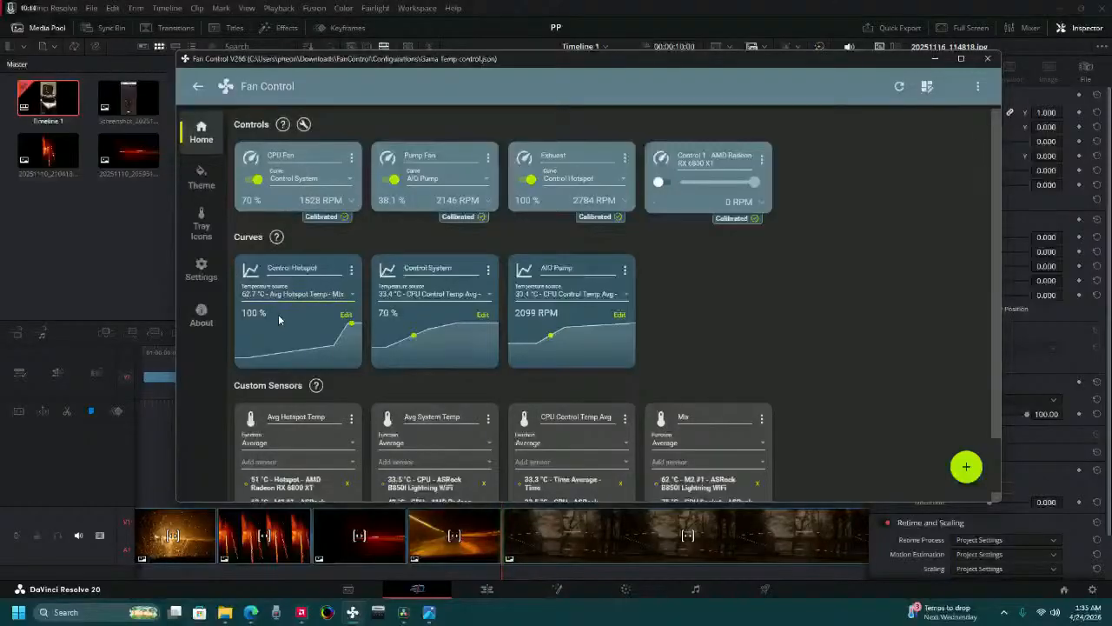
pyautogui.scroll(-1, 276, 330)
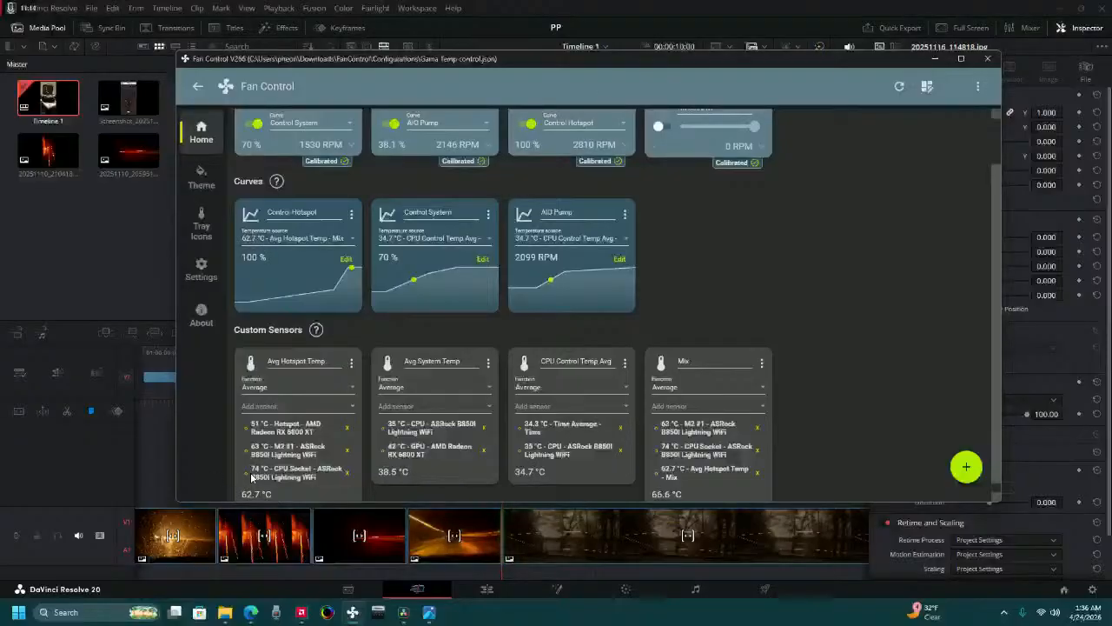
pyautogui.click(111, 613)
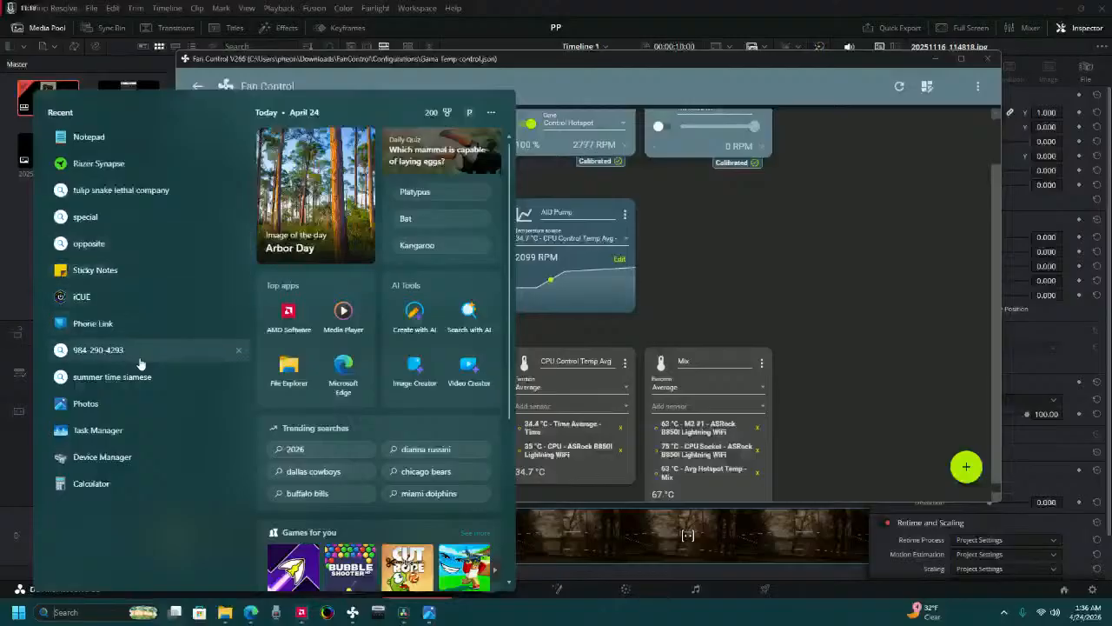
pyautogui.write('ca')
pyautogui.click(290, 267)
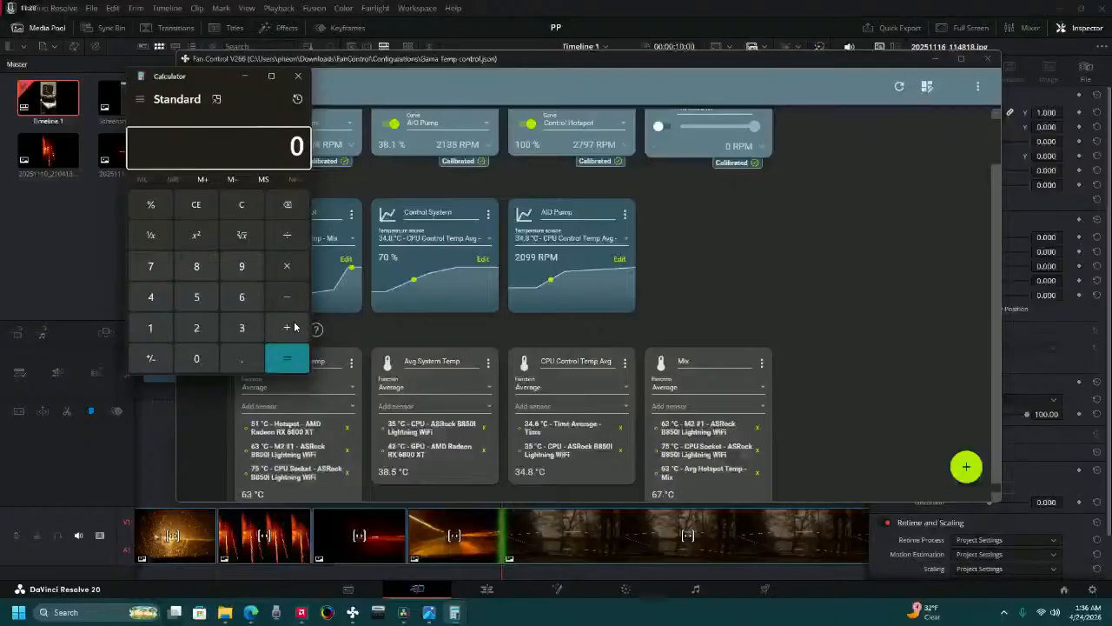
pyautogui.click(141, 100)
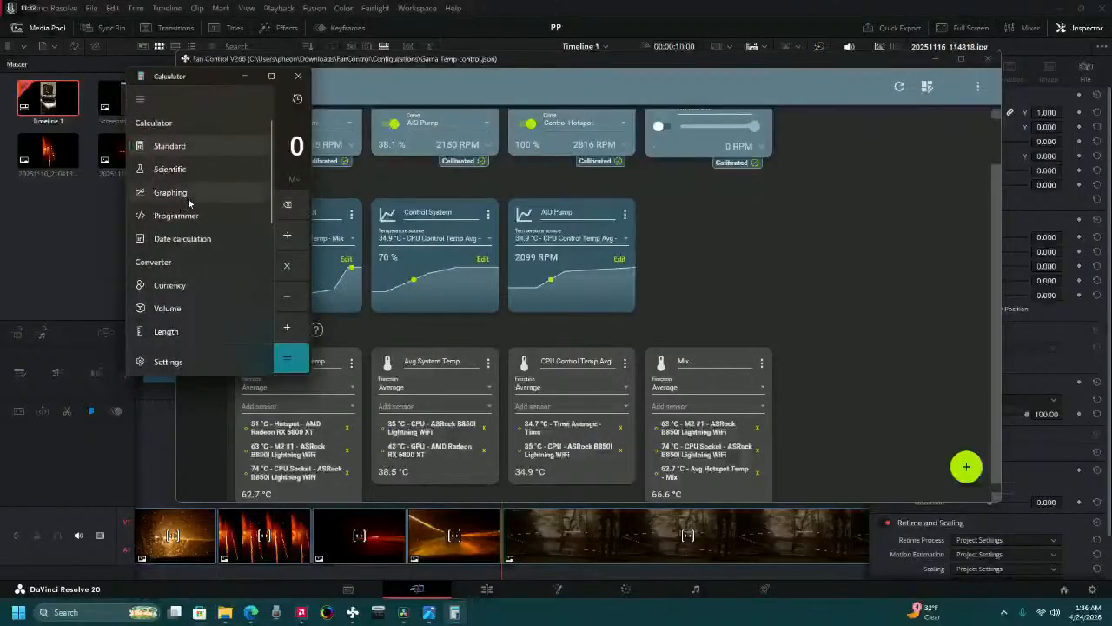
pyautogui.scroll(-2, 183, 309)
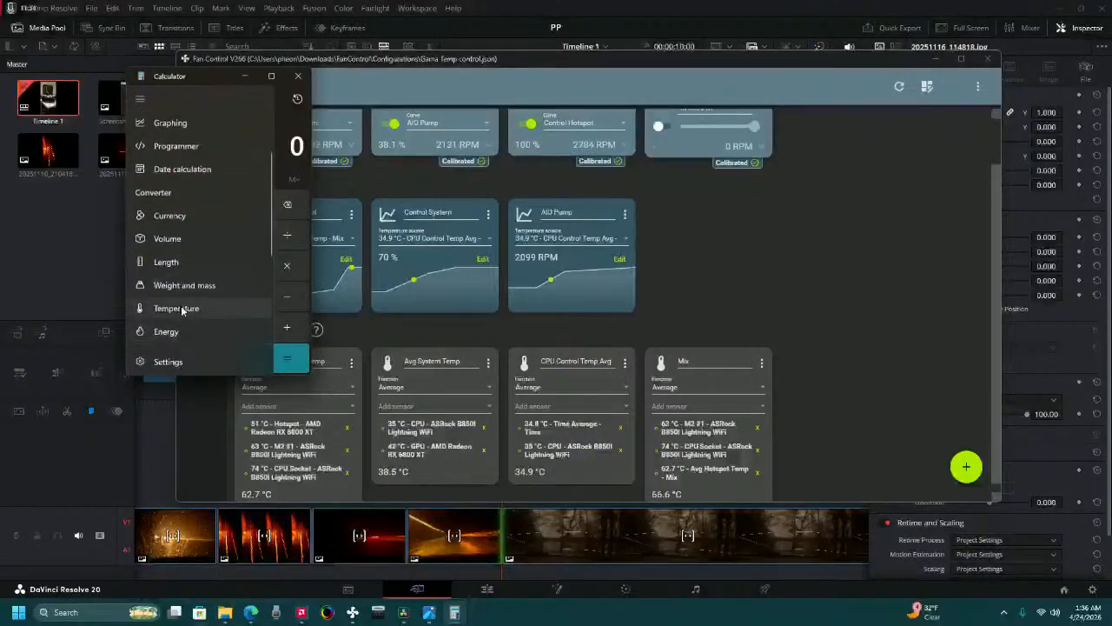
pyautogui.click(182, 309)
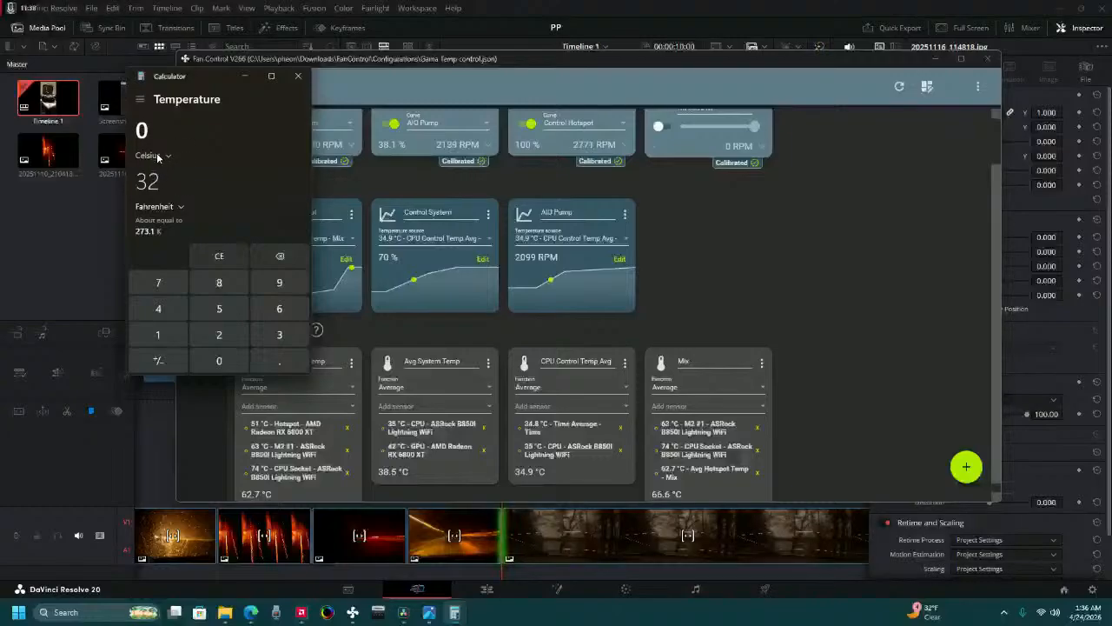
# Convert 74 degrees Celsius to Fahrenheit, minimize Fan Control and return to DaVinci Resolve.
pyautogui.click(166, 194)
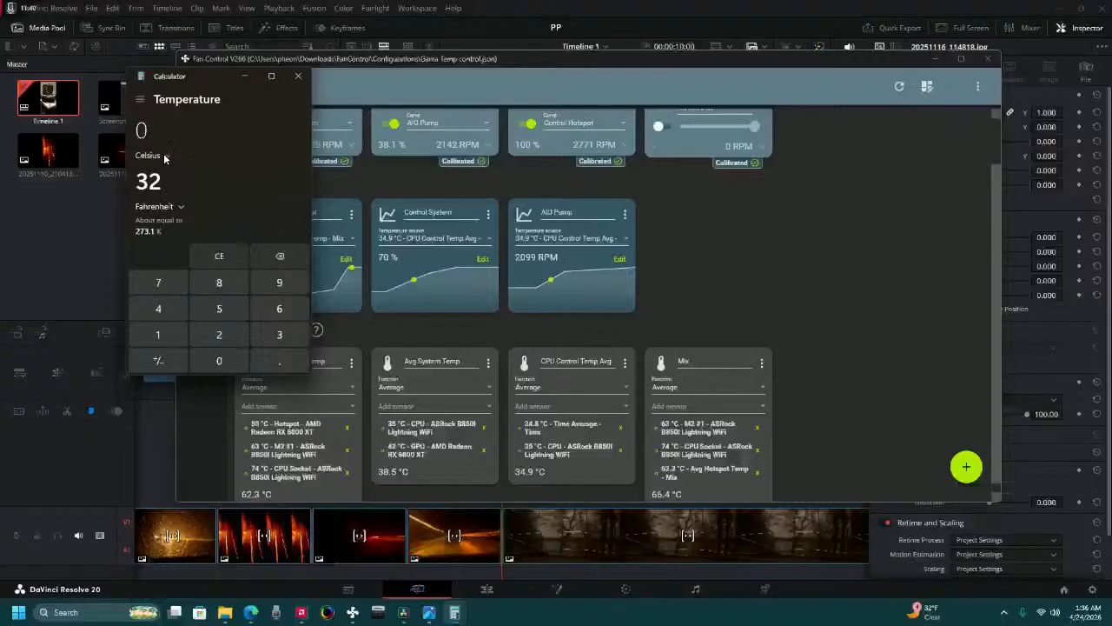
pyautogui.click(165, 155)
pyautogui.click(163, 155)
pyautogui.click(154, 132)
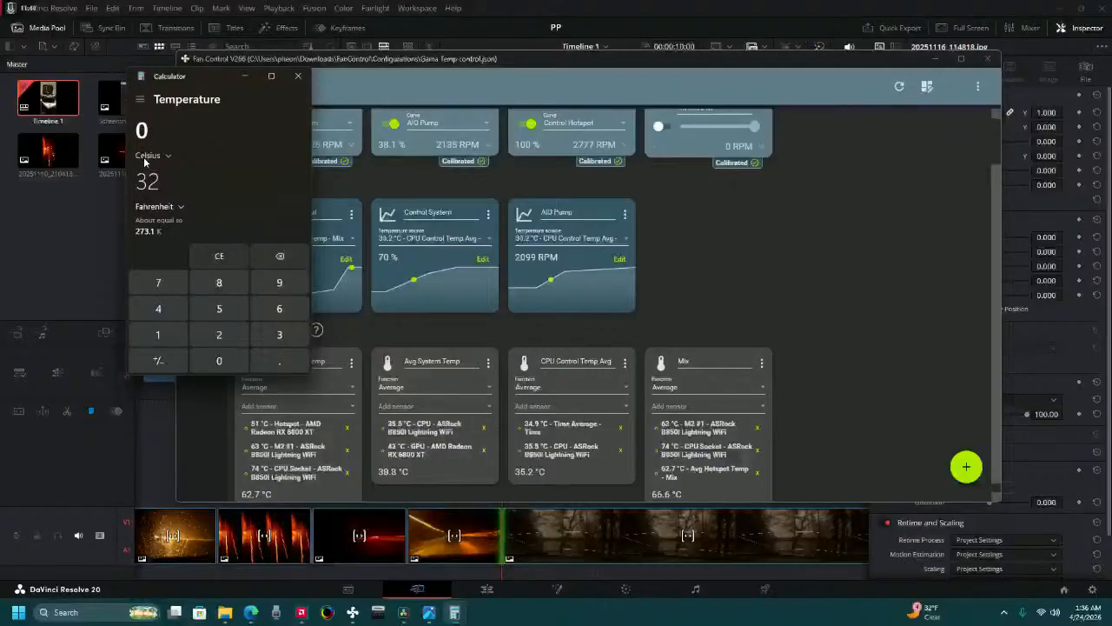
pyautogui.write('74')
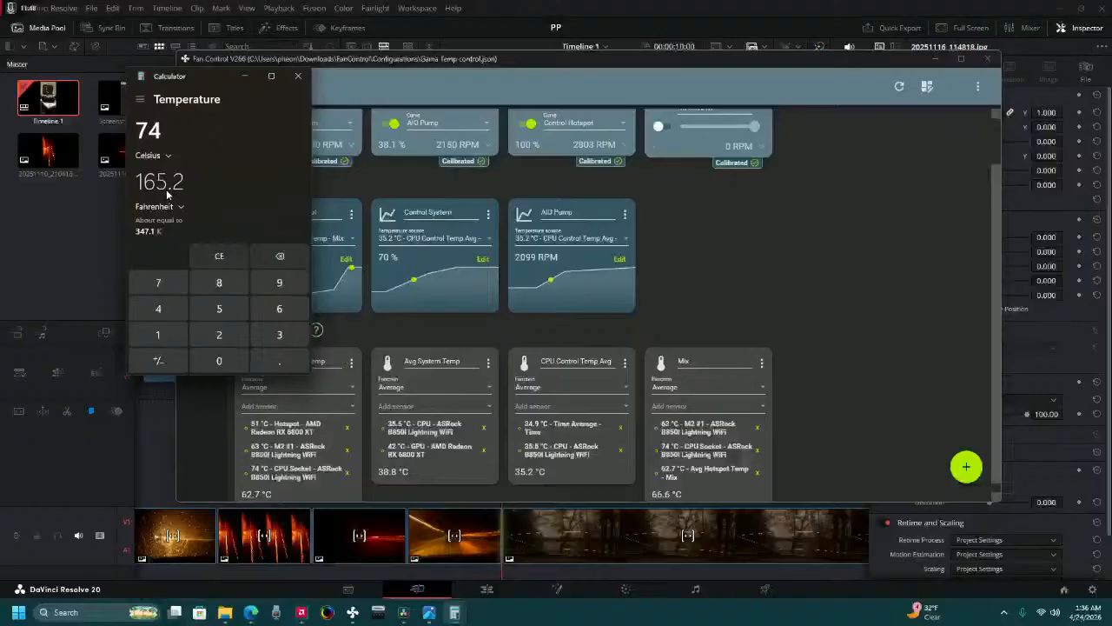
pyautogui.rightClick(301, 80)
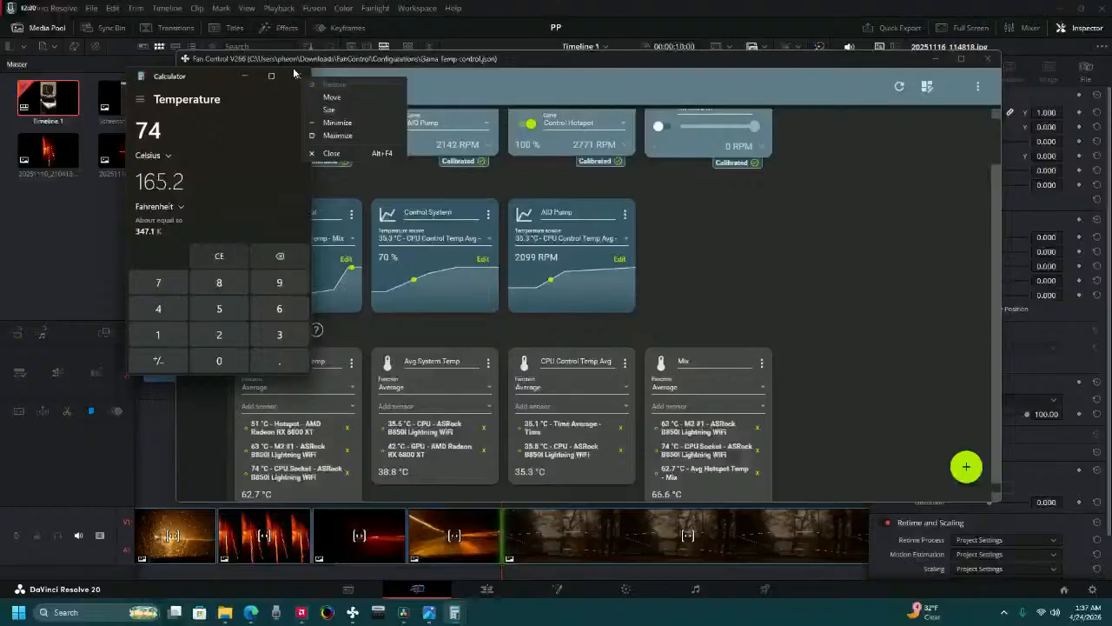
pyautogui.click(934, 59)
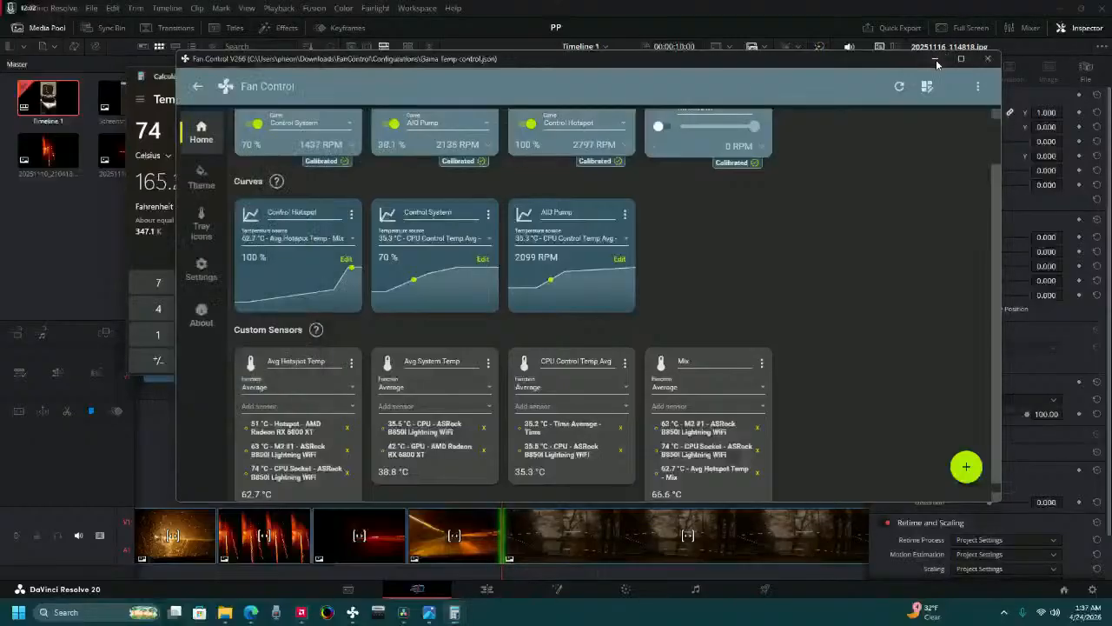
pyautogui.click(441, 476)
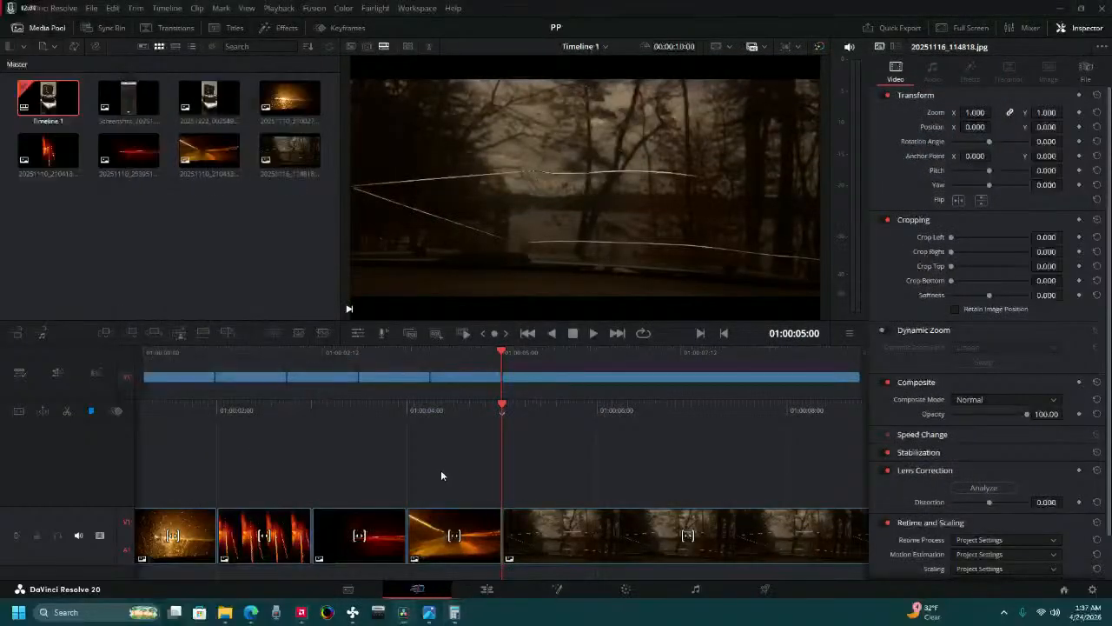
# Split the 20251116_114818.jpg clip at 01:00:06:00 and delete the part after the cut.
pyautogui.moveTo(581, 422); pyautogui.dragTo(450, 467)
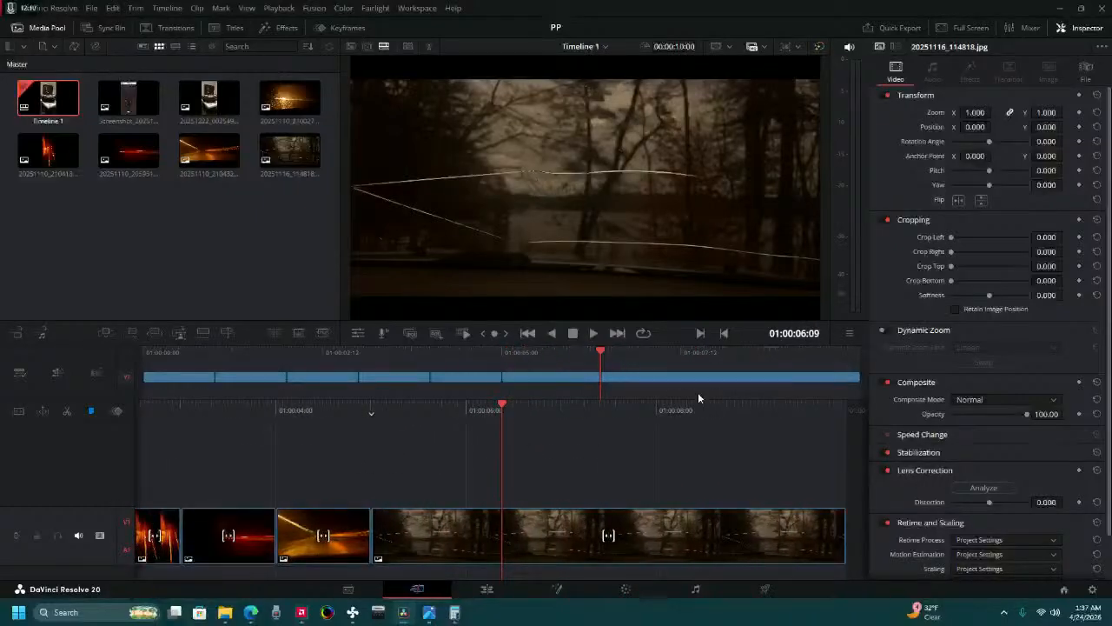
pyautogui.click(801, 335)
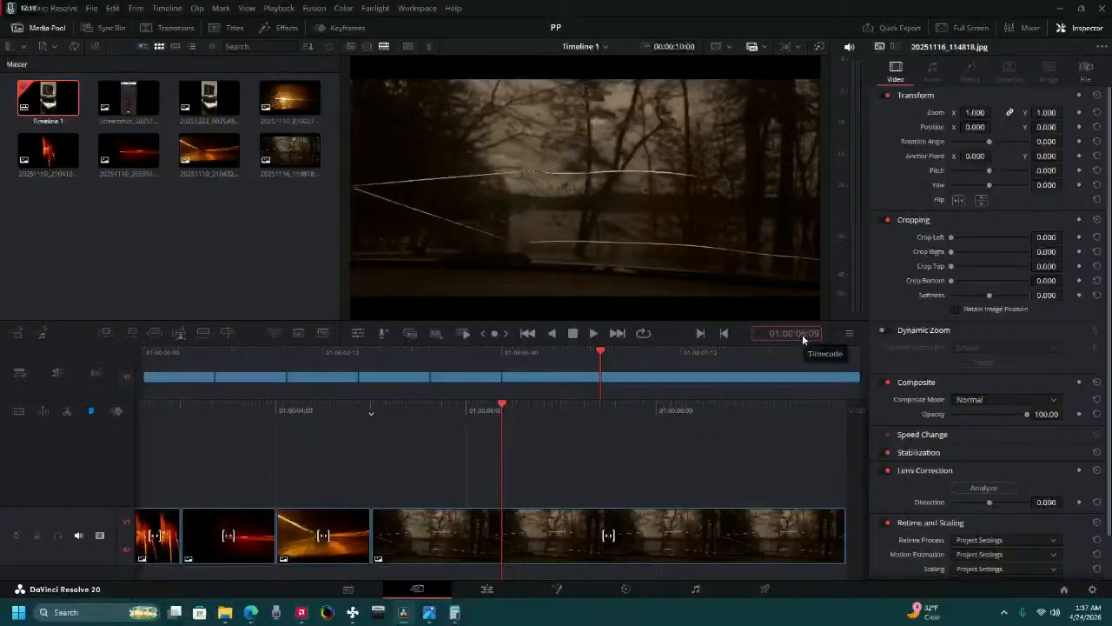
pyautogui.write('06:00')
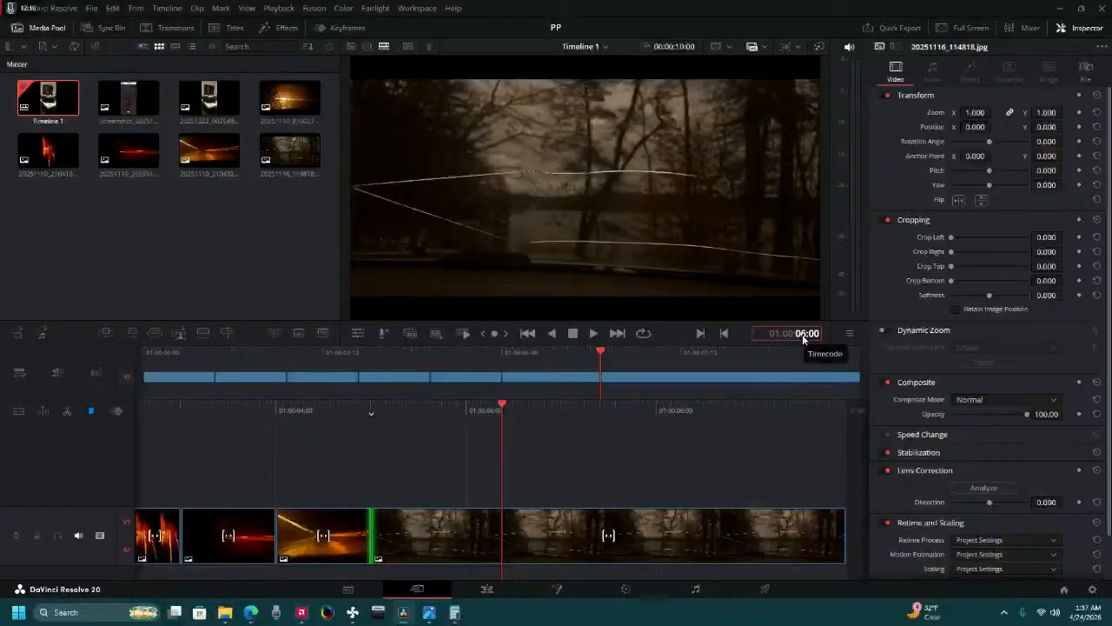
pyautogui.press('Return')
pyautogui.click(67, 411)
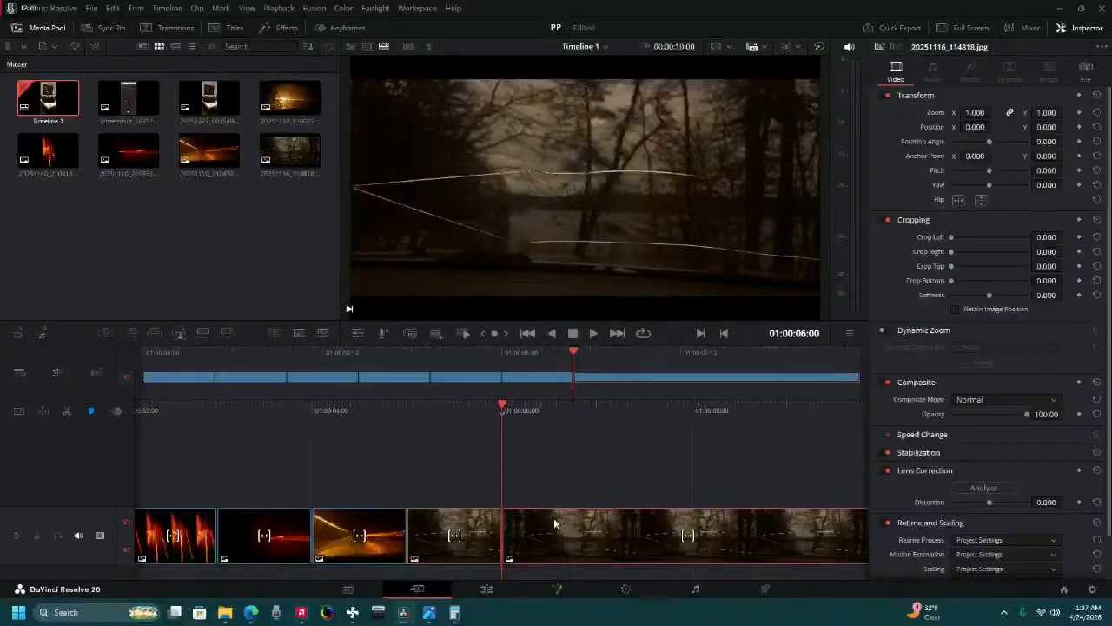
pyautogui.press('Delete')
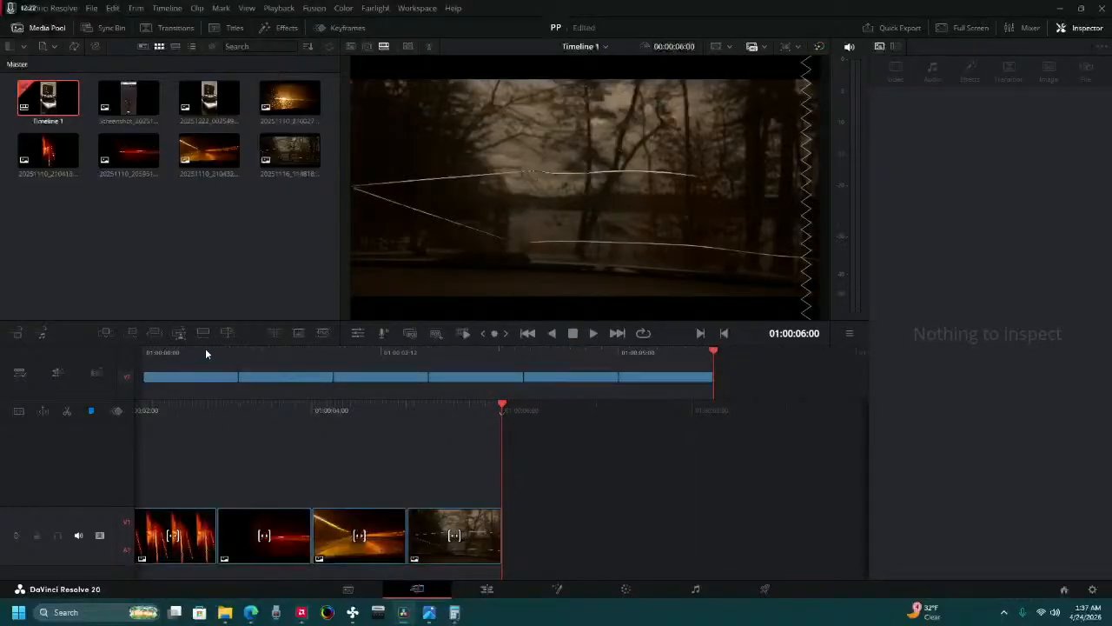
# Play the whole shortened timeline from the start to its end.
pyautogui.press('Home')
pyautogui.click(595, 334)
# Switch to the Edit page and combine all six photo clips on the timeline into a new Fusion clip.
pyautogui.click(503, 590)
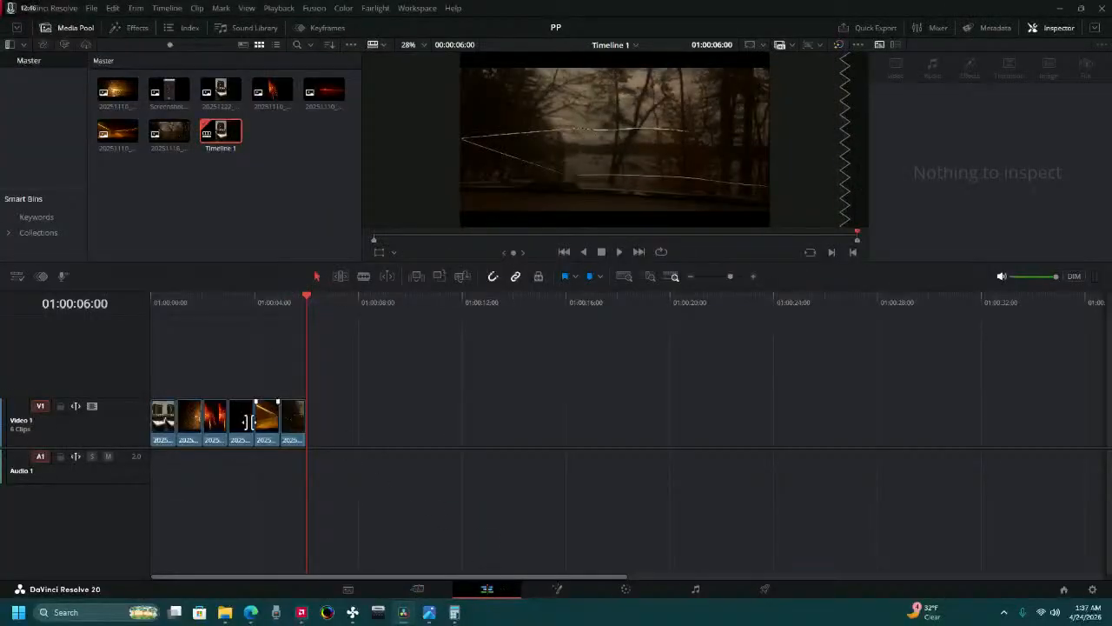
pyautogui.click(296, 430)
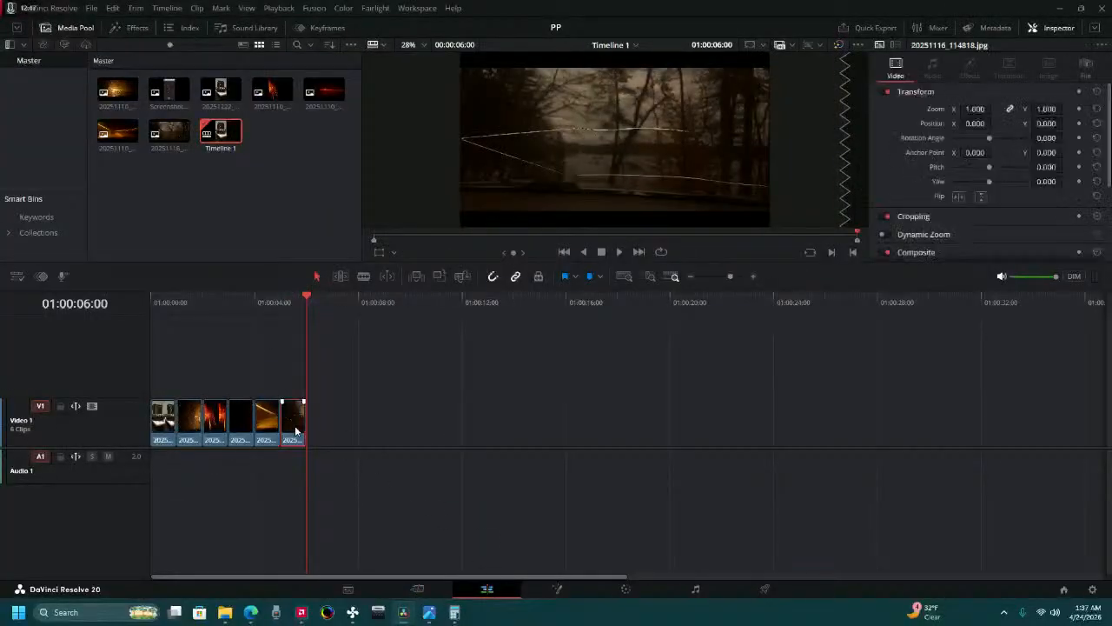
pyautogui.keyDown('shift'); pyautogui.click(159, 434); pyautogui.keyUp('shift')
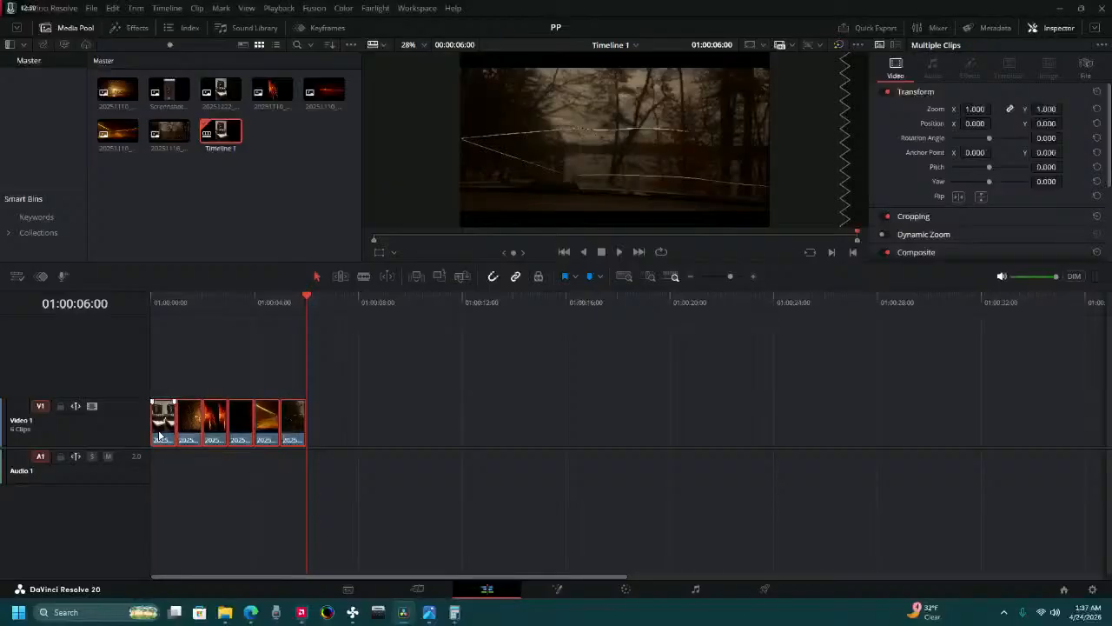
pyautogui.rightClick(159, 435)
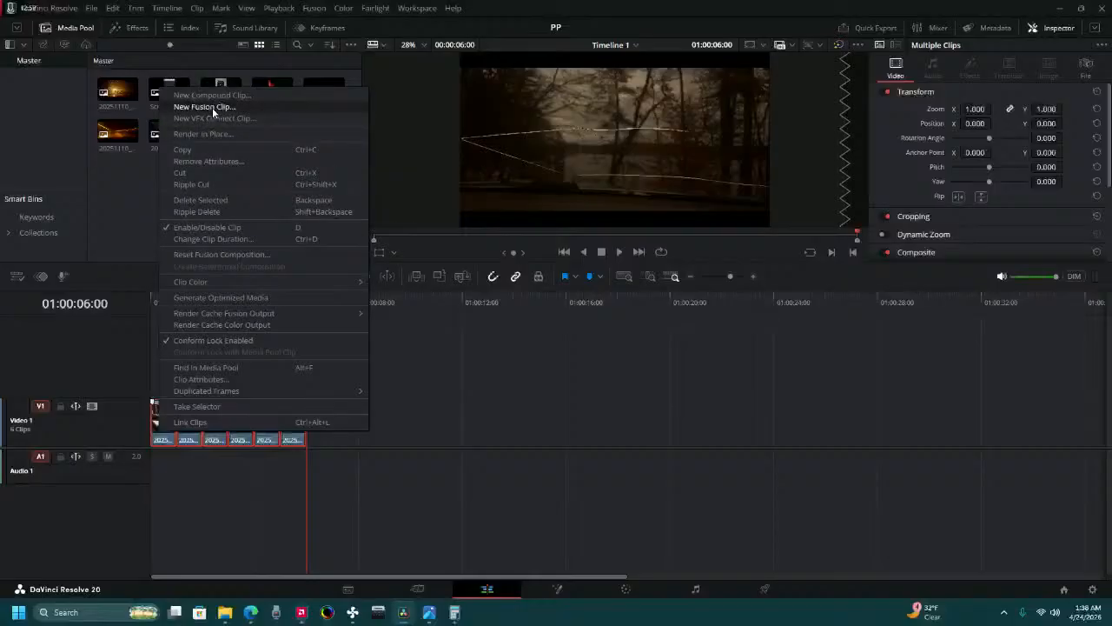
pyautogui.click(212, 107)
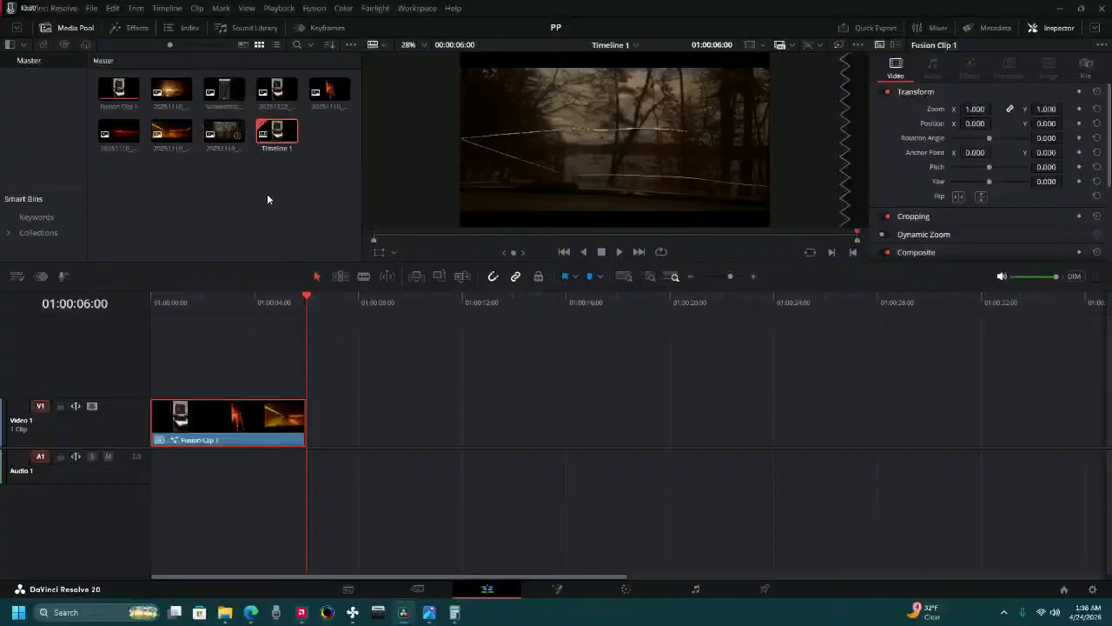
# Play the Fusion clip from the start of the timeline, and undo its creation.
pyautogui.press('Home')
pyautogui.click(618, 251)
pyautogui.hotkey('ctrl', 'z')
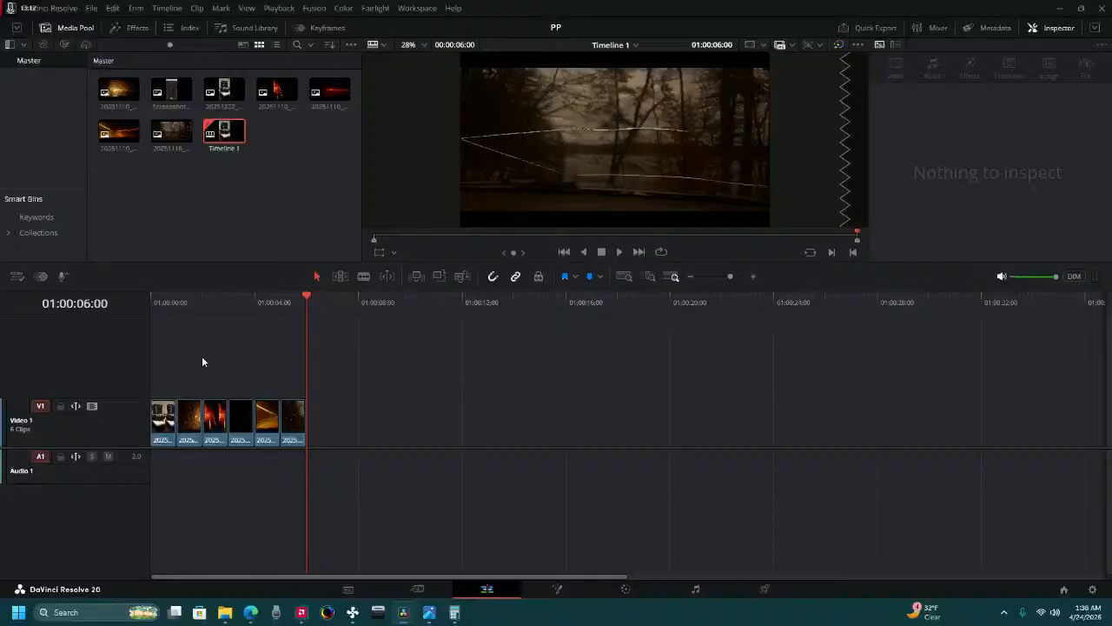
# Return the playhead to the timeline start and open the first photo clip on the Color page.
pyautogui.click(163, 307)
pyautogui.press('Home')
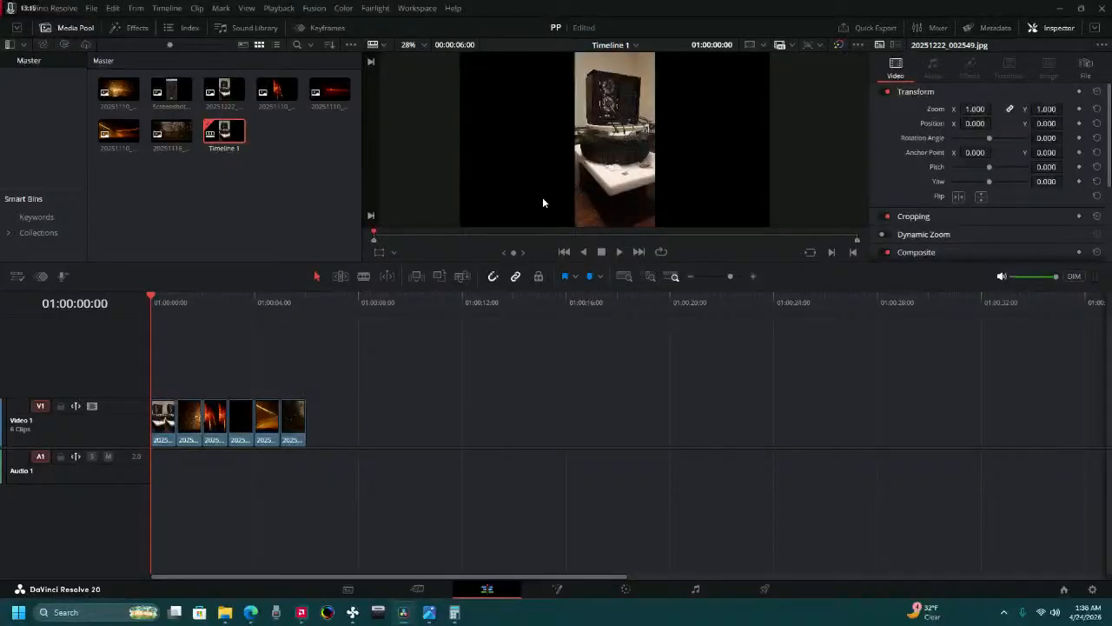
pyautogui.click(634, 585)
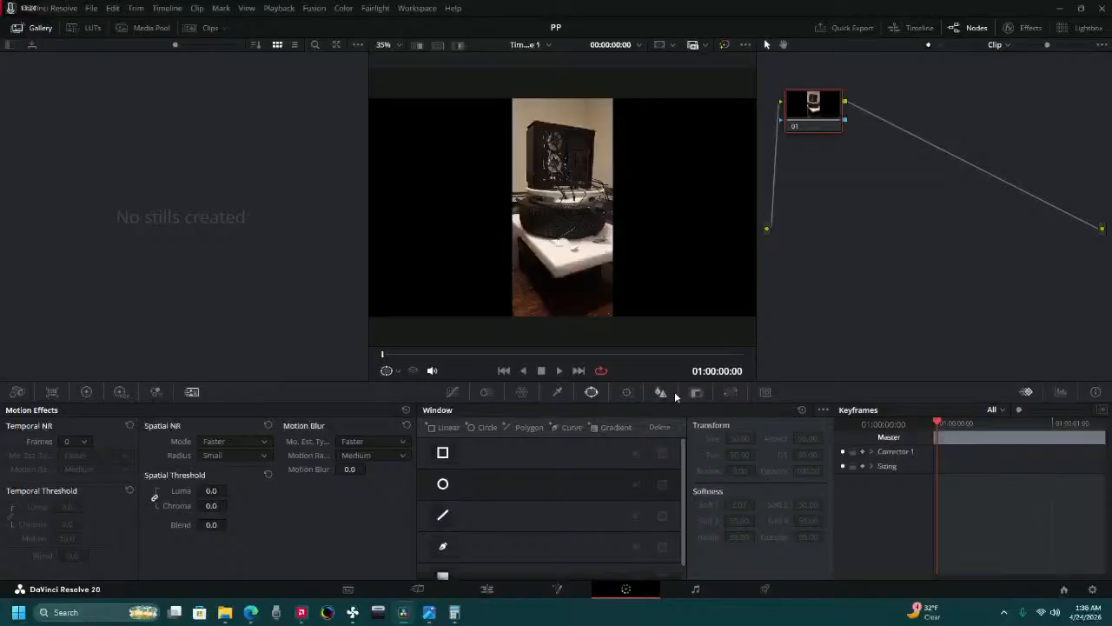
pyautogui.click(487, 588)
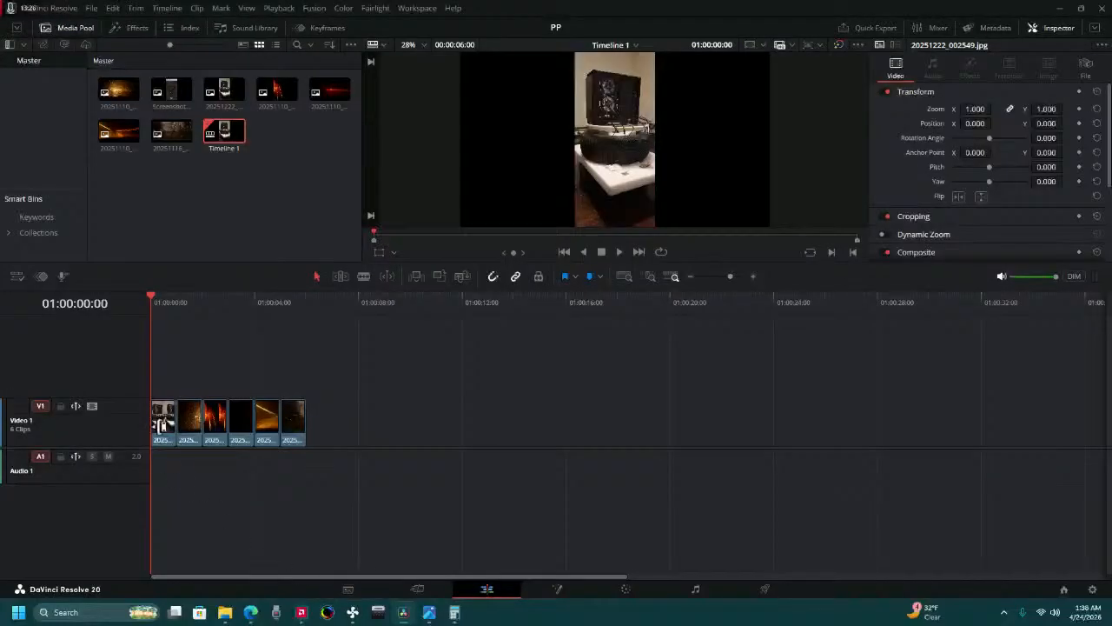
pyautogui.click(626, 589)
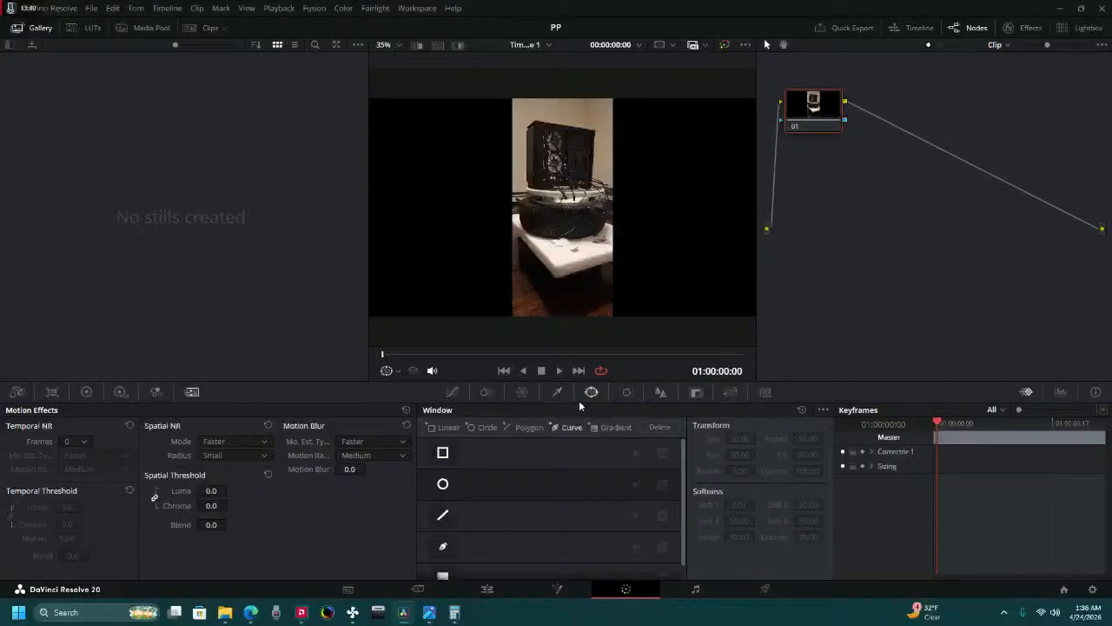
# Connect node 01 to a new alpha output and mask the photo with a circular window over the PC case, pan 49.86, tilt 52.67.
pyautogui.rightClick(863, 213)
pyautogui.click(919, 267)
pyautogui.moveTo(1109, 217); pyautogui.dragTo(1101, 252)
pyautogui.click(444, 486)
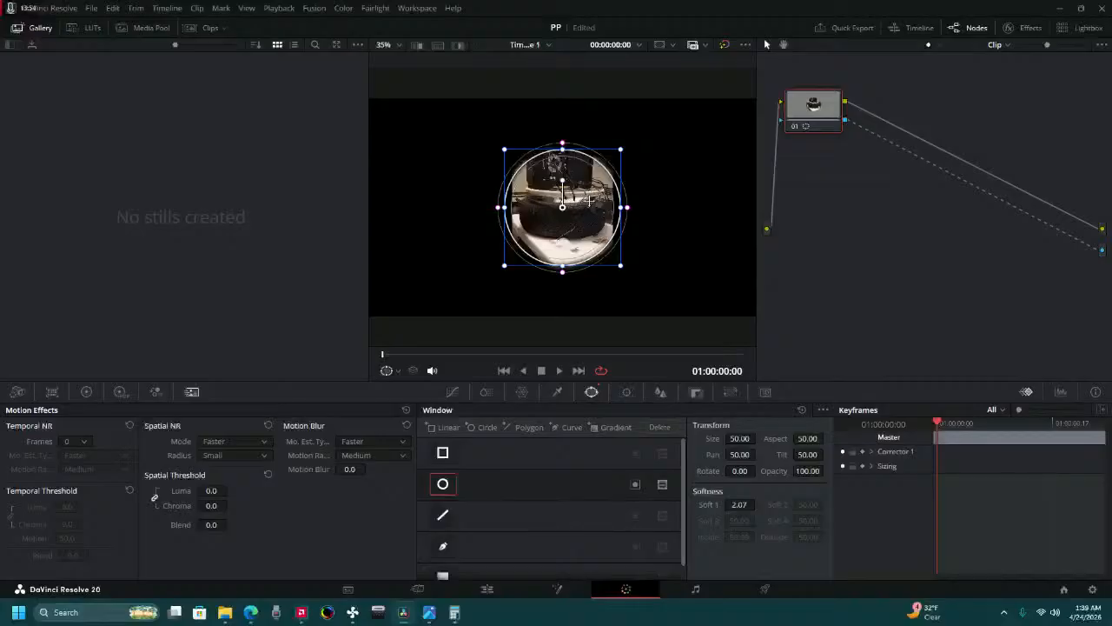
pyautogui.moveTo(579, 199); pyautogui.dragTo(577, 155)
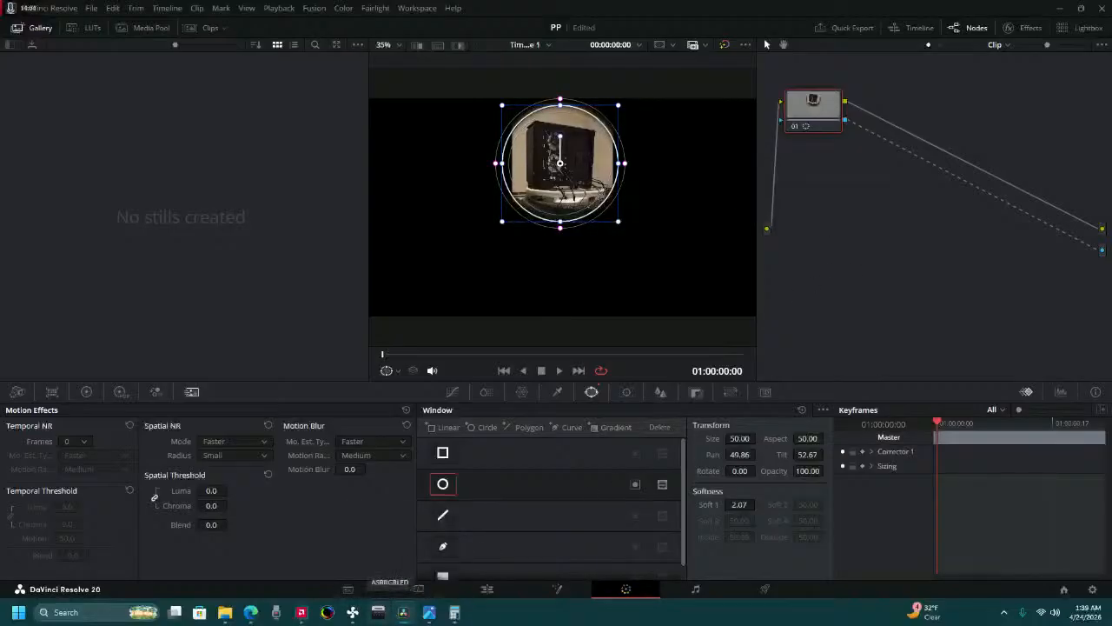
# Play the timeline on the Edit page to check the circular mask, and return the playhead to the start.
pyautogui.click(497, 594)
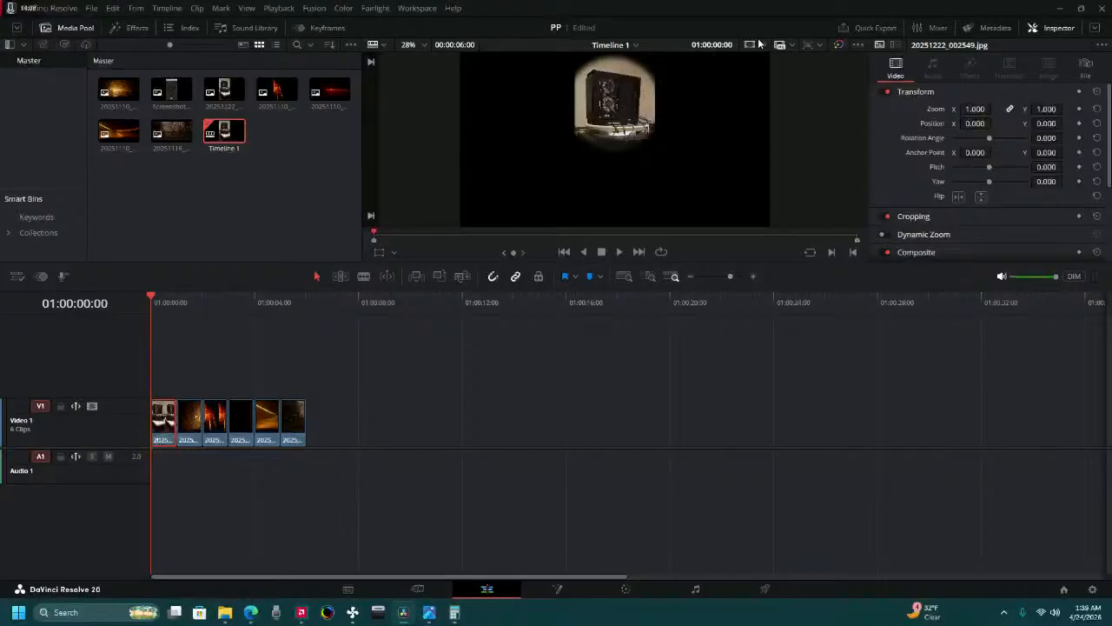
pyautogui.click(621, 251)
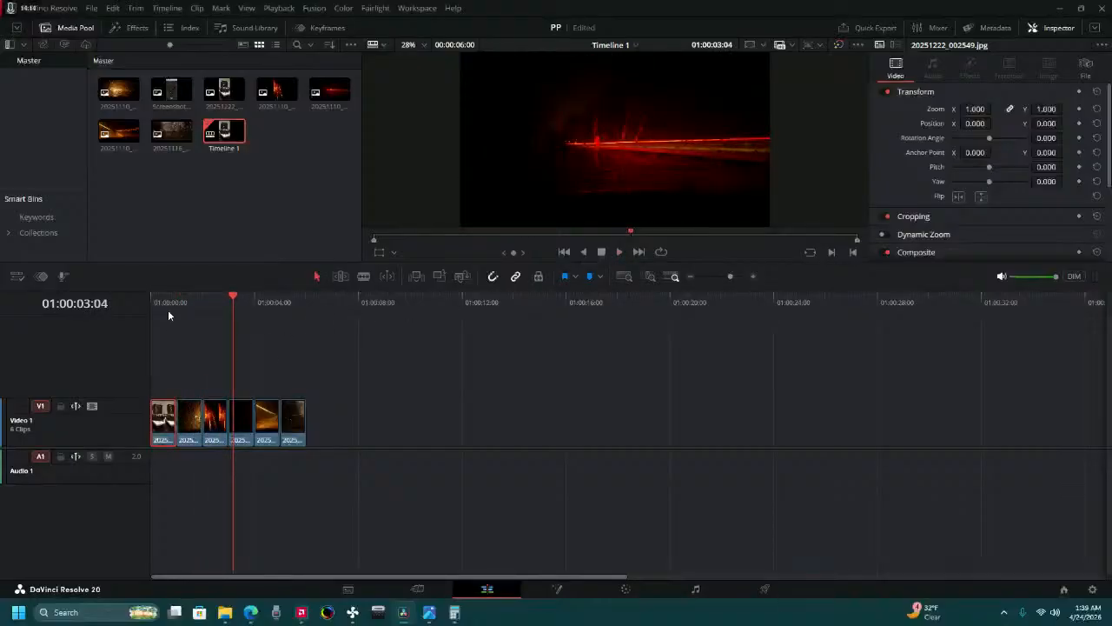
pyautogui.moveTo(167, 310); pyautogui.dragTo(143, 310)
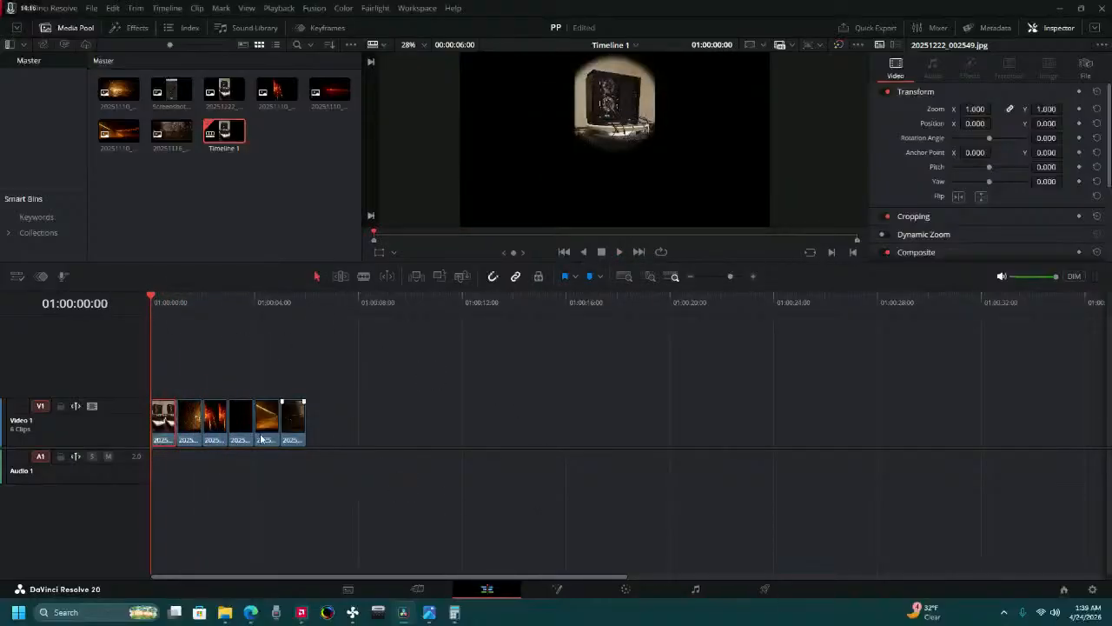
# Examine the first clip's Inspector settings and the timeline resolution options on the Cut page.
pyautogui.click(415, 588)
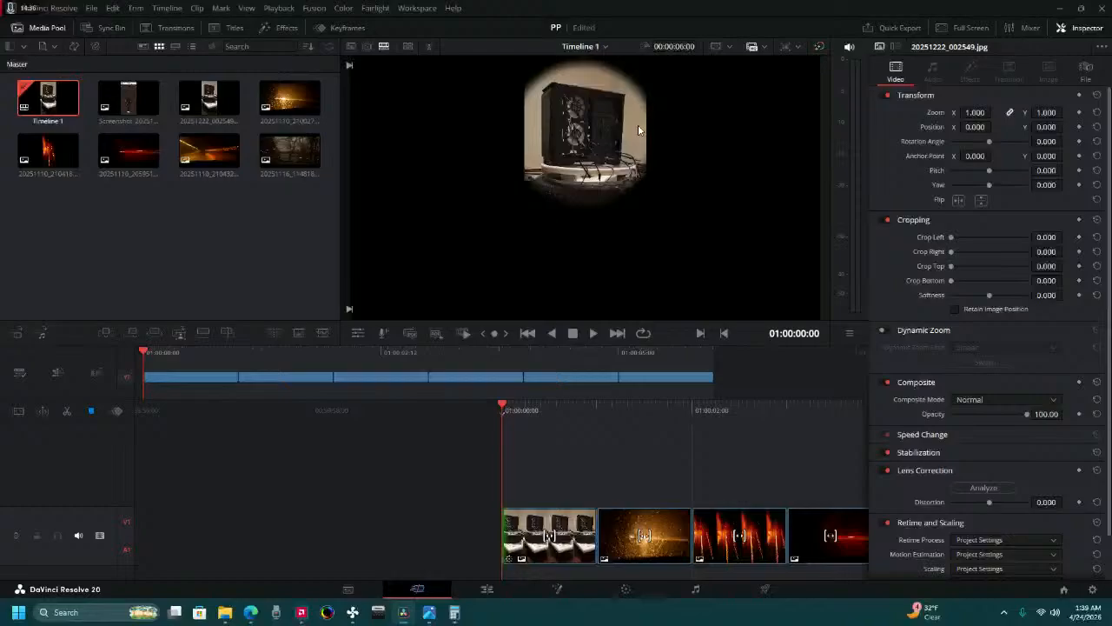
pyautogui.scroll(-1, 987, 426)
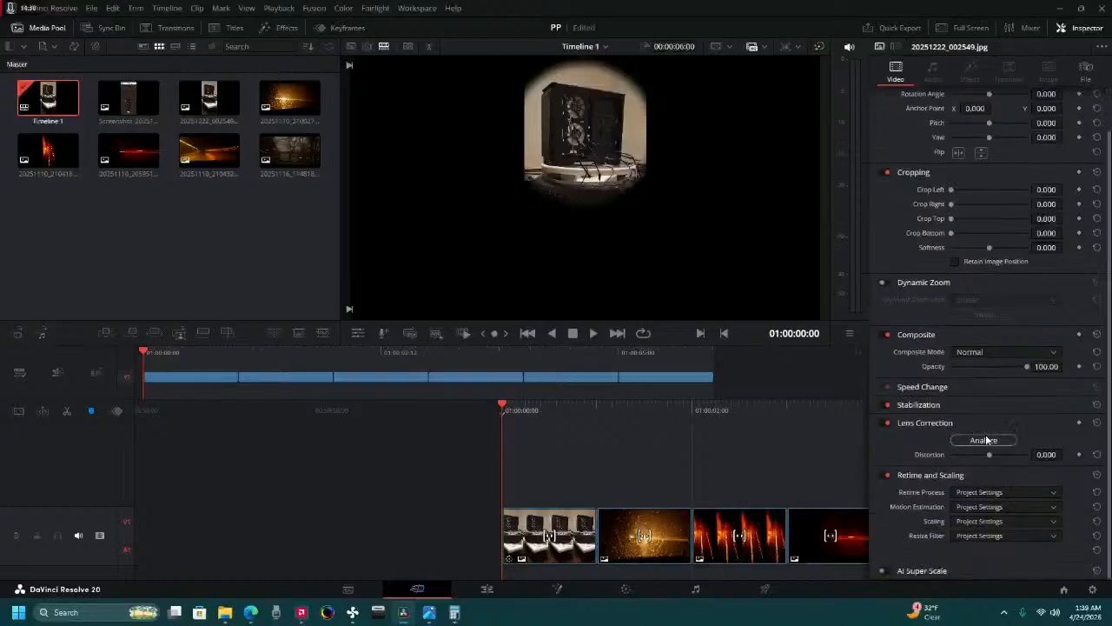
pyautogui.click(529, 524)
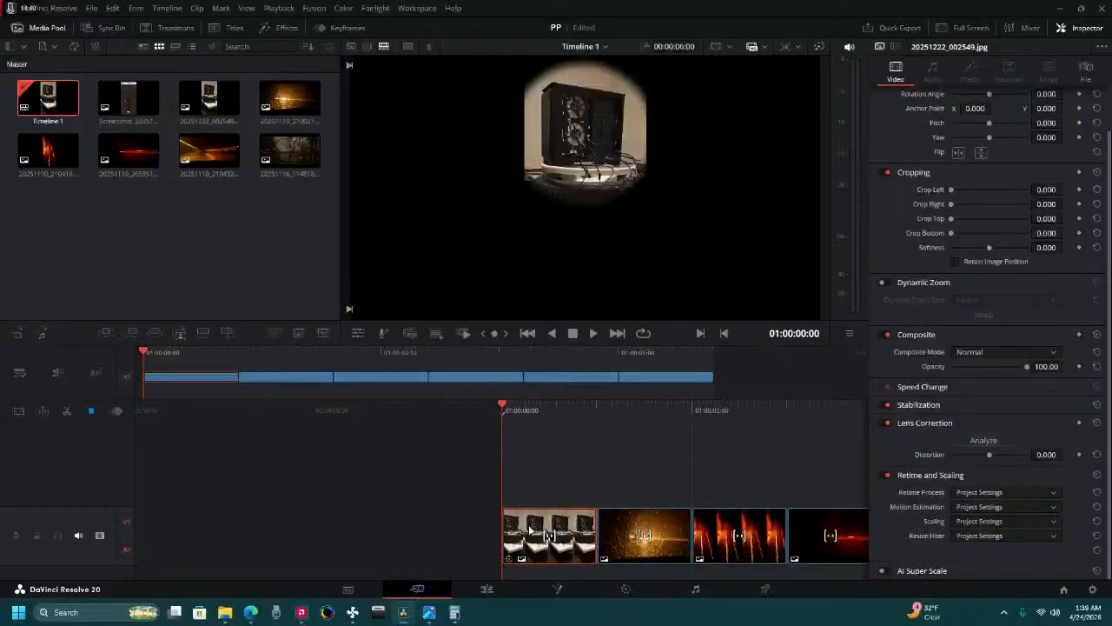
pyautogui.click(784, 48)
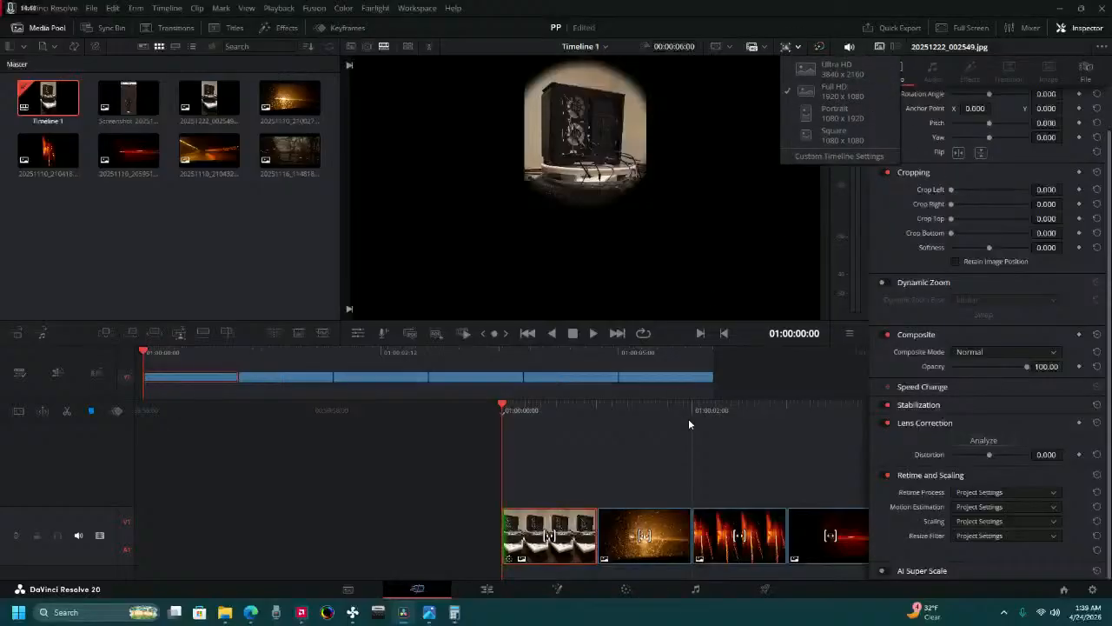
pyautogui.click(671, 452)
pyautogui.scroll(1, 995, 143)
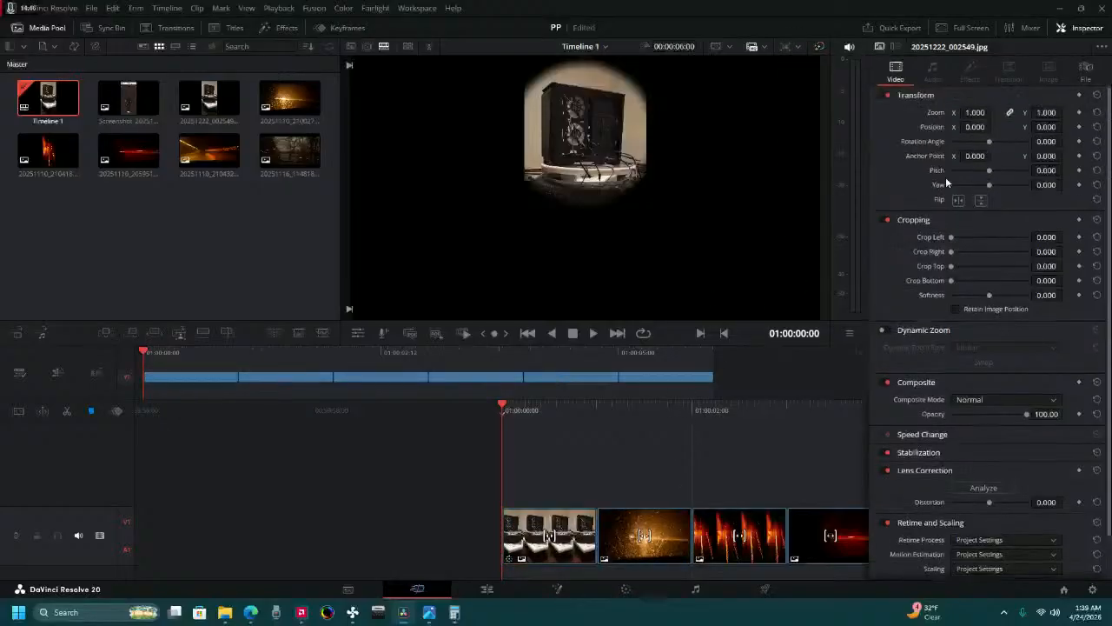
pyautogui.moveTo(651, 417); pyautogui.dragTo(658, 442)
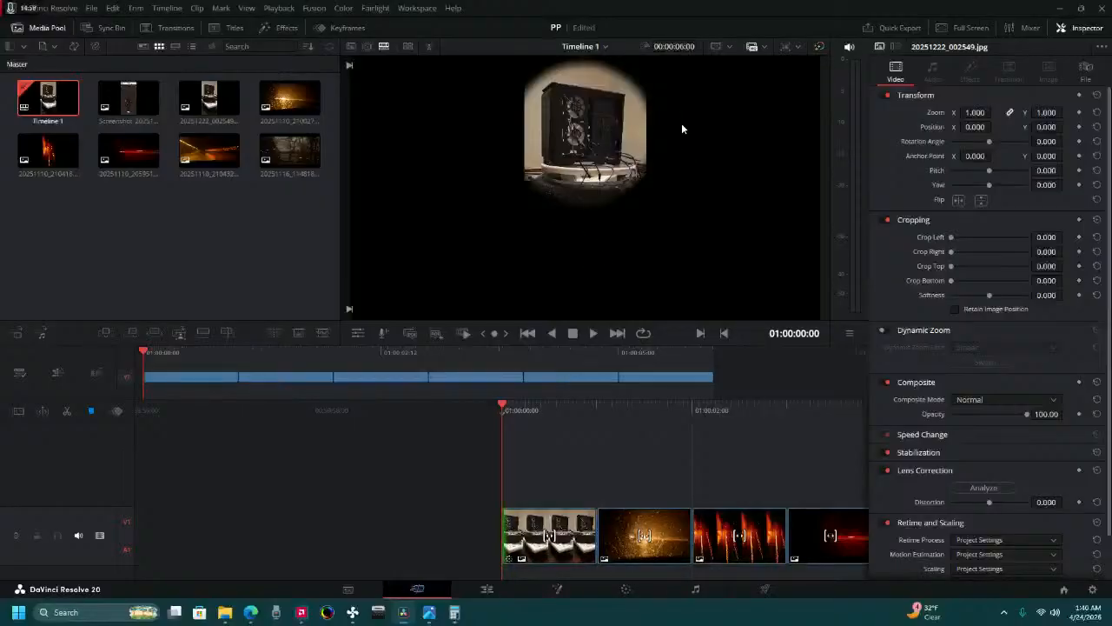
# Shrink the circular window on the Color page to a size of 37.02 with an aspect of 49.86.
pyautogui.click(609, 589)
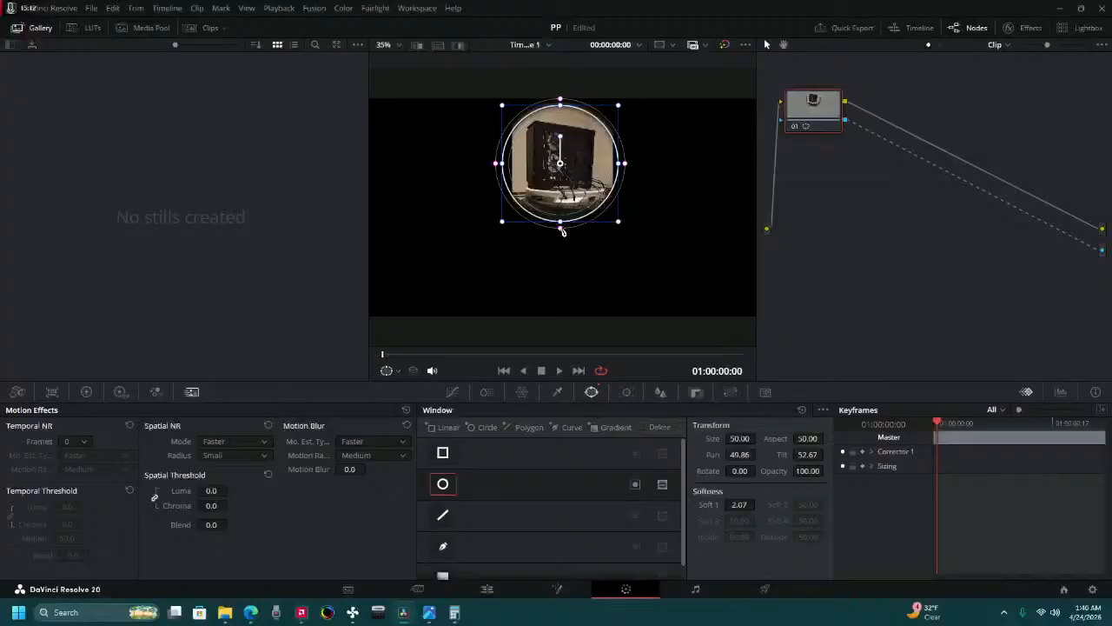
pyautogui.moveTo(744, 438); pyautogui.dragTo(716, 439)
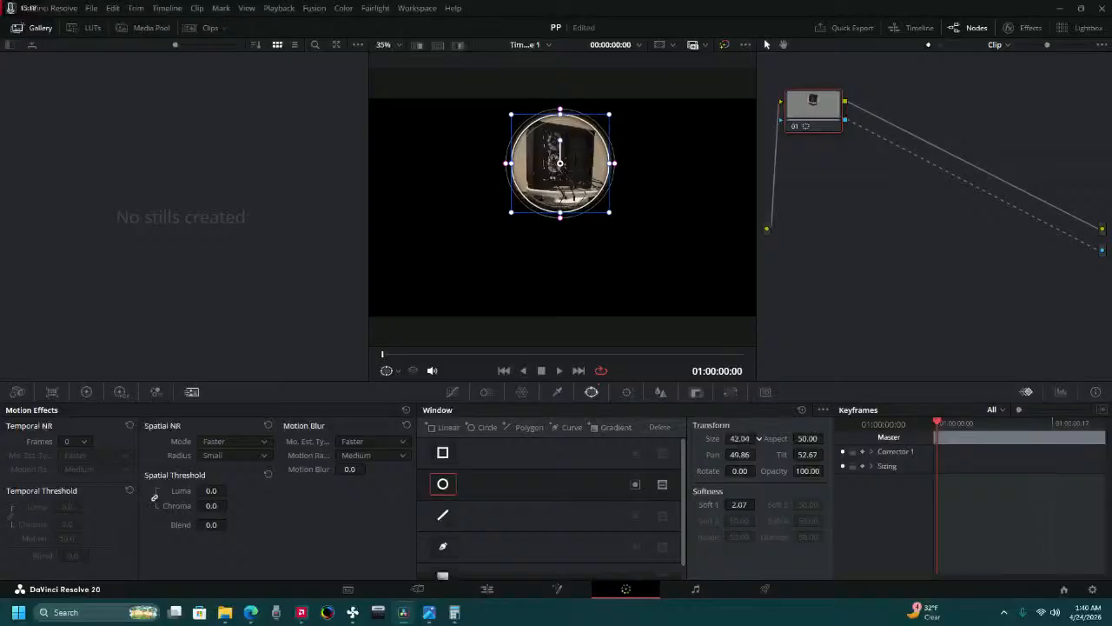
pyautogui.moveTo(744, 439); pyautogui.dragTo(822, 439)
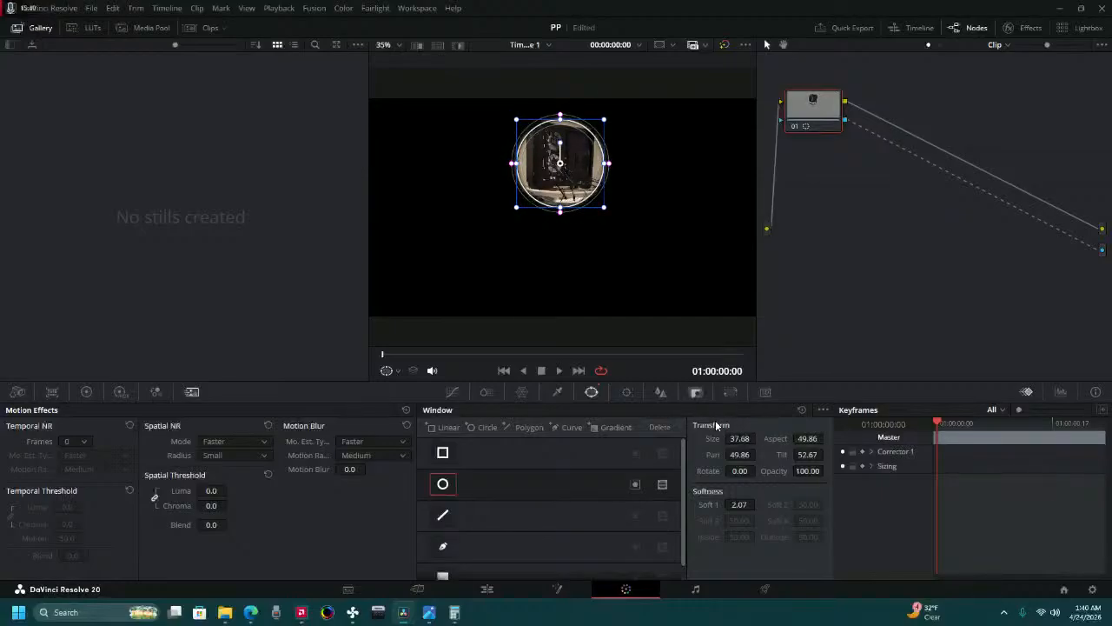
pyautogui.moveTo(737, 439); pyautogui.dragTo(758, 438)
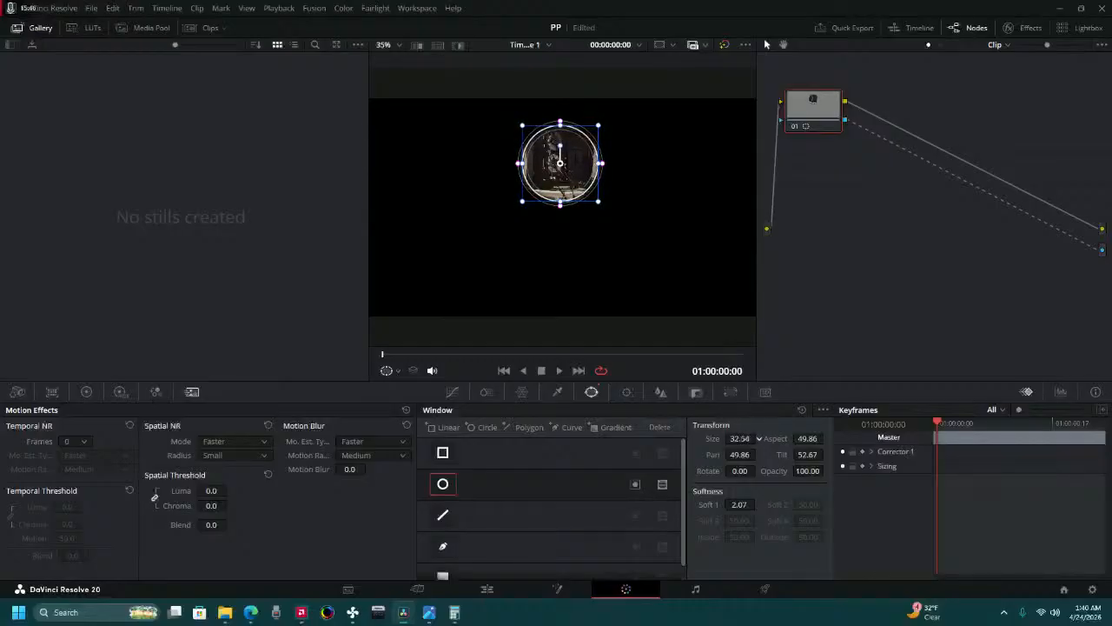
pyautogui.moveTo(758, 439); pyautogui.dragTo(758, 438)
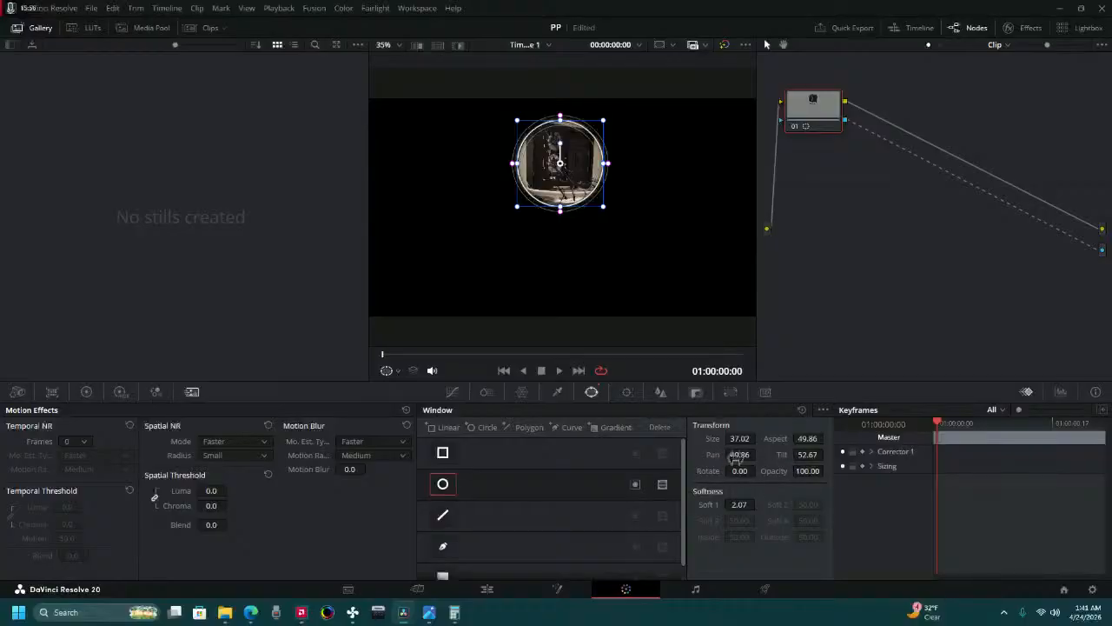
# Reposition the circular window over the PC case with its pan at 49.94 and its tilt at 53.13.
pyautogui.moveTo(738, 455); pyautogui.dragTo(758, 454)
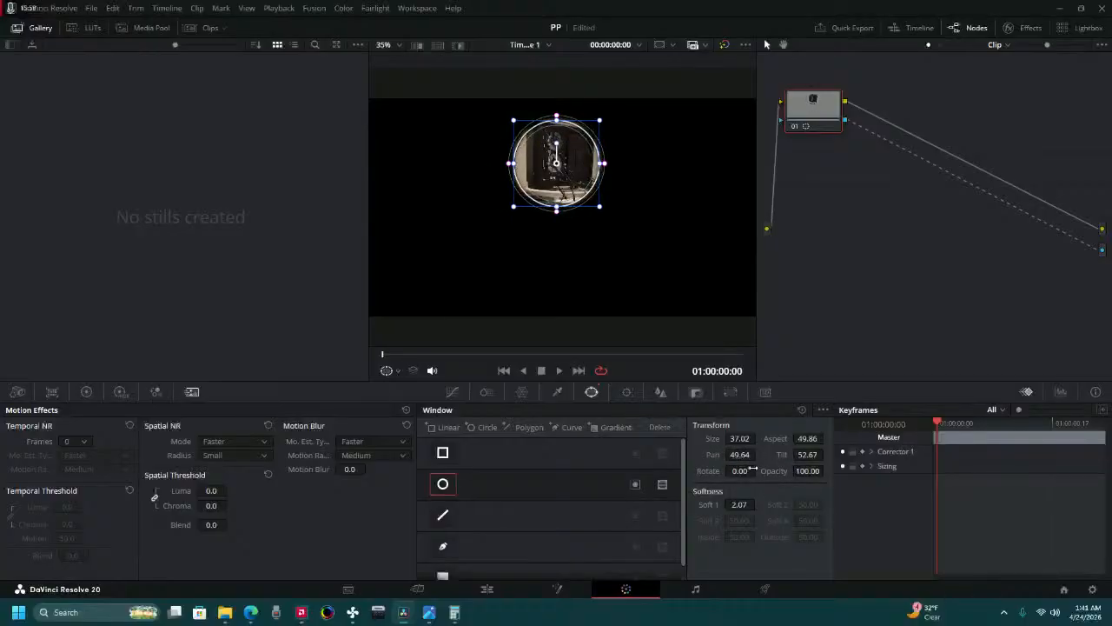
pyautogui.doubleClick(740, 455)
pyautogui.write('50')
pyautogui.press('Return')
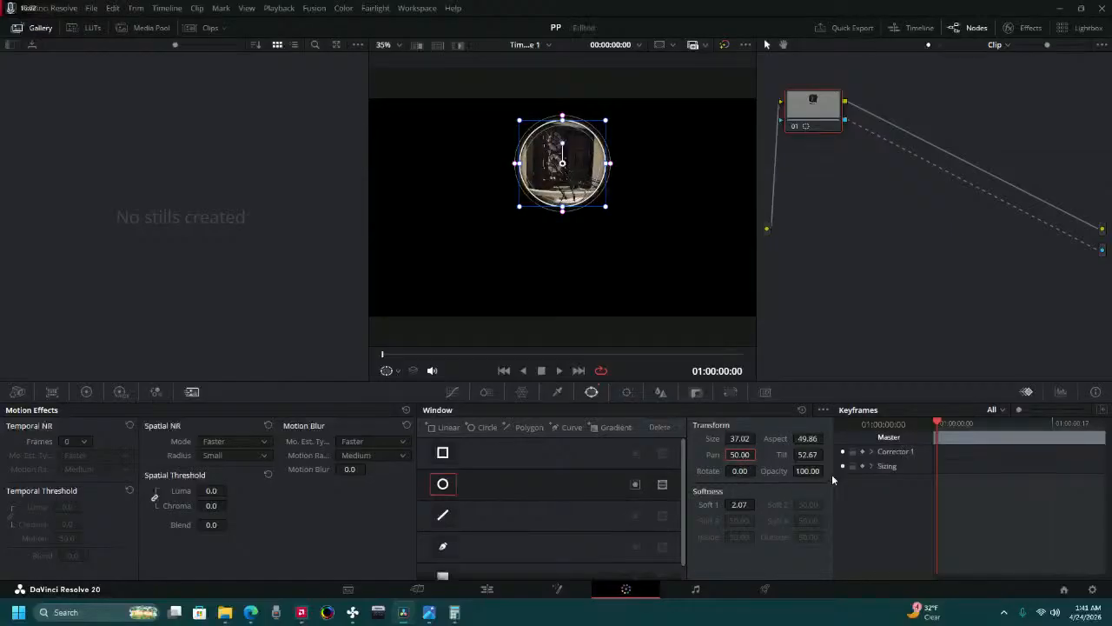
pyautogui.moveTo(810, 458); pyautogui.dragTo(826, 453)
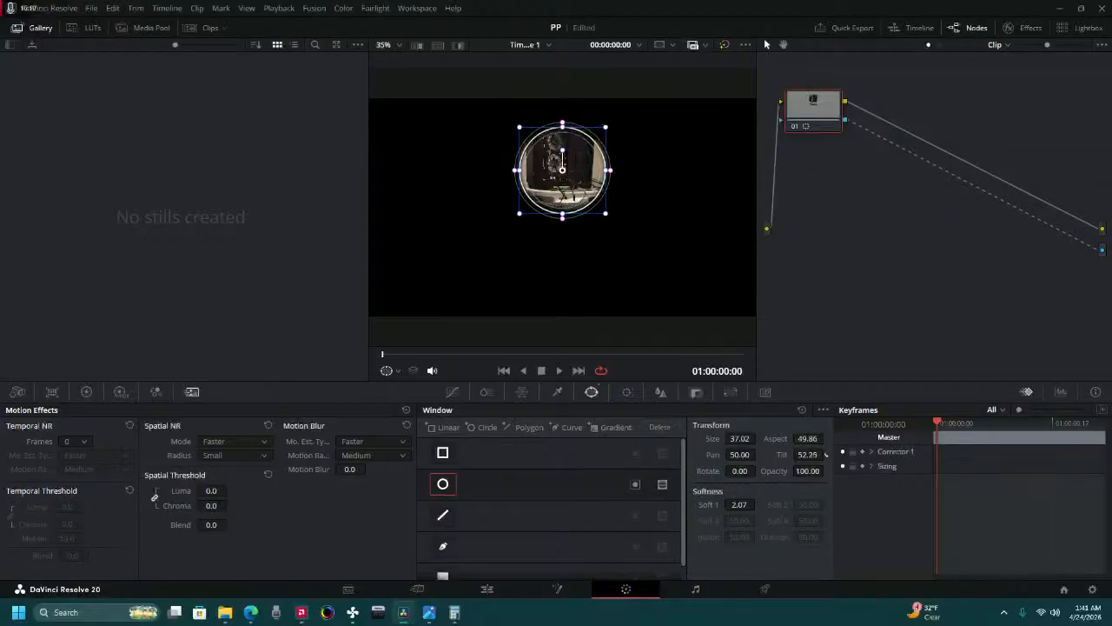
pyautogui.moveTo(826, 454); pyautogui.dragTo(826, 453)
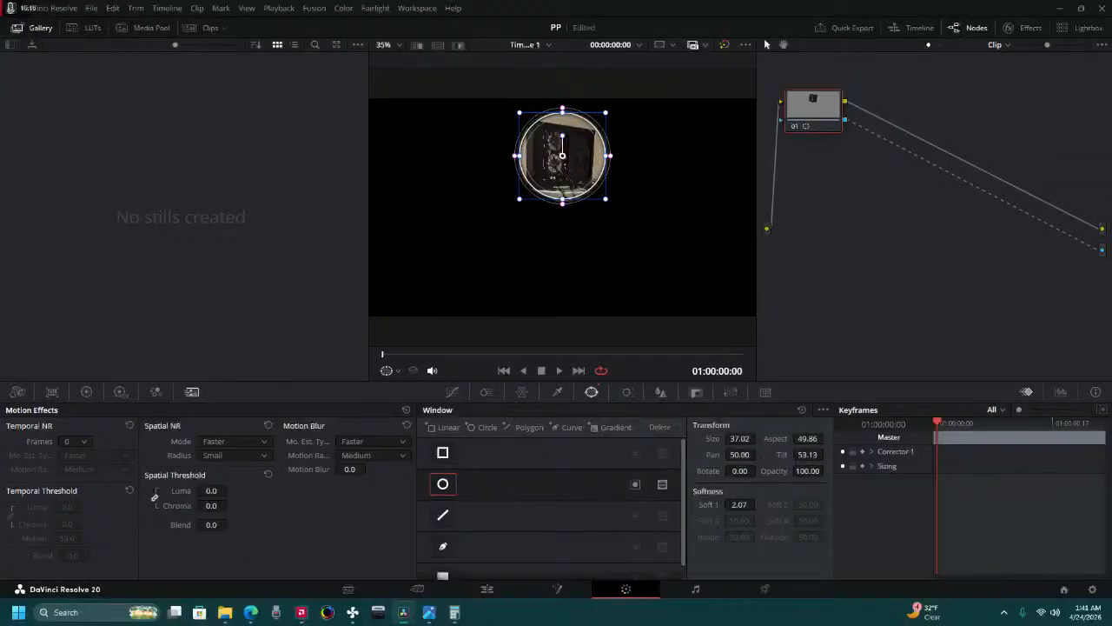
pyautogui.moveTo(759, 453); pyautogui.dragTo(759, 453)
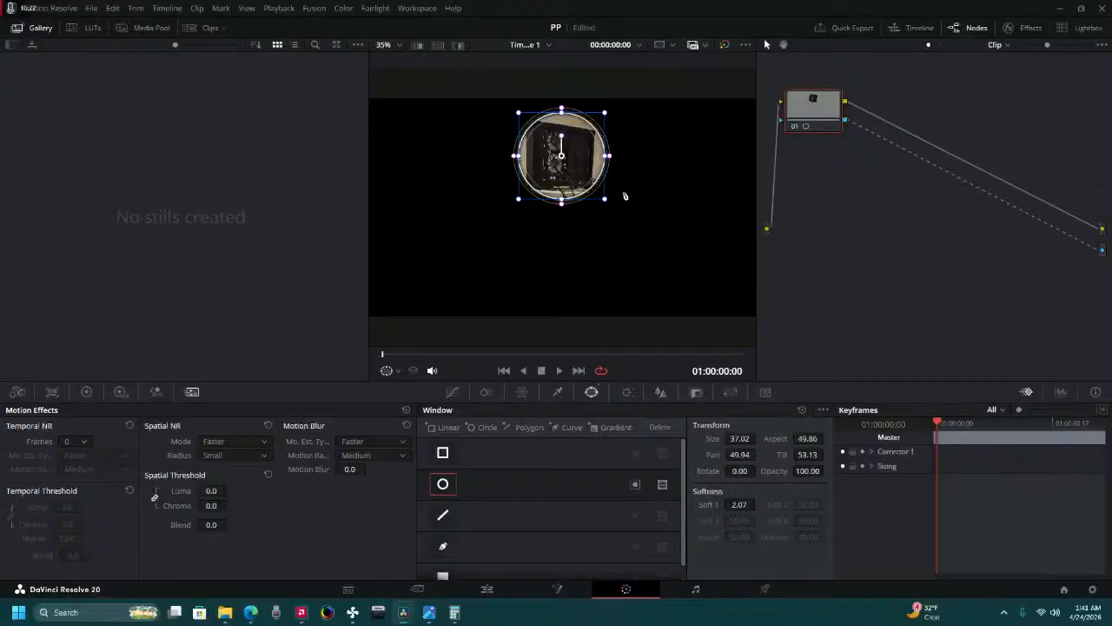
# Play the timeline on the Edit page past the masked first photo, and stop playback.
pyautogui.click(487, 588)
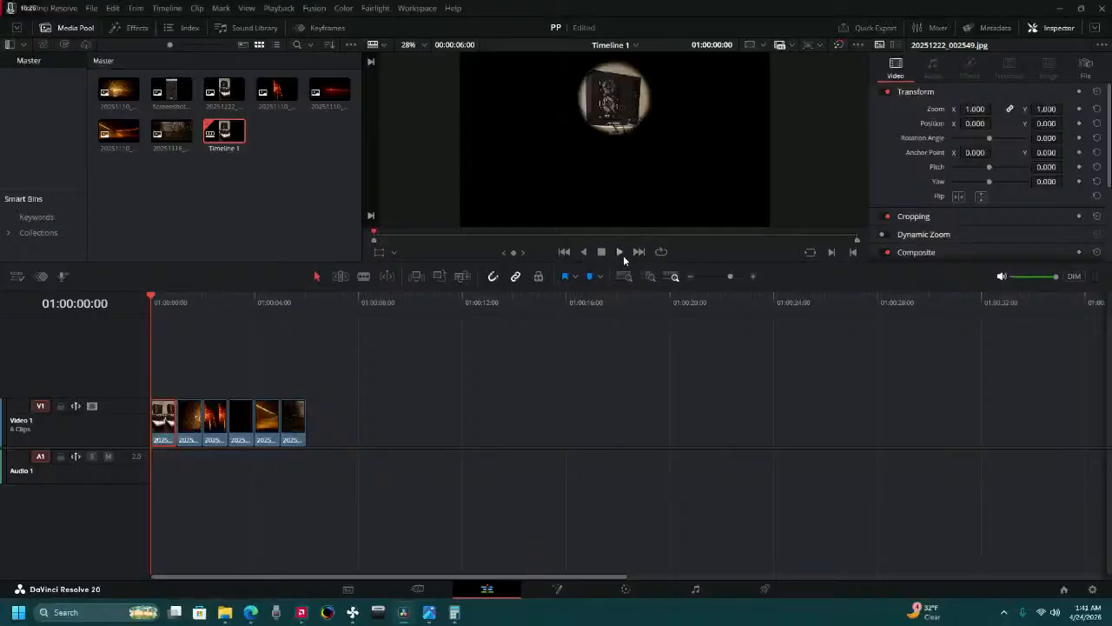
pyautogui.click(620, 251)
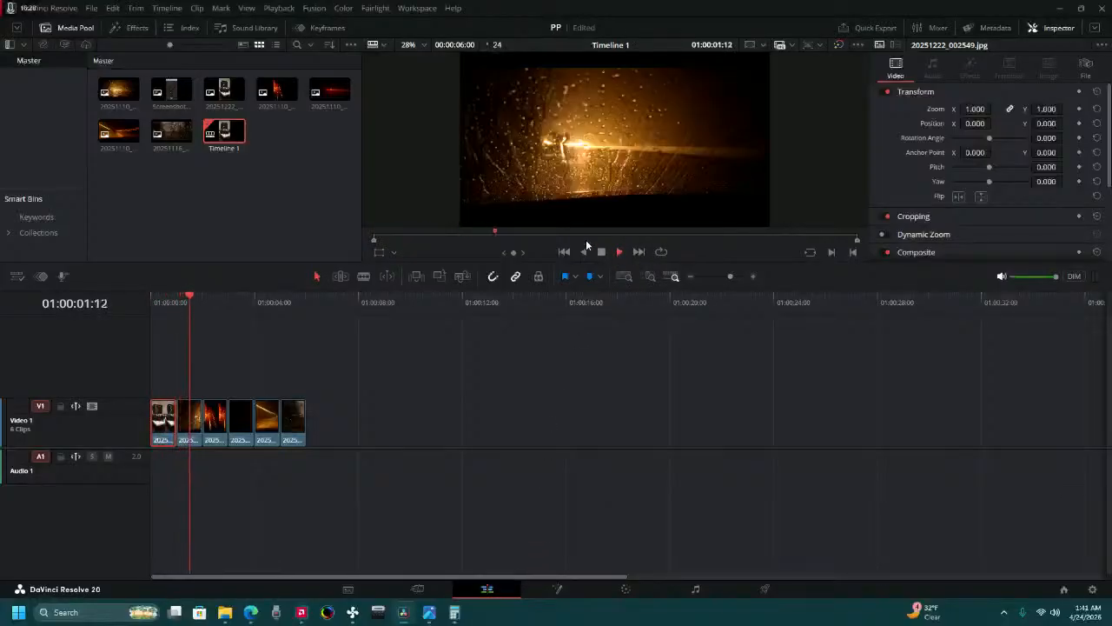
pyautogui.click(602, 252)
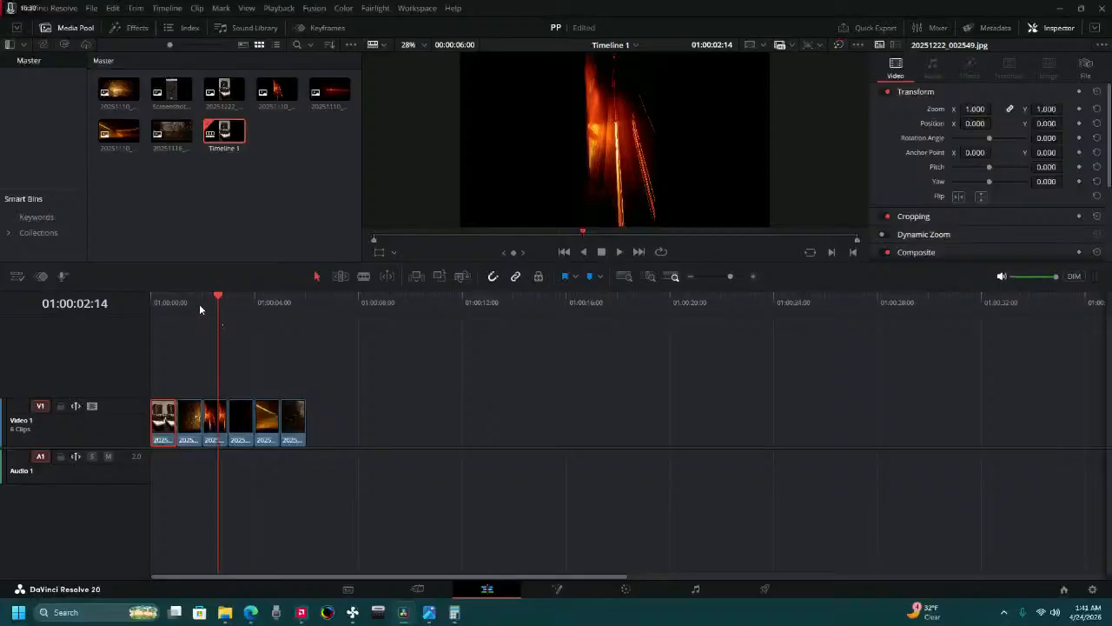
# Go back to the first photo and set its circular window's pan to 49.78 on the Color page.
pyautogui.moveTo(199, 305); pyautogui.dragTo(103, 322)
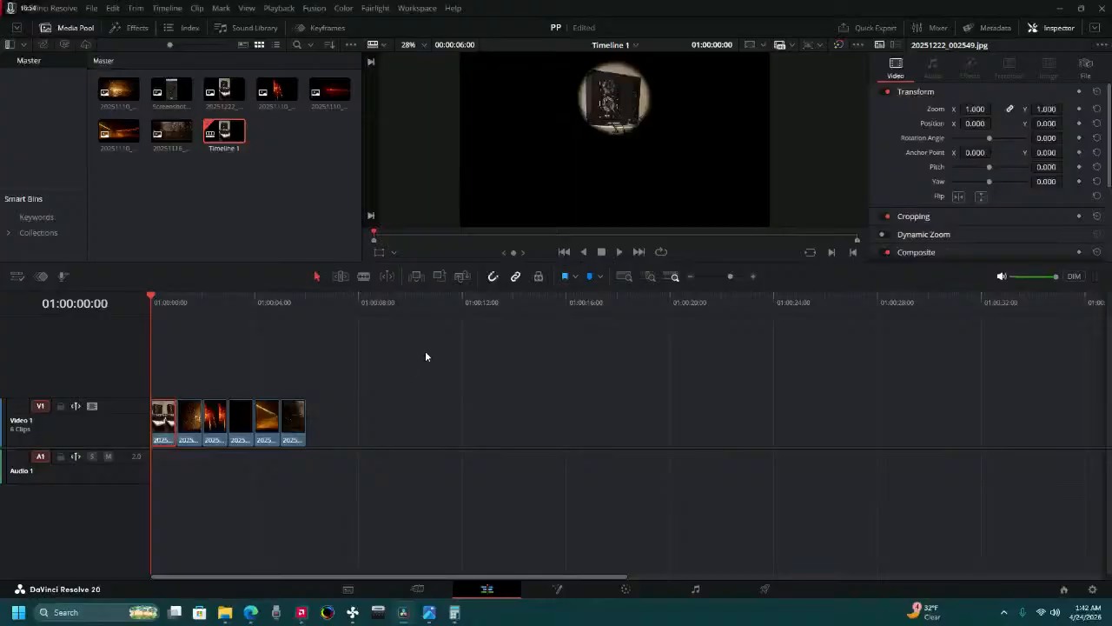
pyautogui.click(626, 590)
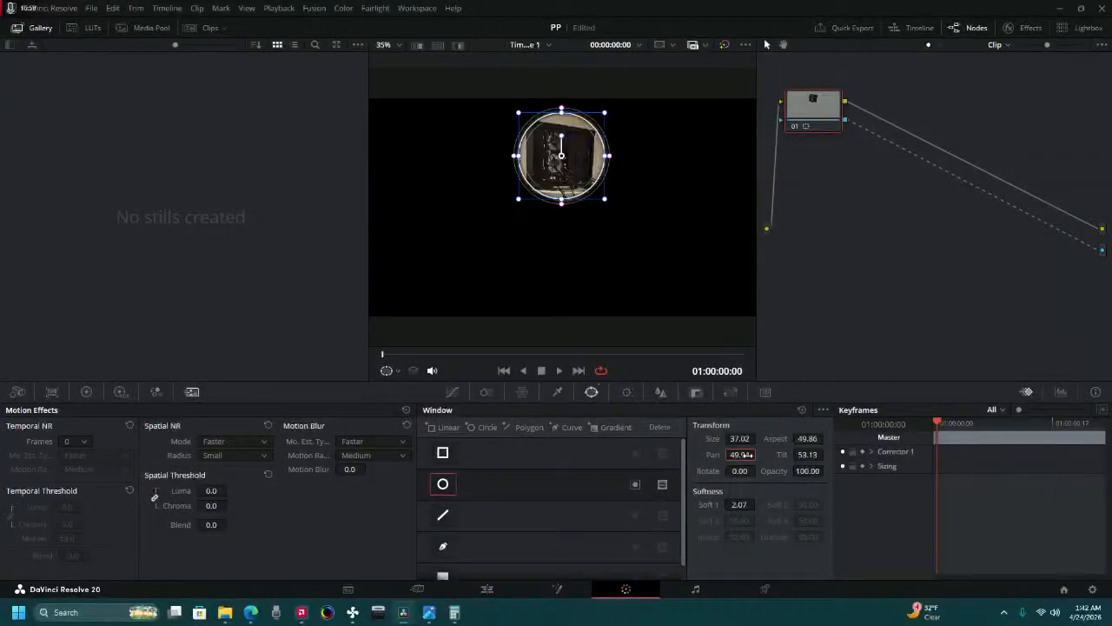
pyautogui.moveTo(746, 455)
pyautogui.mouseDown()
pyautogui.moveTo(724, 455)
pyautogui.moveTo(742, 455)
pyautogui.mouseUp()
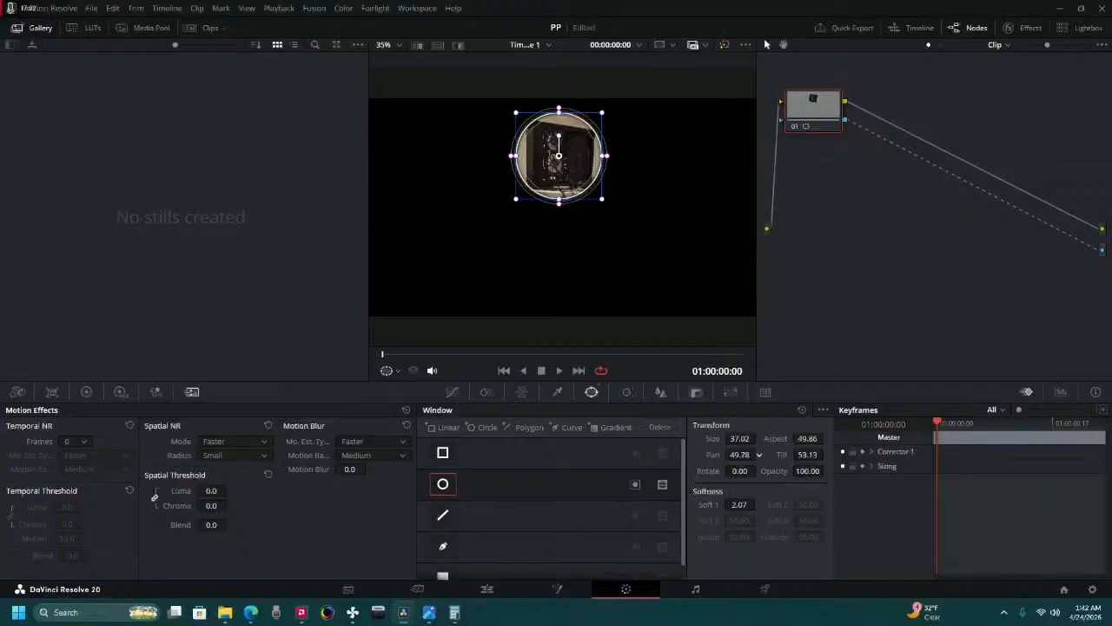
# Play the timeline on the Cut page past the masked first photo, stop playback and return to the timeline start.
pyautogui.click(427, 591)
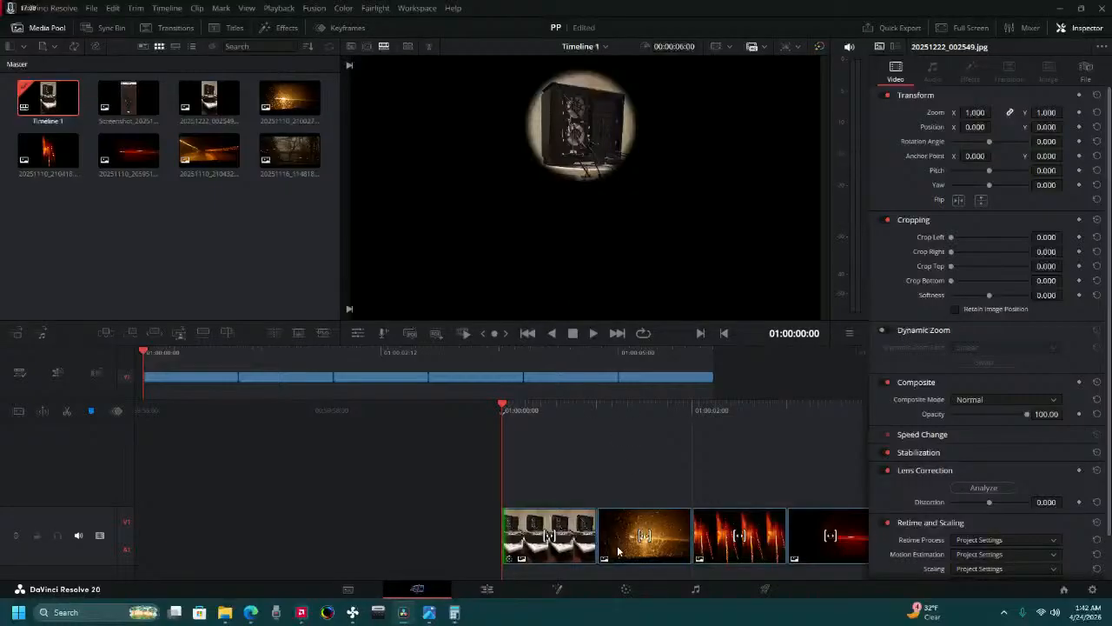
pyautogui.click(597, 338)
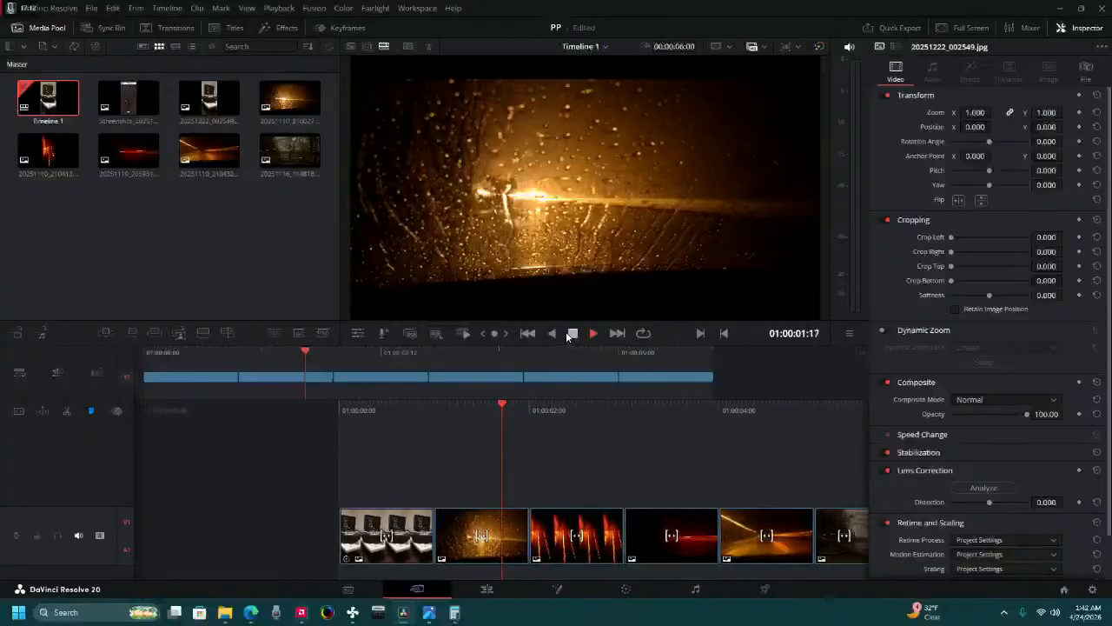
pyautogui.click(572, 334)
pyautogui.press('Home')
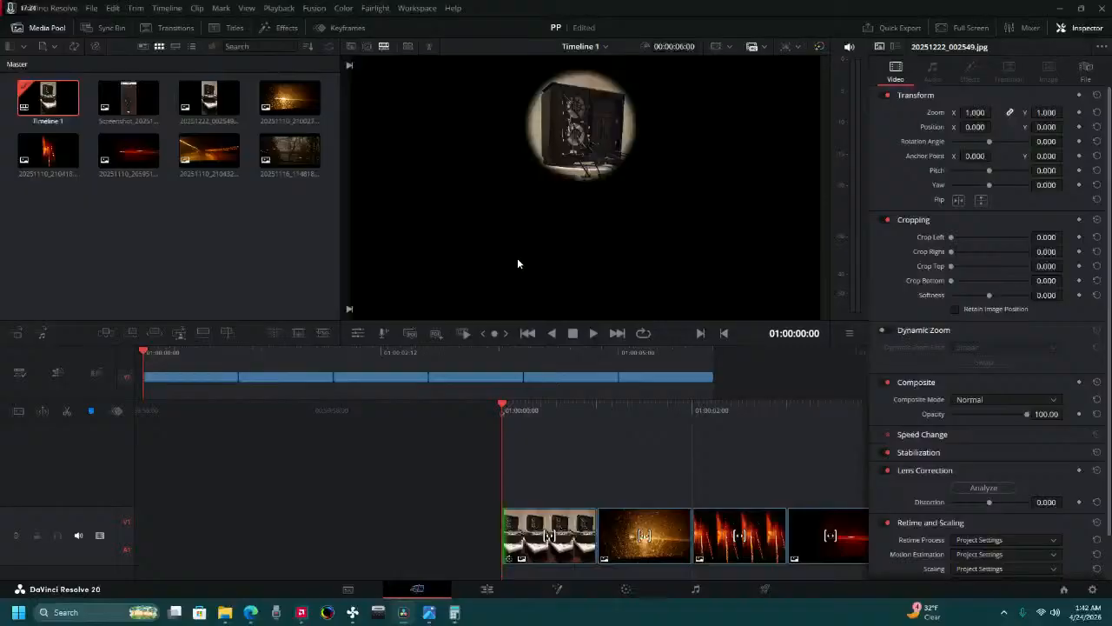
# Convert the masked first photo into a new Fusion clip on the Edit page.
pyautogui.rightClick(560, 545)
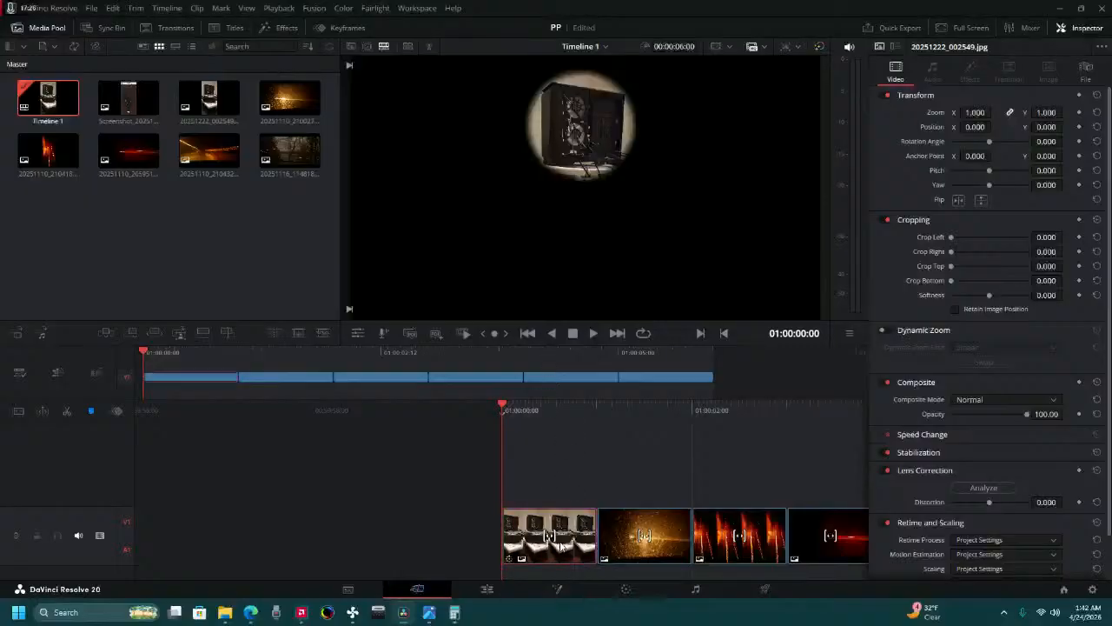
pyautogui.click(487, 591)
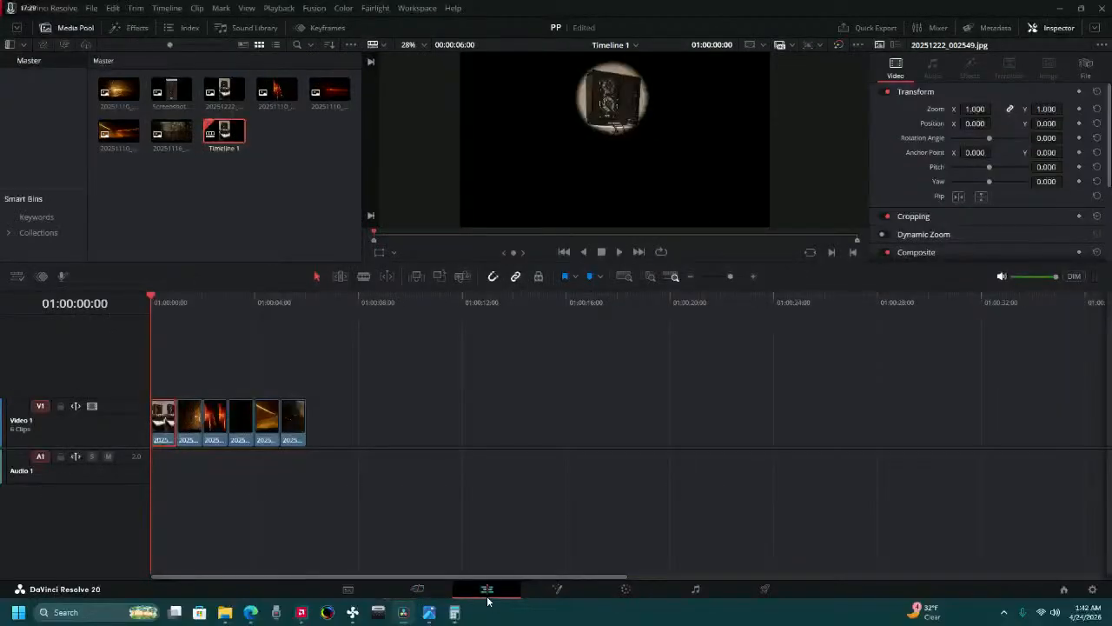
pyautogui.rightClick(161, 417)
pyautogui.click(210, 101)
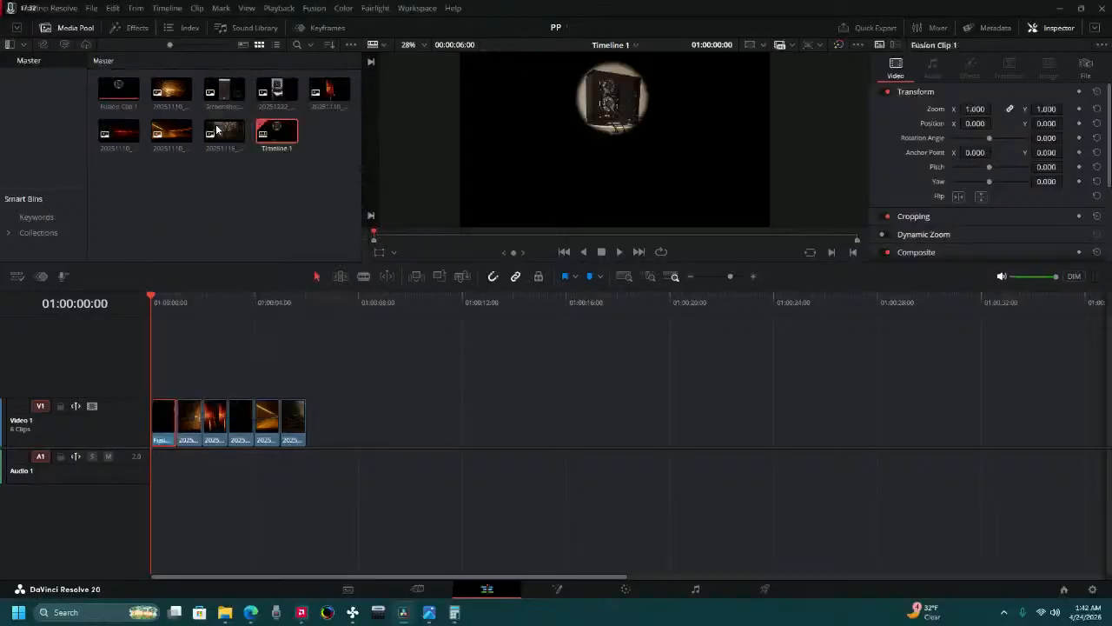
# Move the Fusion clip's circle horizontally by setting its X position to -617 on the Cut page.
pyautogui.click(625, 589)
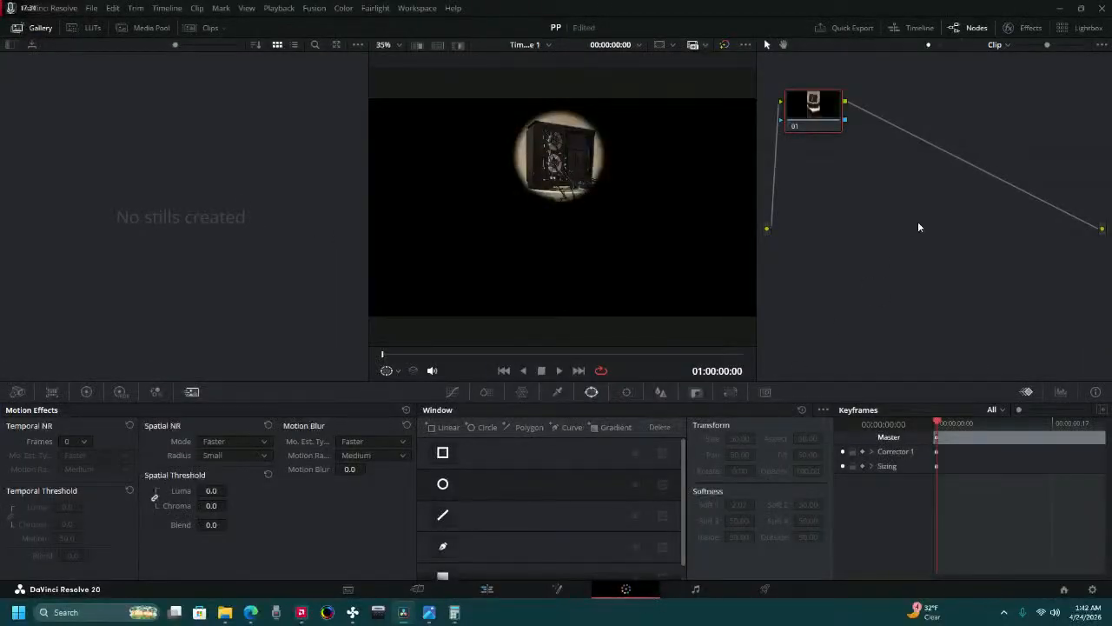
pyautogui.click(416, 589)
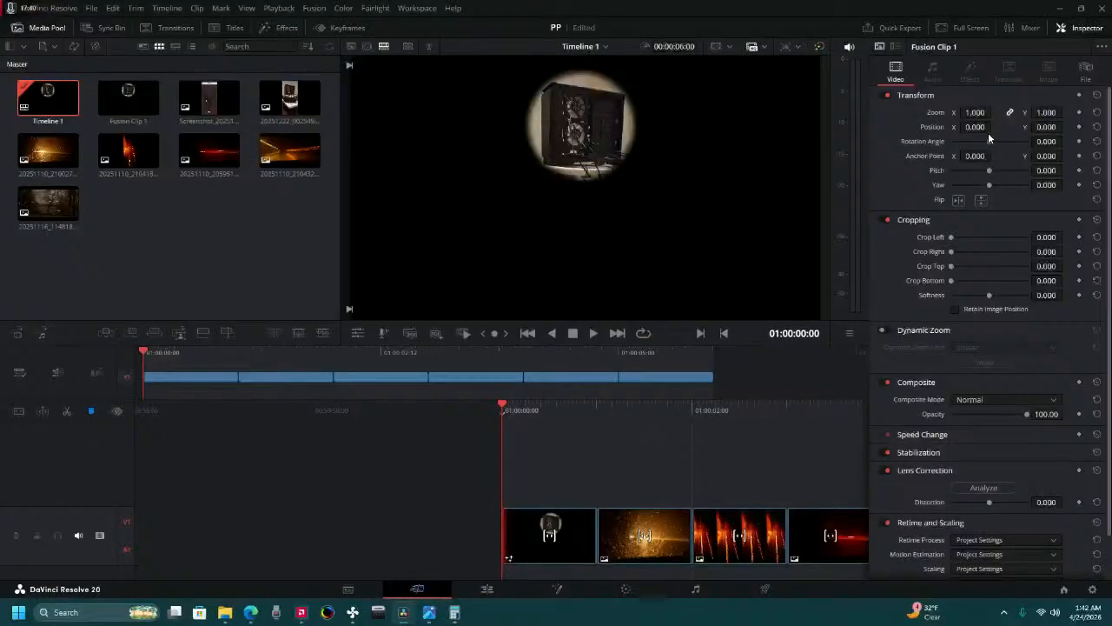
pyautogui.moveTo(974, 127)
pyautogui.mouseDown()
pyautogui.moveTo(995, 127)
pyautogui.moveTo(929, 126)
pyautogui.moveTo(986, 127)
pyautogui.moveTo(977, 127)
pyautogui.mouseUp()
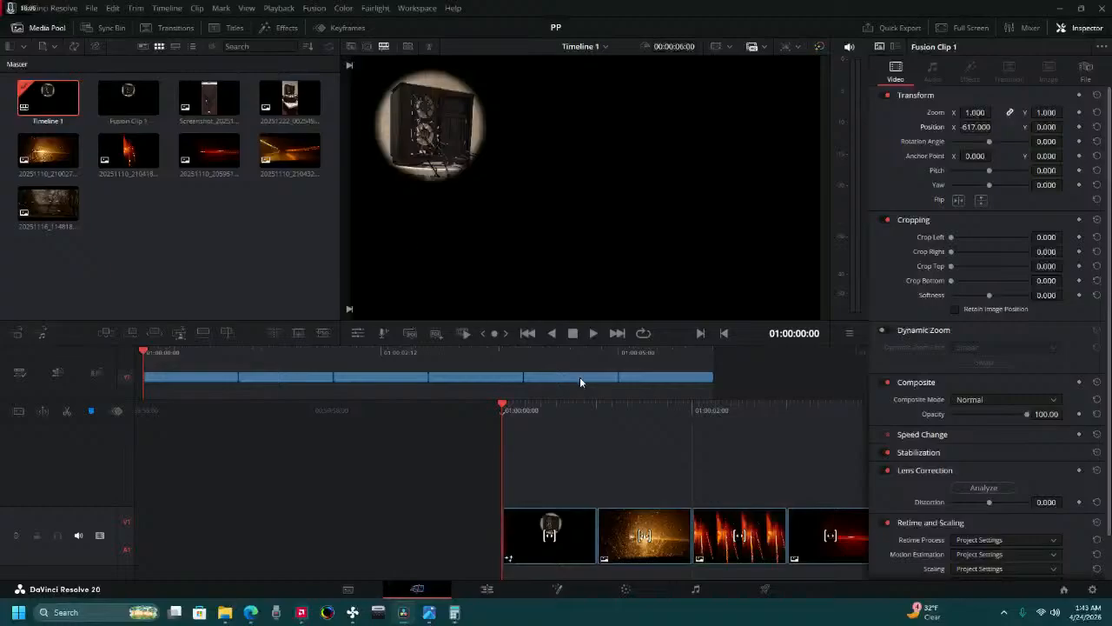
# On the second photo in the Color page, add an alpha output, connect the node to it and enable a circular window.
pyautogui.moveTo(622, 410); pyautogui.dragTo(565, 461)
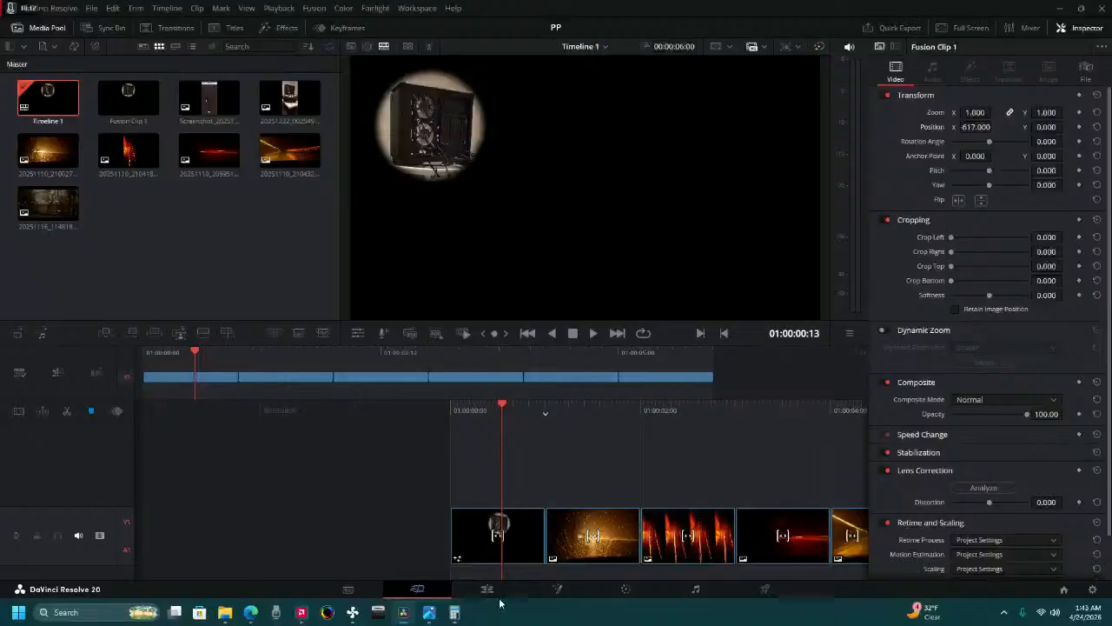
pyautogui.moveTo(633, 441); pyautogui.dragTo(567, 438)
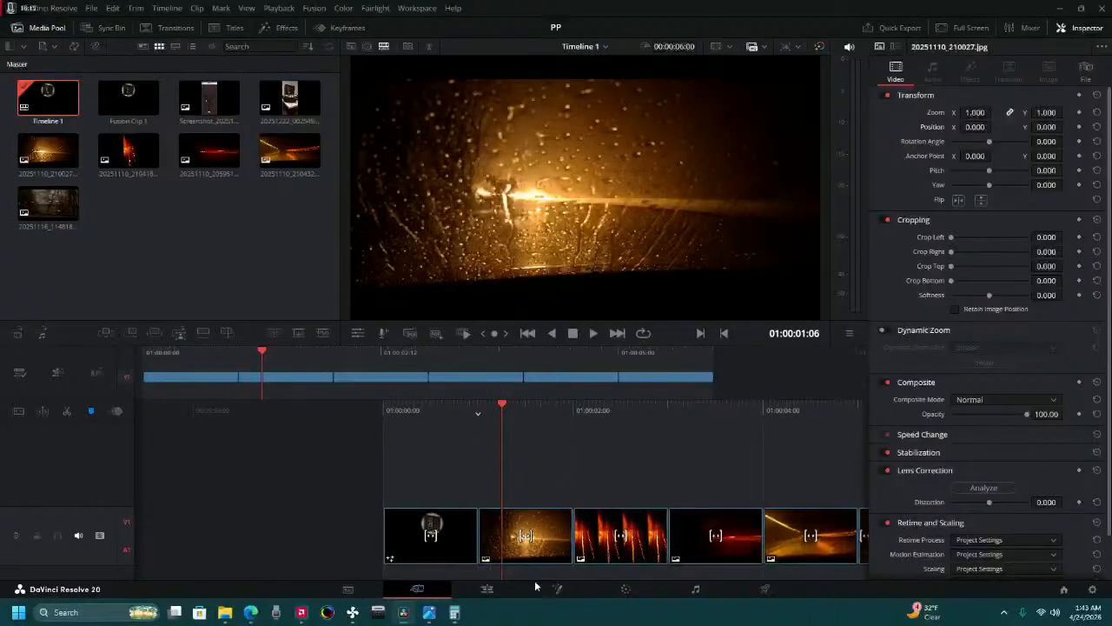
pyautogui.click(620, 598)
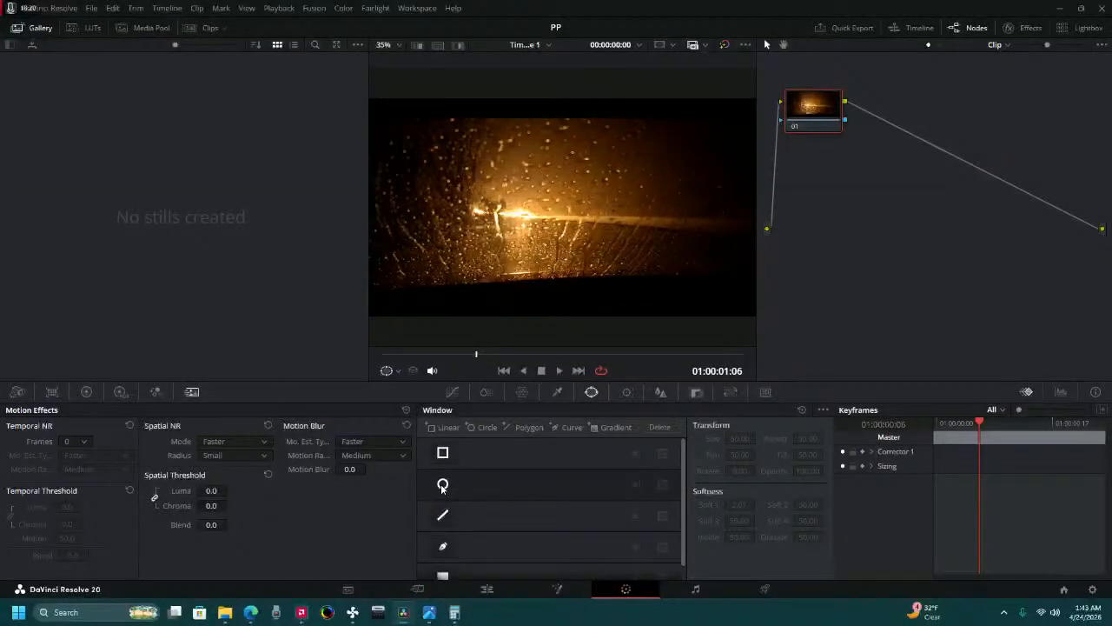
pyautogui.rightClick(855, 276)
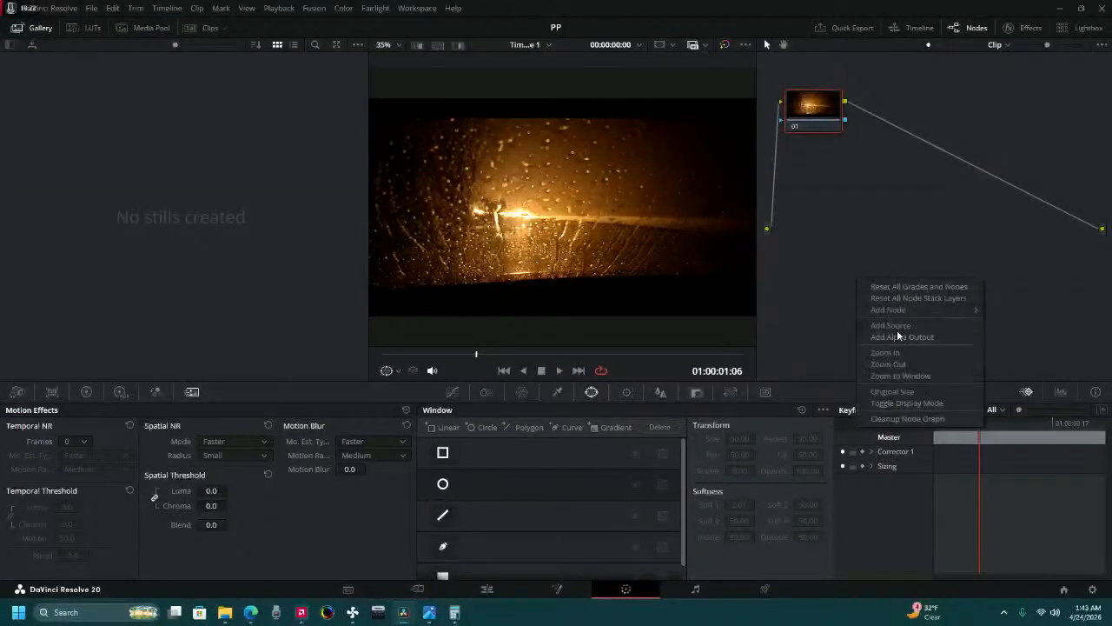
pyautogui.click(896, 331)
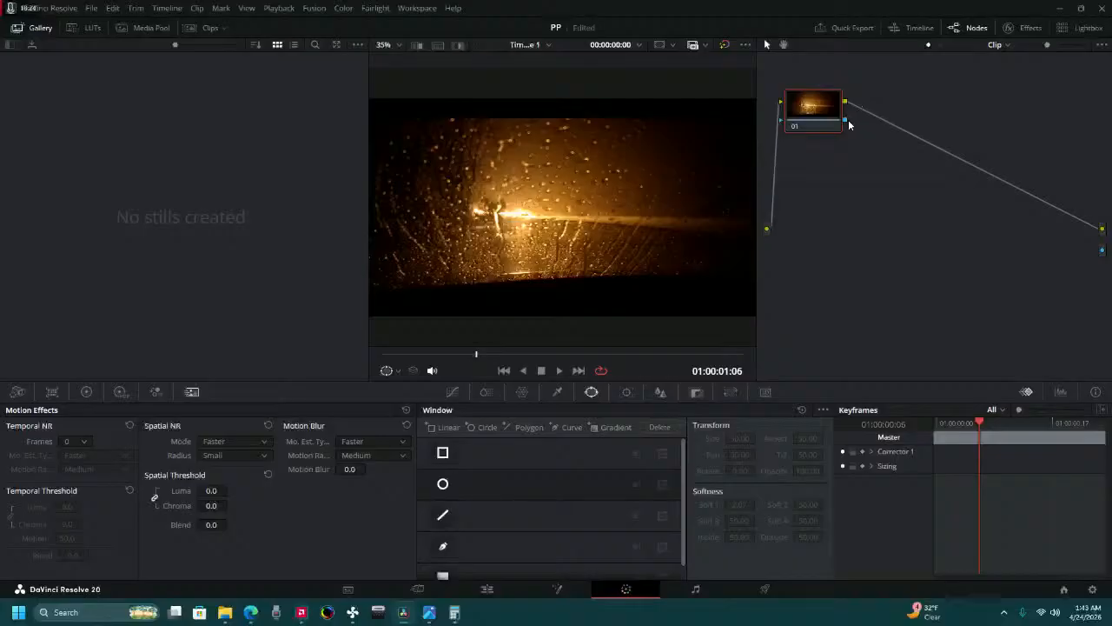
pyautogui.moveTo(1087, 255); pyautogui.dragTo(1103, 252)
pyautogui.click(442, 484)
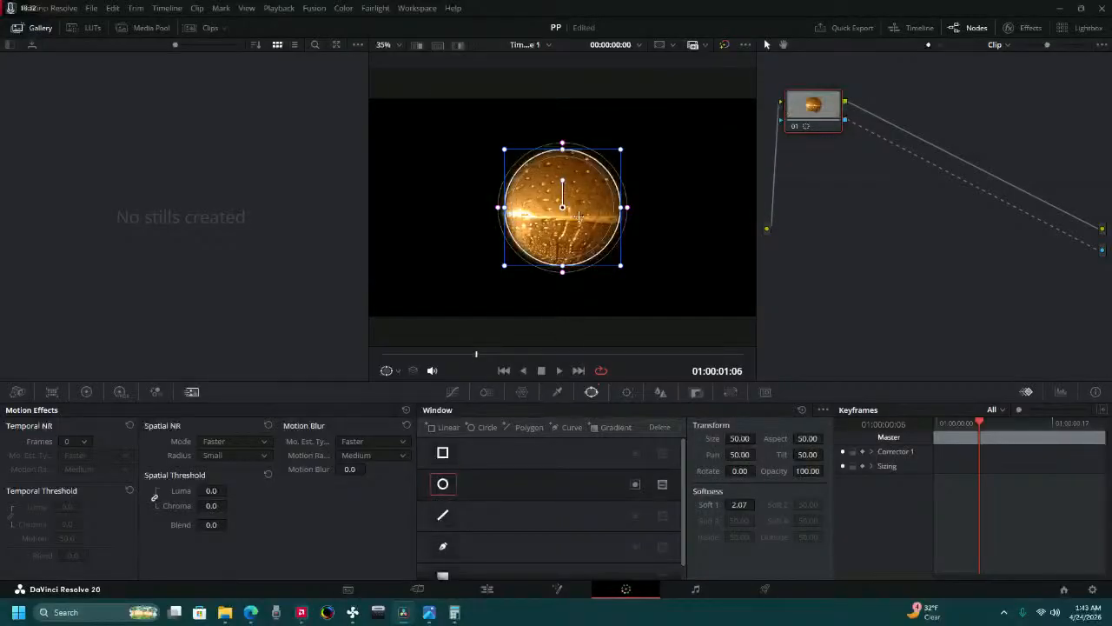
# Set the second photo's circular window to size 48 and aspect 49, and position it at pan 47.86 and tilt 49.72.
pyautogui.moveTo(564, 231); pyautogui.dragTo(523, 238)
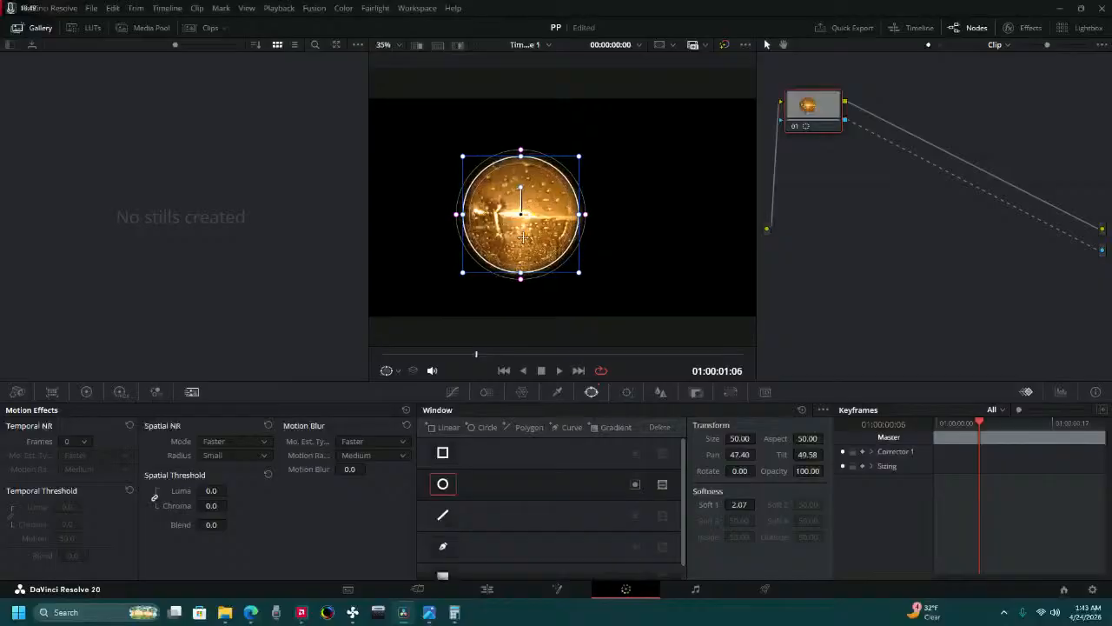
pyautogui.click(740, 438)
pyautogui.press('Tab')
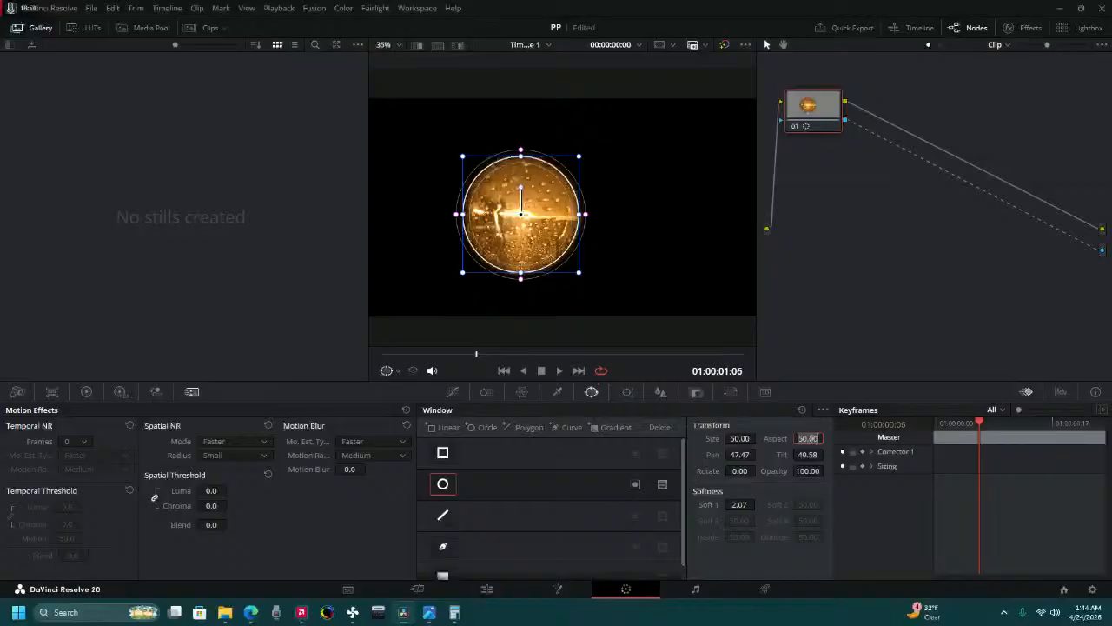
pyautogui.write('49')
pyautogui.press('Return')
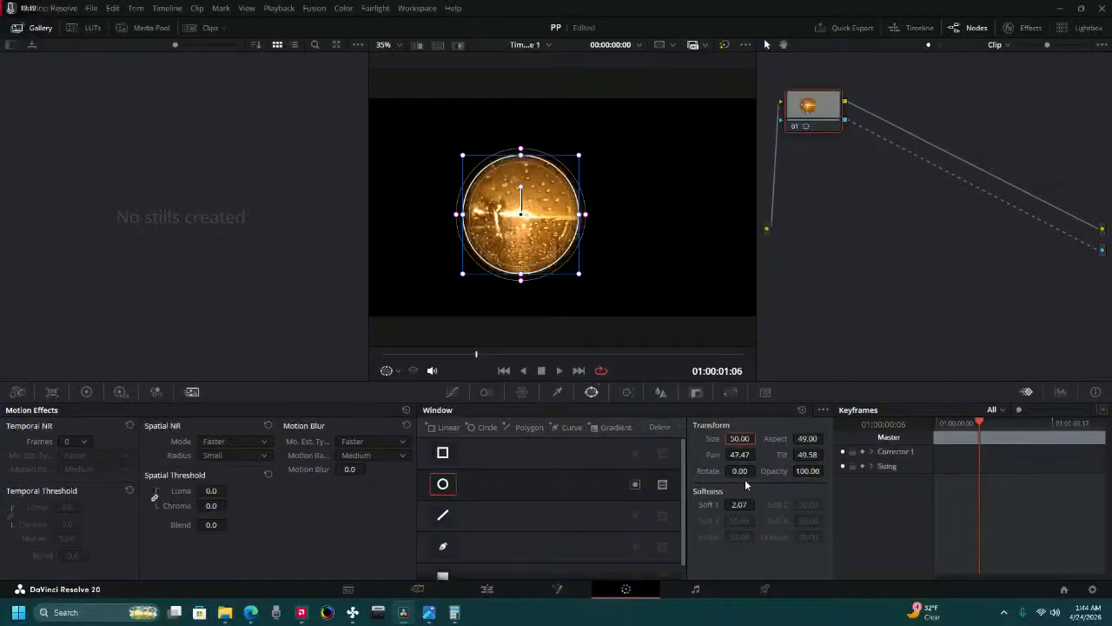
pyautogui.write('48')
pyautogui.press('Return')
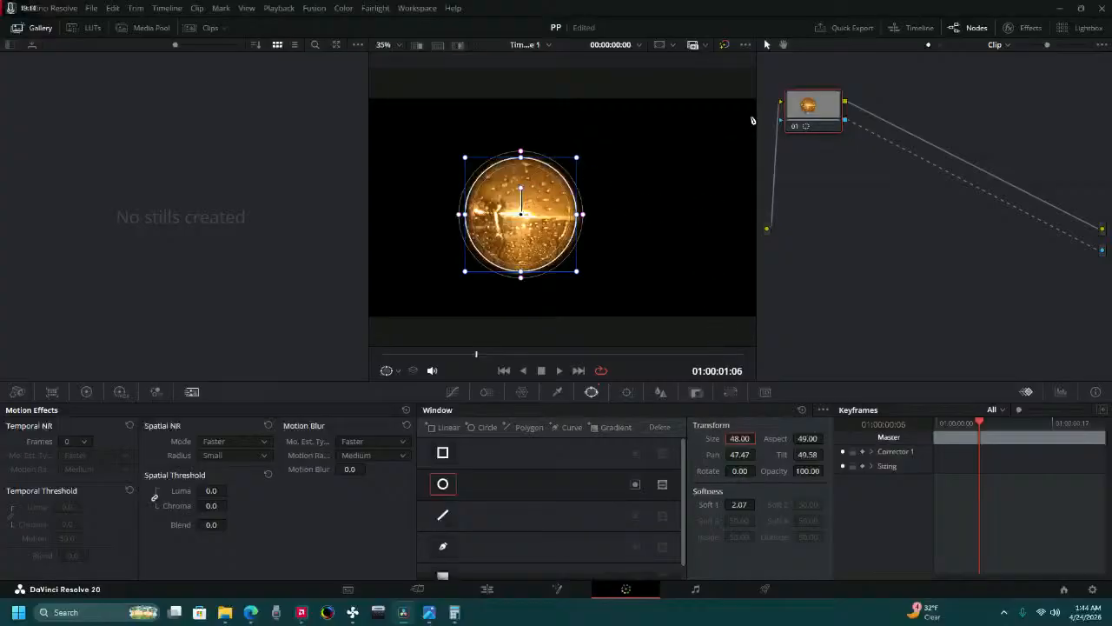
pyautogui.moveTo(536, 222); pyautogui.dragTo(544, 214)
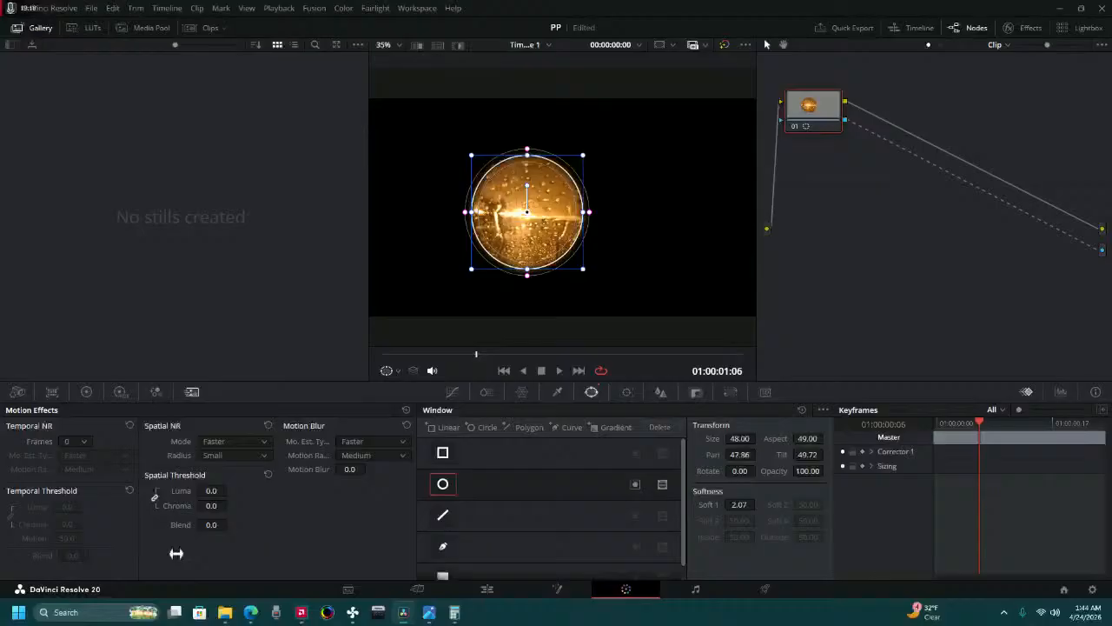
# Open Sticky Notes and close the existing filled note, leaving the blank one open.
pyautogui.click(91, 611)
pyautogui.write('sticky notes')
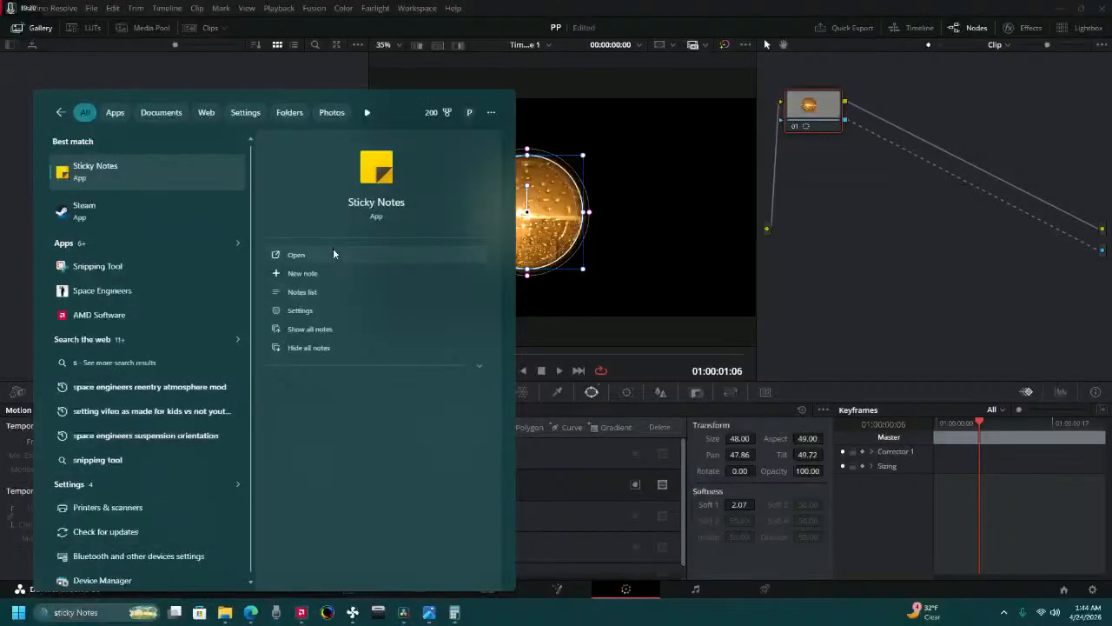
pyautogui.click(332, 248)
pyautogui.click(942, 46)
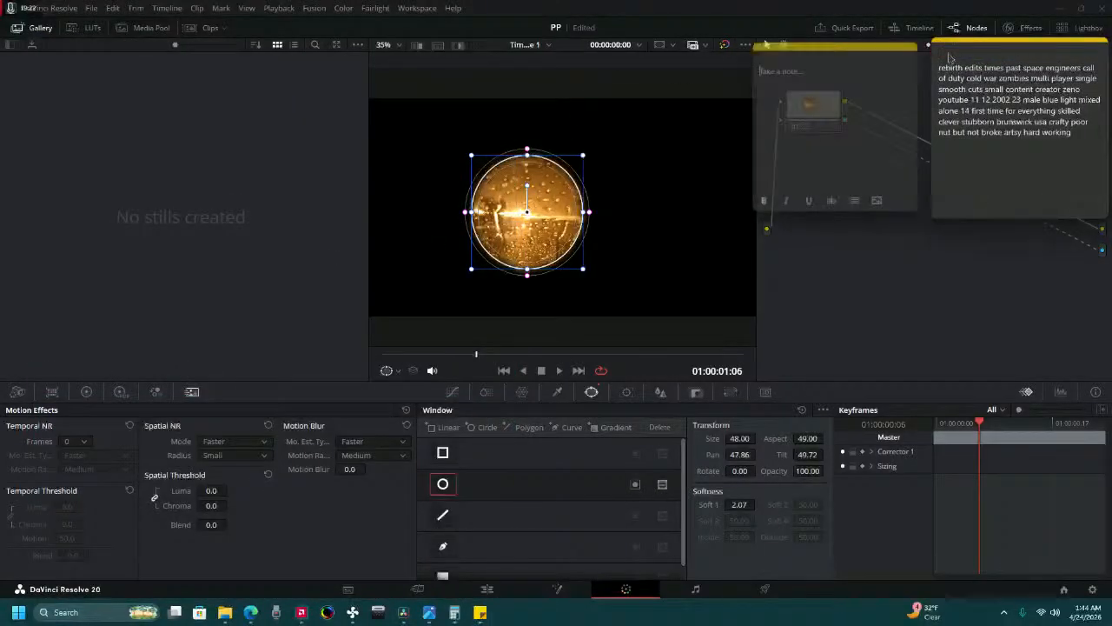
pyautogui.click(1031, 54)
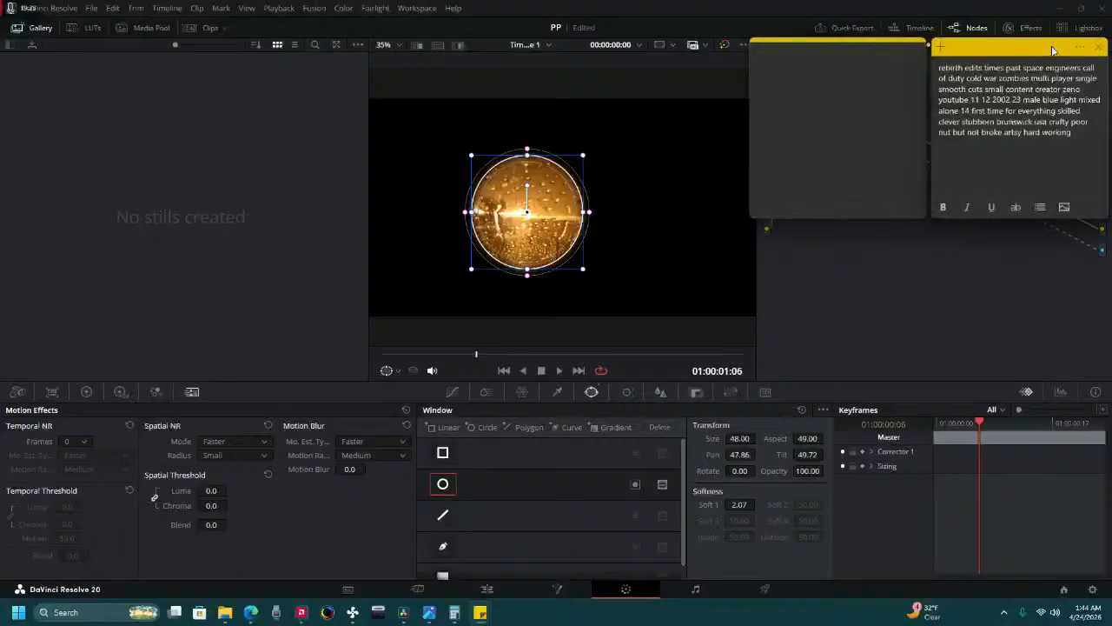
pyautogui.click(1099, 46)
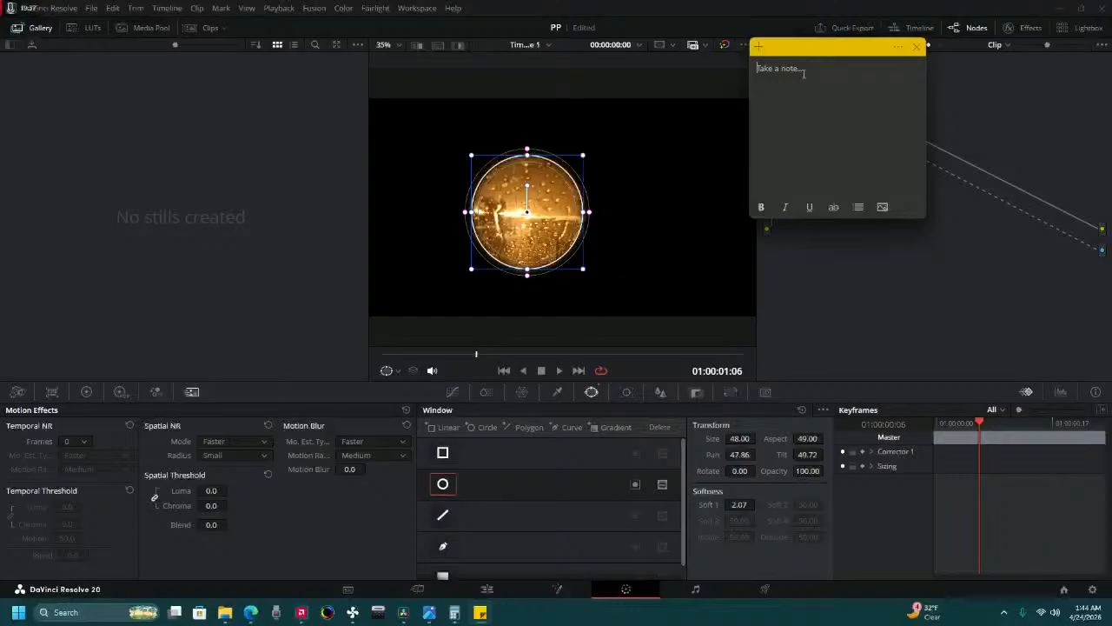
# Record the circular window's size and aspect as "48 49" in the blank note, and return to DaVinci Resolve.
pyautogui.write('s')
pyautogui.press('BackSpace')
pyautogui.write('48 49')
pyautogui.click(899, 307)
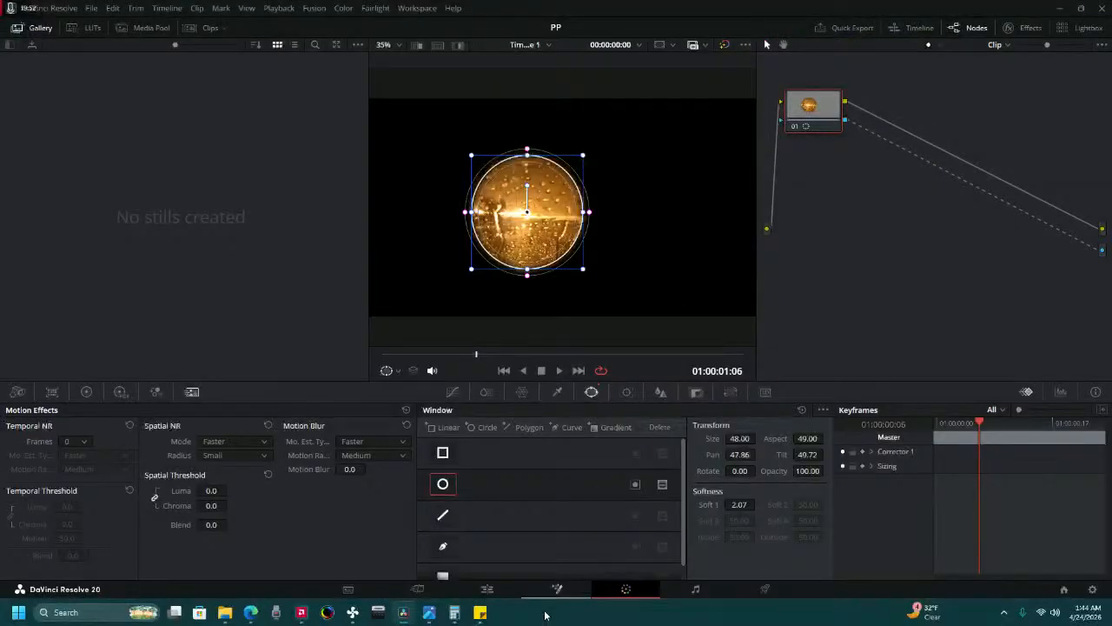
# Play the timeline from the start on the Cut page through both masked photos, stop playback and return to the start.
pyautogui.click(489, 590)
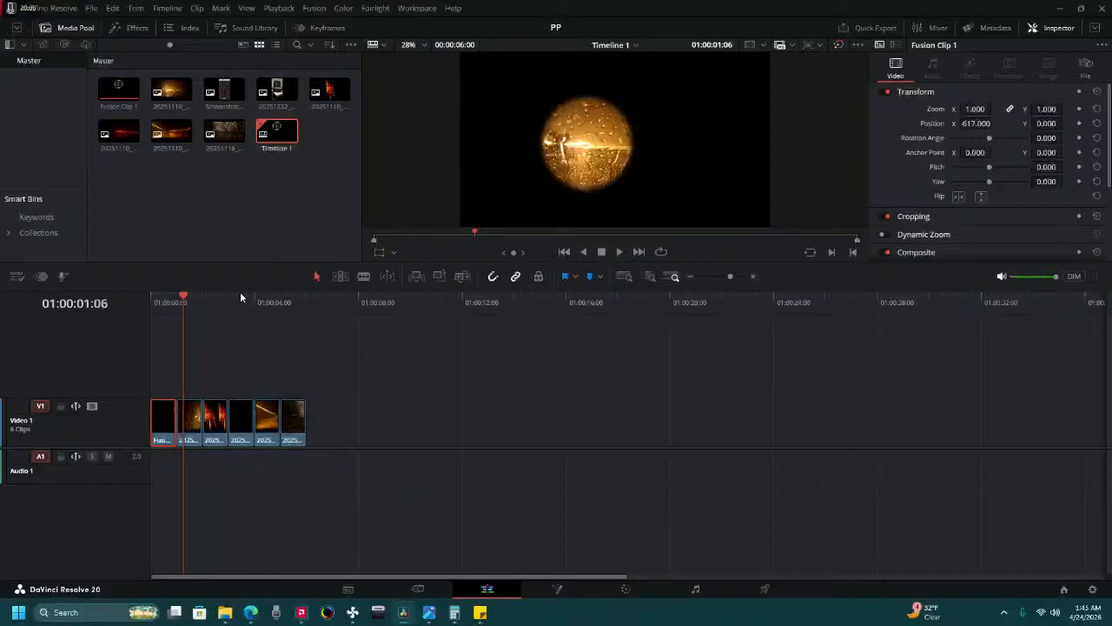
pyautogui.click(417, 588)
pyautogui.moveTo(439, 427); pyautogui.dragTo(658, 423)
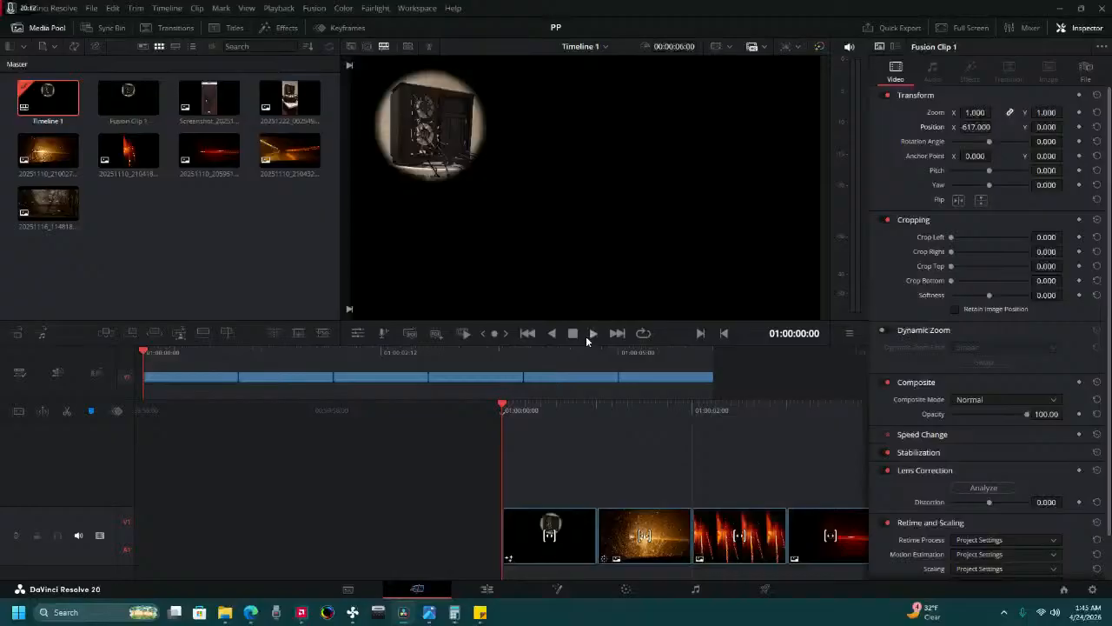
pyautogui.click(590, 334)
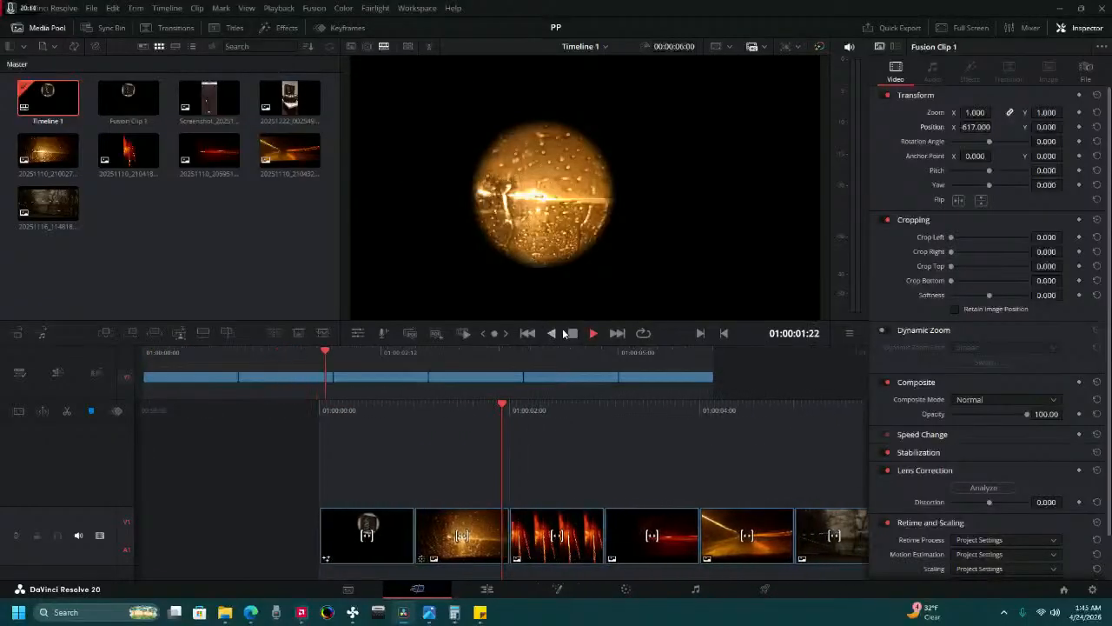
pyautogui.click(571, 333)
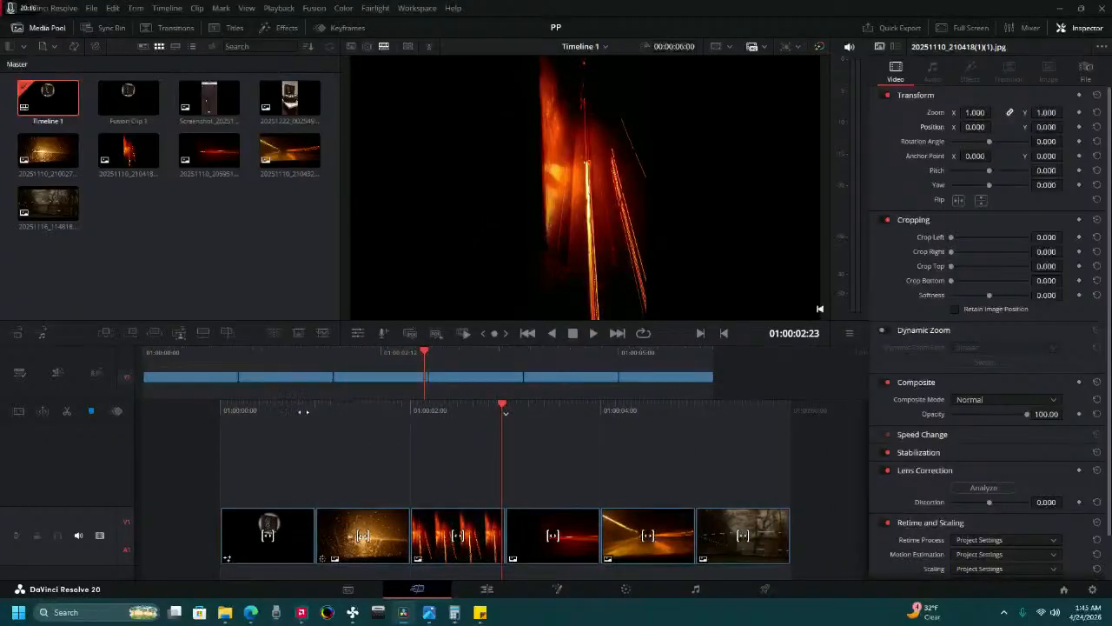
pyautogui.moveTo(303, 412); pyautogui.dragTo(601, 442)
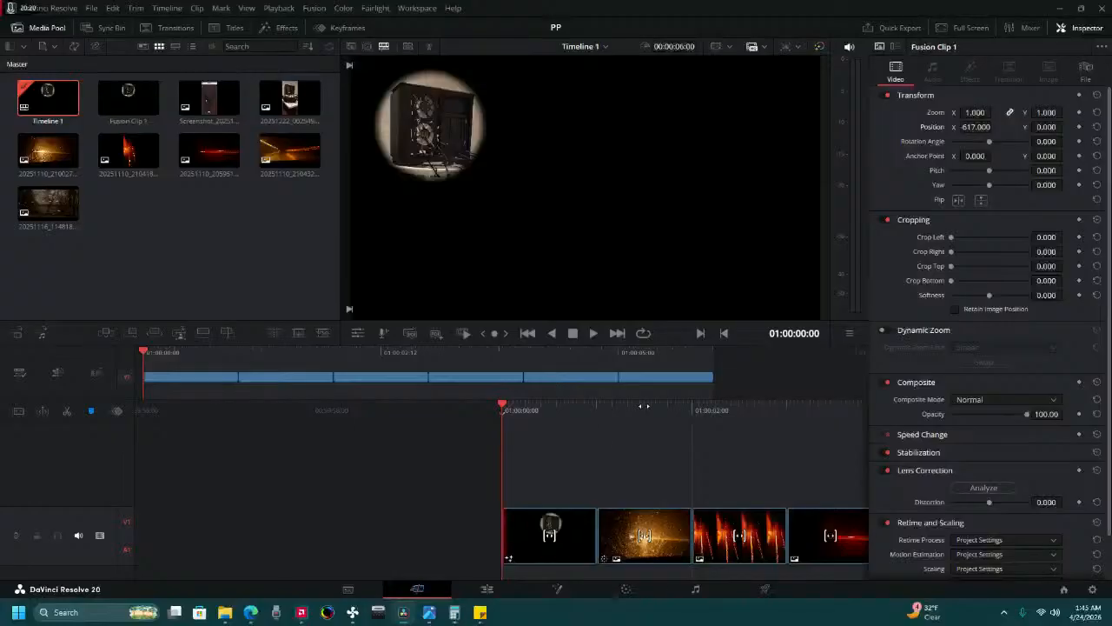
# Add a second video track, move the Fusion clip up onto it, and place the second masked photo directly beneath it at the timeline start.
pyautogui.moveTo(658, 407); pyautogui.dragTo(580, 431)
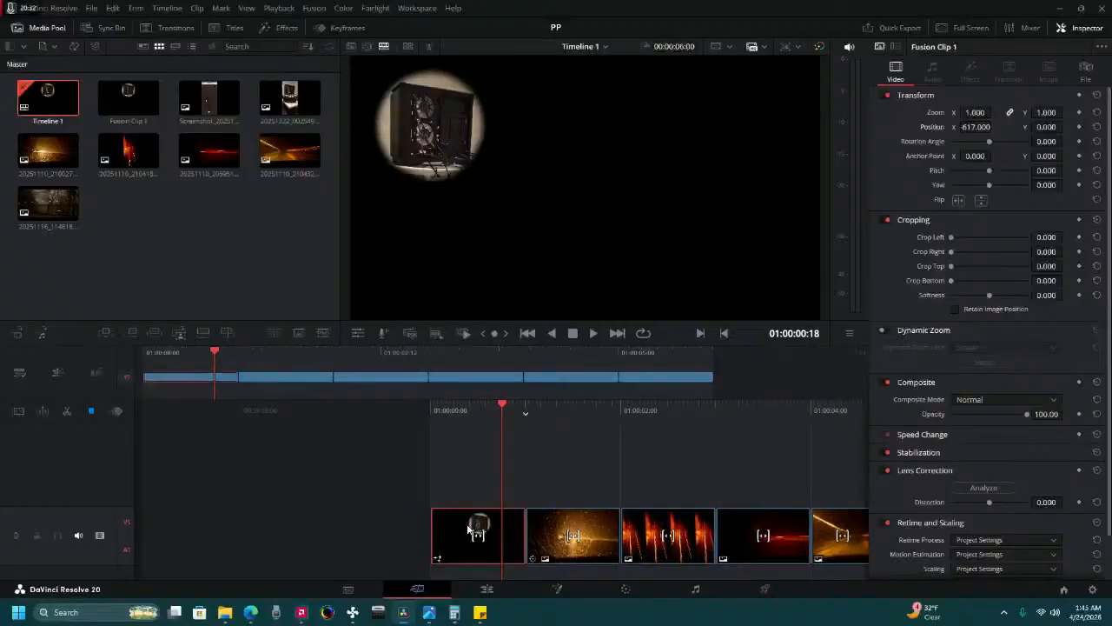
pyautogui.moveTo(475, 525); pyautogui.dragTo(464, 464)
pyautogui.rightClick(491, 496)
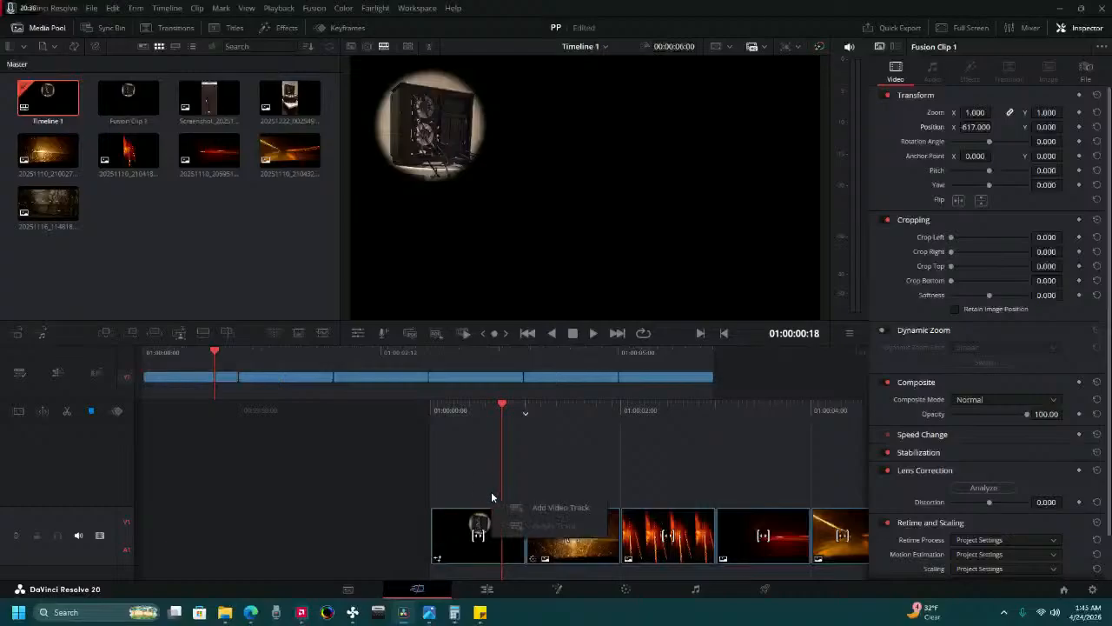
pyautogui.click(534, 507)
pyautogui.moveTo(503, 531); pyautogui.dragTo(513, 478)
pyautogui.moveTo(556, 532); pyautogui.dragTo(450, 525)
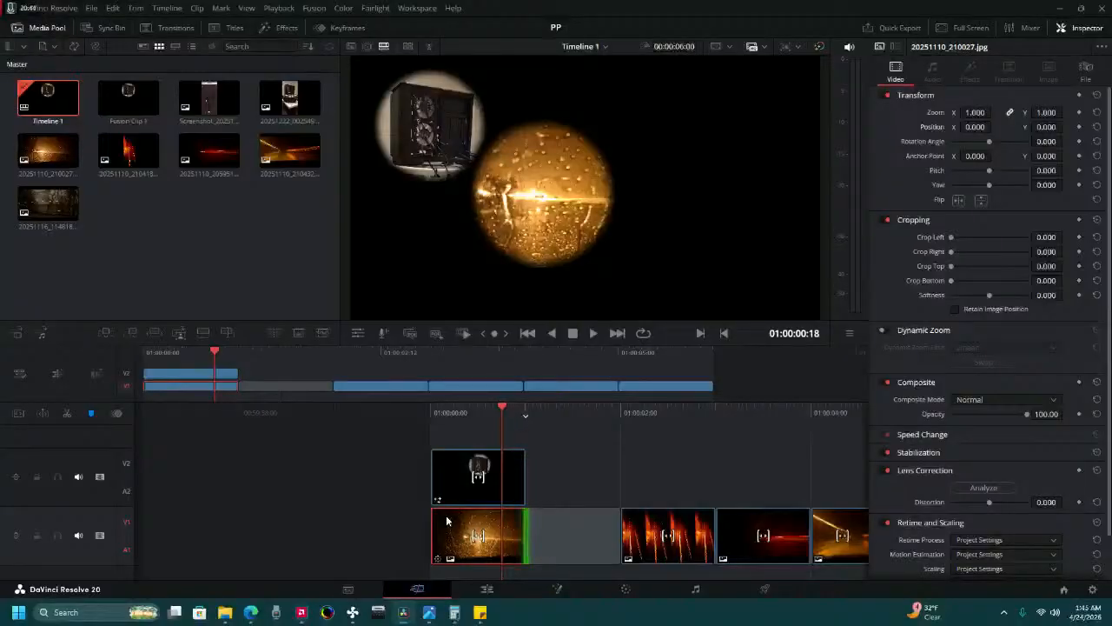
# Reposition the Fusion clip to X -142 and Y -268 so its circle sits centred over the amber photo's circle.
pyautogui.click(455, 486)
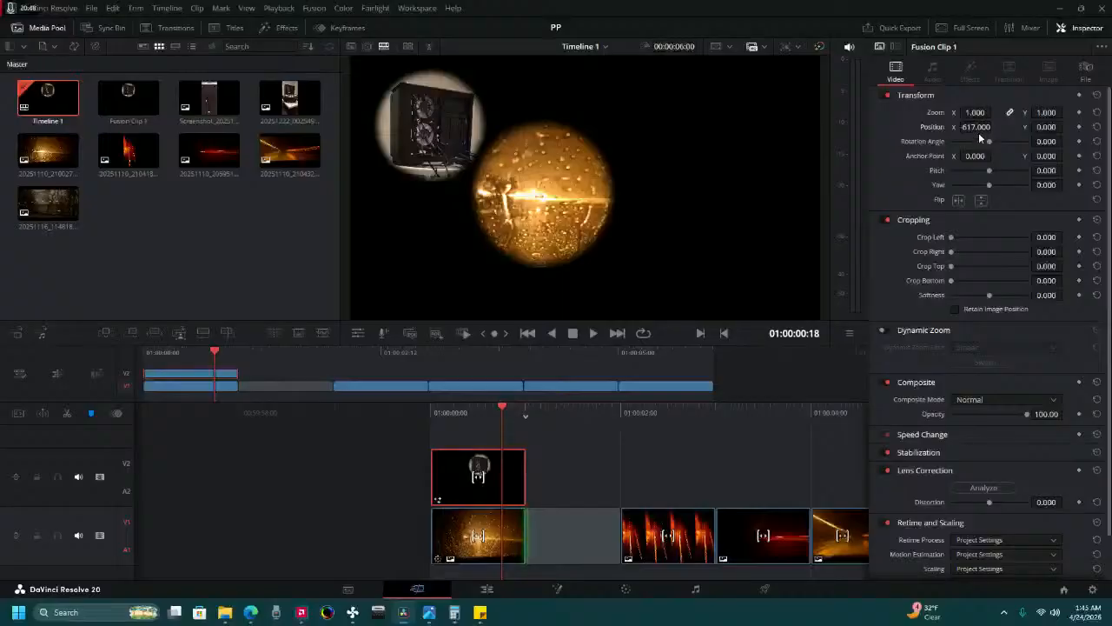
pyautogui.moveTo(975, 127)
pyautogui.mouseDown()
pyautogui.moveTo(995, 127)
pyautogui.moveTo(977, 127)
pyautogui.mouseUp()
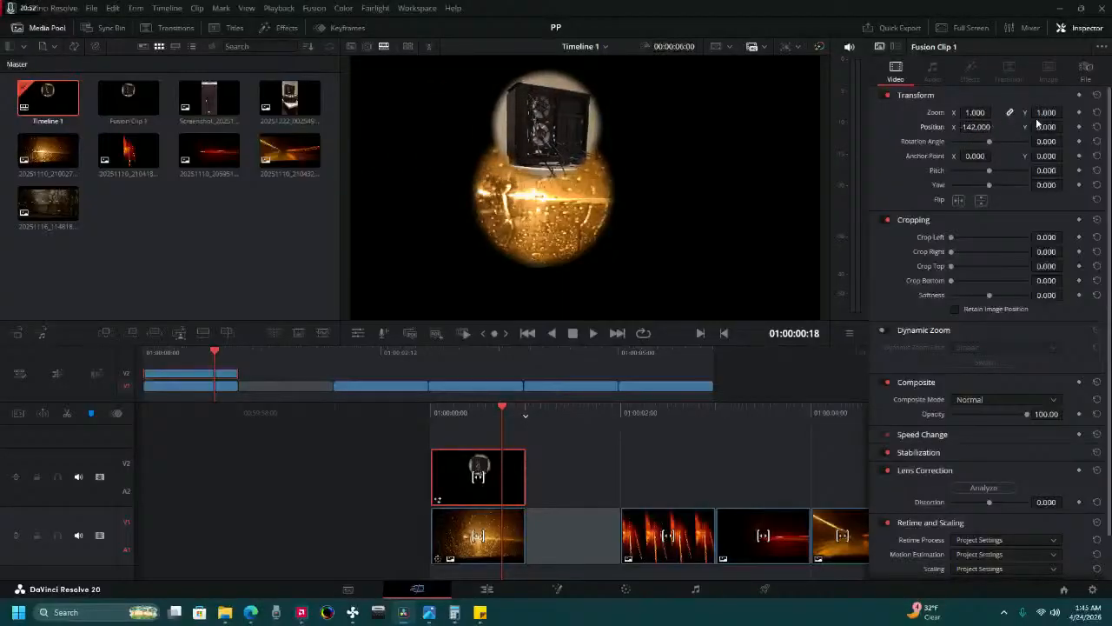
pyautogui.moveTo(1047, 127); pyautogui.dragTo(1063, 127)
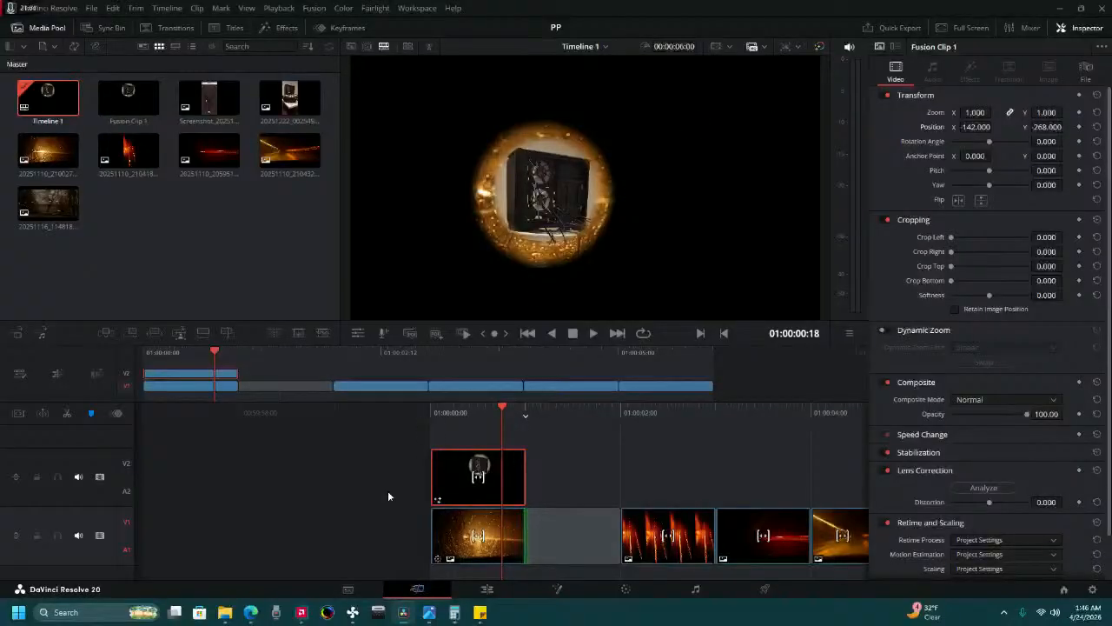
pyautogui.click(625, 592)
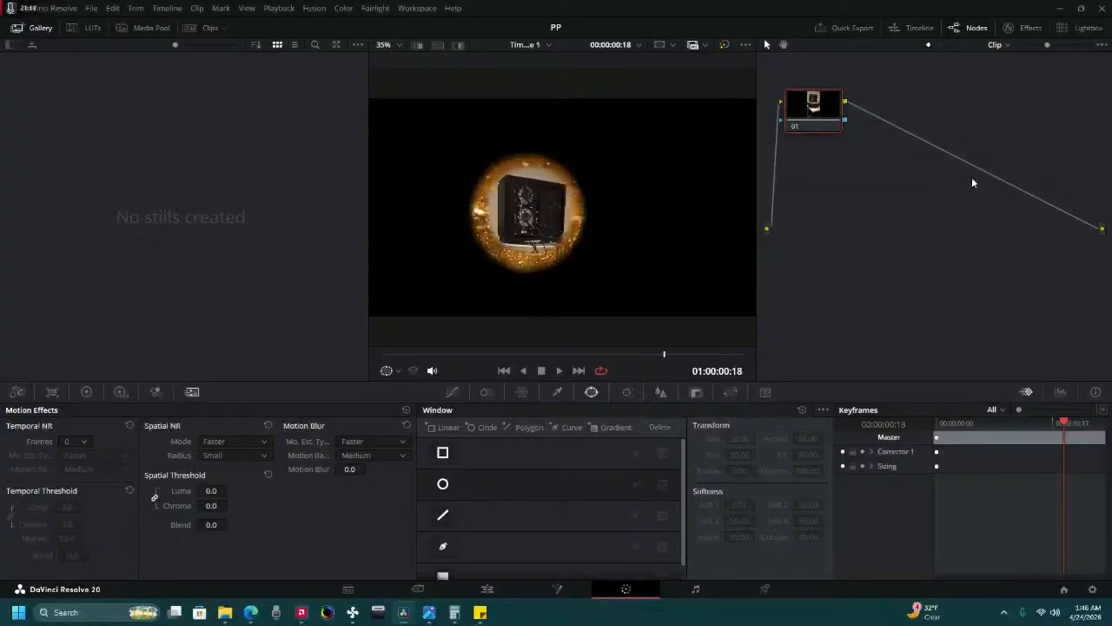
pyautogui.rightClick(904, 217)
pyautogui.click(953, 275)
pyautogui.click(477, 591)
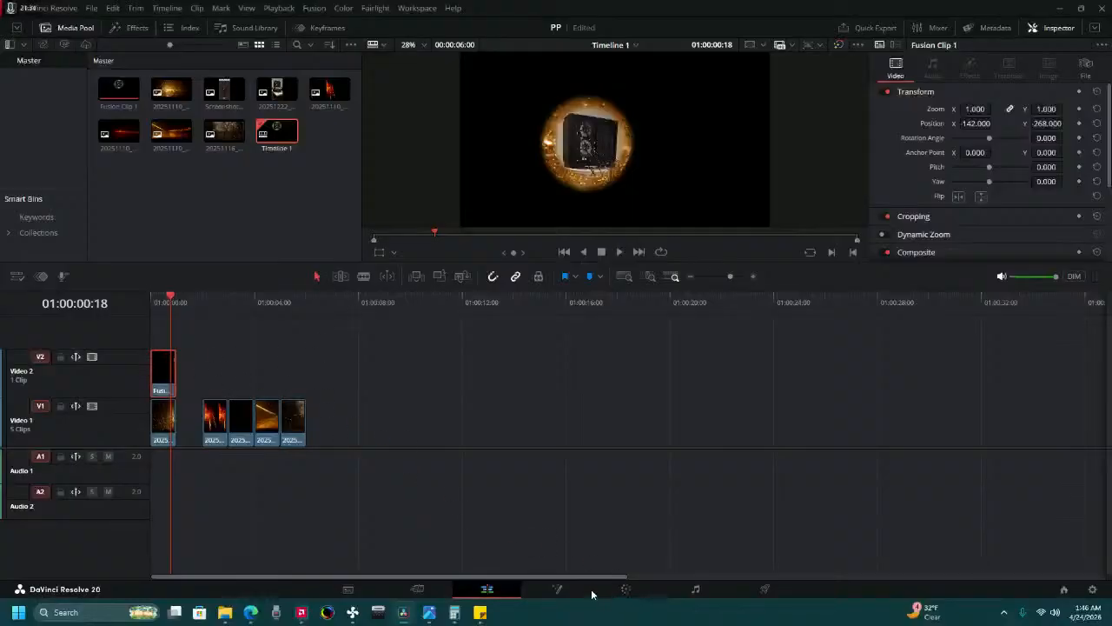
pyautogui.click(162, 430)
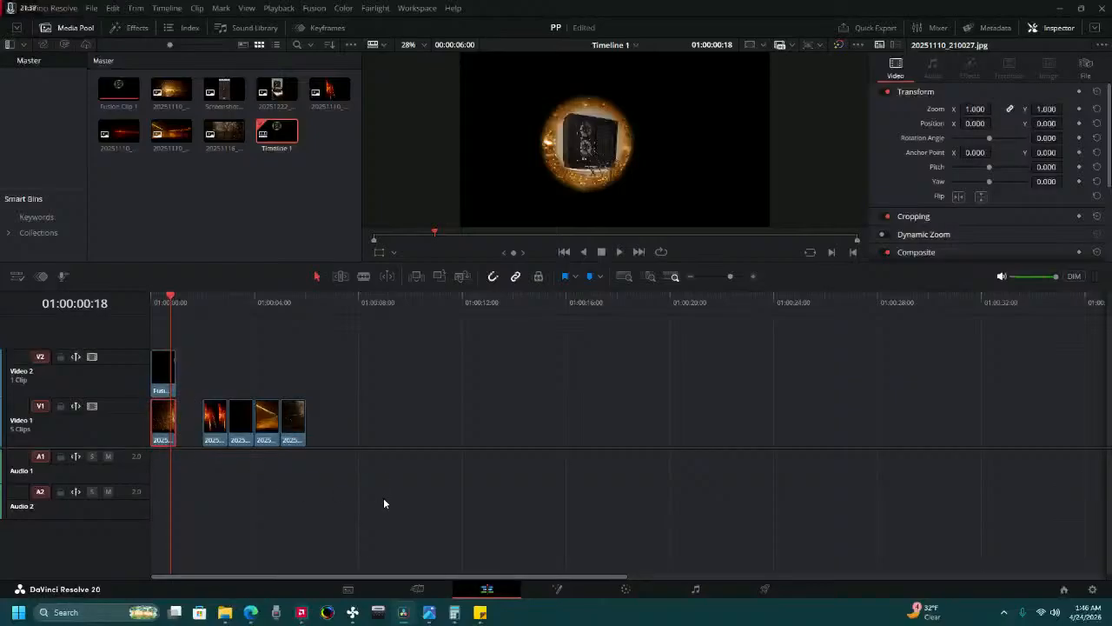
pyautogui.click(626, 589)
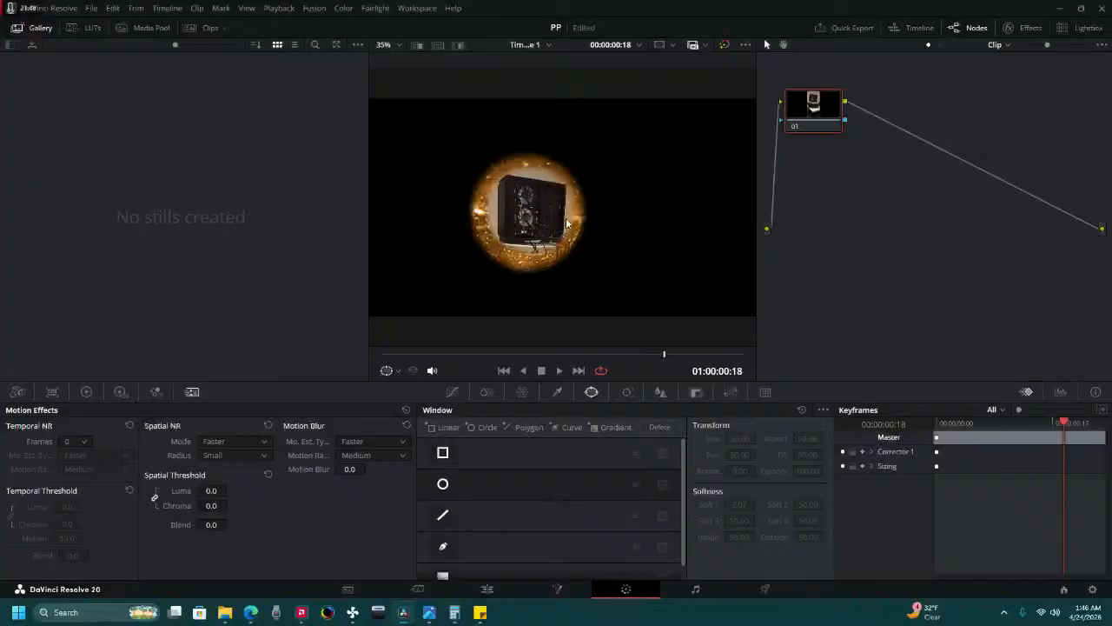
pyautogui.click(443, 484)
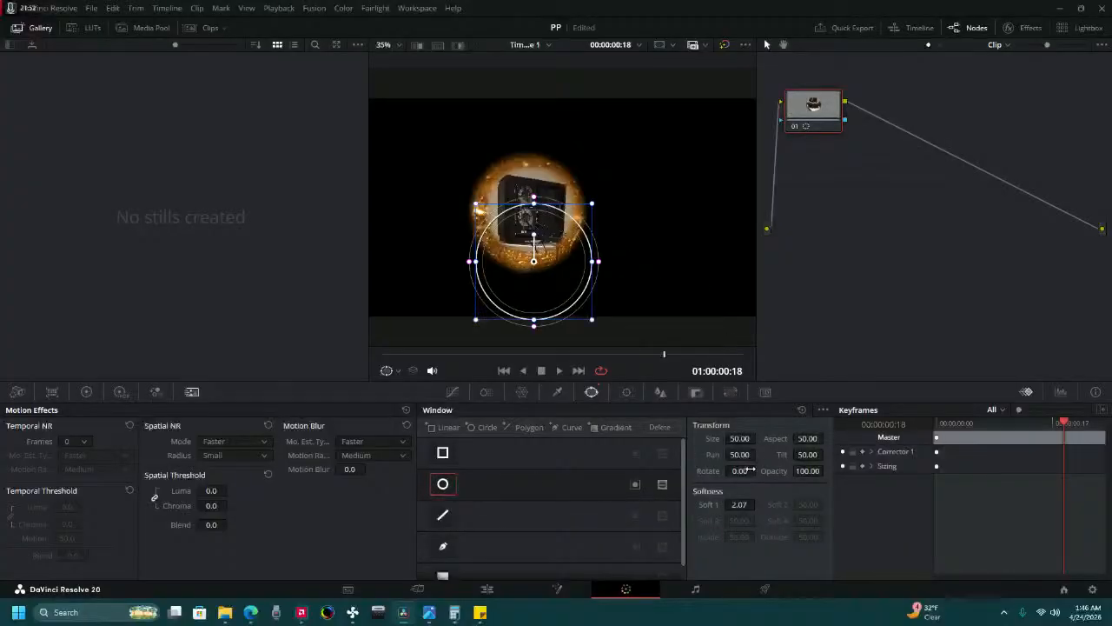
pyautogui.click(876, 155)
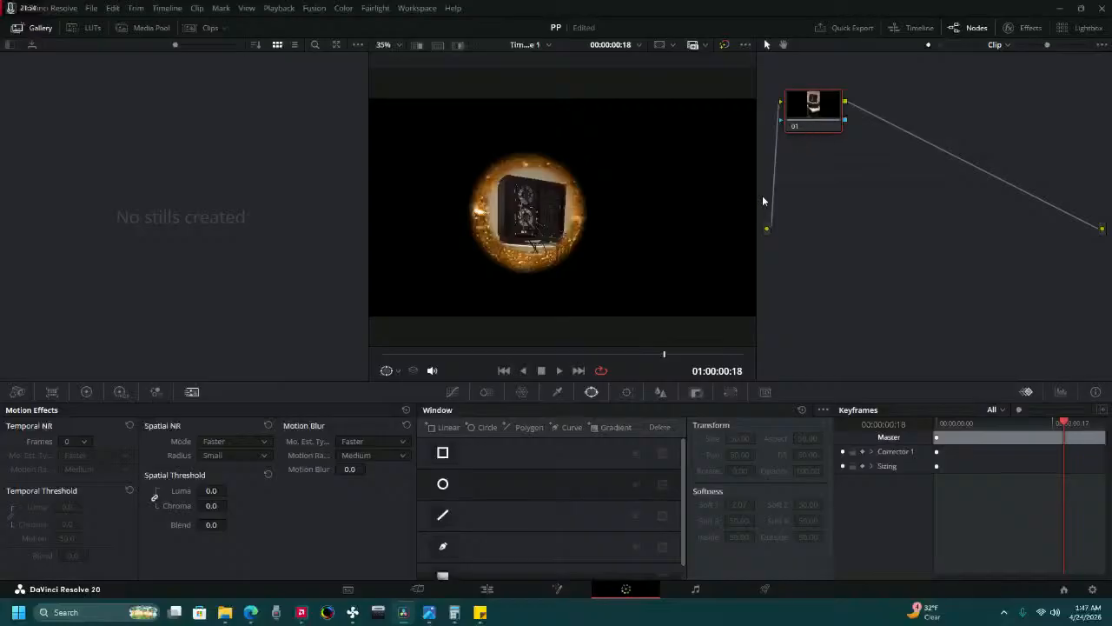
# Try to bring up the amber photo's grade on the Color page after selecting it on the Cut page, and go to the Edit page.
pyautogui.click(414, 588)
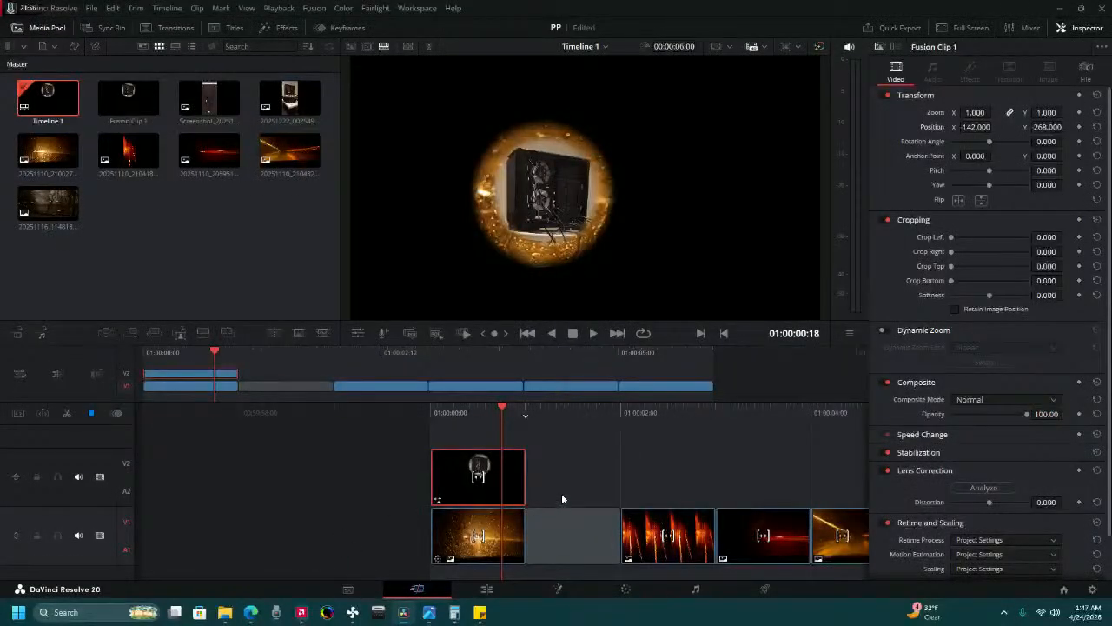
pyautogui.click(452, 546)
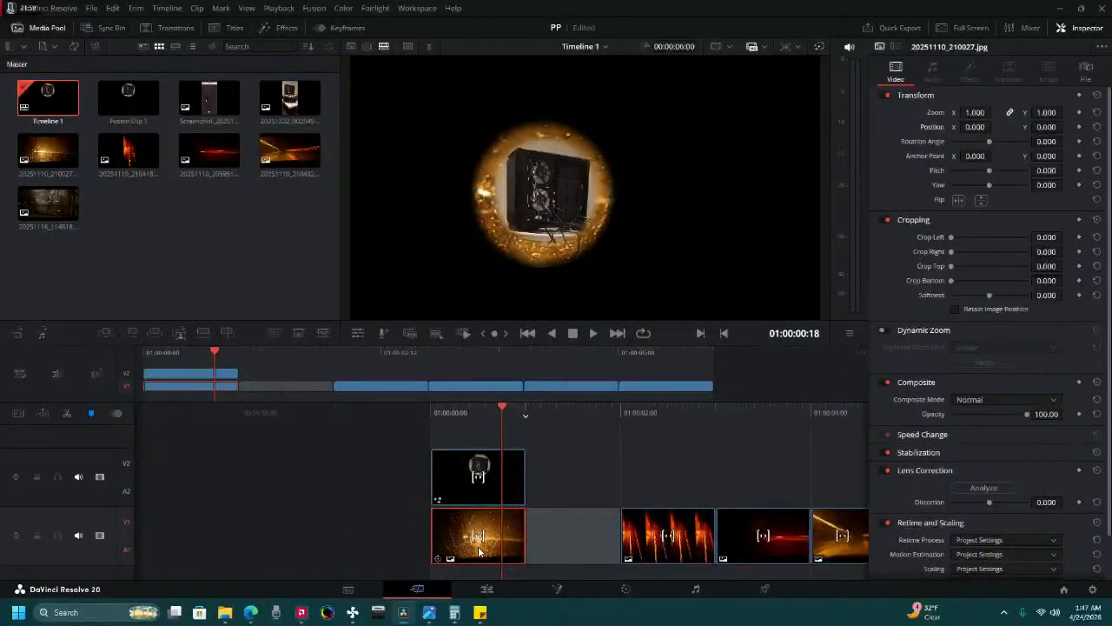
pyautogui.click(625, 589)
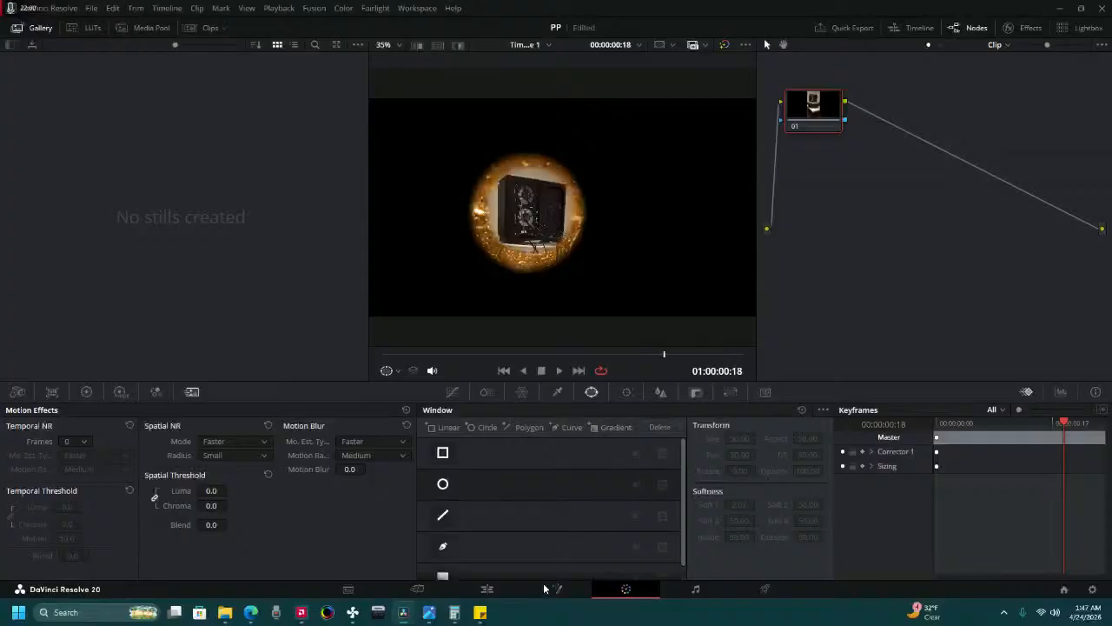
pyautogui.click(495, 589)
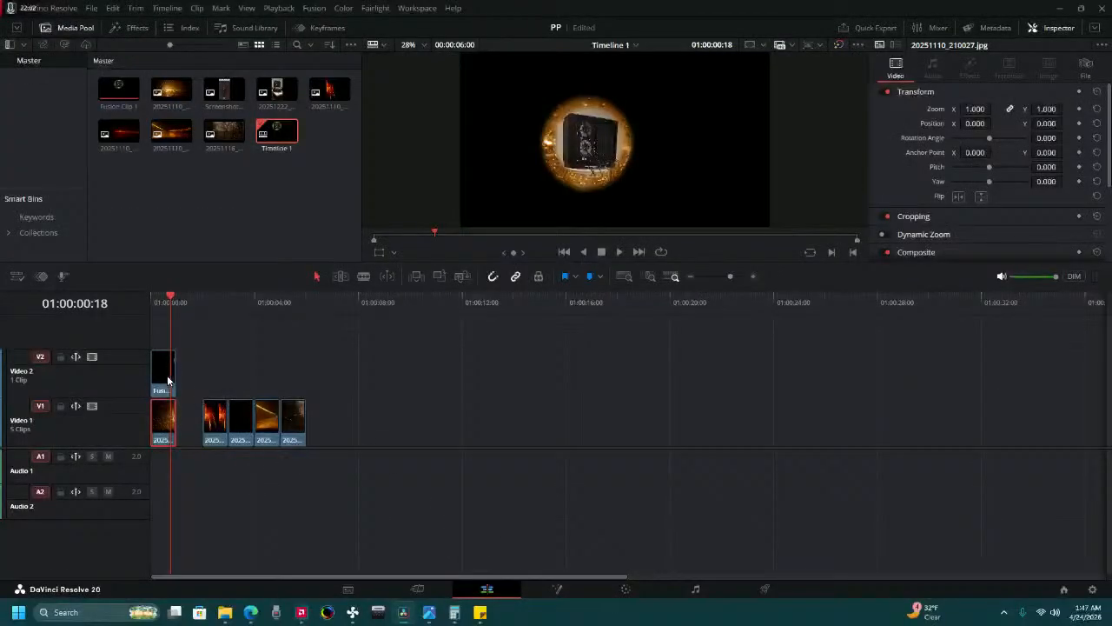
# Move the amber photo along Video 1 to directly after the Fusion clip, check the Color page, and return to the Edit page.
pyautogui.moveTo(162, 426); pyautogui.dragTo(187, 437)
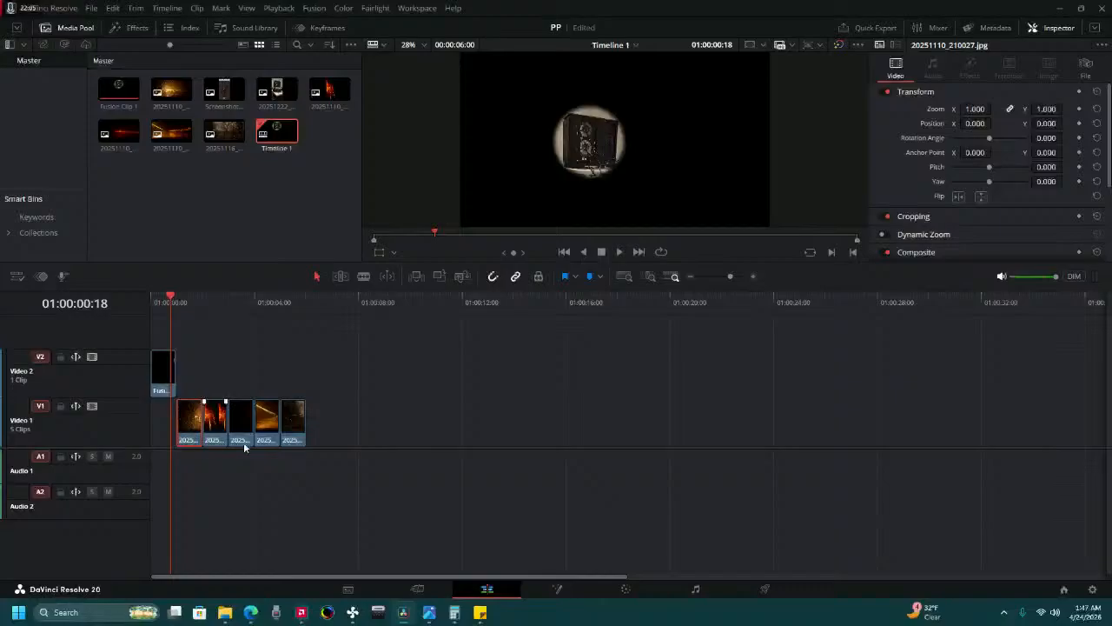
pyautogui.click(626, 588)
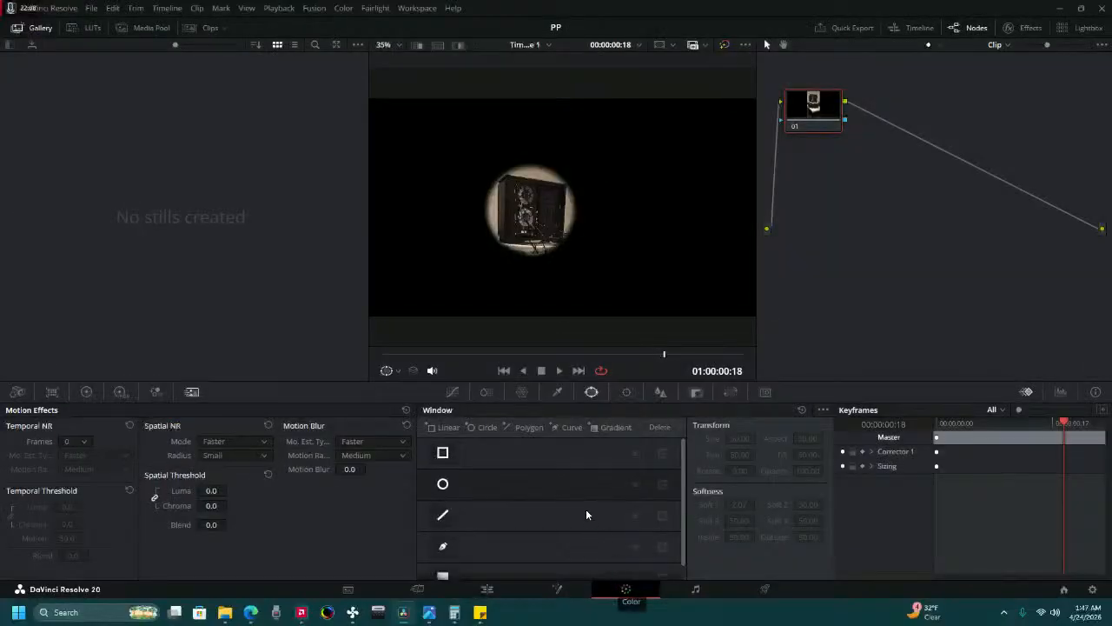
pyautogui.moveTo(681, 353); pyautogui.dragTo(420, 396)
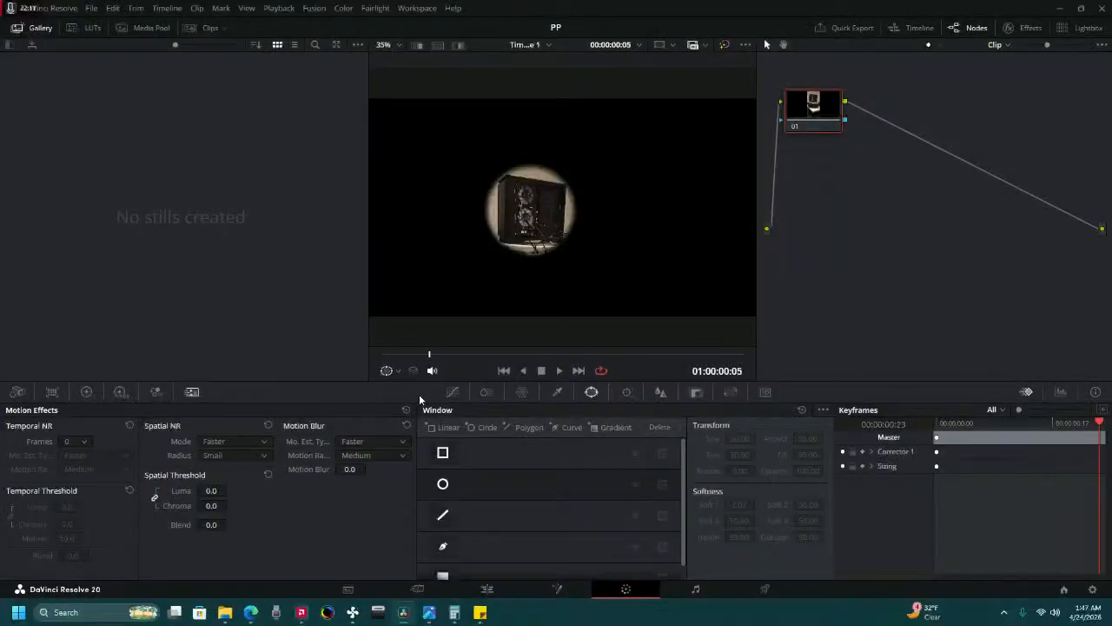
pyautogui.click(487, 588)
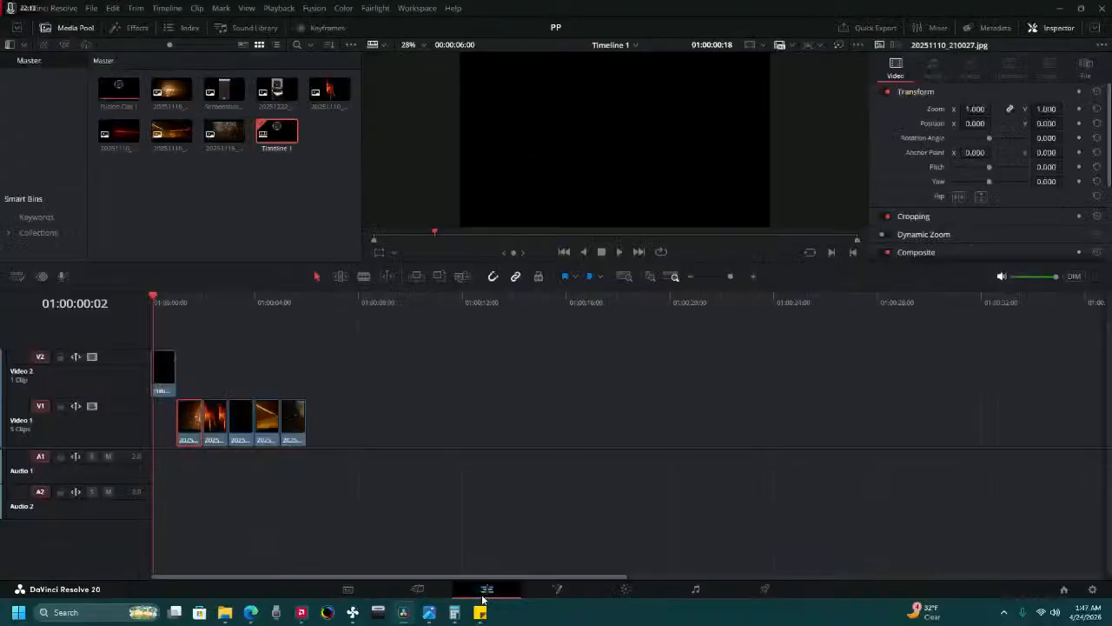
# Move the Fusion clip down to the start of Video 1, play through both masked clips, and return to the timeline start.
pyautogui.click(163, 369)
pyautogui.moveTo(164, 369); pyautogui.dragTo(162, 426)
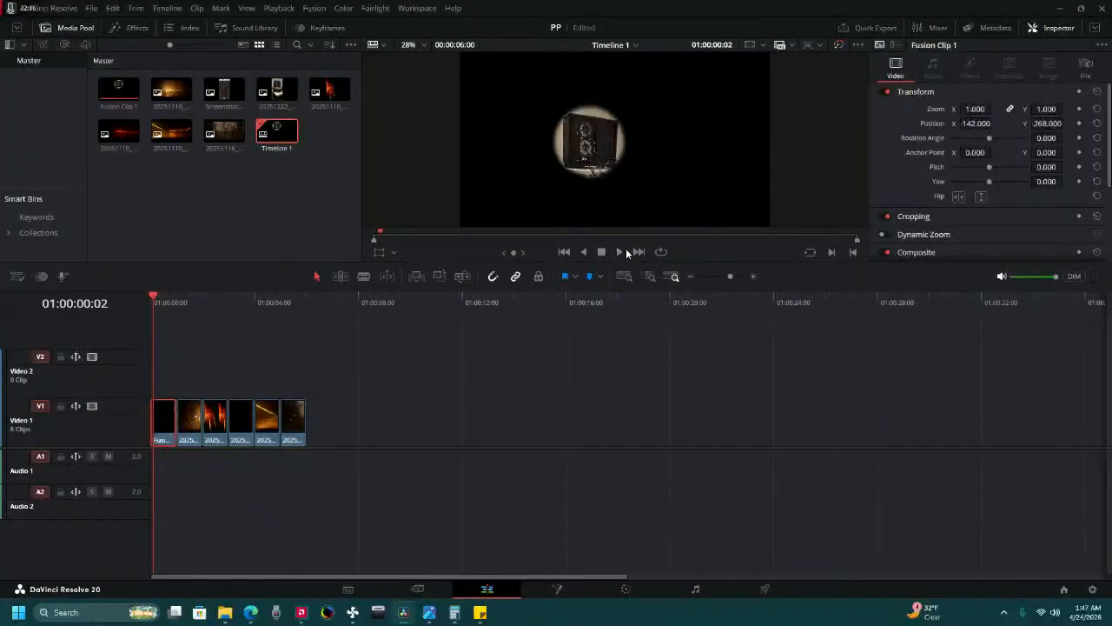
pyautogui.click(619, 251)
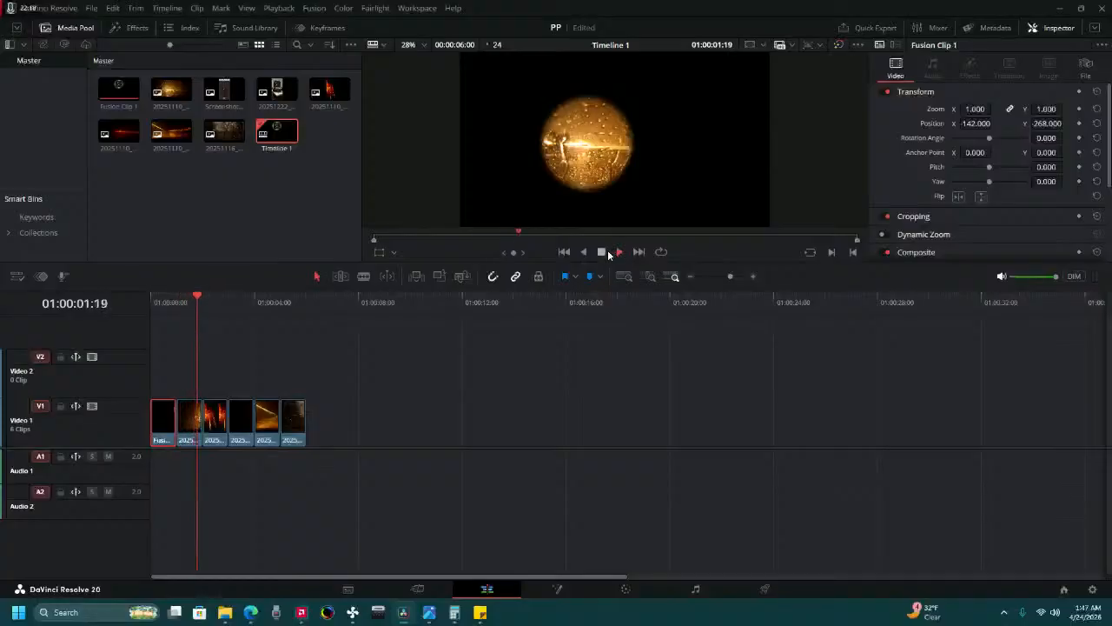
pyautogui.click(605, 252)
pyautogui.moveTo(298, 310); pyautogui.dragTo(136, 348)
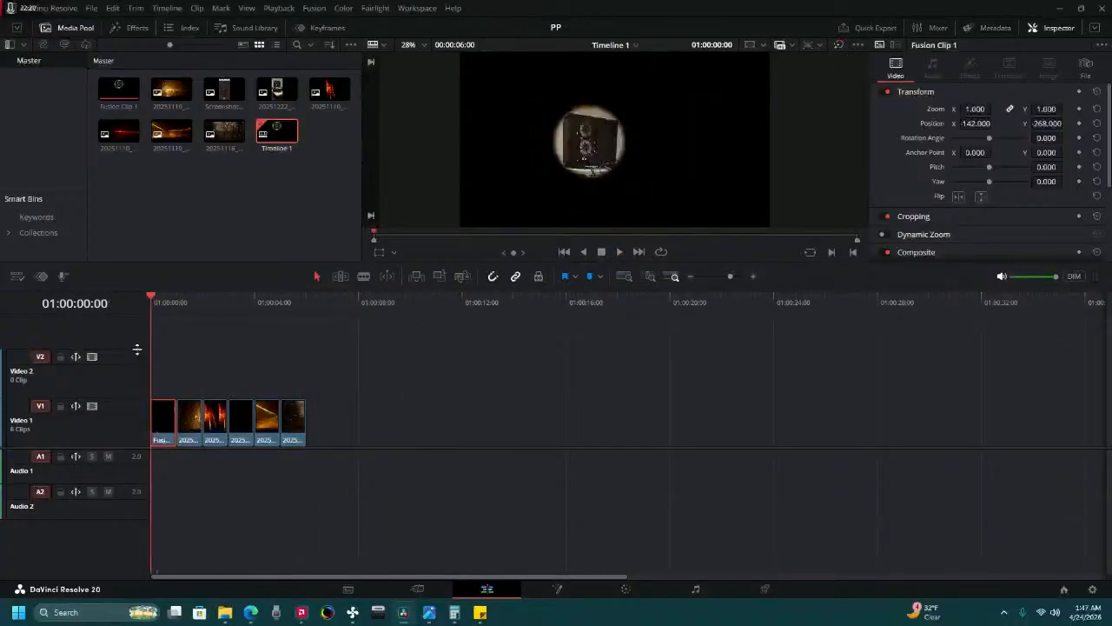
# Select the amber photo, park the playhead over it at 01:00:01:17, and examine its circular window on the Color page.
pyautogui.click(189, 416)
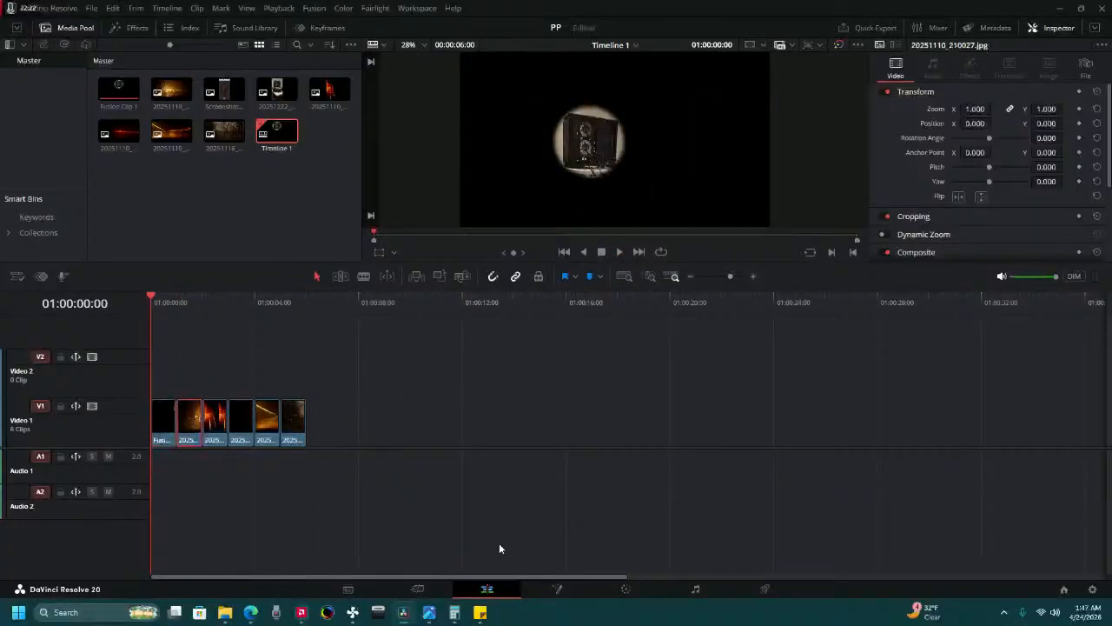
pyautogui.click(622, 588)
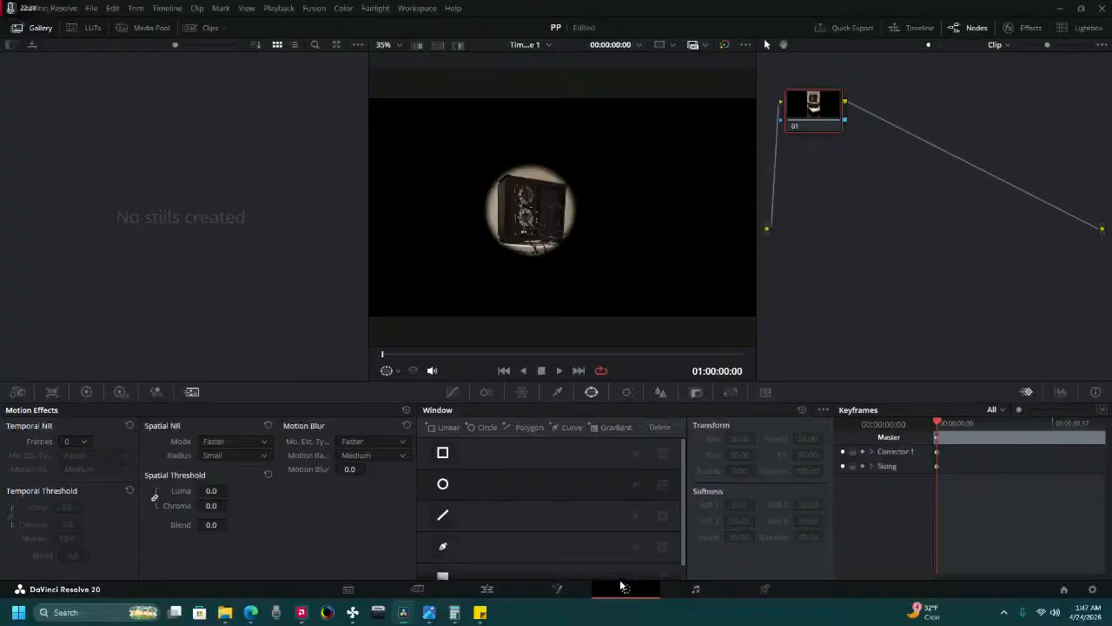
pyautogui.click(559, 370)
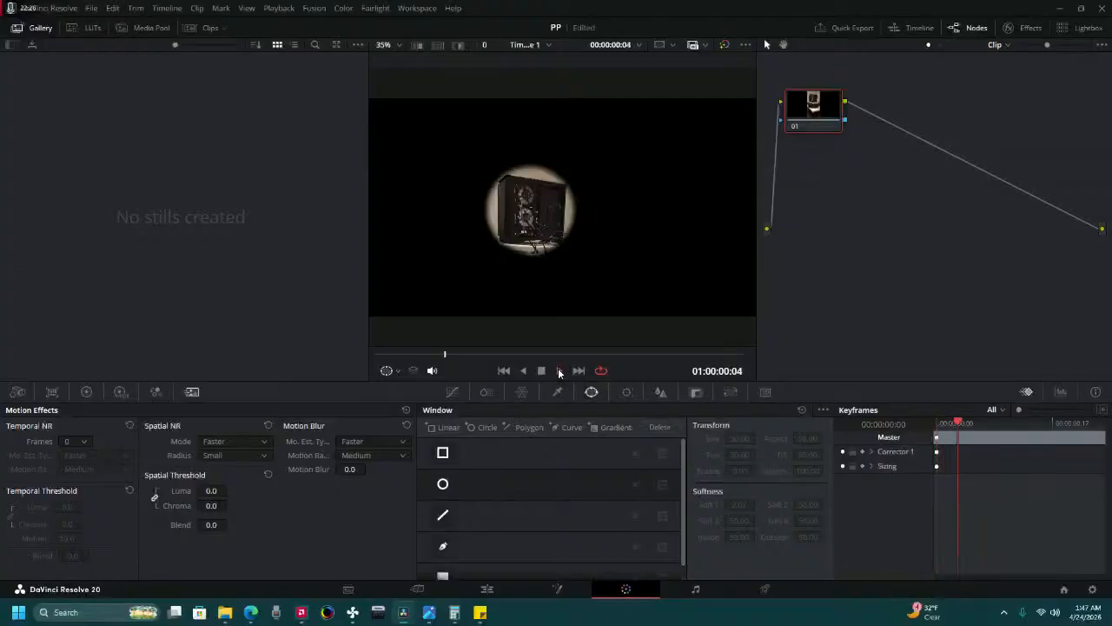
pyautogui.click(487, 588)
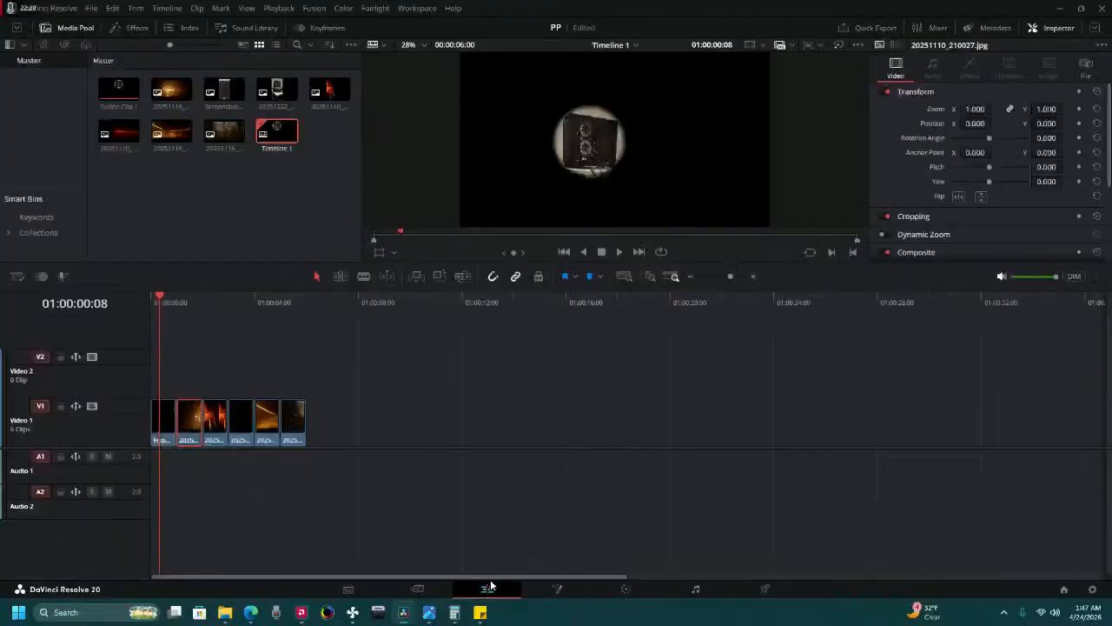
pyautogui.click(193, 301)
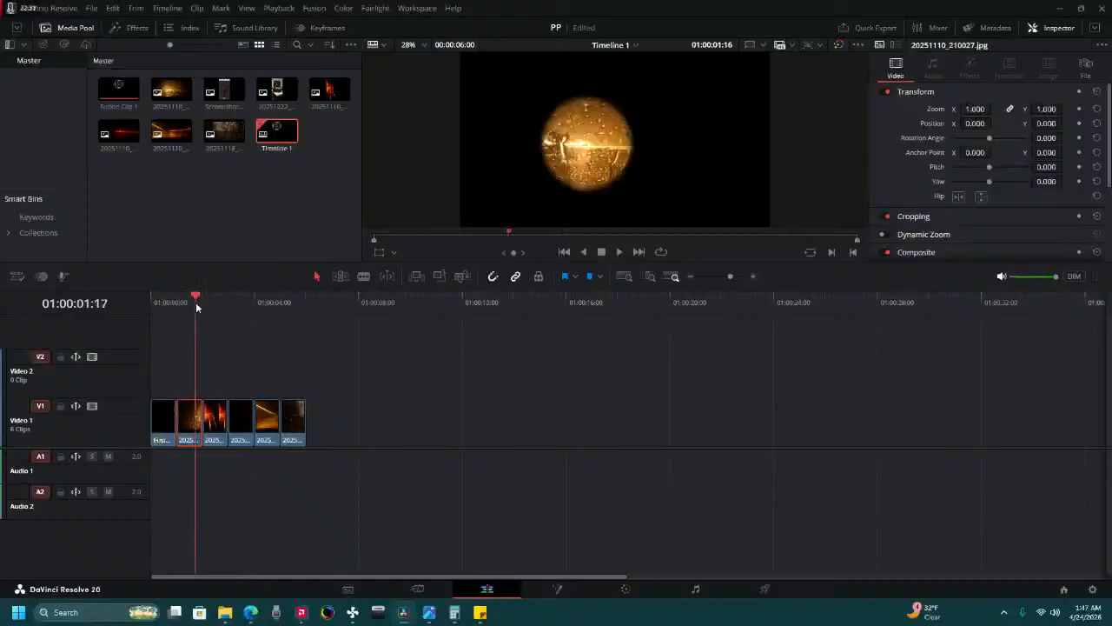
pyautogui.click(619, 590)
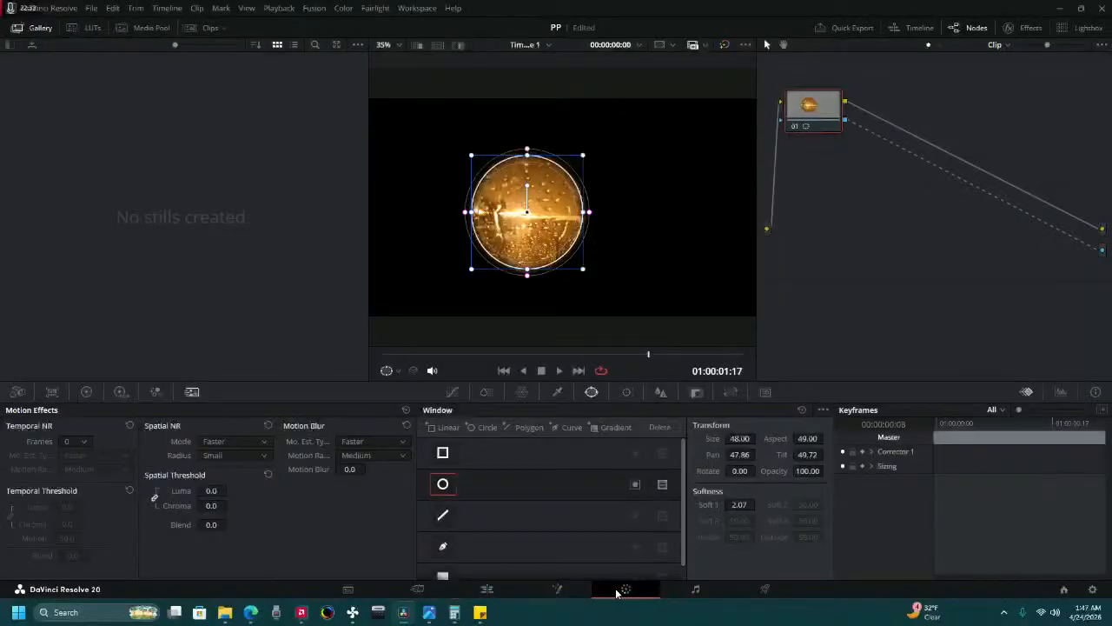
# On the Edit page, move the Fusion clip back up to Video 2 and slide the amber photo earlier to partly overlap beneath it.
pyautogui.click(491, 590)
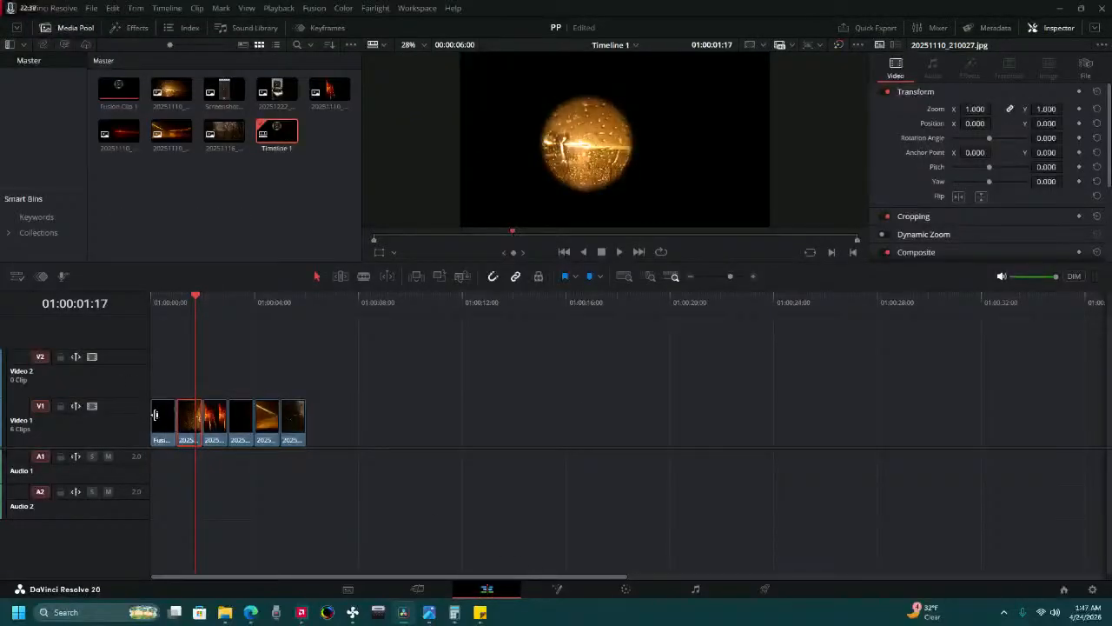
pyautogui.moveTo(155, 414); pyautogui.dragTo(165, 382)
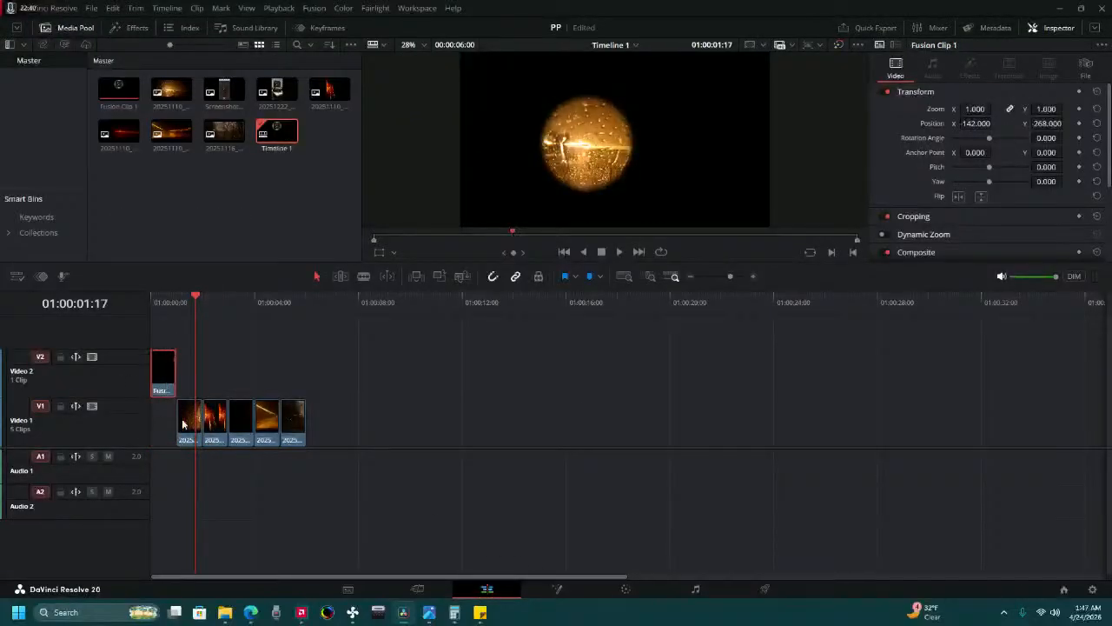
pyautogui.moveTo(182, 423); pyautogui.dragTo(168, 423)
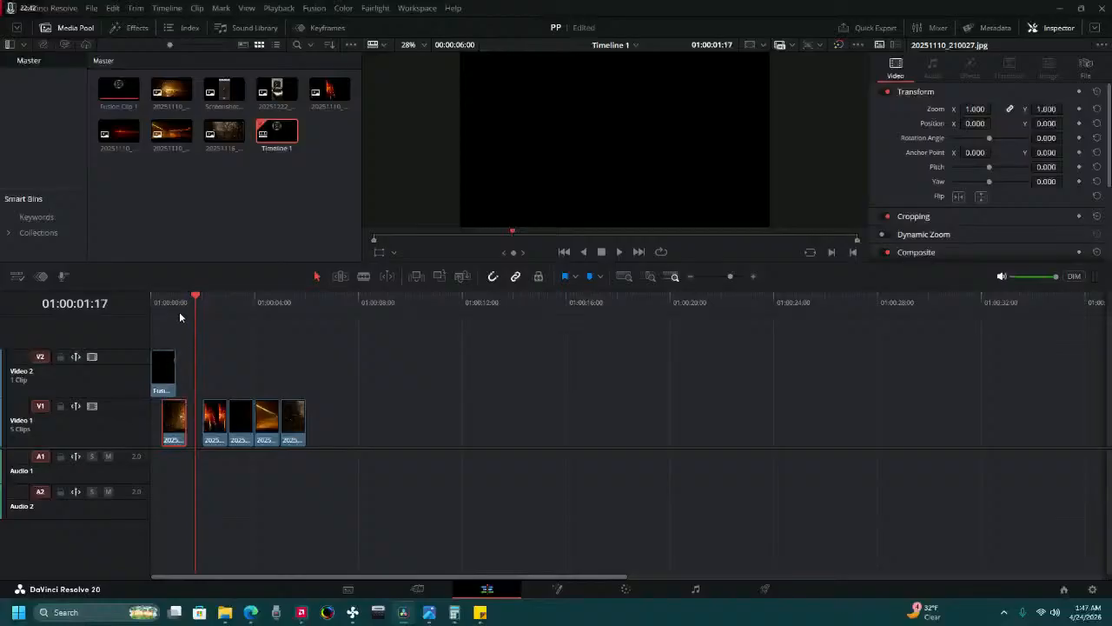
# Open the amber photo's circular window on the Color page, park at 01:00:00:19 where both clips overlap, and reduce its size to 35.18.
pyautogui.click(179, 308)
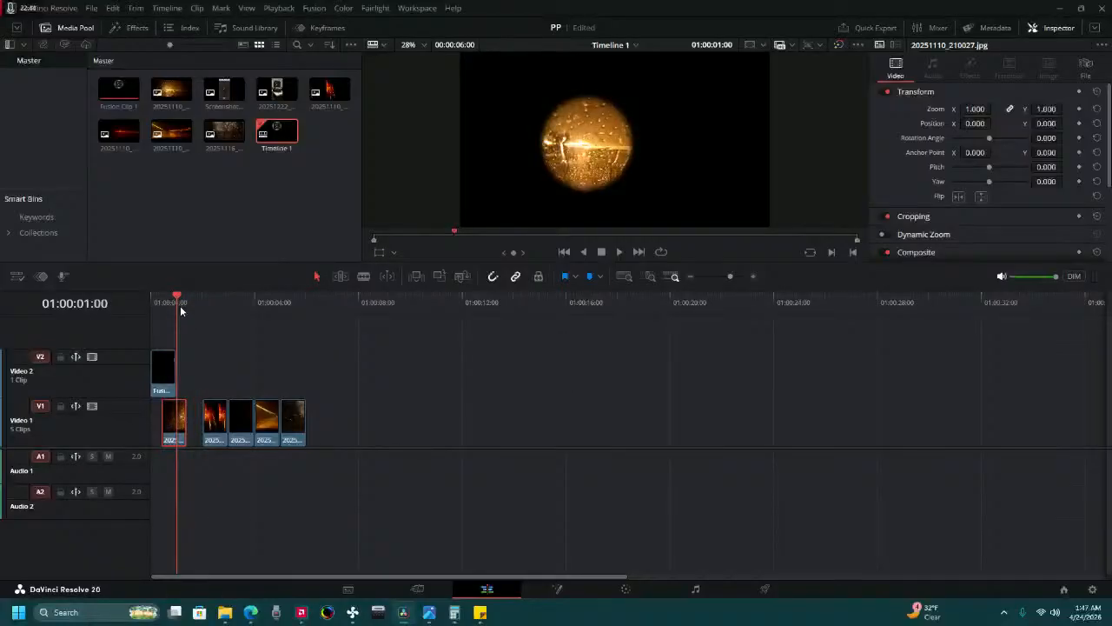
pyautogui.click(168, 381)
pyautogui.moveTo(172, 380)
pyautogui.mouseDown()
pyautogui.moveTo(181, 380)
pyautogui.moveTo(172, 379)
pyautogui.mouseUp()
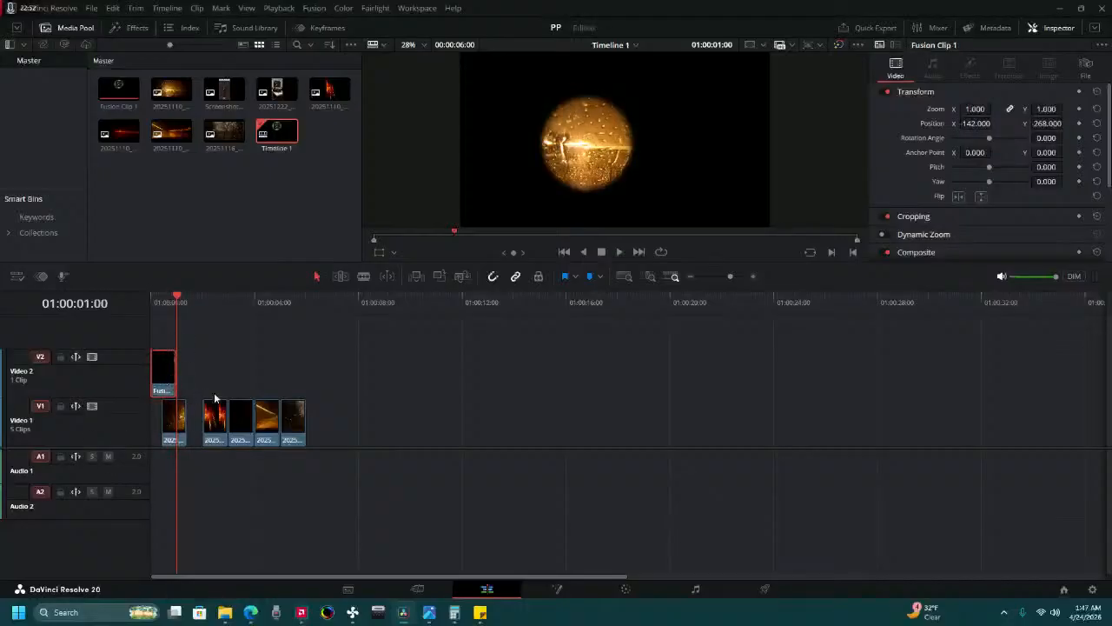
pyautogui.click(169, 432)
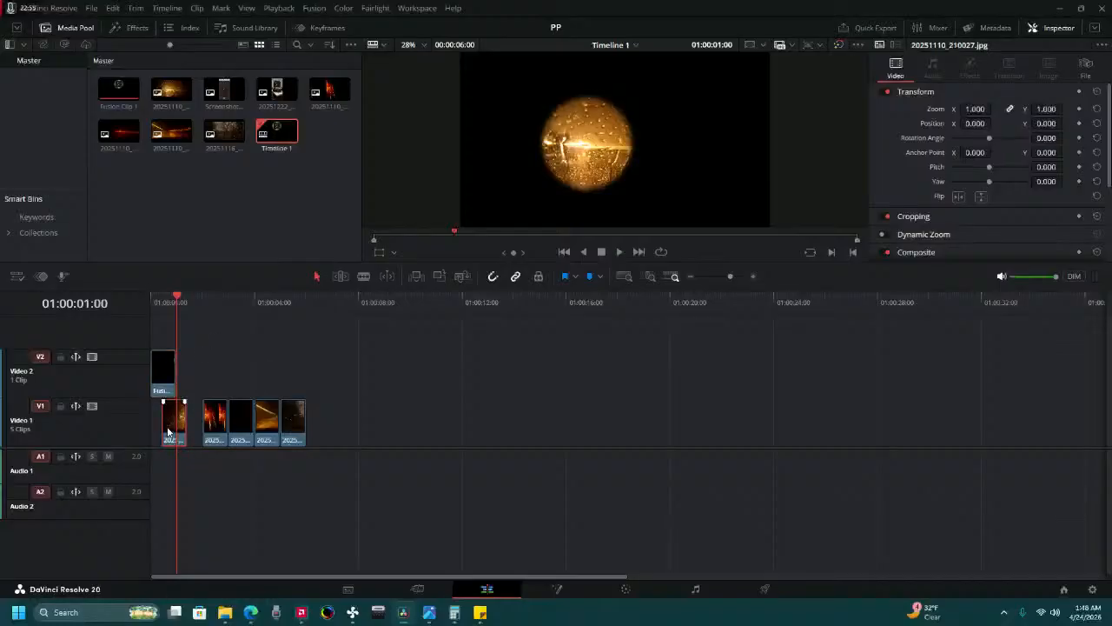
pyautogui.click(622, 588)
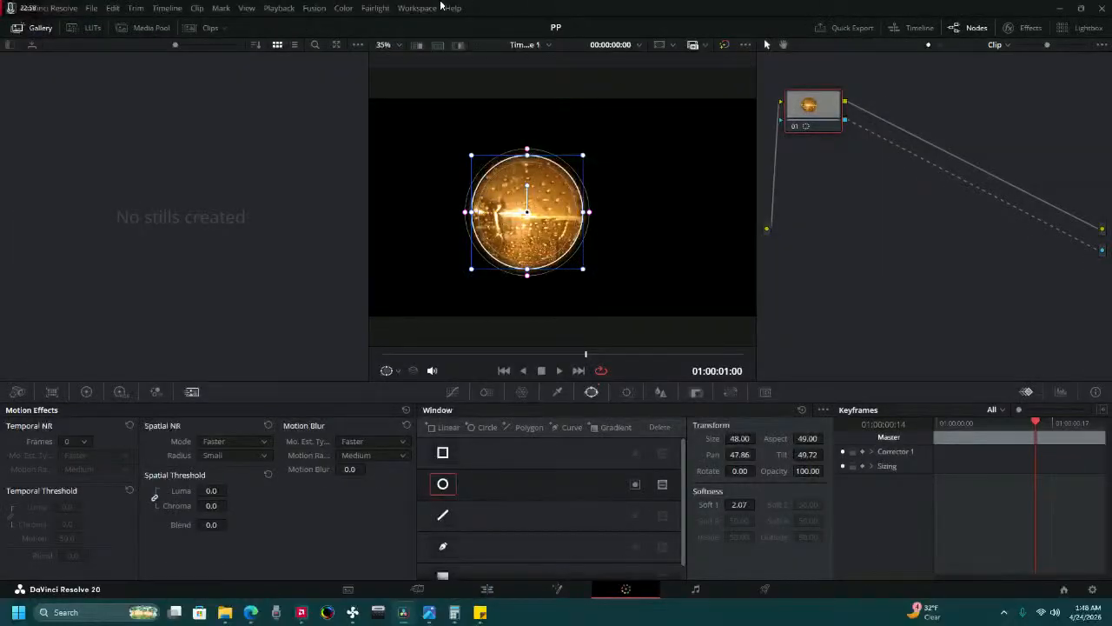
pyautogui.click(557, 371)
pyautogui.click(540, 371)
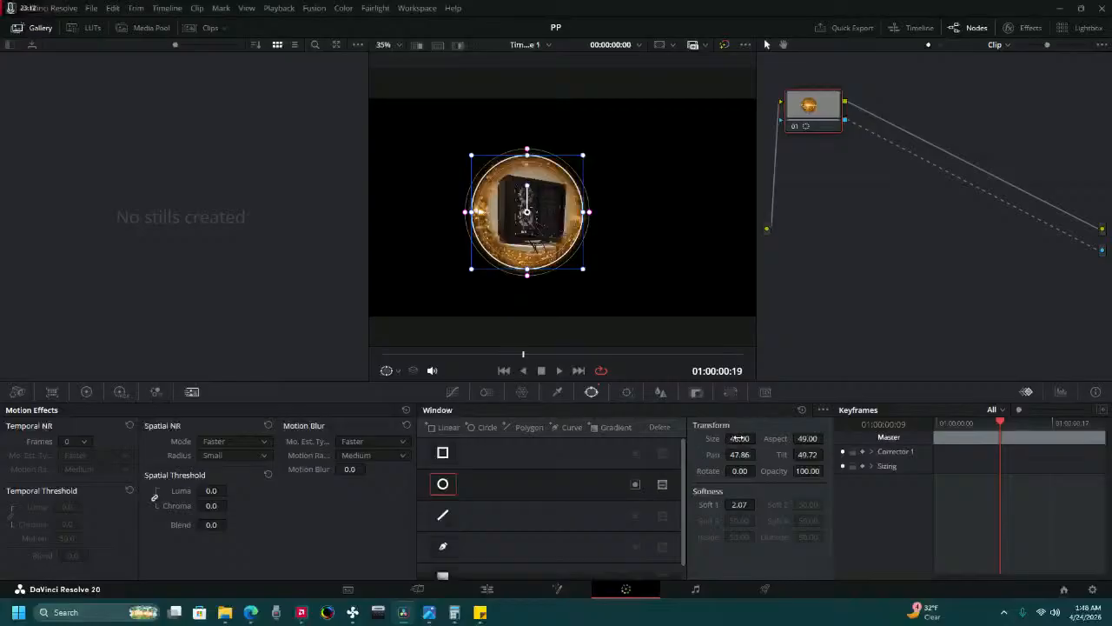
pyautogui.moveTo(736, 438); pyautogui.dragTo(691, 438)
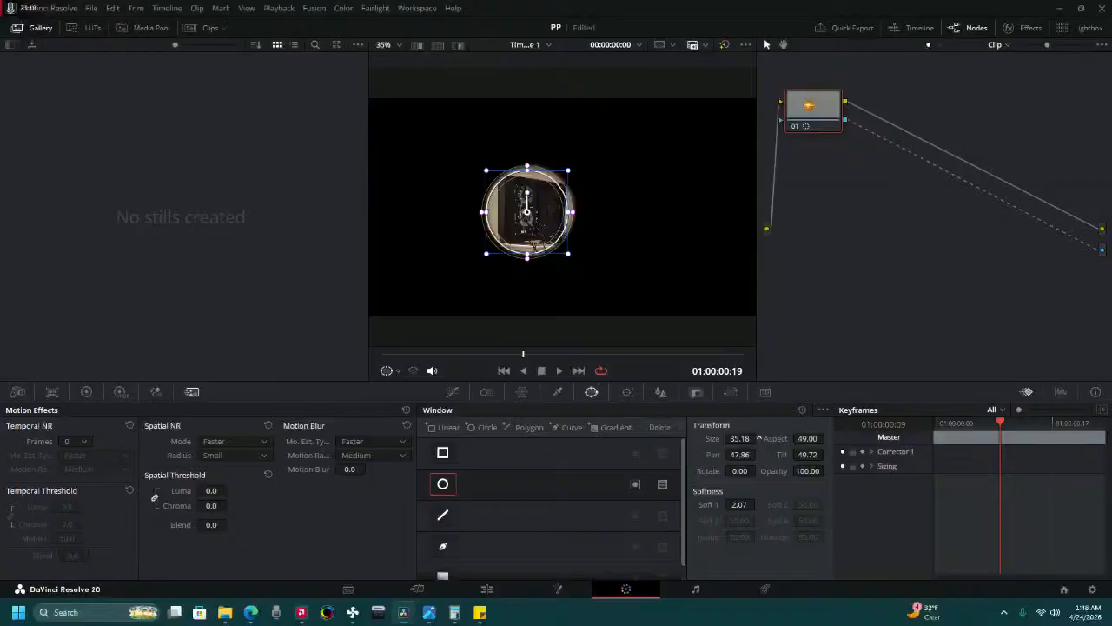
# Set the size of the amber photo's circular window to 35.
pyautogui.doubleClick(738, 438)
pyautogui.write('35')
pyautogui.press('Return')
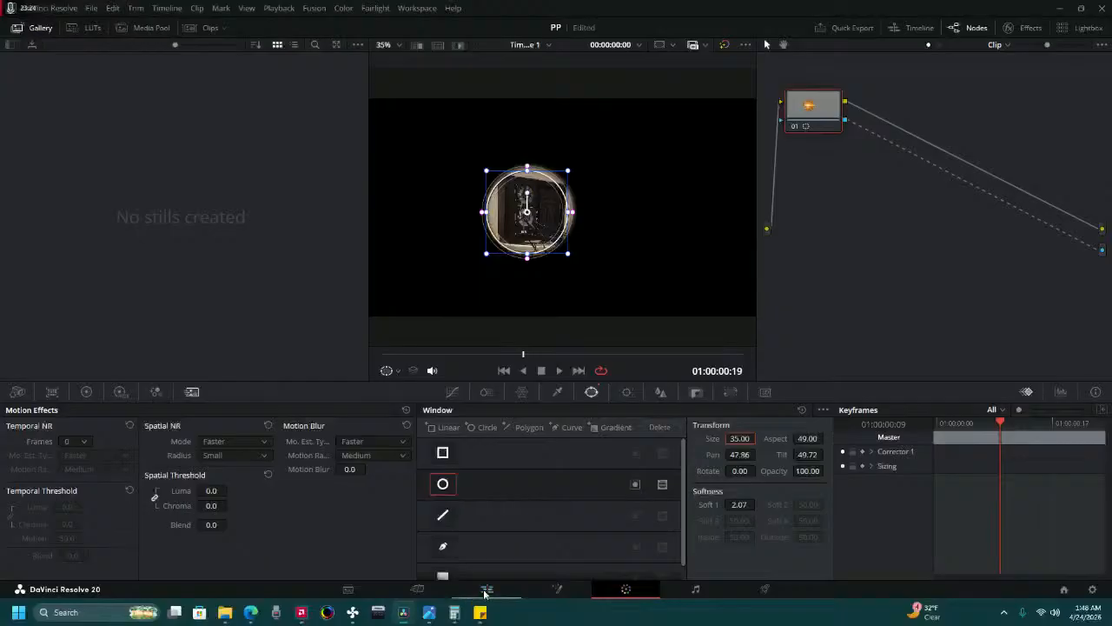
# Switch to Sticky Notes, update the noted window size to 35 in front of 49, and close the note and the Fan Control window.
pyautogui.hotkey('alt', 'Tab')
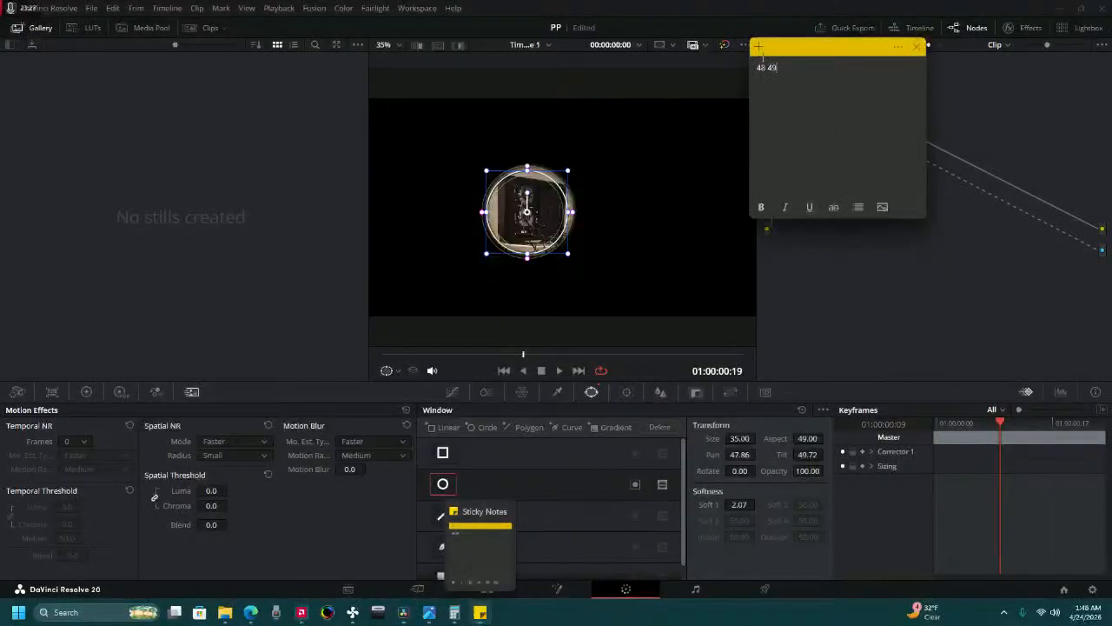
pyautogui.doubleClick(763, 67)
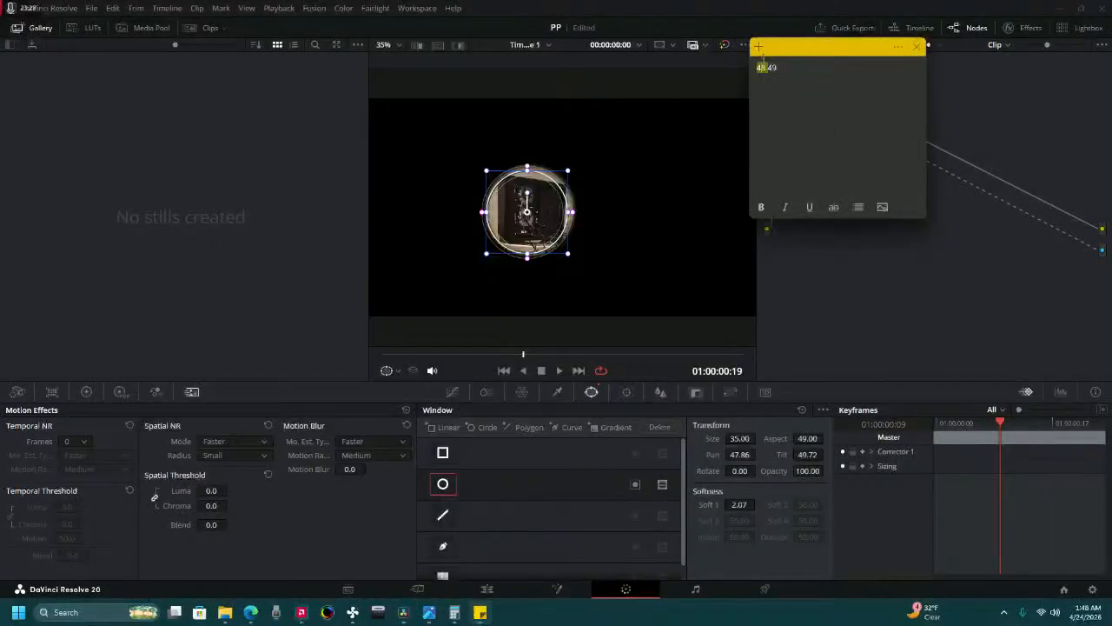
pyautogui.write('35')
pyautogui.hotkey('alt', 'Tab')
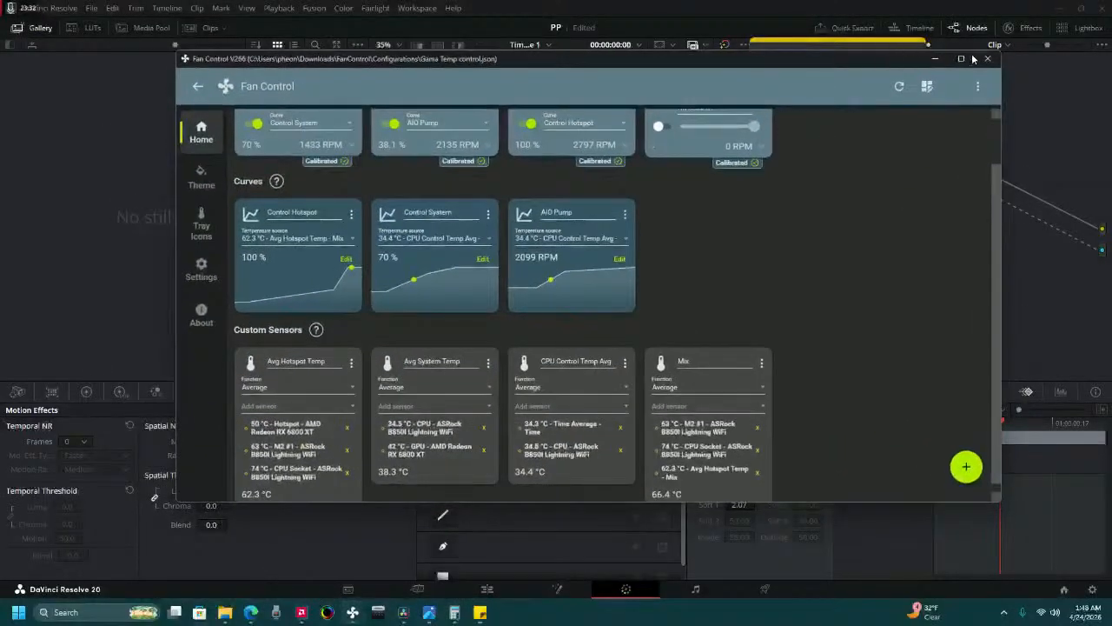
pyautogui.click(987, 58)
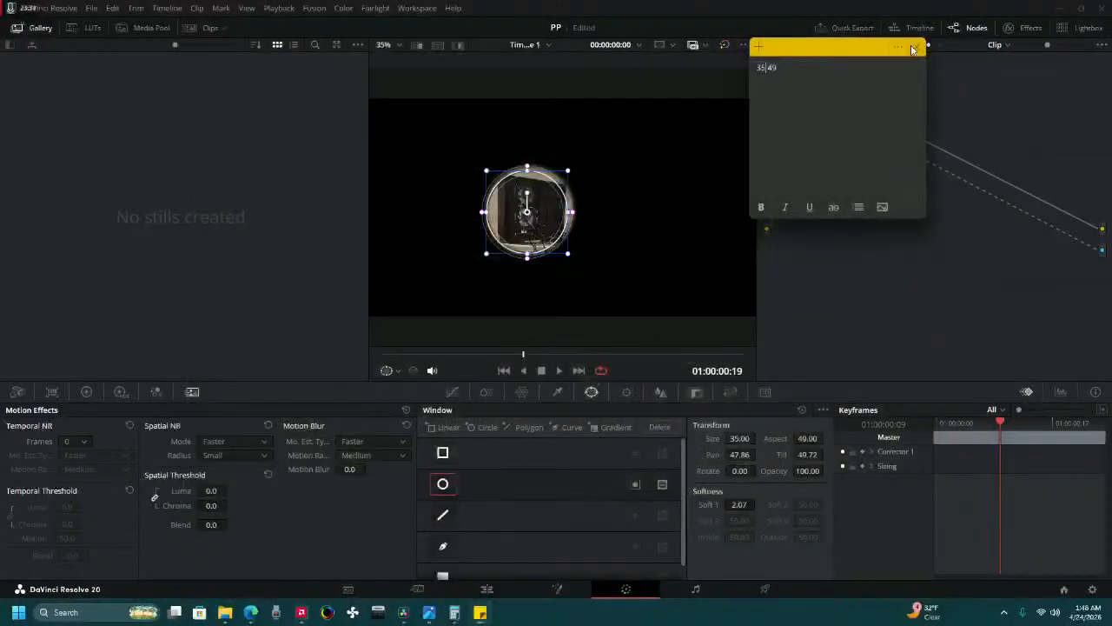
pyautogui.click(913, 48)
# On the Cut page, return the playhead to the timeline start and slide the amber photo later against the red light-streak photo.
pyautogui.click(417, 588)
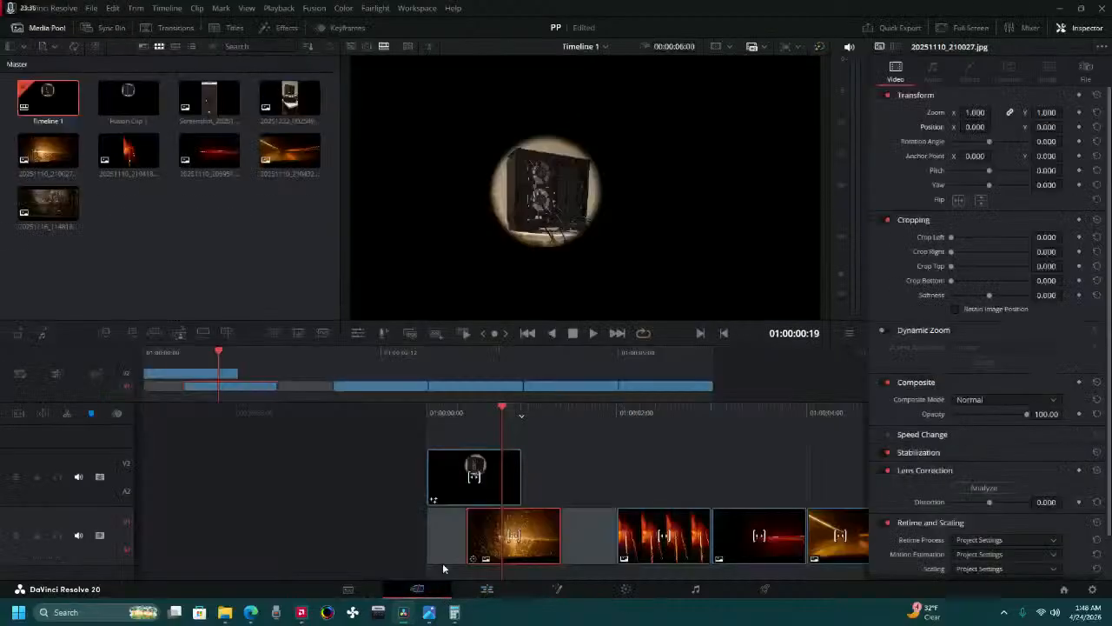
pyautogui.moveTo(482, 418); pyautogui.dragTo(659, 421)
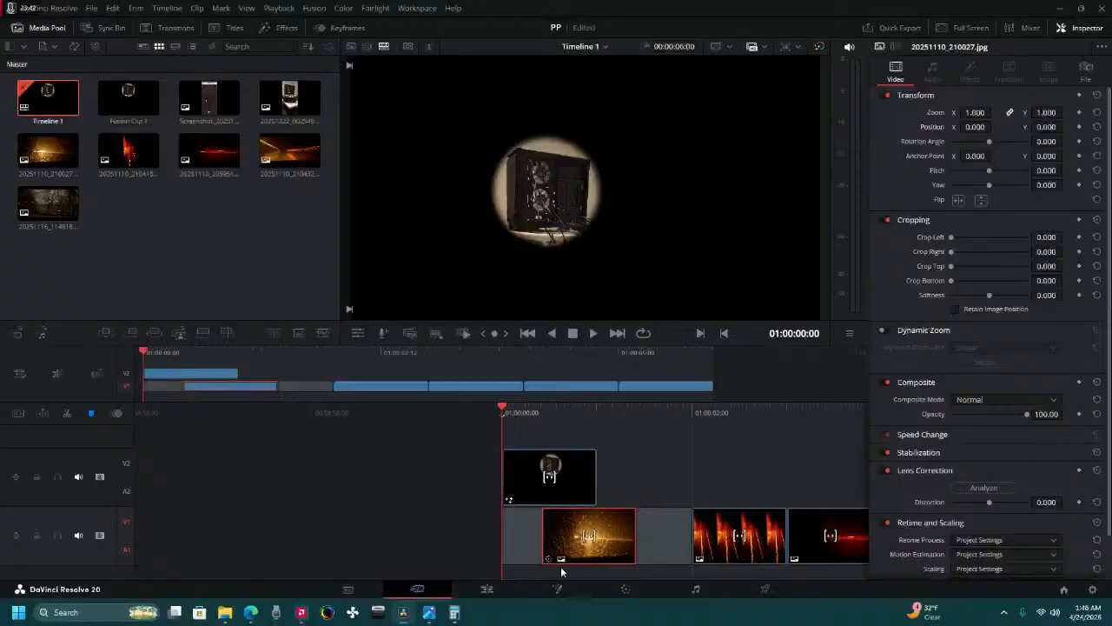
pyautogui.moveTo(572, 553); pyautogui.dragTo(627, 547)
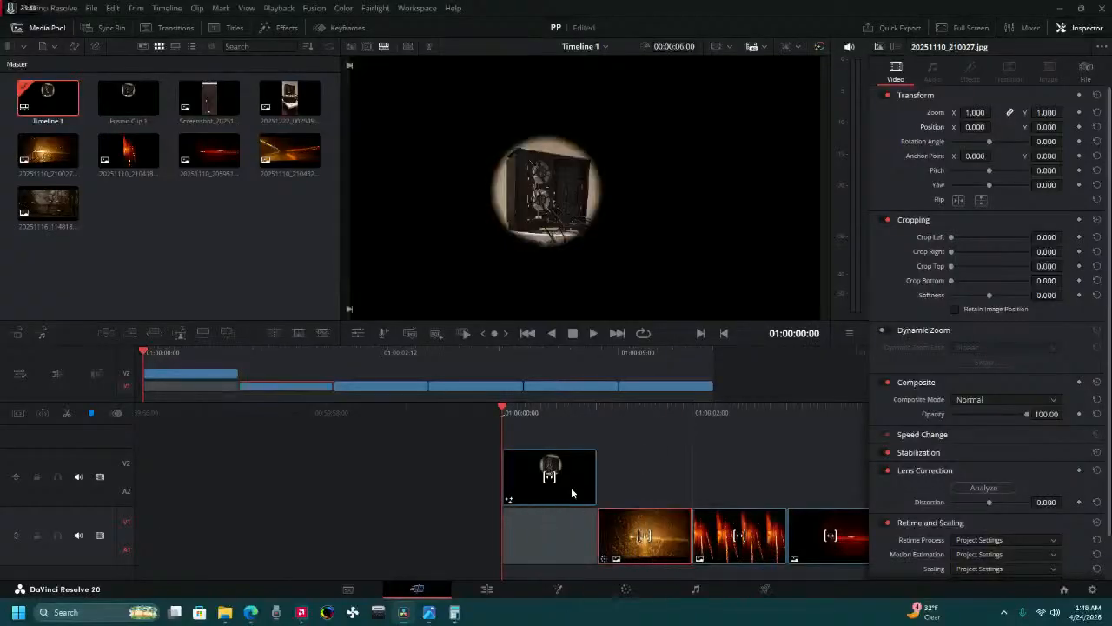
# Move the Fusion clip down to the start of Video 1 and set its position to X -707, Y 16.
pyautogui.moveTo(539, 499); pyautogui.dragTo(535, 536)
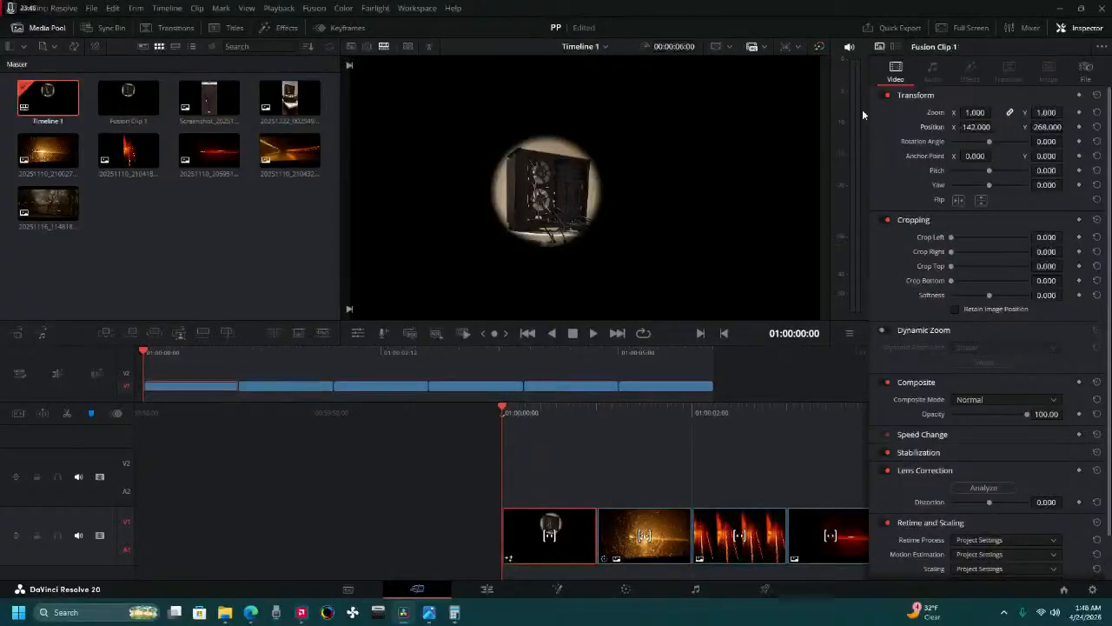
pyautogui.moveTo(986, 127)
pyautogui.mouseDown()
pyautogui.moveTo(971, 127)
pyautogui.moveTo(991, 127)
pyautogui.mouseUp()
pyautogui.moveTo(1067, 127); pyautogui.dragTo(1067, 127)
# On the Edit page, convert the amber photo into a new Fusion clip.
pyautogui.click(653, 546)
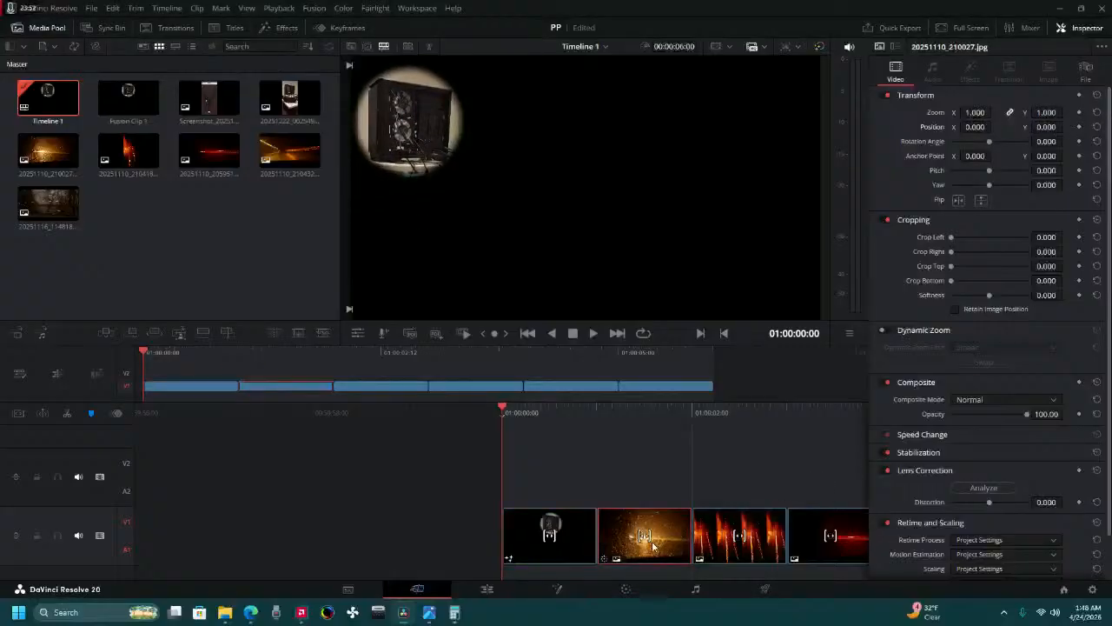
pyautogui.rightClick(660, 542)
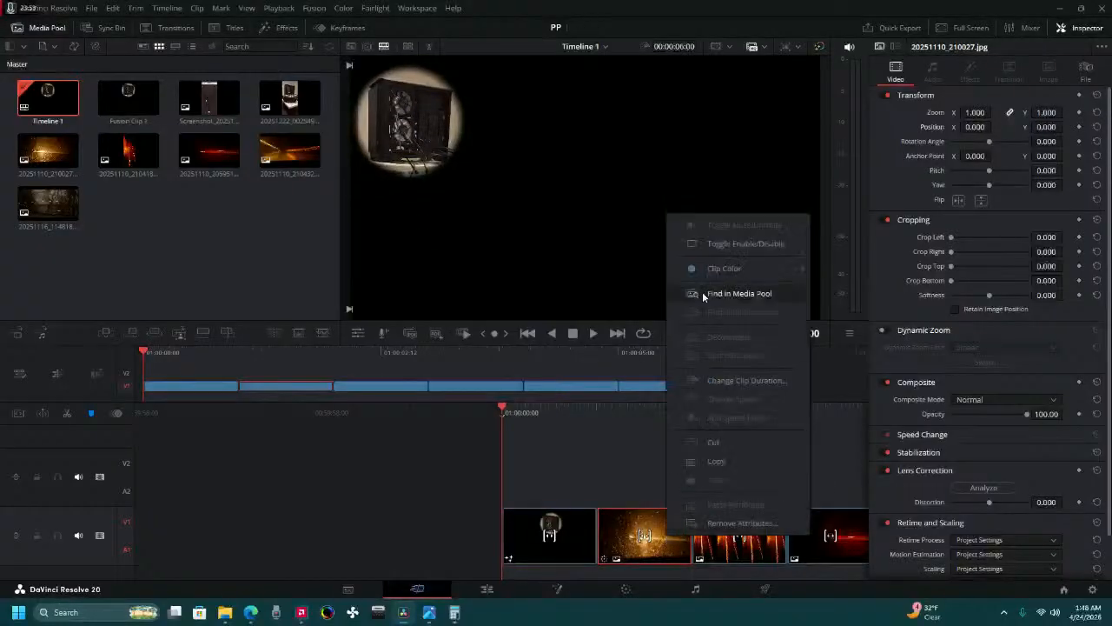
pyautogui.click(484, 591)
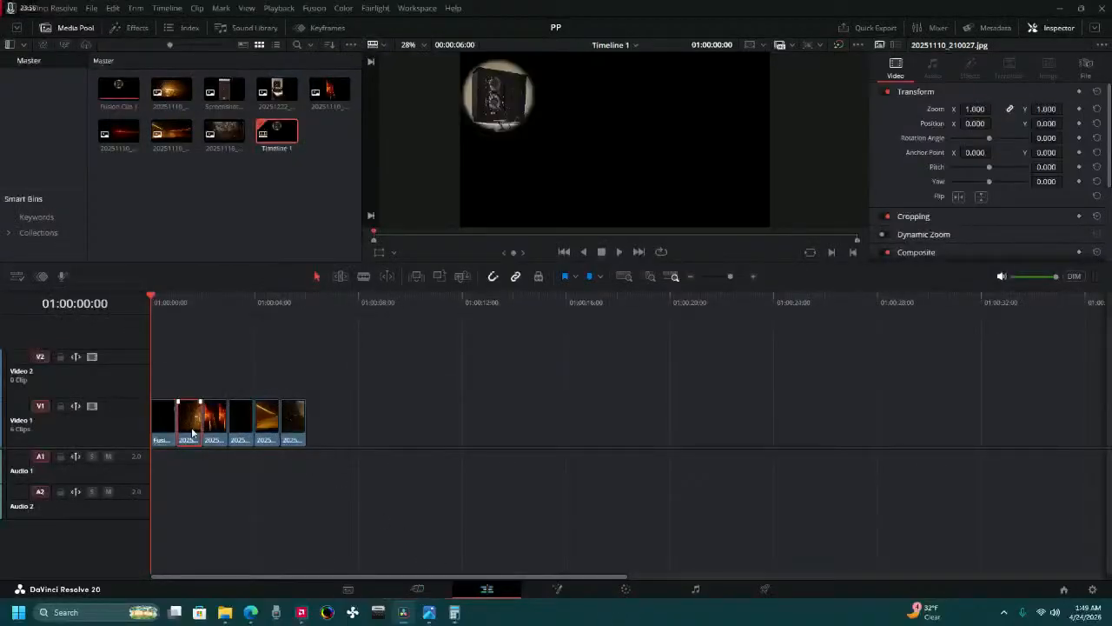
pyautogui.rightClick(192, 432)
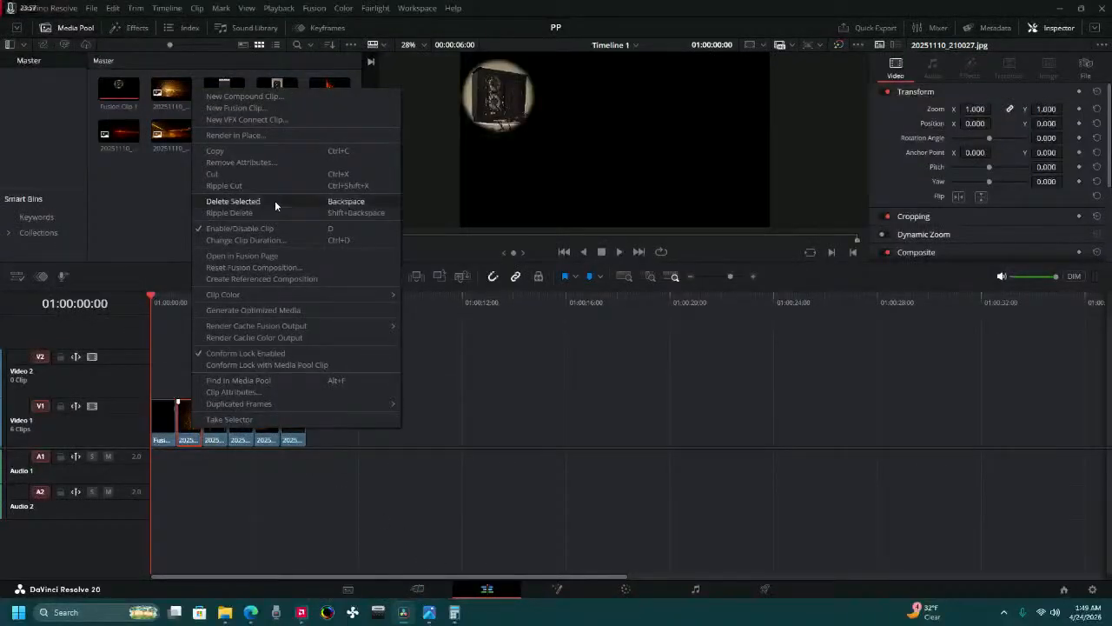
pyautogui.click(271, 105)
# On the Cut page, move the first Fusion clip up to Video 2 and slide the amber Fusion clip earlier to partly overlap beneath it.
pyautogui.click(417, 589)
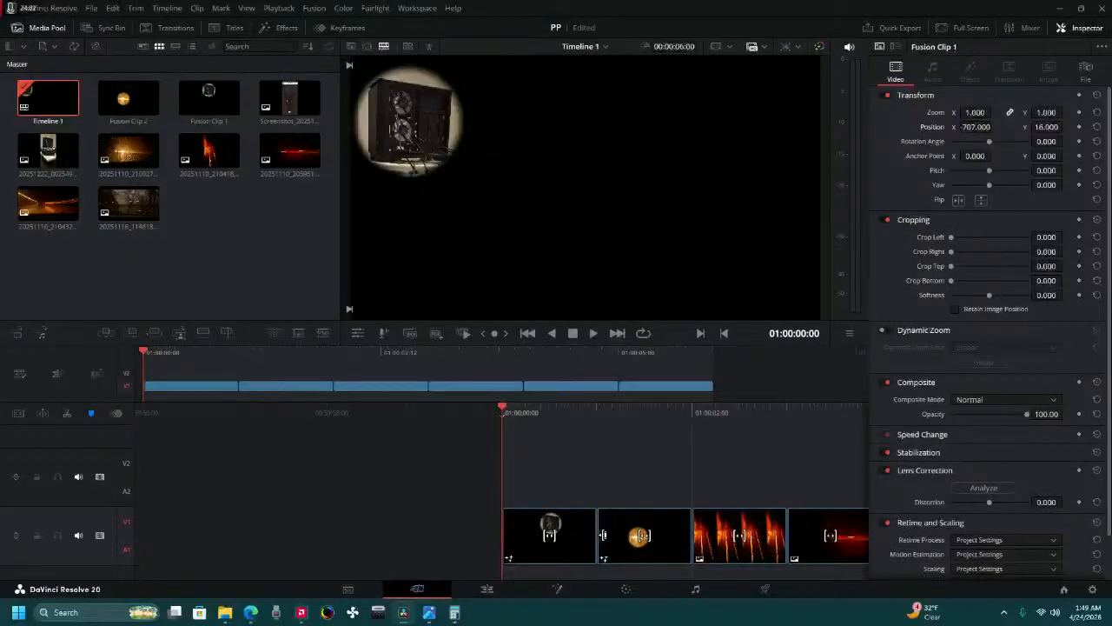
pyautogui.moveTo(519, 545); pyautogui.dragTo(532, 488)
pyautogui.click(620, 549)
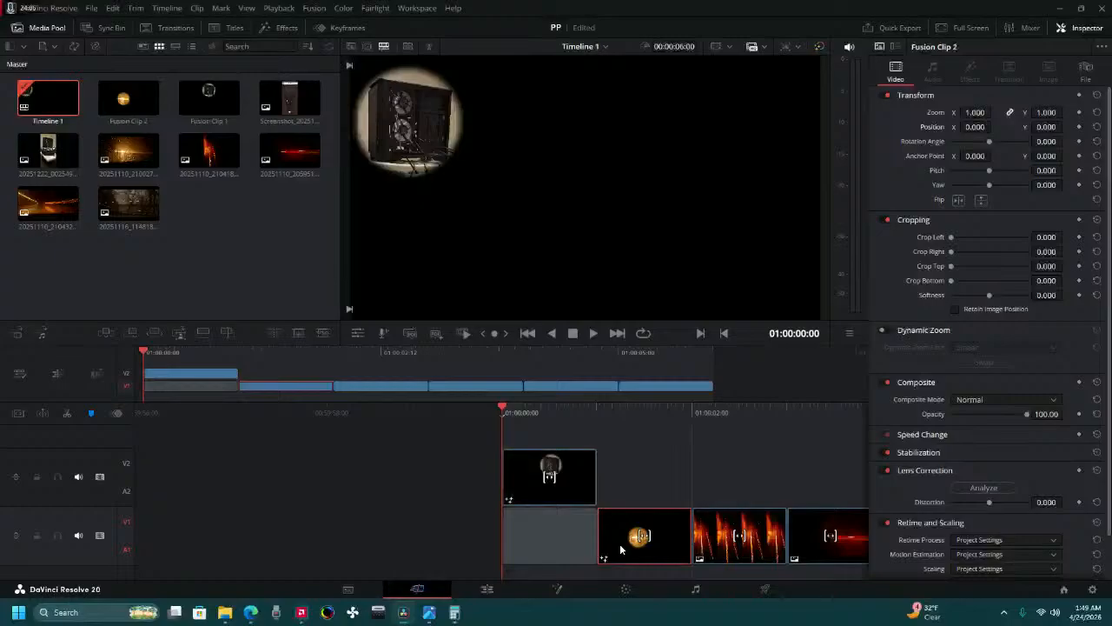
pyautogui.moveTo(620, 549); pyautogui.dragTo(566, 533)
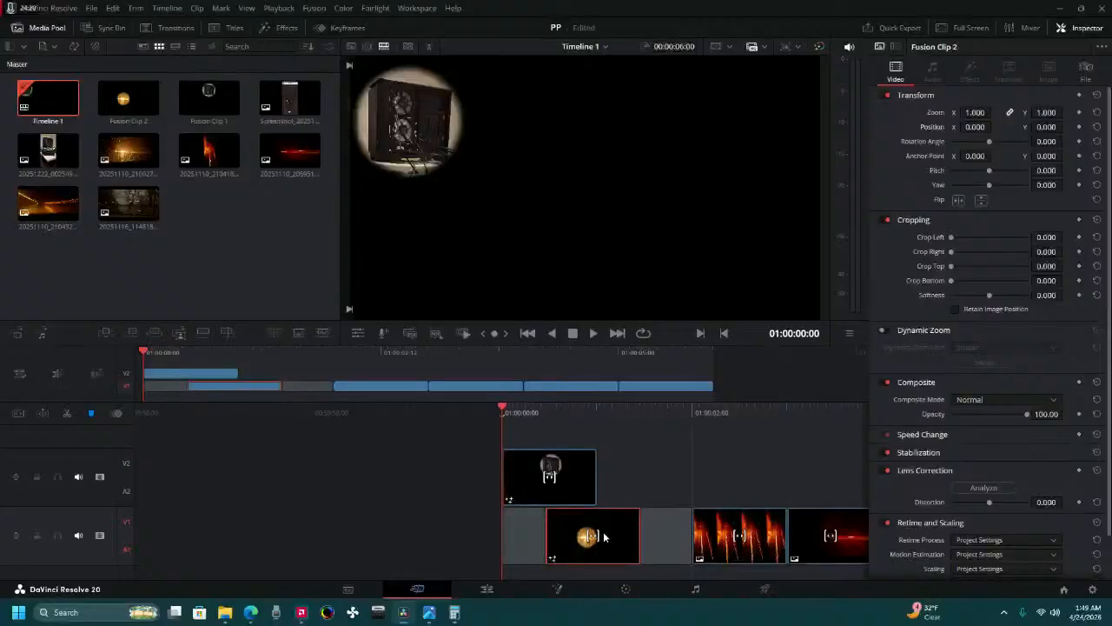
# Play to 01:00:00:22, where both circles overlap in time, and set the amber Fusion clip's position to X -2, Y 279.
pyautogui.click(594, 333)
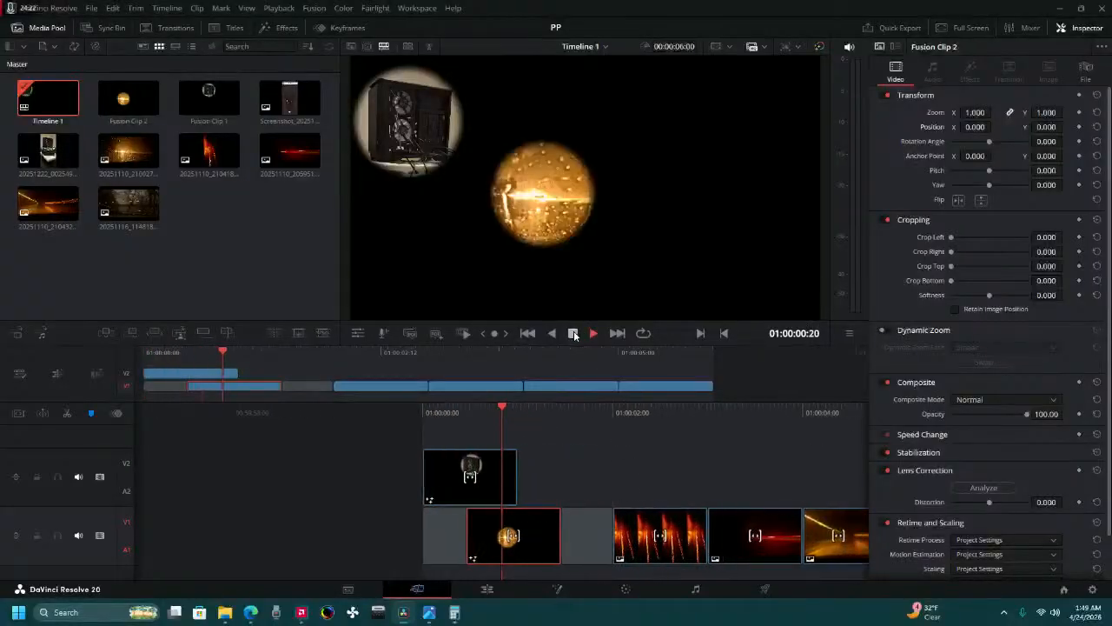
pyautogui.click(573, 334)
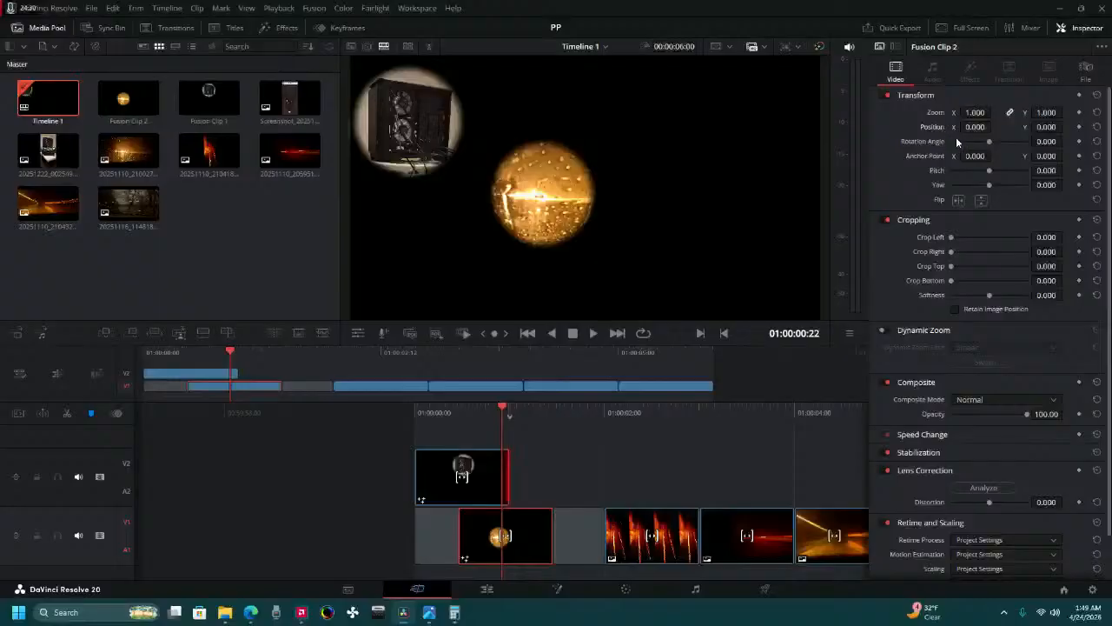
pyautogui.moveTo(976, 127)
pyautogui.mouseDown()
pyautogui.moveTo(1031, 127)
pyautogui.moveTo(974, 127)
pyautogui.mouseUp()
pyautogui.moveTo(1049, 128); pyautogui.dragTo(1066, 127)
pyautogui.moveTo(1046, 127)
pyautogui.mouseDown()
pyautogui.moveTo(1060, 126)
pyautogui.moveTo(1050, 126)
pyautogui.mouseUp()
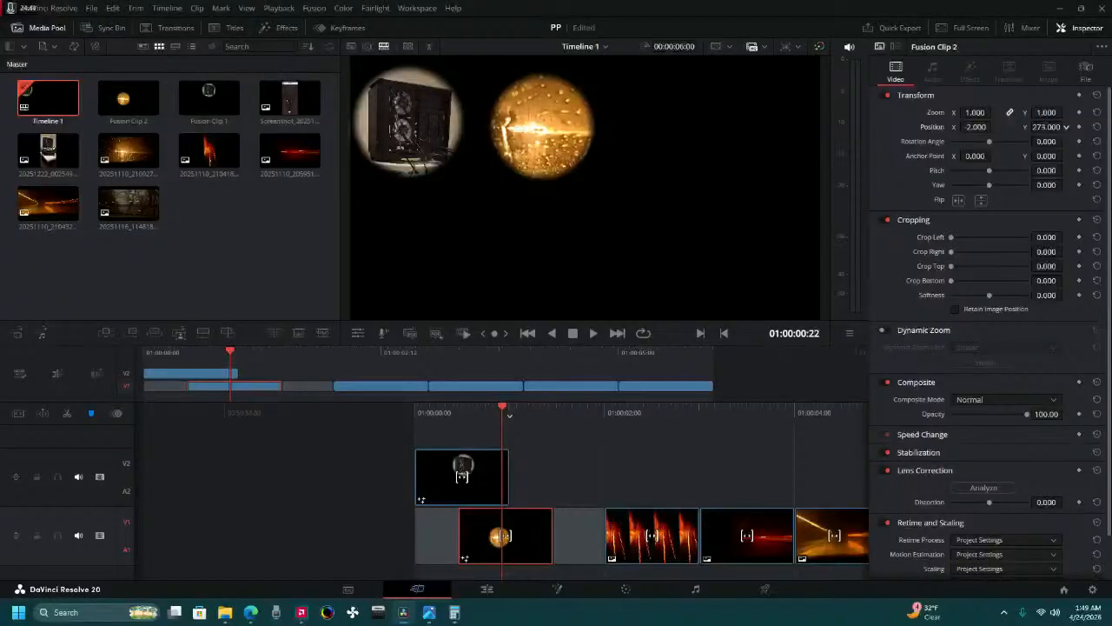
pyautogui.moveTo(1048, 127); pyautogui.dragTo(1053, 127)
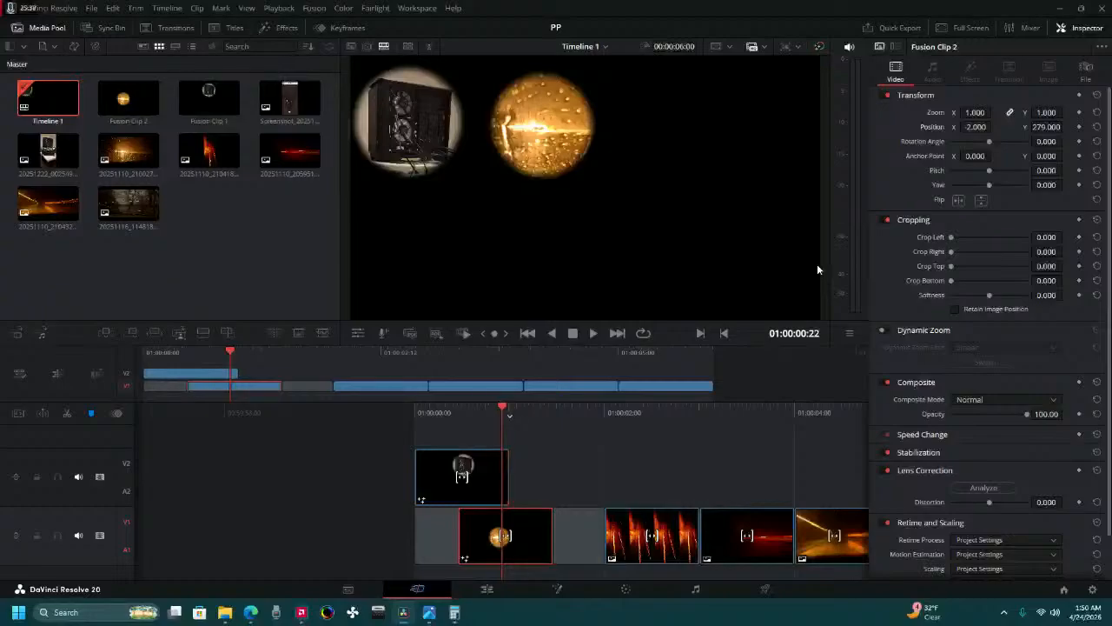
# Play the sequence from near its start to review both circles, and park the playhead at 01:00:01:08 over the amber clip.
pyautogui.click(435, 415)
pyautogui.click(593, 332)
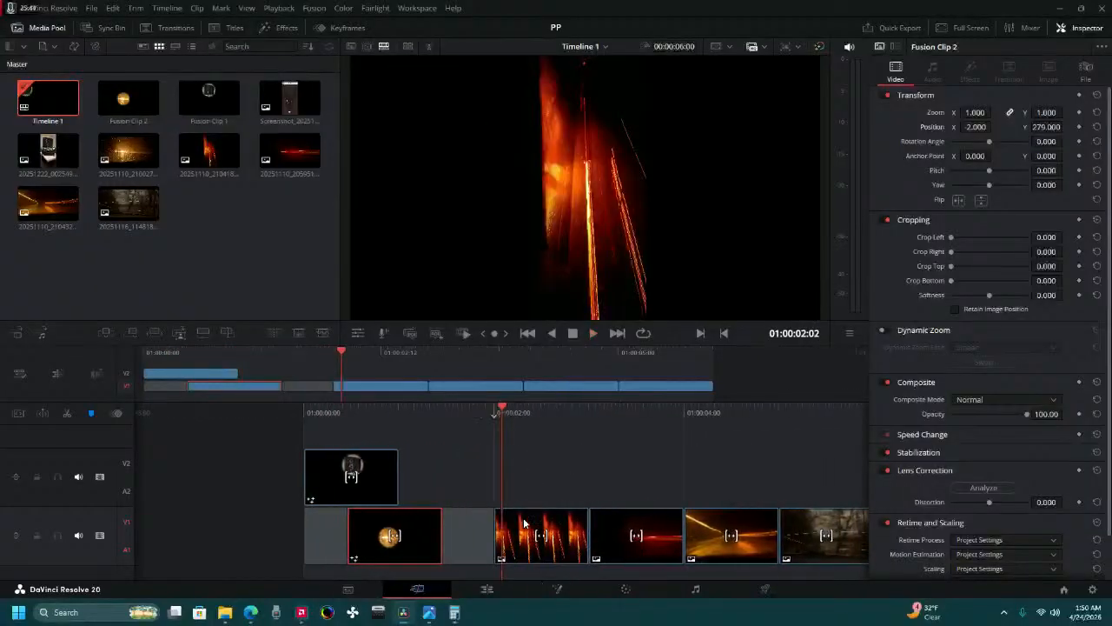
pyautogui.press('space')
pyautogui.moveTo(444, 412); pyautogui.dragTo(516, 418)
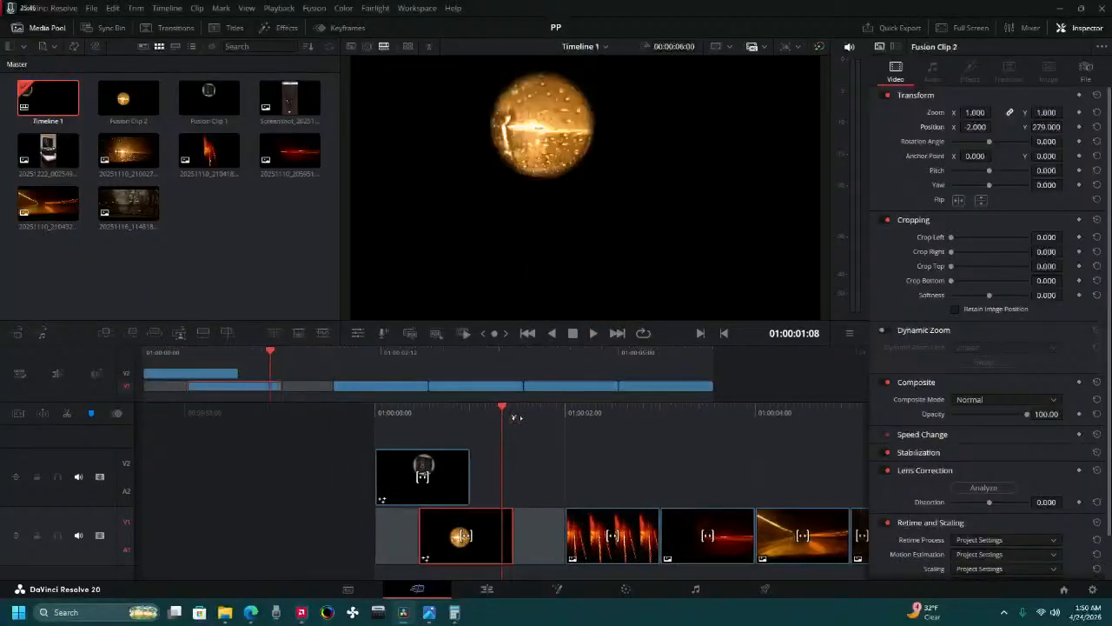
# Try staggering the remaining unmasked photos alternately across Video 2 and Video 1, directly behind the two Fusion clips.
pyautogui.click(586, 521)
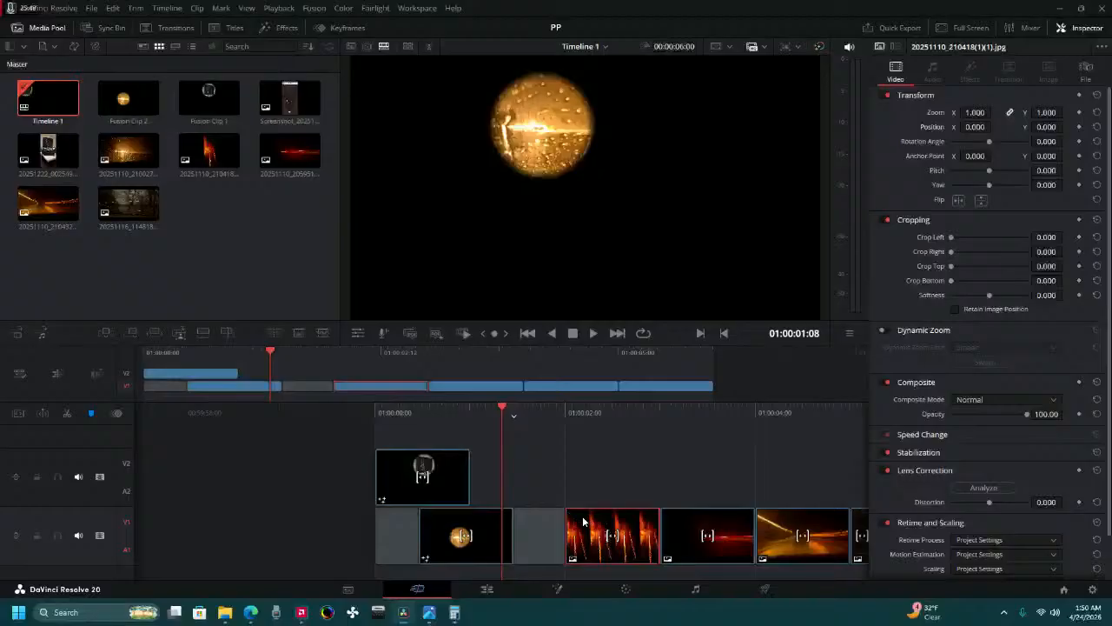
pyautogui.press('v')
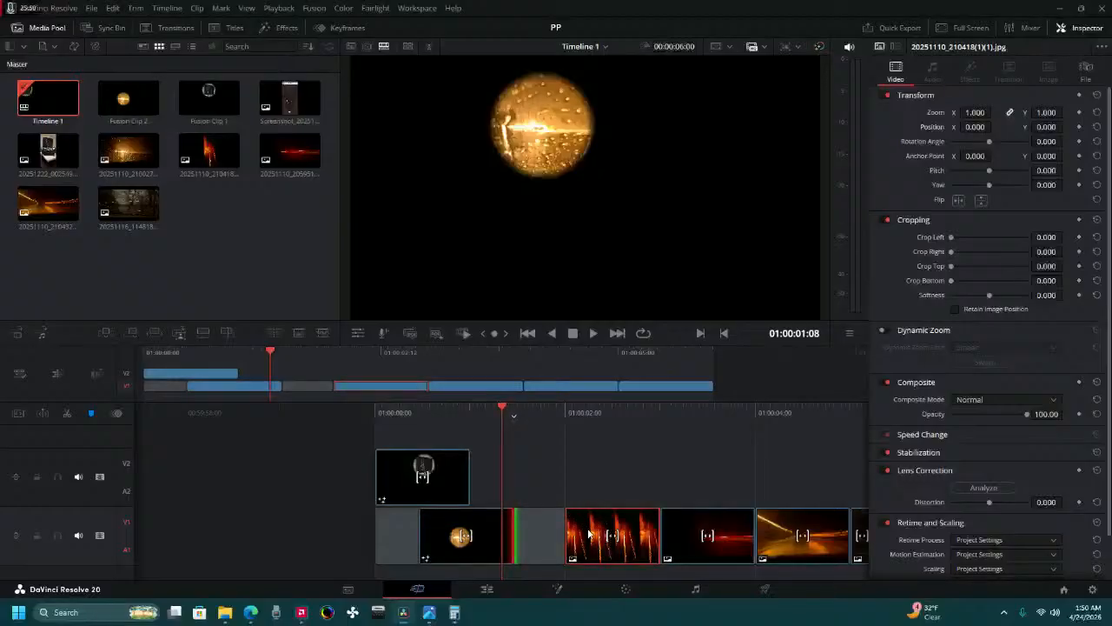
pyautogui.moveTo(594, 543); pyautogui.dragTo(499, 469)
pyautogui.click(674, 531)
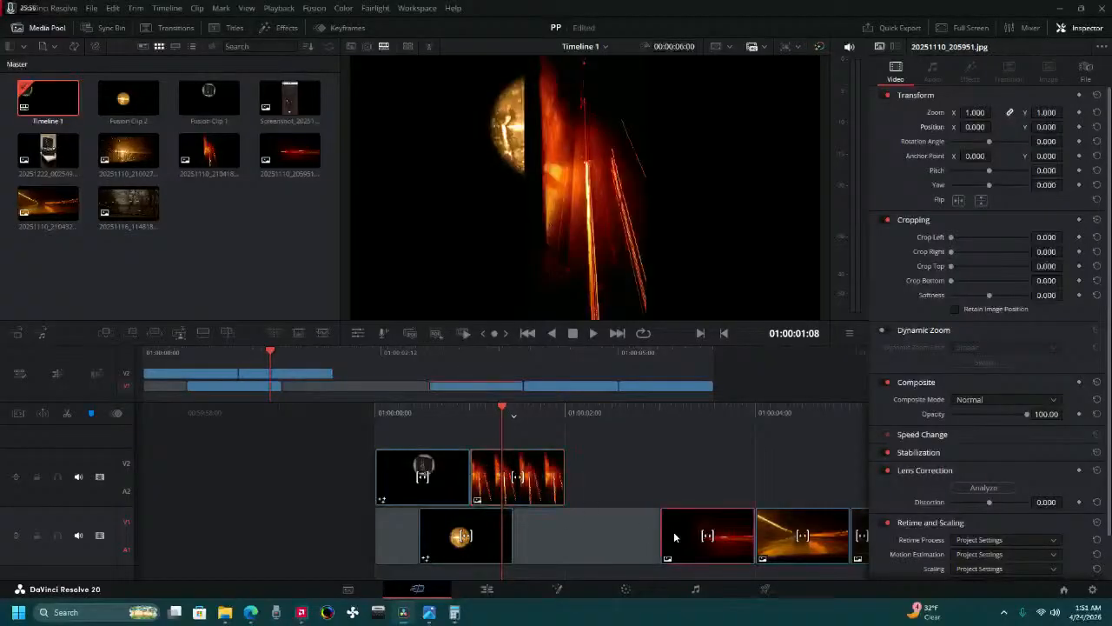
pyautogui.moveTo(674, 531); pyautogui.dragTo(555, 533)
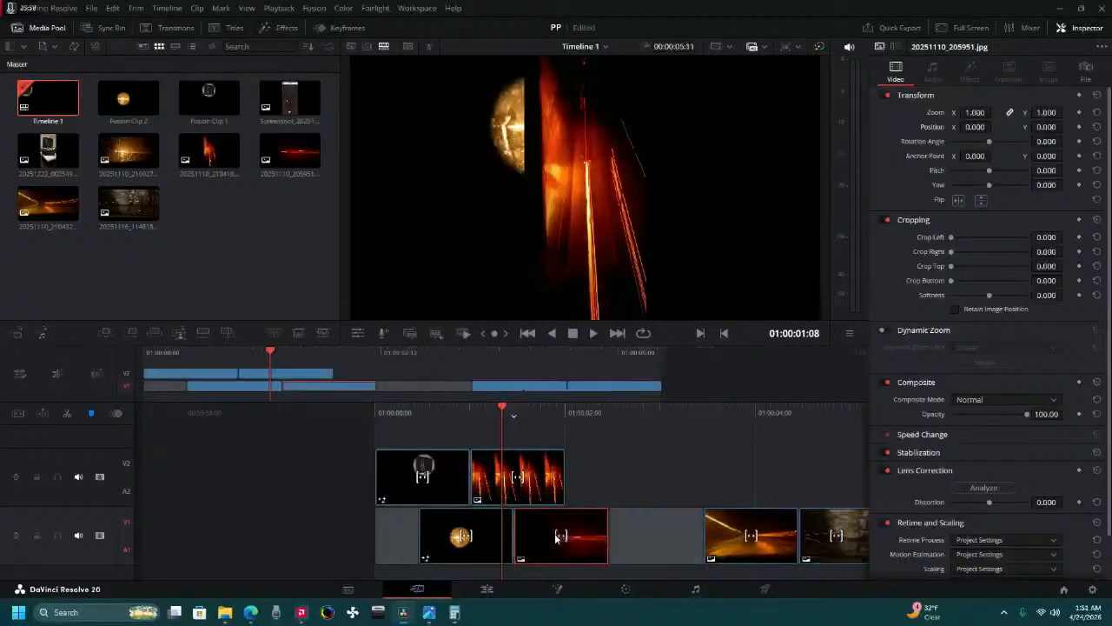
pyautogui.moveTo(721, 537); pyautogui.dragTo(620, 483)
# Undo the recent moves of the unmasked photos.
pyautogui.hotkey('ctrl', 'z')
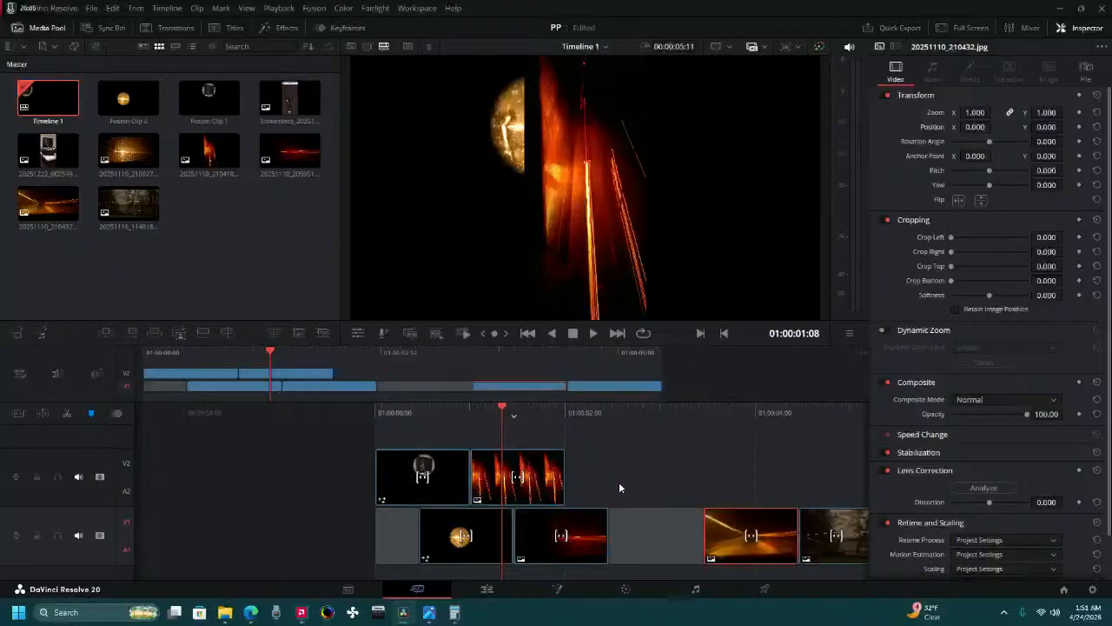
pyautogui.hotkey('ctrl', 'z')
pyautogui.hotkey('ctrl', 'z')
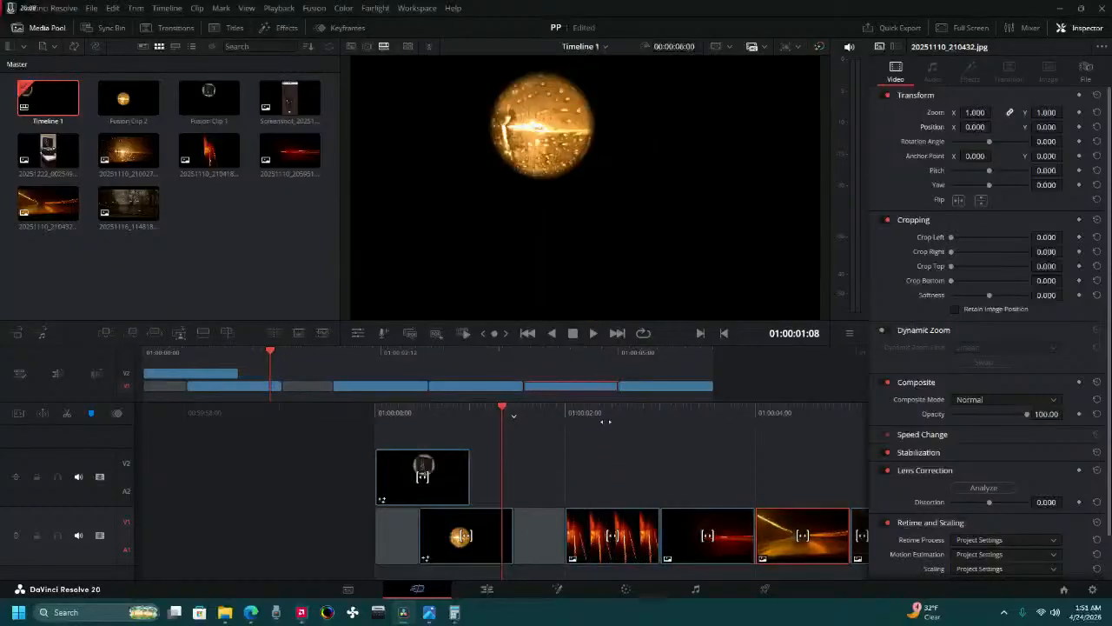
# Park at 01:00:02:08 over the red light-streak photo and, on the Color page, add a connected alpha output and a circular window.
pyautogui.click(605, 420)
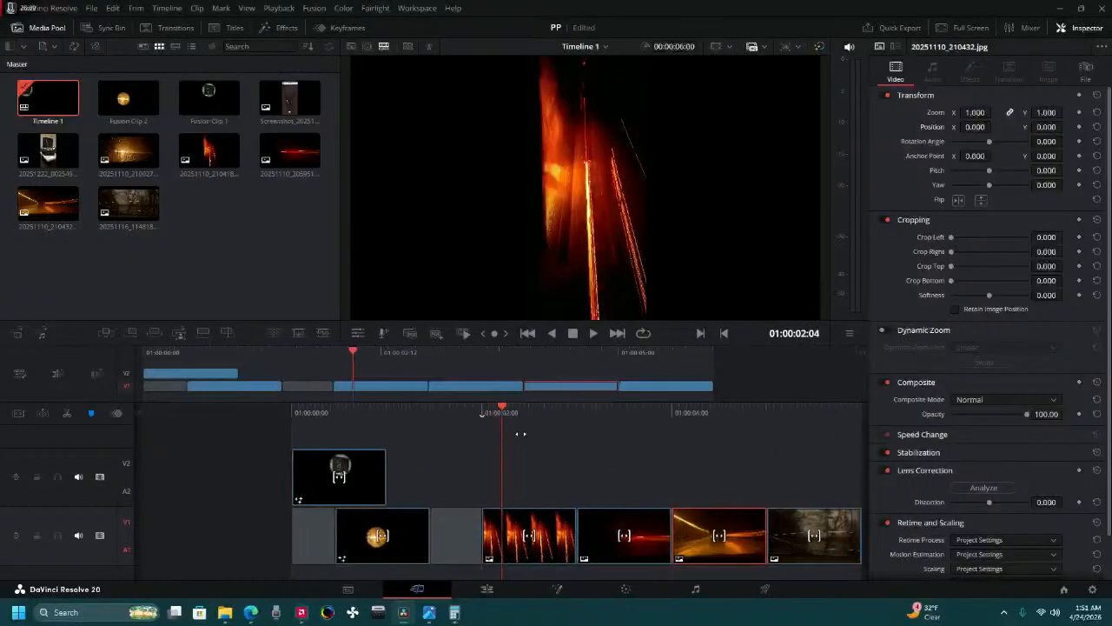
pyautogui.click(626, 589)
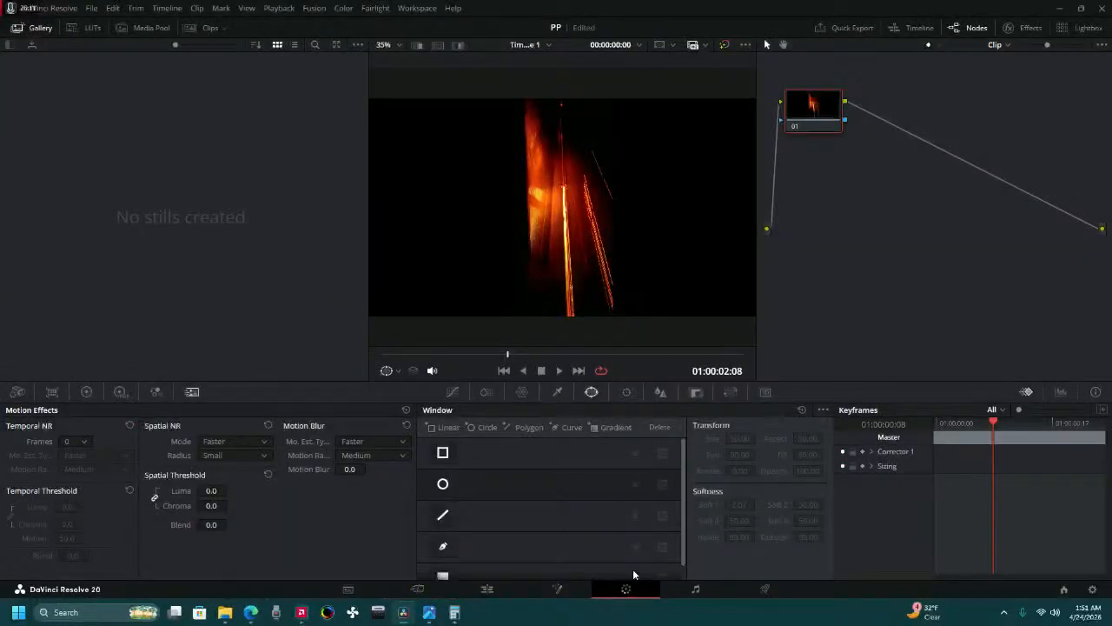
pyautogui.rightClick(928, 222)
pyautogui.click(1003, 292)
pyautogui.moveTo(848, 125); pyautogui.dragTo(1101, 252)
pyautogui.click(442, 484)
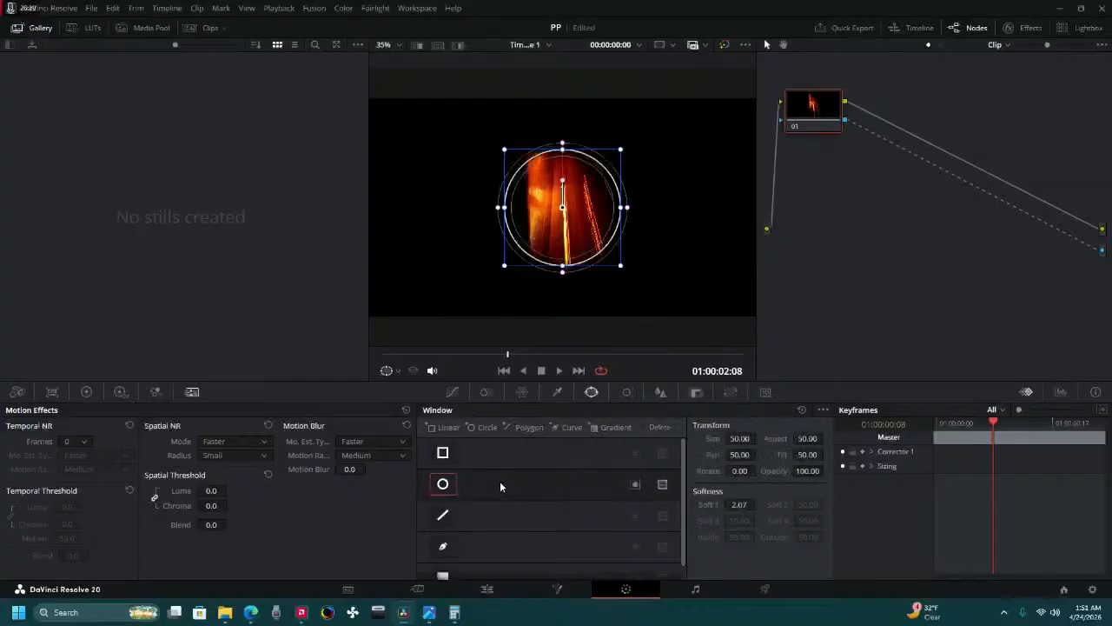
# Reopen the Sticky Notes note for the saved values and set the red light-streak photo's circular window size to 35.
pyautogui.click(731, 438)
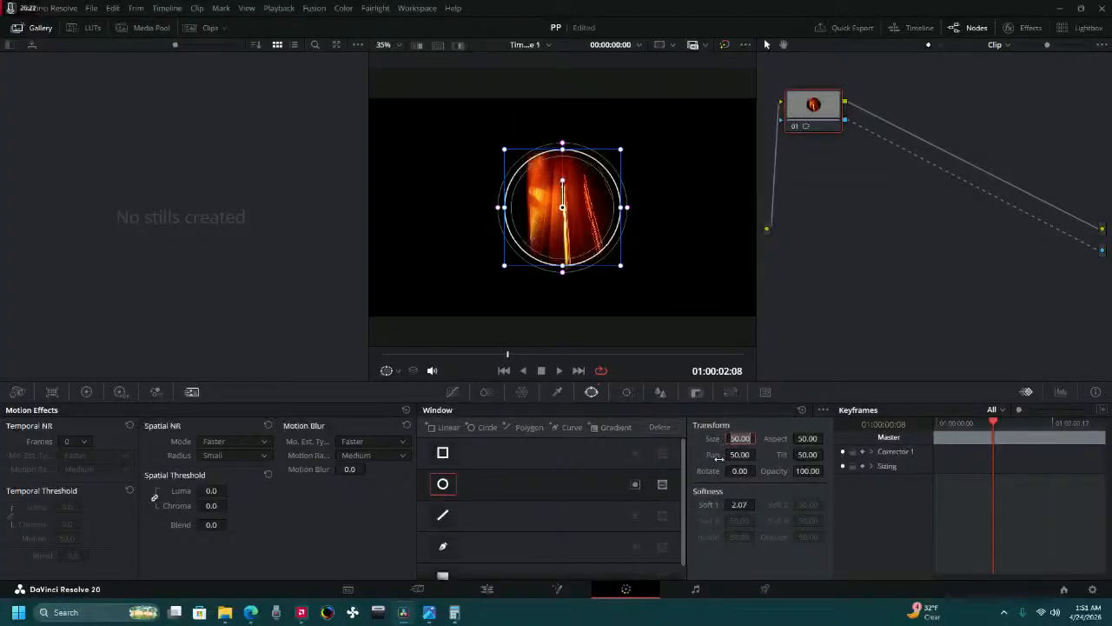
pyautogui.write('3')
pyautogui.hotkey('alt', 'Tab')
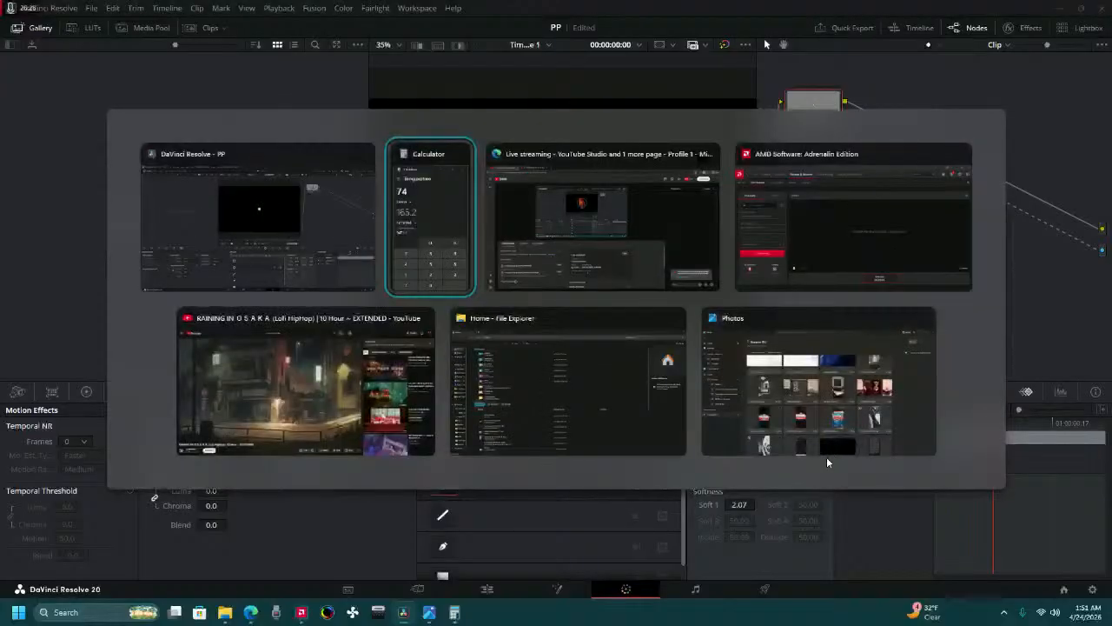
pyautogui.press('super')
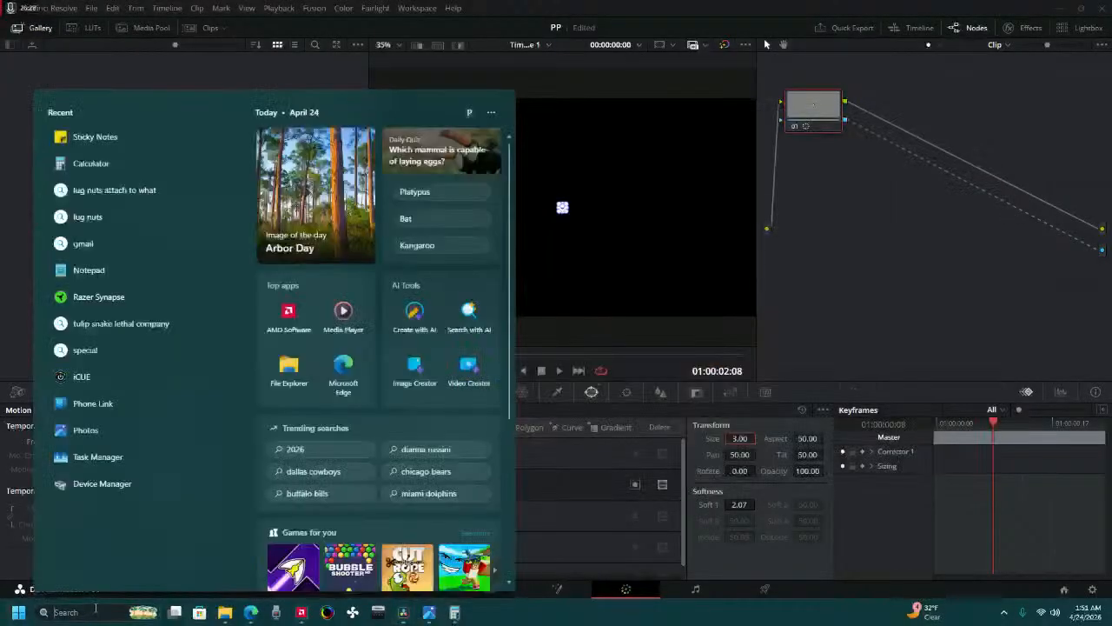
pyautogui.click(86, 138)
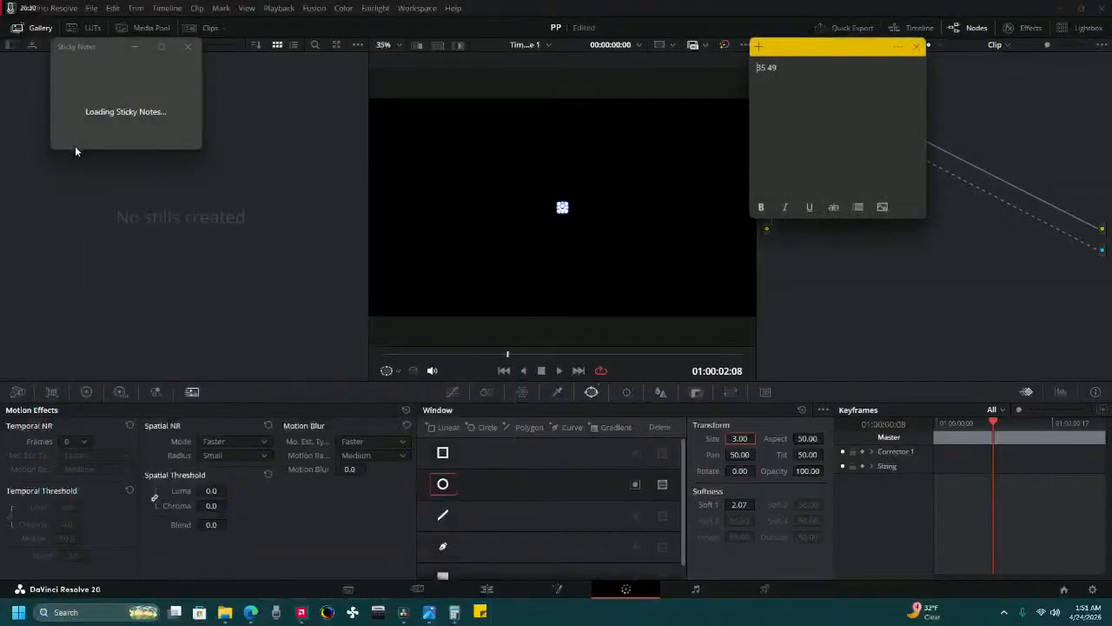
pyautogui.click(743, 443)
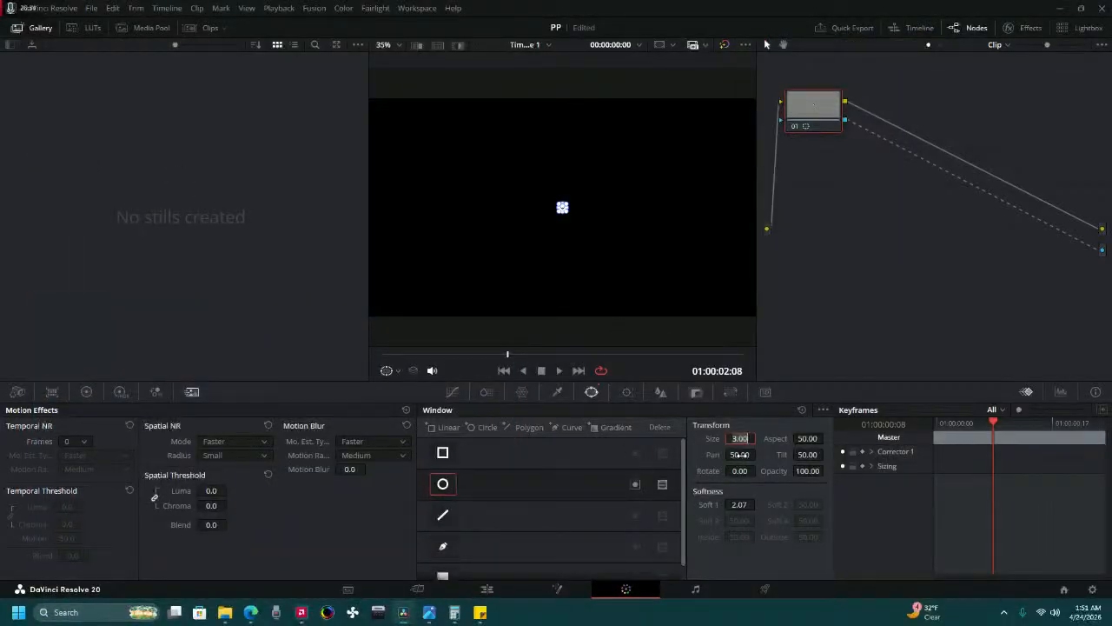
pyautogui.write('3')
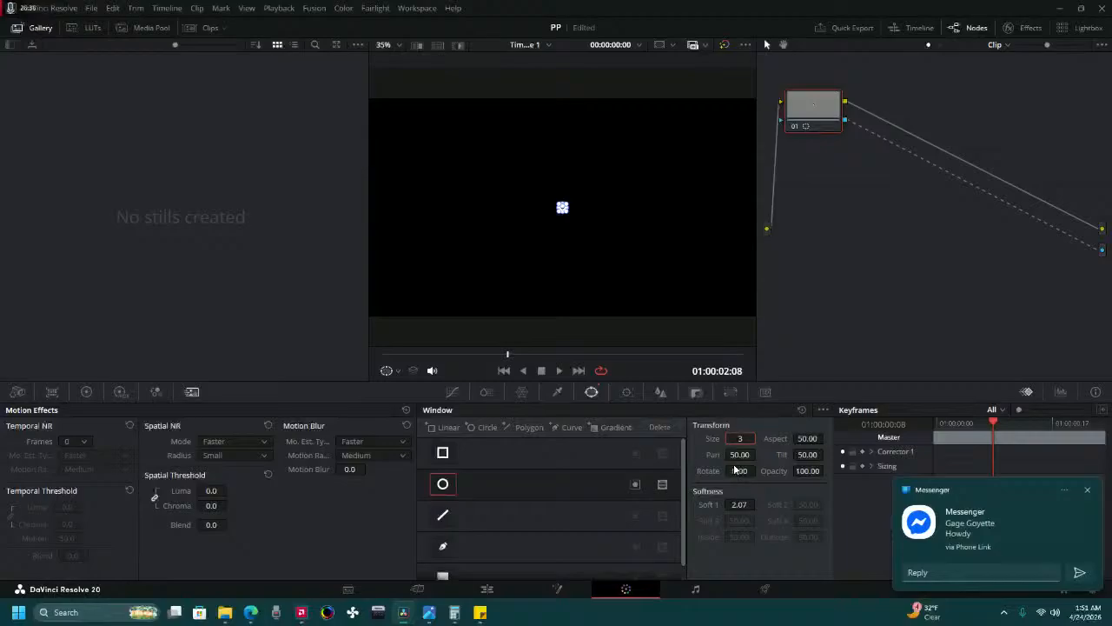
pyautogui.write('5')
# Enter a short reply in the incoming Messenger notification and dismiss it.
pyautogui.click(989, 571)
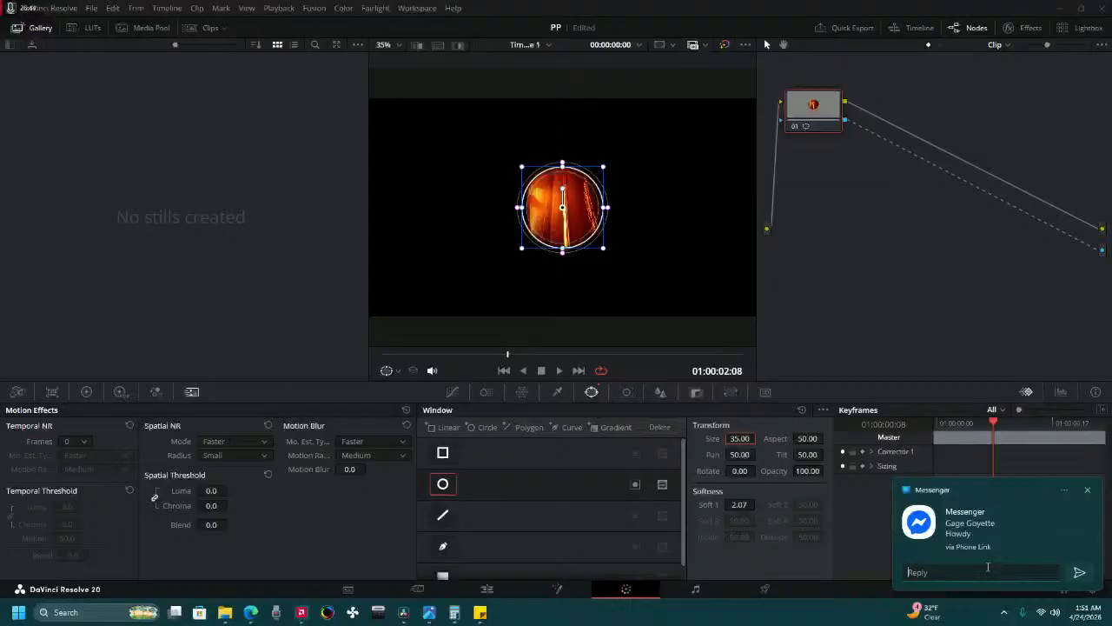
pyautogui.write('mon')
pyautogui.write('ng')
pyautogui.click(1086, 491)
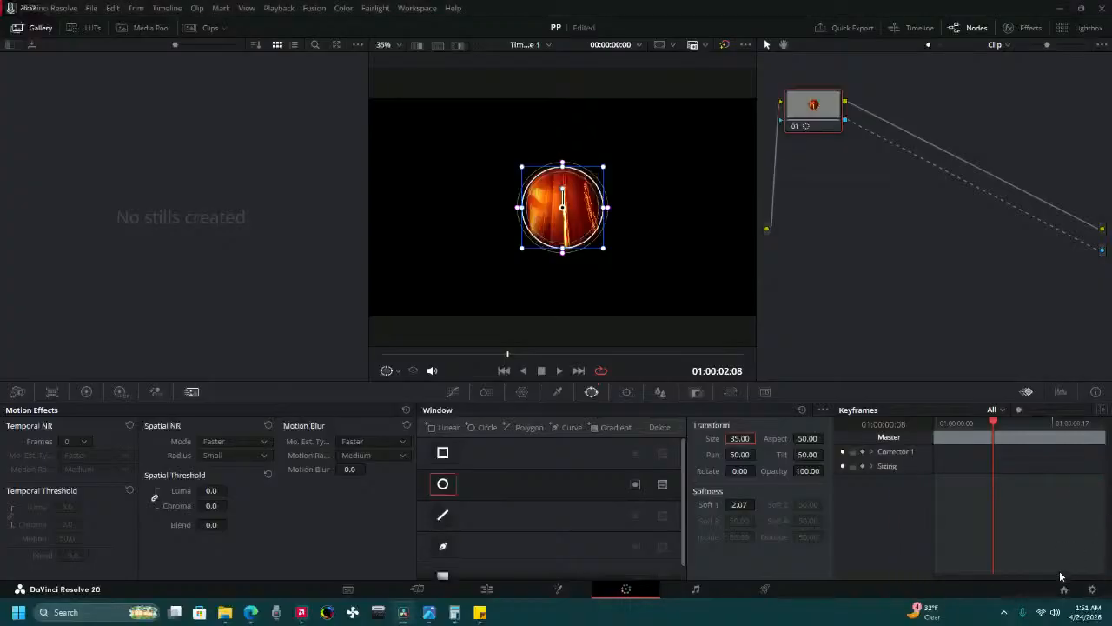
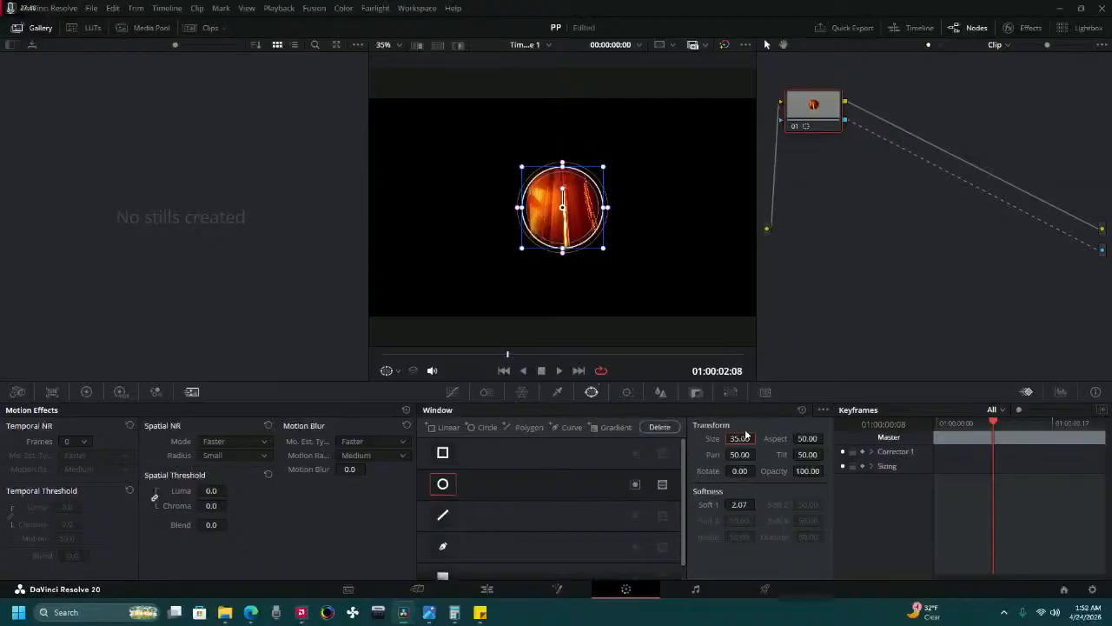
# Set the red light-streak photo's circular window to aspect 49 and move it to pan 51.62, tilt 50.62.
pyautogui.hotkey('alt', 'Tab')
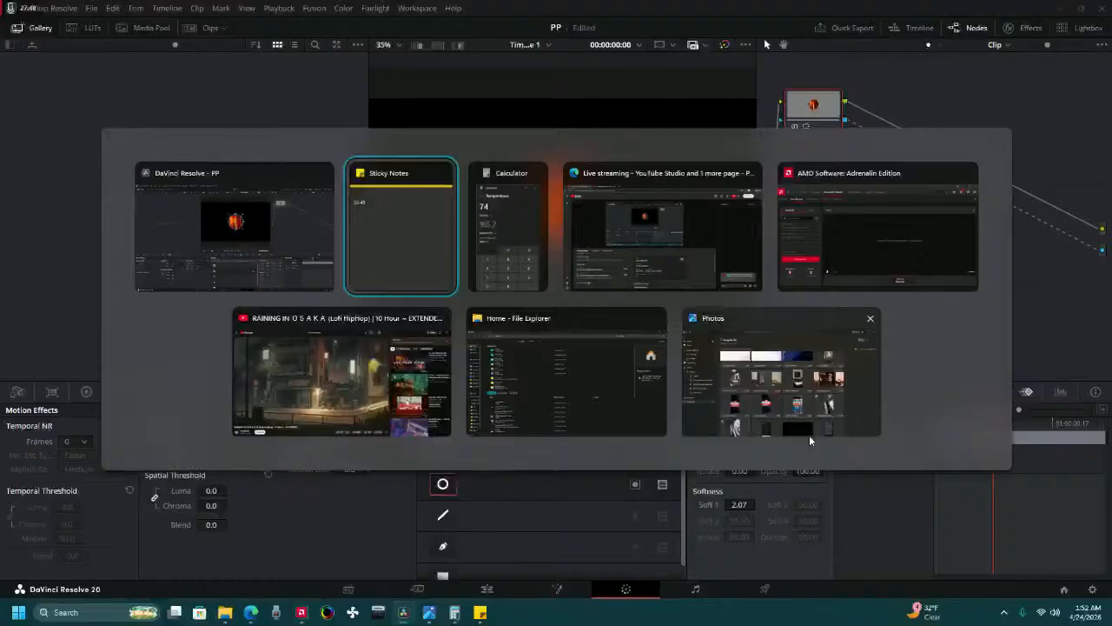
pyautogui.hotkey('alt', 'Tab')
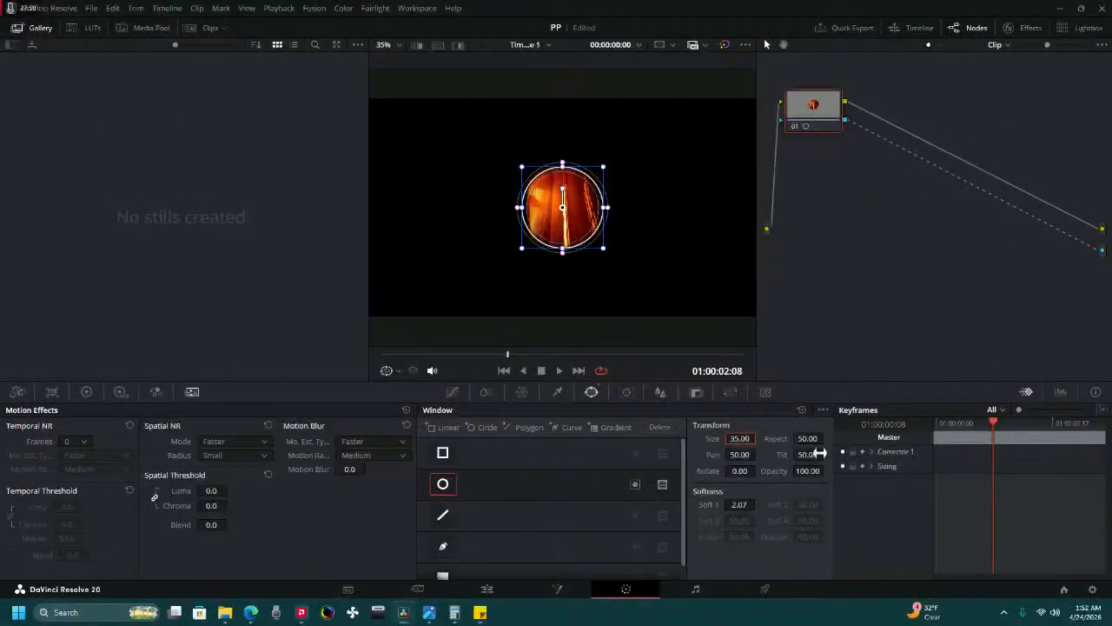
pyautogui.doubleClick(799, 437)
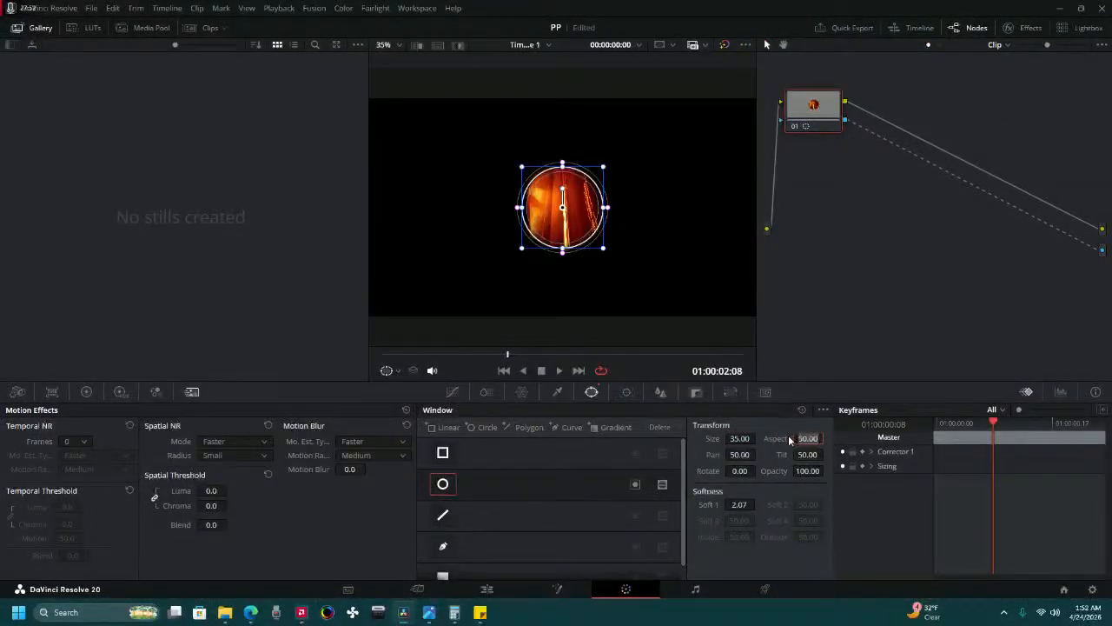
pyautogui.write('65')
pyautogui.press('BackSpace')
pyautogui.write('9')
pyautogui.moveTo(743, 455); pyautogui.dragTo(826, 454)
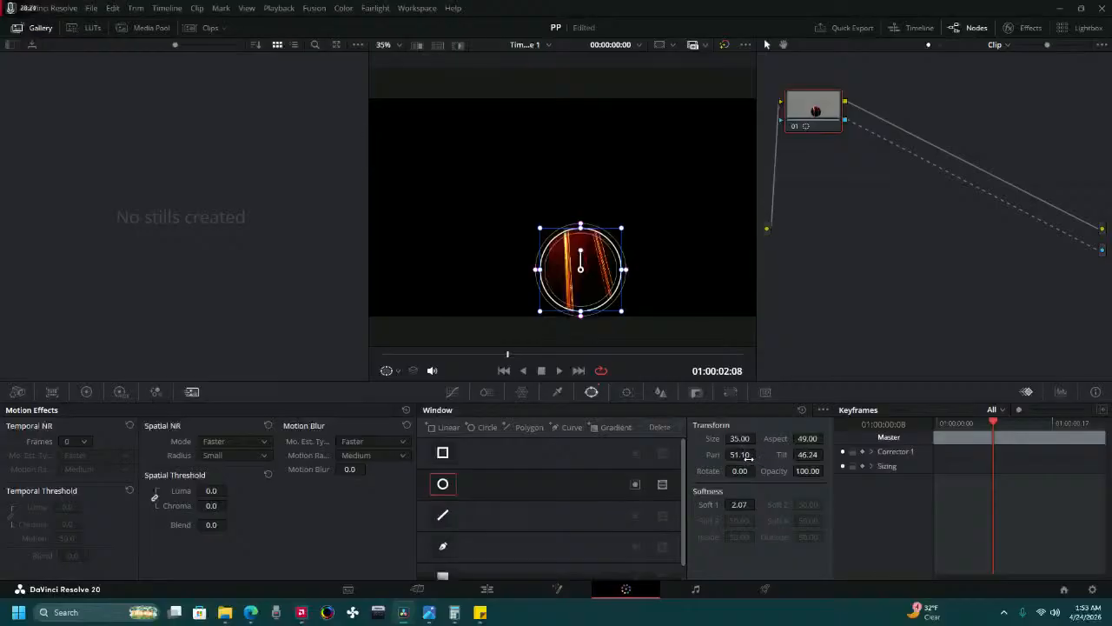
pyautogui.moveTo(745, 454); pyautogui.dragTo(825, 454)
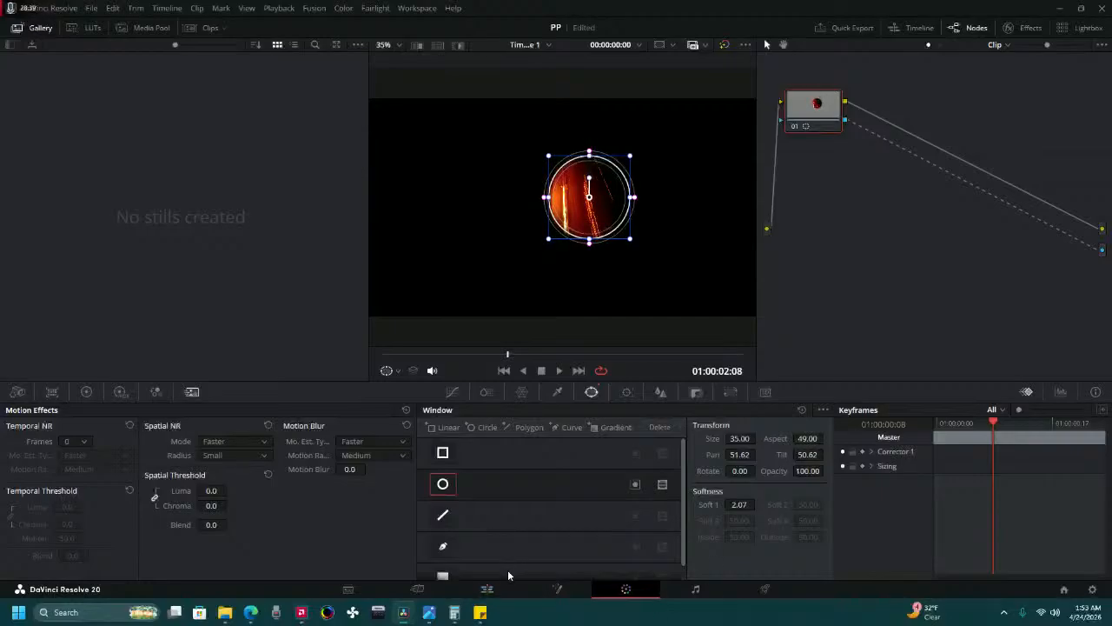
# On the Edit page, convert the red light-streak photo into a Fusion clip and place it directly after Fusion Clip 1 on Video 2.
pyautogui.click(469, 590)
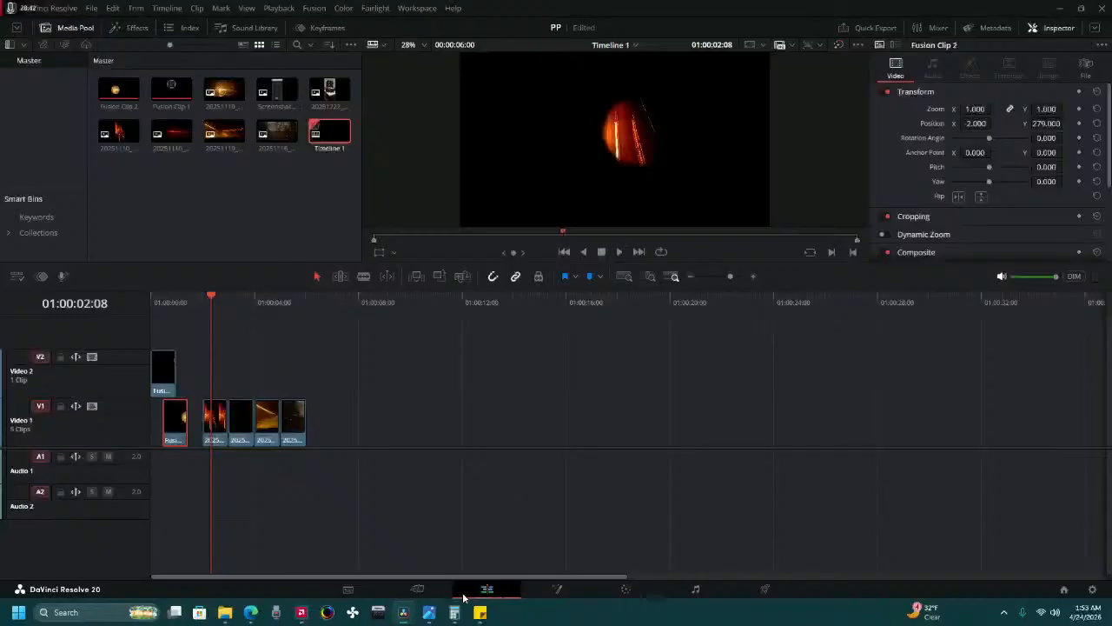
pyautogui.click(216, 426)
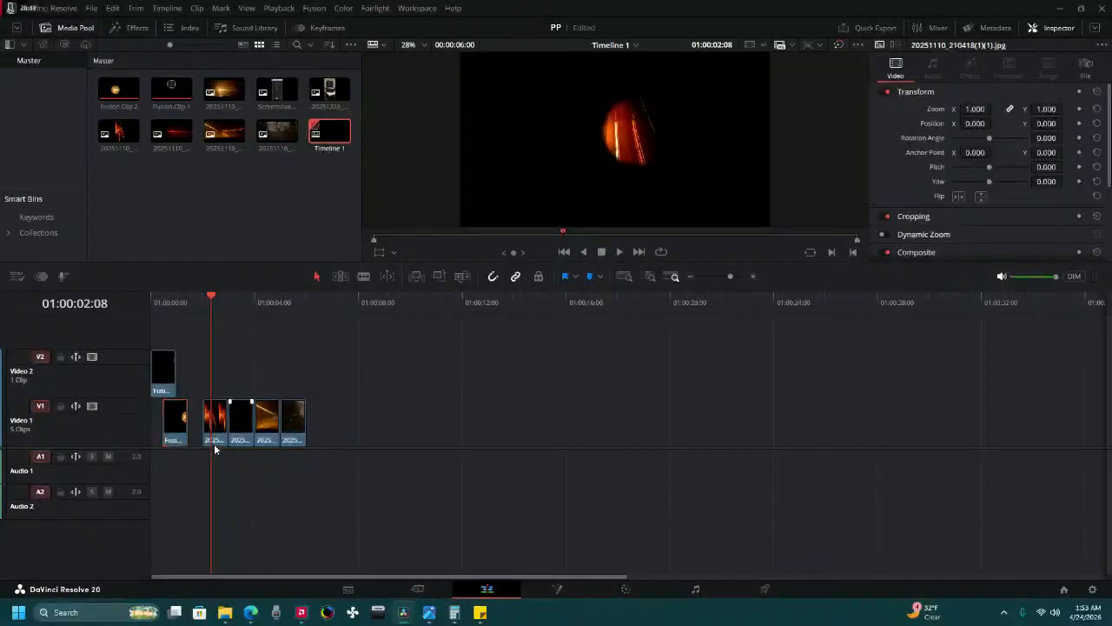
pyautogui.click(213, 430)
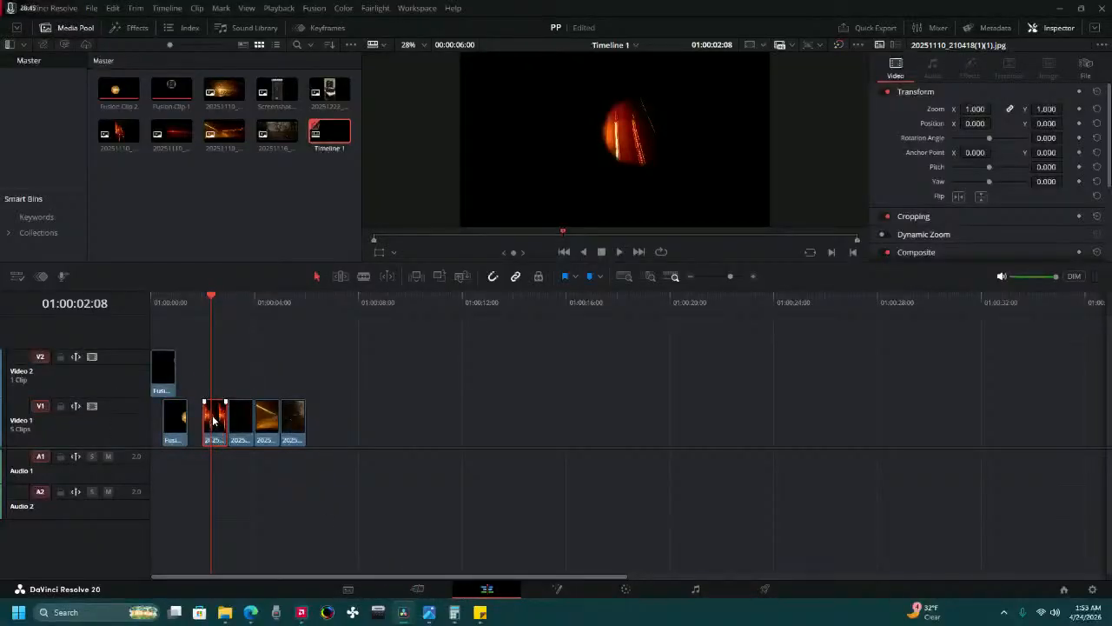
pyautogui.rightClick(213, 419)
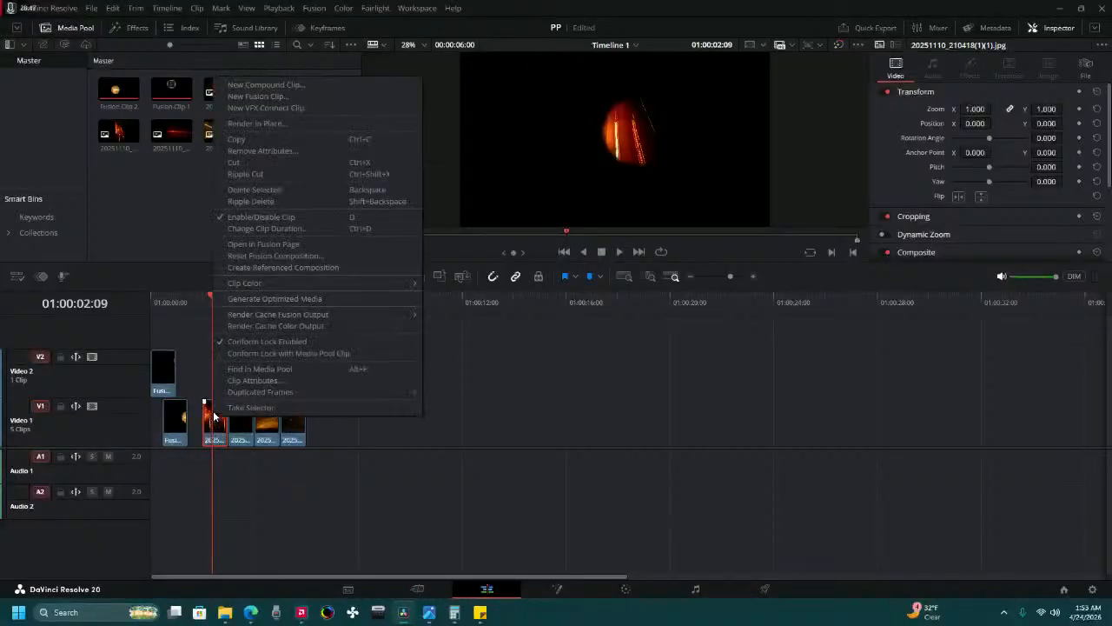
pyautogui.click(264, 97)
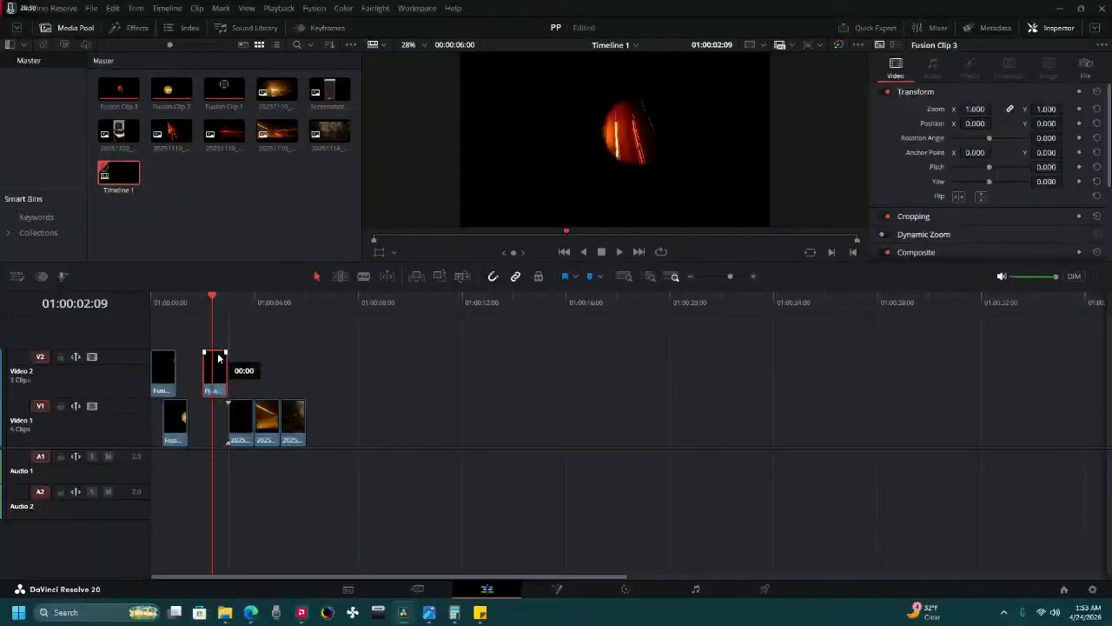
pyautogui.moveTo(218, 358); pyautogui.dragTo(200, 353)
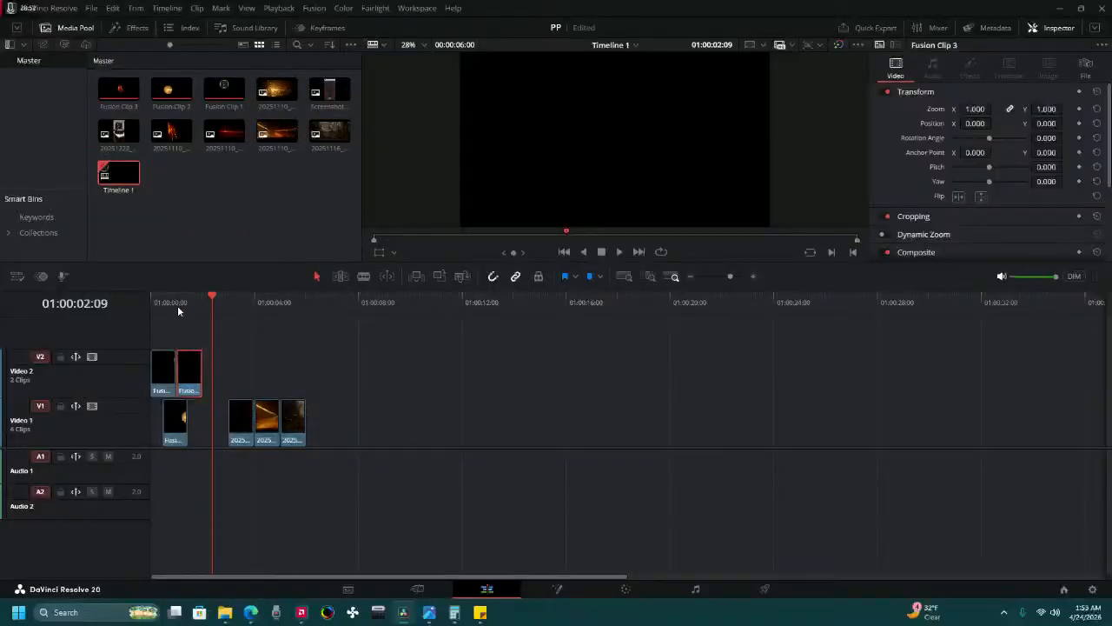
# Play the sequence, park at 01:00:01:00 over the overlapping circles, and set Fusion Clip 3's position to X 190, Y 212.
pyautogui.press('Home')
pyautogui.click(617, 251)
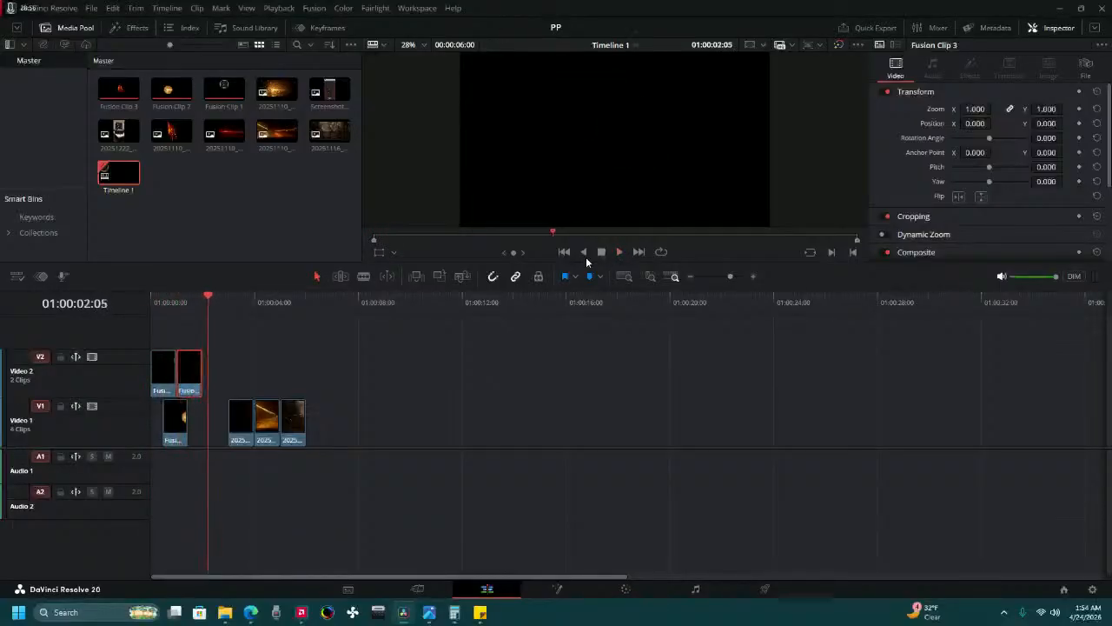
pyautogui.moveTo(260, 301); pyautogui.dragTo(176, 298)
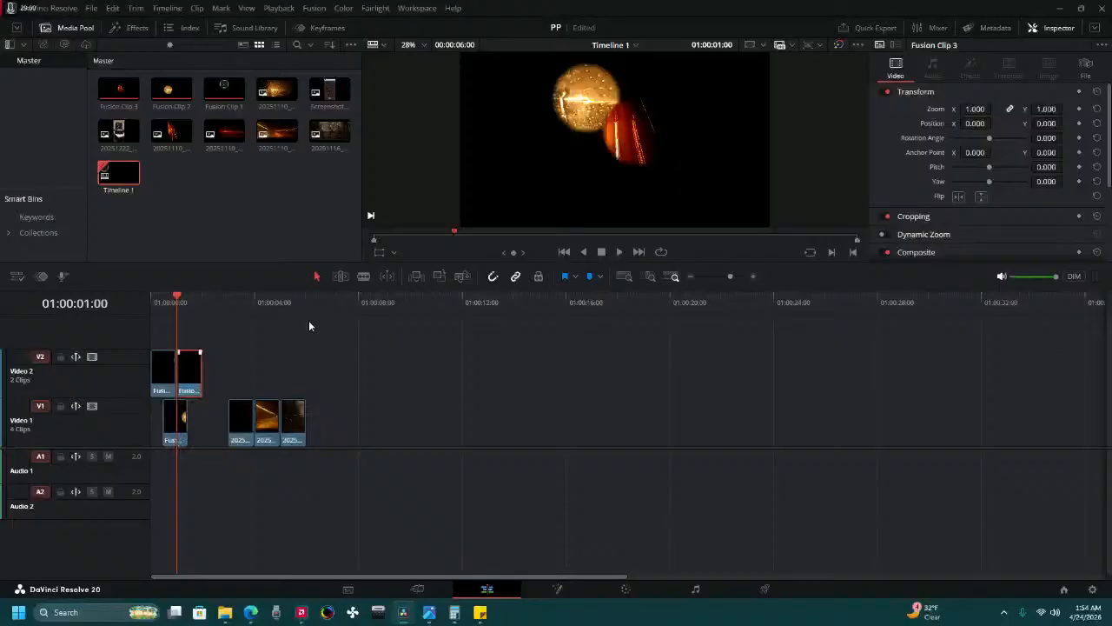
pyautogui.moveTo(975, 123); pyautogui.dragTo(1068, 123)
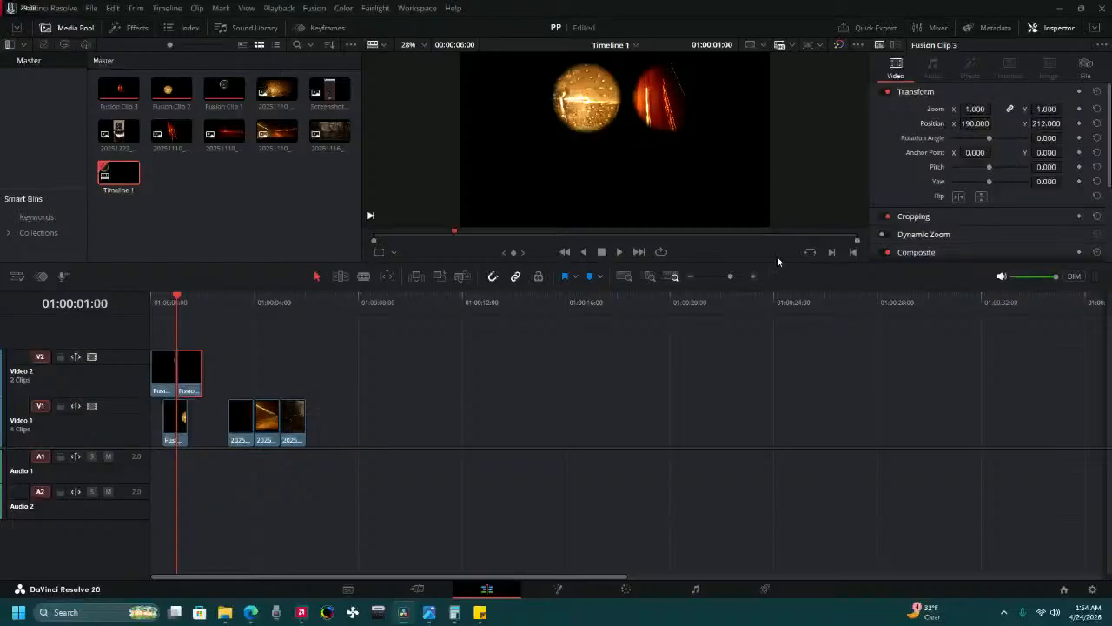
# Play the timeline from the start to check the spacing and timing of the three circles.
pyautogui.moveTo(208, 306); pyautogui.dragTo(158, 301)
pyautogui.click(618, 251)
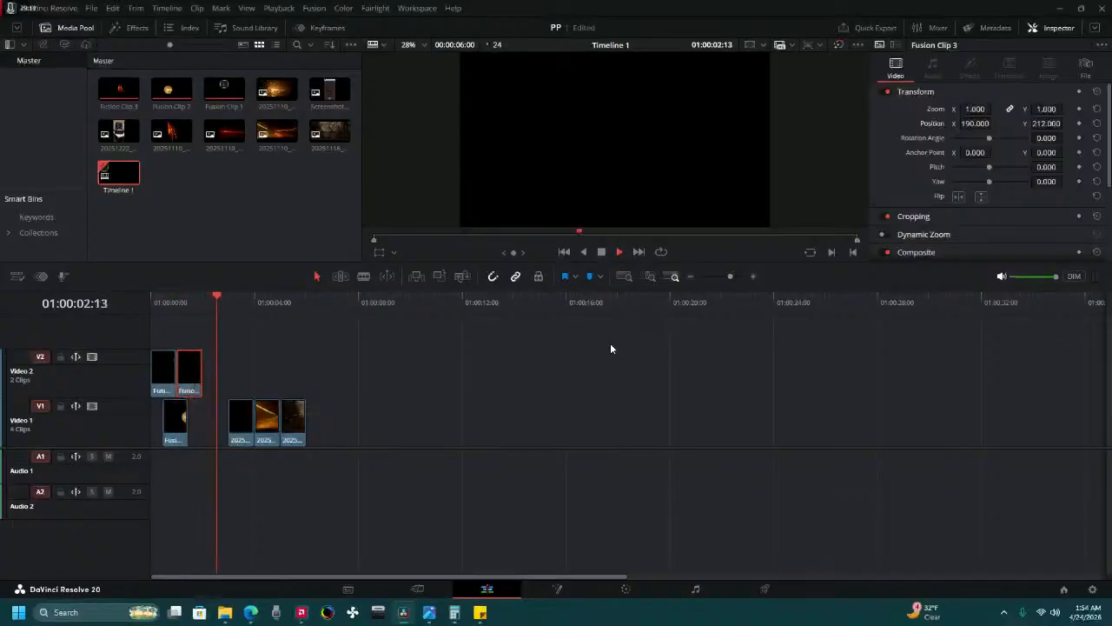
pyautogui.click(607, 255)
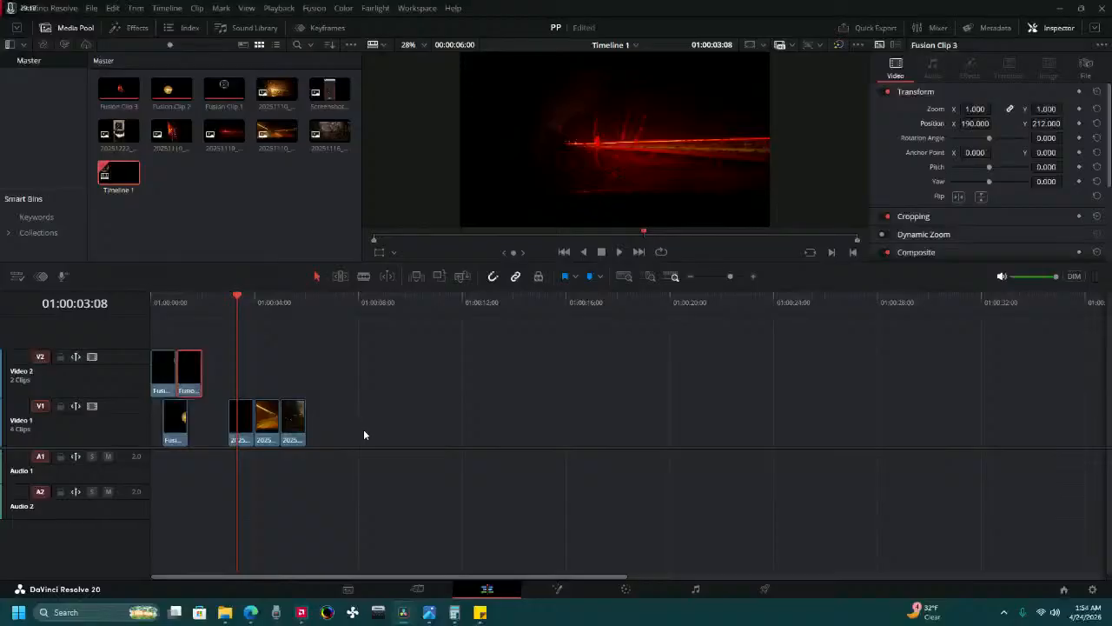
pyautogui.click(150, 308)
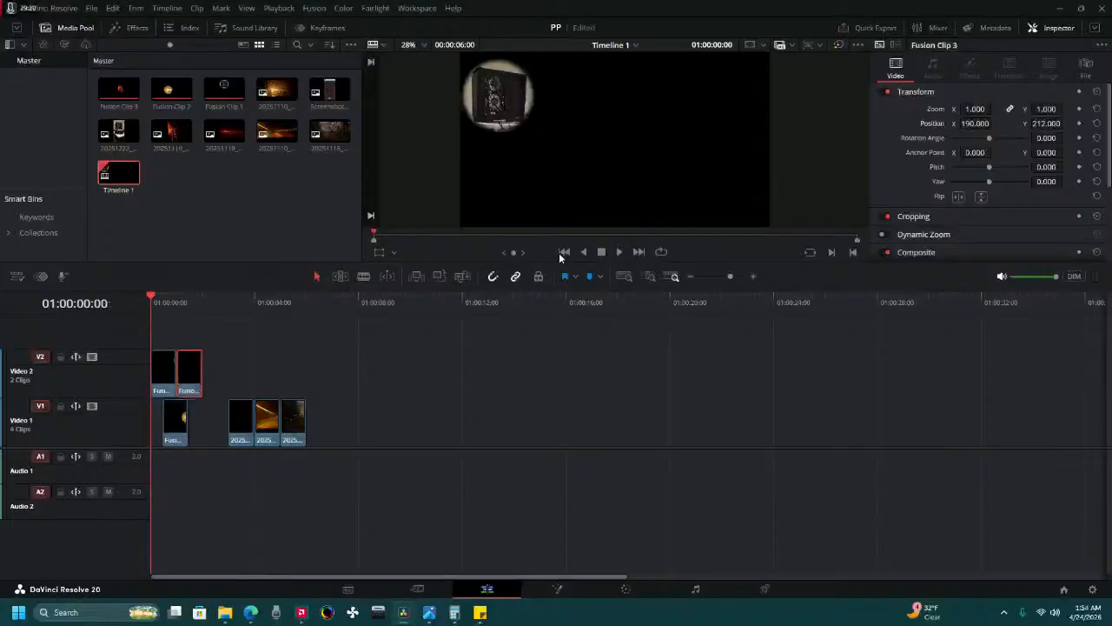
pyautogui.click(621, 252)
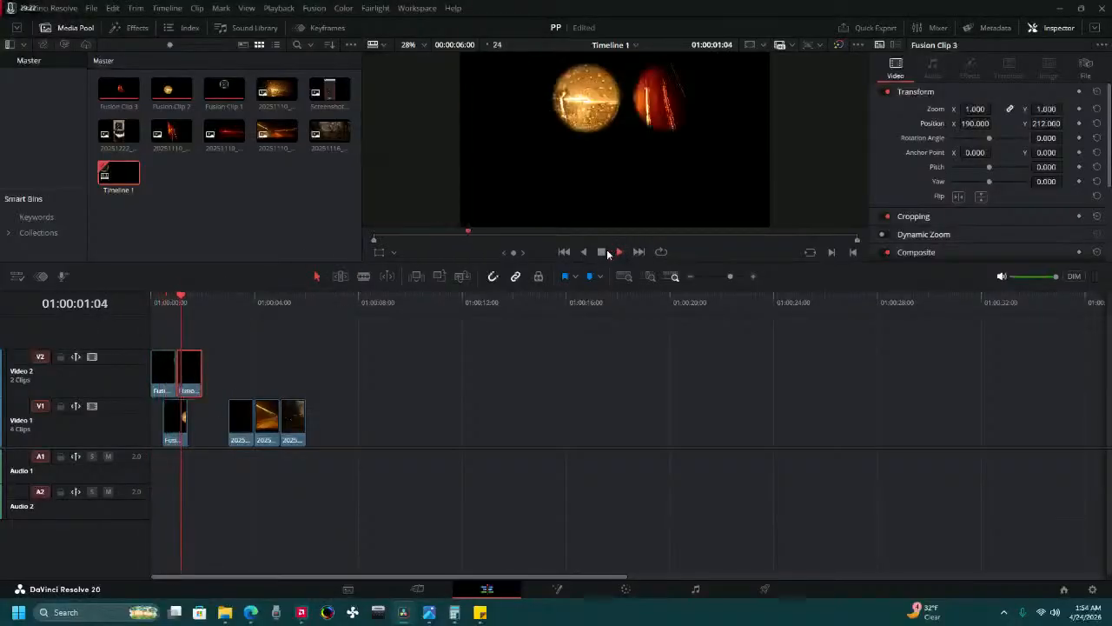
# Turn on the viewer's safe-area overlay with the 1:1 and 9:16 frame guides and the center mark.
pyautogui.click(806, 43)
pyautogui.click(763, 46)
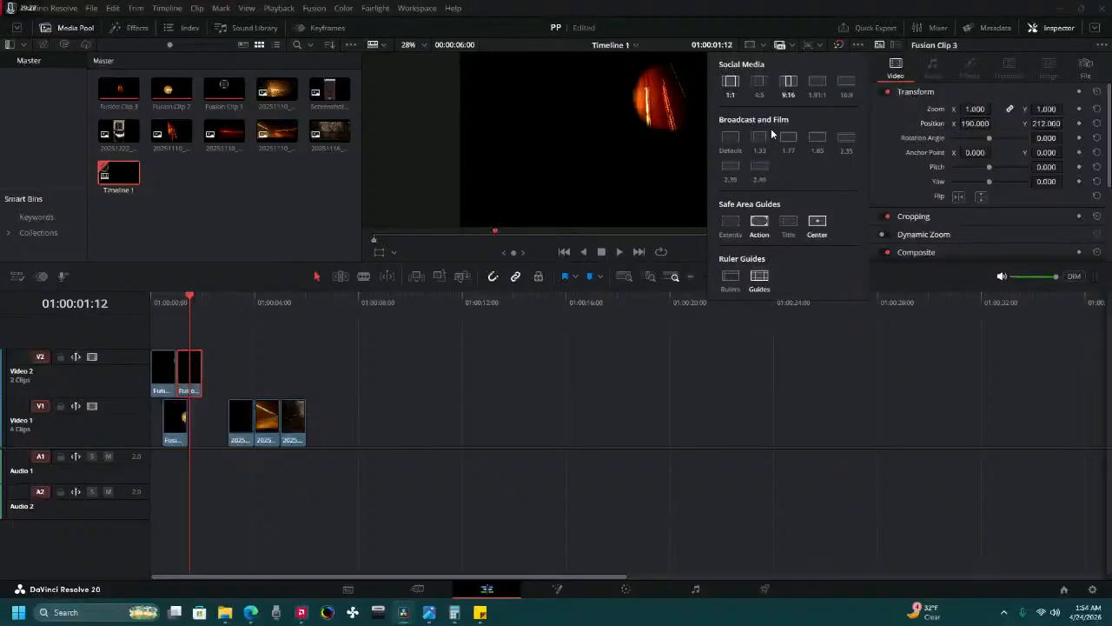
pyautogui.click(754, 42)
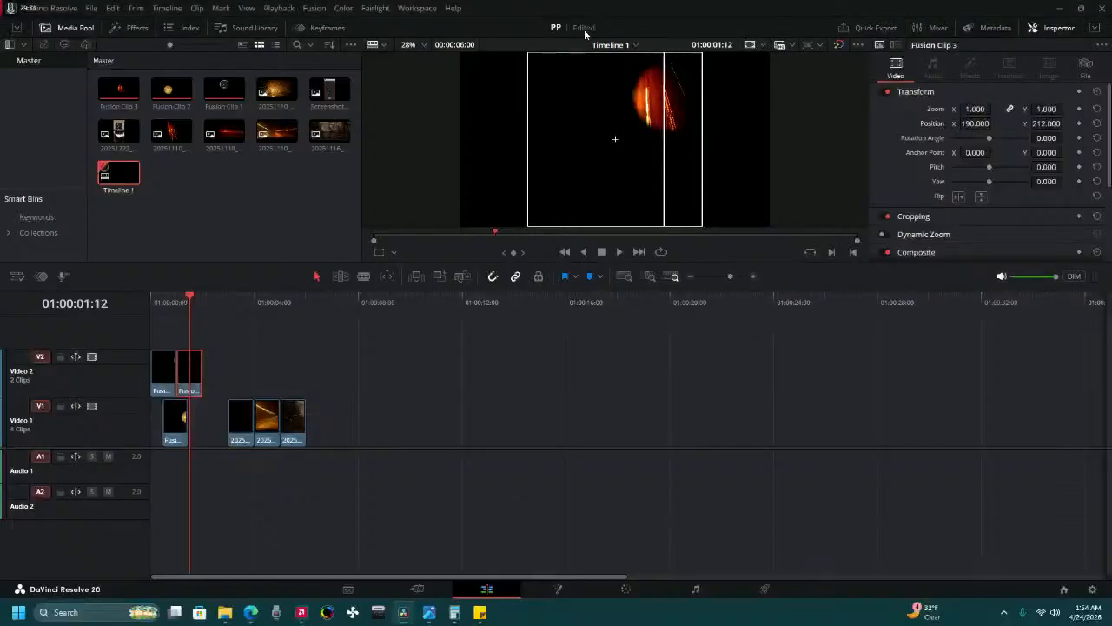
# At the timeline start, set Fusion Clip 1's zoom to 0.5 and position to X -154, Y 281, dismissing the Messenger notification.
pyautogui.moveTo(169, 298); pyautogui.dragTo(152, 295)
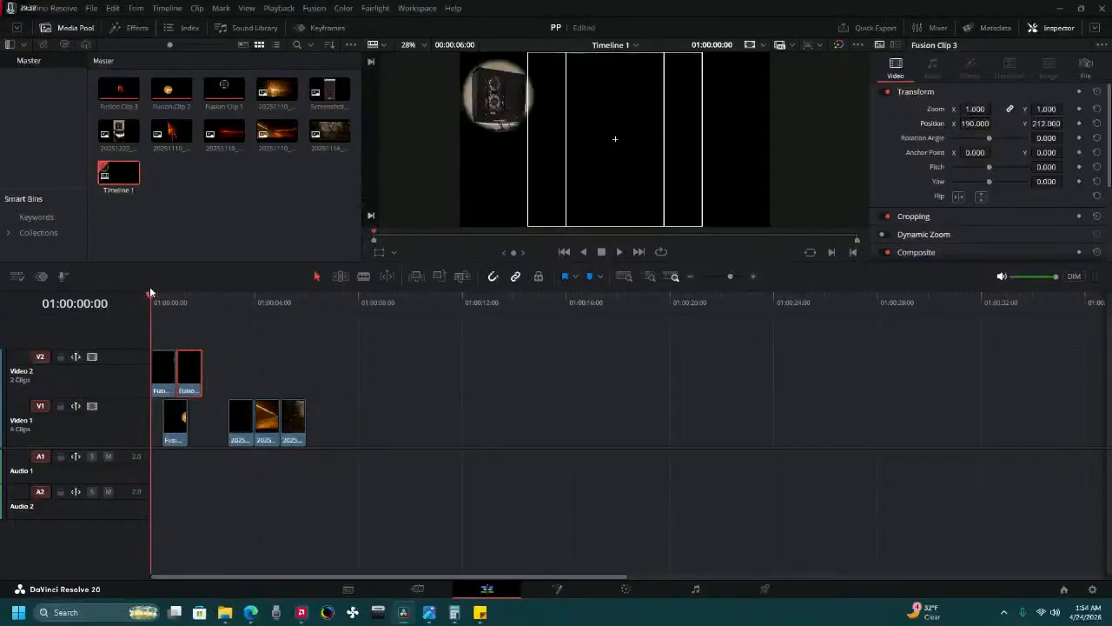
pyautogui.click(159, 379)
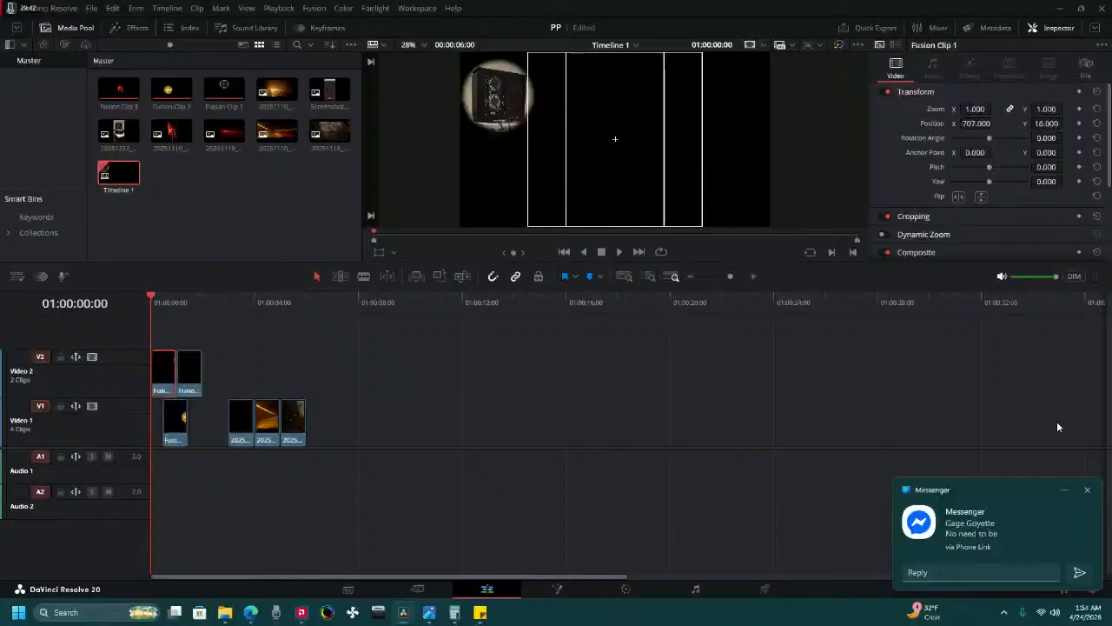
pyautogui.click(1091, 491)
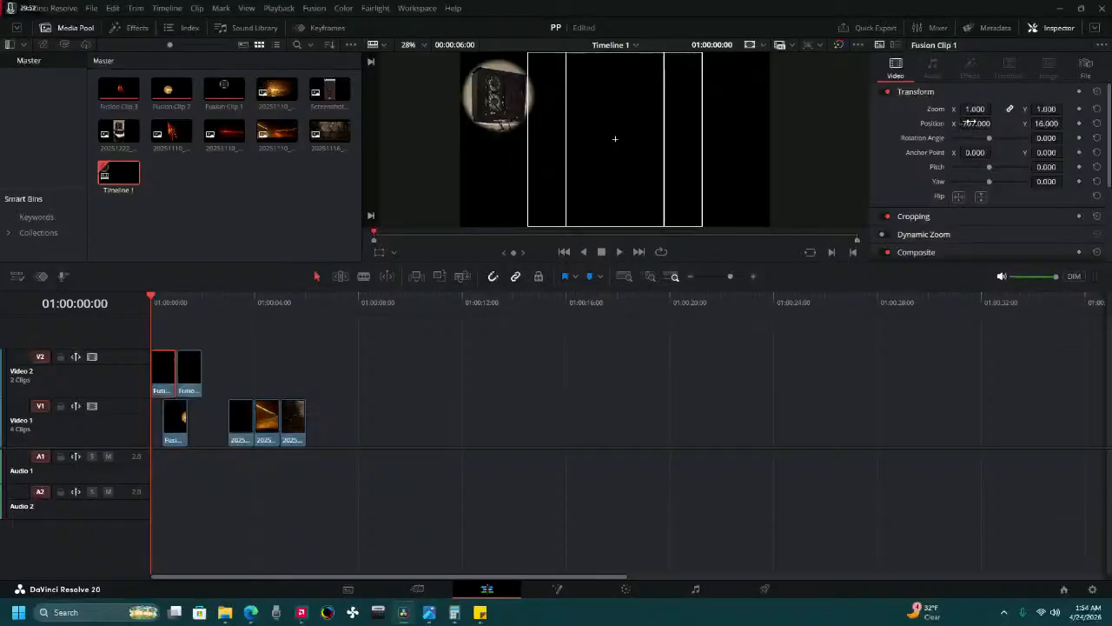
pyautogui.moveTo(969, 122); pyautogui.dragTo(915, 178)
pyautogui.moveTo(620, 291); pyautogui.dragTo(605, 487)
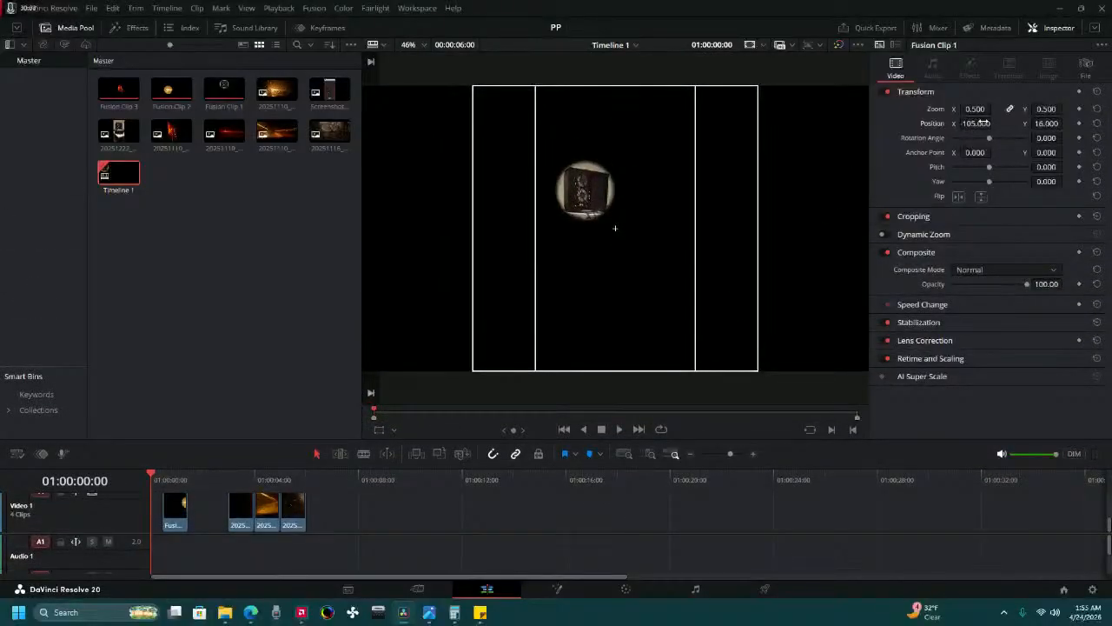
pyautogui.moveTo(1044, 122); pyautogui.dragTo(1079, 123)
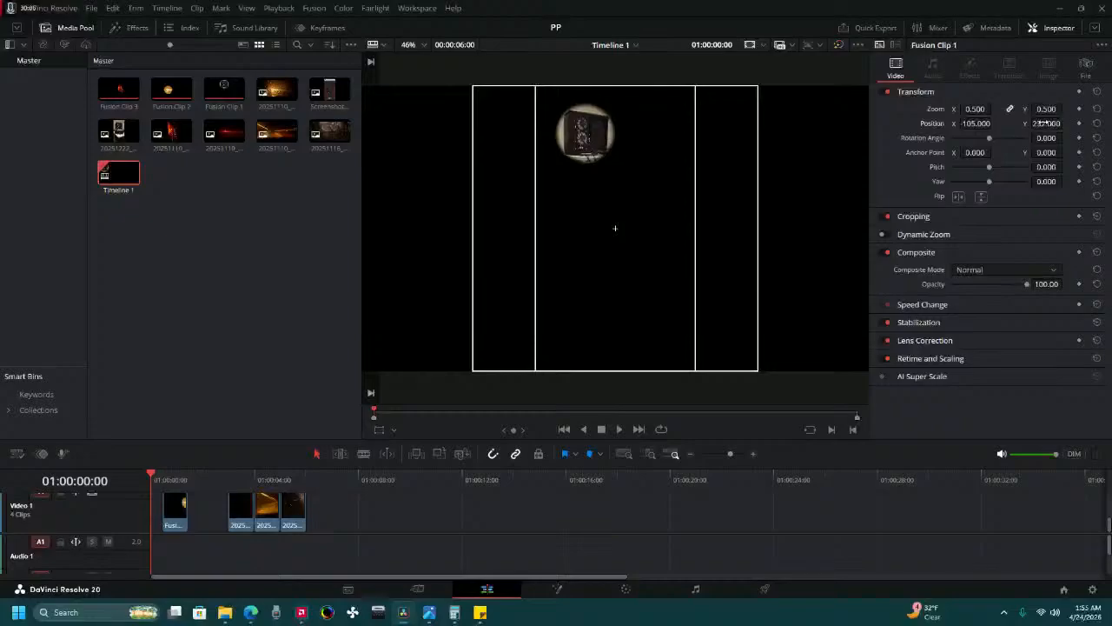
pyautogui.moveTo(956, 124); pyautogui.dragTo(938, 124)
pyautogui.moveTo(1036, 123); pyautogui.dragTo(1036, 124)
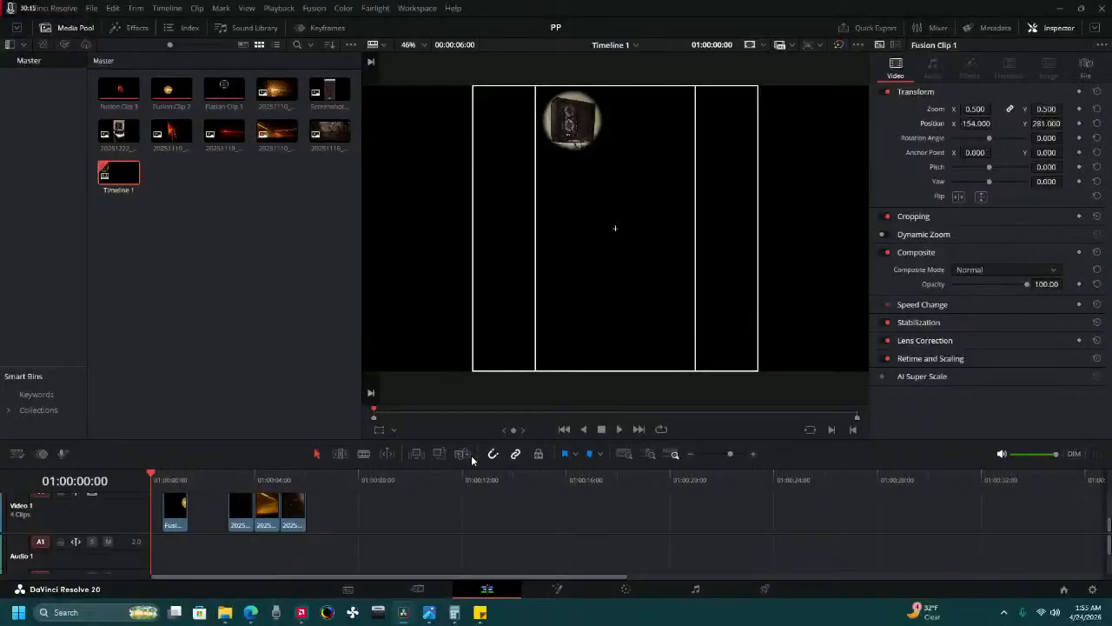
# Give the timeline more room, switch to the Cut page, and park near 01:00:00:21 where the first two Fusion clips overlap.
pyautogui.moveTo(477, 469); pyautogui.dragTo(492, 355)
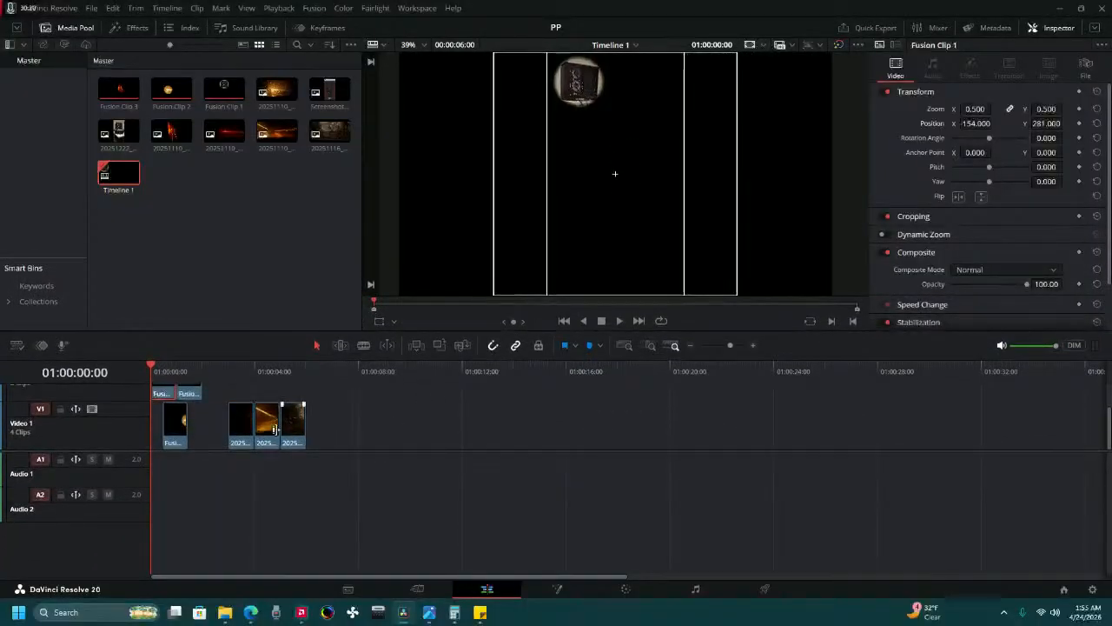
pyautogui.moveTo(120, 449); pyautogui.dragTo(110, 505)
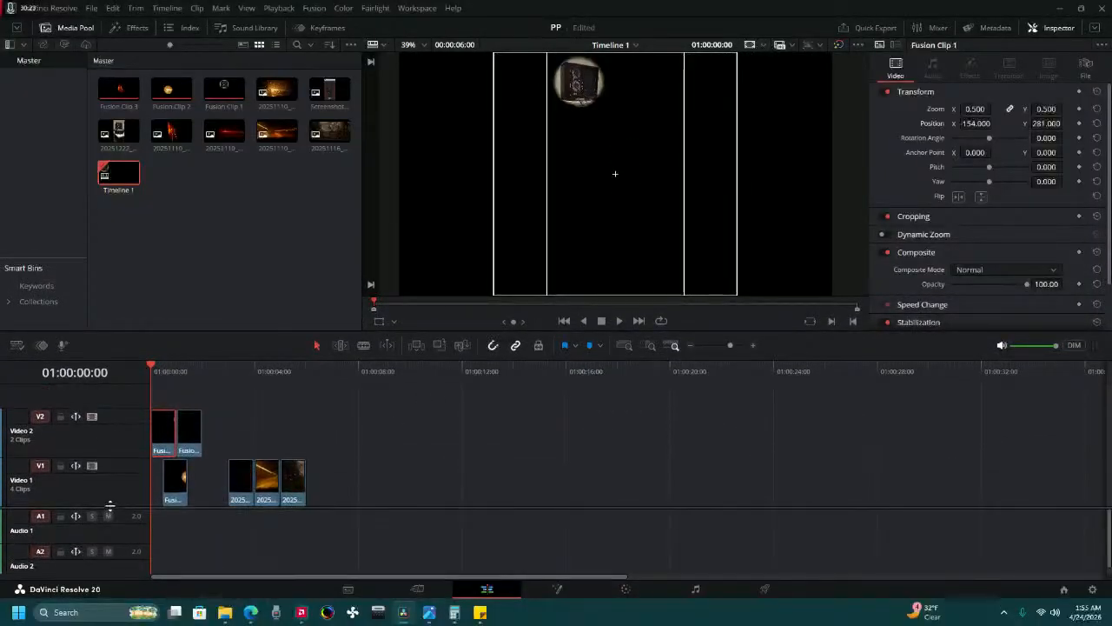
pyautogui.click(413, 589)
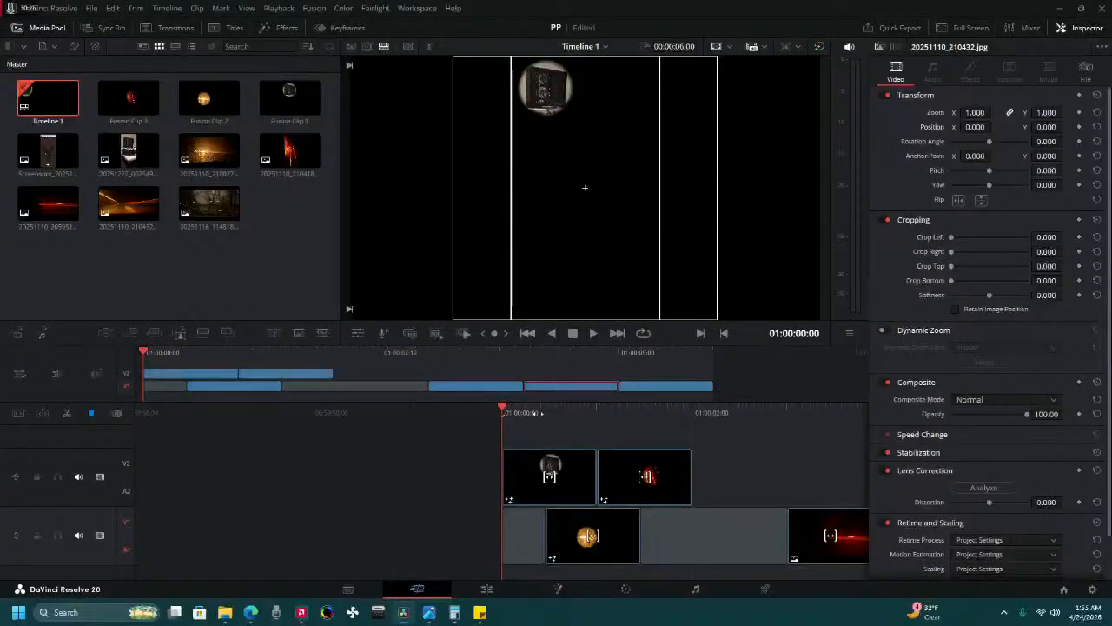
pyautogui.moveTo(542, 413); pyautogui.dragTo(452, 413)
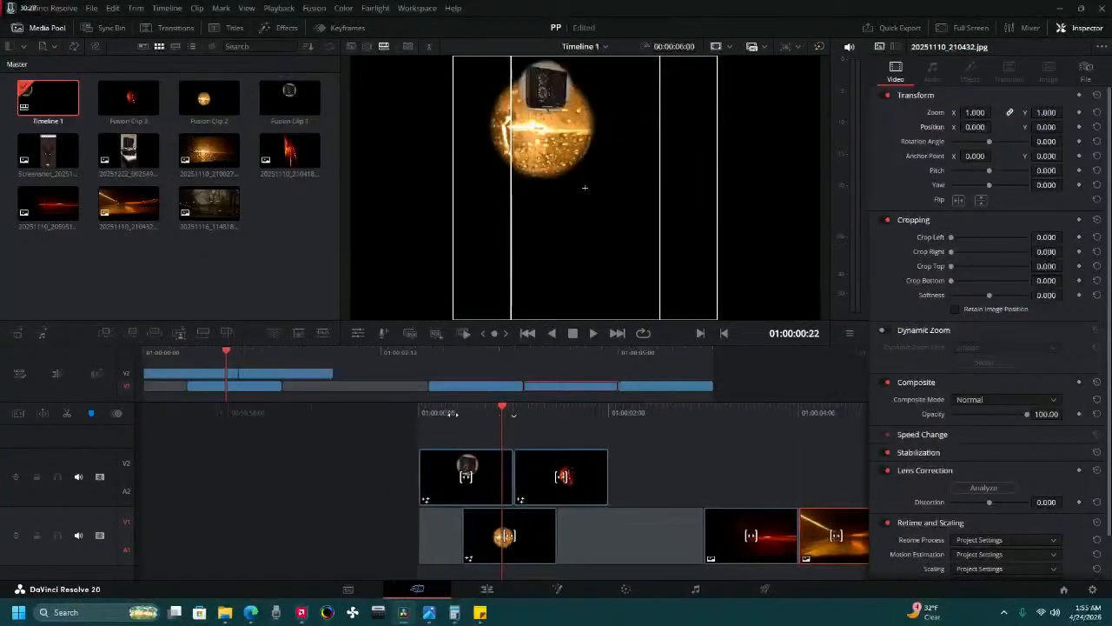
# Try a zoom of 0.5 on Fusion Clip 2 and undo the change.
pyautogui.click(451, 476)
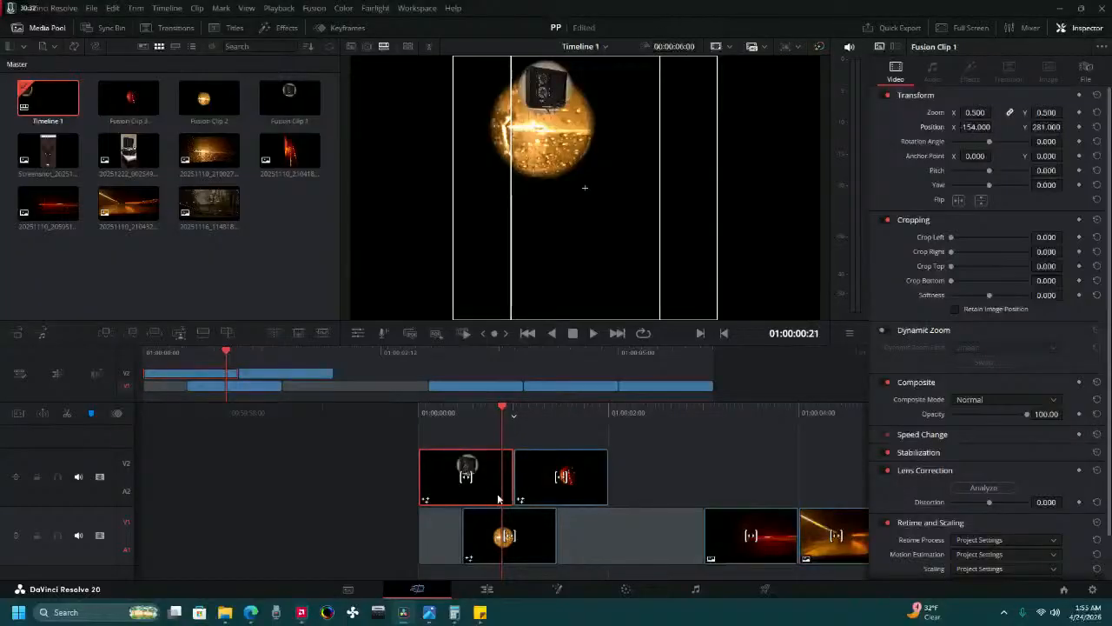
pyautogui.click(536, 540)
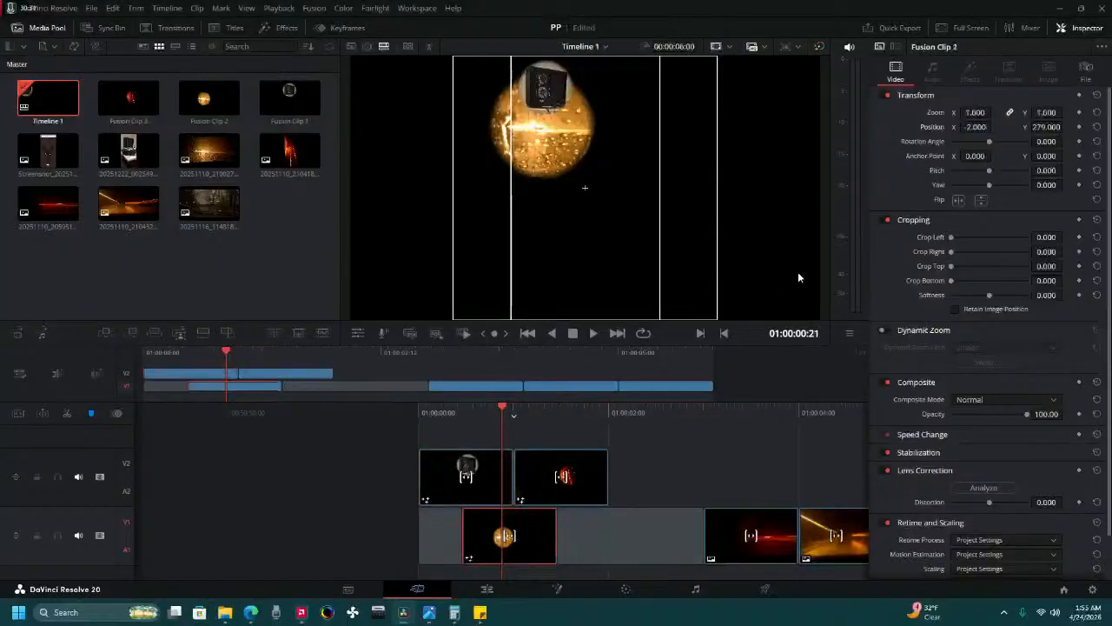
pyautogui.click(969, 112)
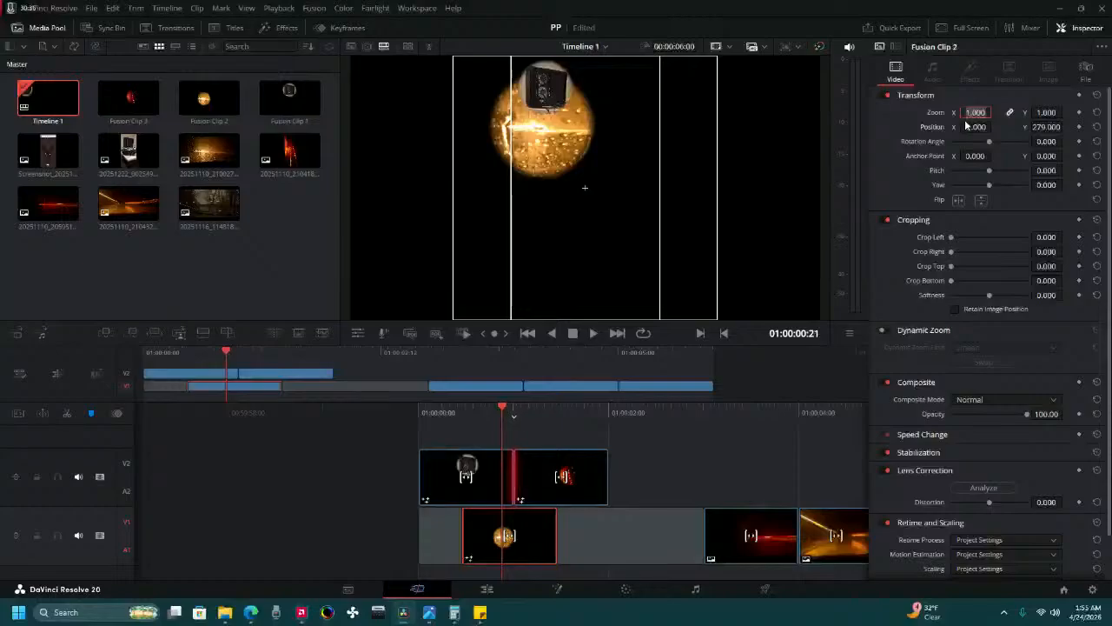
pyautogui.write('0.5')
pyautogui.press('Return')
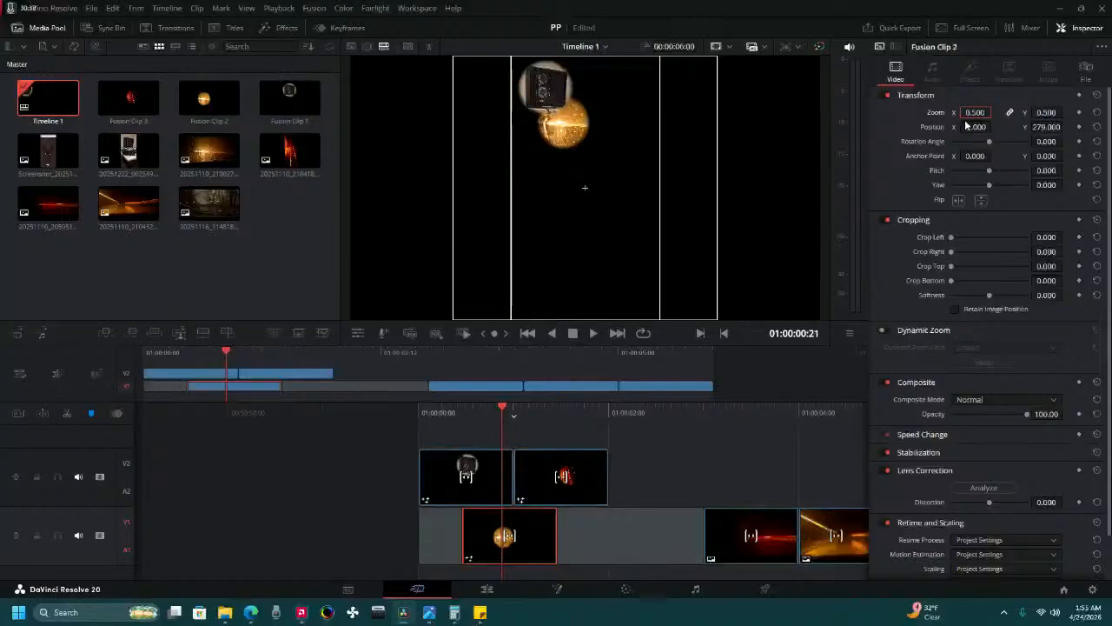
pyautogui.hotkey('ctrl', 'z')
# Reset the zoom of Fusion Clip 1 to its default.
pyautogui.click(487, 490)
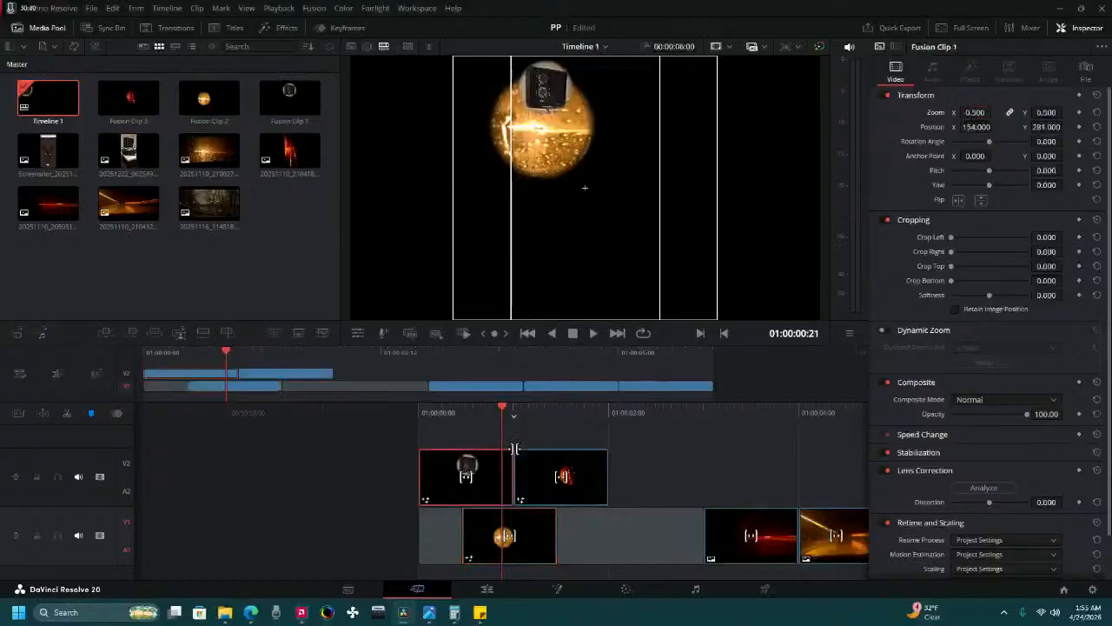
pyautogui.click(1097, 112)
# Switch the timeline resolution to Portrait 1080 x 1920 and turn off the viewer's safe-area overlay.
pyautogui.click(785, 47)
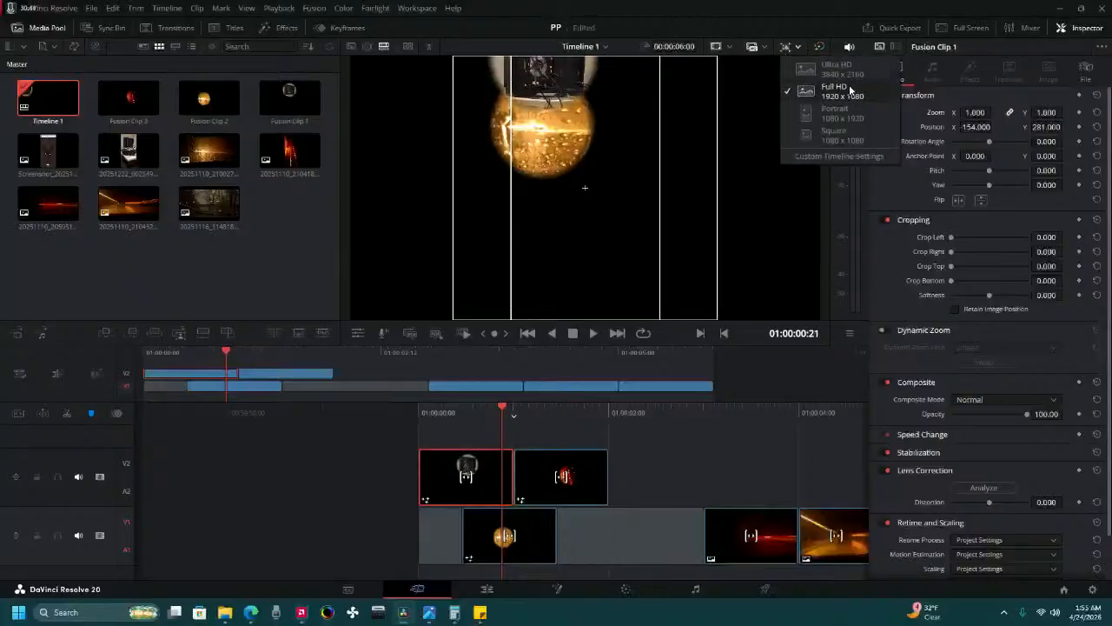
pyautogui.click(833, 124)
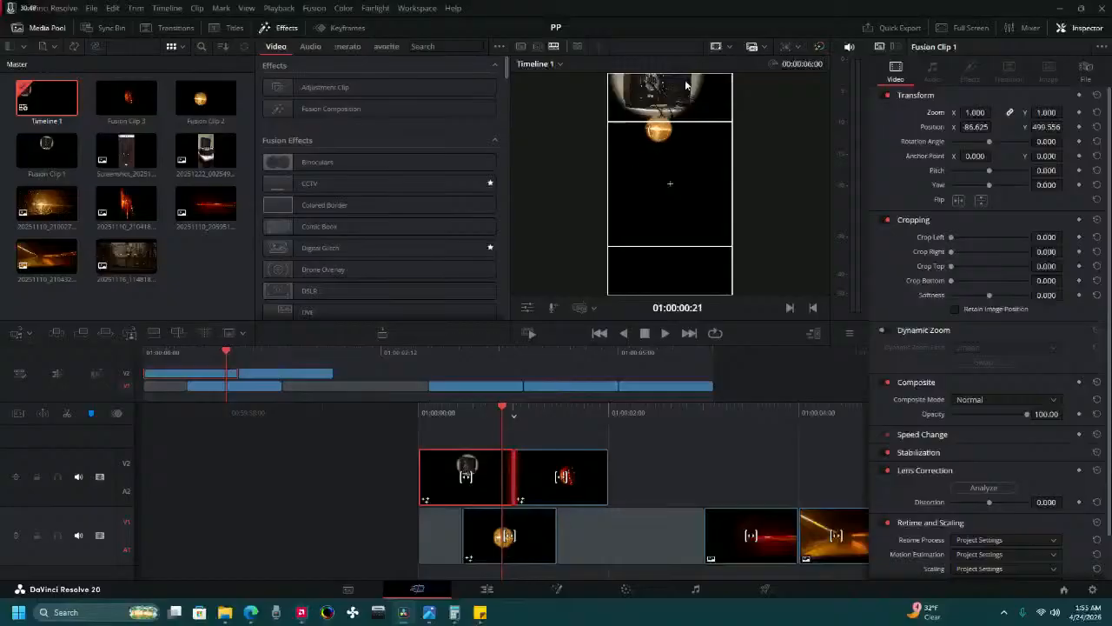
pyautogui.click(717, 49)
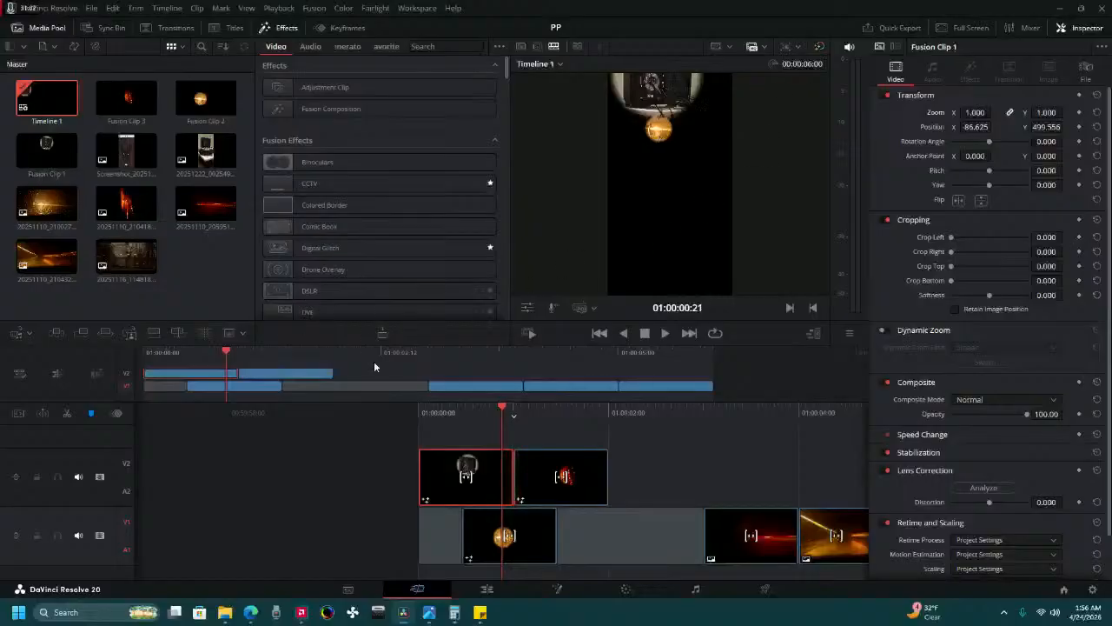
# Try a zoom of 0.5 and a position of X -282.625, Y 514.556 on Fusion Clip 1, and select Fusion Clip 2.
pyautogui.moveTo(447, 414); pyautogui.dragTo(496, 401)
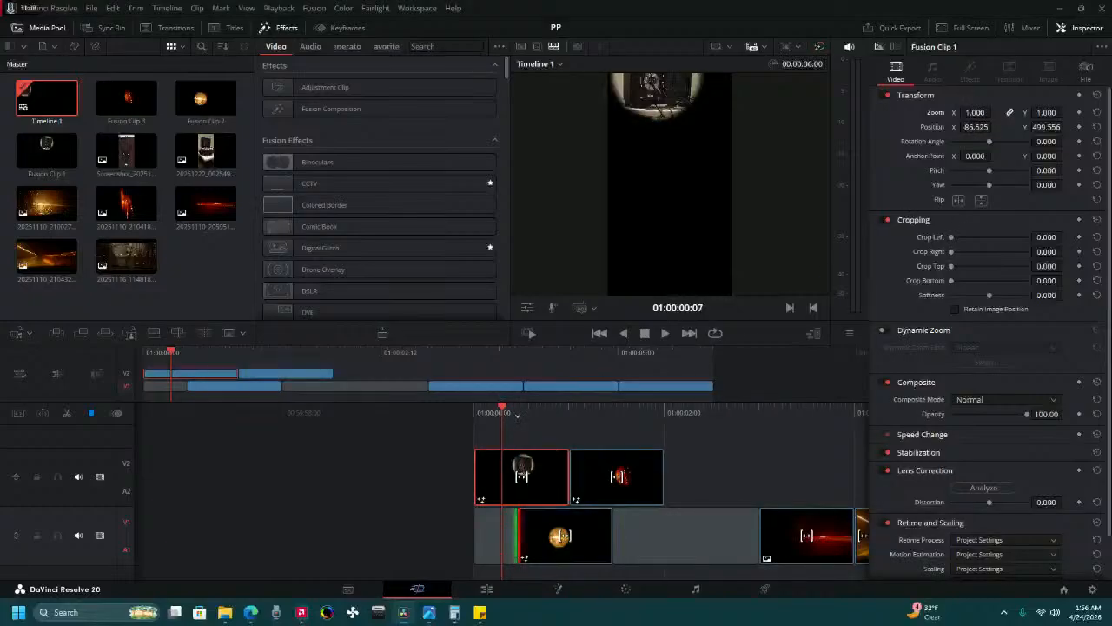
pyautogui.write('0.5')
pyautogui.press('Return')
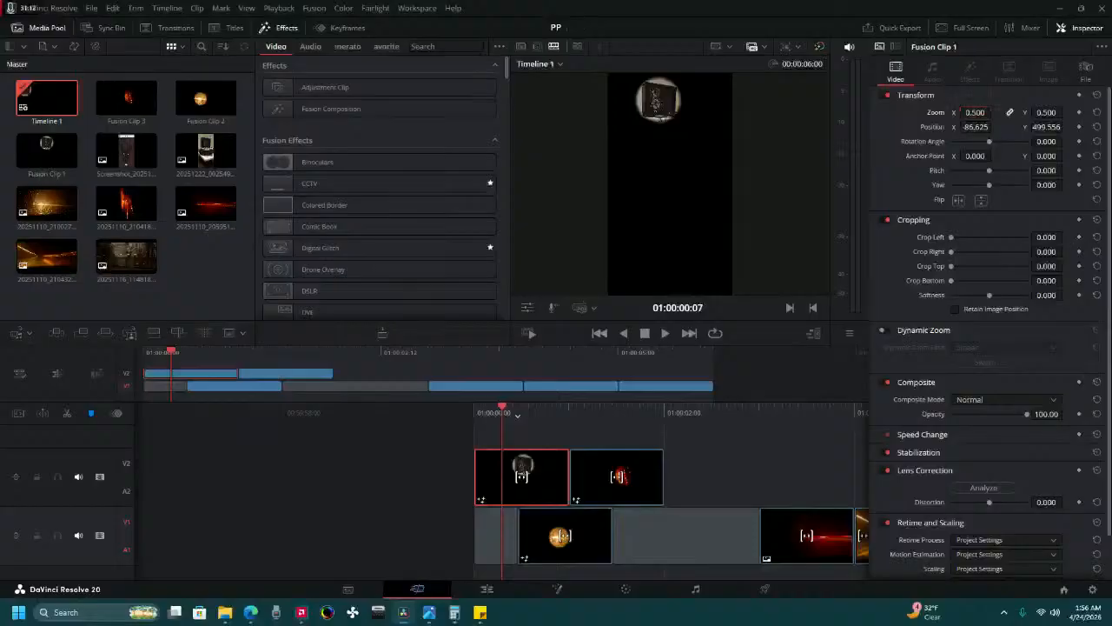
pyautogui.moveTo(977, 127)
pyautogui.mouseDown()
pyautogui.moveTo(993, 128)
pyautogui.moveTo(963, 127)
pyautogui.mouseUp()
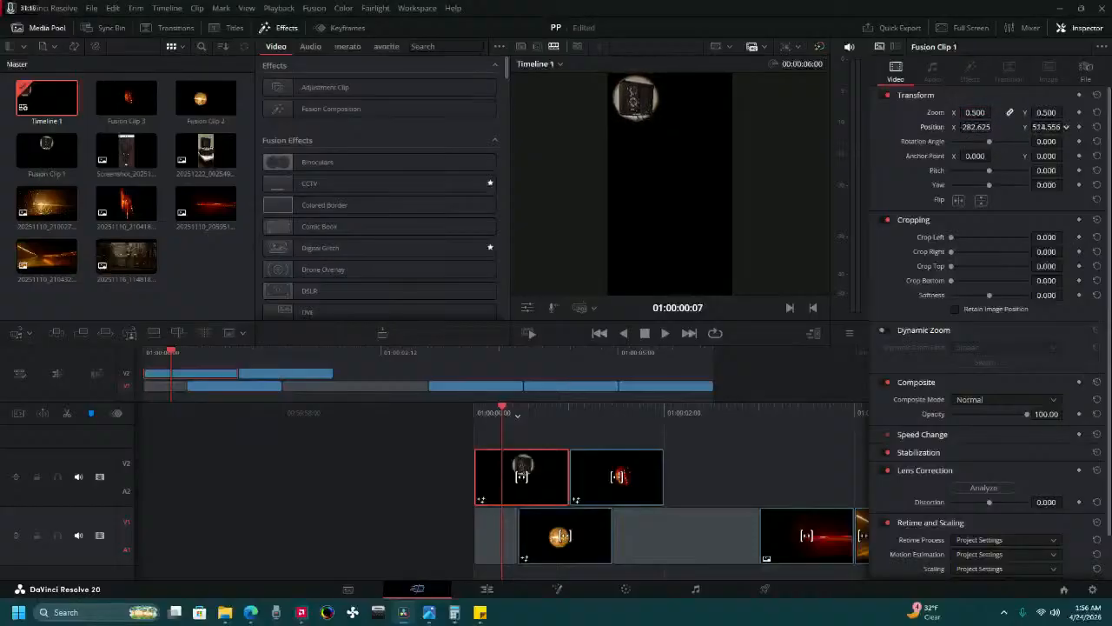
pyautogui.moveTo(567, 420); pyautogui.dragTo(552, 421)
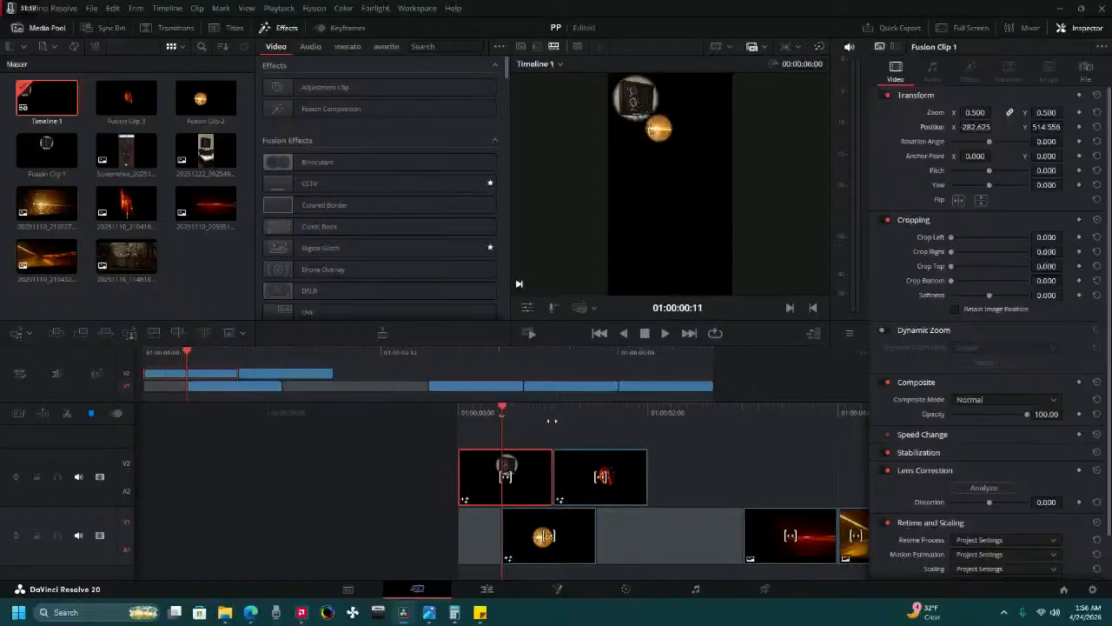
pyautogui.click(517, 545)
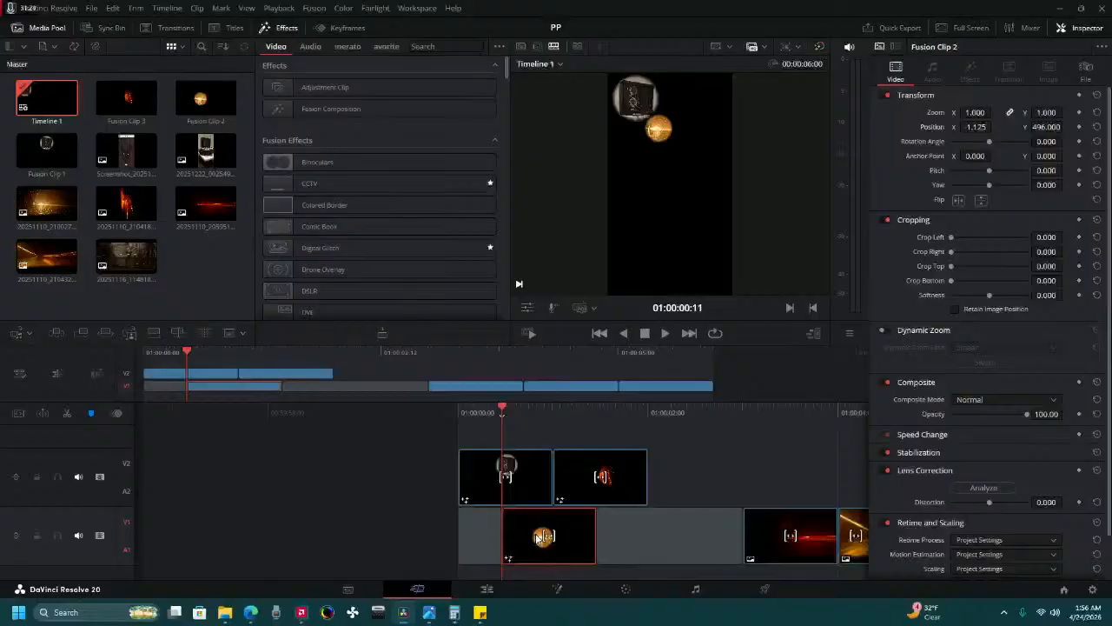
# Undo the Fusion Clip 1 transform changes and the switch to the portrait resolution.
pyautogui.hotkey('ctrl', 'z')
pyautogui.hotkey('ctrl', 'z')
pyautogui.hotkey('ctrl', 'z')
pyautogui.hotkey('ctrl', 'z')
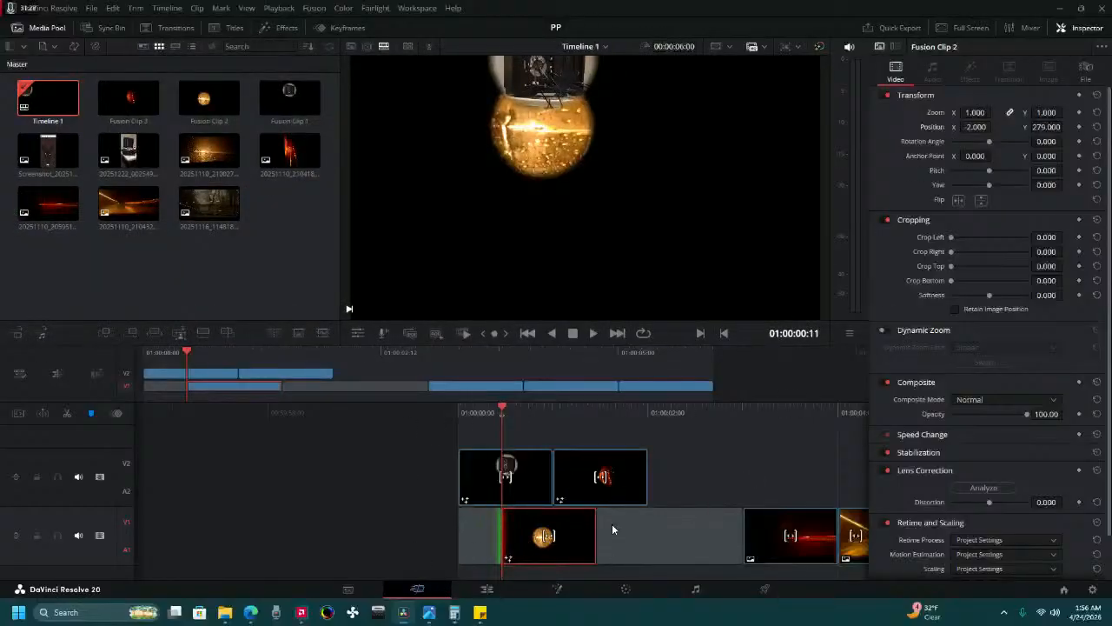
# With the playhead at 01:00:00:19 and Fusion Clip 2 selected, switch the timeline resolution to Portrait 1080 x 1920.
pyautogui.click(708, 452)
pyautogui.moveTo(541, 418)
pyautogui.mouseDown()
pyautogui.moveTo(568, 409)
pyautogui.moveTo(486, 430)
pyautogui.moveTo(540, 421)
pyautogui.moveTo(513, 439)
pyautogui.moveTo(559, 428)
pyautogui.mouseUp()
pyautogui.click(565, 545)
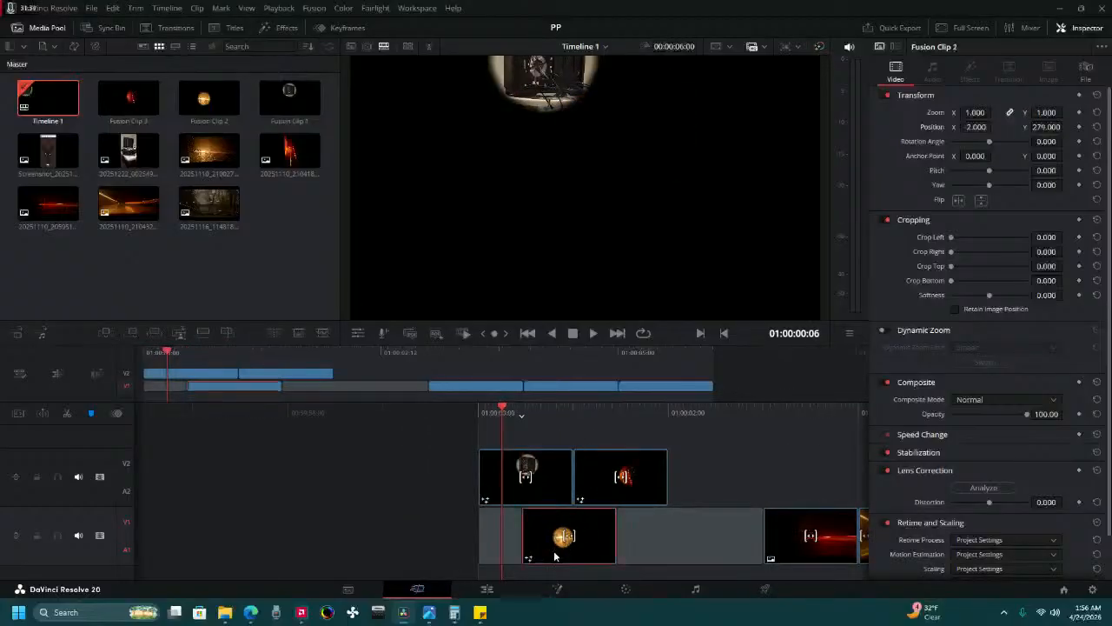
pyautogui.moveTo(651, 405); pyautogui.dragTo(603, 432)
pyautogui.click(441, 487)
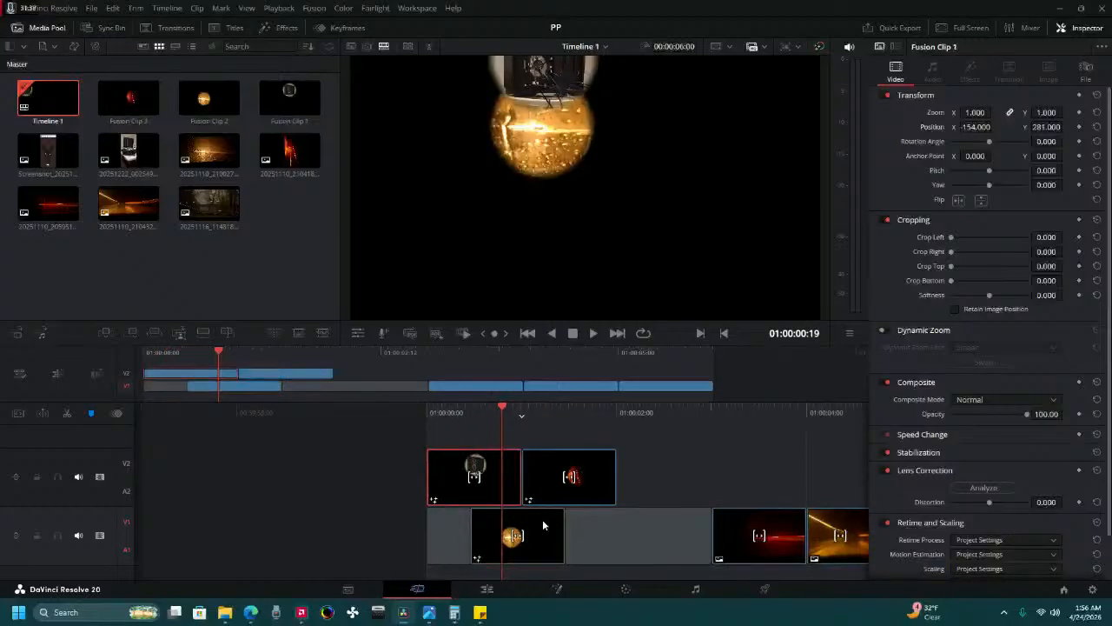
pyautogui.click(485, 541)
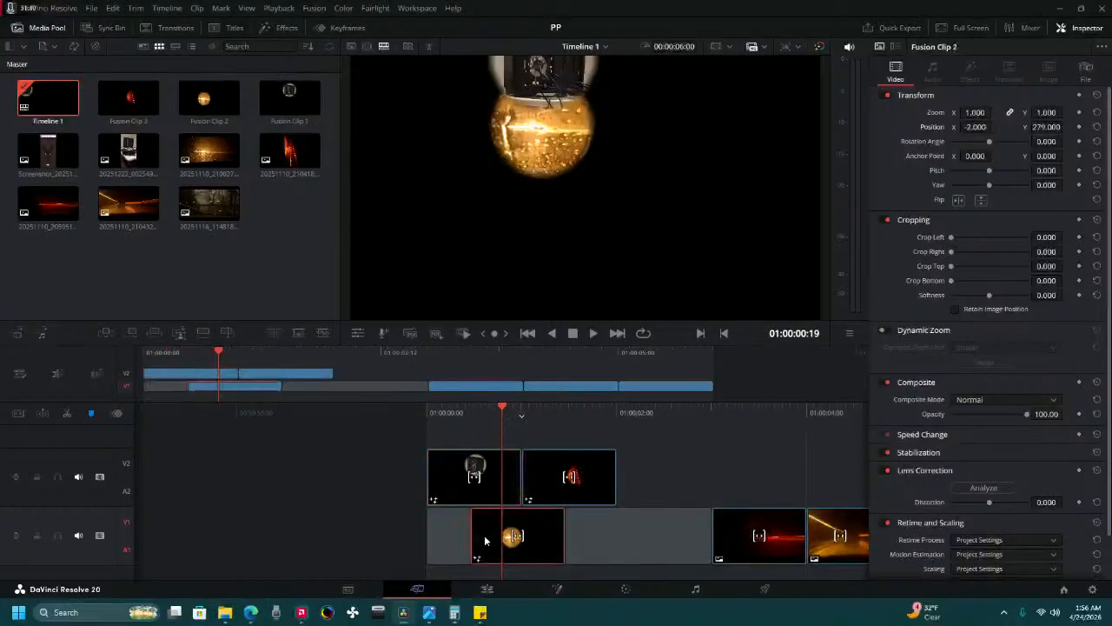
pyautogui.click(788, 47)
pyautogui.click(833, 118)
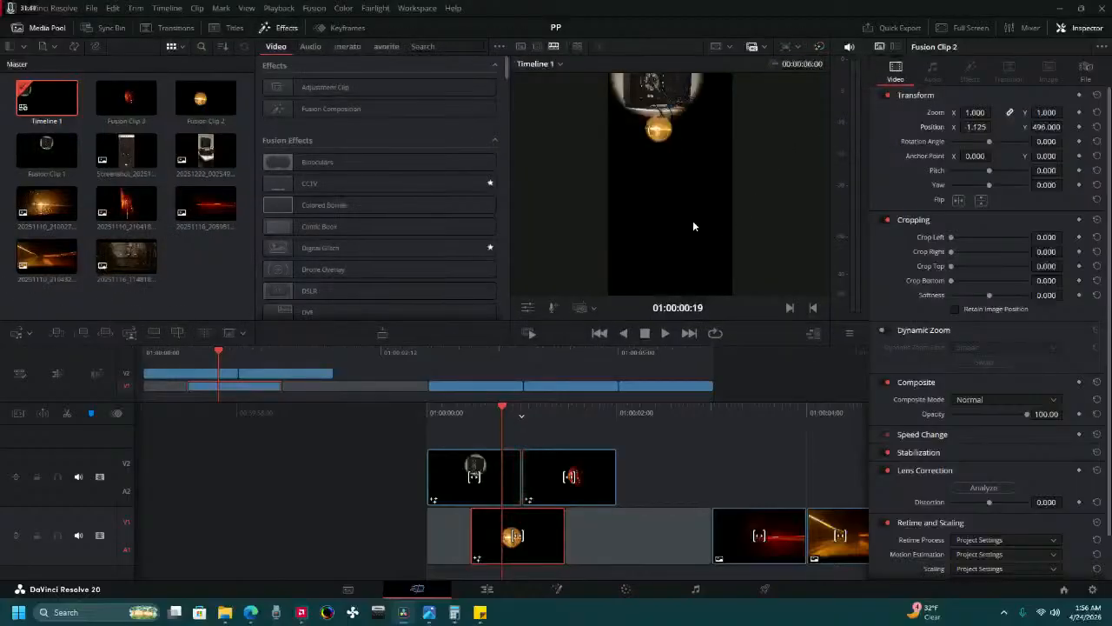
# Set Fusion Clip 1's zoom to 0.5 and its X position to -284.625, and park at 01:00:00:18 where it overlaps Fusion Clip 2.
pyautogui.click(522, 473)
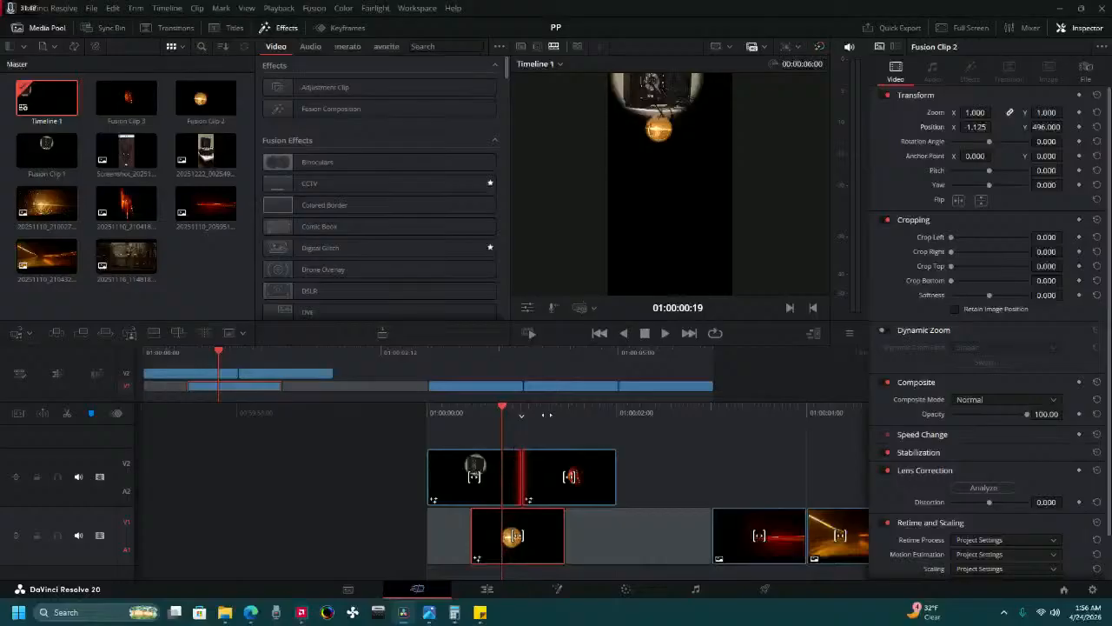
pyautogui.moveTo(552, 410); pyautogui.dragTo(606, 407)
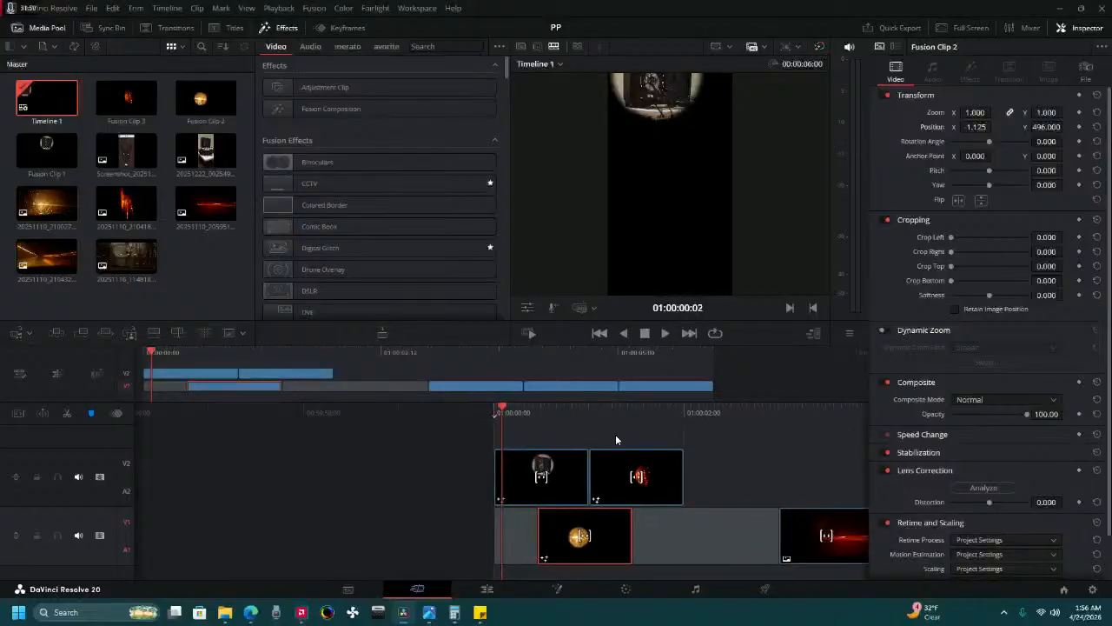
pyautogui.click(561, 453)
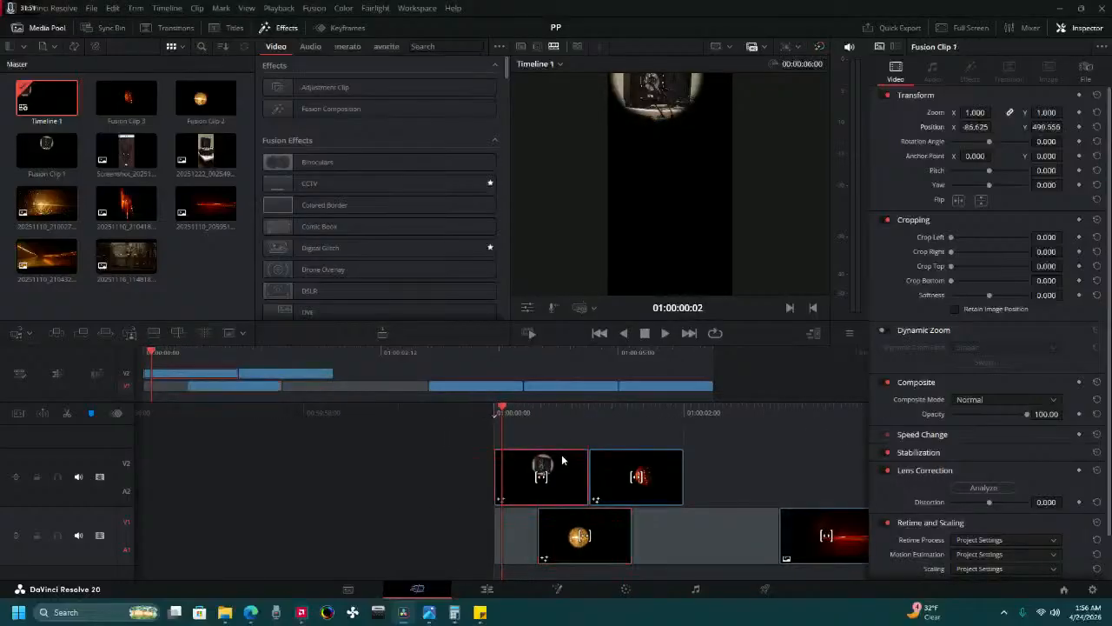
pyautogui.doubleClick(975, 112)
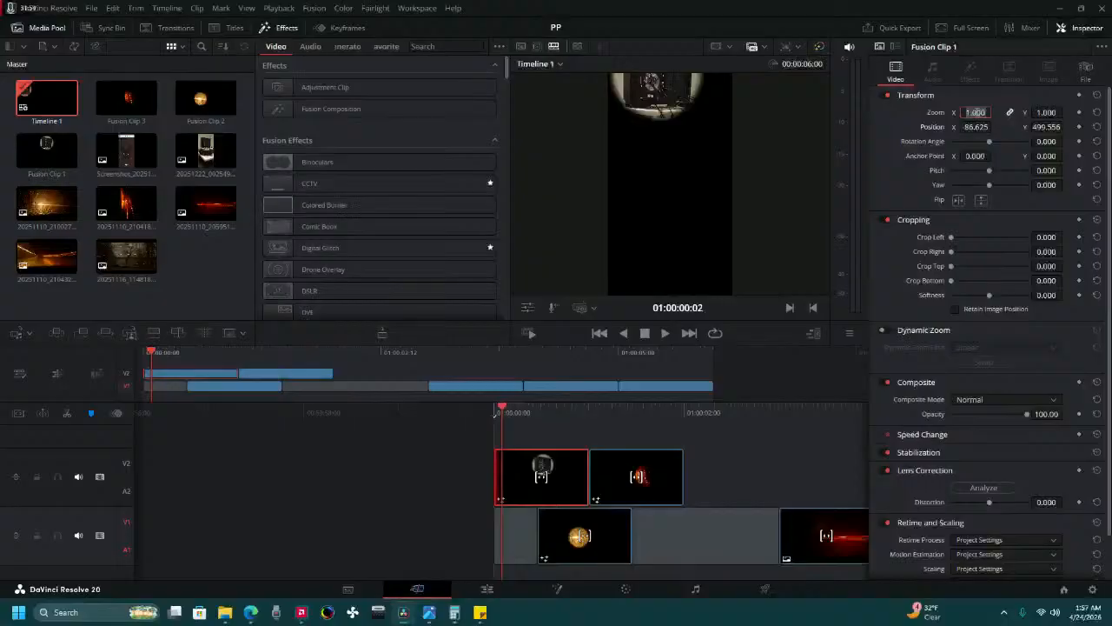
pyautogui.press('BackSpace')
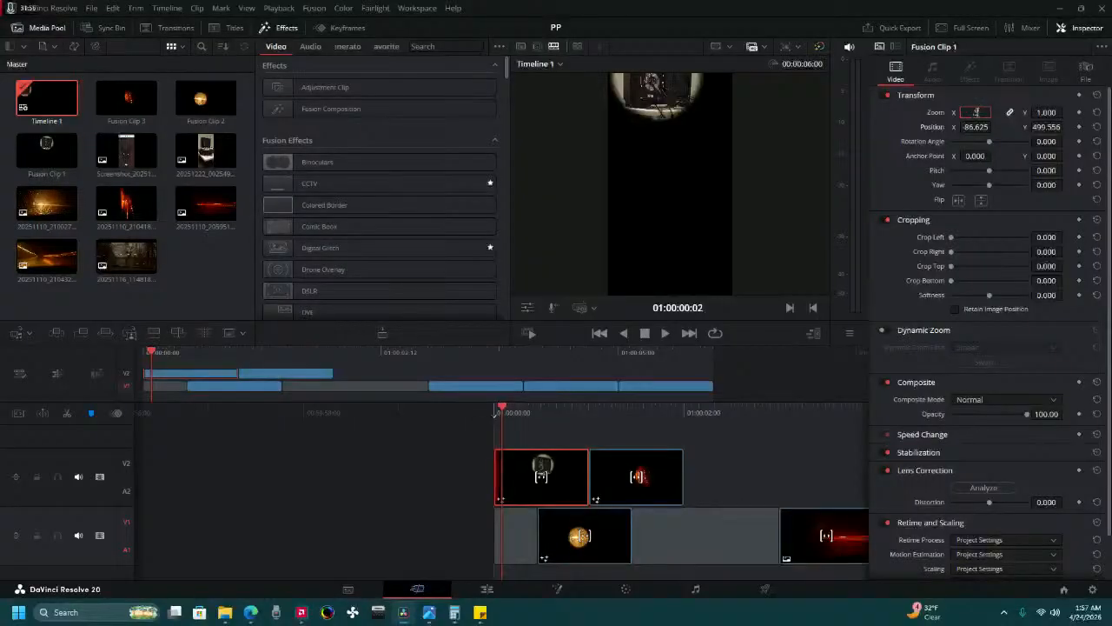
pyautogui.press('Return')
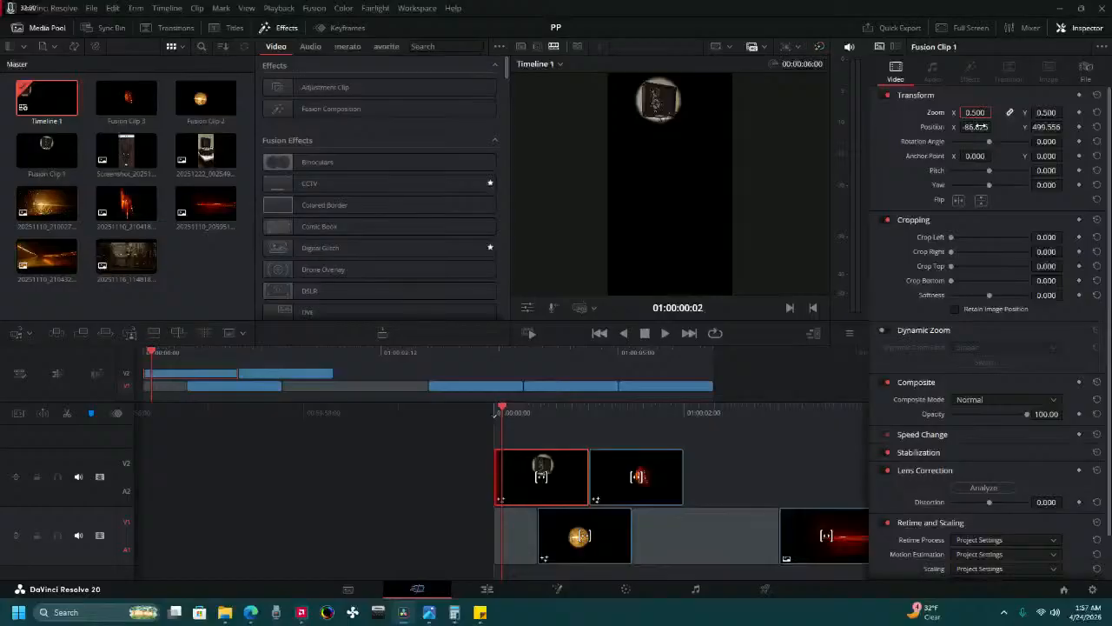
pyautogui.moveTo(980, 127)
pyautogui.mouseDown()
pyautogui.moveTo(965, 128)
pyautogui.moveTo(992, 127)
pyautogui.mouseUp()
pyautogui.moveTo(646, 407); pyautogui.dragTo(584, 405)
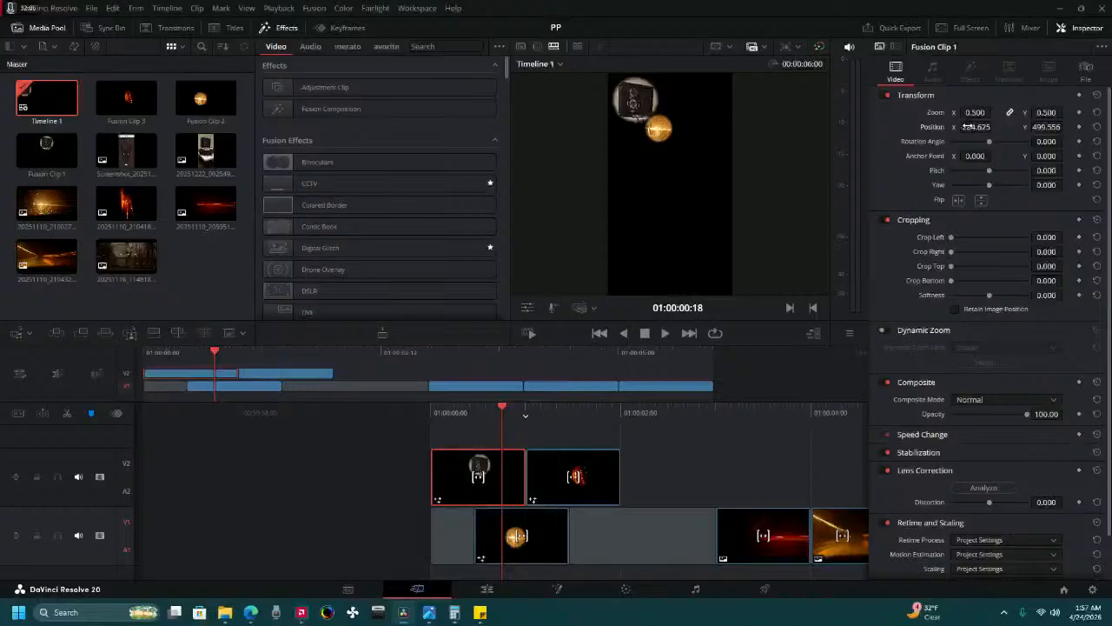
# Set Fusion Clip 2's zoom to 1.5 and its position to X 84.875, Y 372, below the first circle.
pyautogui.click(505, 525)
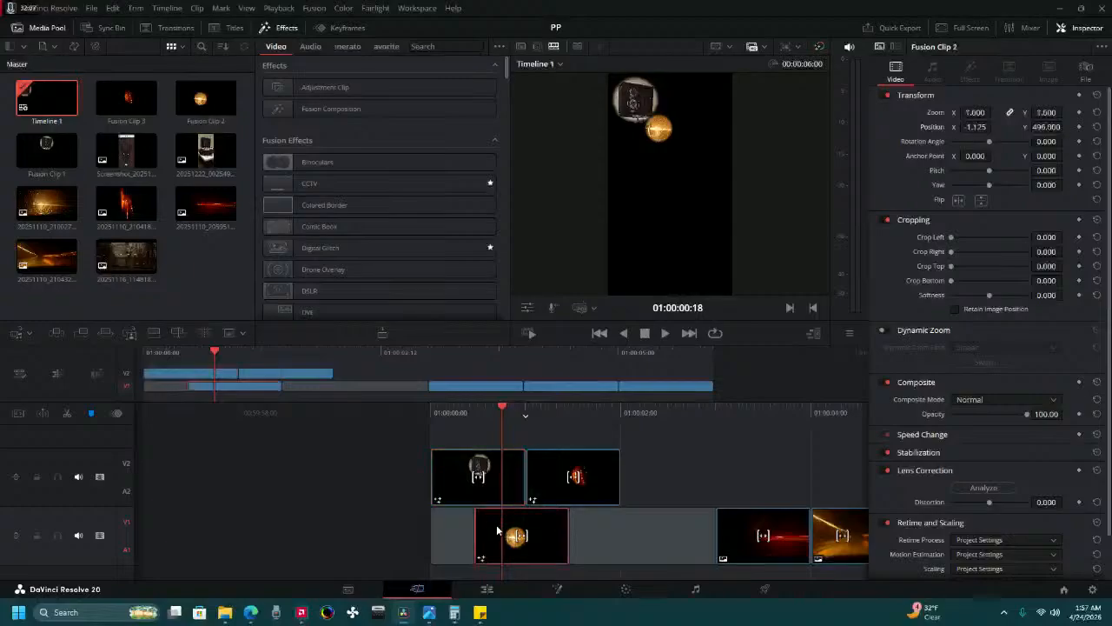
pyautogui.moveTo(970, 112); pyautogui.dragTo(996, 112)
pyautogui.click(975, 112)
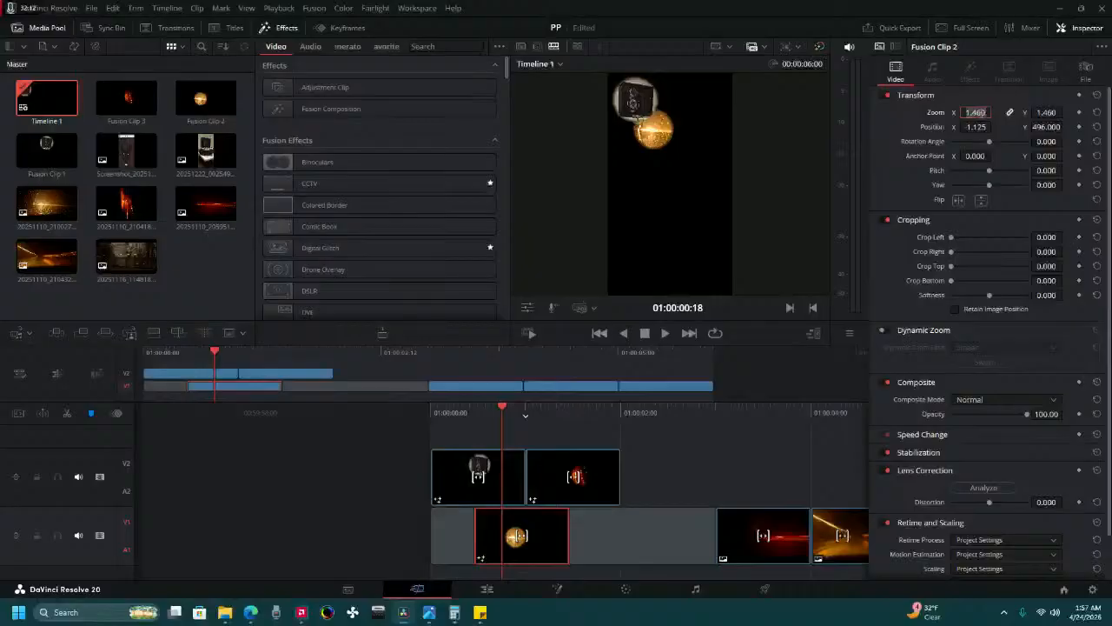
pyautogui.write('2')
pyautogui.press('Return')
pyautogui.moveTo(980, 113); pyautogui.dragTo(976, 113)
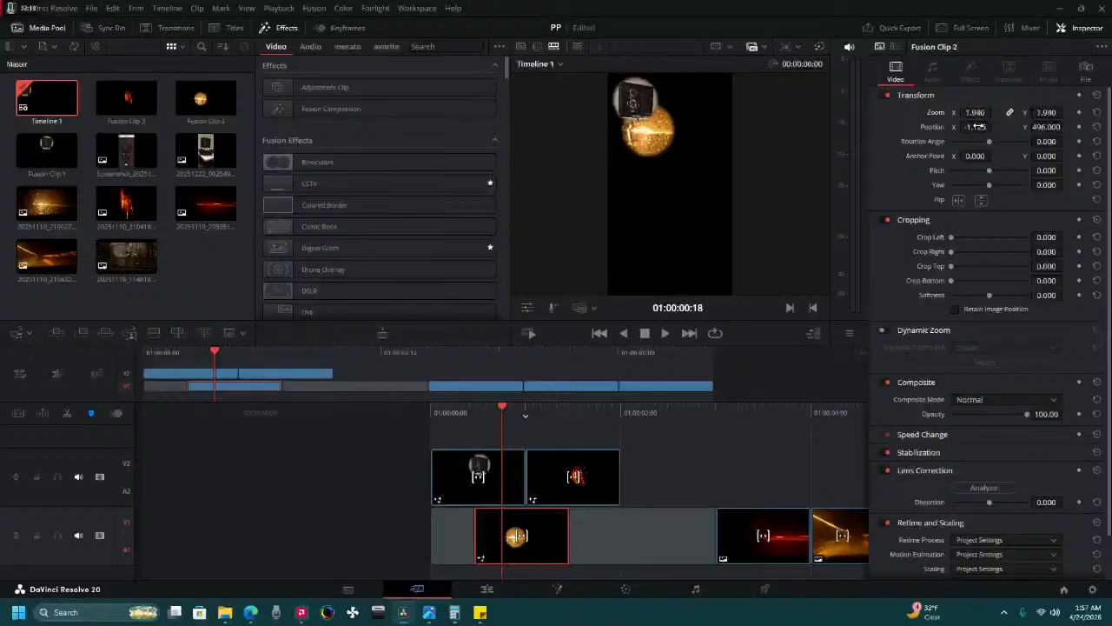
pyautogui.click(984, 113)
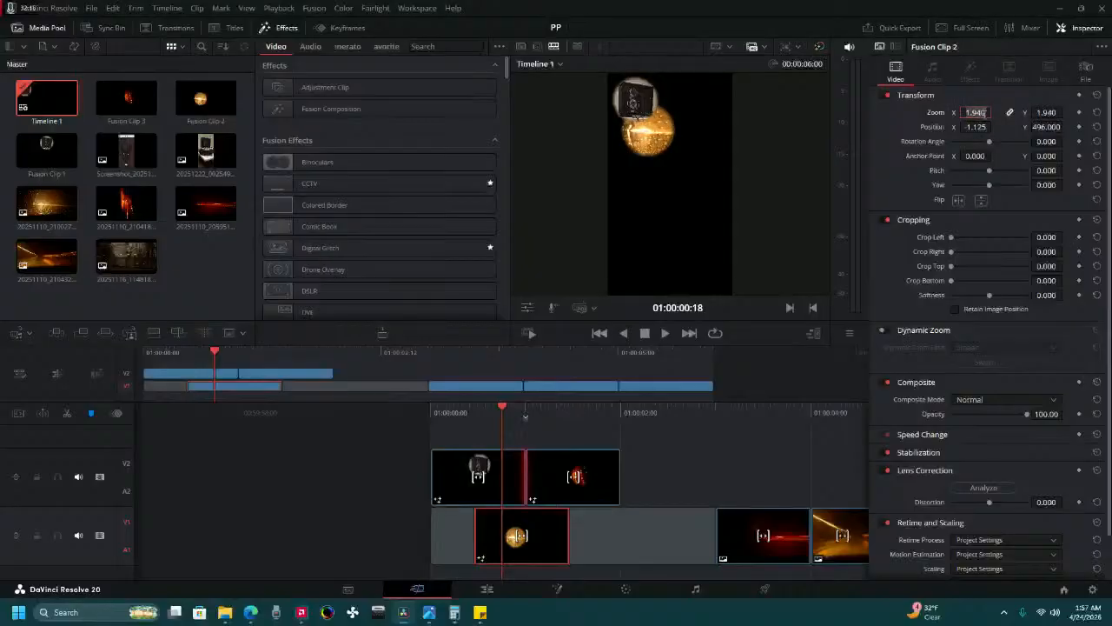
pyautogui.write('1.5')
pyautogui.press('Return')
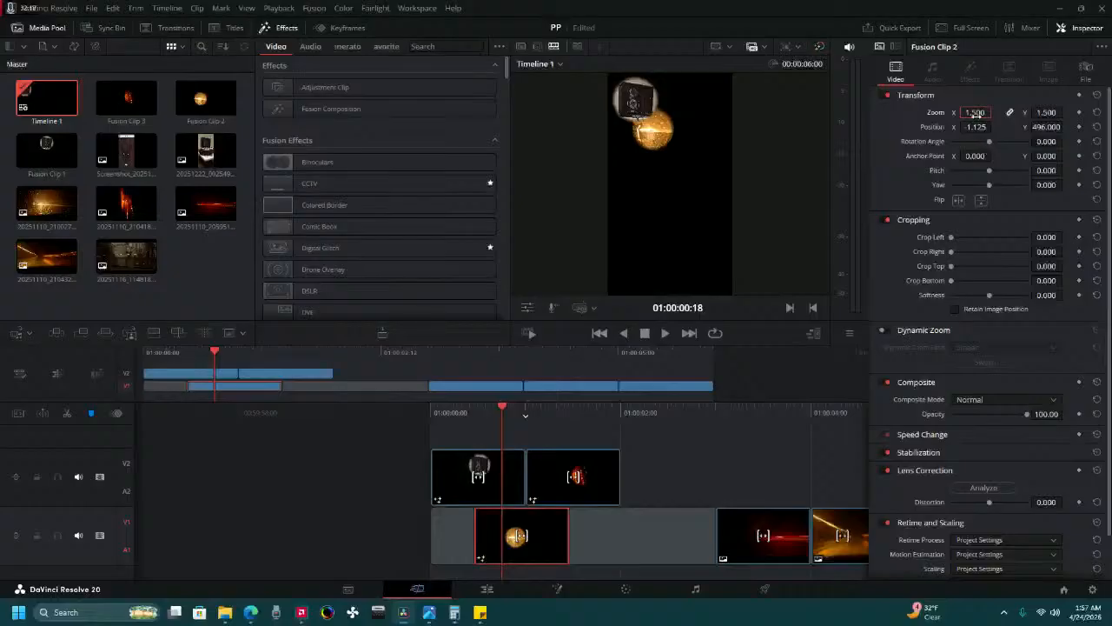
pyautogui.moveTo(977, 127); pyautogui.dragTo(1067, 127)
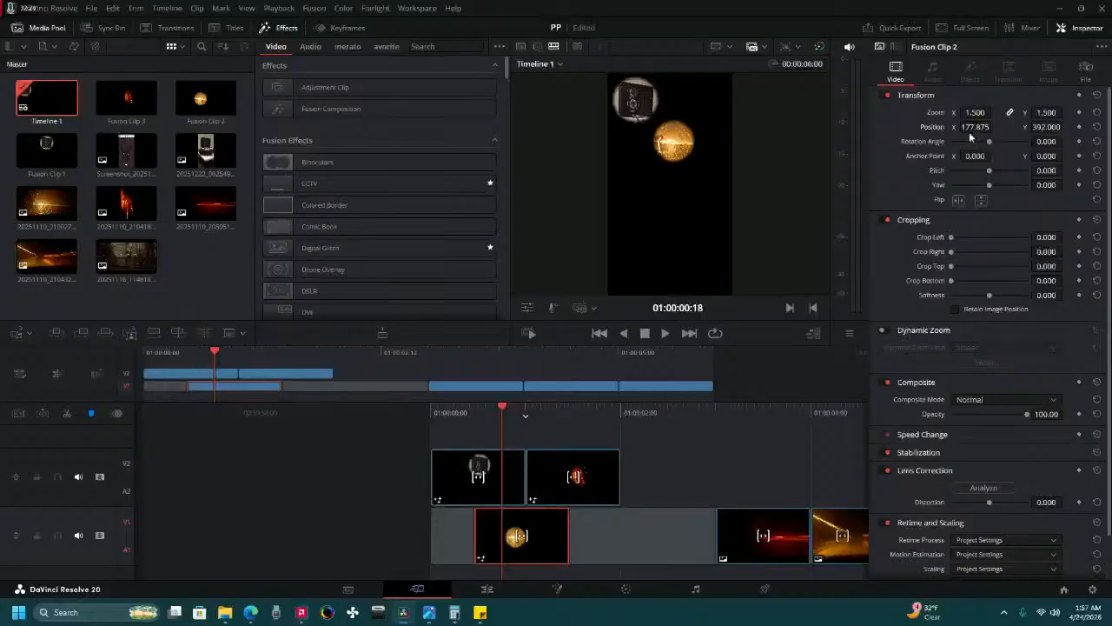
pyautogui.moveTo(995, 127); pyautogui.dragTo(1040, 126)
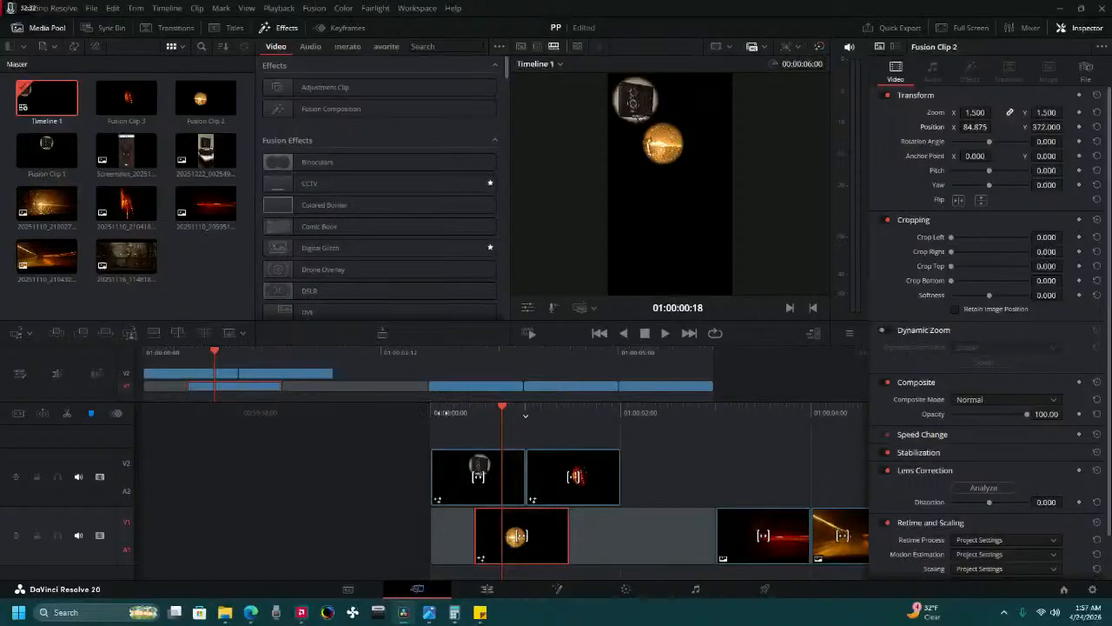
# Play the timeline from the start to check the circles, and select Fusion Clip 3 with the playhead at 01:00:01:05.
pyautogui.press('Home')
pyautogui.click(662, 331)
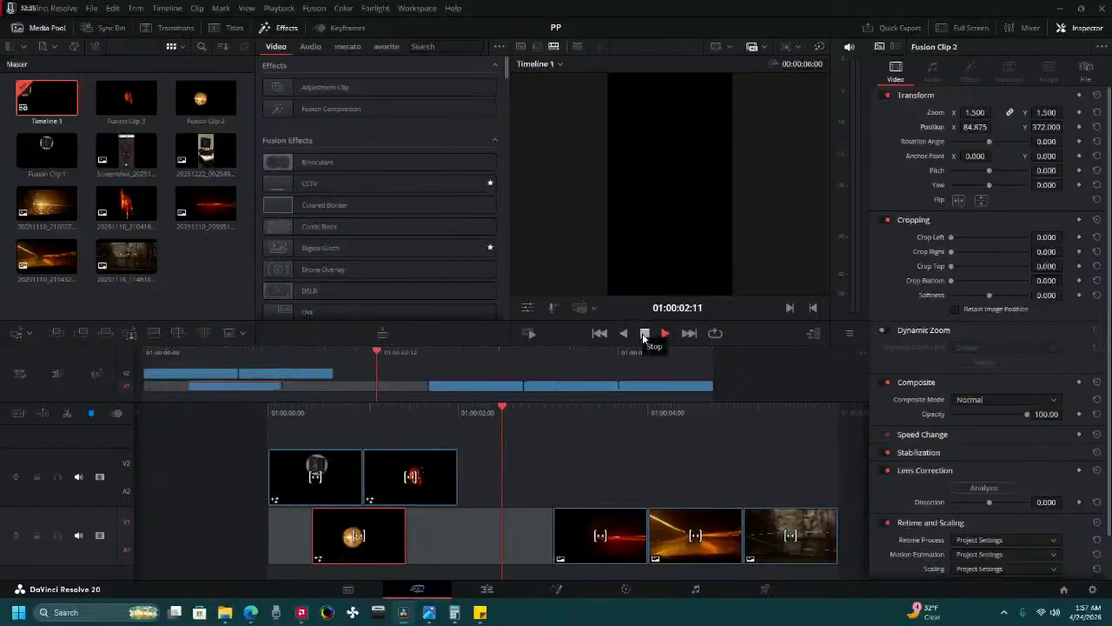
pyautogui.click(644, 337)
pyautogui.moveTo(391, 412); pyautogui.dragTo(537, 405)
pyautogui.click(503, 459)
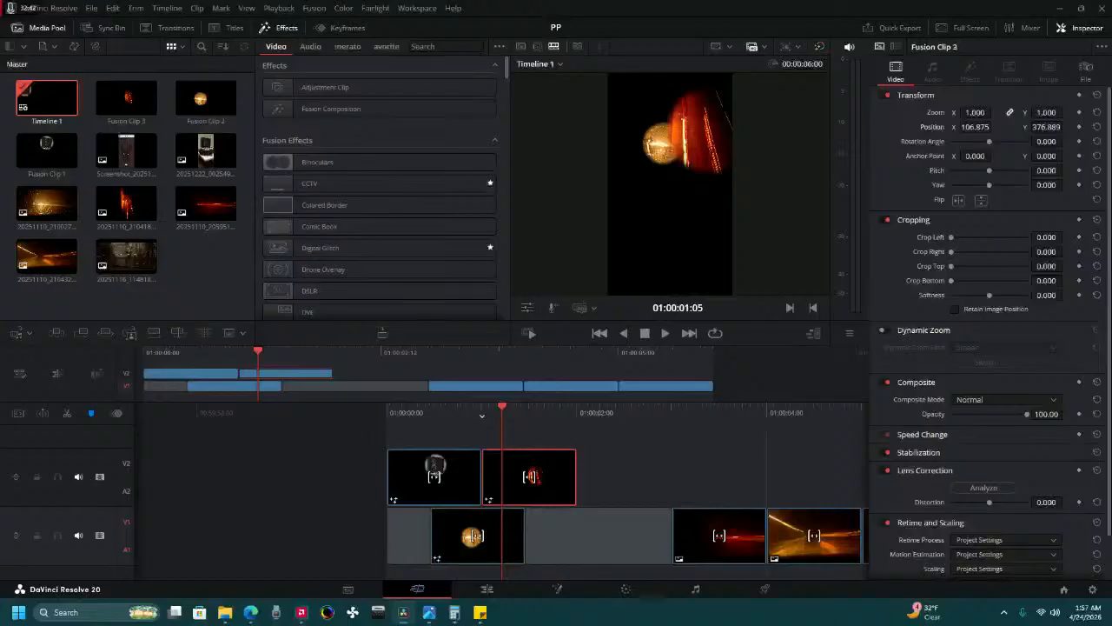
pyautogui.click(617, 591)
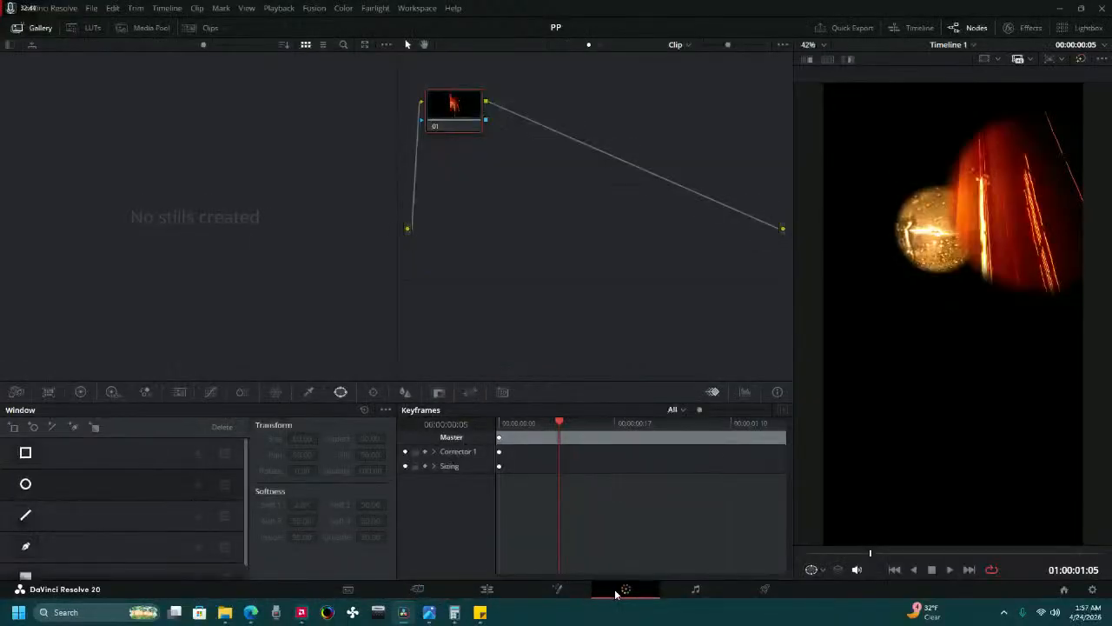
pyautogui.click(485, 591)
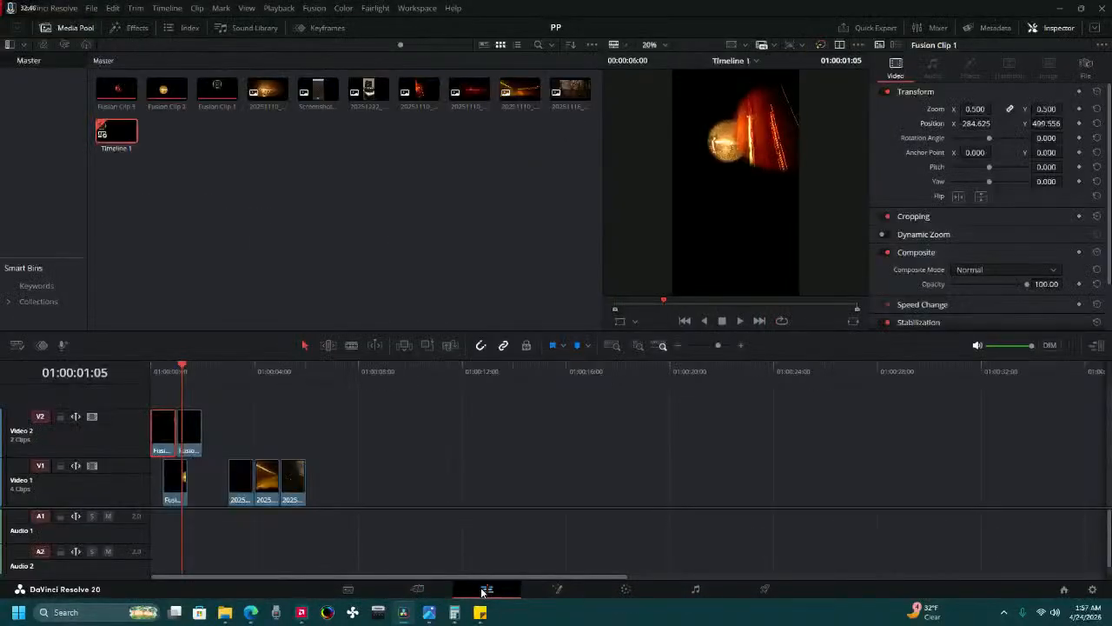
pyautogui.click(418, 589)
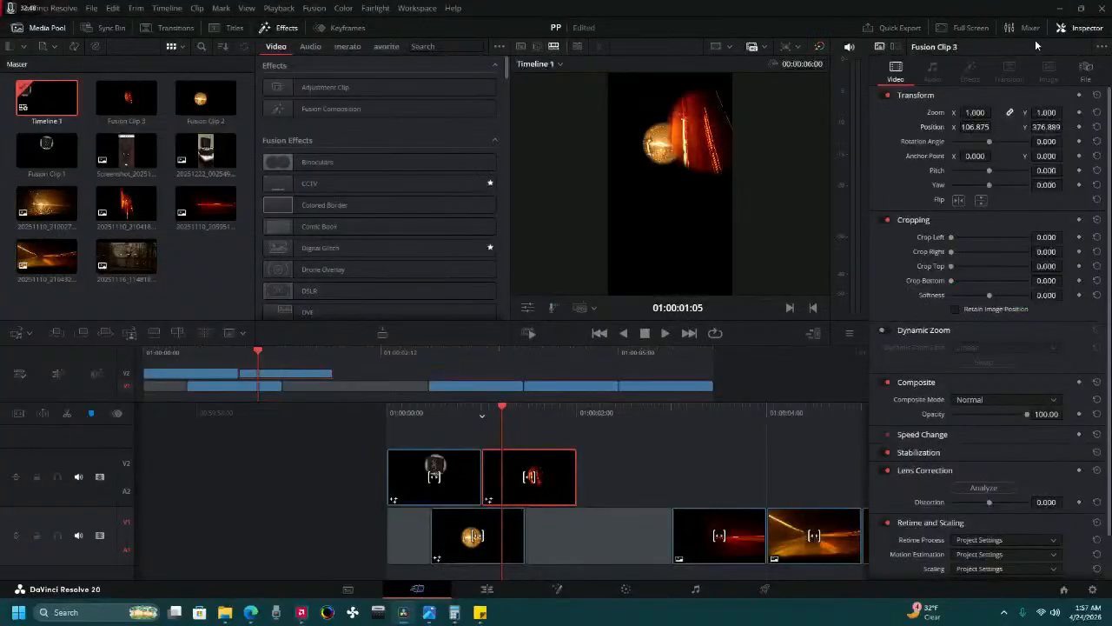
# Set Fusion Clip 3's zoom to 0.5 and its position to X 107.875, Y -4.111, below the second circle.
pyautogui.click(971, 113)
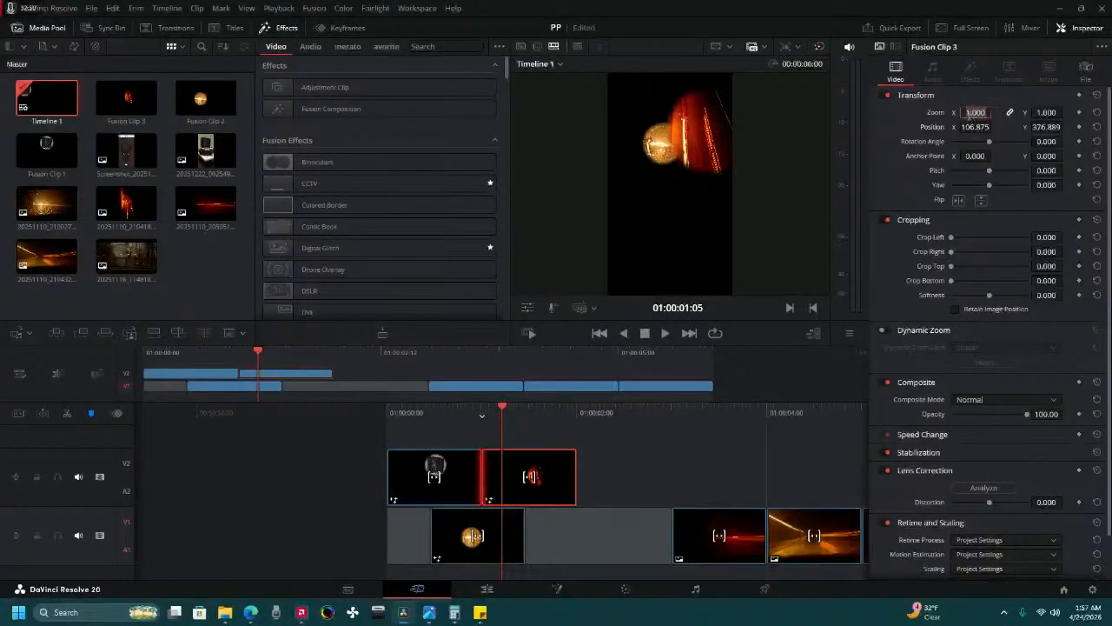
pyautogui.write('.5')
pyautogui.press('Return')
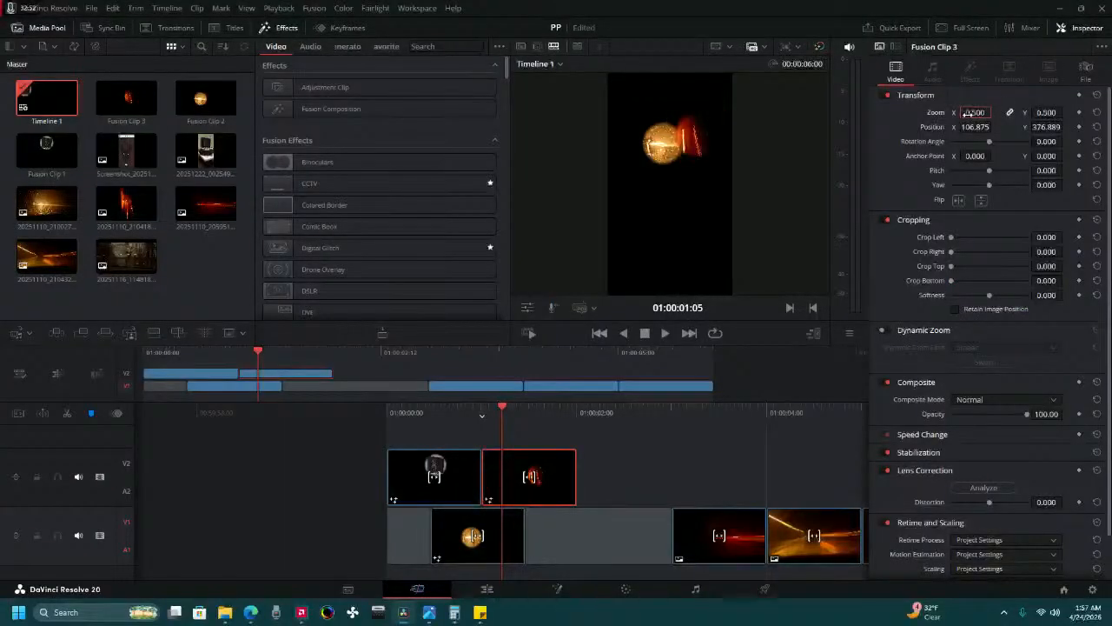
pyautogui.moveTo(972, 127); pyautogui.dragTo(944, 127)
pyautogui.moveTo(1059, 127)
pyautogui.mouseDown()
pyautogui.moveTo(997, 129)
pyautogui.moveTo(1050, 127)
pyautogui.mouseUp()
pyautogui.moveTo(971, 127); pyautogui.dragTo(995, 127)
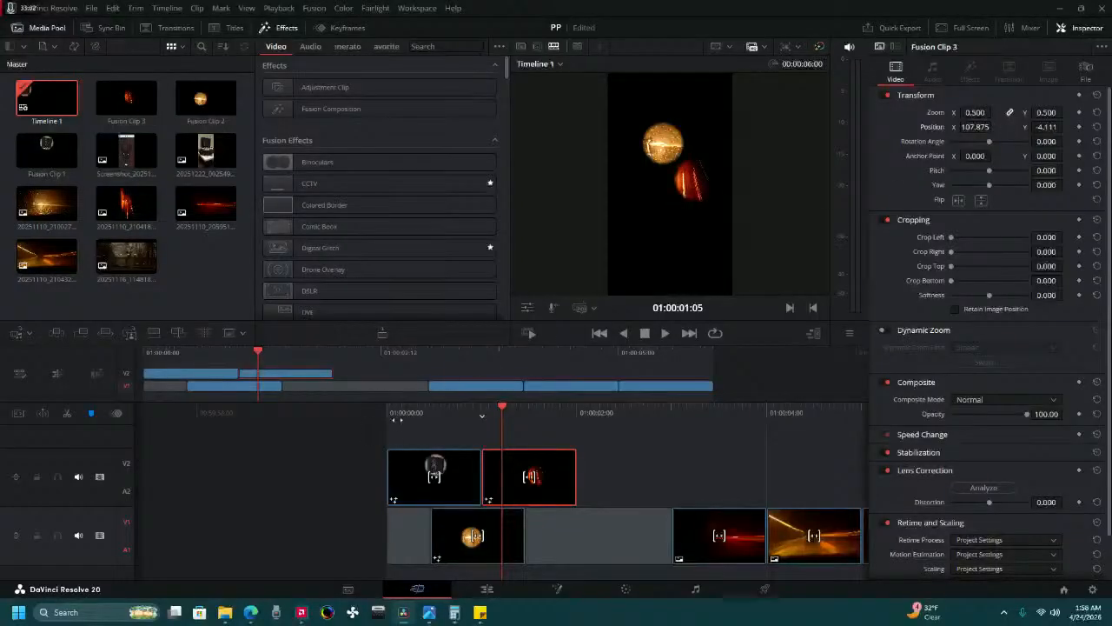
# Play the timeline from the start to check how the three circle clips appear.
pyautogui.click(599, 333)
pyautogui.click(662, 336)
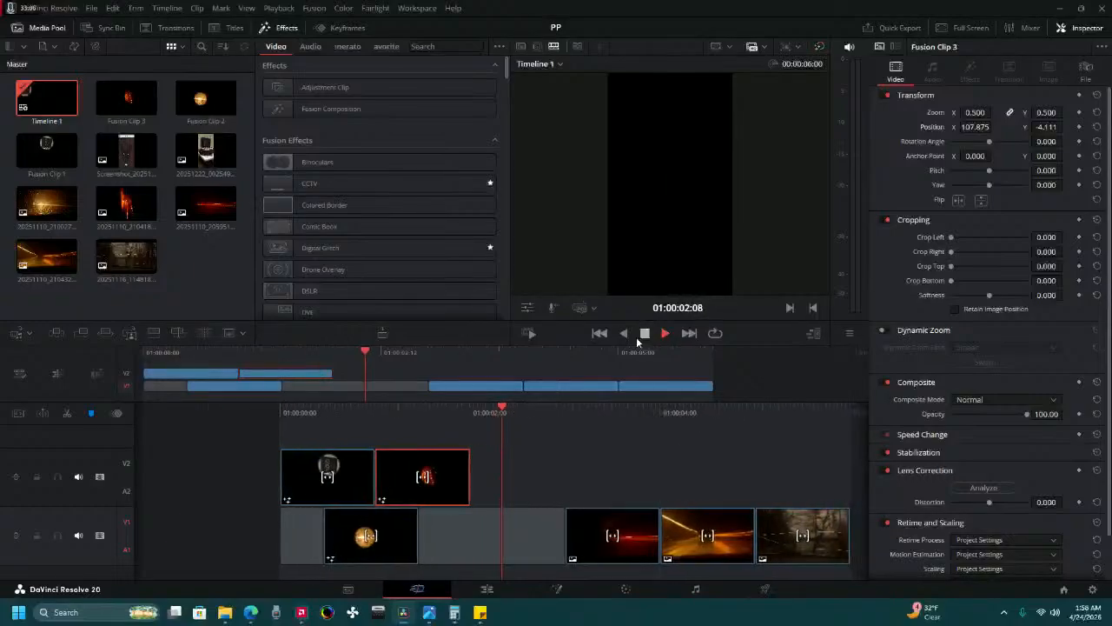
pyautogui.press('space')
# Move the photo 20251110_205951.jpg directly after Fusion Clip 2 on track V1, and park the playhead at 01:00:02:00.
pyautogui.click(503, 521)
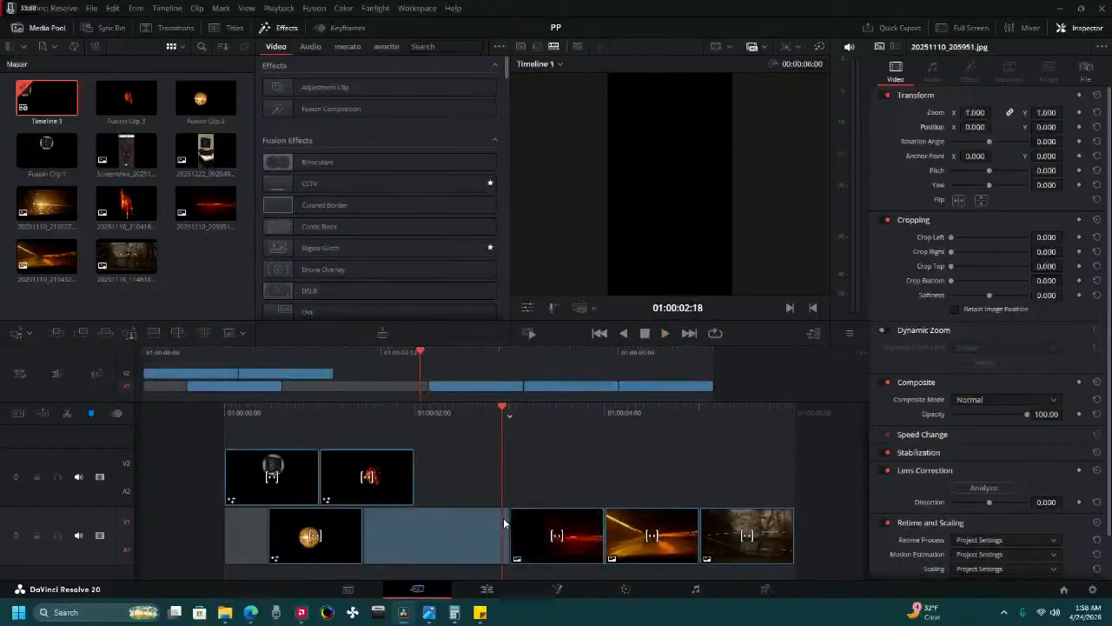
pyautogui.press('Delete')
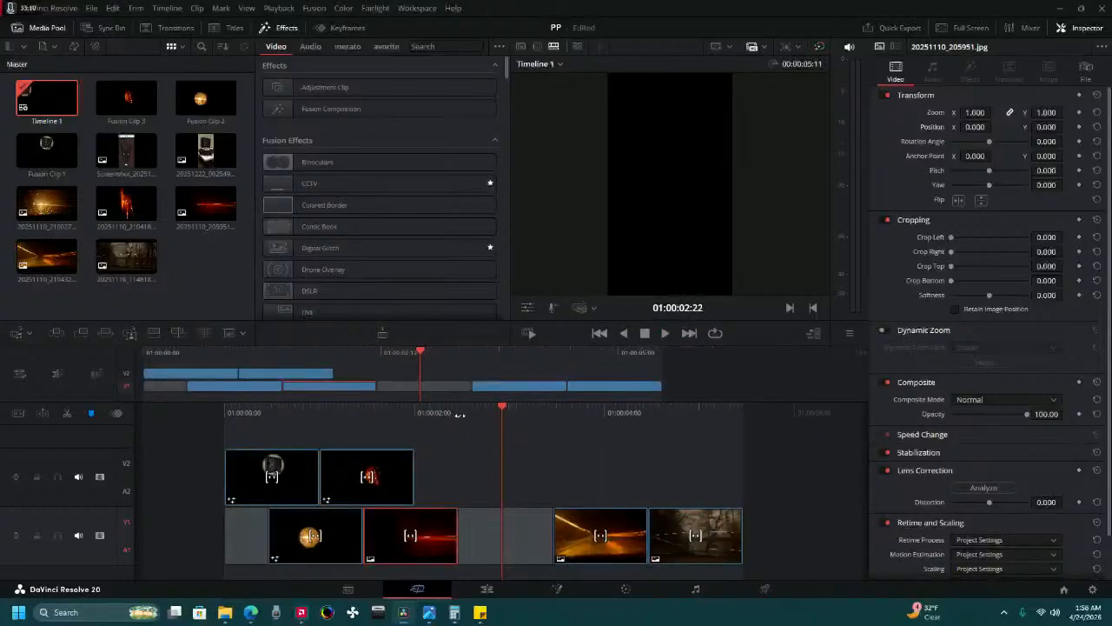
pyautogui.moveTo(460, 415); pyautogui.dragTo(549, 415)
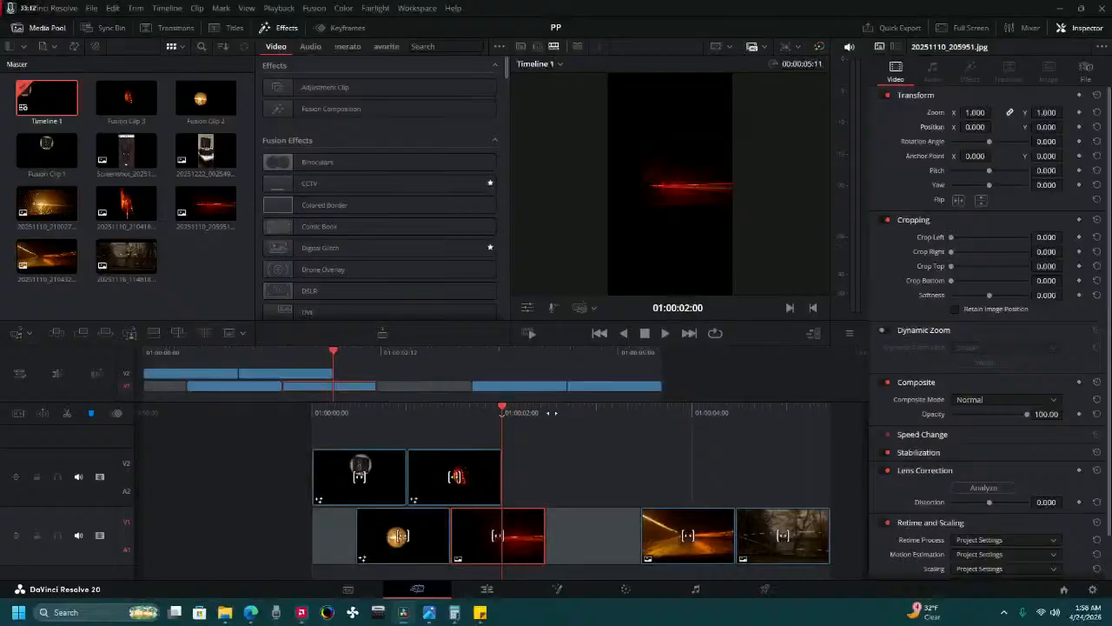
# Mask 20251110_205951.jpg with a circular window on the Color page, connecting node 01's alpha to a new alpha output.
pyautogui.click(625, 589)
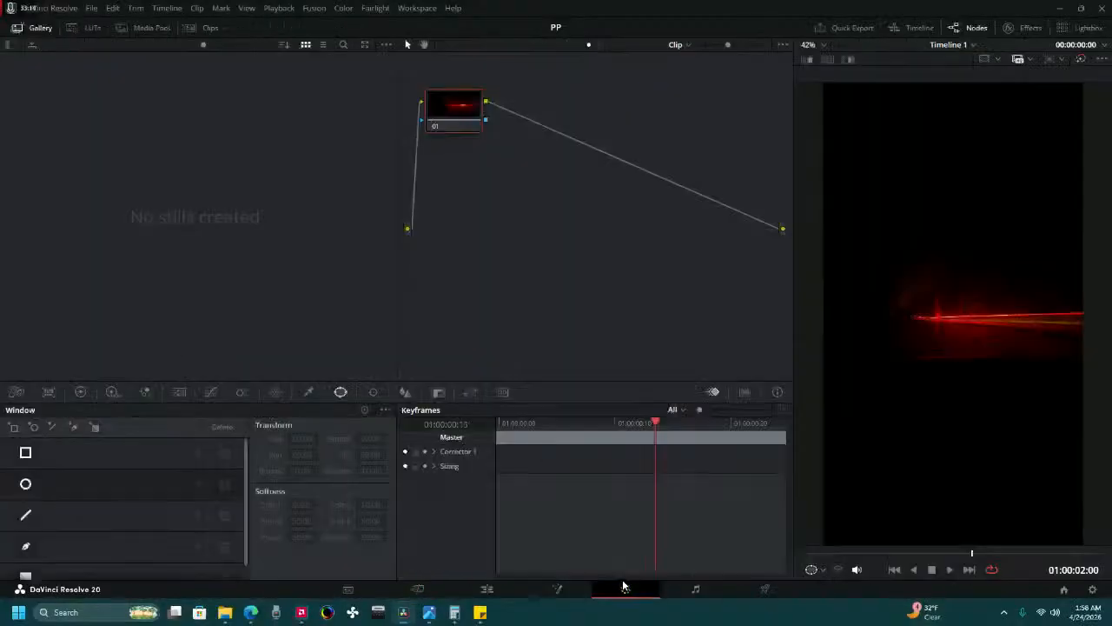
pyautogui.rightClick(587, 256)
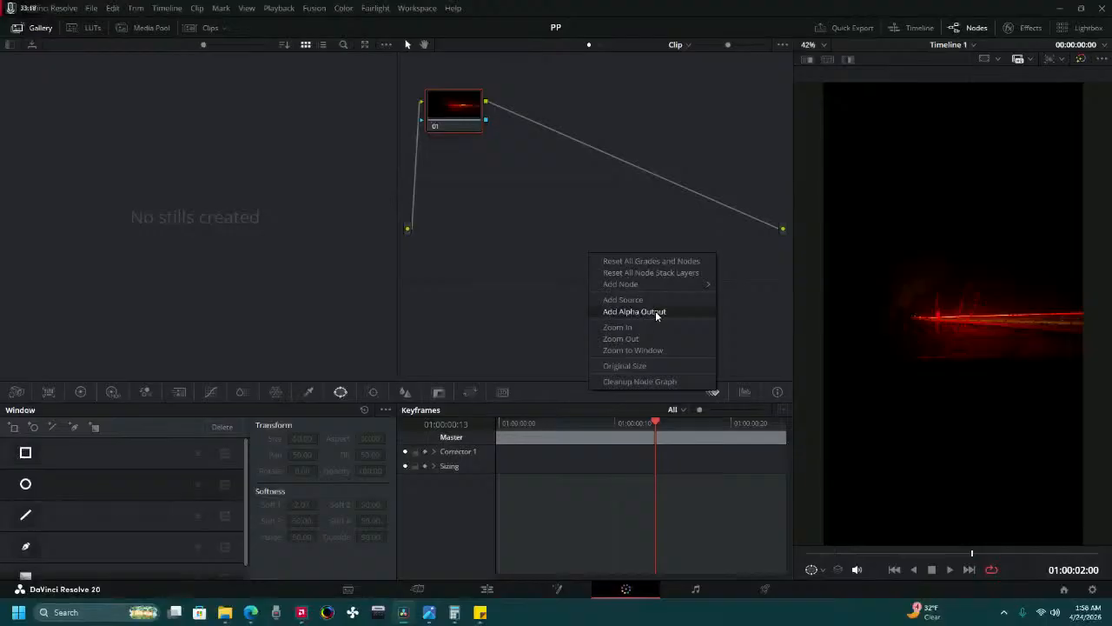
pyautogui.click(655, 311)
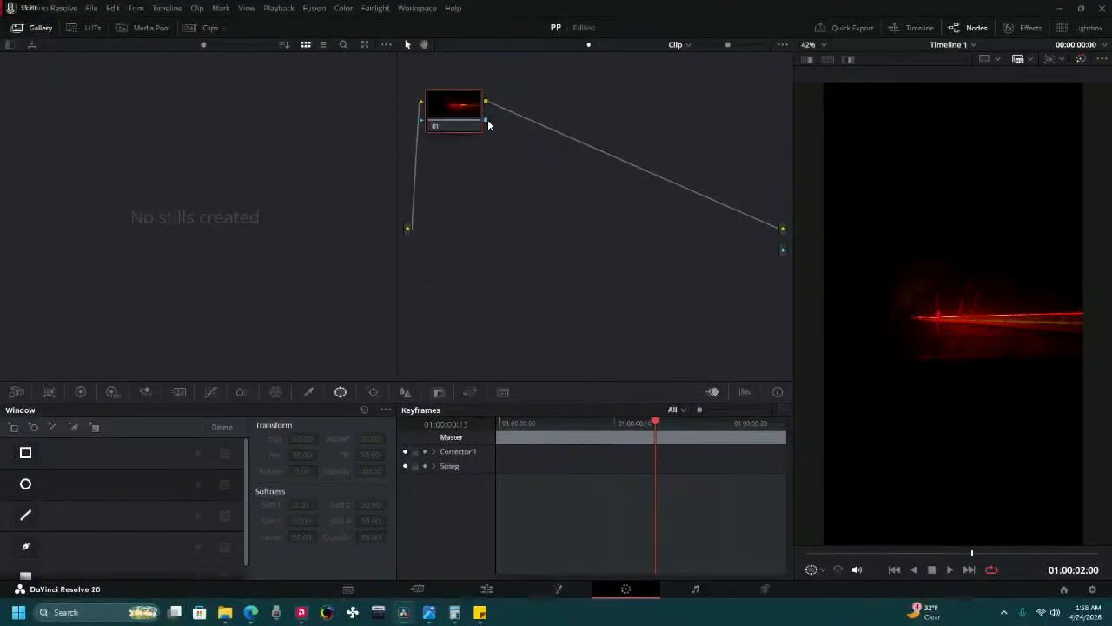
pyautogui.moveTo(487, 120); pyautogui.dragTo(782, 253)
pyautogui.click(26, 483)
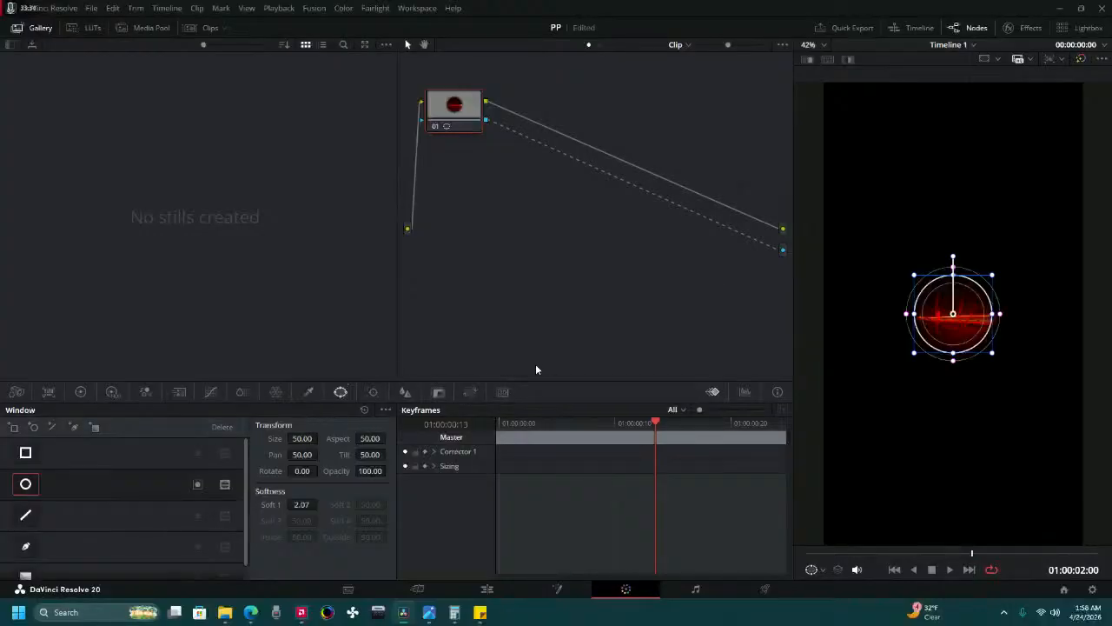
# Try a size of 35 for the circular window and return it to 50.
pyautogui.click(301, 439)
pyautogui.write('35')
pyautogui.press('Return')
pyautogui.click(308, 441)
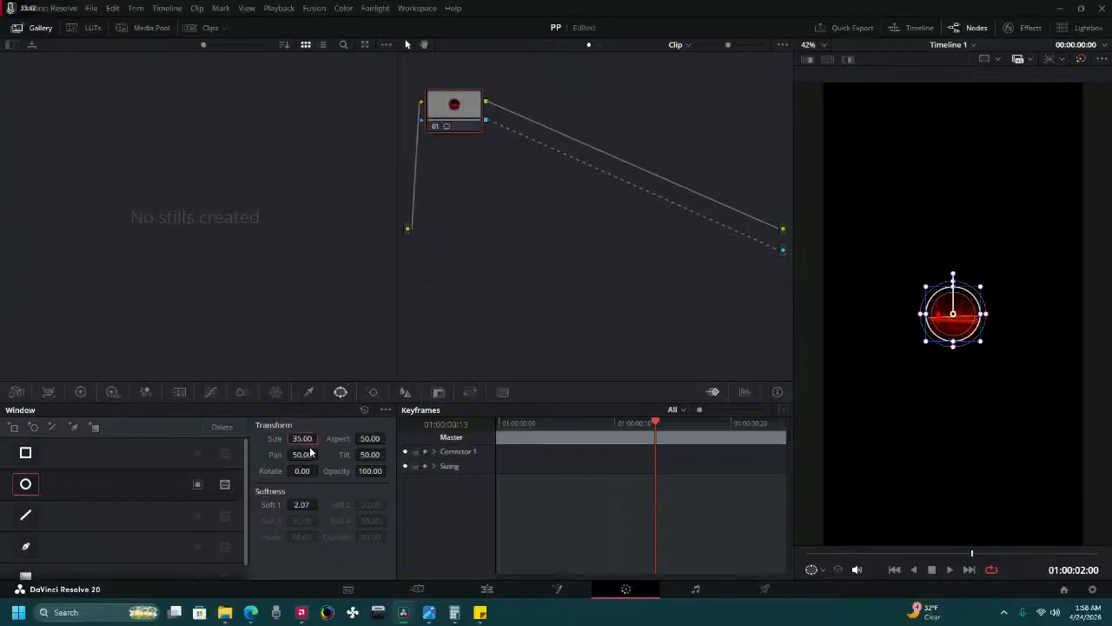
pyautogui.write('50')
pyautogui.press('Return')
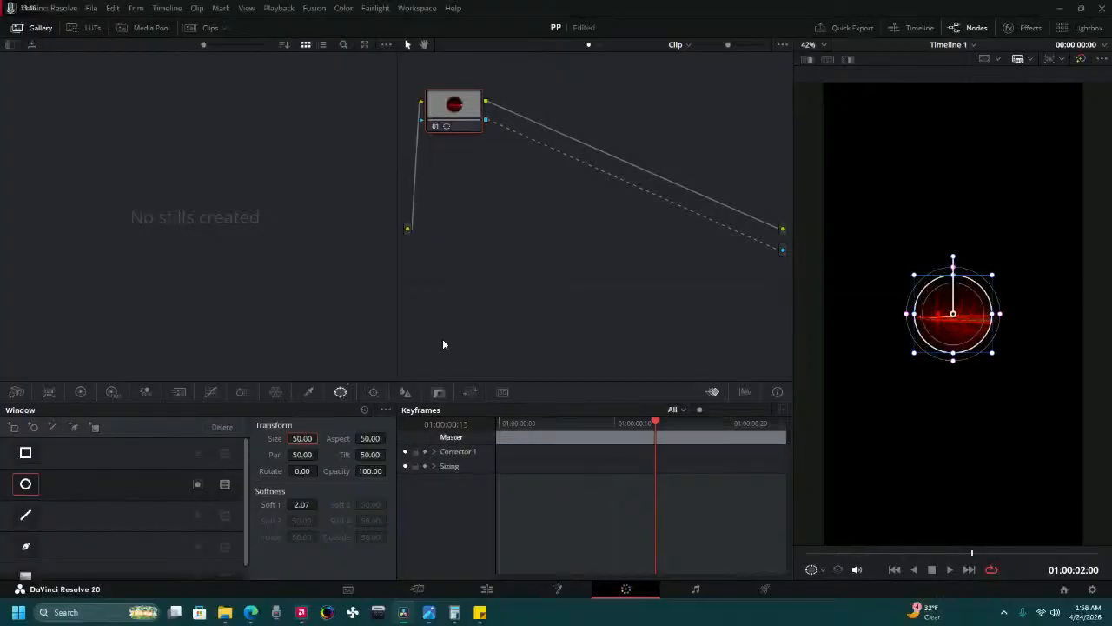
# Preview the masked photo on the Cut page and set the circular window's tilt to 50.28.
pyautogui.click(415, 590)
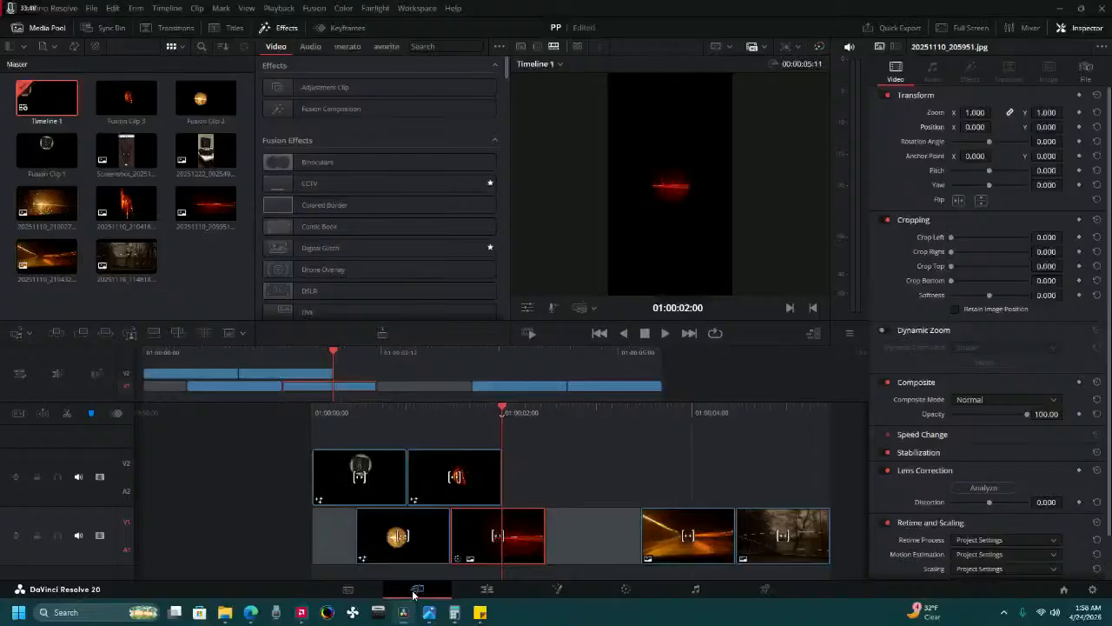
pyautogui.moveTo(471, 404)
pyautogui.mouseDown()
pyautogui.moveTo(483, 403)
pyautogui.moveTo(471, 403)
pyautogui.mouseUp()
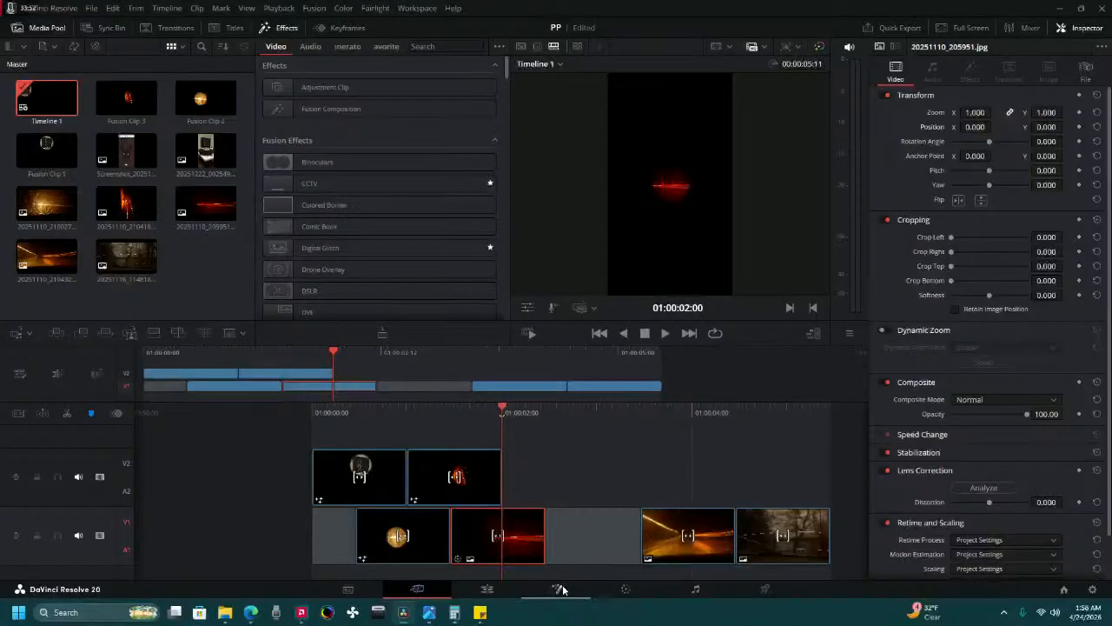
pyautogui.click(612, 589)
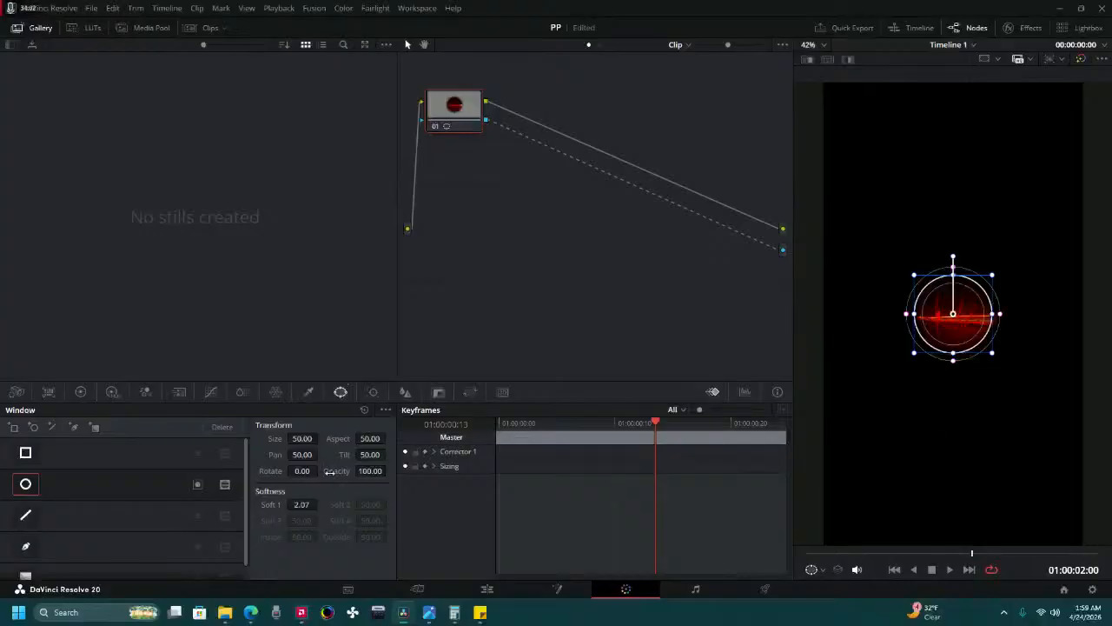
pyautogui.moveTo(372, 455); pyautogui.dragTo(388, 453)
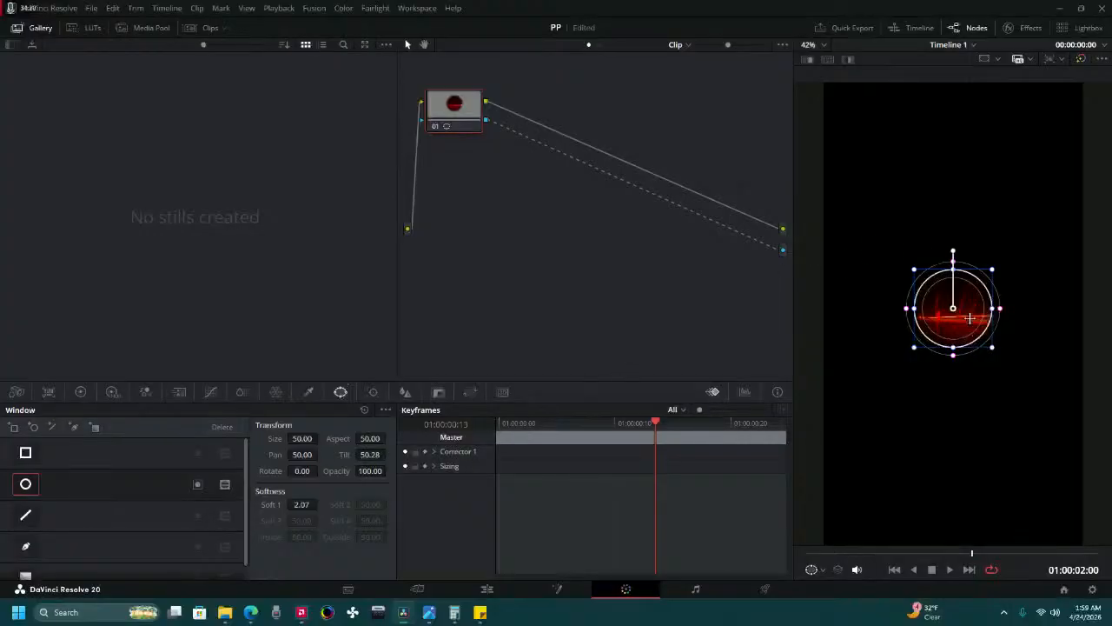
# Turn the masked 20251110_205951.jpg into a new Fusion clip on the Edit page.
pyautogui.click(486, 588)
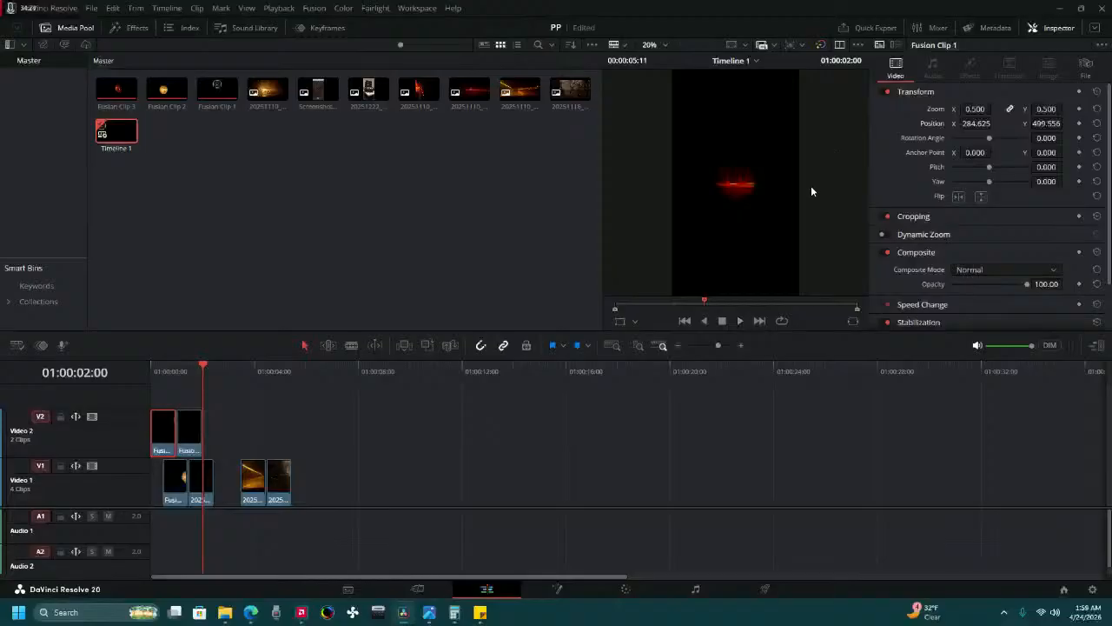
pyautogui.moveTo(259, 373); pyautogui.dragTo(200, 397)
pyautogui.click(205, 482)
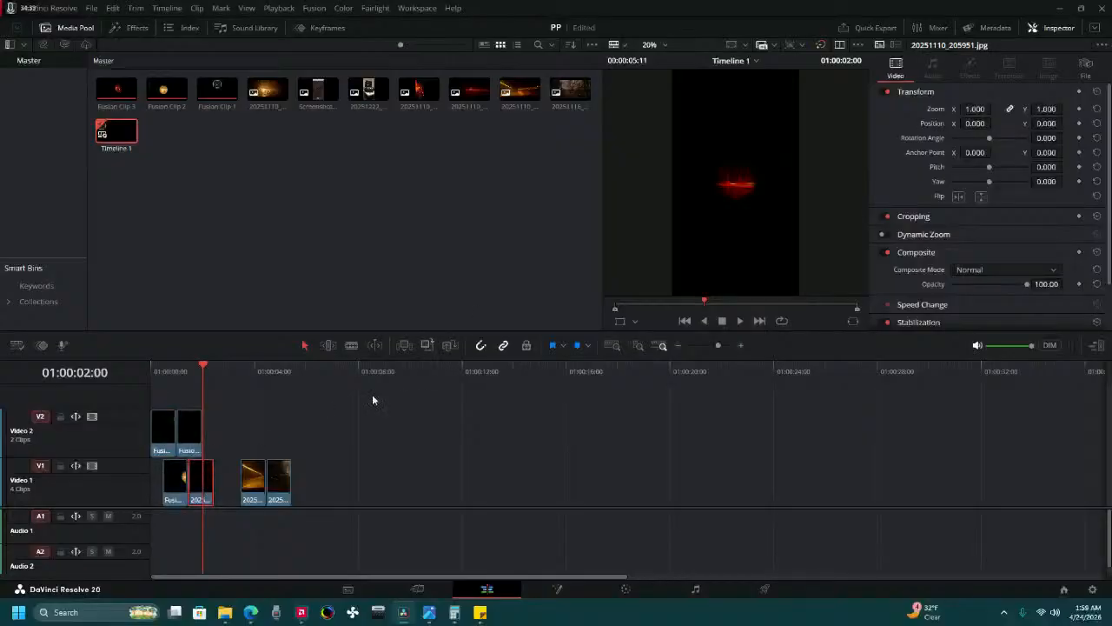
pyautogui.rightClick(200, 483)
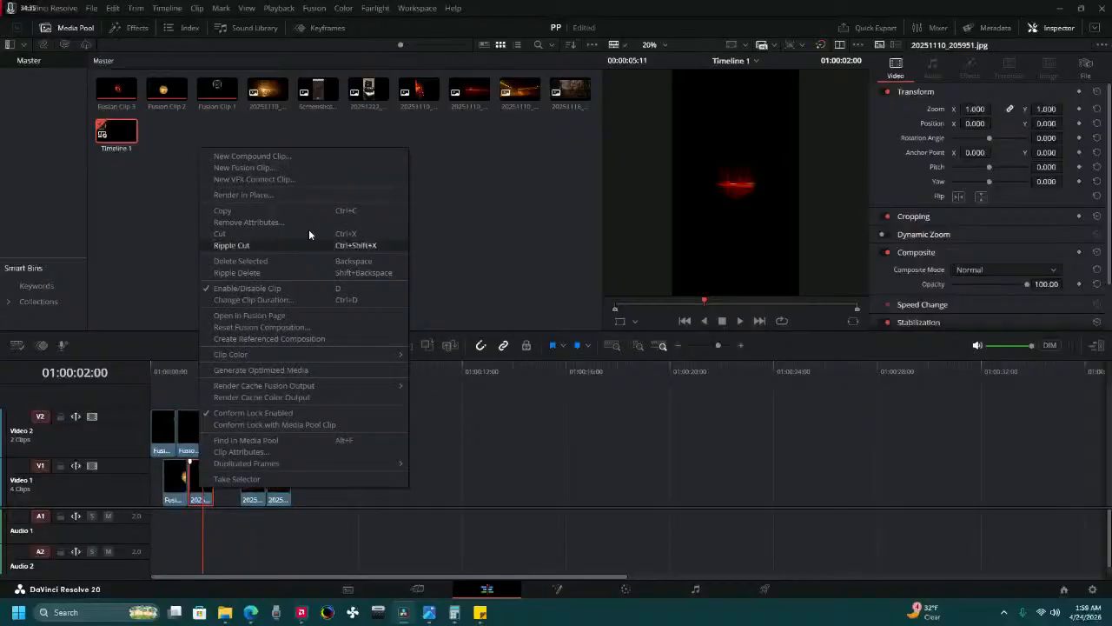
pyautogui.click(290, 167)
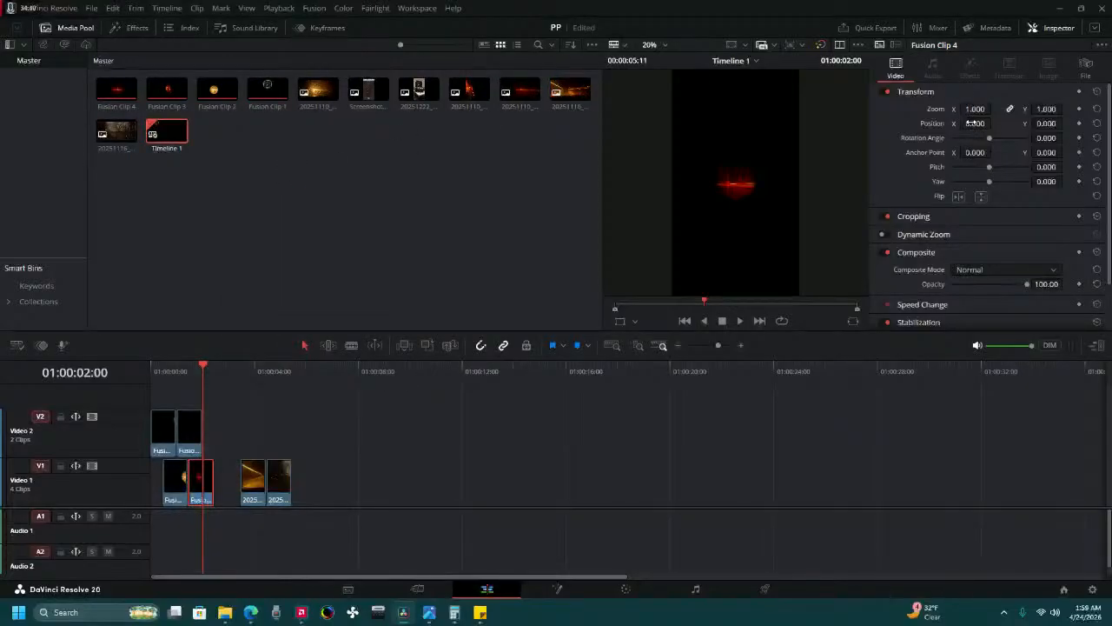
# Set Fusion Clip 4's position to X -95, Y -282, below the third circle, with the playhead at 01:00:01:11.
pyautogui.moveTo(973, 123); pyautogui.dragTo(995, 122)
pyautogui.moveTo(187, 375); pyautogui.dragTo(190, 411)
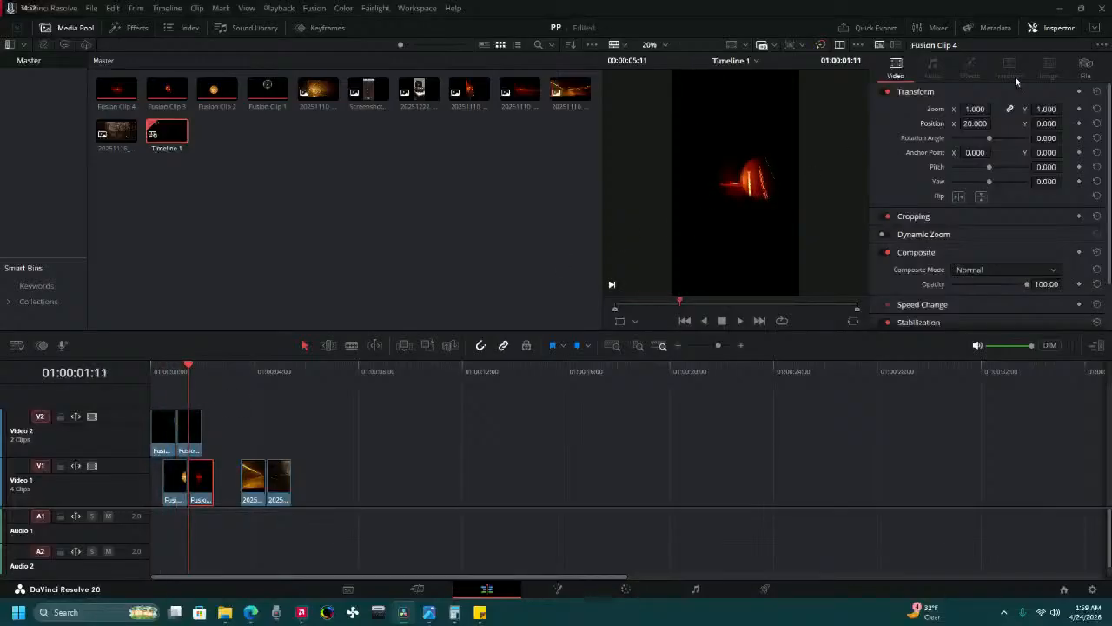
pyautogui.moveTo(974, 124)
pyautogui.mouseDown()
pyautogui.moveTo(929, 124)
pyautogui.moveTo(994, 122)
pyautogui.mouseUp()
pyautogui.moveTo(1067, 124); pyautogui.dragTo(1067, 124)
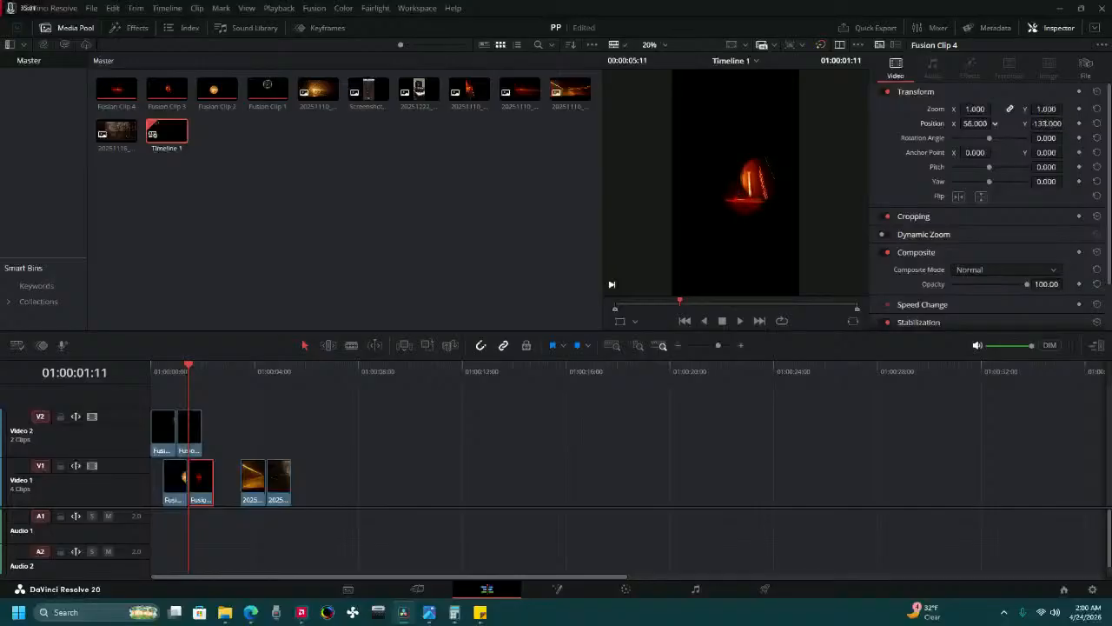
pyautogui.moveTo(995, 122); pyautogui.dragTo(995, 123)
pyautogui.moveTo(1067, 123); pyautogui.dragTo(1067, 124)
pyautogui.moveTo(995, 123); pyautogui.dragTo(995, 123)
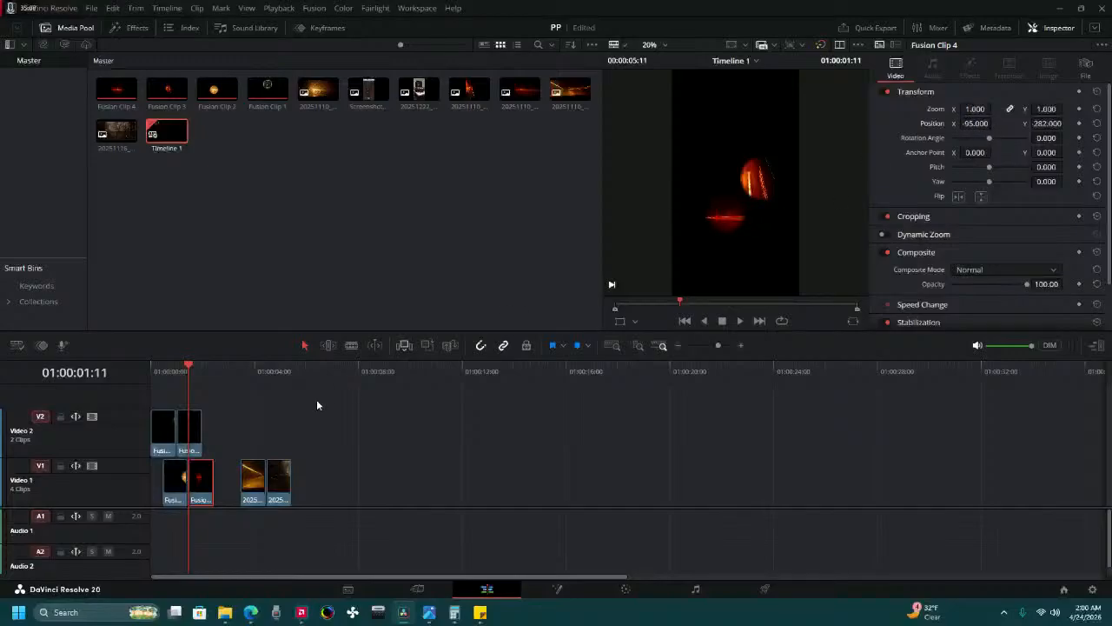
# Play the timeline from the start twice to check the order and timing of the circles, and park at 01:00:00:11.
pyautogui.click(149, 373)
pyautogui.click(739, 321)
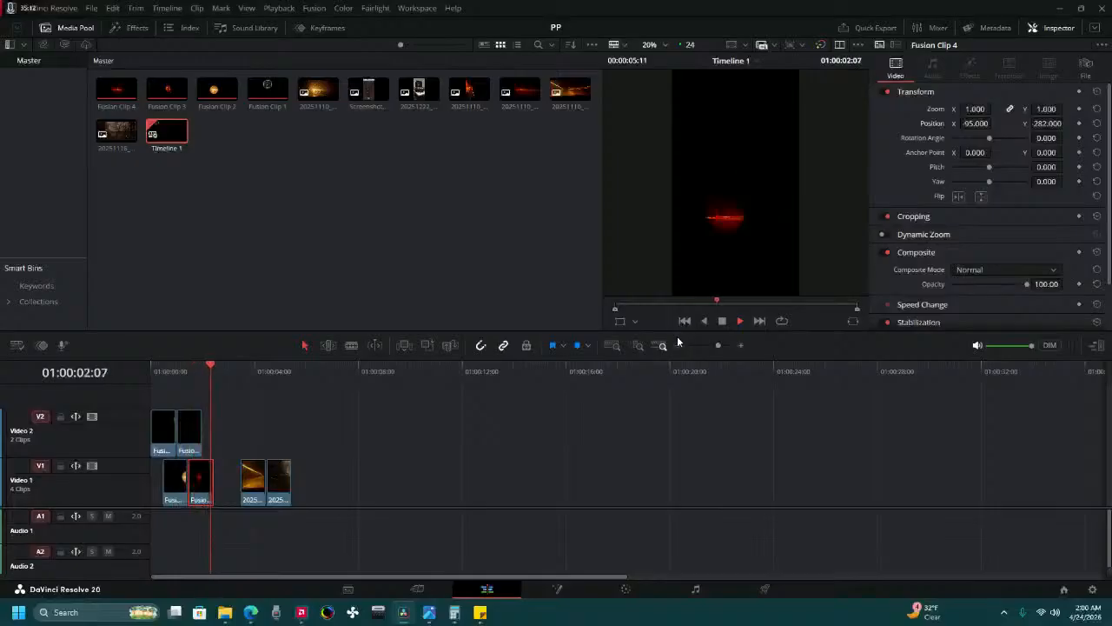
pyautogui.press('space')
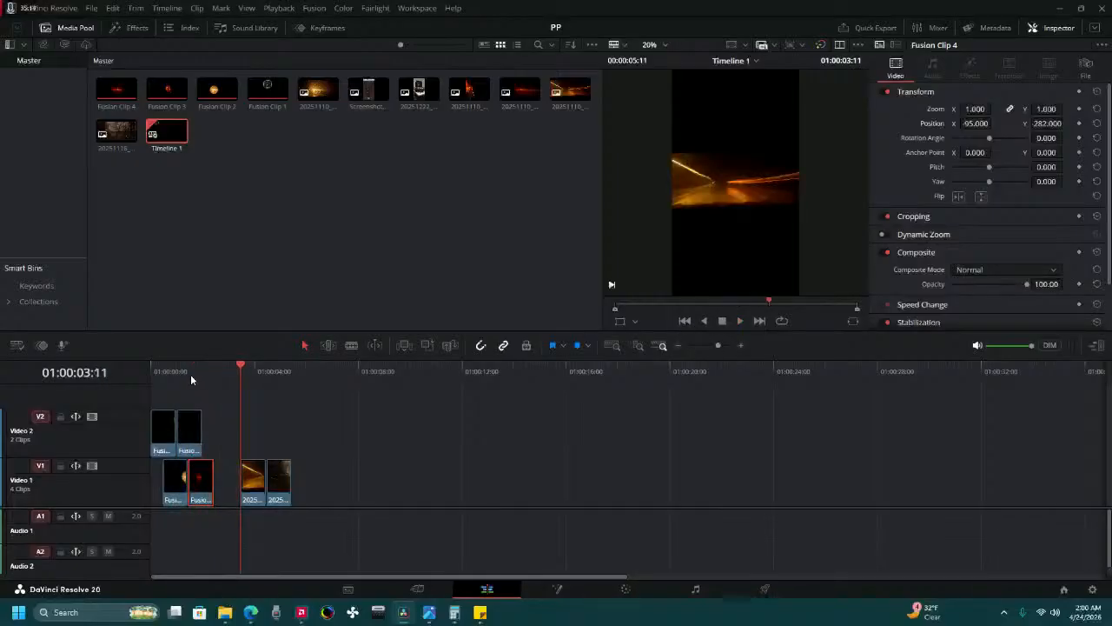
pyautogui.moveTo(190, 374); pyautogui.dragTo(151, 373)
pyautogui.click(737, 321)
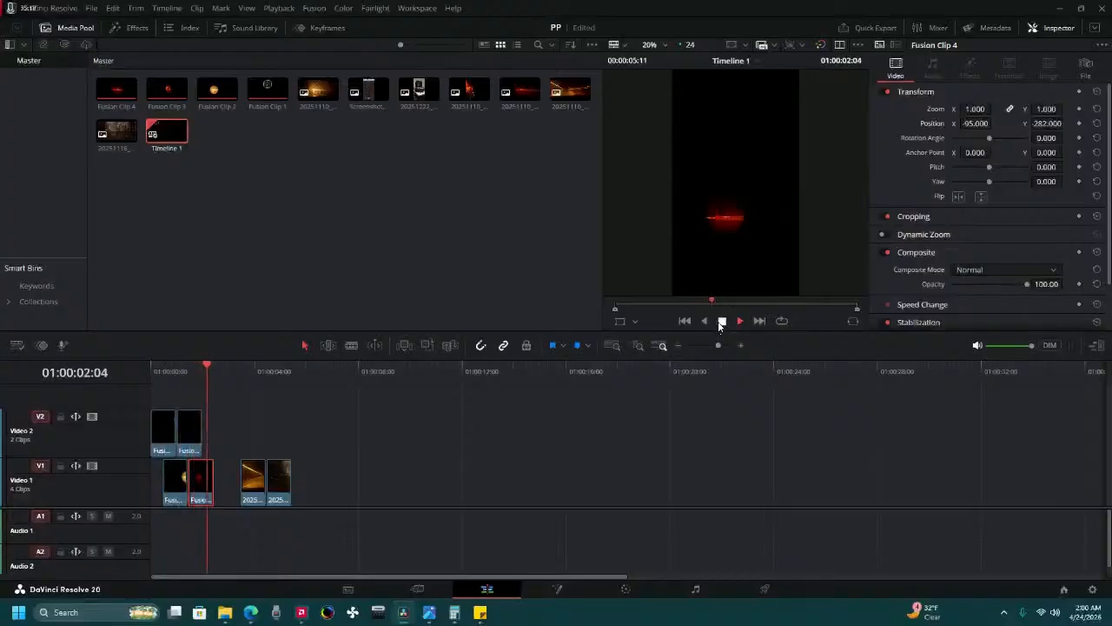
pyautogui.click(720, 322)
pyautogui.moveTo(164, 373); pyautogui.dragTo(148, 374)
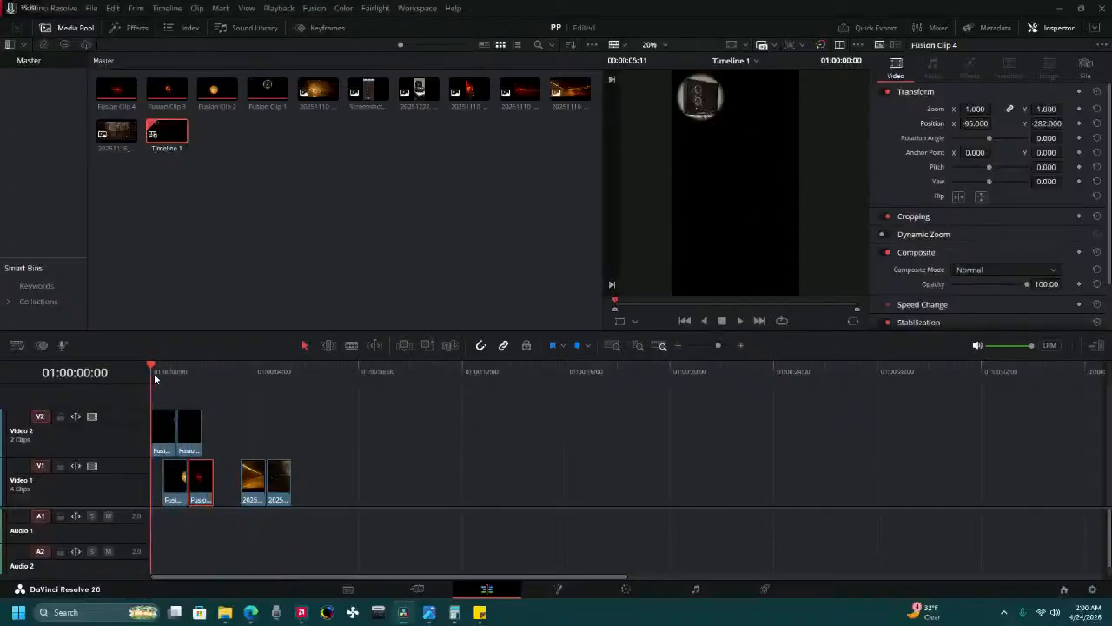
pyautogui.click(162, 373)
# Shift Fusion Clips 2, 3 and 4 later so that Clips 2 and 3 start where the previous circle ends, and play back the result.
pyautogui.click(192, 430)
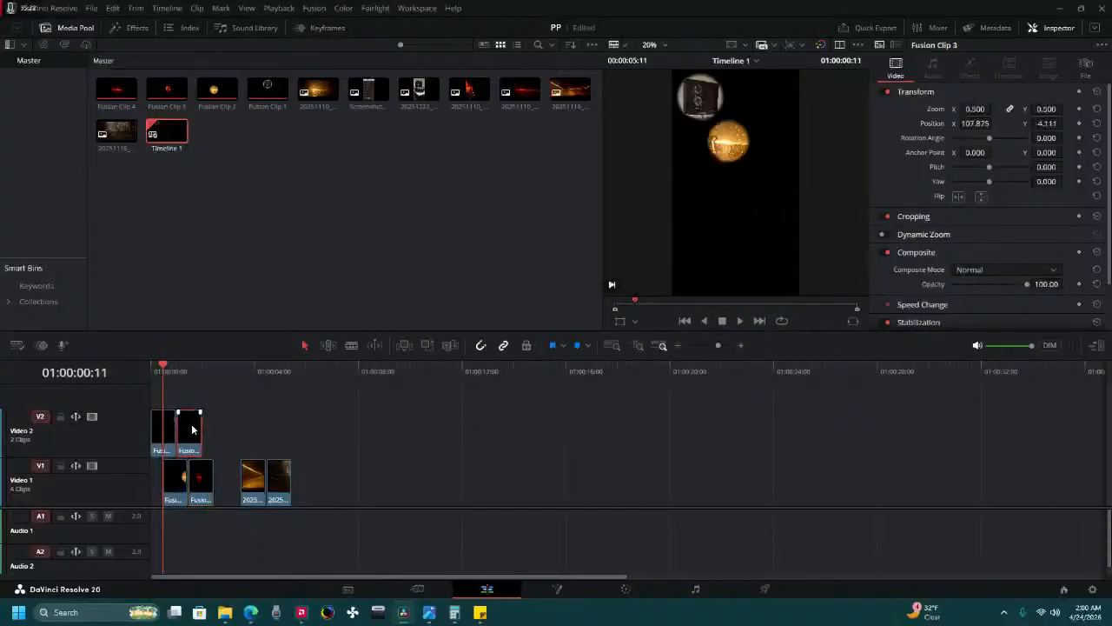
pyautogui.moveTo(192, 429); pyautogui.dragTo(203, 429)
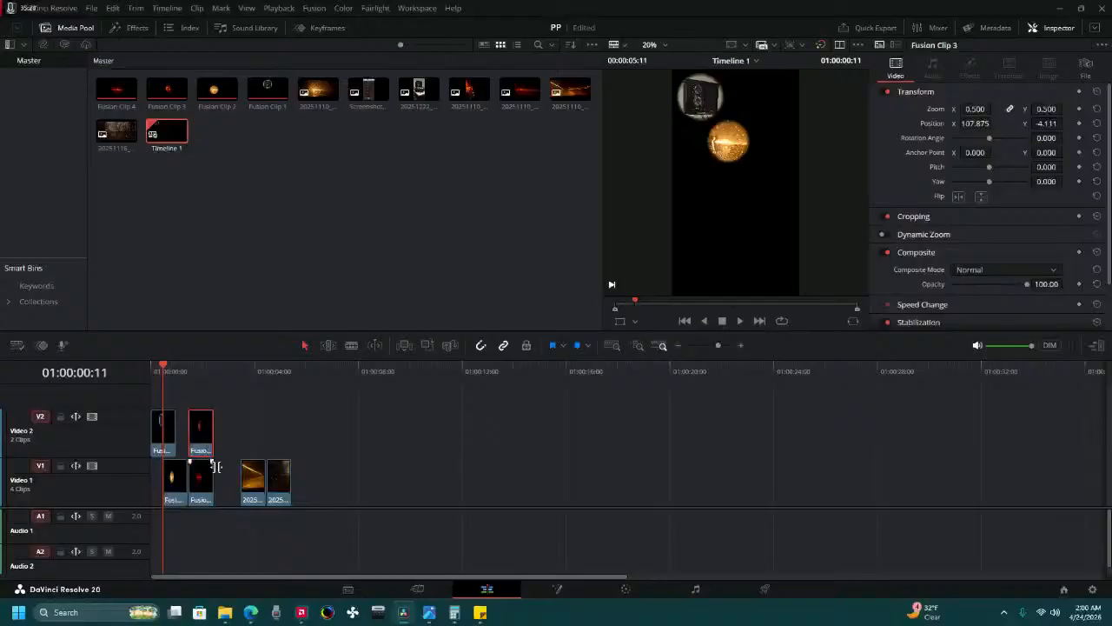
pyautogui.moveTo(202, 483)
pyautogui.mouseDown()
pyautogui.moveTo(227, 485)
pyautogui.moveTo(187, 487)
pyautogui.mouseUp()
pyautogui.click(173, 487)
pyautogui.click(199, 445)
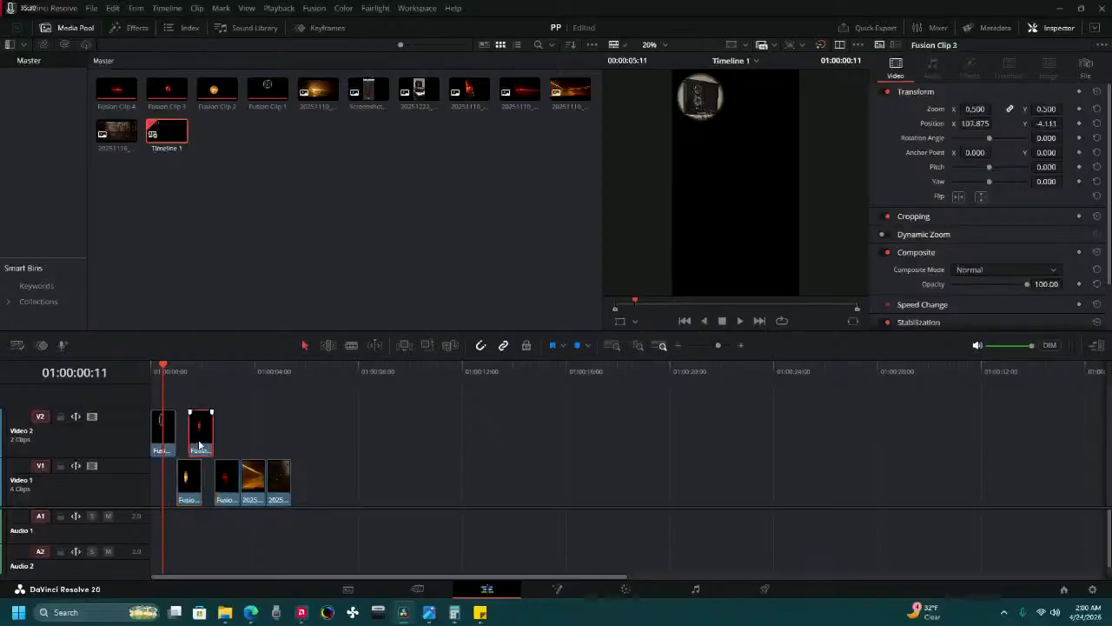
pyautogui.moveTo(199, 444); pyautogui.dragTo(214, 445)
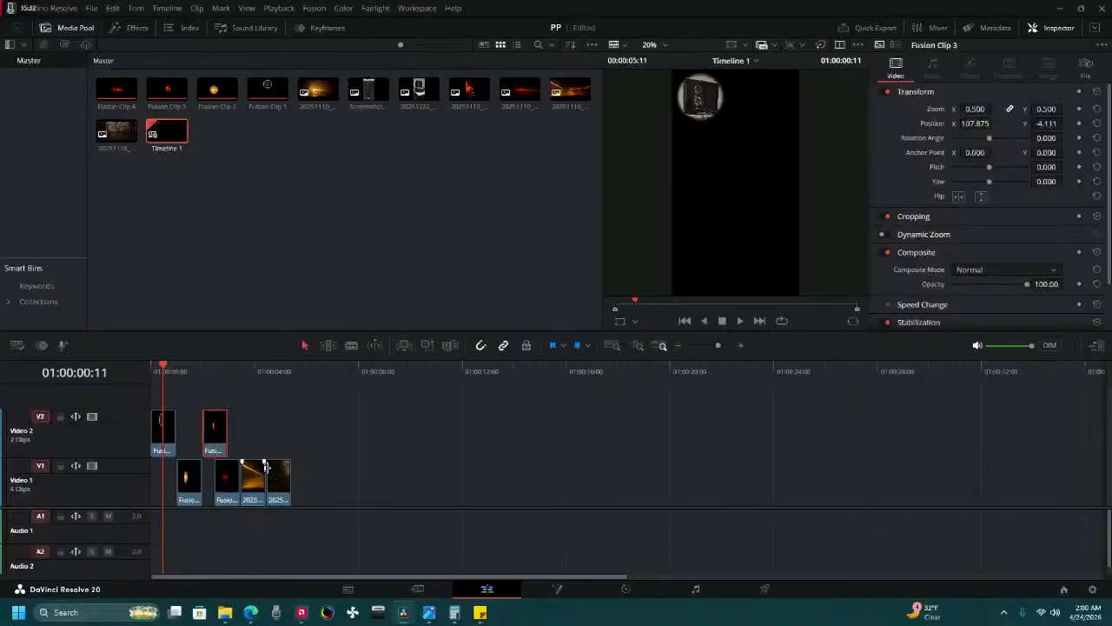
pyautogui.click(739, 320)
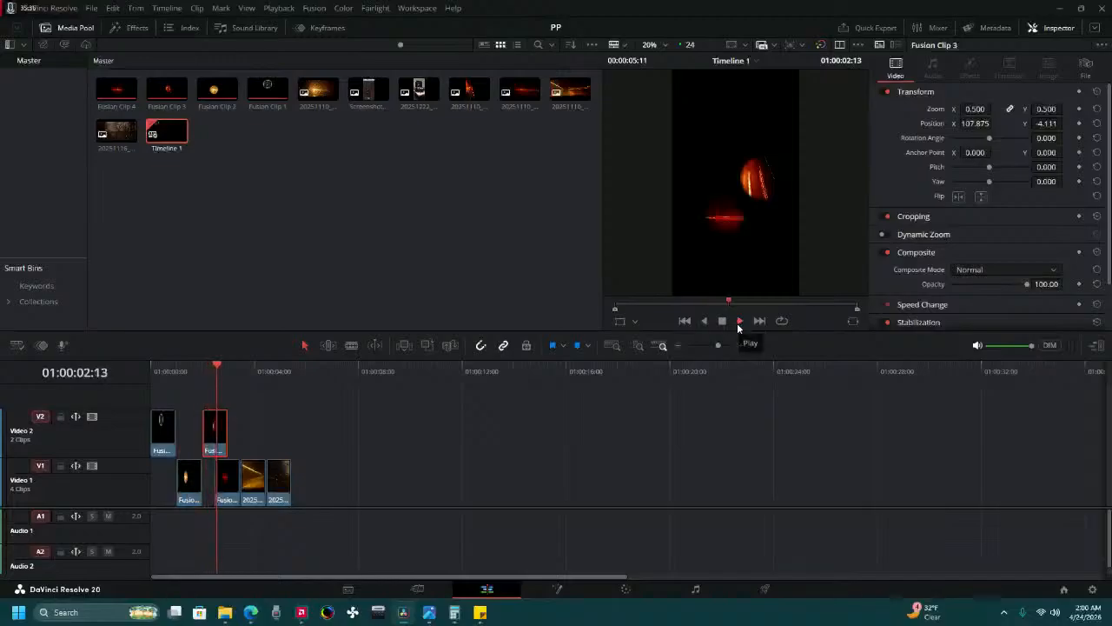
pyautogui.click(722, 321)
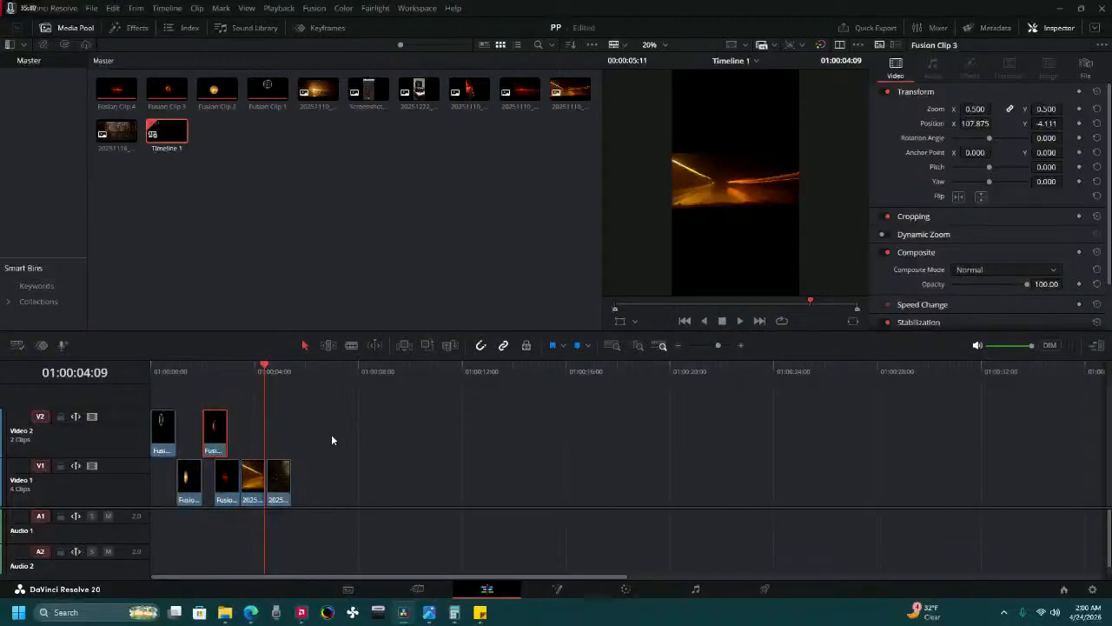
# Move the last two photos later, start Fusion Clip 4 at 01:00:03:00 where Fusion Clip 3 ends, and play the timeline from the start.
pyautogui.click(239, 373)
pyautogui.click(235, 379)
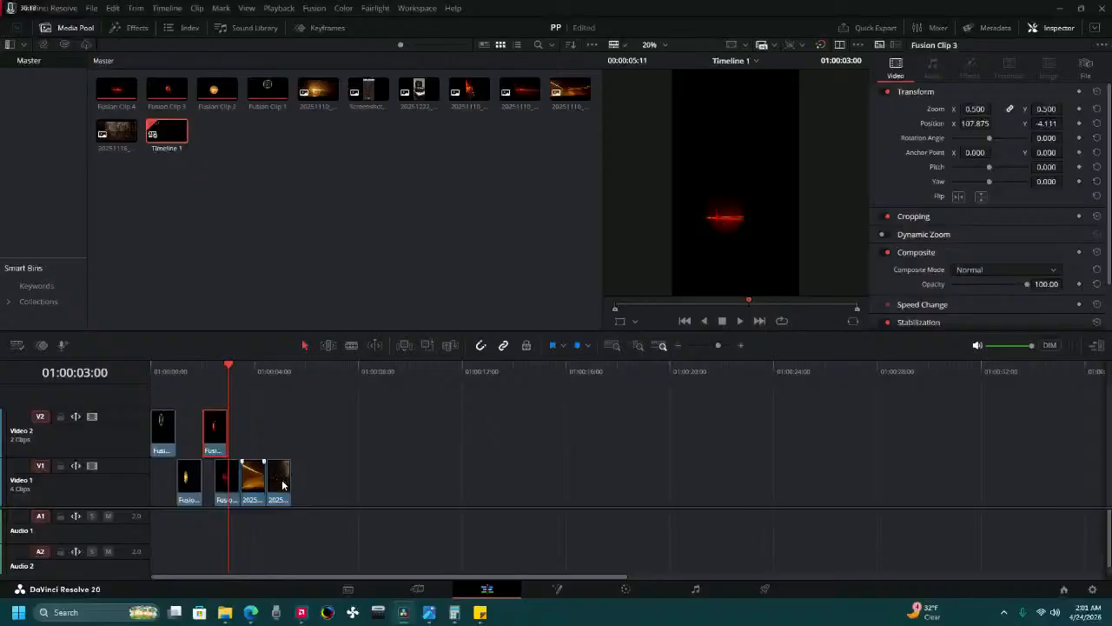
pyautogui.moveTo(284, 483); pyautogui.dragTo(353, 483)
pyautogui.moveTo(247, 483)
pyautogui.mouseDown()
pyautogui.moveTo(283, 483)
pyautogui.moveTo(237, 486)
pyautogui.moveTo(251, 486)
pyautogui.mouseUp()
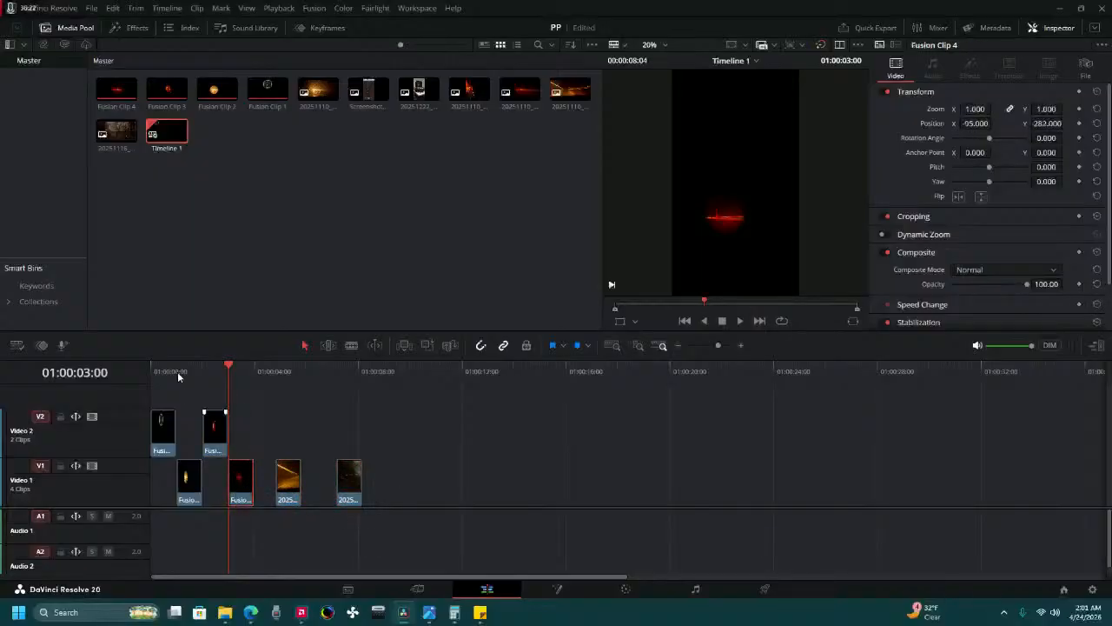
pyautogui.press('Home')
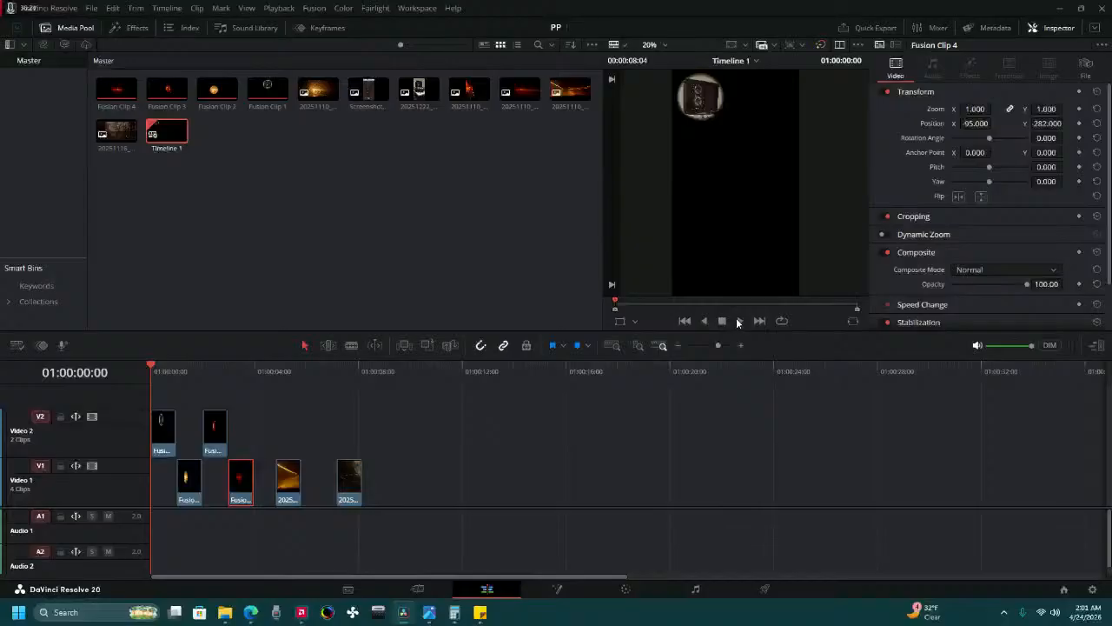
pyautogui.click(737, 317)
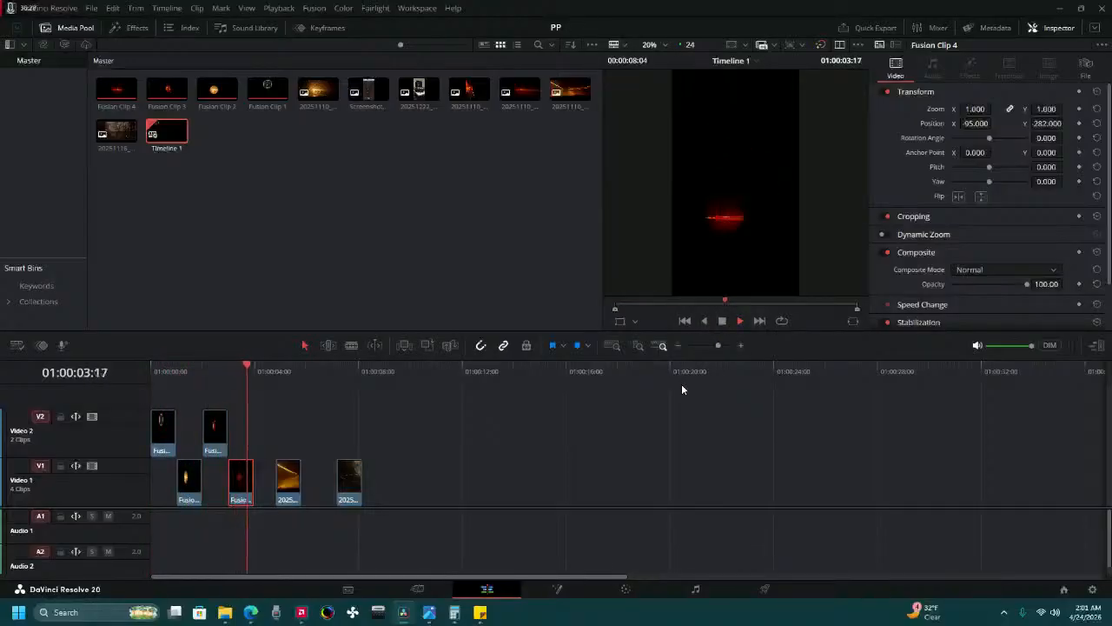
# Stop playback and move the photo 20251110_210432.jpg to Video 2, overlapping the end of Fusion Clip 4, with the playhead at 01:00:04:00.
pyautogui.click(722, 319)
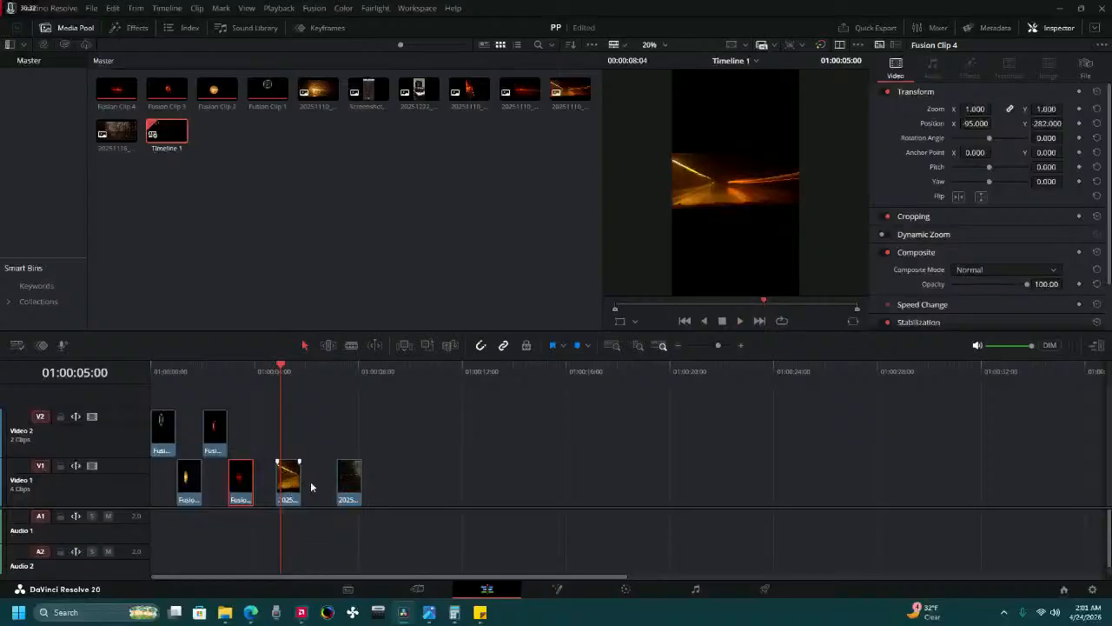
pyautogui.moveTo(294, 483); pyautogui.dragTo(260, 430)
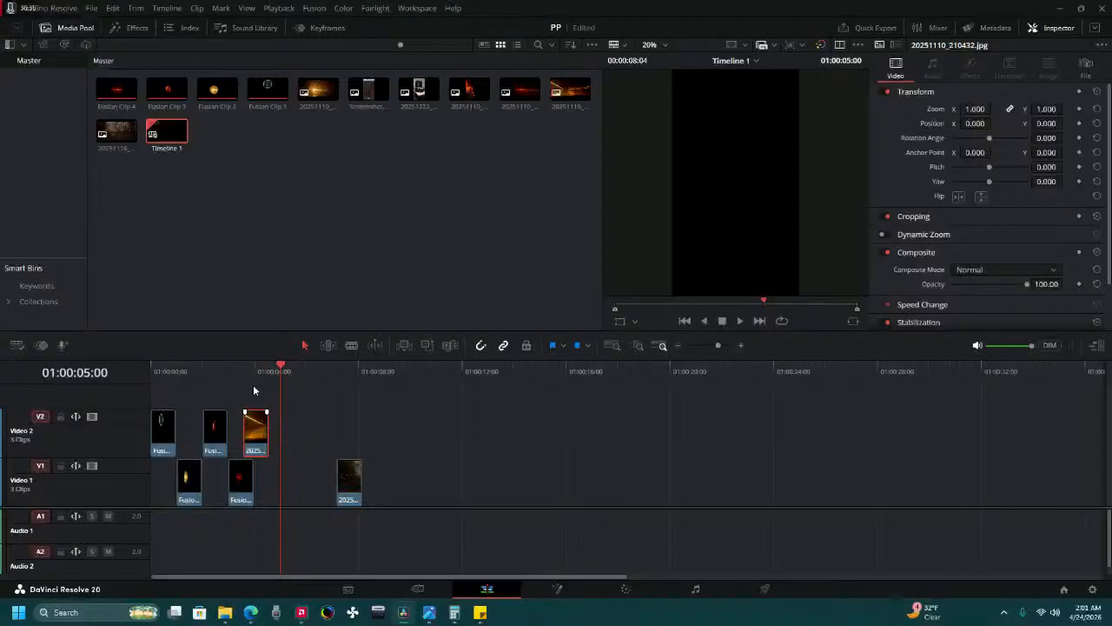
pyautogui.moveTo(255, 375); pyautogui.dragTo(253, 386)
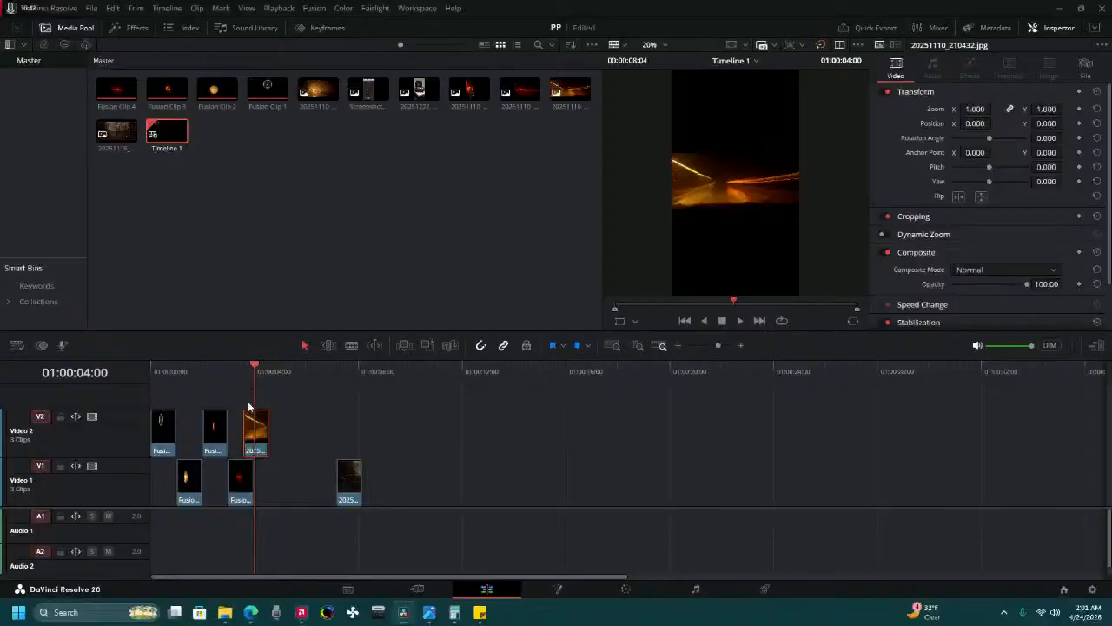
# Mask the photo 20251110_210432.jpg with a circle window, add an alpha output, and connect the node's alpha to it.
pyautogui.click(619, 589)
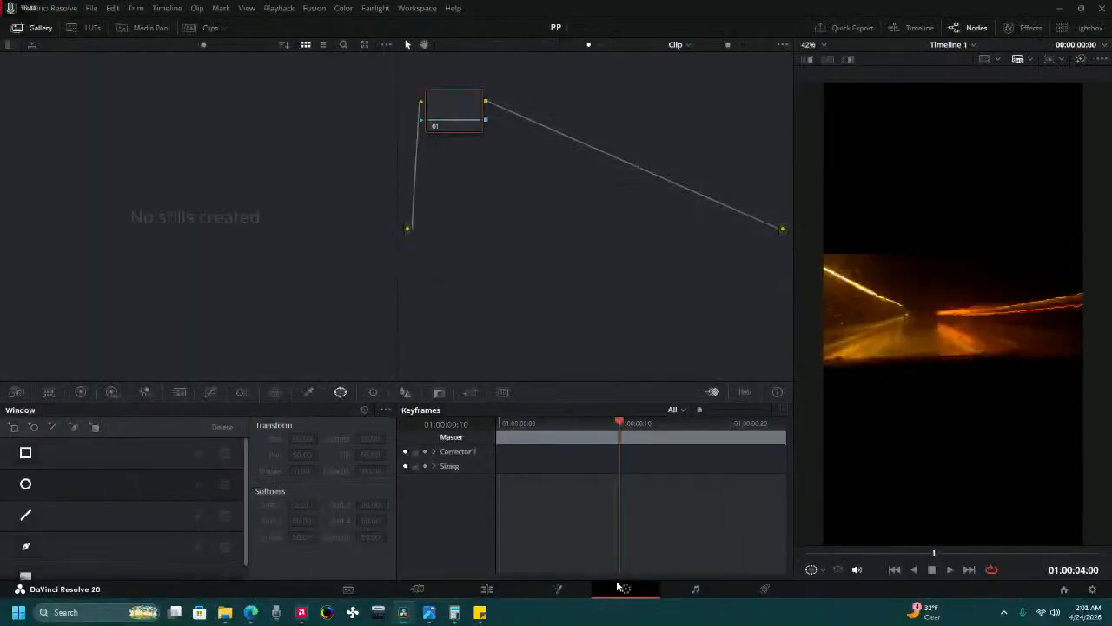
pyautogui.click(26, 483)
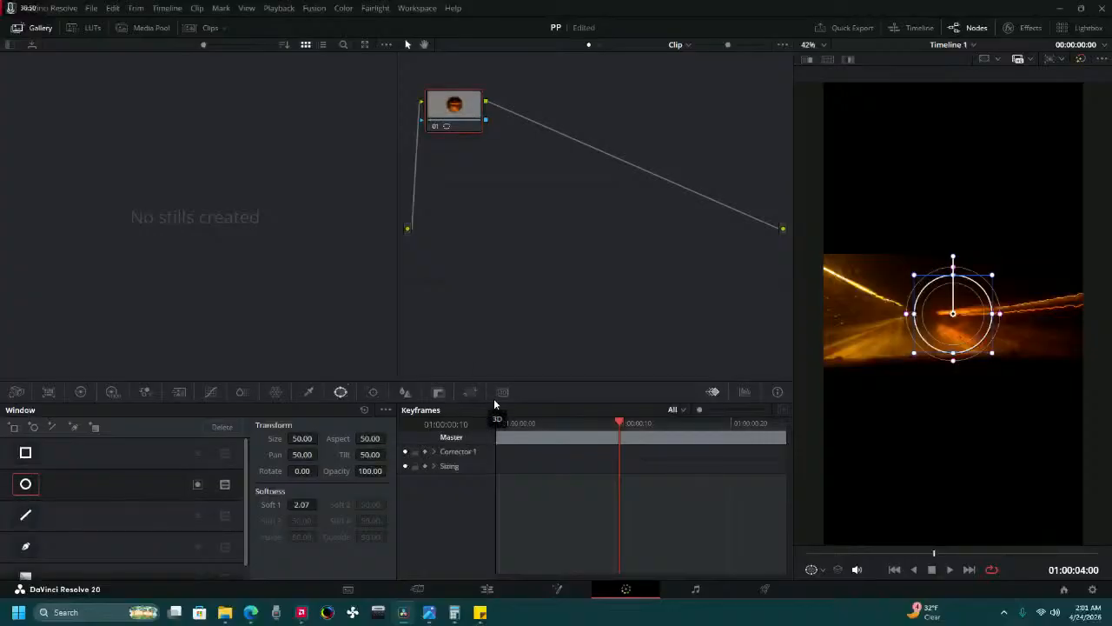
pyautogui.rightClick(506, 255)
pyautogui.click(564, 313)
pyautogui.moveTo(490, 120); pyautogui.dragTo(782, 251)
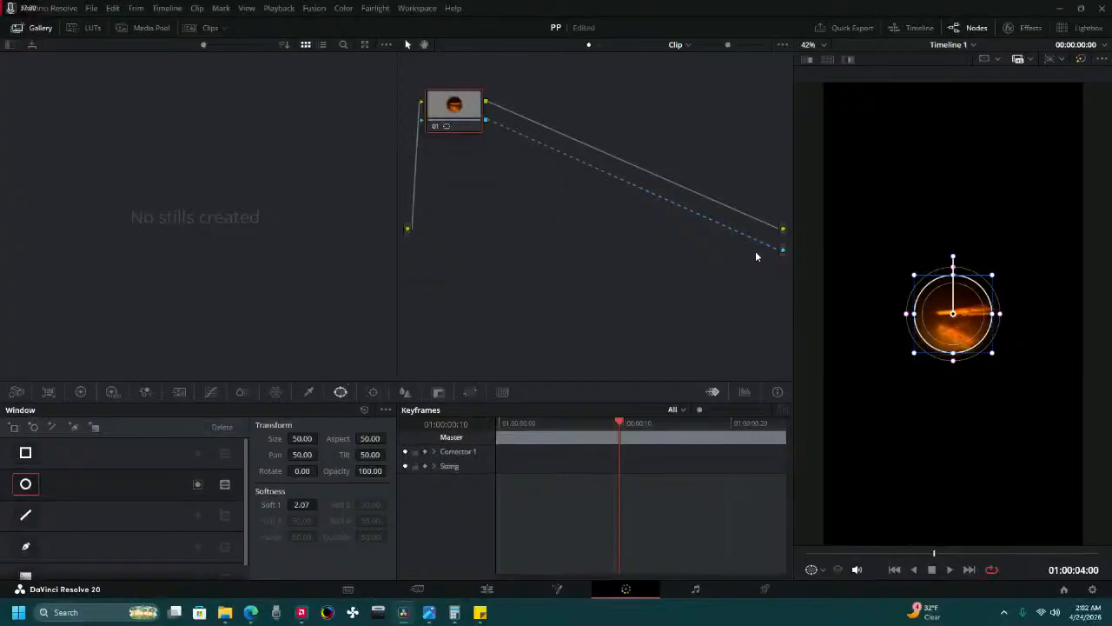
# Try a Soft 1 value of 0 on the circle window and check the masked photo in the edit at 01:00:03:14.
pyautogui.click(197, 484)
pyautogui.click(197, 484)
pyautogui.click(225, 489)
pyautogui.click(225, 488)
pyautogui.moveTo(300, 504)
pyautogui.mouseDown()
pyautogui.moveTo(261, 504)
pyautogui.moveTo(339, 503)
pyautogui.moveTo(301, 503)
pyautogui.mouseUp()
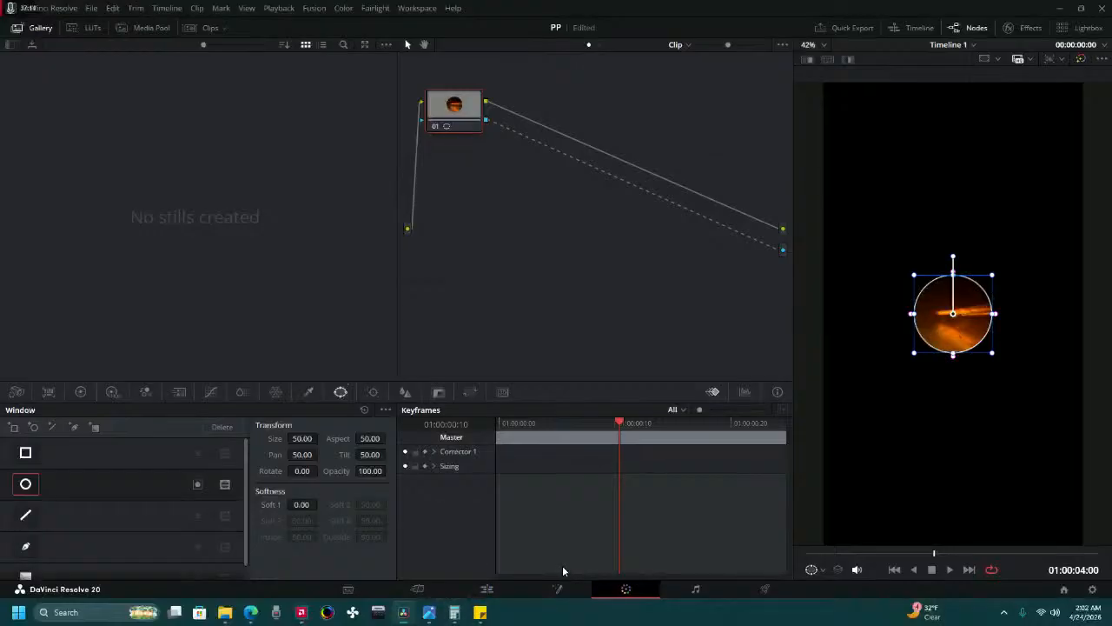
pyautogui.click(492, 590)
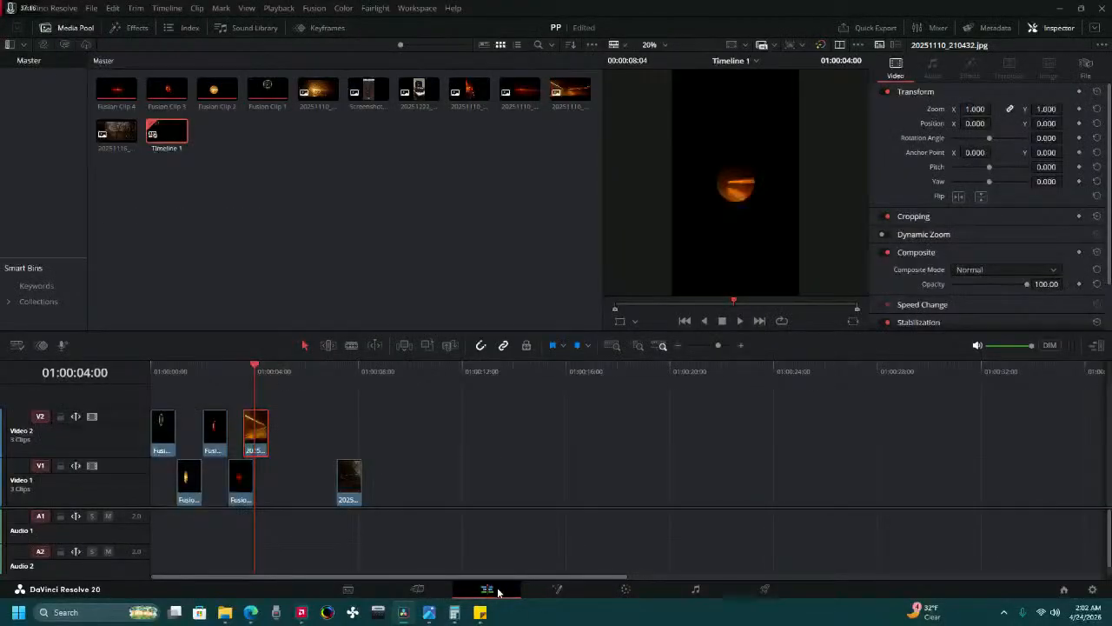
pyautogui.moveTo(239, 377)
pyautogui.mouseDown()
pyautogui.moveTo(185, 378)
pyautogui.moveTo(267, 380)
pyautogui.moveTo(224, 383)
pyautogui.moveTo(244, 382)
pyautogui.mouseUp()
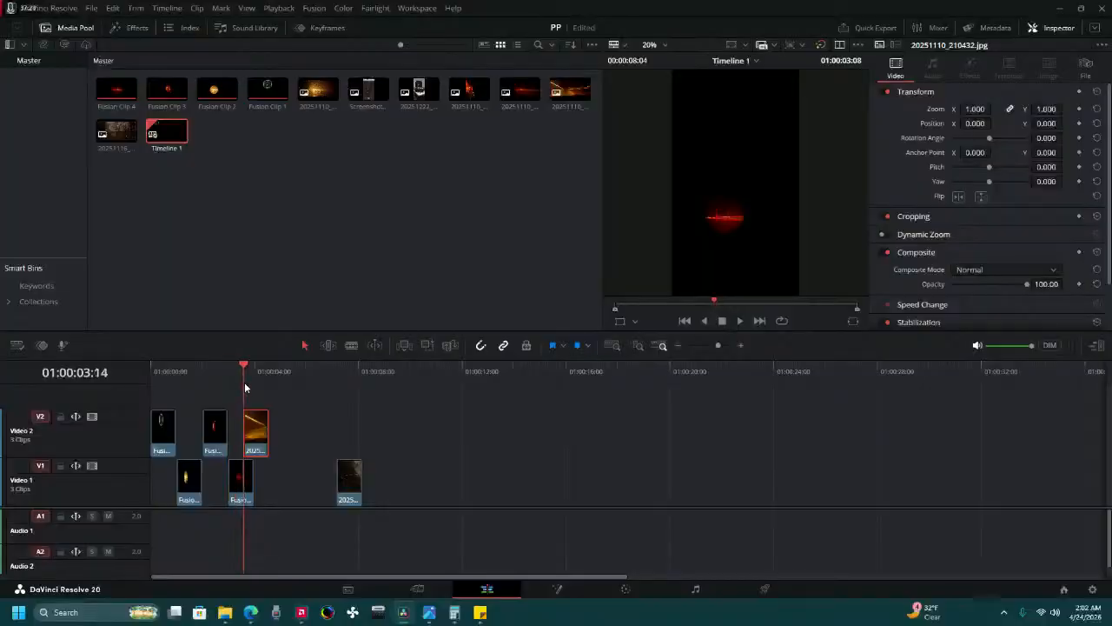
# Restore the circle window's Soft 1 to 2.07 and connect the node's alpha to a newly added alpha output.
pyautogui.click(623, 589)
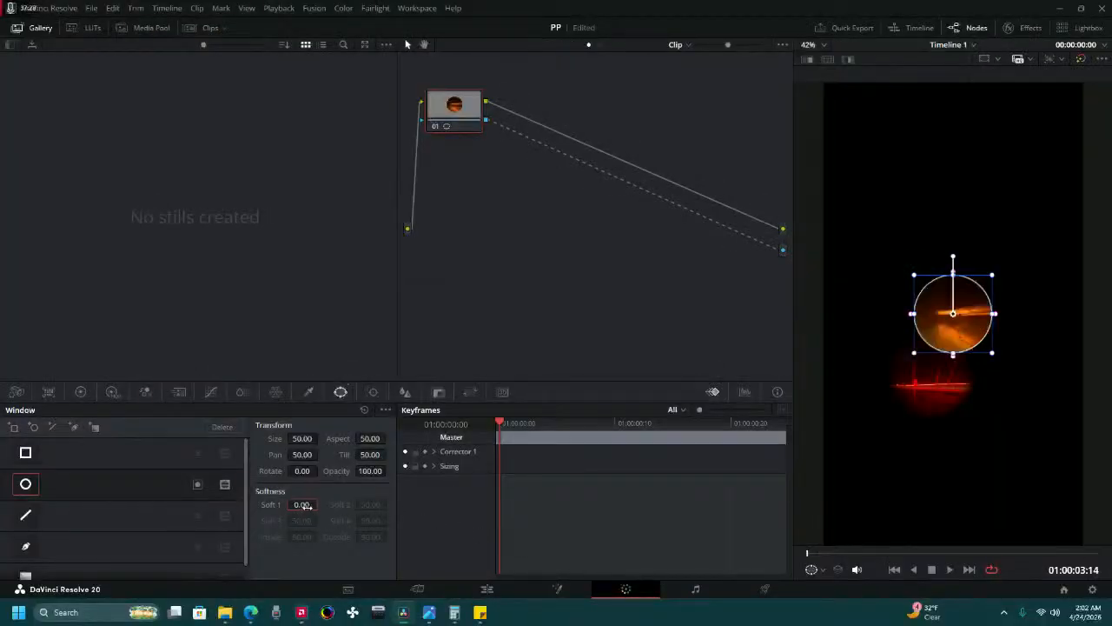
pyautogui.moveTo(305, 505); pyautogui.dragTo(323, 500)
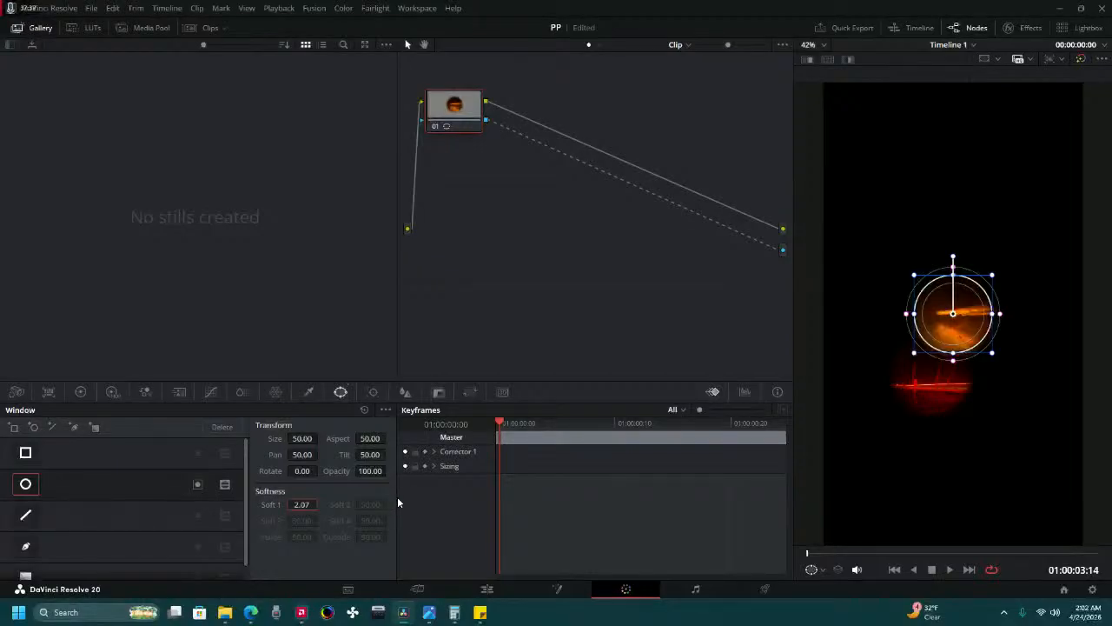
pyautogui.hotkey('ctrl', 'z')
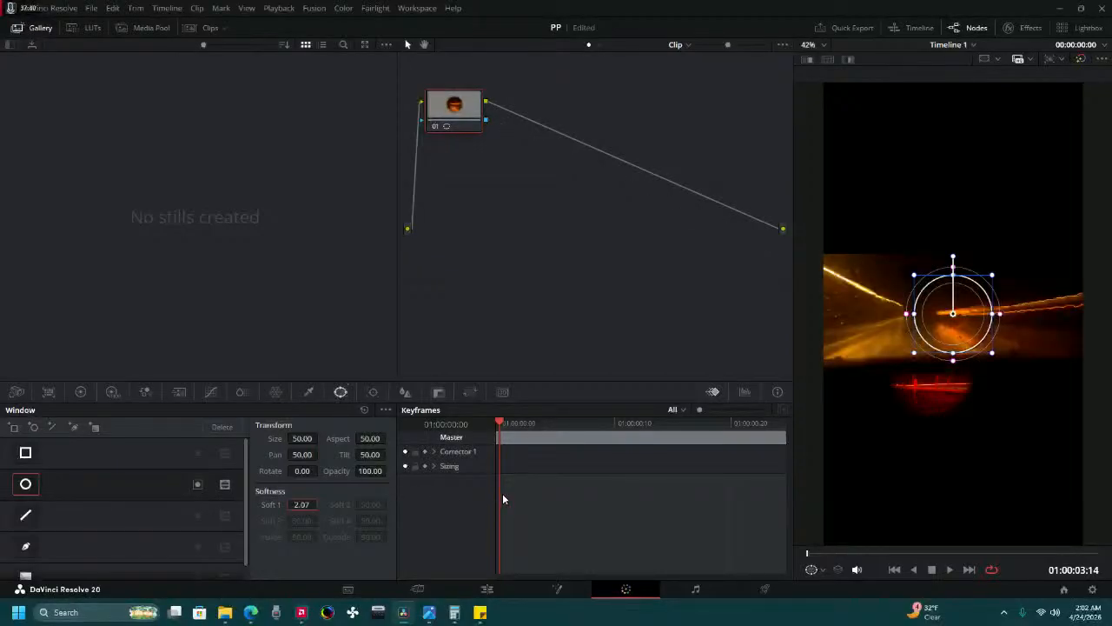
pyautogui.rightClick(530, 237)
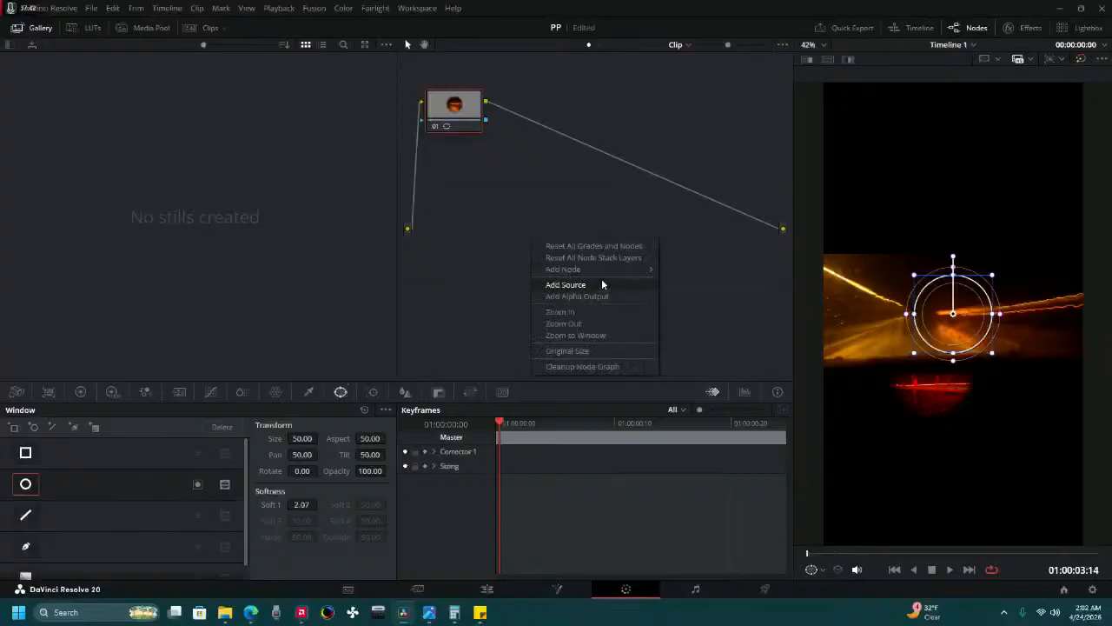
pyautogui.click(620, 297)
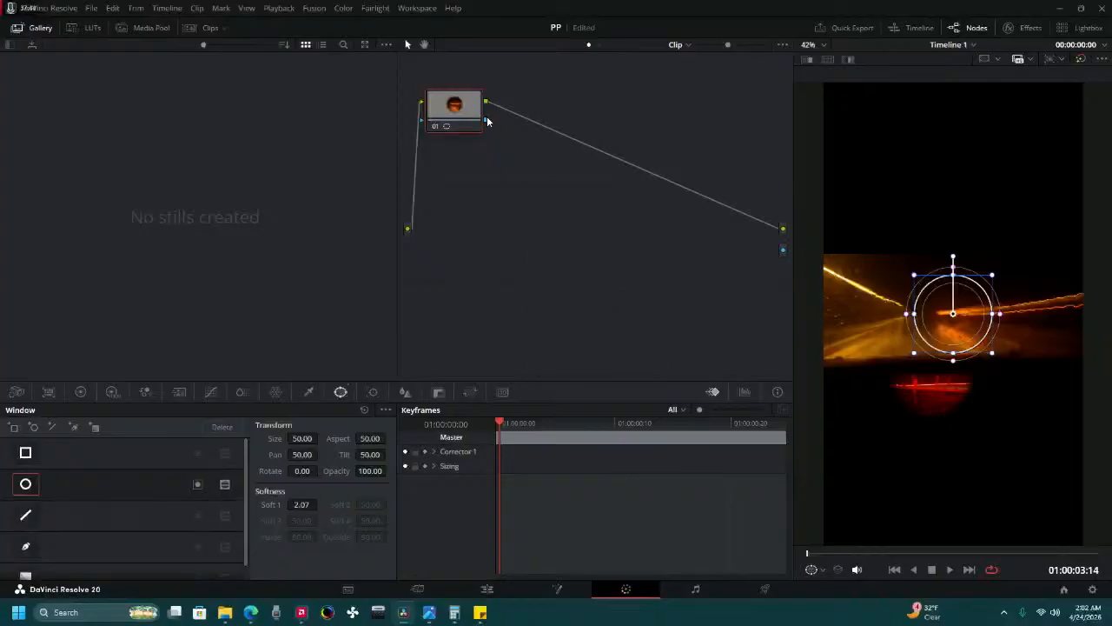
pyautogui.moveTo(772, 242); pyautogui.dragTo(782, 249)
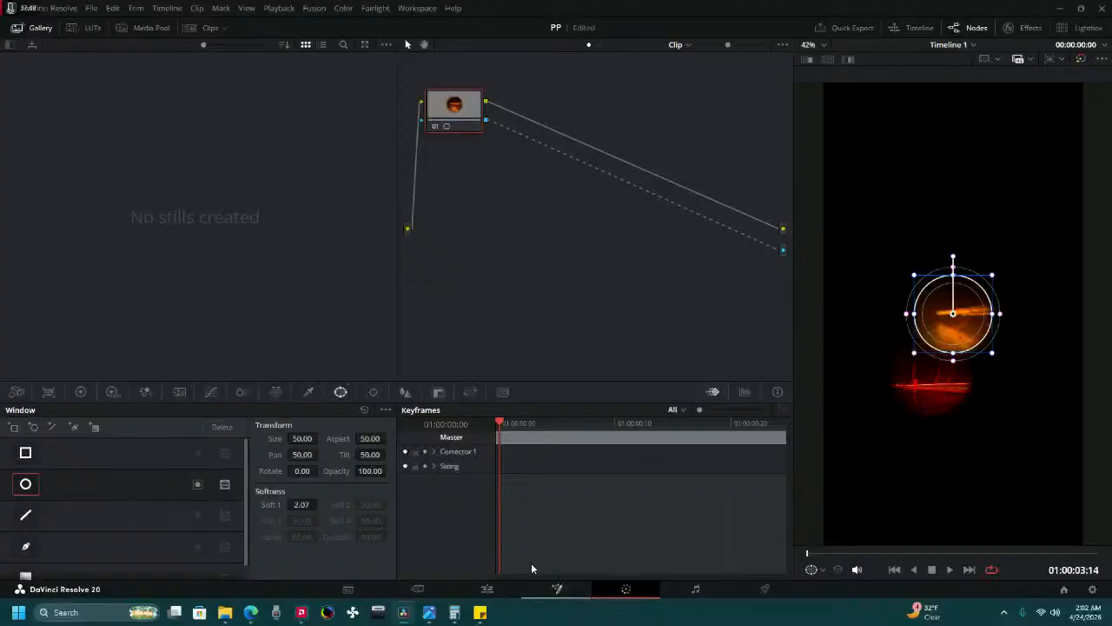
# Convert the masked photo into a new Fusion clip and set its position to X 182, Y -490, below the fourth circle.
pyautogui.click(495, 589)
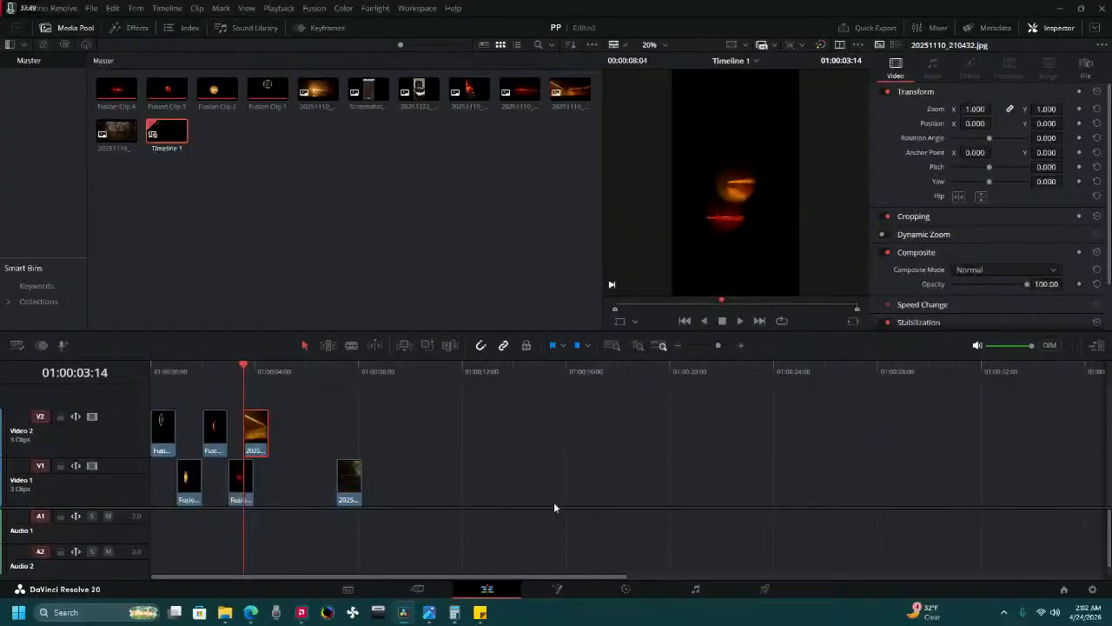
pyautogui.rightClick(257, 438)
pyautogui.click(327, 114)
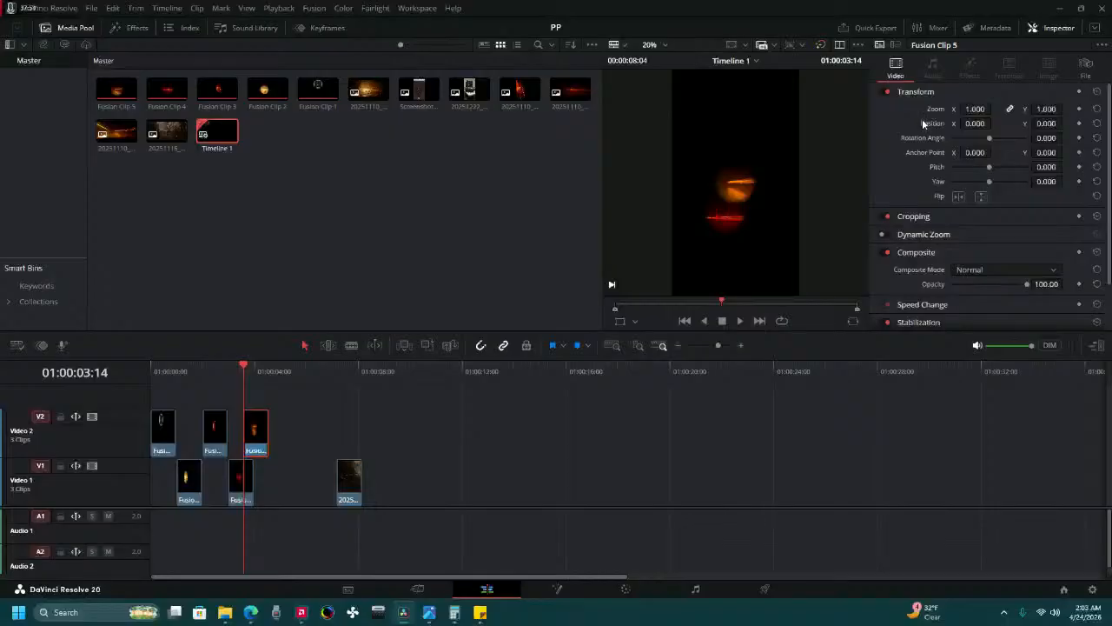
pyautogui.moveTo(973, 122); pyautogui.dragTo(1031, 111)
pyautogui.moveTo(1047, 124); pyautogui.dragTo(973, 123)
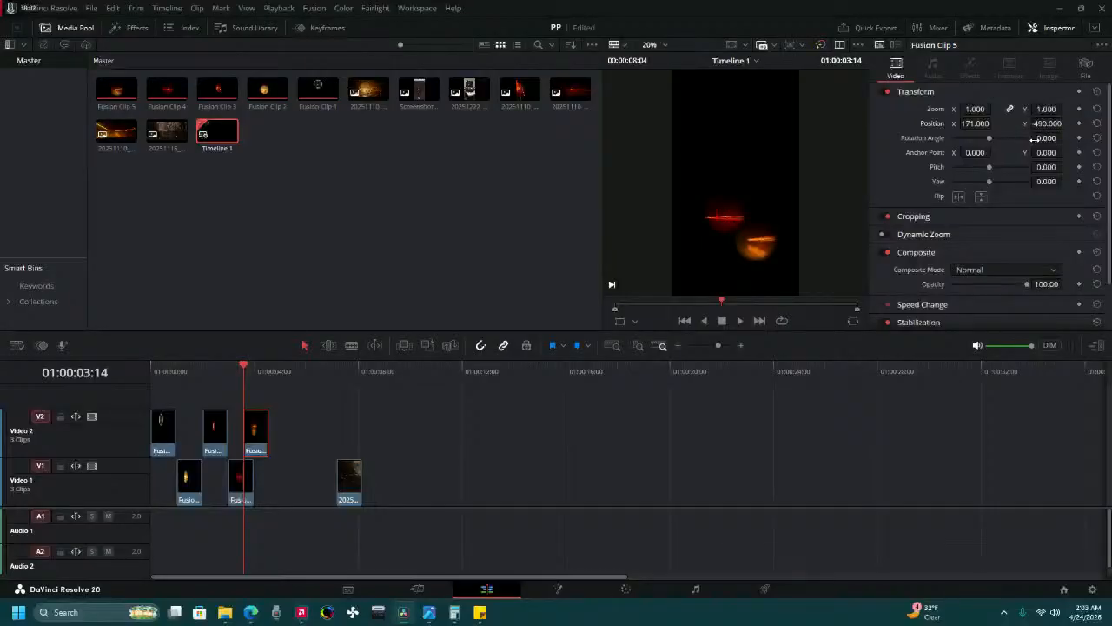
pyautogui.moveTo(975, 124); pyautogui.dragTo(983, 123)
# Start Fusion Clip 5 at 01:00:04:00, where Fusion Clip 4 ends, and play the timeline from the start.
pyautogui.moveTo(261, 436); pyautogui.dragTo(271, 436)
pyautogui.press('Home')
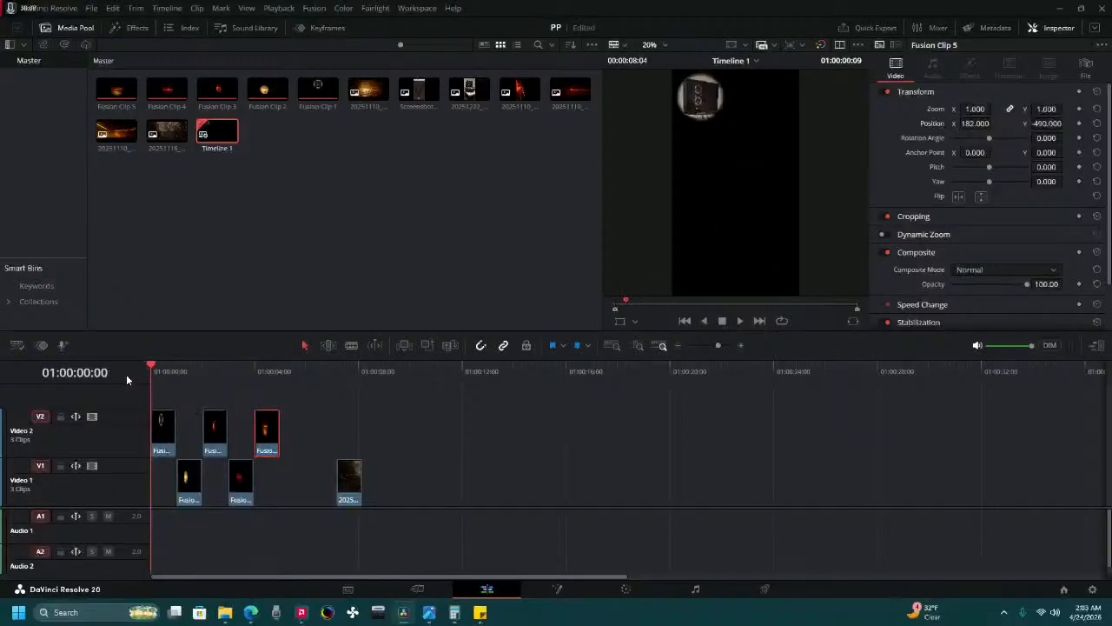
pyautogui.click(736, 319)
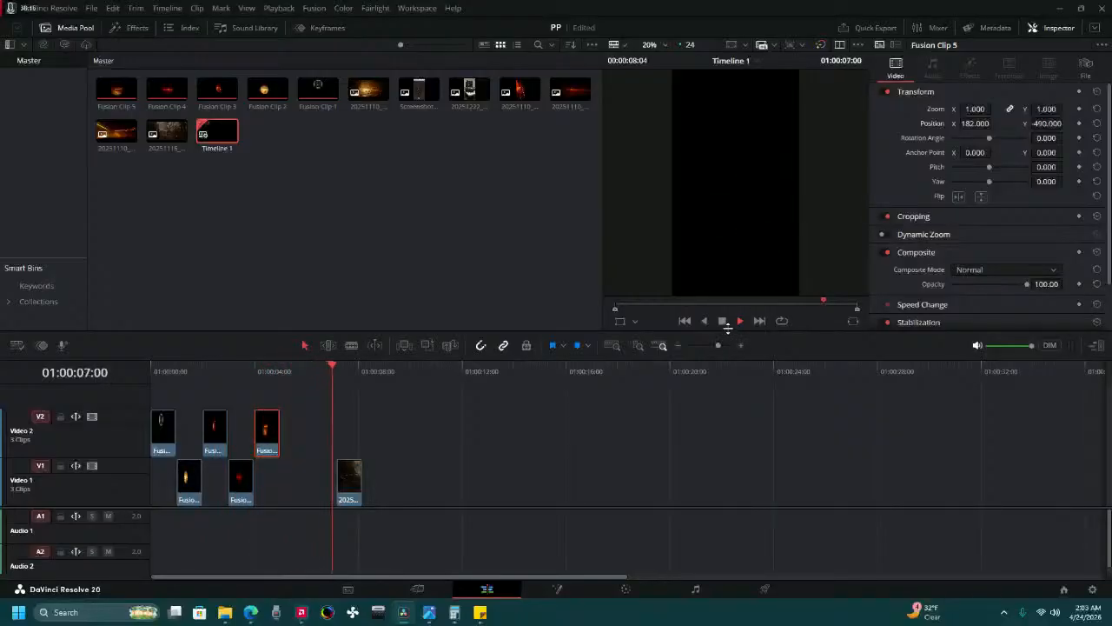
pyautogui.click(723, 320)
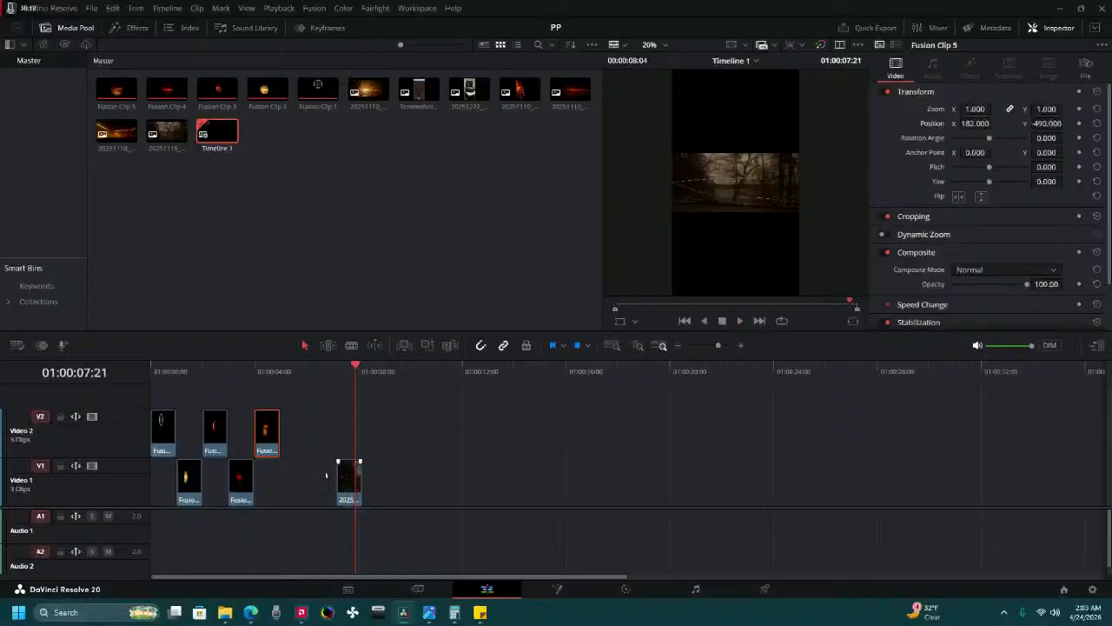
# Move the last photo earlier on Video 1 to start where Fusion Clip 5 ends, and park the playhead at 01:00:06:00.
pyautogui.moveTo(326, 475); pyautogui.dragTo(293, 479)
pyautogui.click(316, 373)
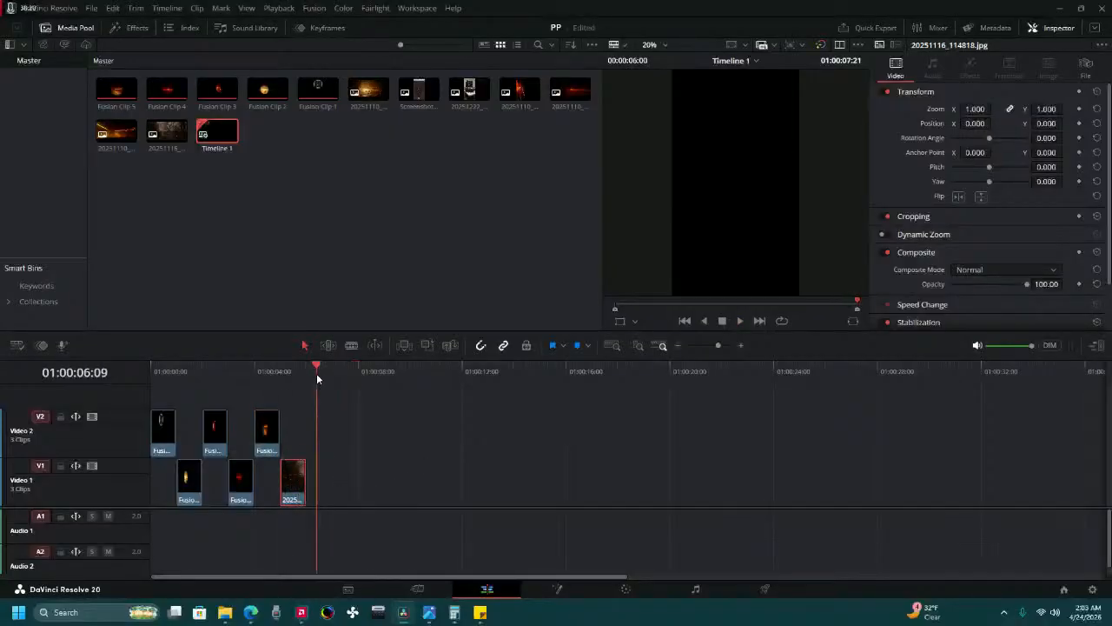
pyautogui.click(309, 378)
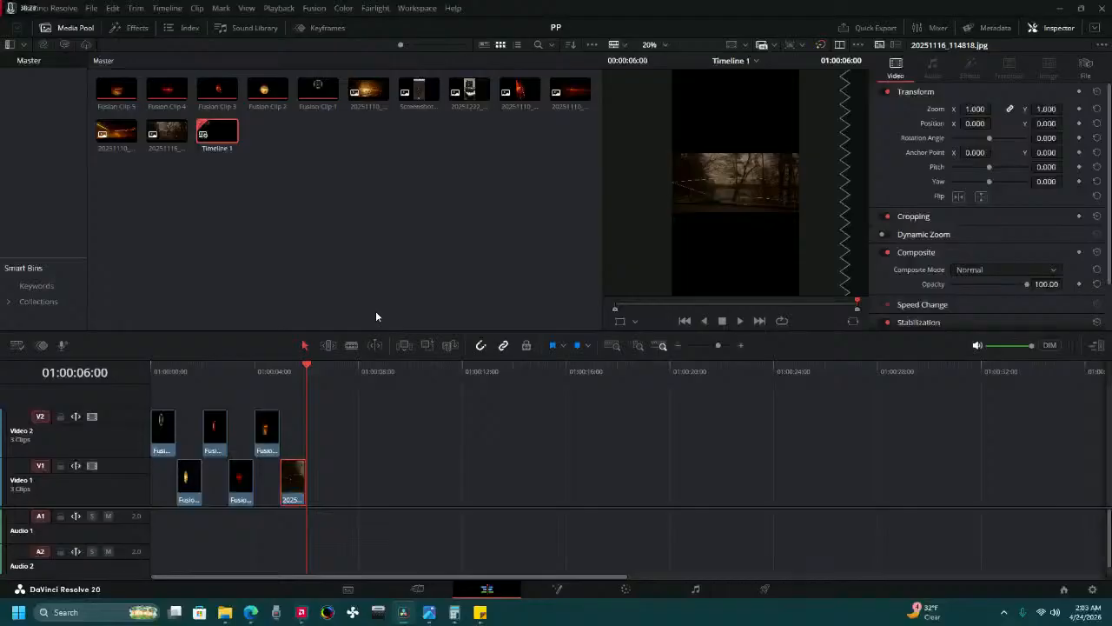
# Mask the last photo with a circle window of softness 2.07 and connect its node to a new alpha output.
pyautogui.rightClick(288, 488)
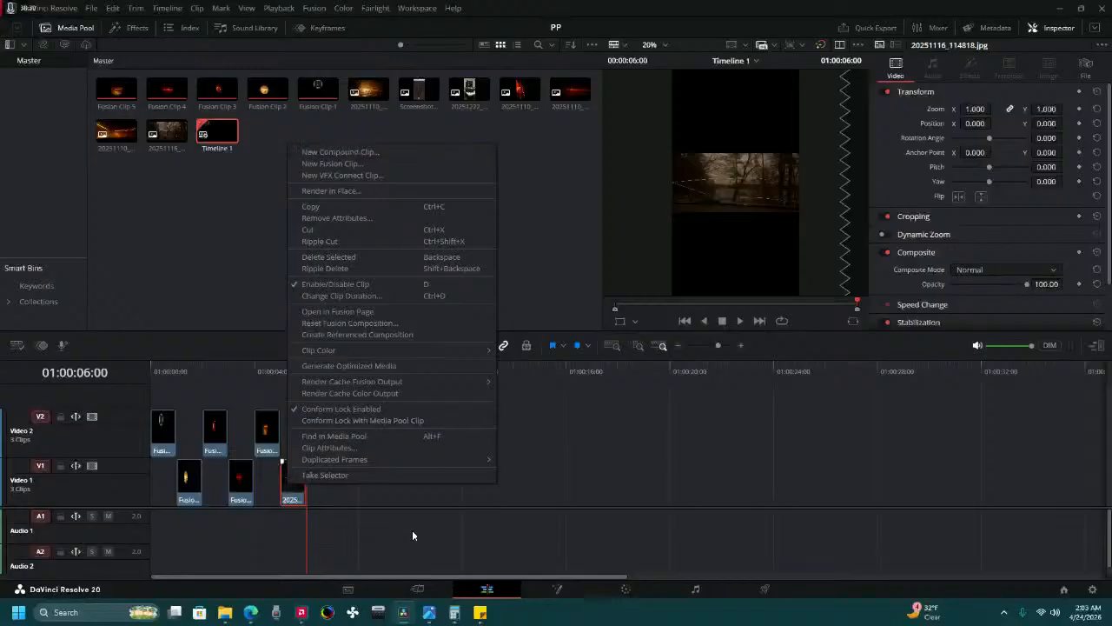
pyautogui.click(633, 594)
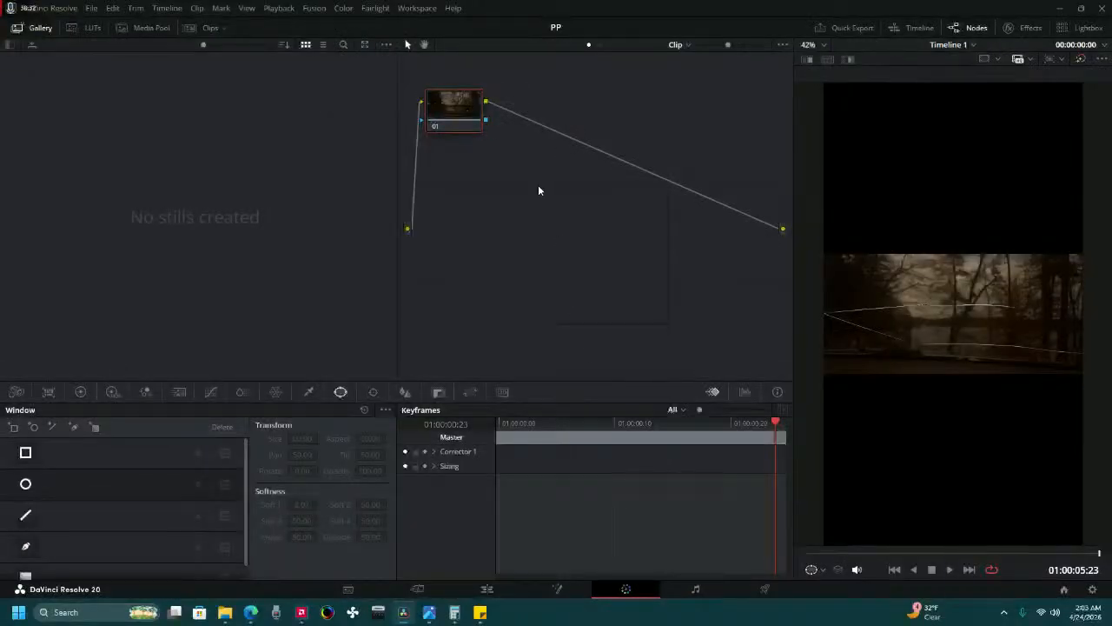
pyautogui.rightClick(538, 184)
pyautogui.click(584, 237)
pyautogui.click(25, 484)
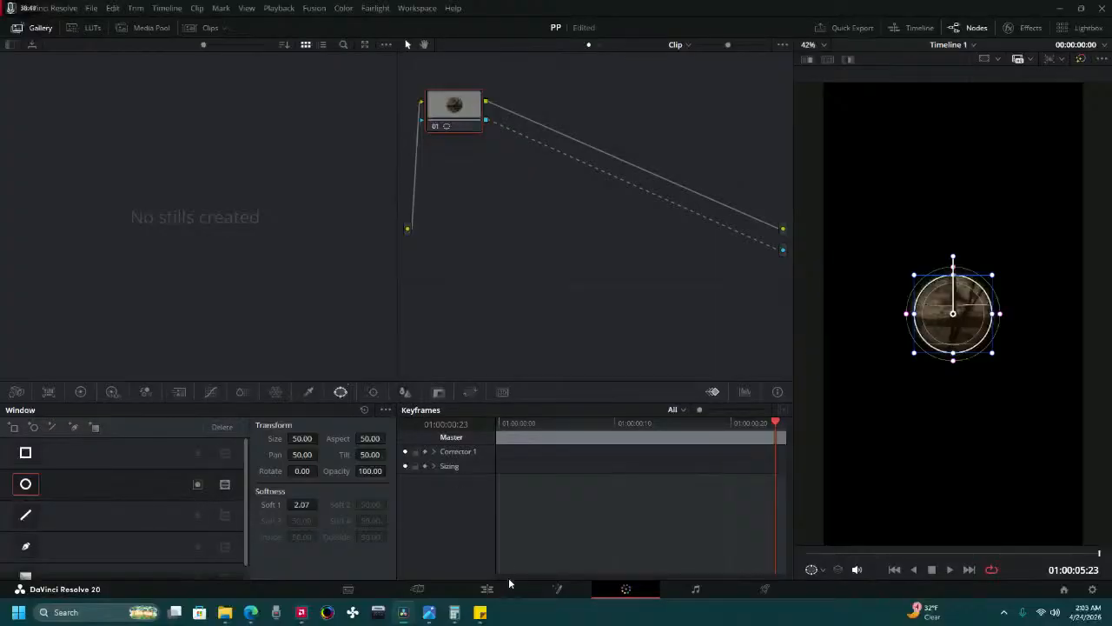
# Convert the masked last photo on Video 1 into a new Fusion clip.
pyautogui.click(487, 588)
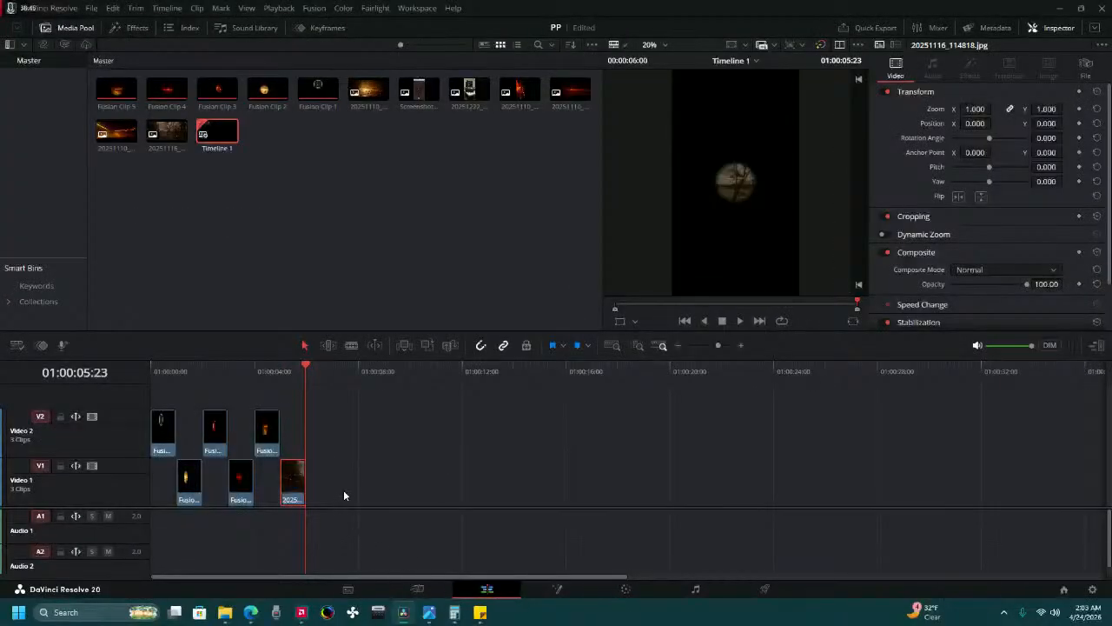
pyautogui.rightClick(296, 486)
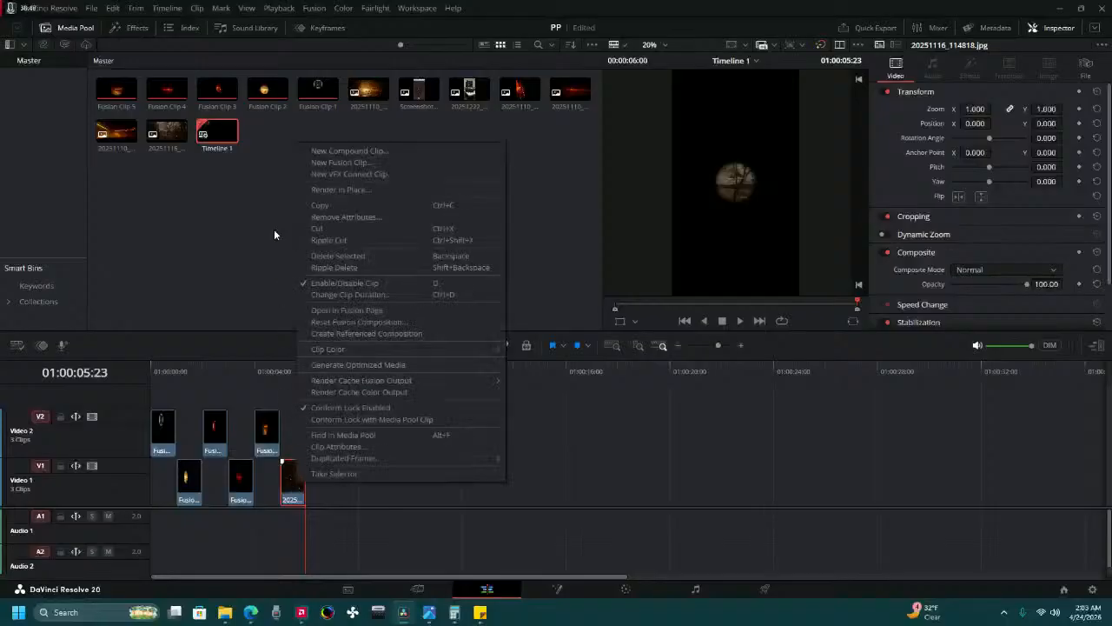
pyautogui.click(333, 161)
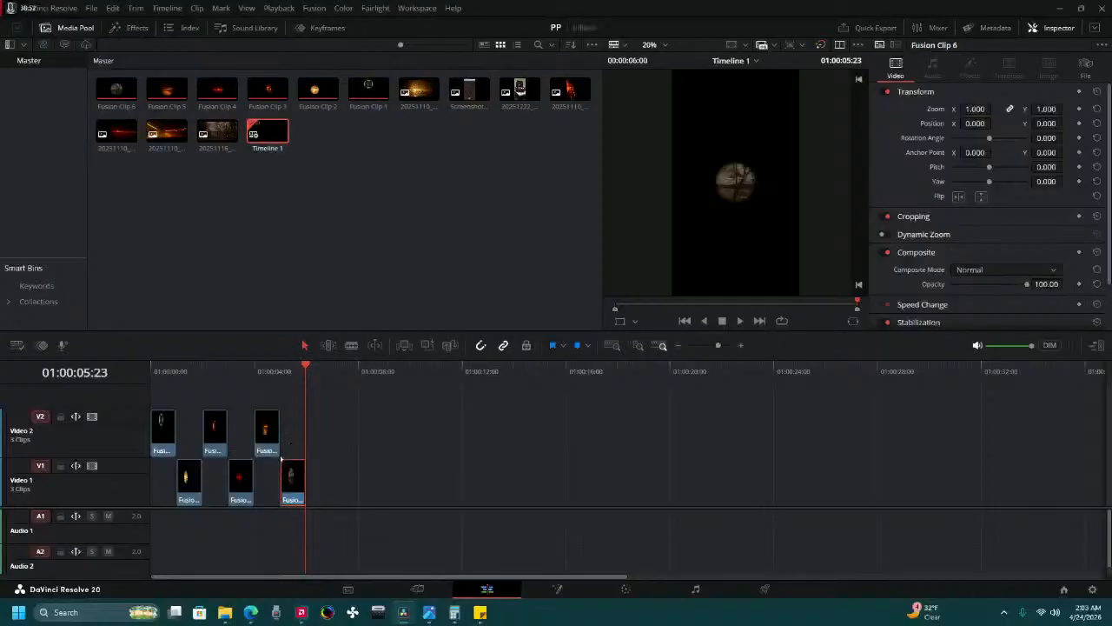
# Overlap Fusion Clip 6 with Fusion Clip 5 from 01:00:04:14 and set its position to X -224, Y -791, below the fifth circle.
pyautogui.moveTo(293, 482); pyautogui.dragTo(280, 485)
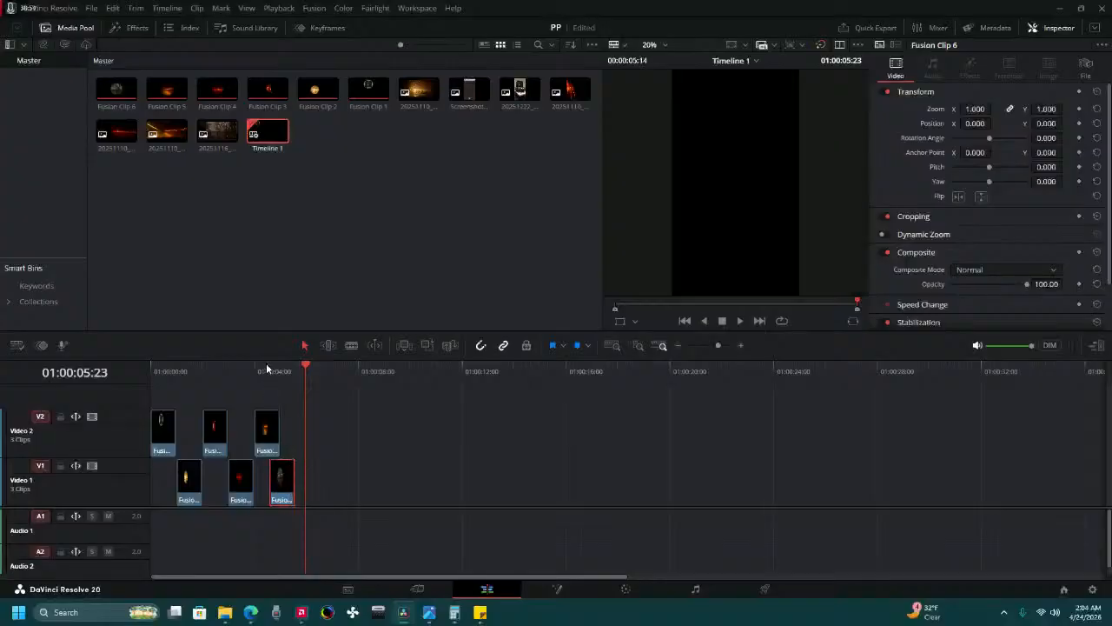
pyautogui.click(270, 372)
pyautogui.click(284, 371)
pyautogui.click(274, 372)
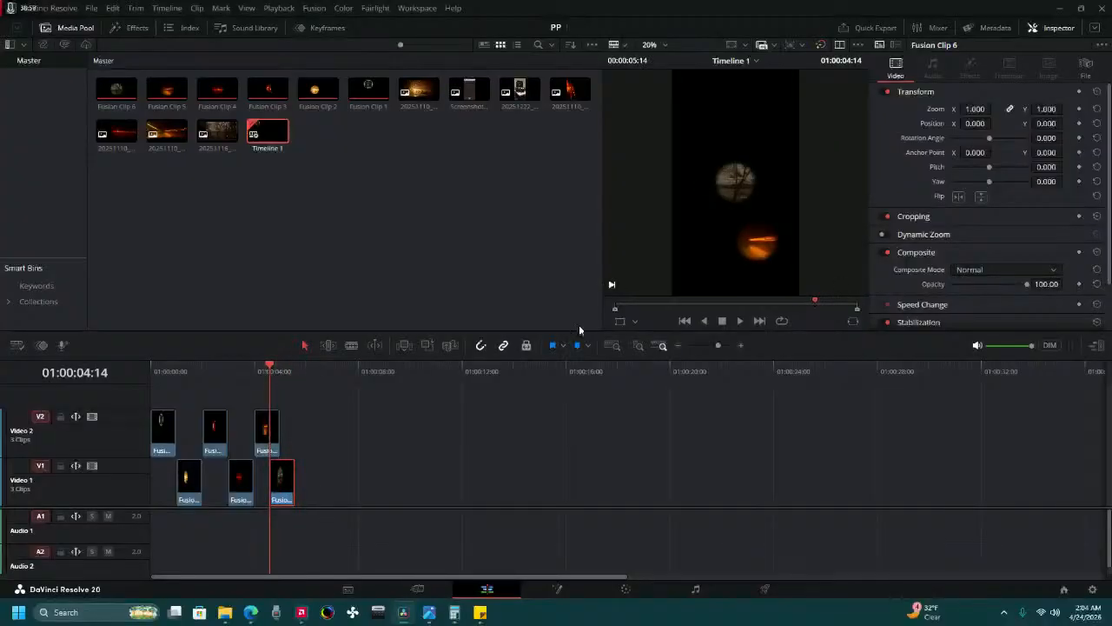
pyautogui.moveTo(977, 124); pyautogui.dragTo(956, 124)
pyautogui.moveTo(1045, 123); pyautogui.dragTo(1073, 123)
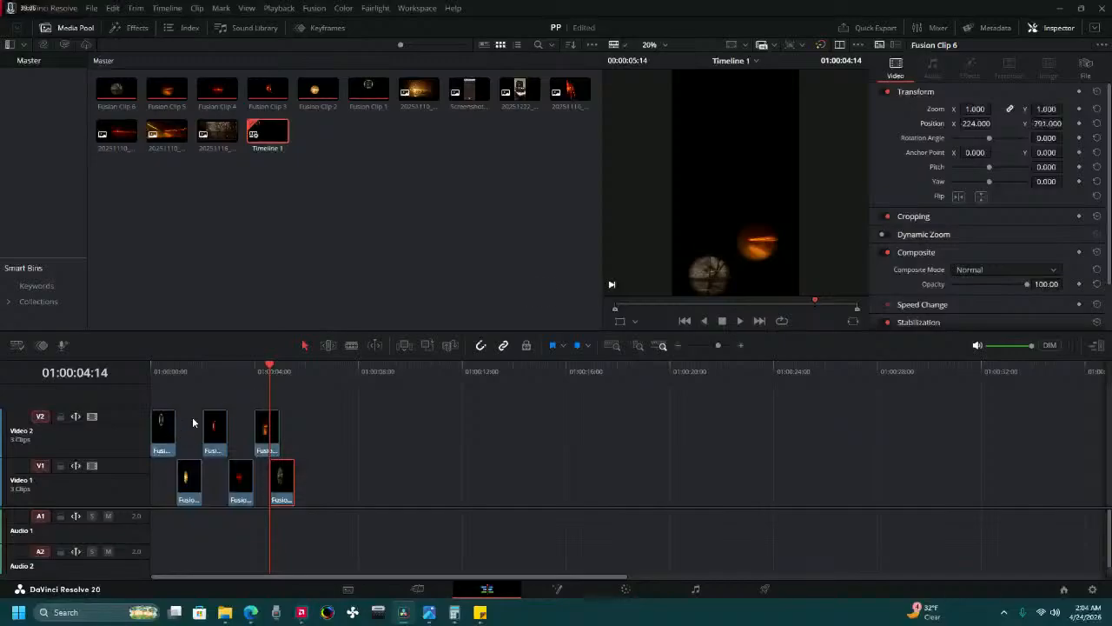
# Play the timeline from the start, then move Fusion Clip 6 to begin where Fusion Clip 5 ends and return the playhead to 01:00:00:00.
pyautogui.press('Home')
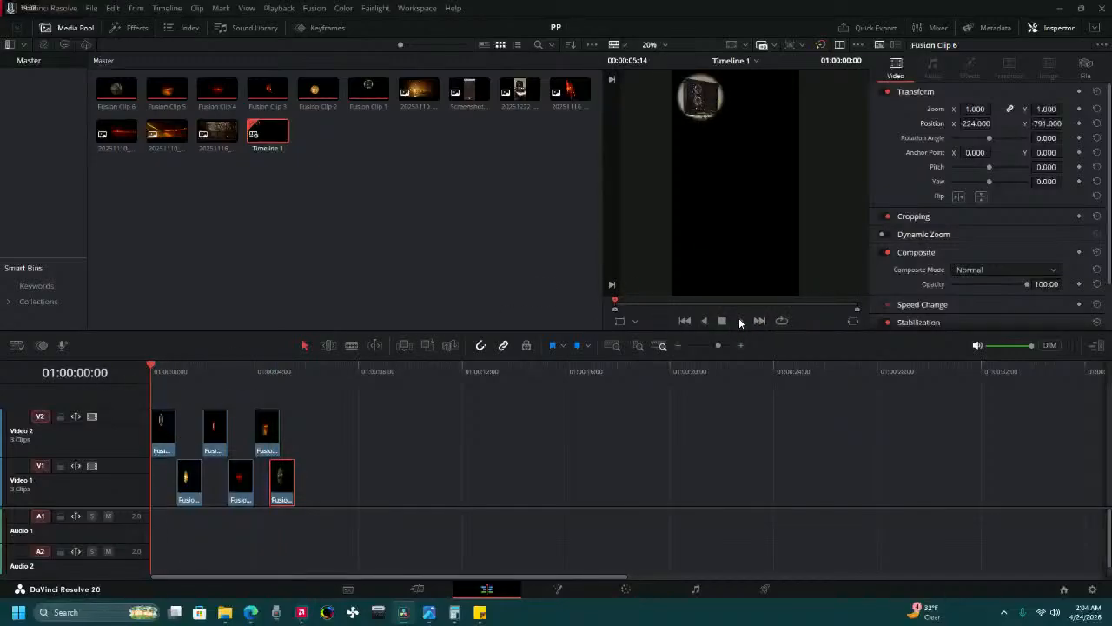
pyautogui.click(740, 320)
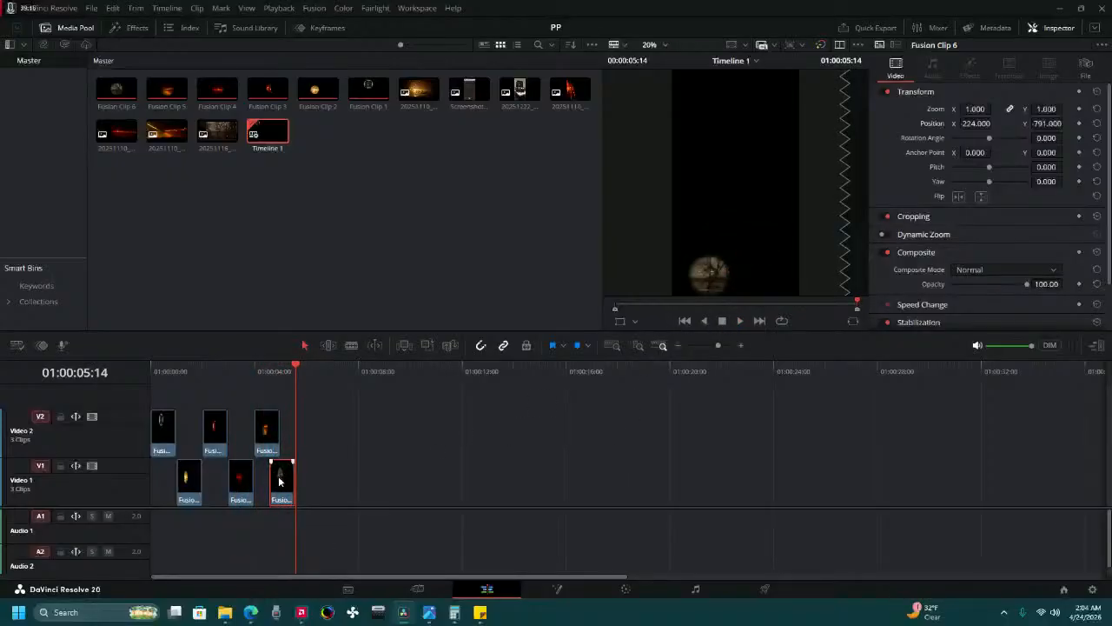
pyautogui.moveTo(275, 480); pyautogui.dragTo(286, 480)
pyautogui.moveTo(197, 364); pyautogui.dragTo(127, 373)
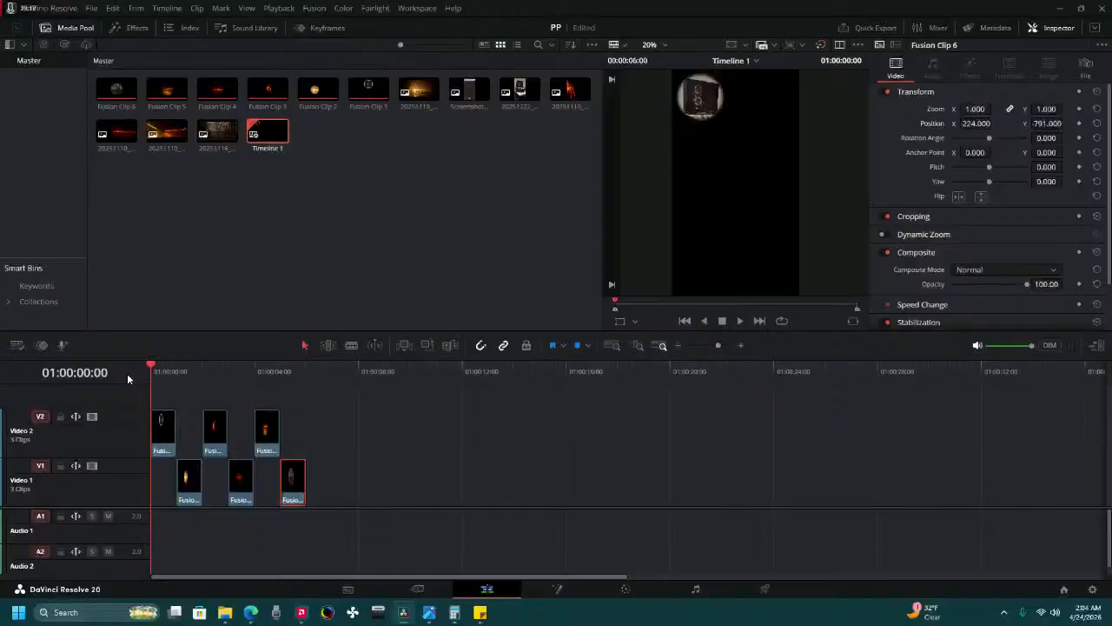
# Move Fusion Clips 1, 3 and 5 down to Video 1 in line with the others, and play the timeline from the start.
pyautogui.click(738, 317)
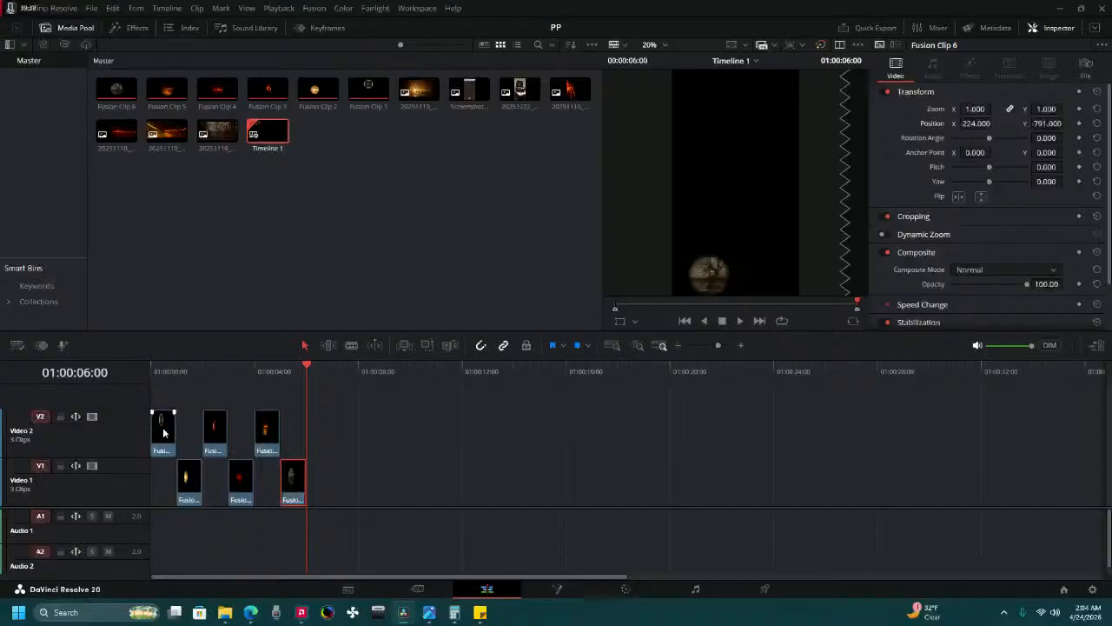
pyautogui.moveTo(164, 432); pyautogui.dragTo(163, 481)
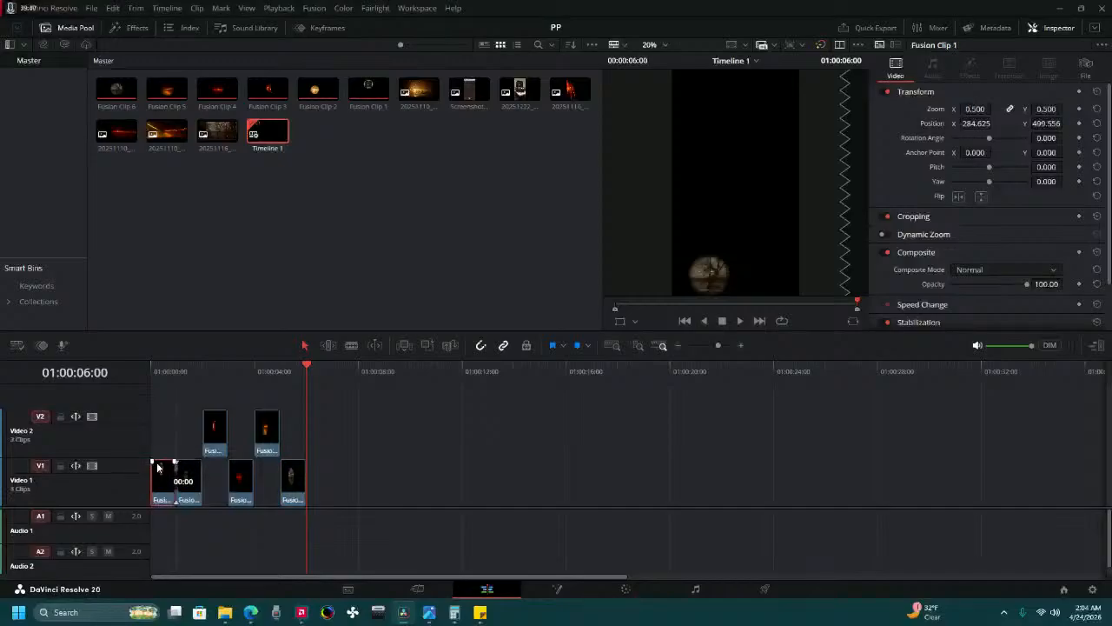
pyautogui.moveTo(213, 442); pyautogui.dragTo(214, 480)
pyautogui.moveTo(266, 434); pyautogui.dragTo(266, 480)
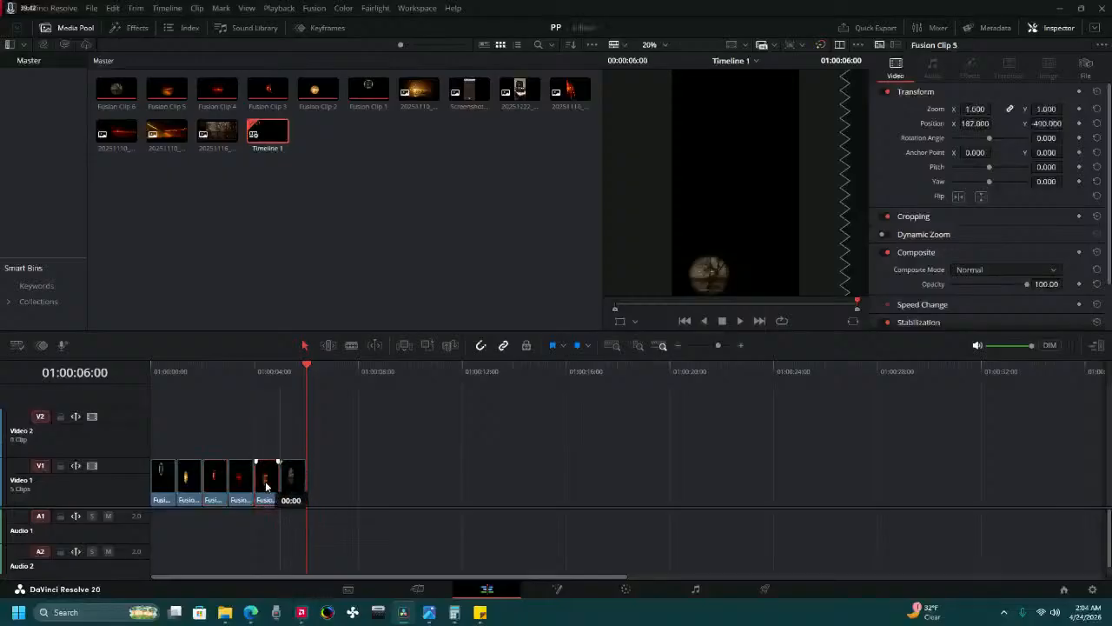
pyautogui.moveTo(192, 375); pyautogui.dragTo(140, 373)
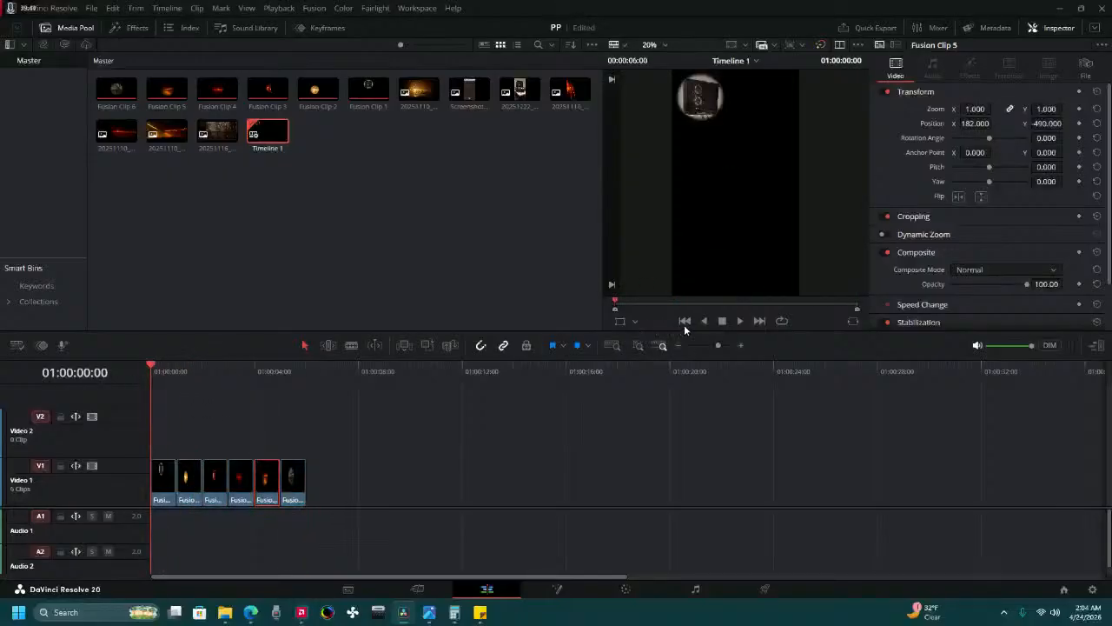
pyautogui.click(737, 321)
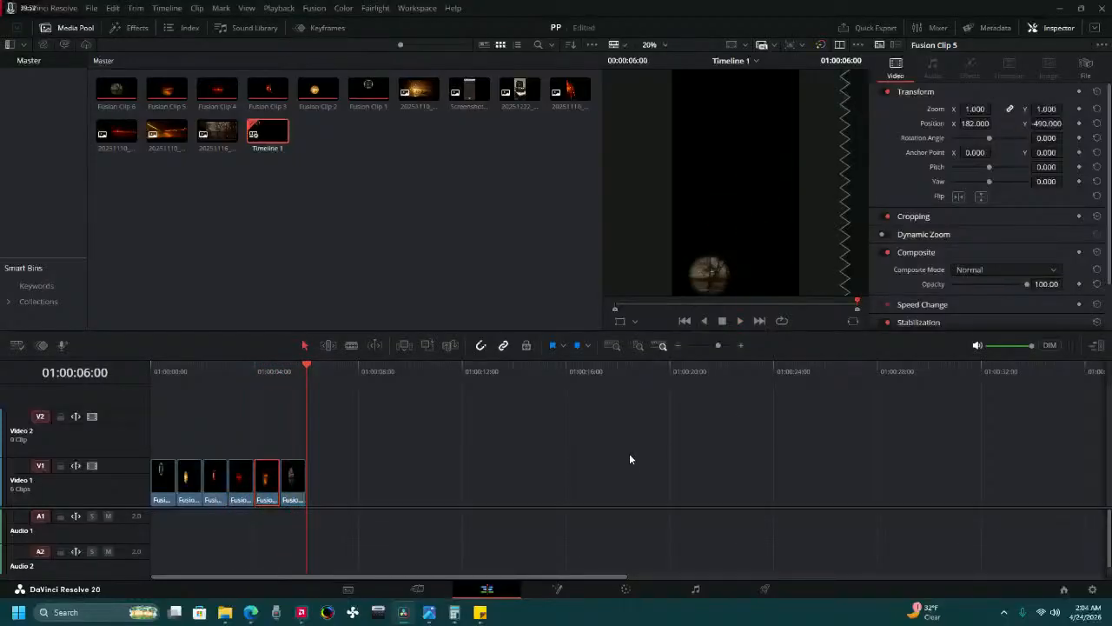
# Move all six Fusion clips together from Video 1 up to Video 2, keeping their start times.
pyautogui.click(161, 477)
pyautogui.keyDown('shift'); pyautogui.click(295, 477); pyautogui.keyUp('shift')
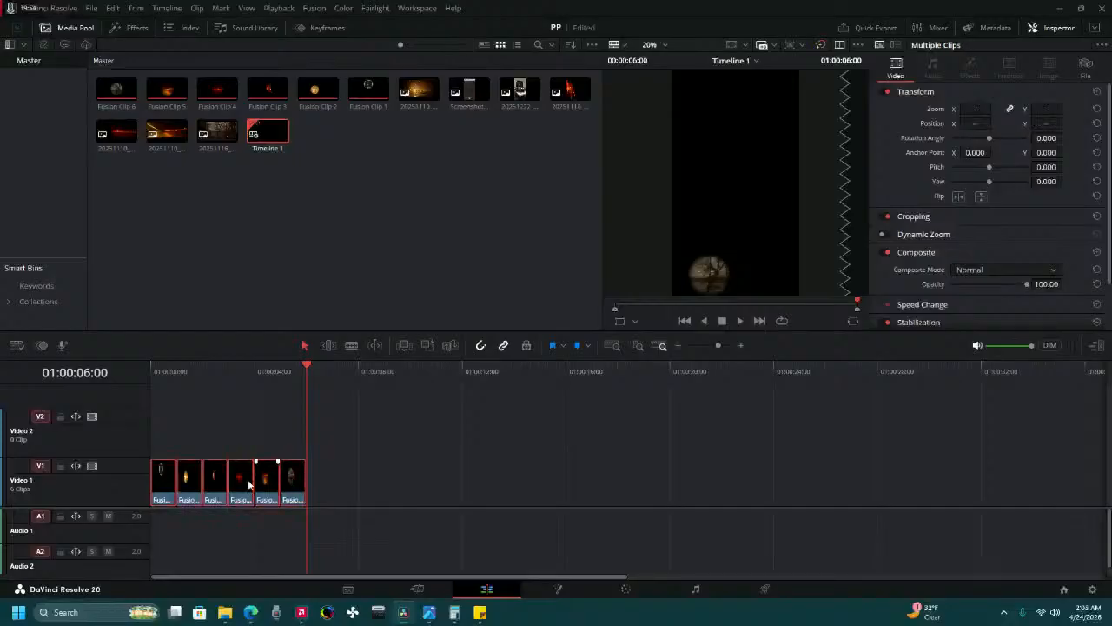
pyautogui.moveTo(159, 486); pyautogui.dragTo(162, 448)
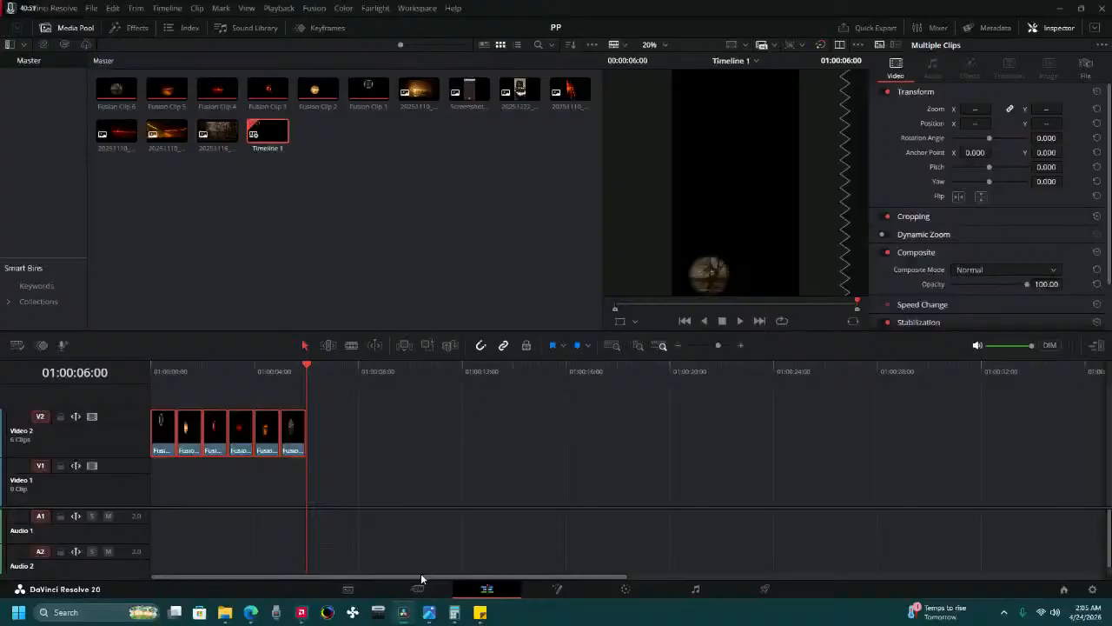
# Browse the media storage to the Space Engineers folder inside Radeon ReLive in the Videos folder.
pyautogui.click(348, 589)
pyautogui.scroll(3, 73, 101)
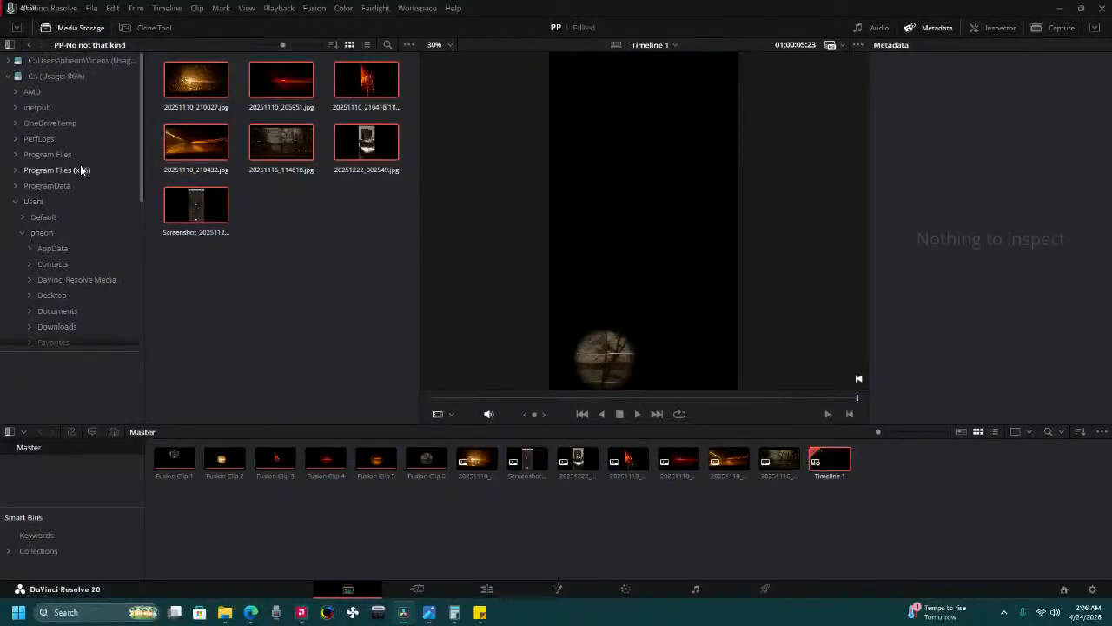
pyautogui.click(75, 61)
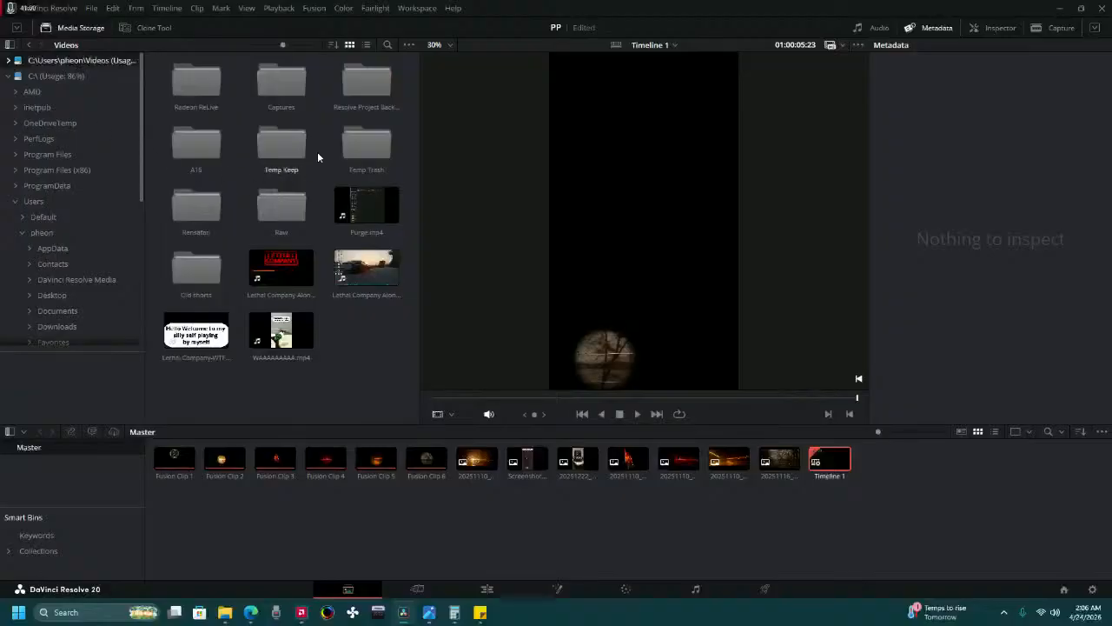
pyautogui.doubleClick(196, 82)
pyautogui.scroll(-2, 273, 147)
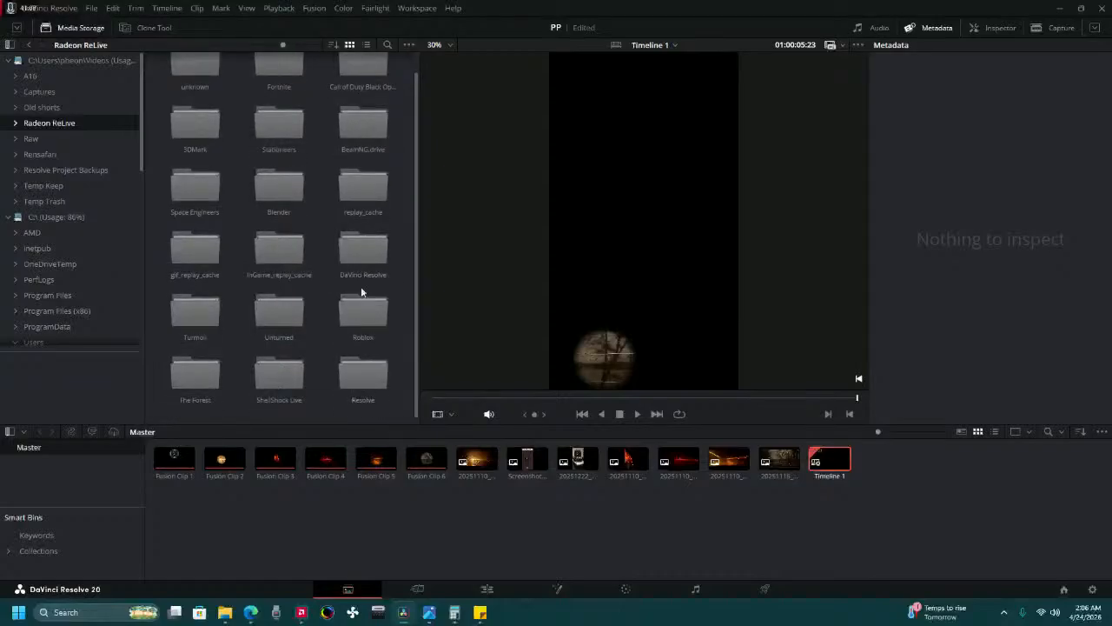
pyautogui.scroll(1, 280, 157)
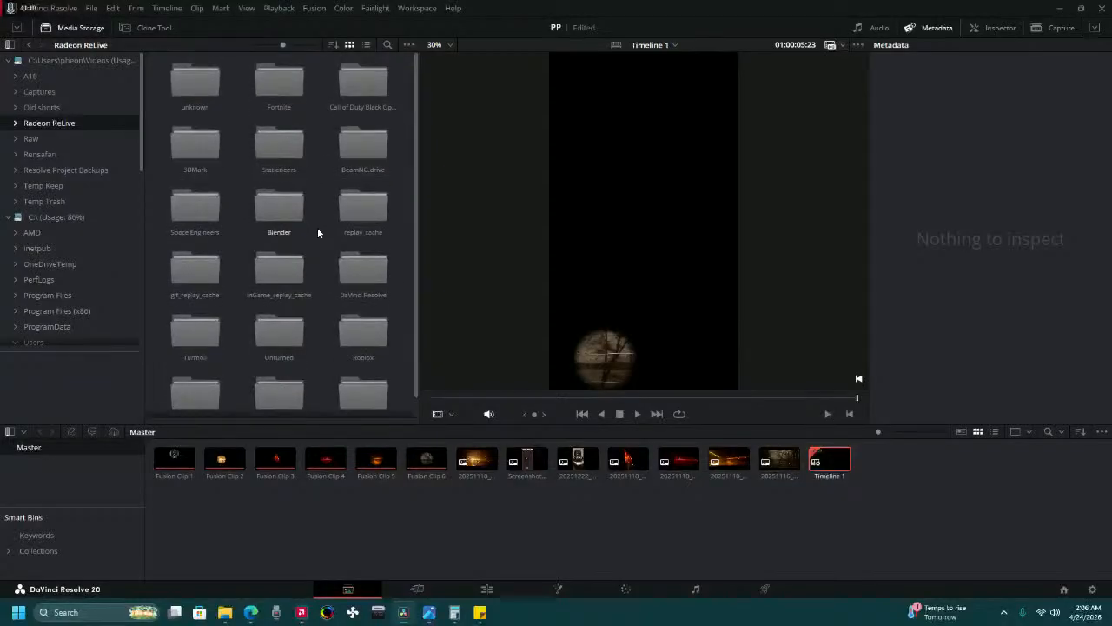
pyautogui.scroll(-1, 295, 261)
pyautogui.scroll(1, 221, 347)
pyautogui.scroll(-1, 281, 334)
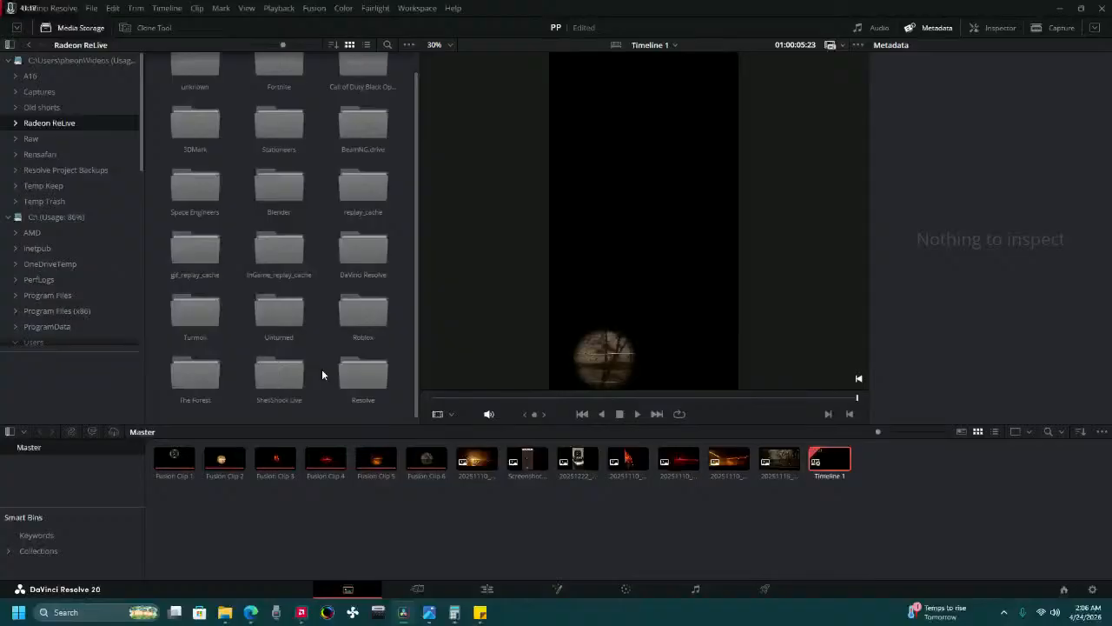
pyautogui.scroll(1, 318, 261)
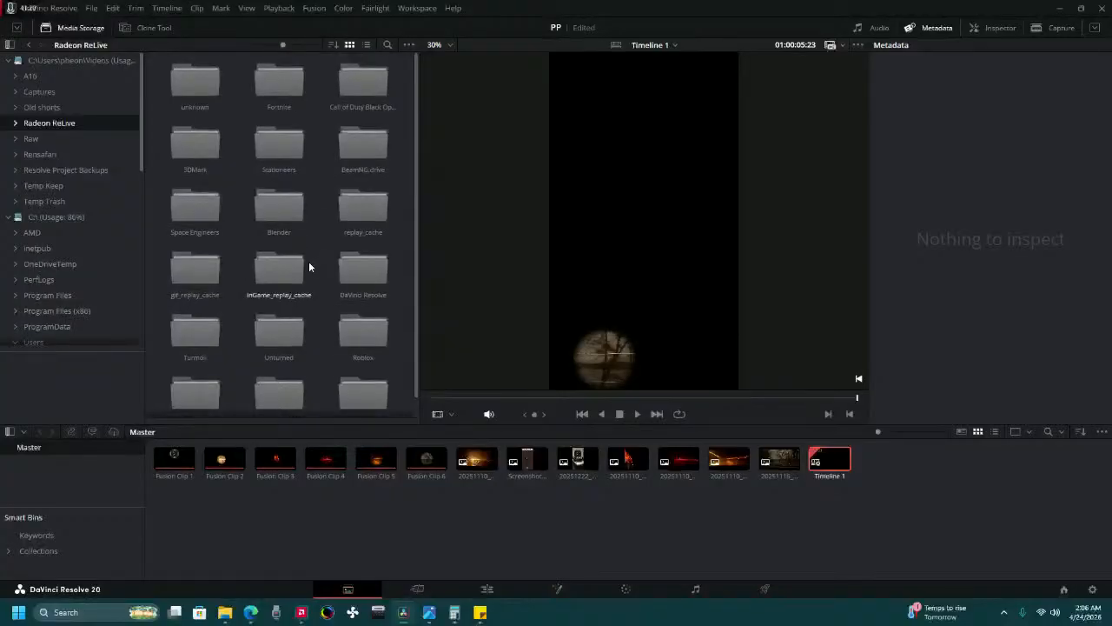
pyautogui.doubleClick(186, 202)
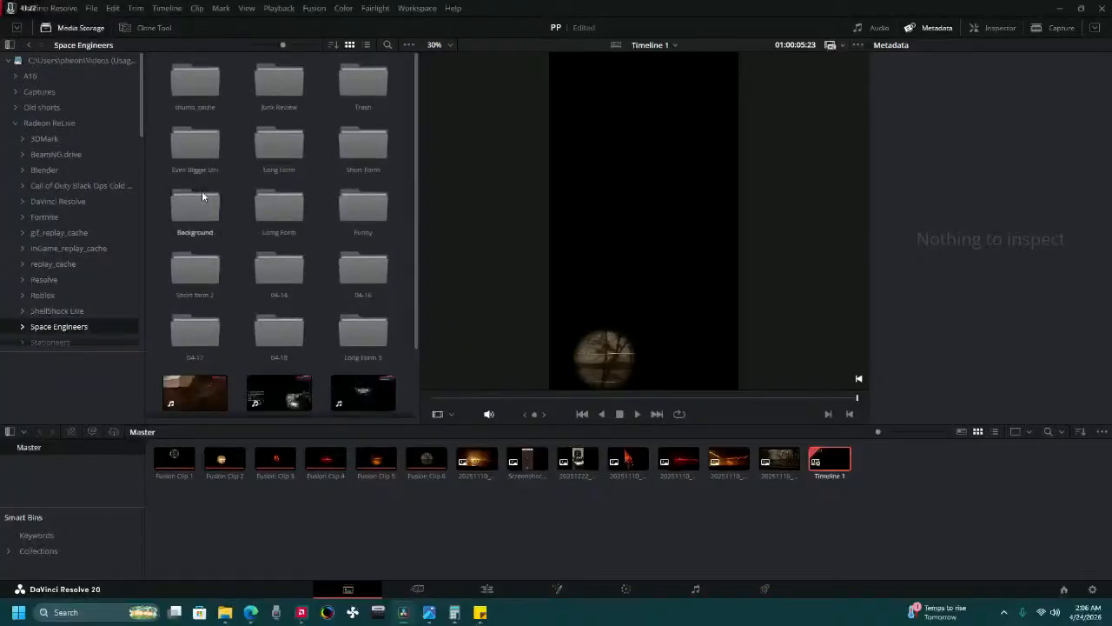
pyautogui.scroll(-4, 202, 196)
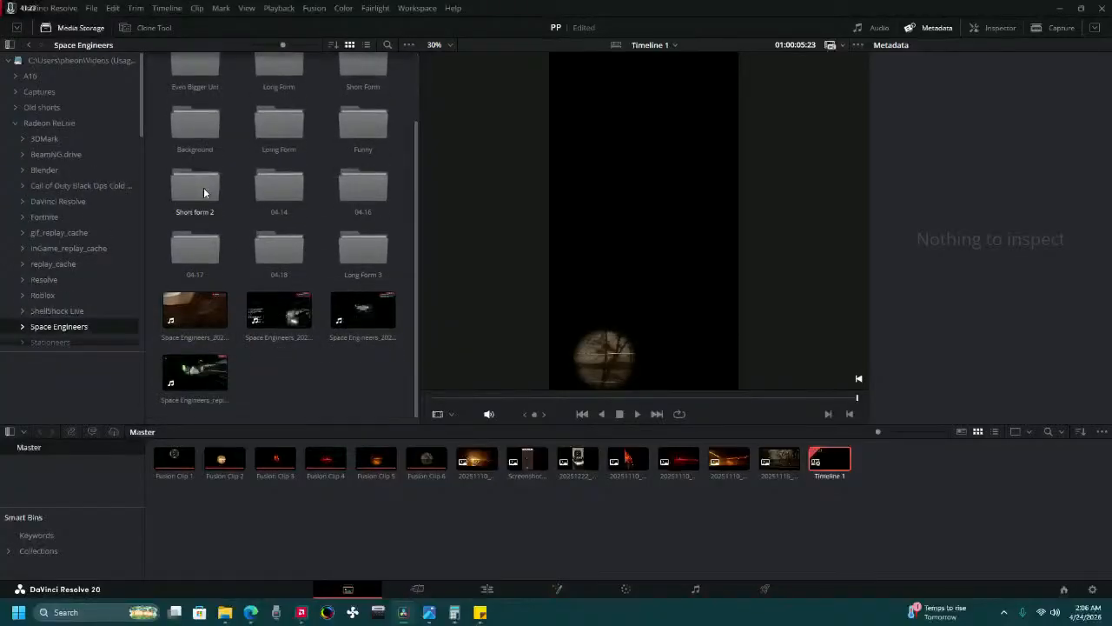
# Preview the recordings Space Engineers_replay_2026.04.23-12.47.mp4 and Space Engineers_2026.04.23-12.47.mp4 from beginning to end.
pyautogui.click(197, 374)
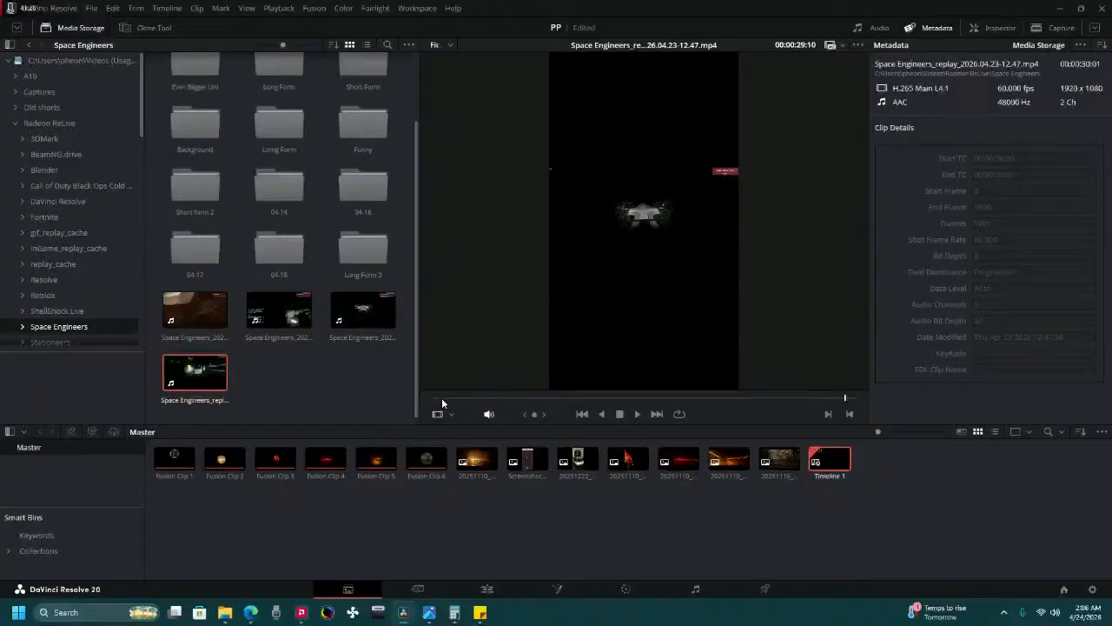
pyautogui.click(442, 399)
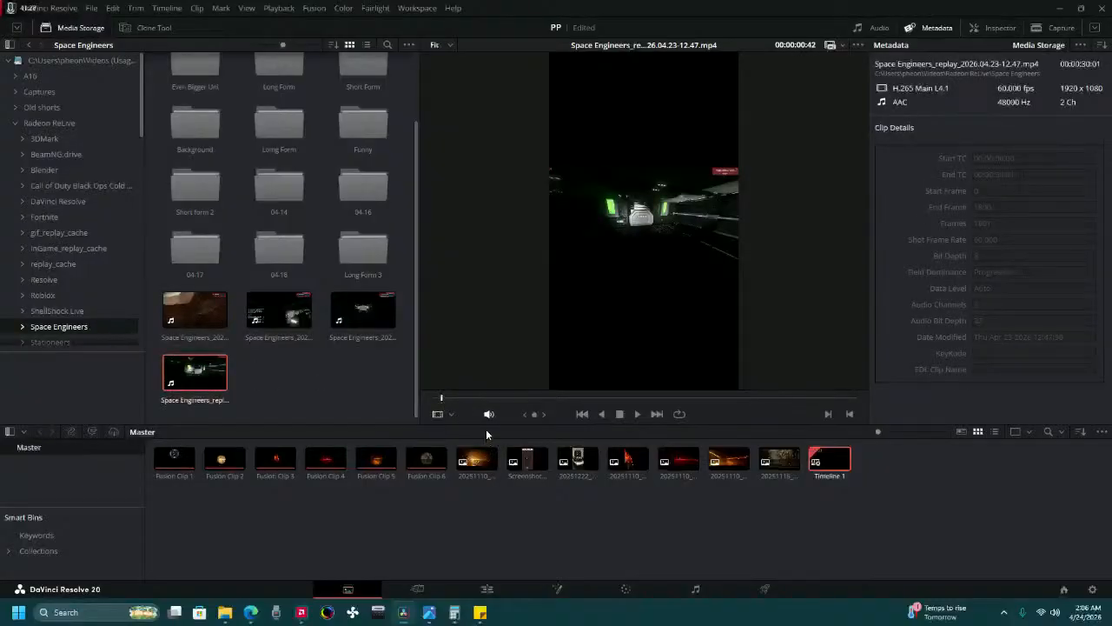
pyautogui.moveTo(448, 394); pyautogui.dragTo(860, 395)
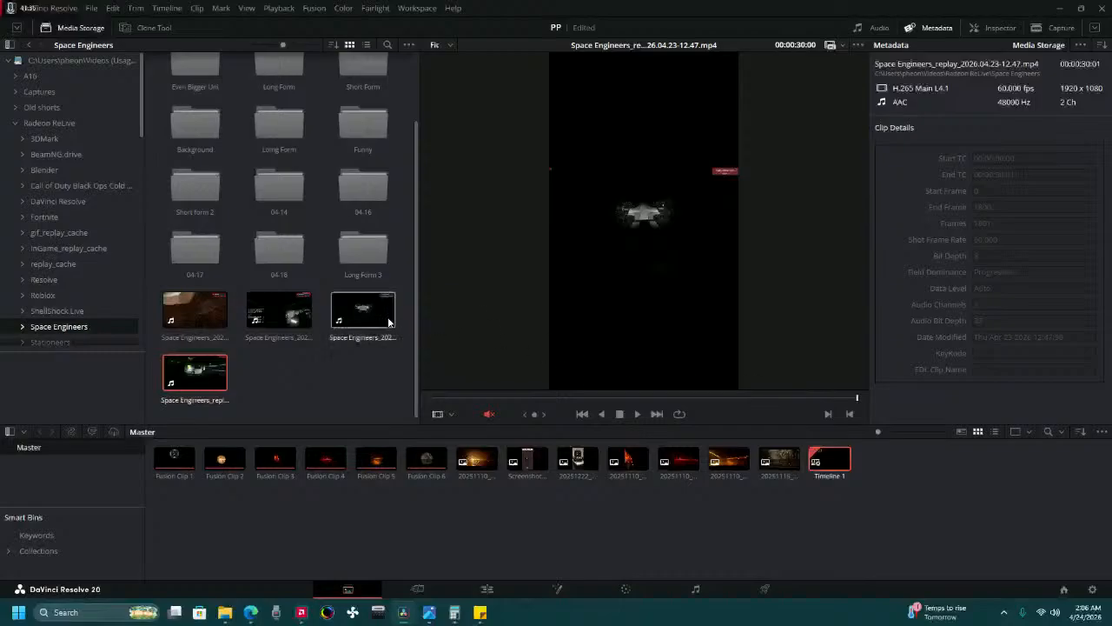
pyautogui.click(362, 310)
pyautogui.click(445, 395)
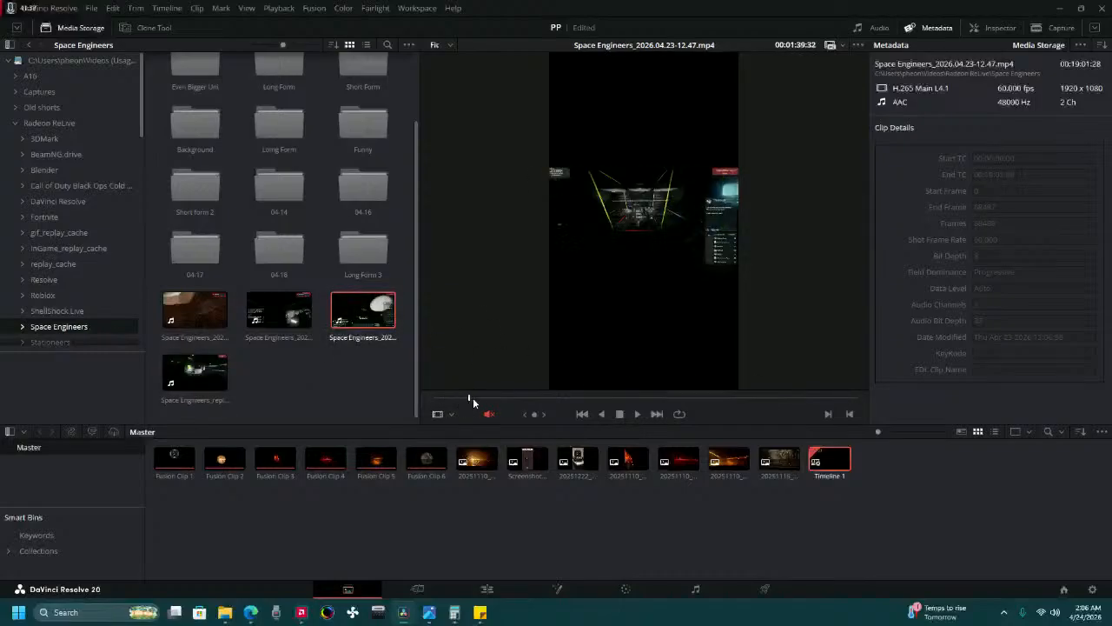
pyautogui.moveTo(473, 397); pyautogui.dragTo(861, 381)
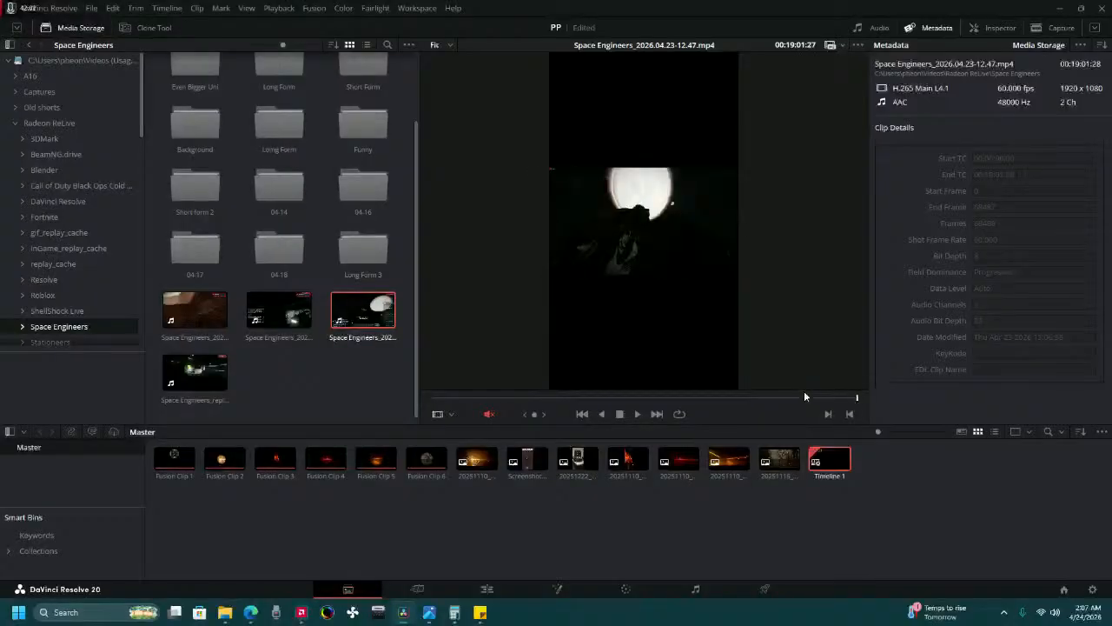
# Add Space Engineers_2026.04.23-12.47.mp4 through the media pool to a new Video 3 track at 01:00:00:00, and play the timeline from the start.
pyautogui.moveTo(362, 313); pyautogui.dragTo(437, 526)
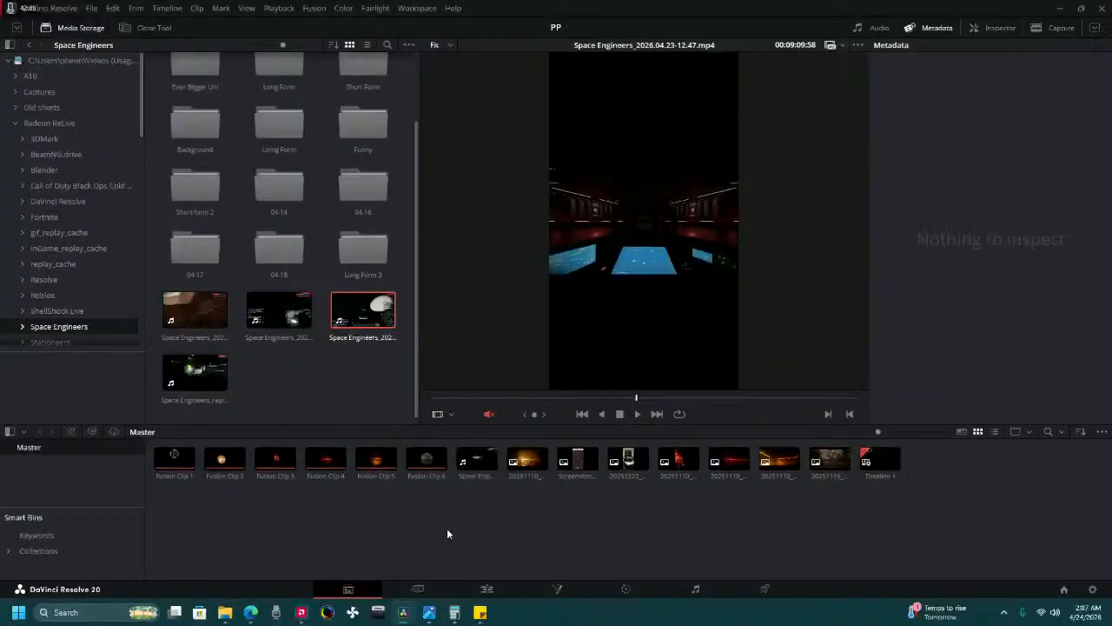
pyautogui.click(486, 589)
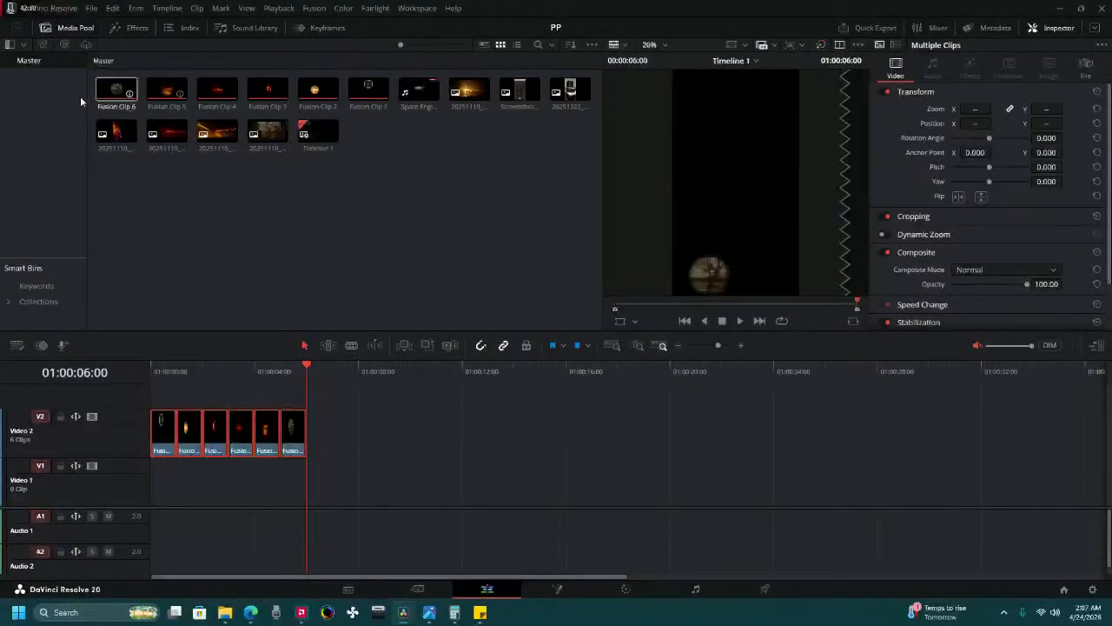
pyautogui.moveTo(401, 103); pyautogui.dragTo(144, 396)
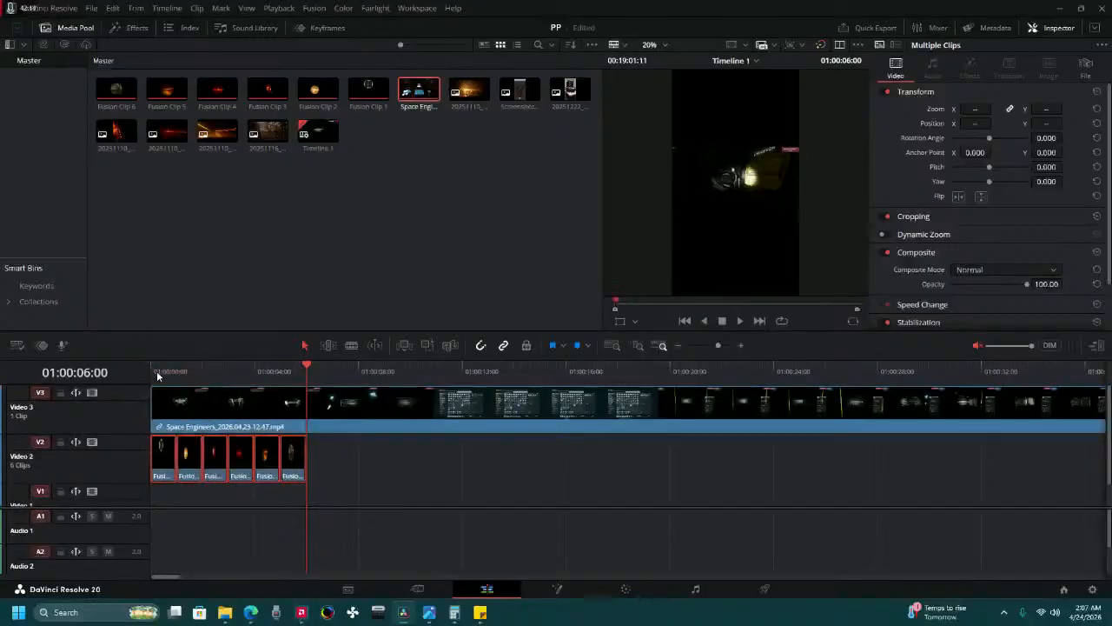
pyautogui.click(159, 371)
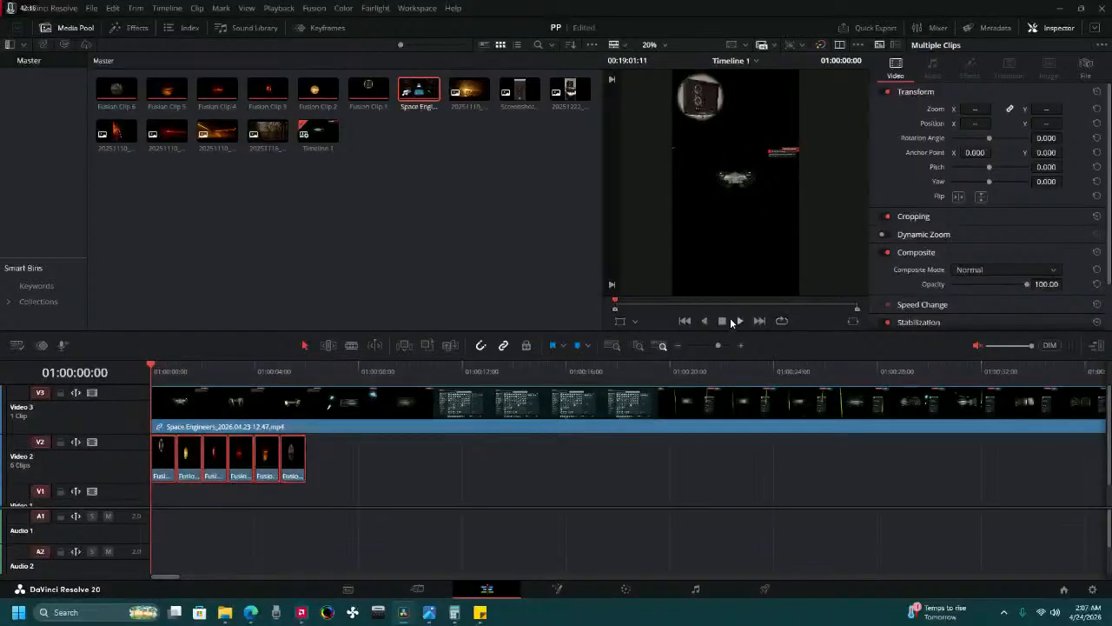
pyautogui.click(738, 321)
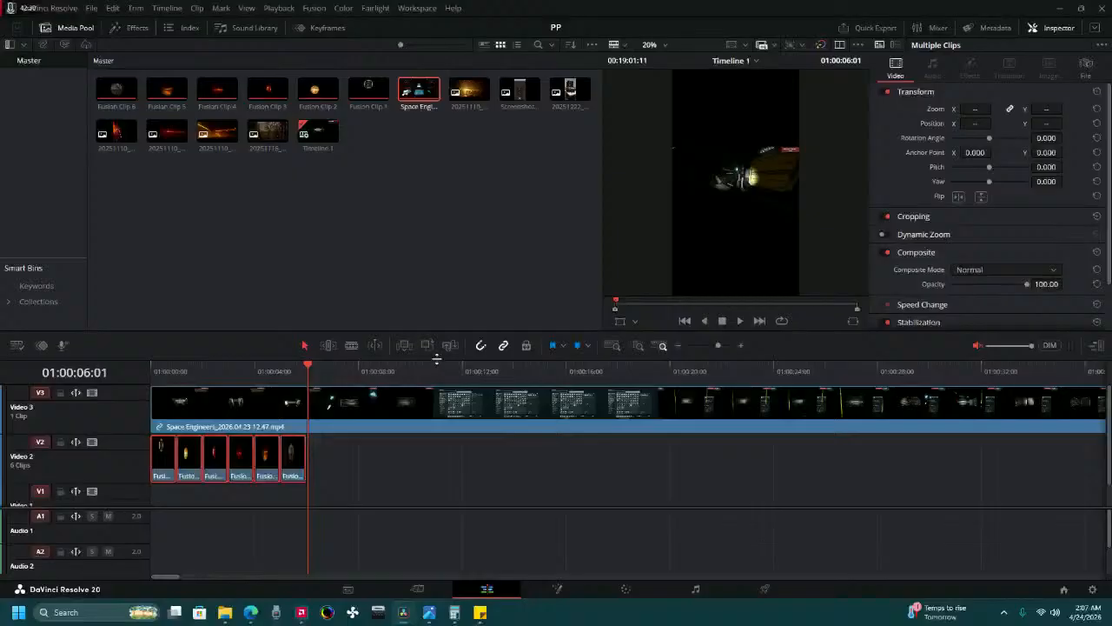
# Enlarge the timeline area and add another video track to the timeline from the Cut page.
pyautogui.moveTo(439, 354); pyautogui.dragTo(443, 330)
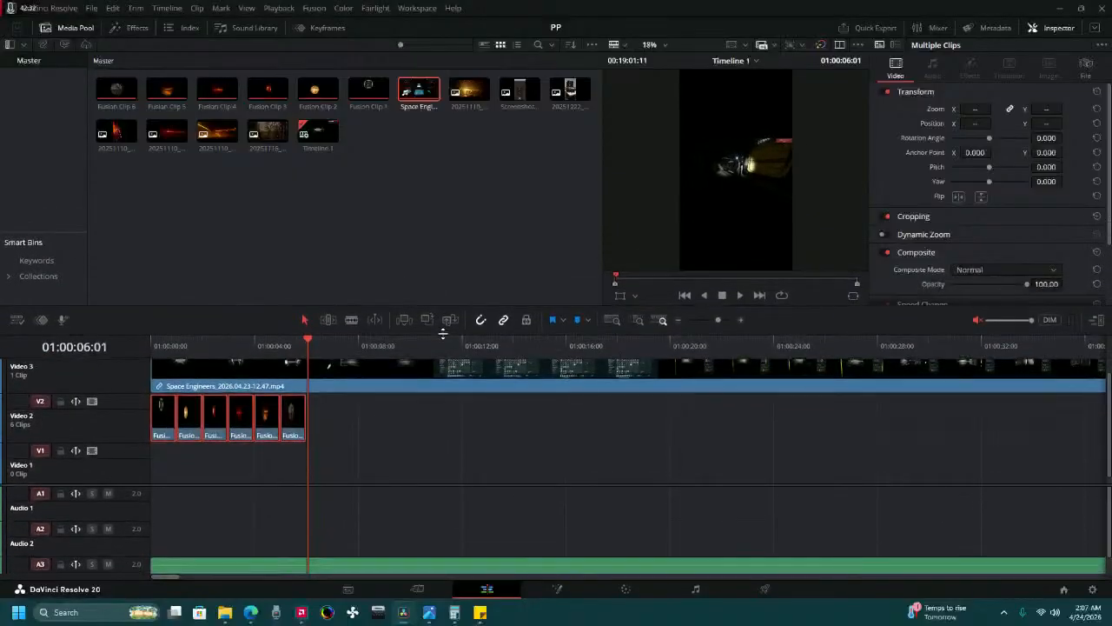
pyautogui.click(417, 589)
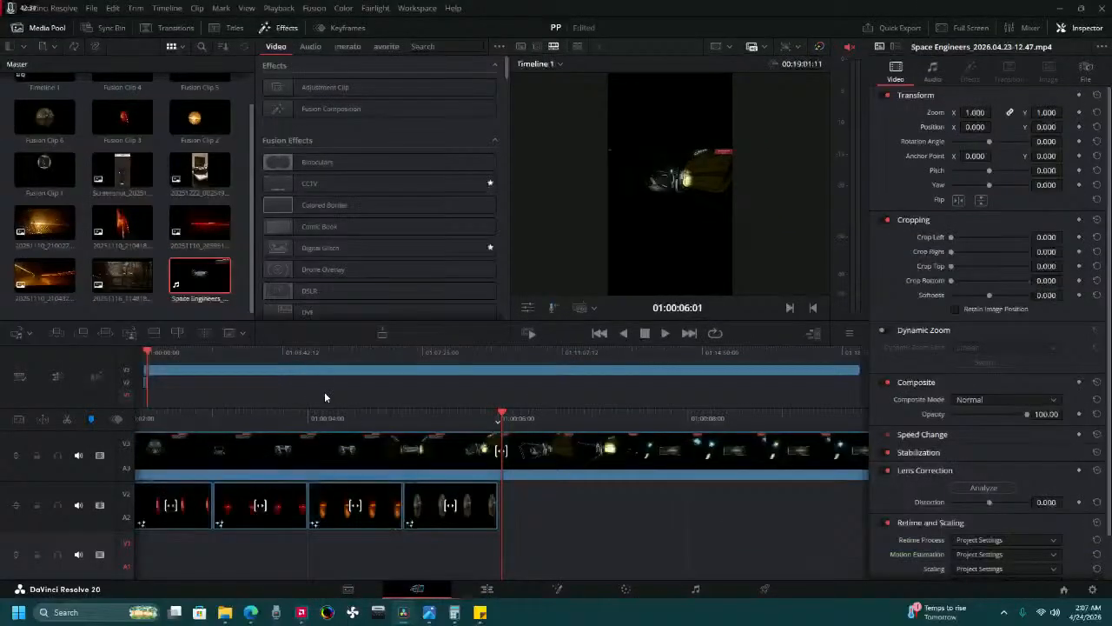
pyautogui.rightClick(582, 503)
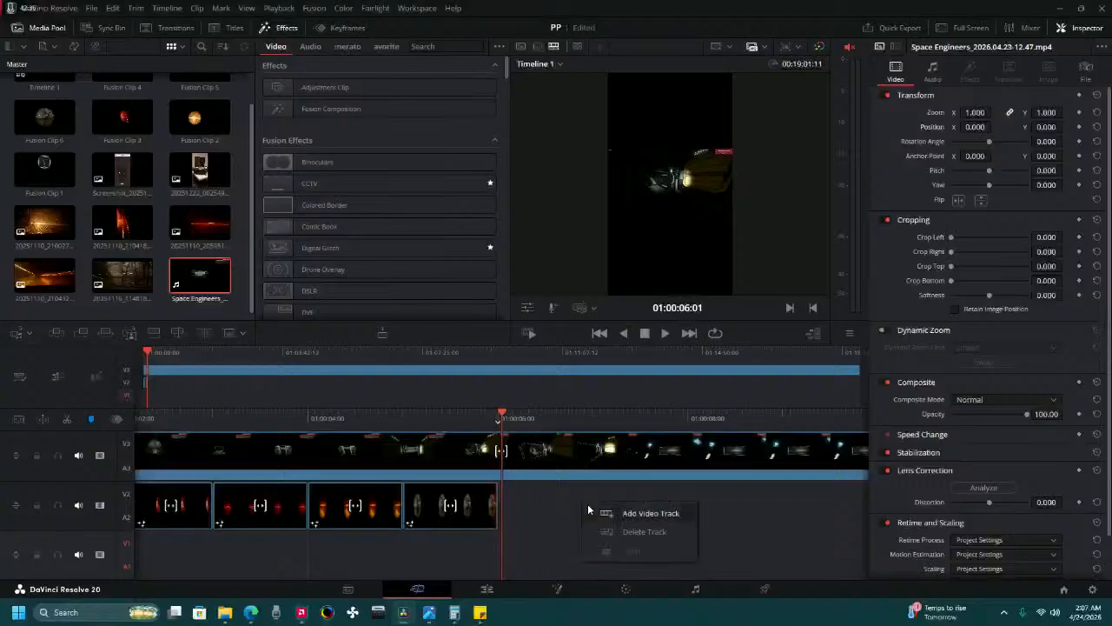
pyautogui.click(613, 510)
# Move Fusion Clips 3 to 6 together from Video 2 up to the empty Video 3 track.
pyautogui.moveTo(263, 496); pyautogui.dragTo(269, 461)
pyautogui.click(183, 532)
pyautogui.keyDown('shift'); pyautogui.click(415, 532); pyautogui.keyUp('shift')
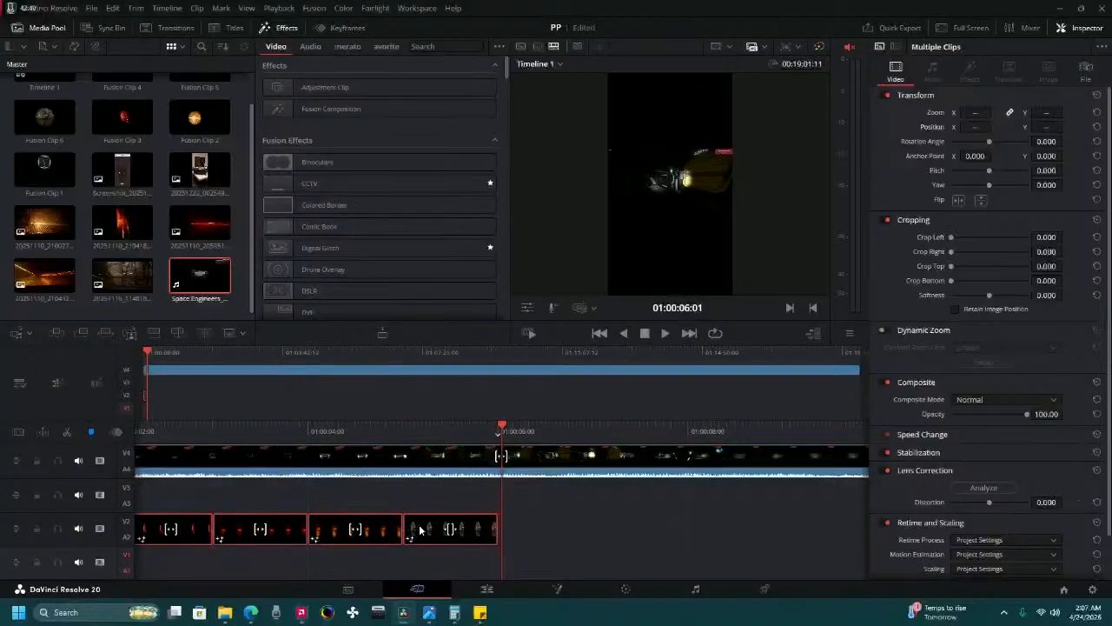
pyautogui.moveTo(196, 530)
pyautogui.mouseDown()
pyautogui.moveTo(199, 467)
pyautogui.moveTo(185, 523)
pyautogui.mouseUp()
# Try placing the Space Engineers recording on Video 2, check the timeline and undo the move.
pyautogui.moveTo(187, 427); pyautogui.dragTo(758, 428)
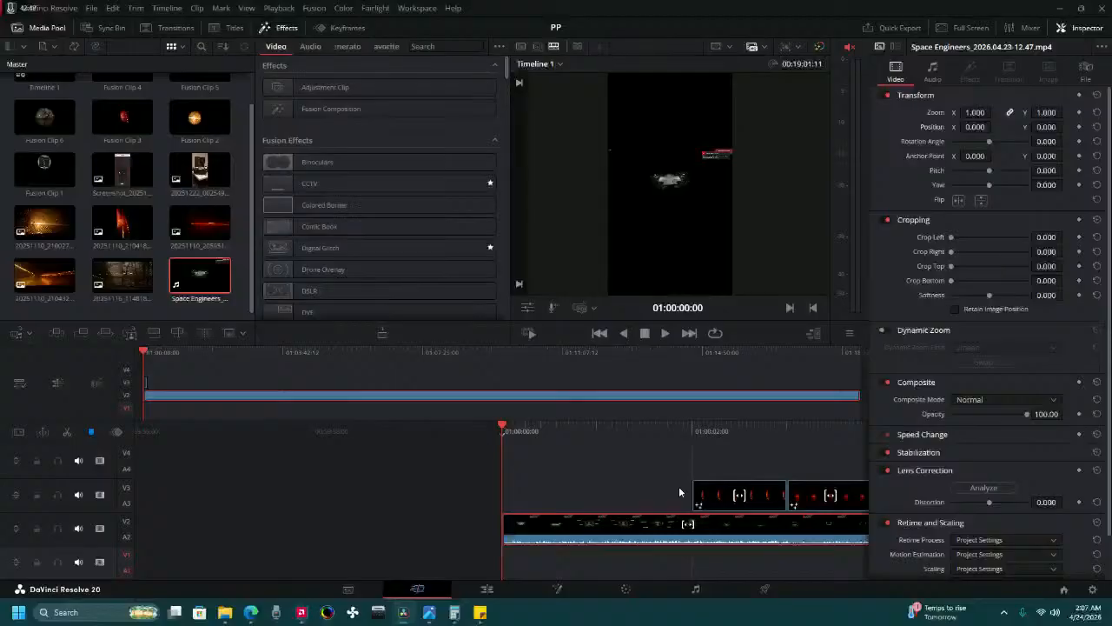
pyautogui.moveTo(677, 435); pyautogui.dragTo(291, 460)
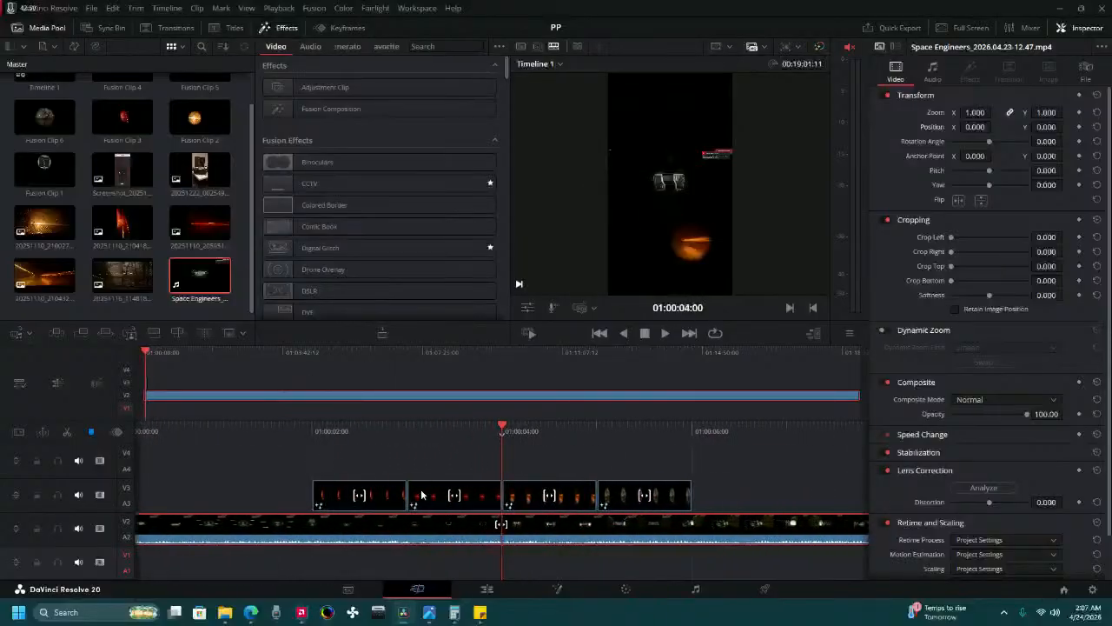
pyautogui.hotkey('ctrl', 'z')
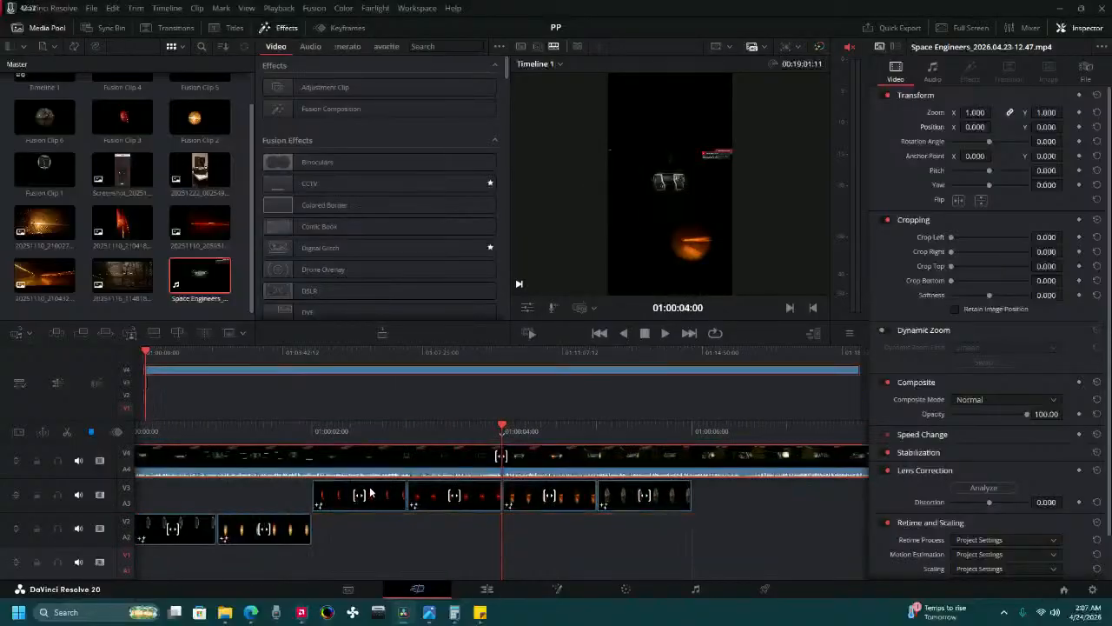
# Move Fusion Clips 1 and 2 up to Video 3 and the Space Engineers recording down to Video 2, and play the result.
pyautogui.moveTo(320, 430); pyautogui.dragTo(536, 439)
pyautogui.click(504, 535)
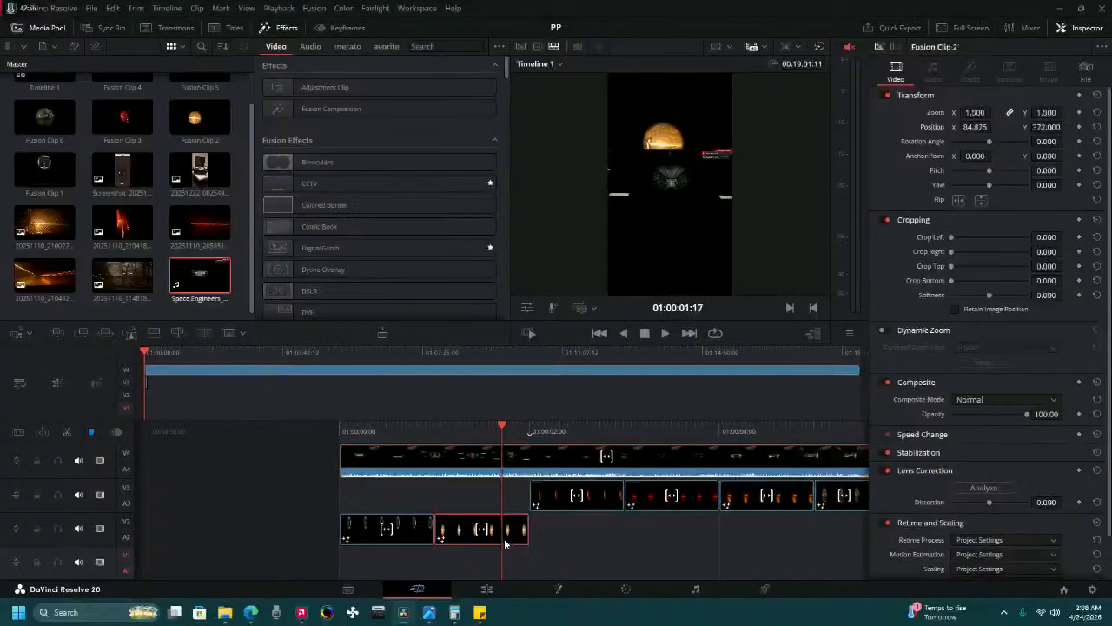
pyautogui.keyDown('ctrl'); pyautogui.click(368, 536); pyautogui.keyUp('ctrl')
pyautogui.moveTo(364, 539); pyautogui.dragTo(342, 524)
pyautogui.click(359, 430)
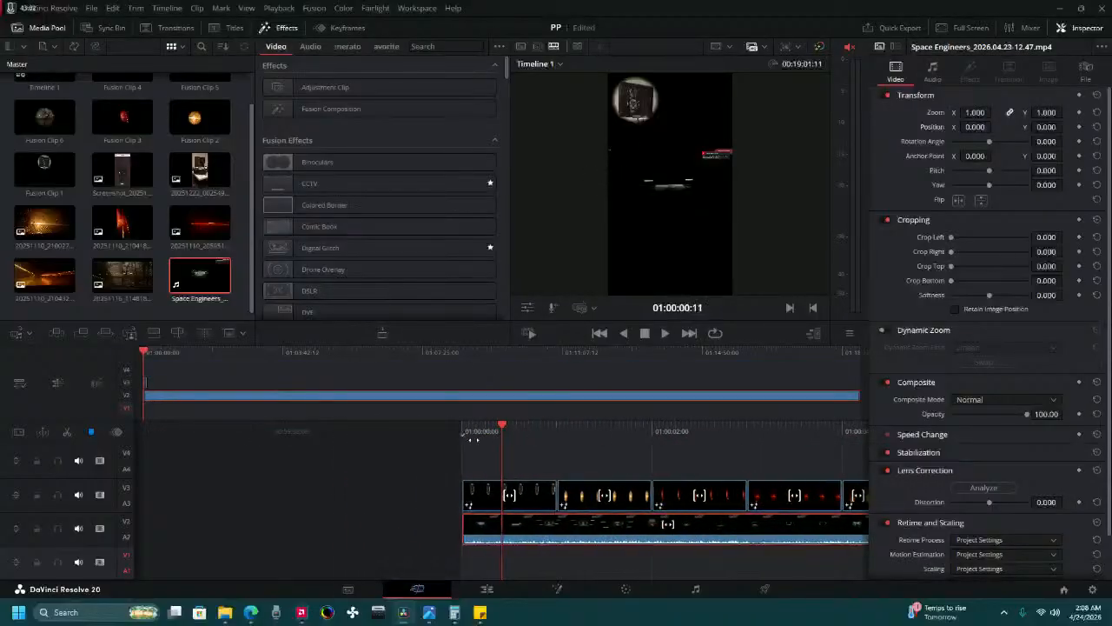
pyautogui.click(663, 332)
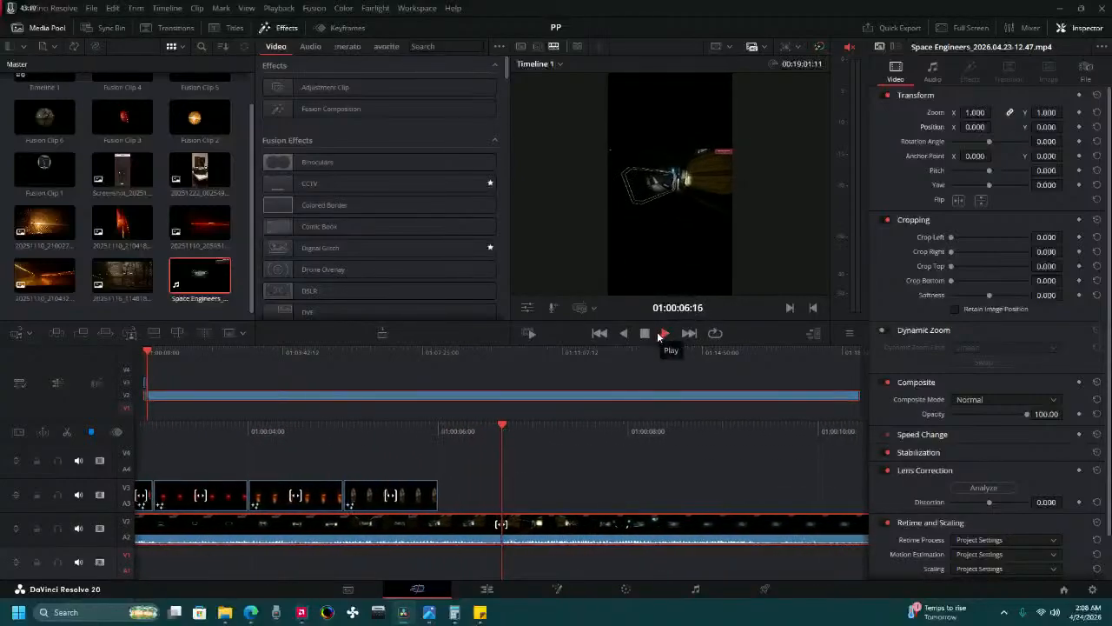
# Review the Space Engineers recording for a usable shot, split it at 01:11:12:20 and delete the part before the cut.
pyautogui.click(663, 333)
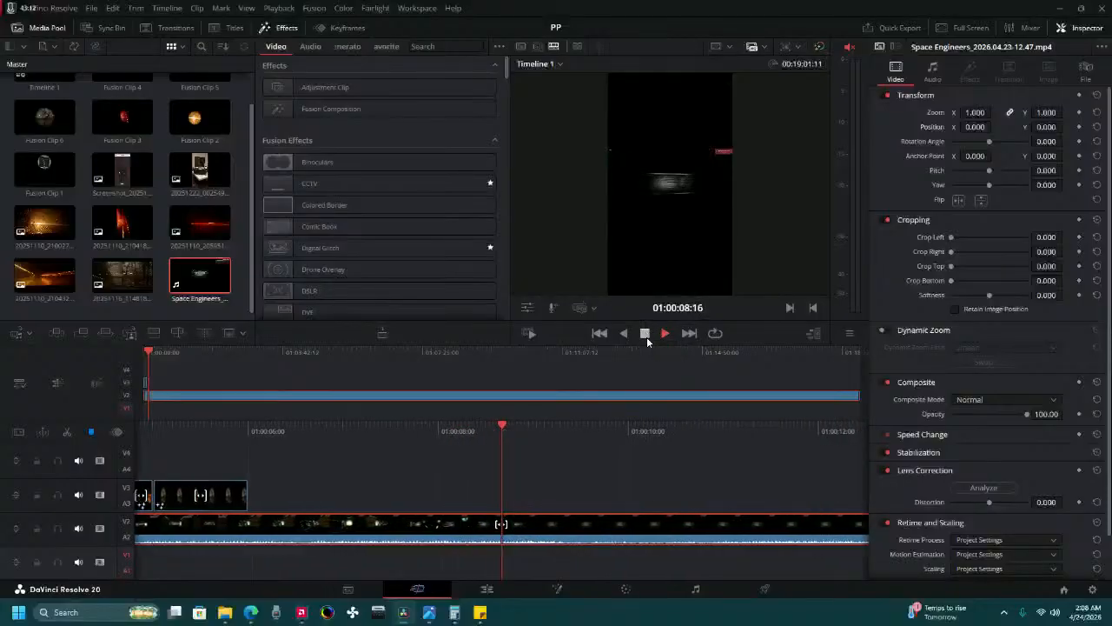
pyautogui.click(821, 353)
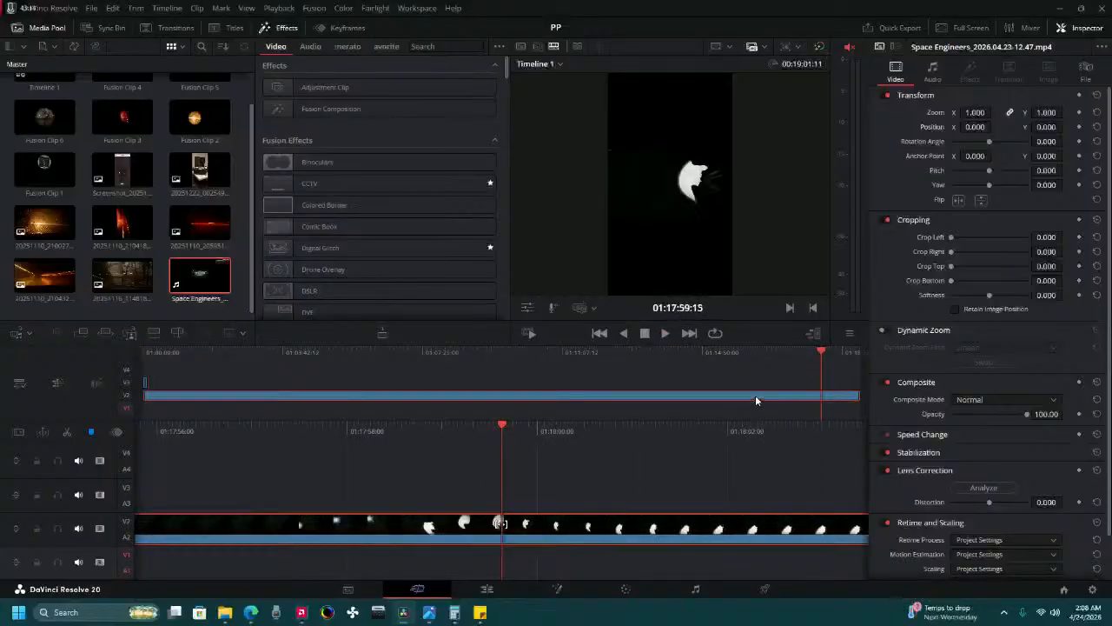
pyautogui.moveTo(739, 434); pyautogui.dragTo(91, 413)
pyautogui.moveTo(700, 427); pyautogui.dragTo(287, 408)
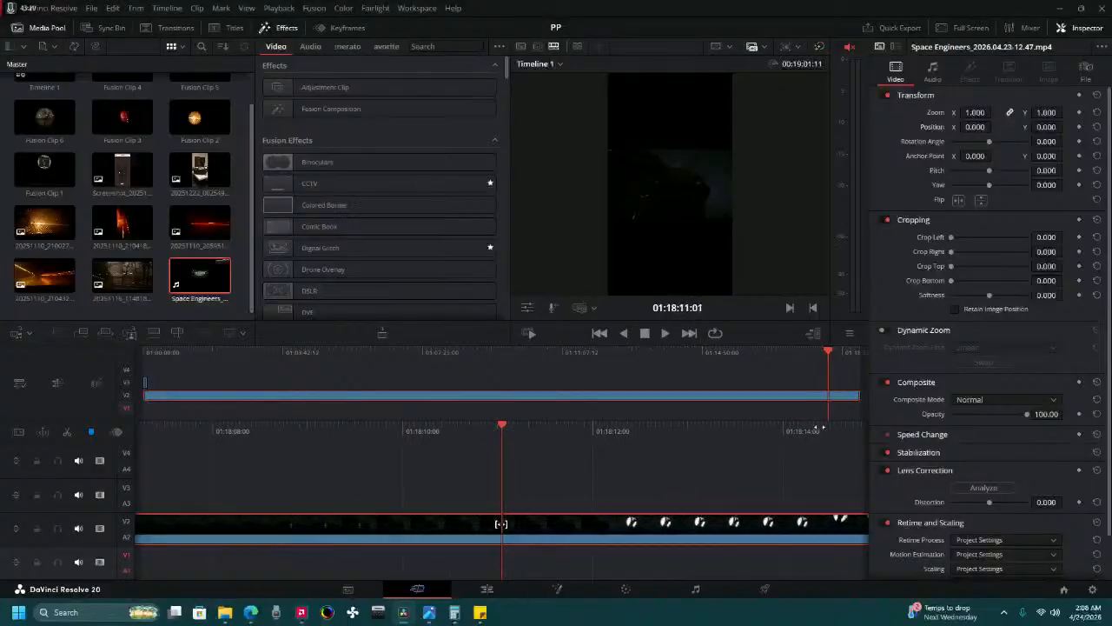
pyautogui.moveTo(821, 427); pyautogui.dragTo(235, 452)
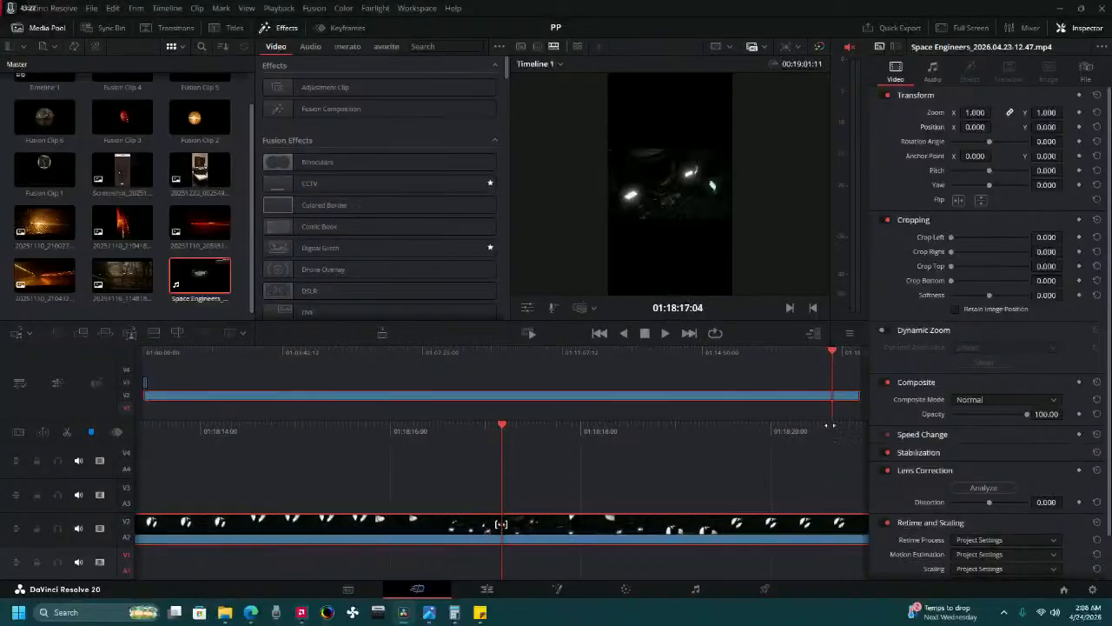
pyautogui.moveTo(829, 425); pyautogui.dragTo(1109, 517)
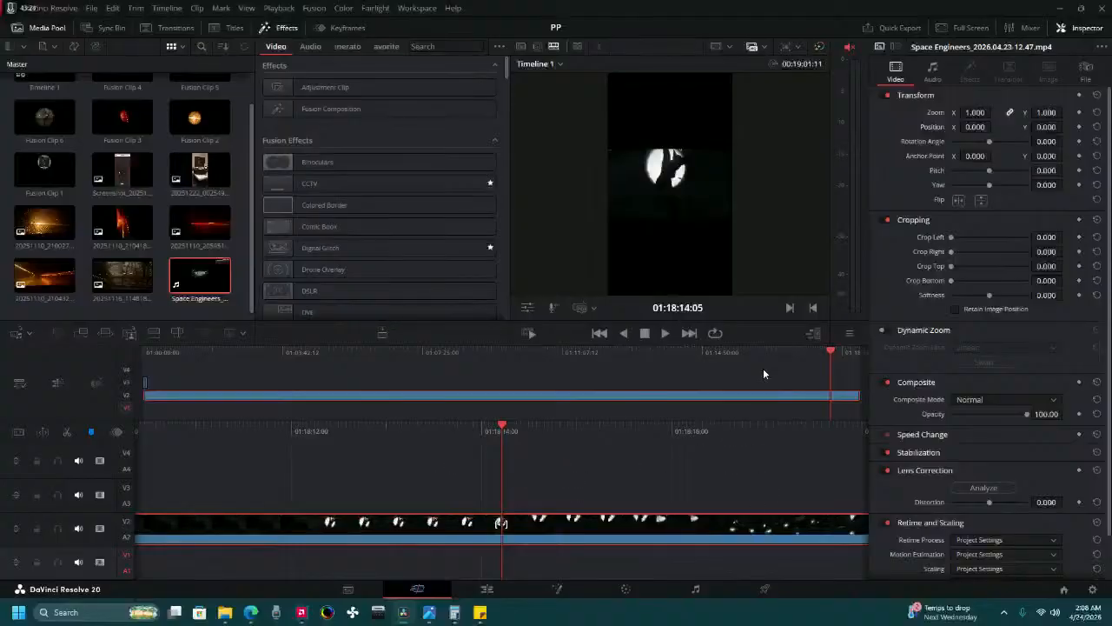
pyautogui.moveTo(764, 374); pyautogui.dragTo(567, 368)
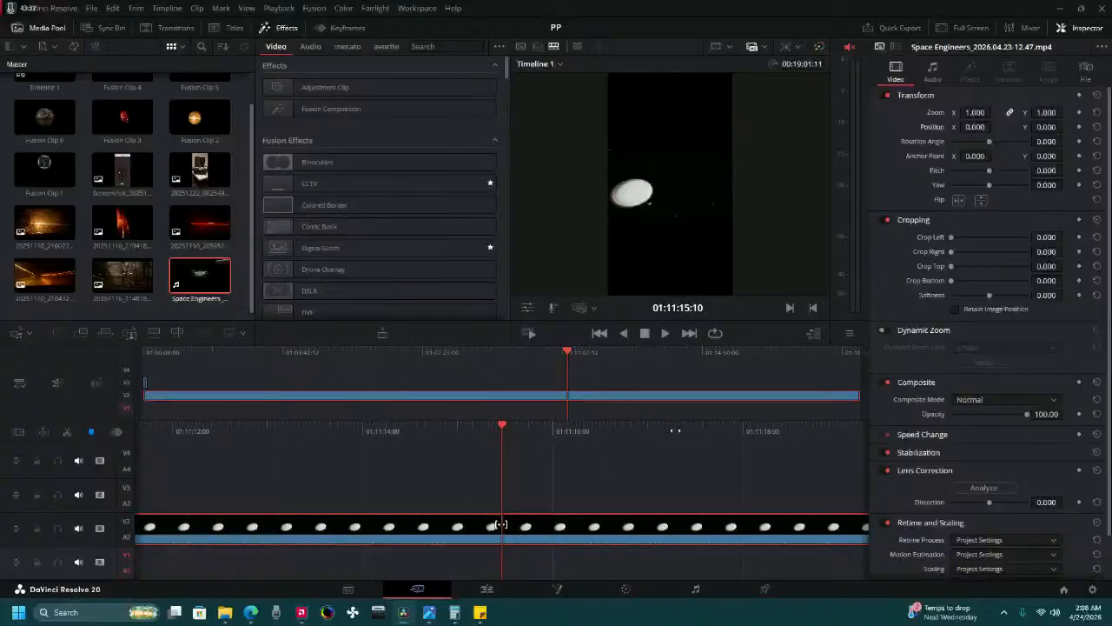
pyautogui.moveTo(673, 429); pyautogui.dragTo(715, 436)
pyautogui.moveTo(420, 418); pyautogui.dragTo(580, 451)
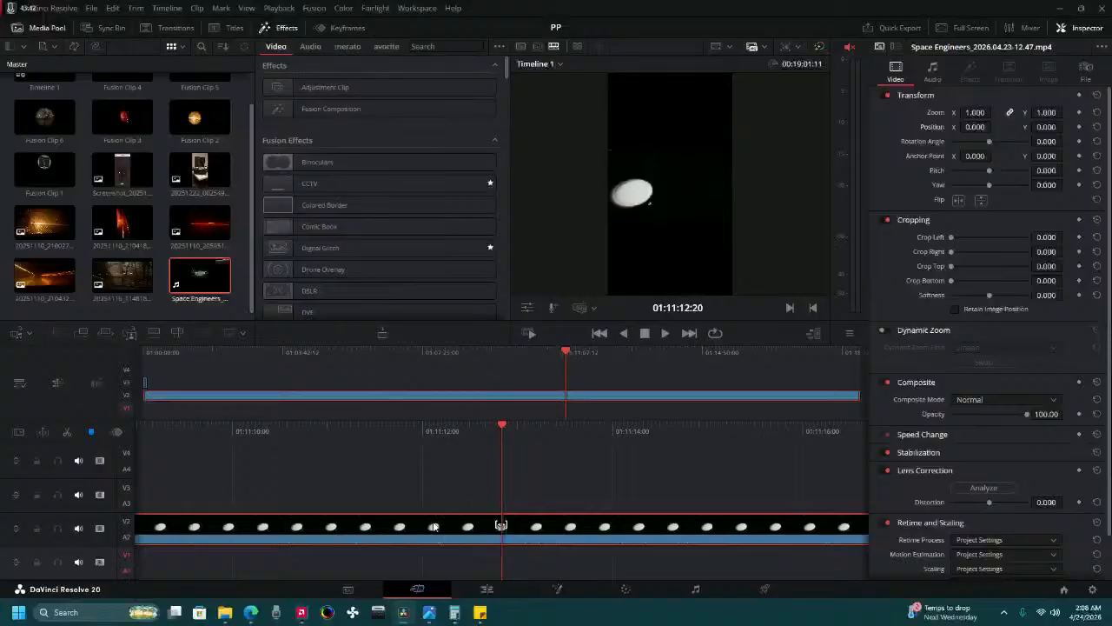
pyautogui.click(69, 433)
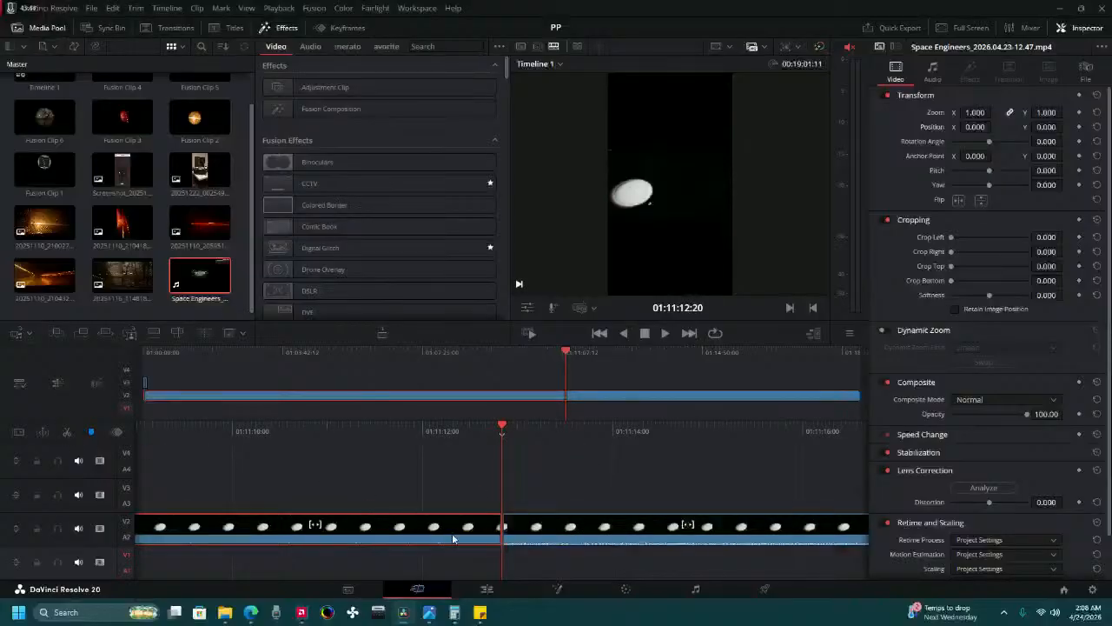
pyautogui.press('BackSpace')
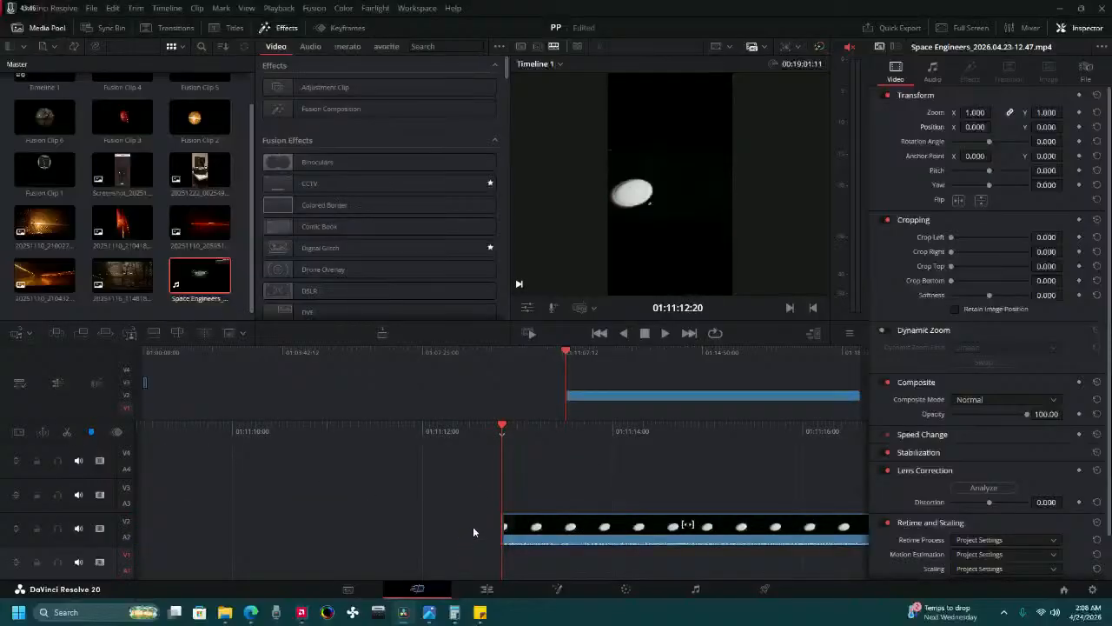
# Move the remaining recording to the timeline start on Video 2, split it at 01:00:06:00 and delete everything after the cut.
pyautogui.moveTo(540, 526); pyautogui.dragTo(18, 540)
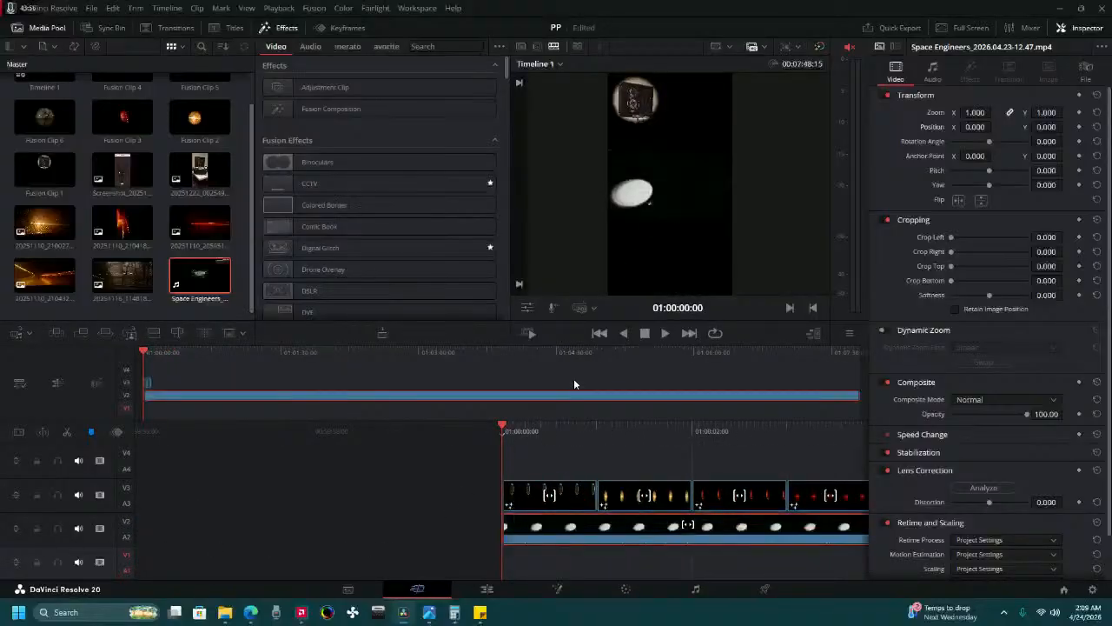
pyautogui.click(665, 336)
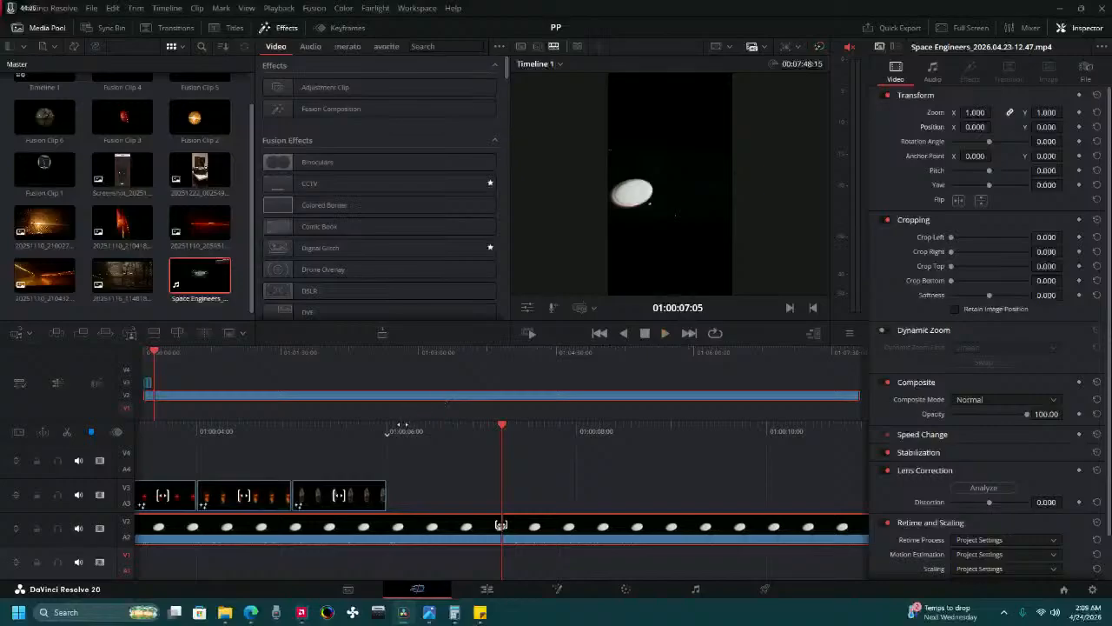
pyautogui.moveTo(402, 425); pyautogui.dragTo(514, 423)
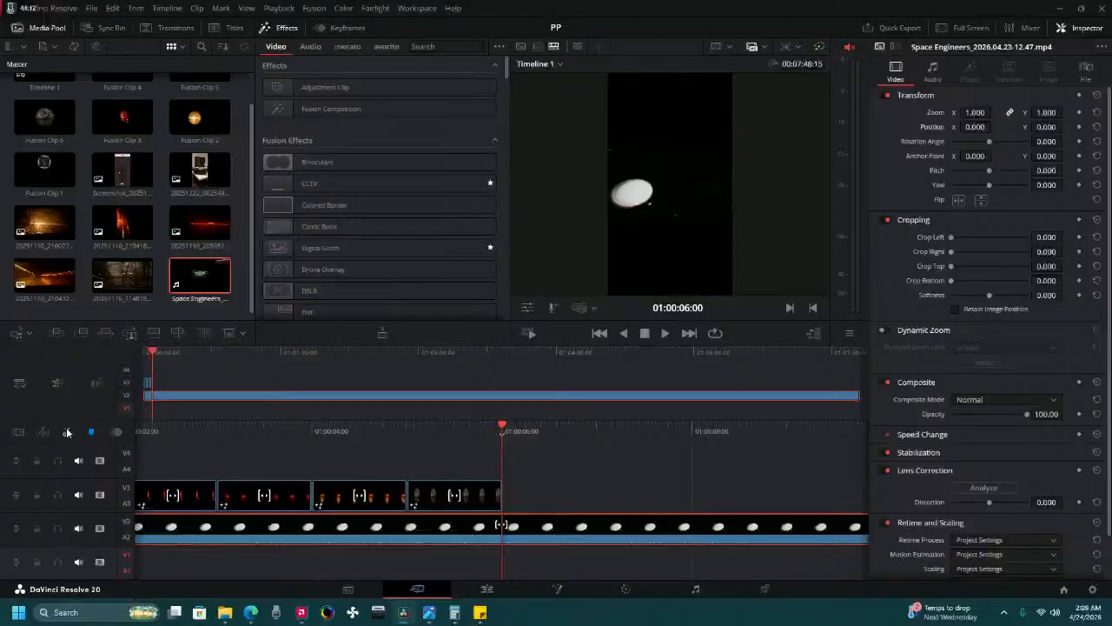
pyautogui.click(67, 433)
pyautogui.press('Delete')
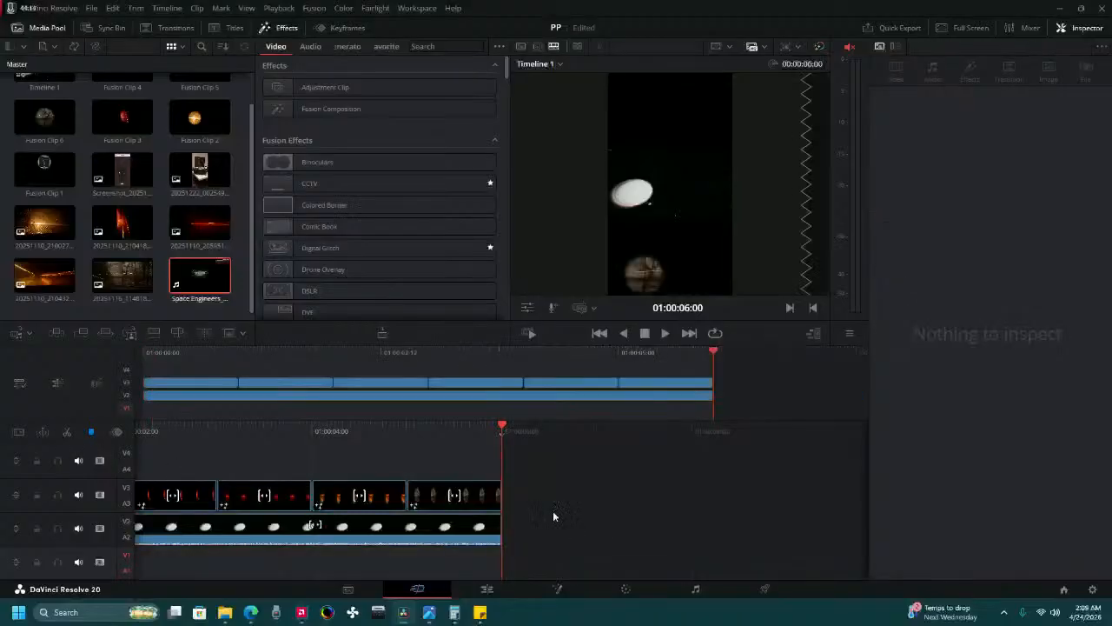
# Play the edited timeline from its start to its end.
pyautogui.moveTo(159, 349); pyautogui.dragTo(123, 358)
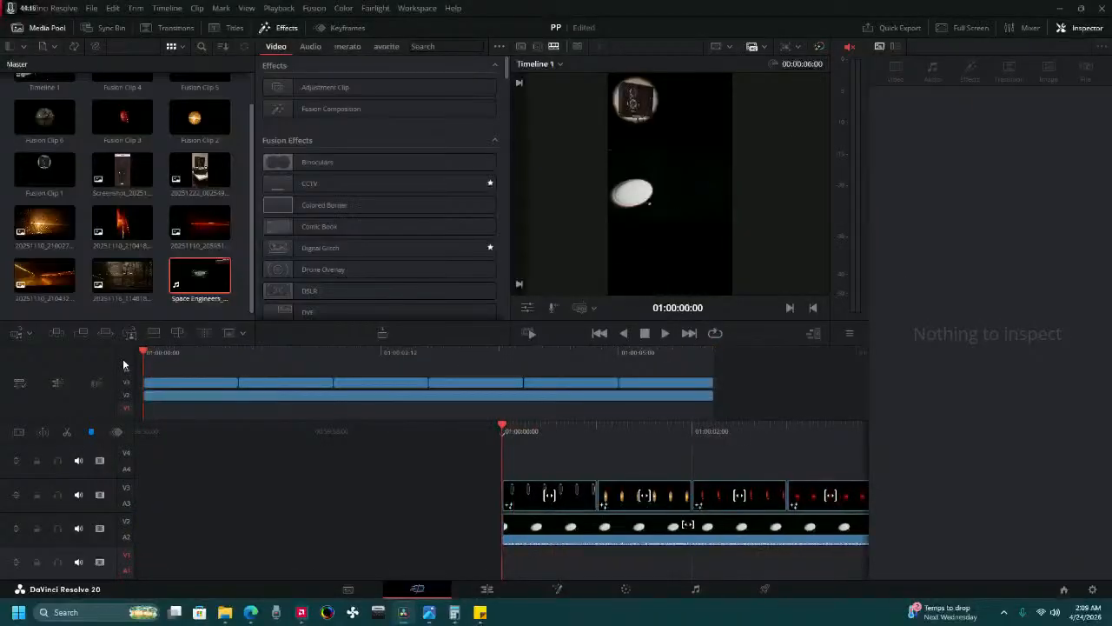
pyautogui.click(665, 334)
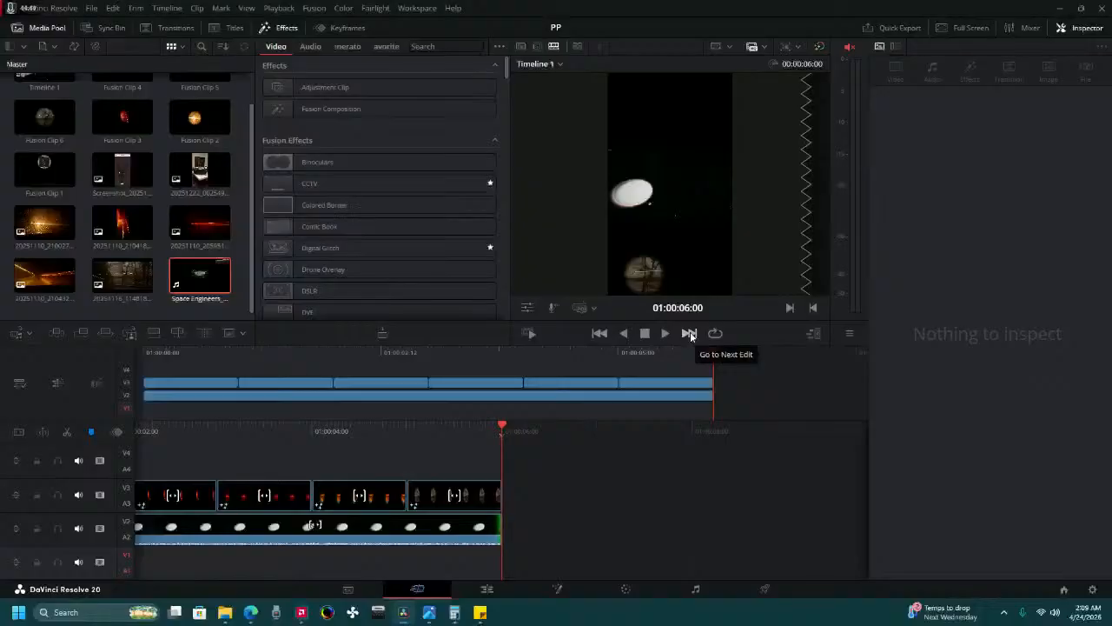
pyautogui.click(690, 333)
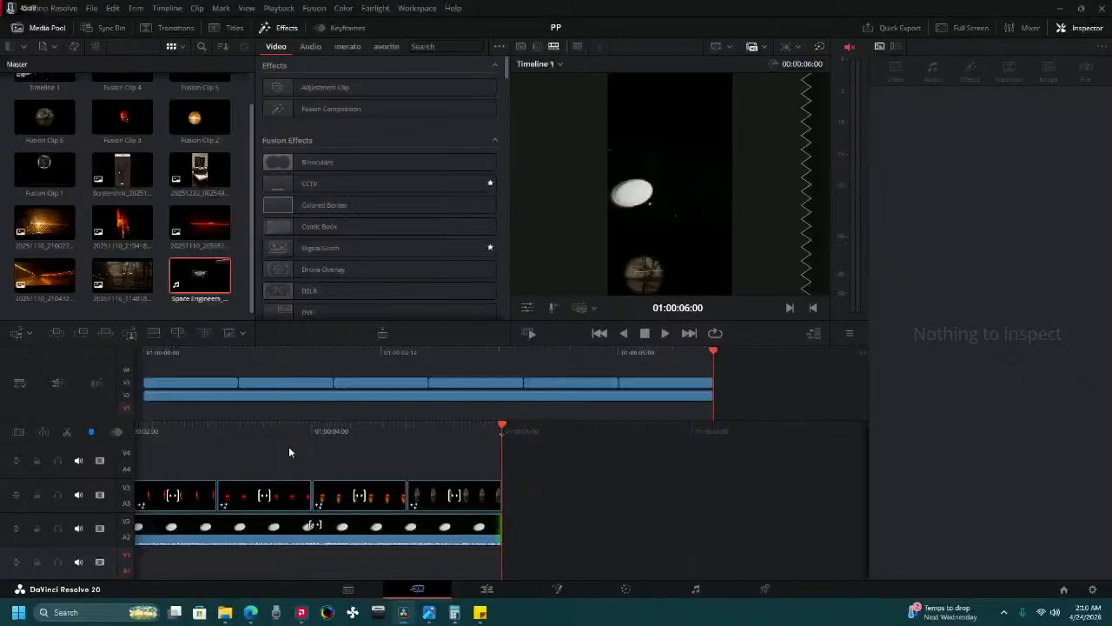
# Add the Space Engineers recording from the Long Form 3 folder's 04-23 subfolder to the Master bin.
pyautogui.click(347, 589)
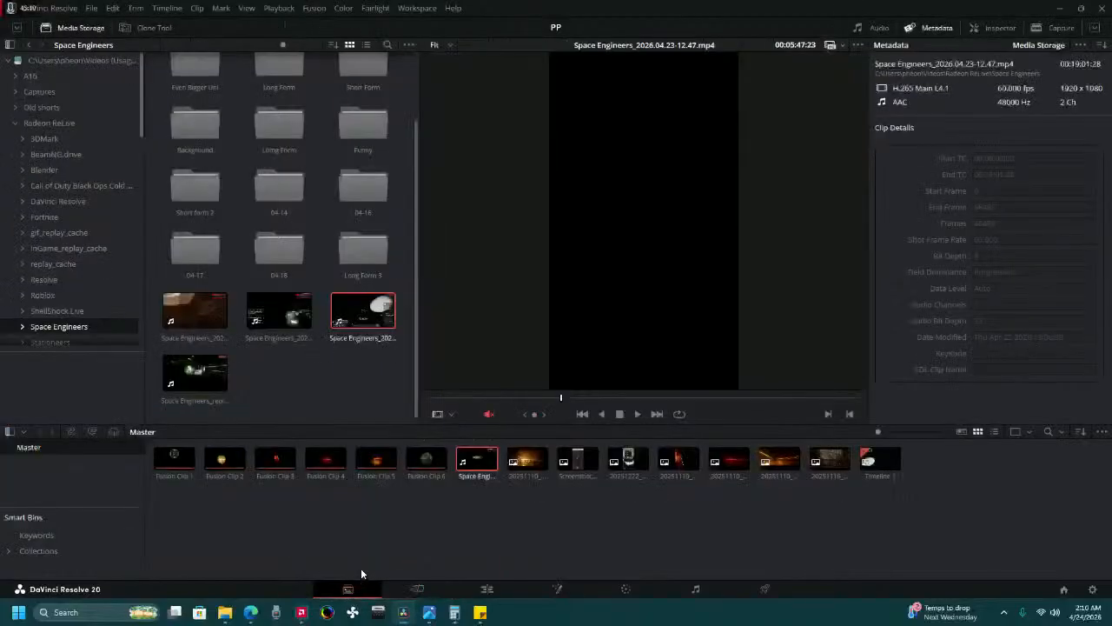
pyautogui.doubleClick(344, 263)
pyautogui.doubleClick(283, 84)
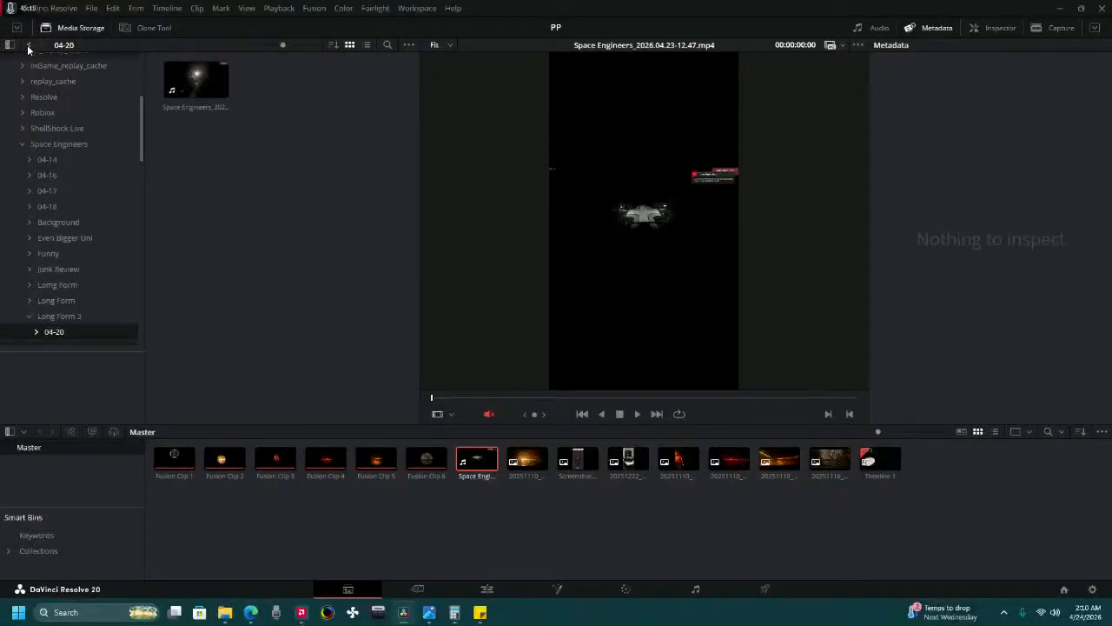
pyautogui.click(28, 45)
pyautogui.doubleClick(273, 80)
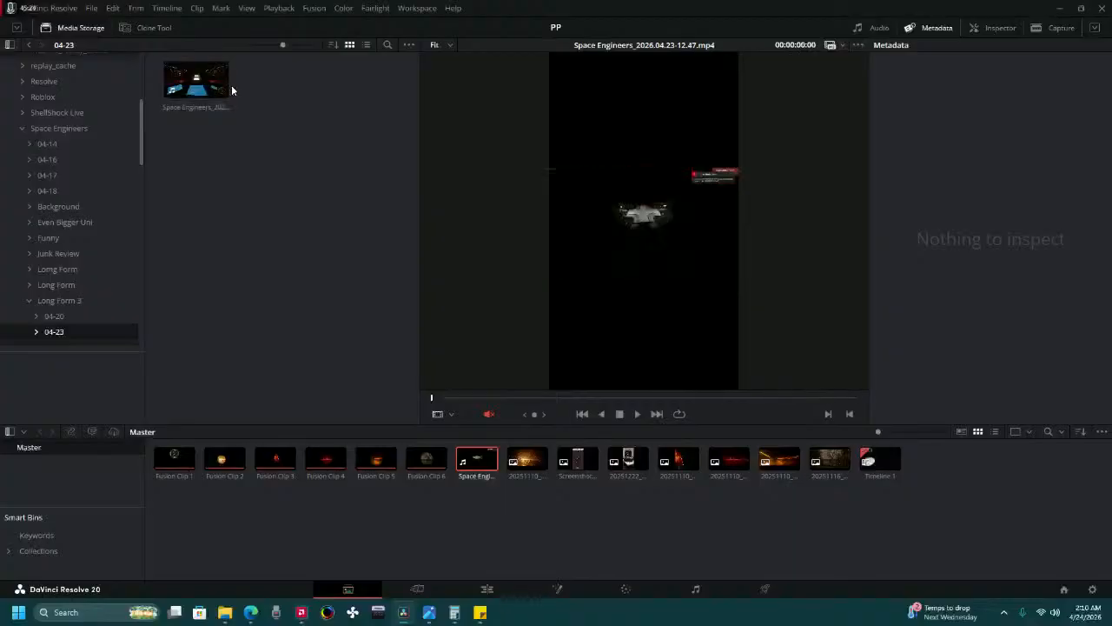
pyautogui.moveTo(200, 87); pyautogui.dragTo(275, 540)
# Place the Space Engineers_2026.04.23-12.27.mp4 recording on Video 4 at the start of the timeline from the Cut page.
pyautogui.click(417, 588)
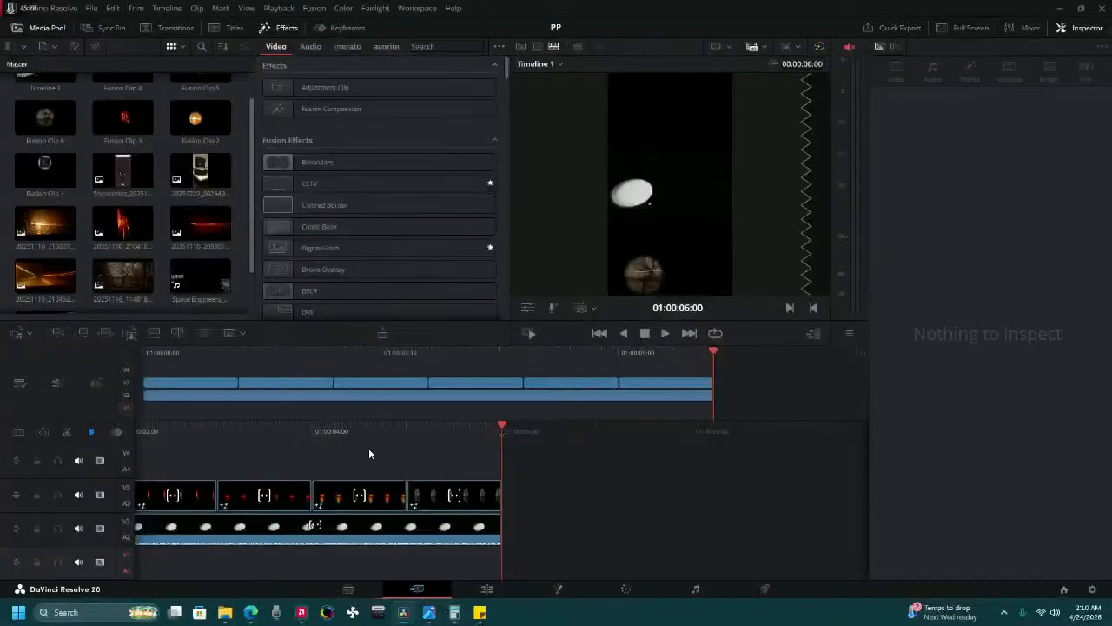
pyautogui.moveTo(155, 355); pyautogui.dragTo(116, 355)
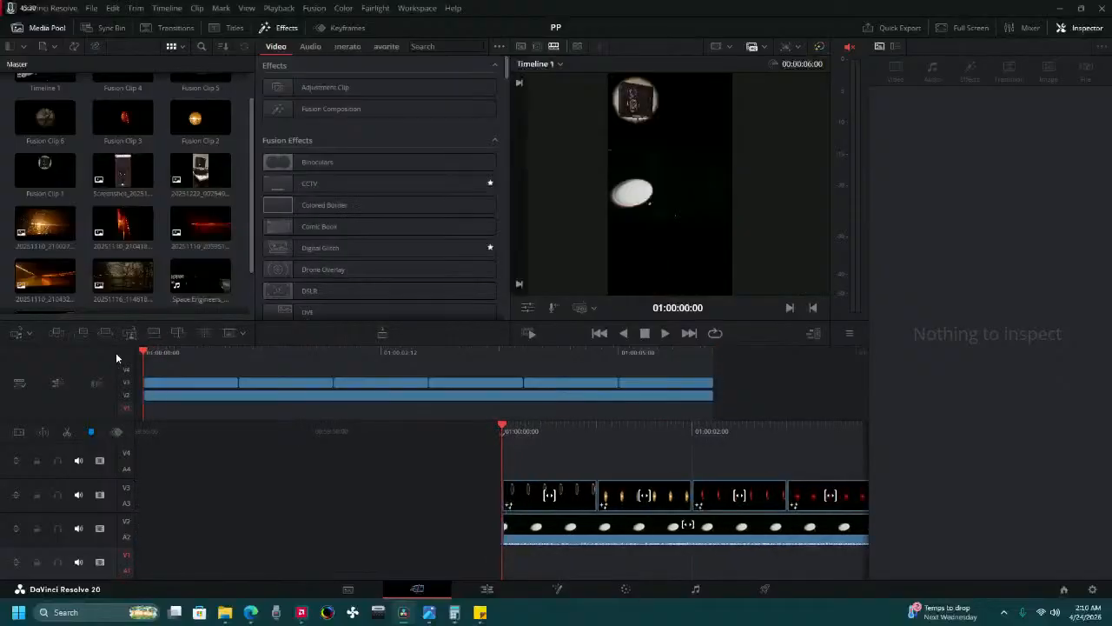
pyautogui.scroll(-2, 119, 178)
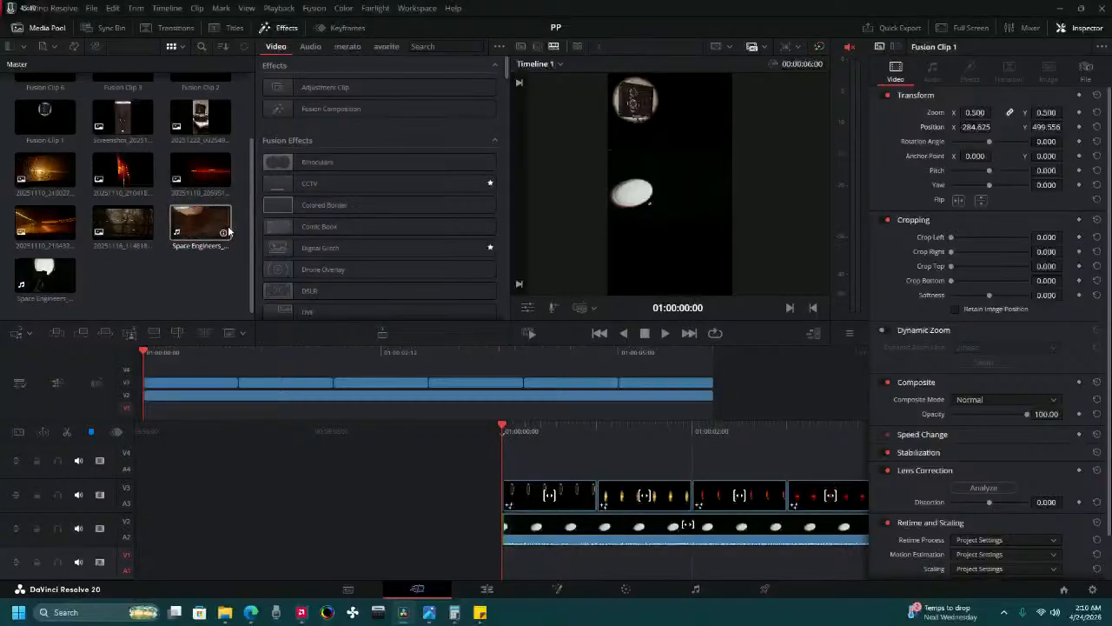
pyautogui.moveTo(228, 231); pyautogui.dragTo(498, 436)
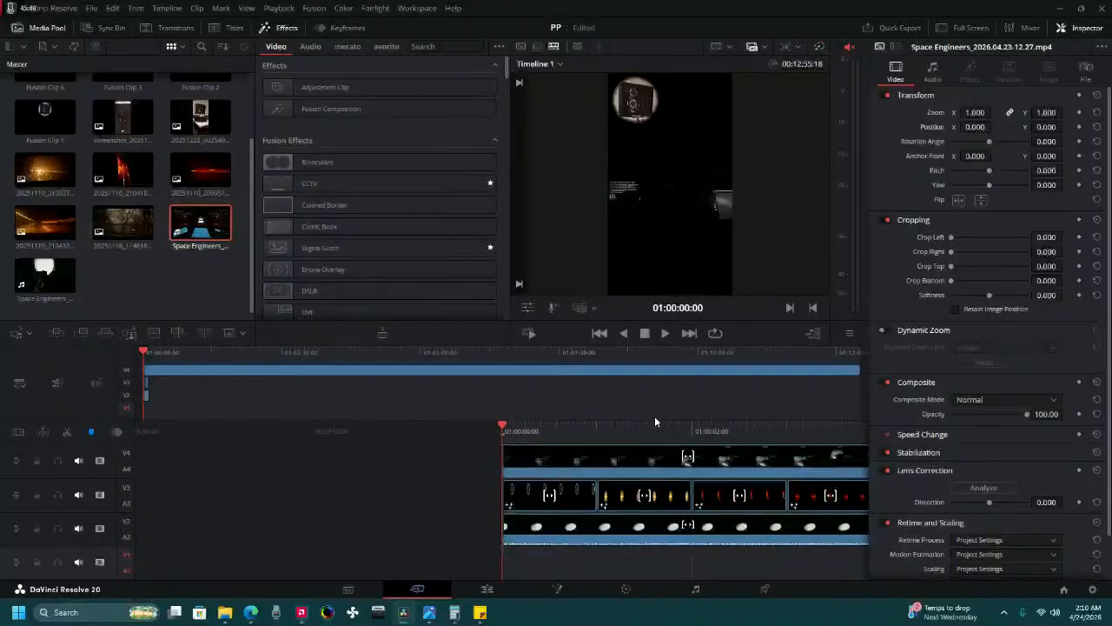
# Set the zoom of the Space Engineers recording on Video 2 to 3.15.
pyautogui.click(578, 527)
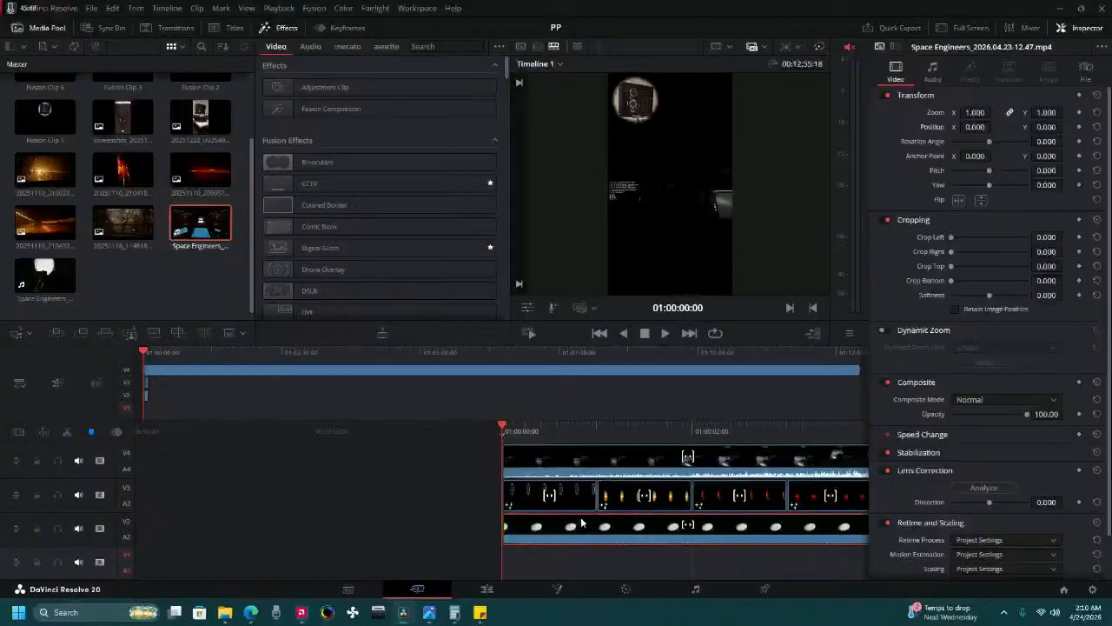
pyautogui.moveTo(676, 427); pyautogui.dragTo(510, 436)
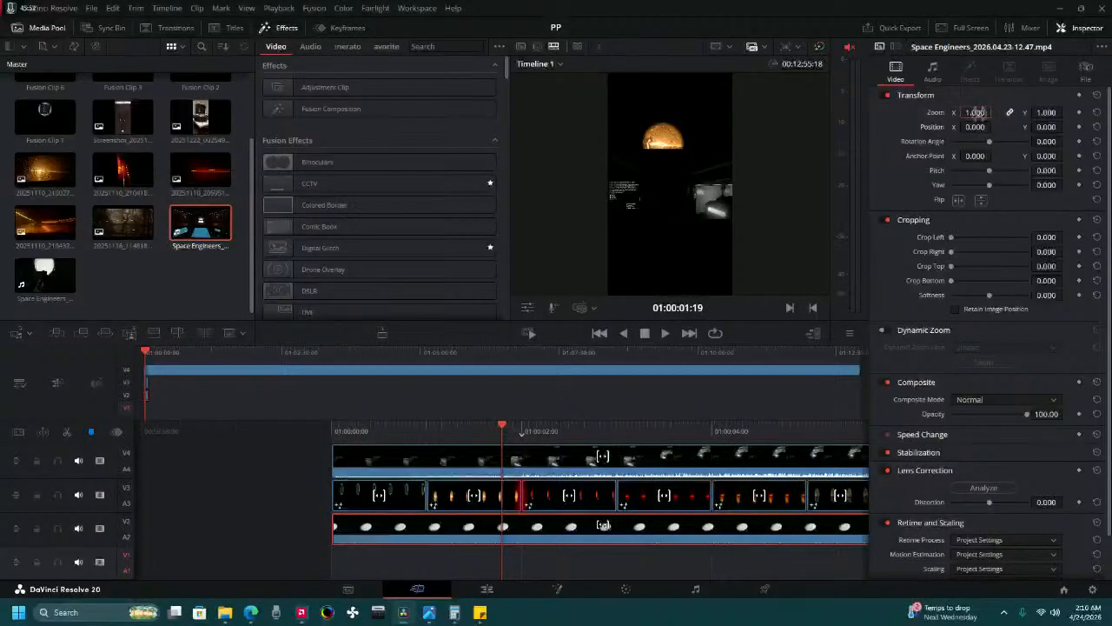
pyautogui.click(976, 113)
pyautogui.write('3.15')
pyautogui.press('Return')
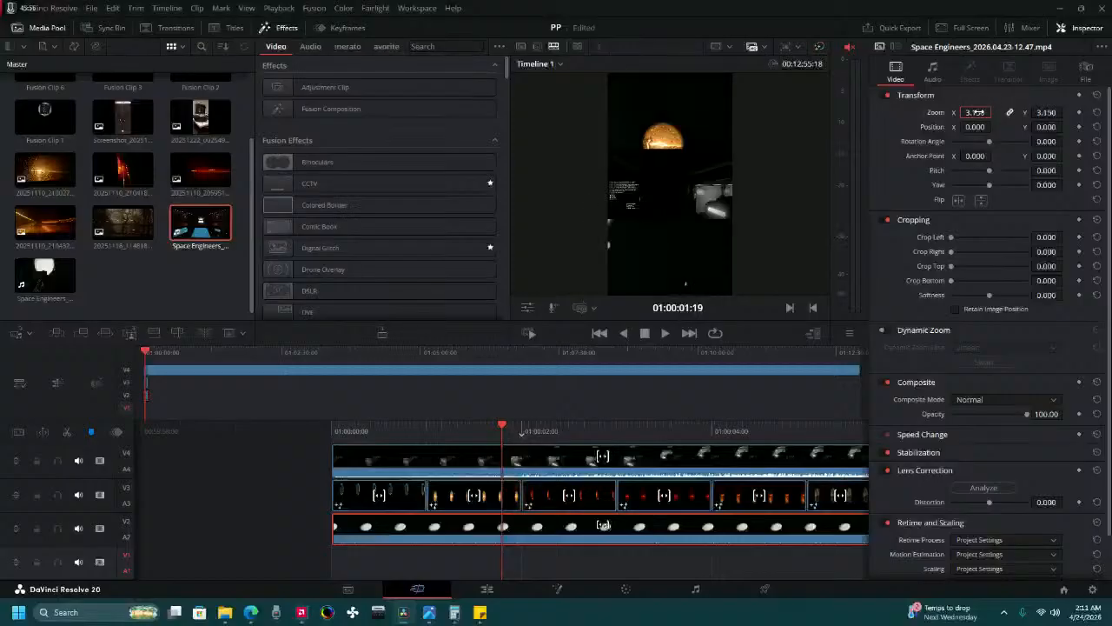
# Set the zoom of the Space Engineers recording on Video 4 to 3.15.
pyautogui.click(587, 469)
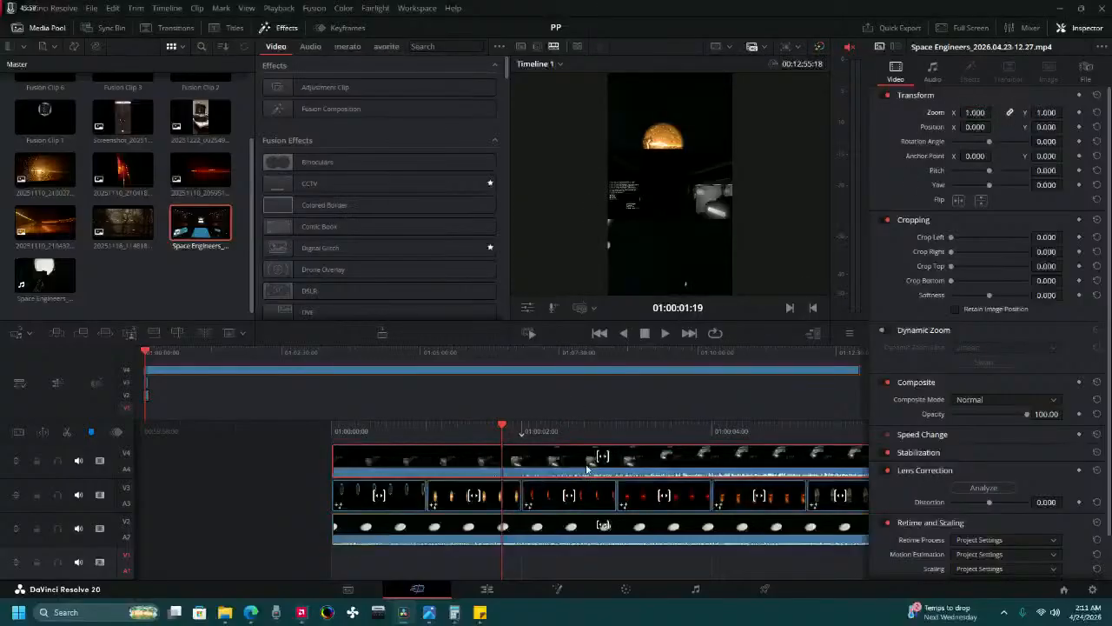
pyautogui.click(972, 112)
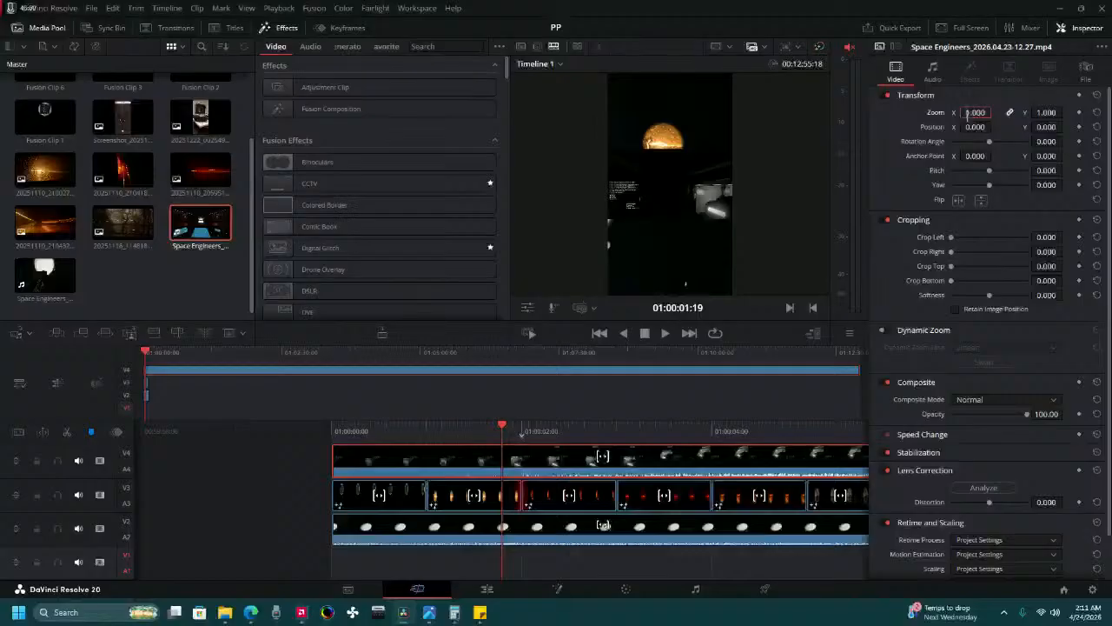
pyautogui.doubleClick(967, 115)
pyautogui.write('3.15')
pyautogui.press('Return')
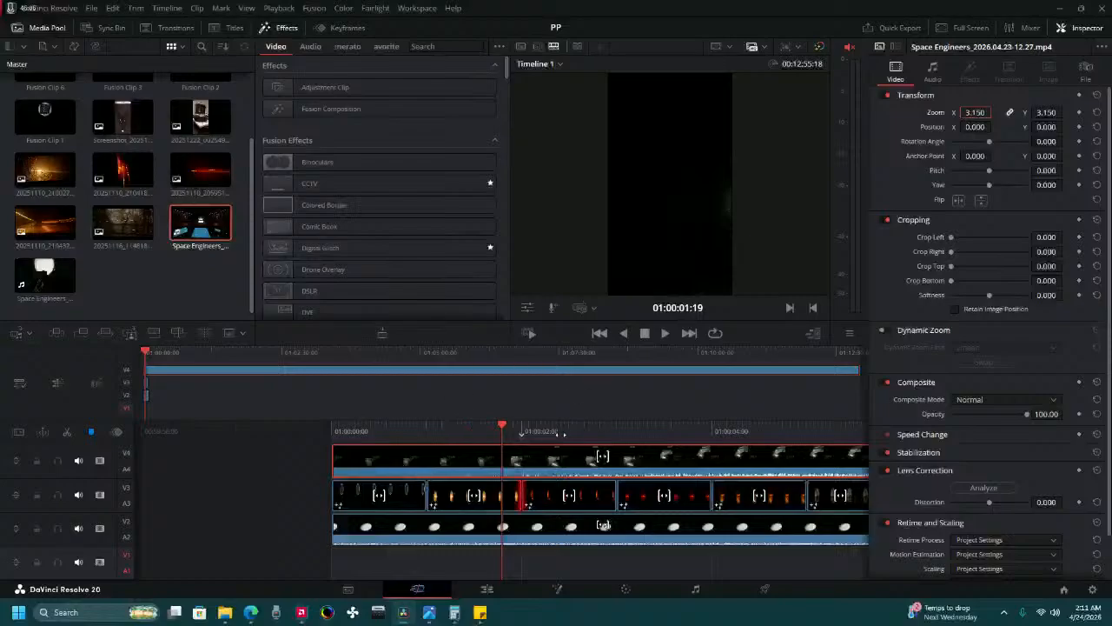
# Split the Space Engineers recording on Video 4 at 01:10:51:07 and delete the part before the cut.
pyautogui.moveTo(561, 434); pyautogui.dragTo(4, 398)
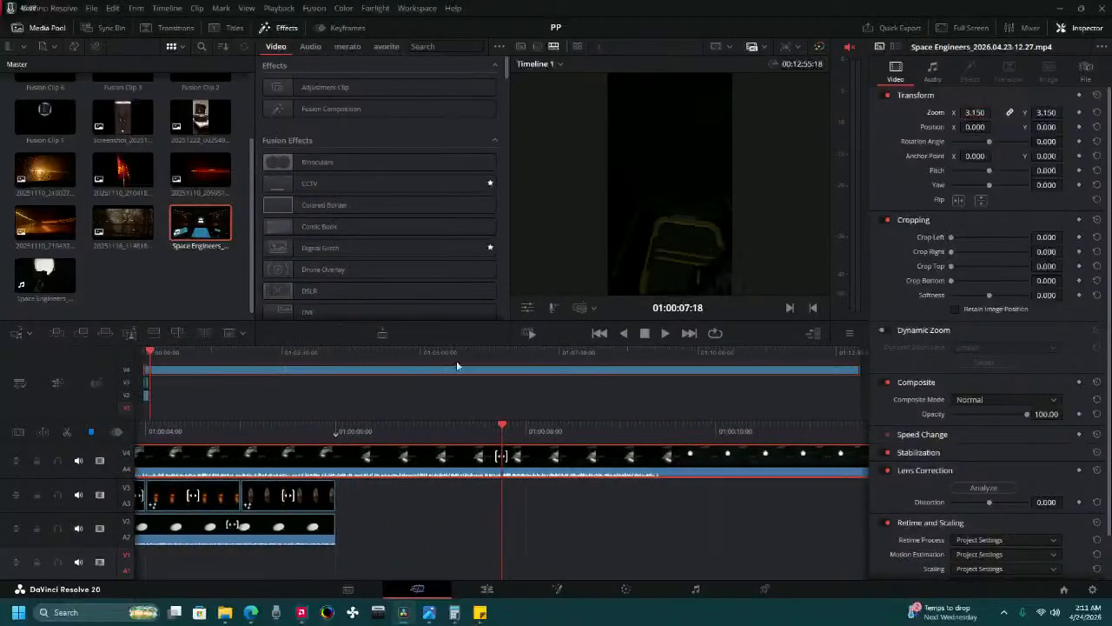
pyautogui.click(473, 363)
pyautogui.click(813, 358)
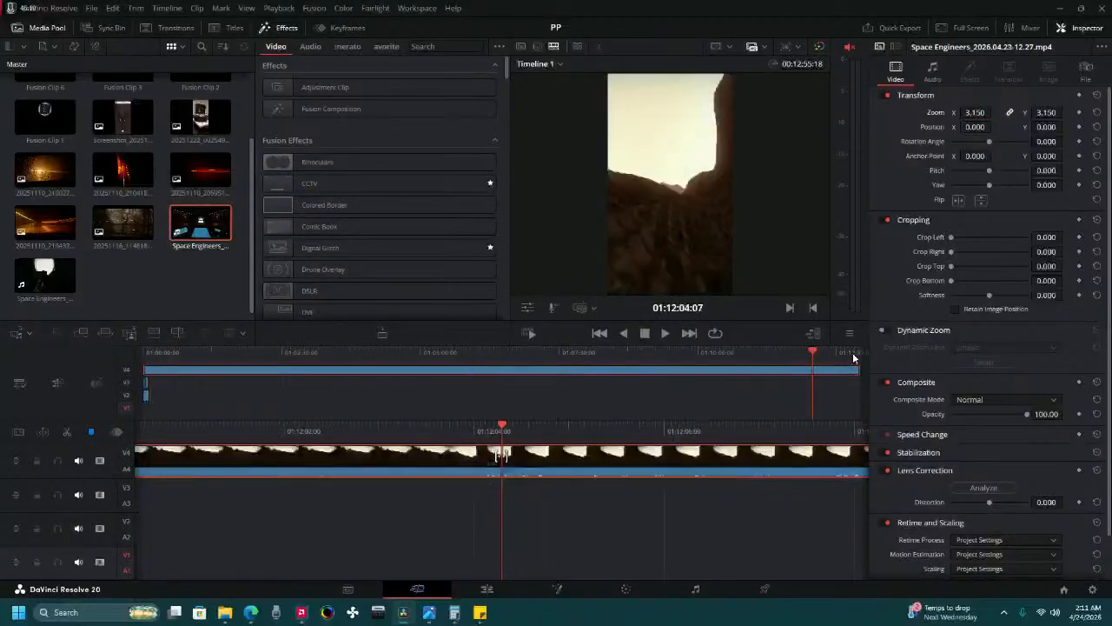
pyautogui.moveTo(289, 423); pyautogui.dragTo(943, 494)
pyautogui.moveTo(238, 437); pyautogui.dragTo(986, 491)
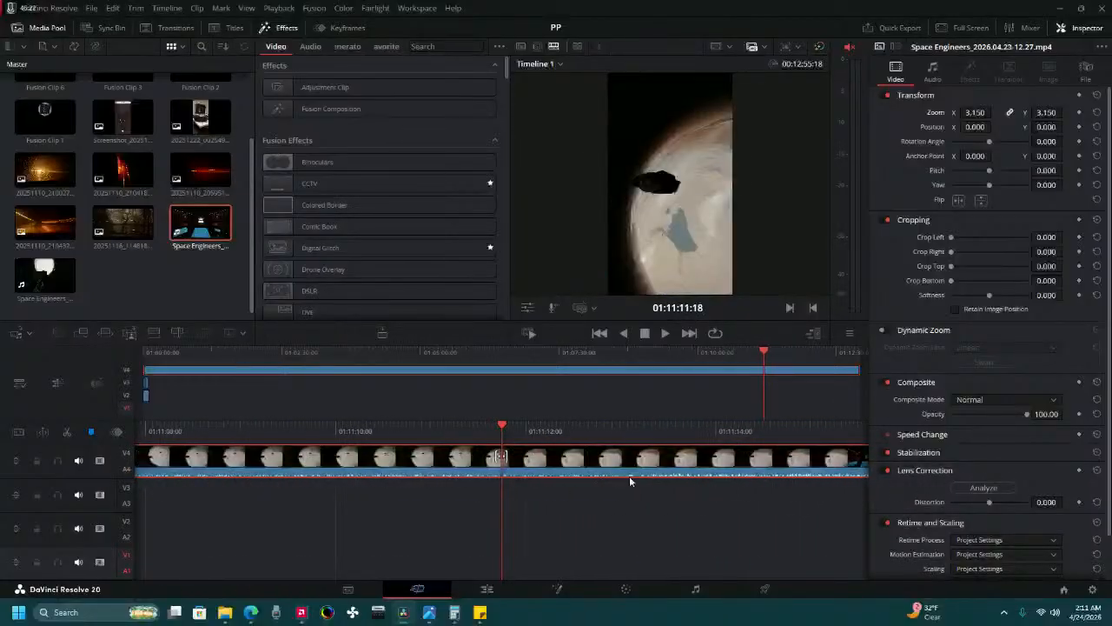
pyautogui.moveTo(360, 440); pyautogui.dragTo(465, 451)
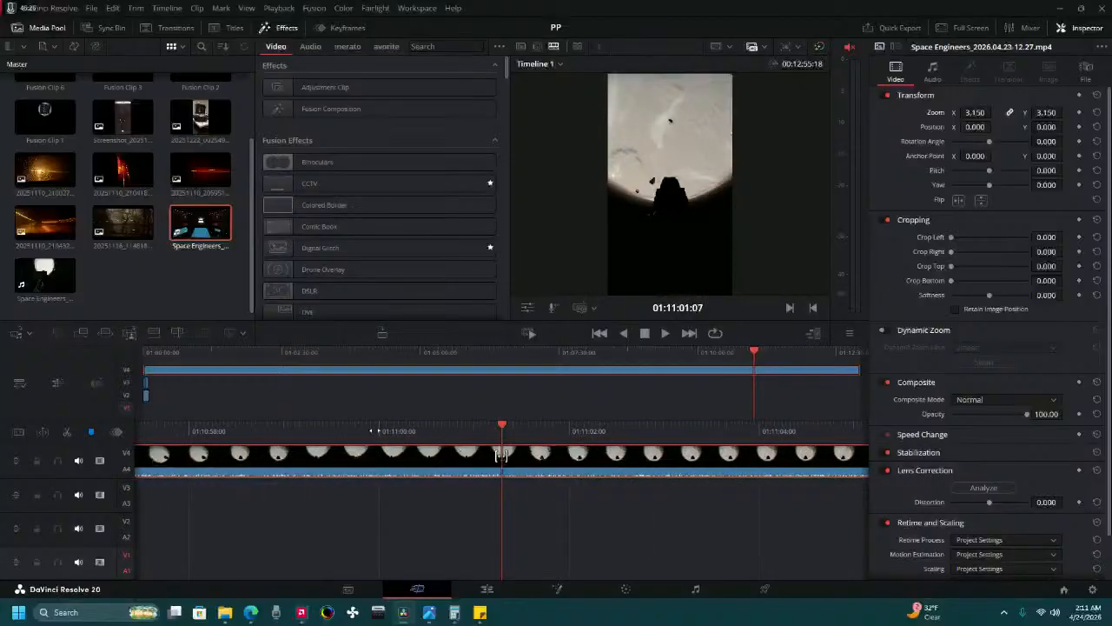
pyautogui.moveTo(371, 430); pyautogui.dragTo(763, 421)
pyautogui.moveTo(447, 441); pyautogui.dragTo(625, 409)
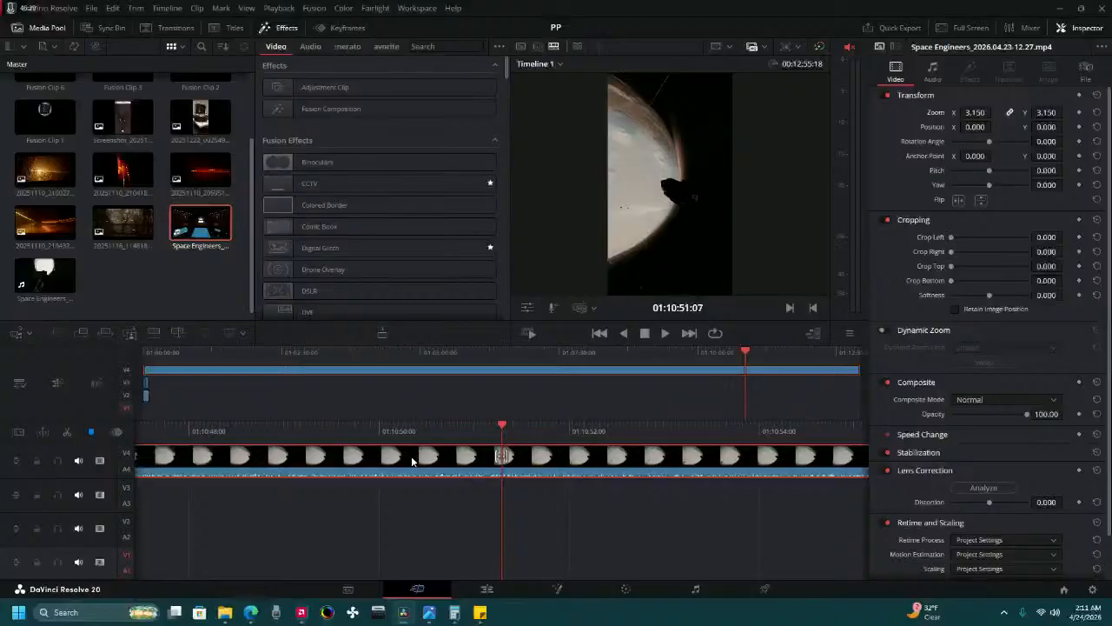
pyautogui.click(67, 432)
pyautogui.click(360, 463)
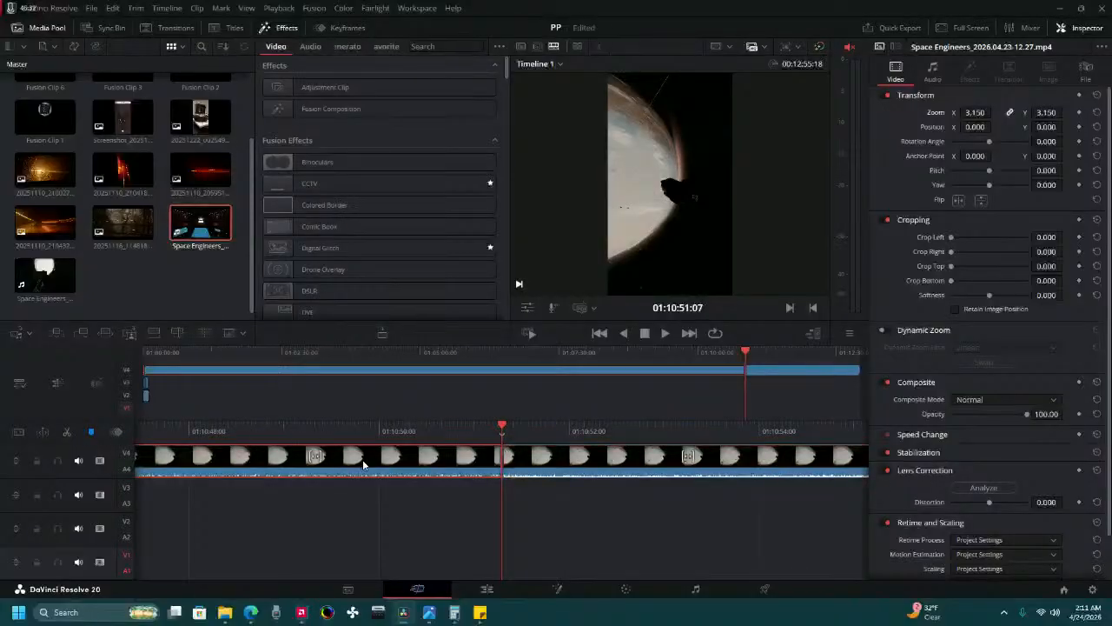
pyautogui.press('BackSpace')
pyautogui.moveTo(573, 459); pyautogui.dragTo(1, 465)
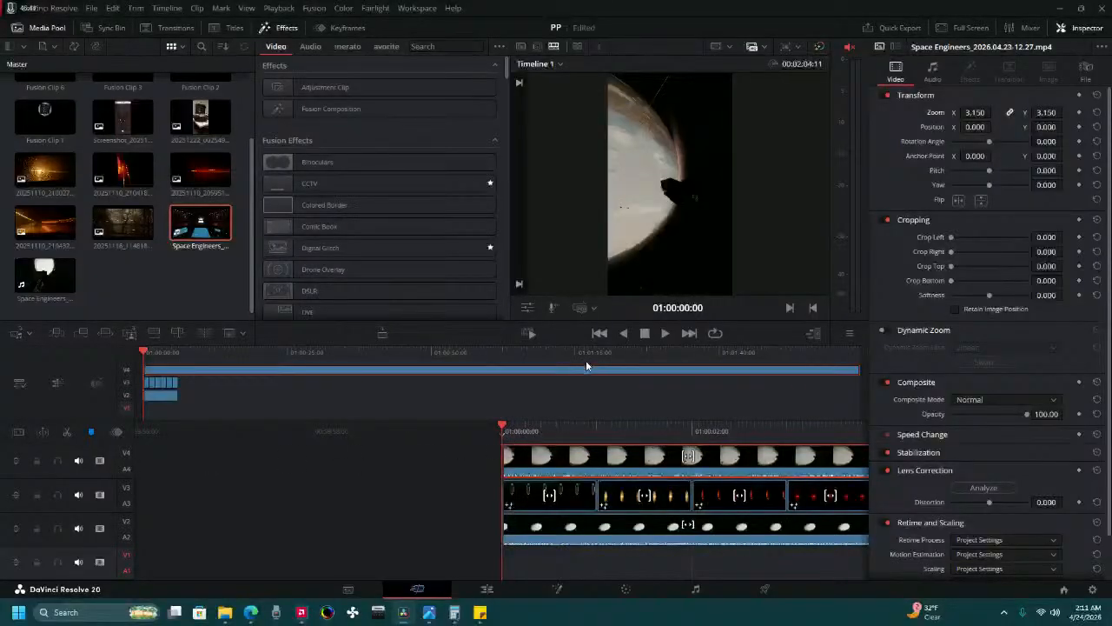
# Move the six Fusion clips on Video 3 together with the Video 2 recording so they start at 01:00:06:00.
pyautogui.click(513, 502)
pyautogui.moveTo(712, 433); pyautogui.dragTo(336, 400)
pyautogui.keyDown('shift'); pyautogui.click(676, 490); pyautogui.keyUp('shift')
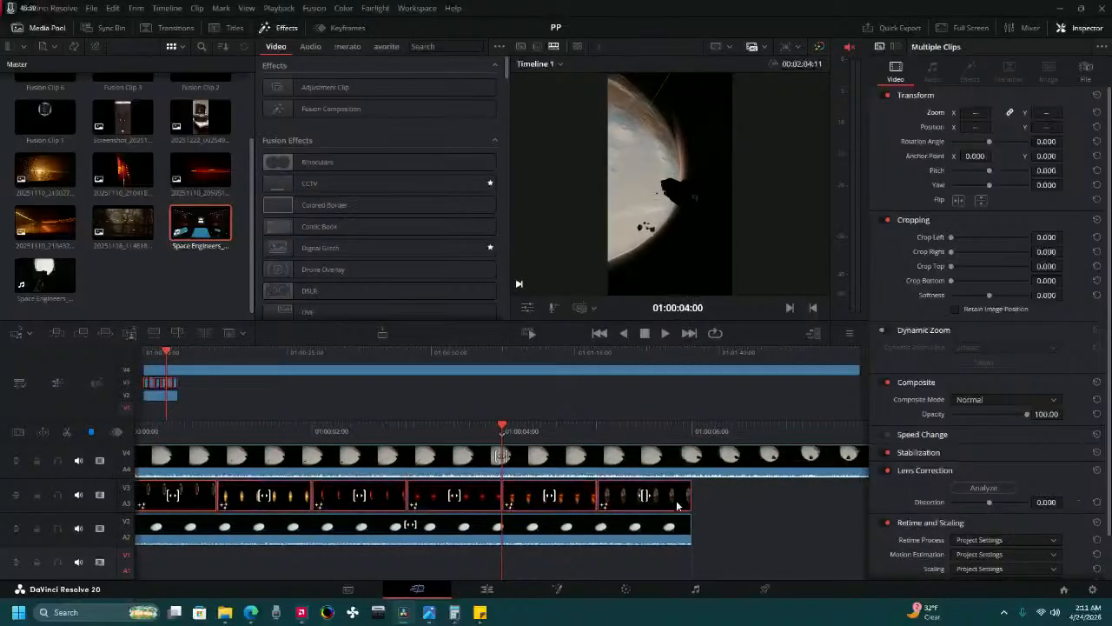
pyautogui.keyDown('shift'); pyautogui.click(668, 539); pyautogui.keyUp('shift')
pyautogui.moveTo(338, 434); pyautogui.dragTo(722, 433)
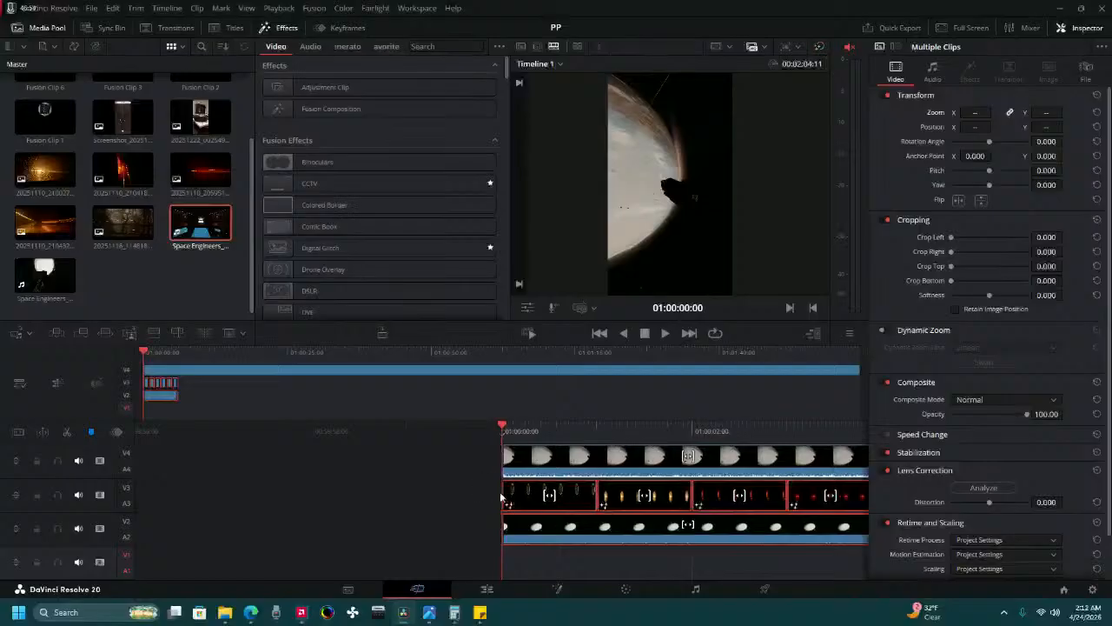
pyautogui.moveTo(514, 499); pyautogui.dragTo(685, 508)
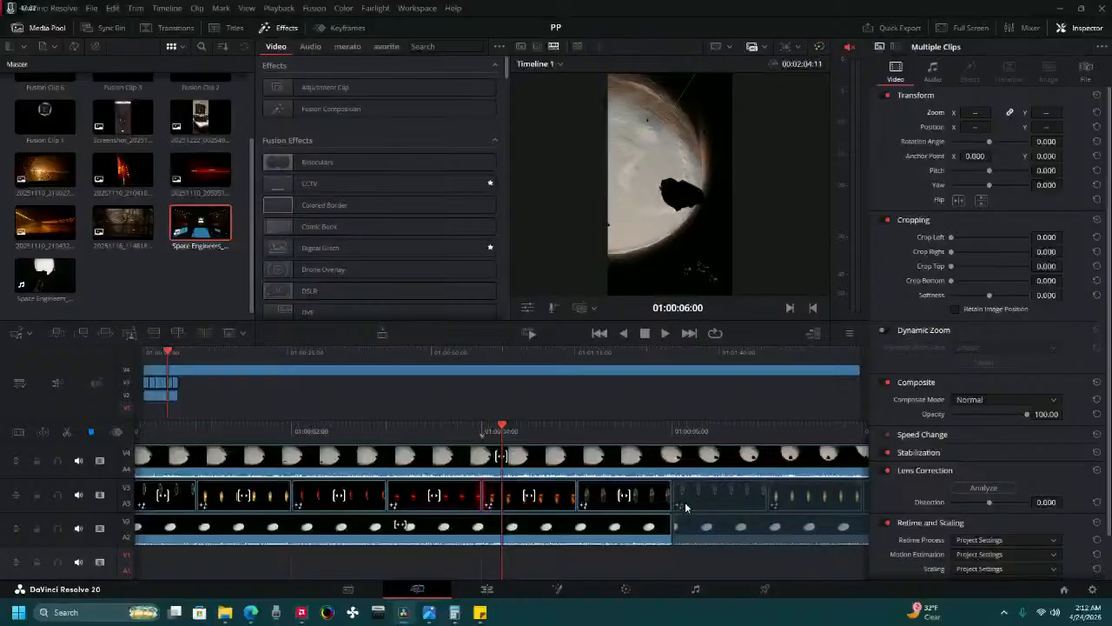
pyautogui.moveTo(684, 501); pyautogui.dragTo(685, 502)
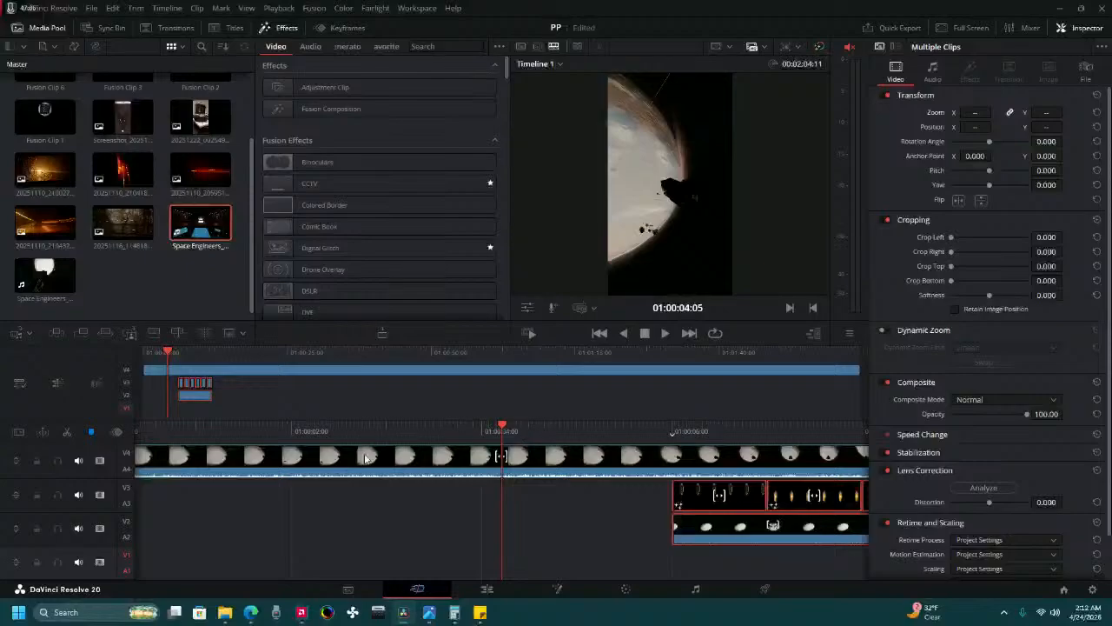
pyautogui.moveTo(324, 431); pyautogui.dragTo(509, 431)
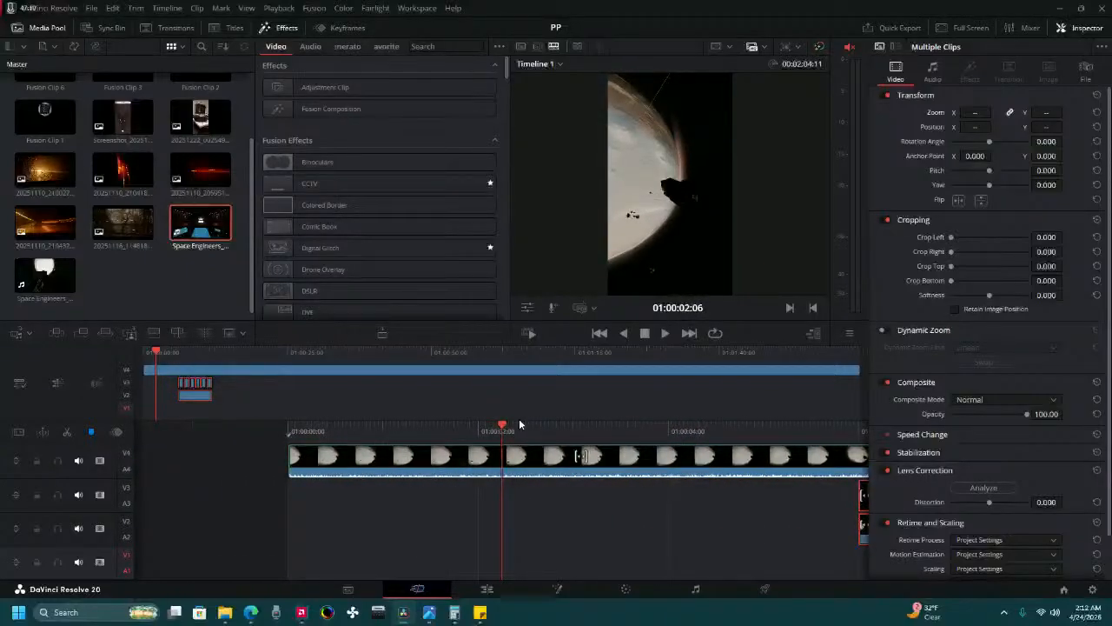
pyautogui.press('v')
# Browse the Space Engineers folder and the neighbouring capture folders in media storage for another recording.
pyautogui.click(350, 590)
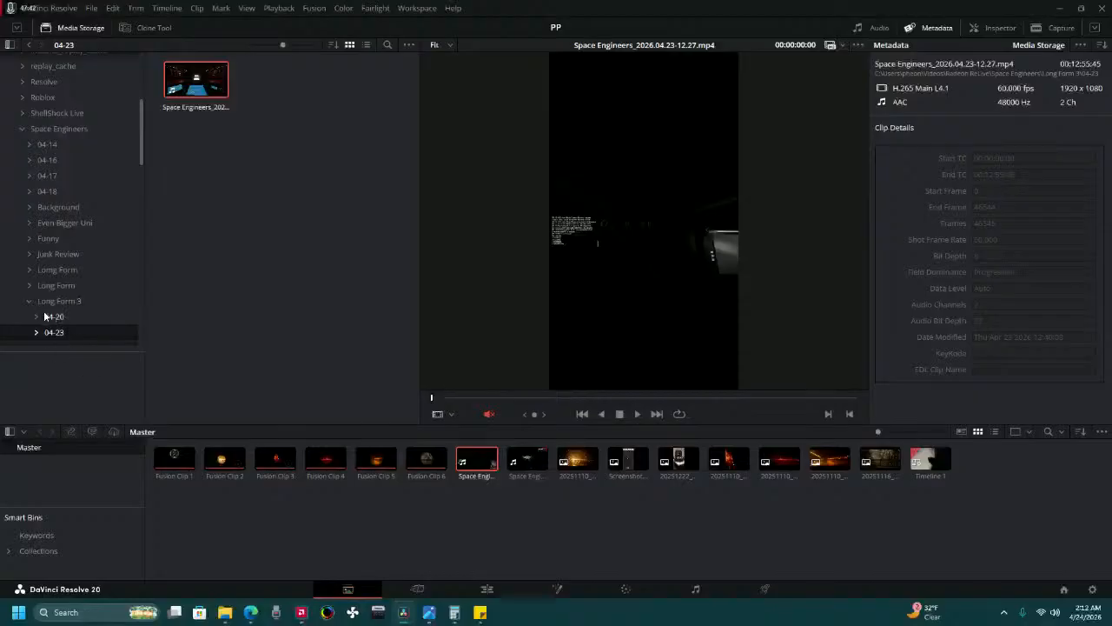
pyautogui.scroll(3, 49, 343)
pyautogui.scroll(-2, 49, 343)
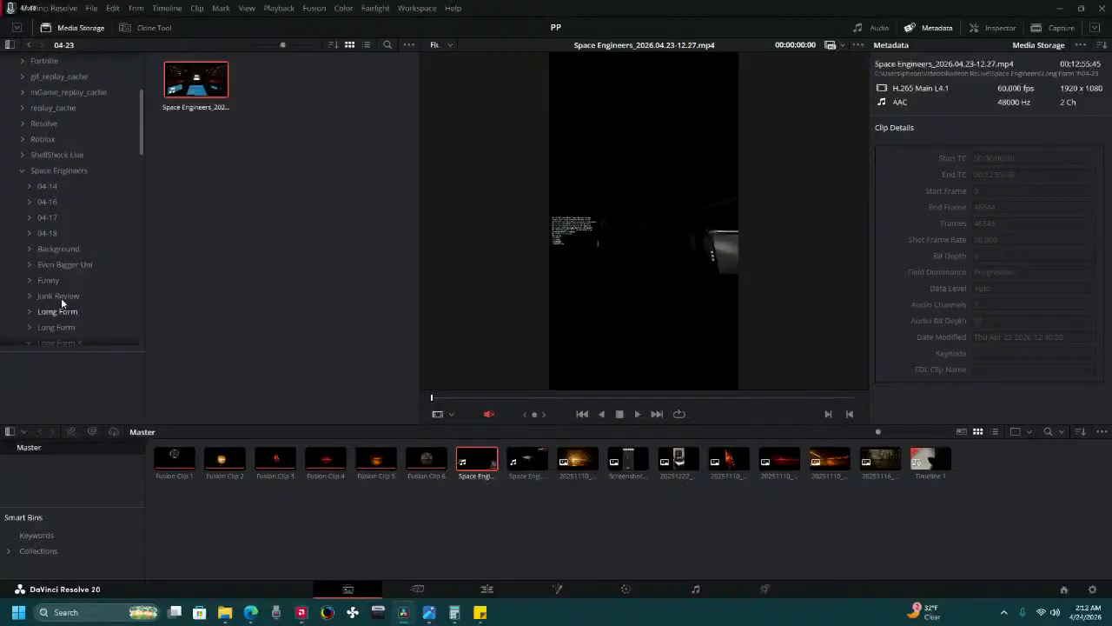
pyautogui.click(54, 172)
pyautogui.scroll(-3, 264, 279)
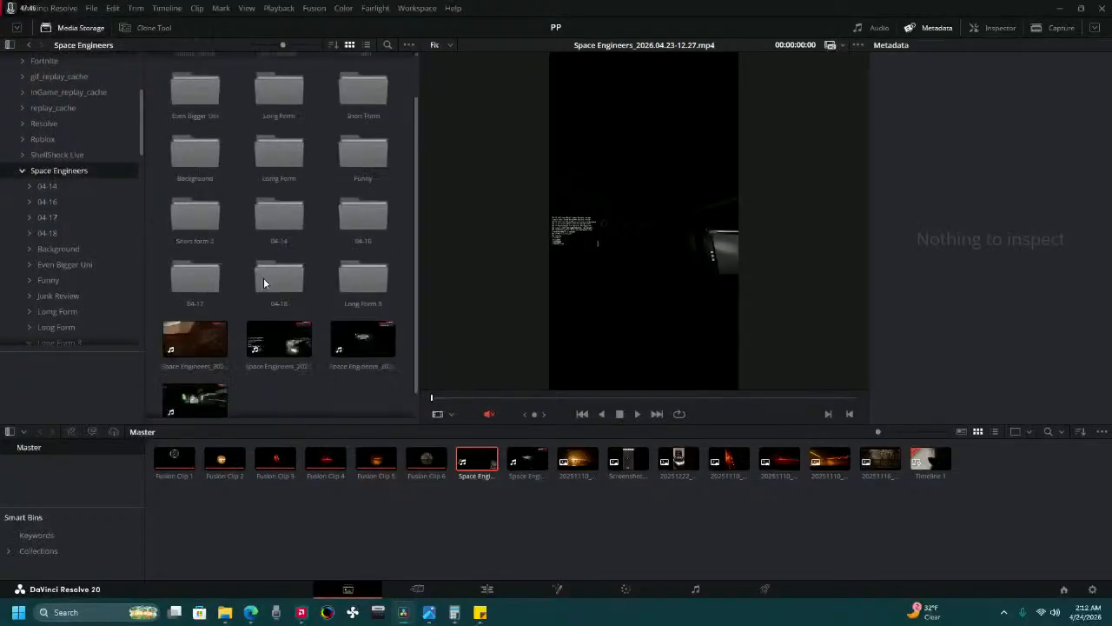
pyautogui.scroll(3, 279, 333)
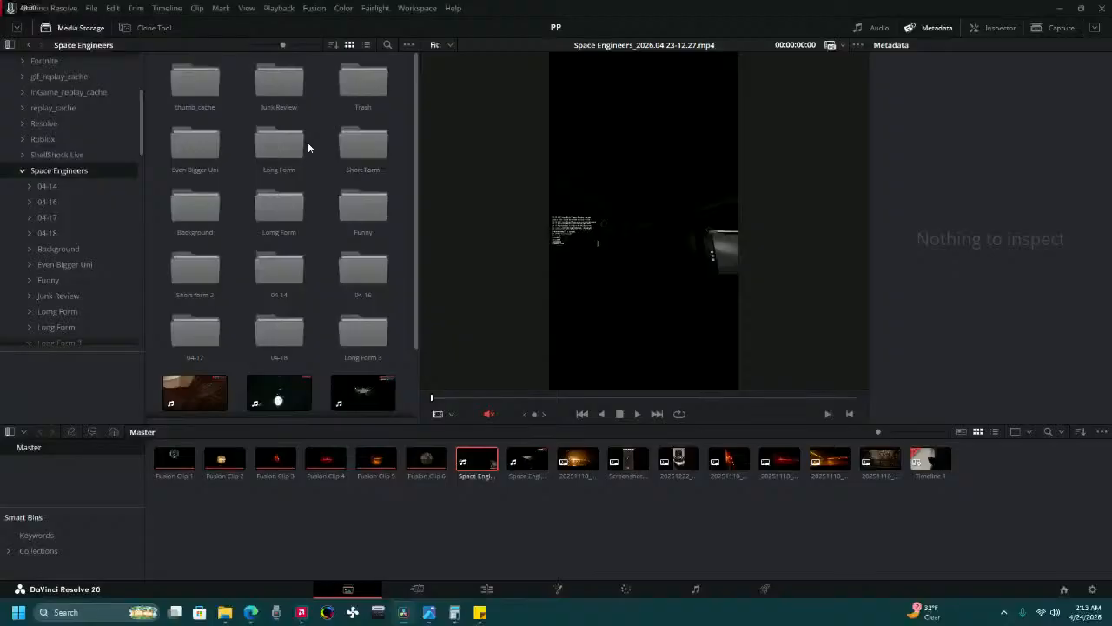
pyautogui.scroll(-1, 308, 147)
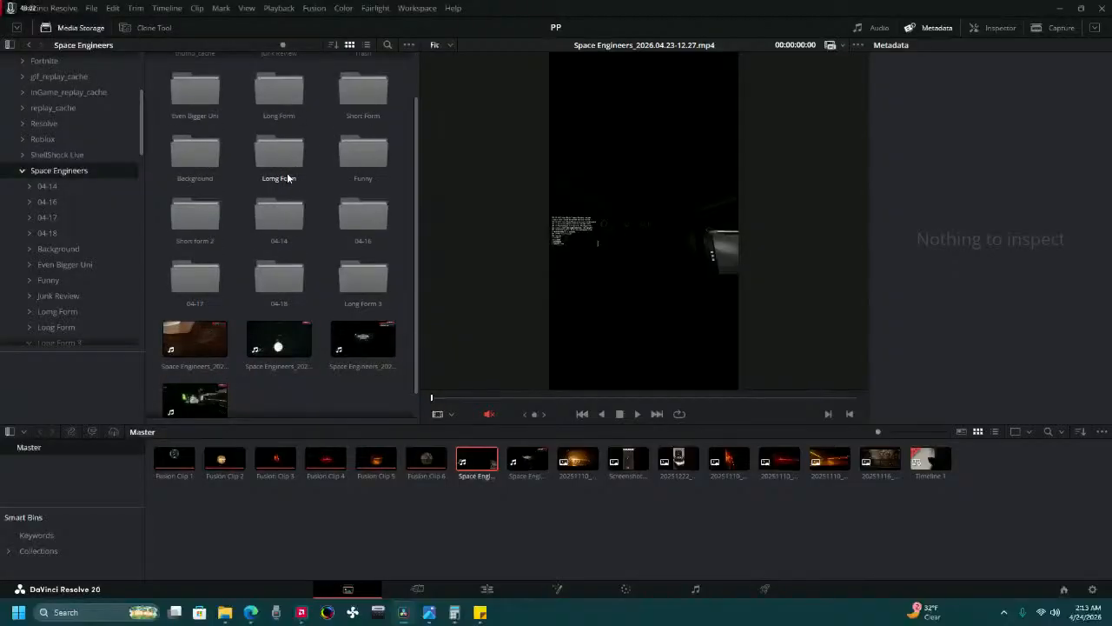
pyautogui.scroll(1, 286, 172)
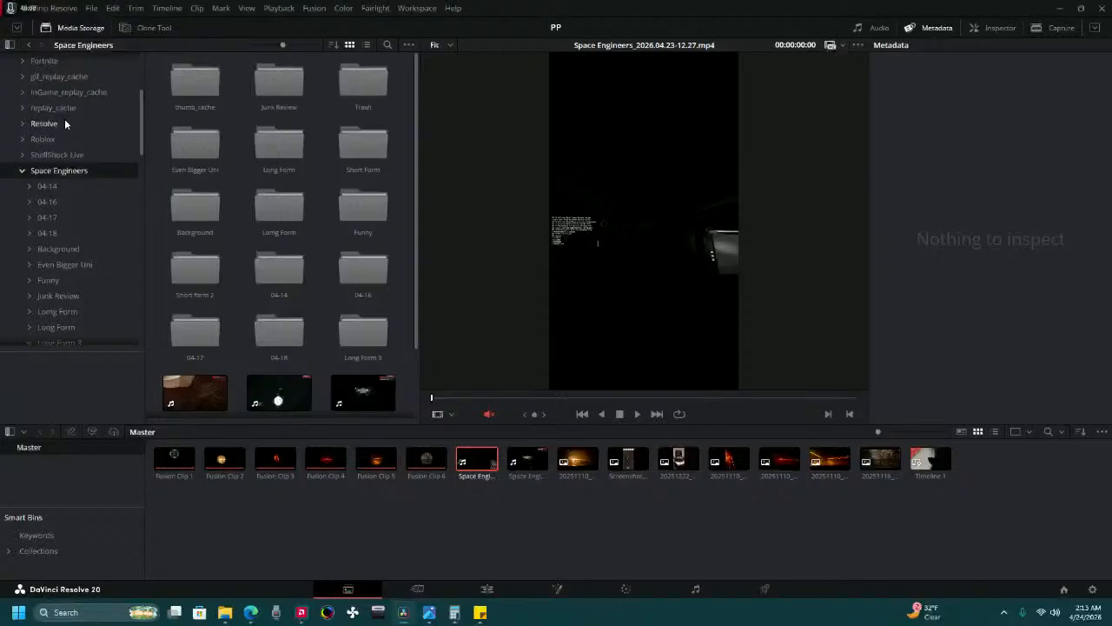
pyautogui.scroll(3, 70, 125)
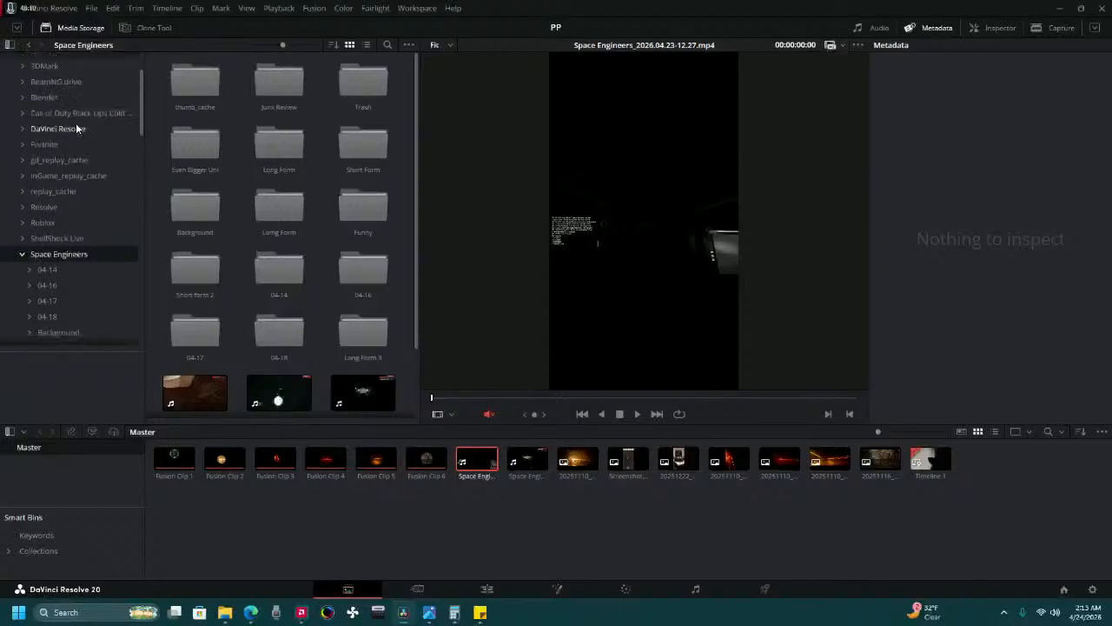
pyautogui.scroll(1, 81, 178)
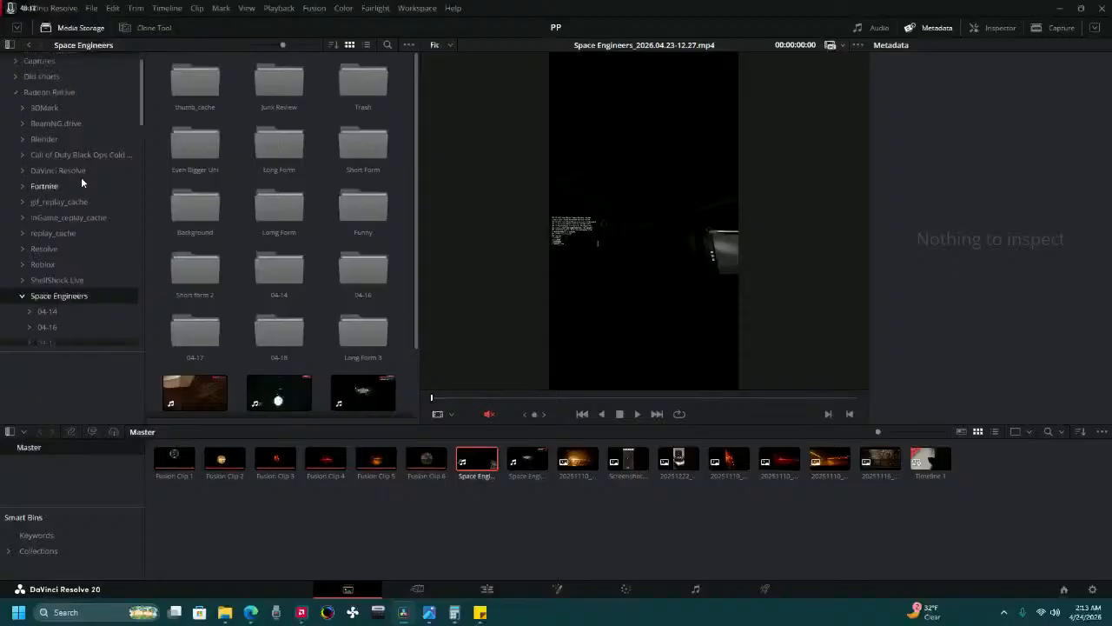
pyautogui.scroll(-4, 81, 178)
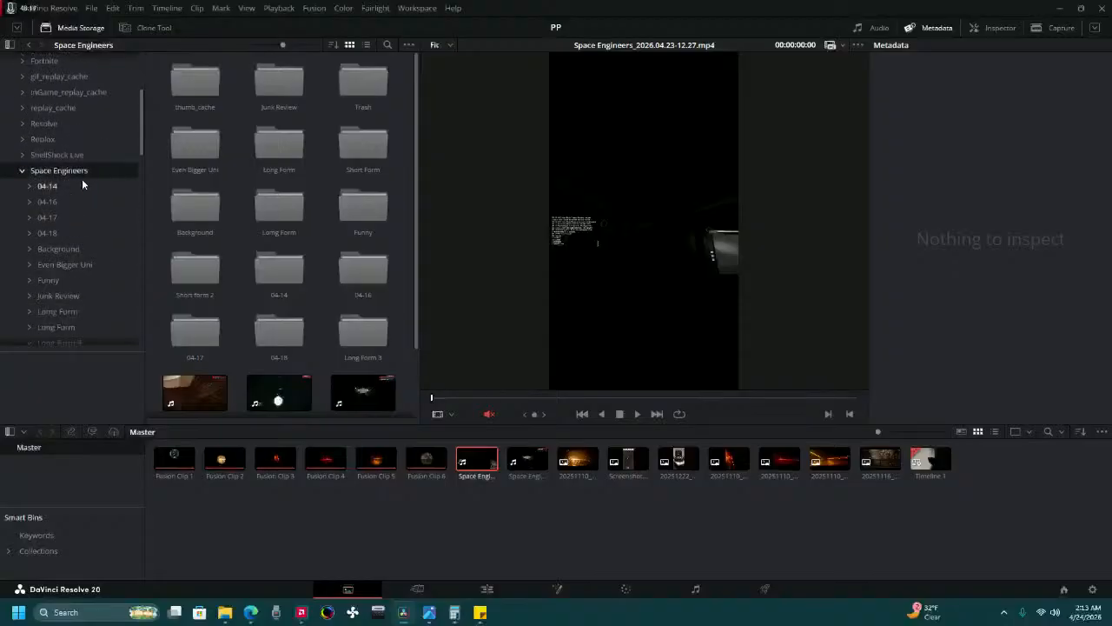
pyautogui.scroll(-4, 84, 181)
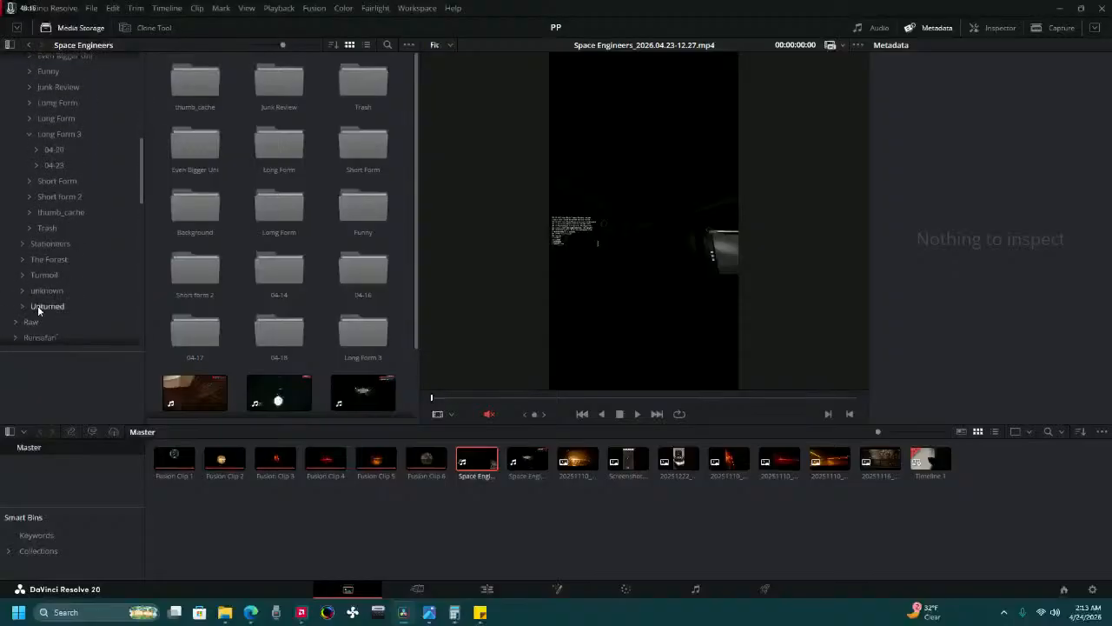
# Add the unknown_2026.04.21-14.57.mp4 recording from the unknown folder to the Master bin.
pyautogui.click(45, 291)
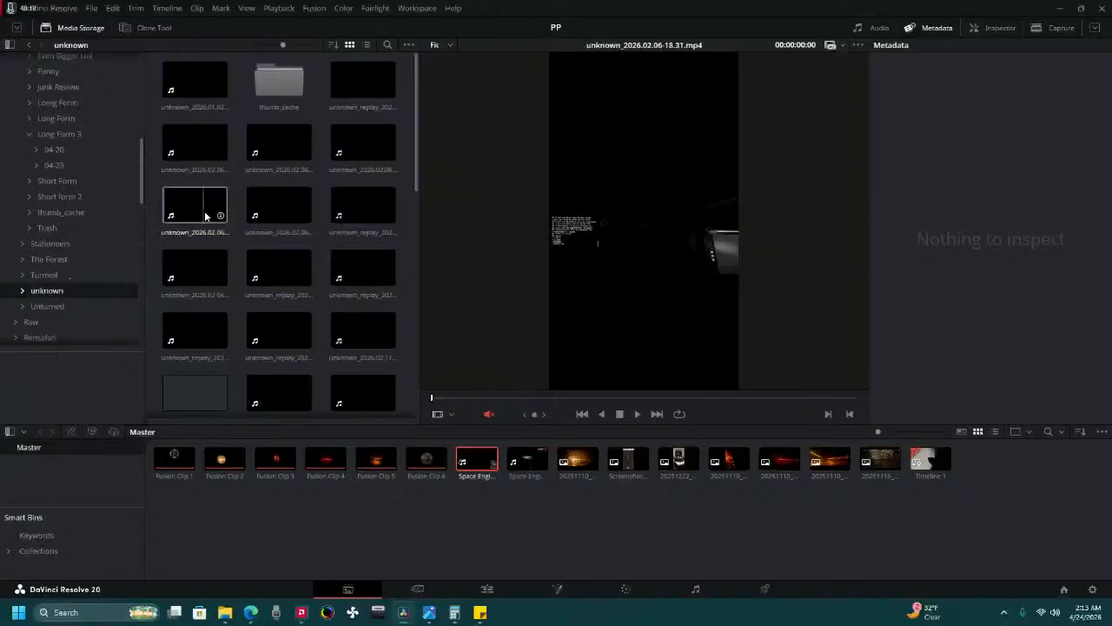
pyautogui.scroll(-5, 195, 234)
pyautogui.scroll(-3, 194, 234)
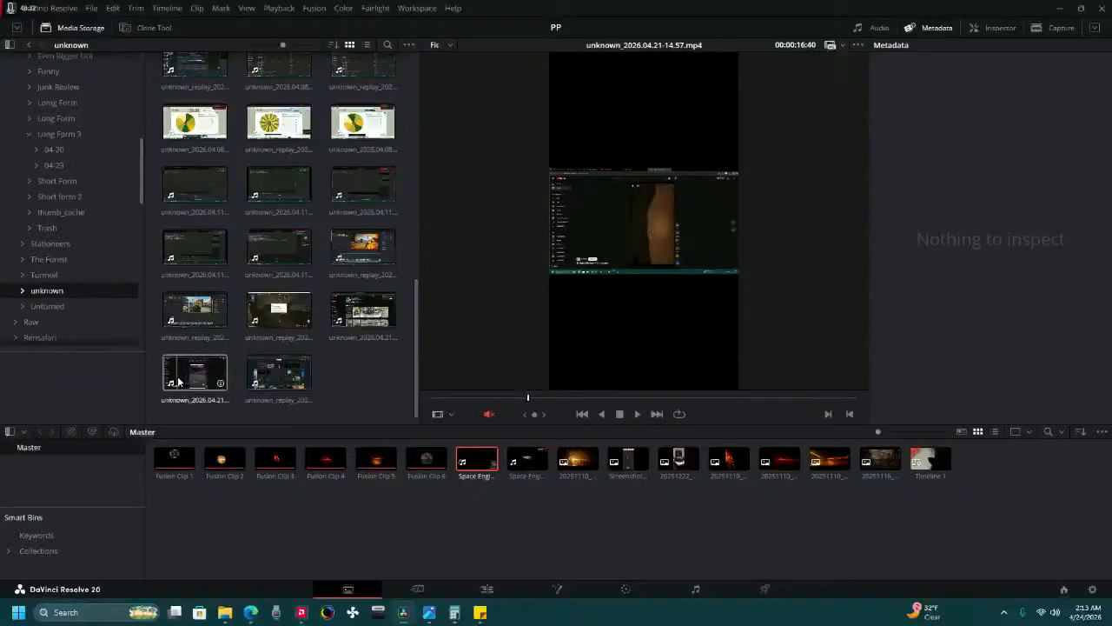
pyautogui.moveTo(183, 382); pyautogui.dragTo(278, 531)
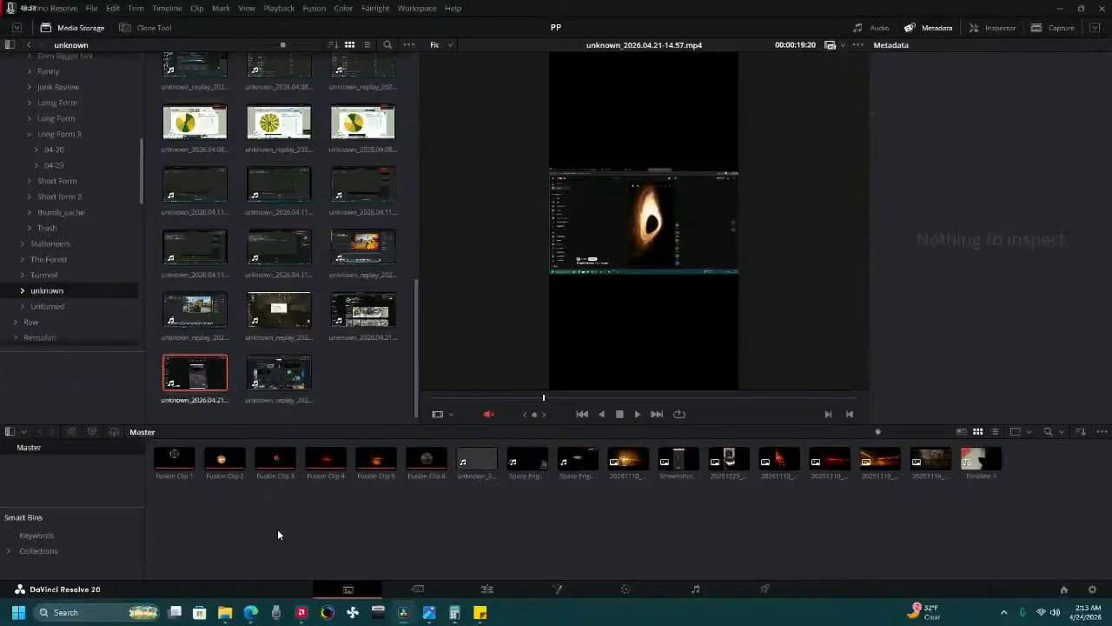
pyautogui.click(470, 590)
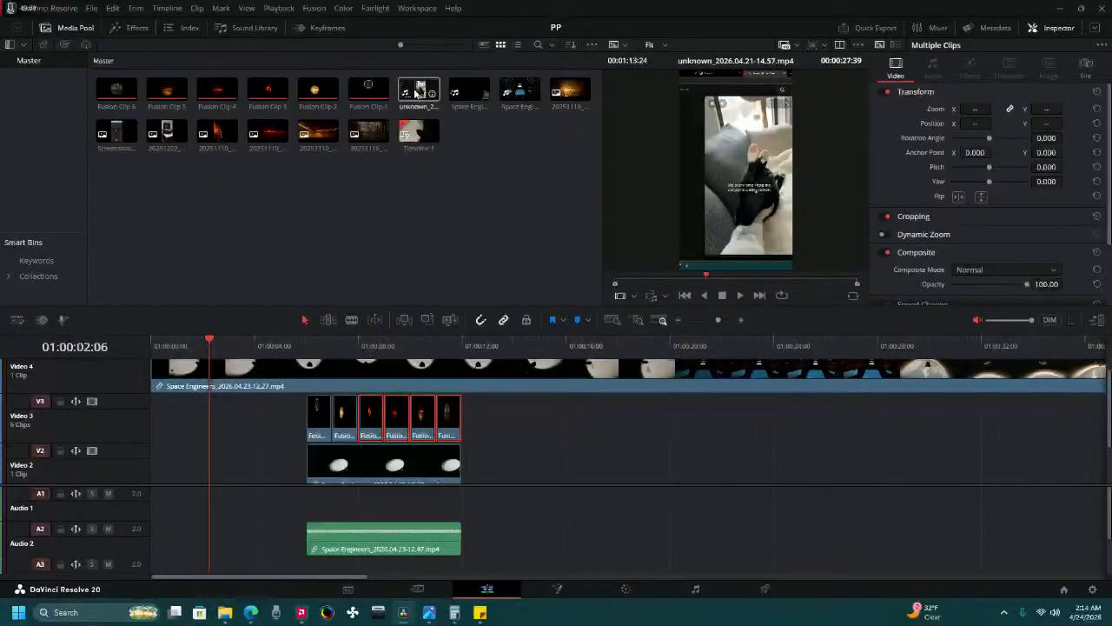
pyautogui.moveTo(417, 91)
pyautogui.mouseDown()
pyautogui.moveTo(396, 260)
pyautogui.moveTo(411, 94)
pyautogui.mouseUp()
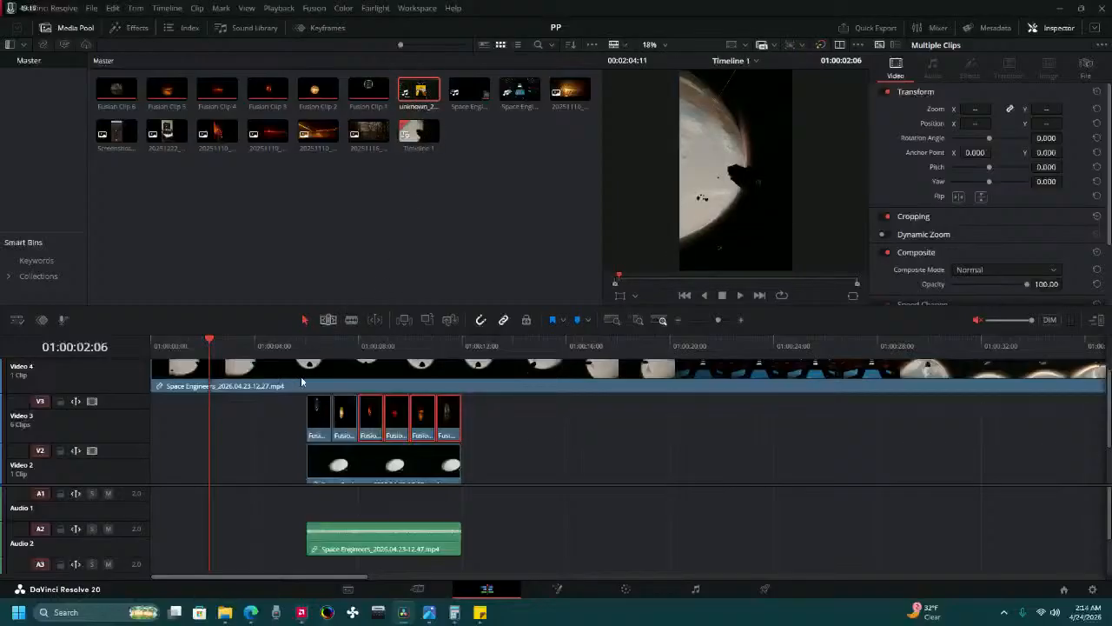
pyautogui.rightClick(225, 406)
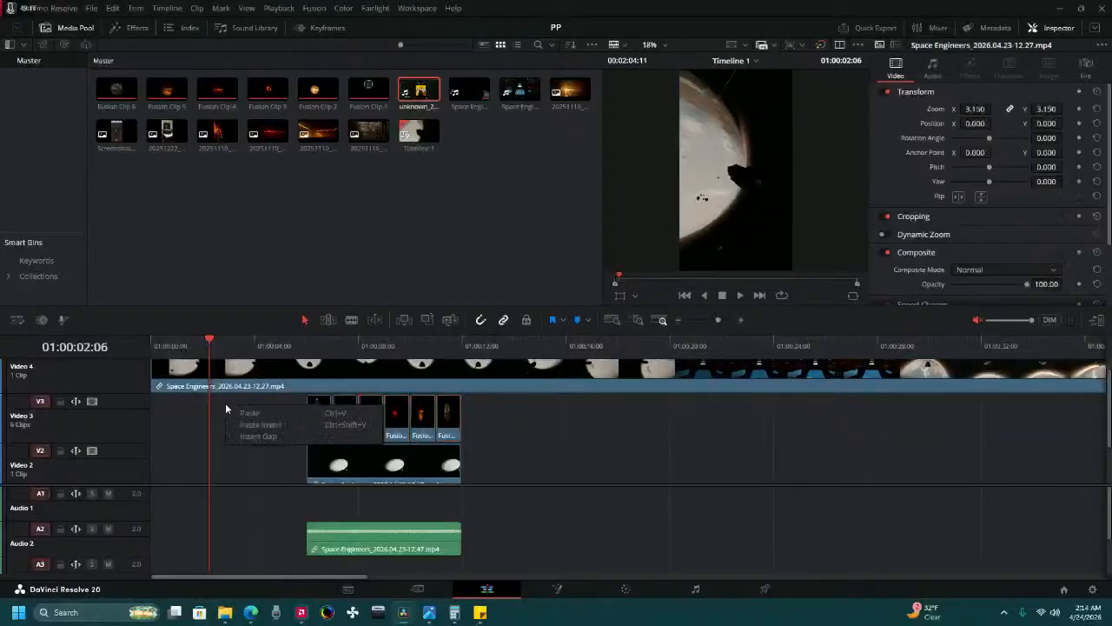
pyautogui.click(415, 584)
pyautogui.click(418, 588)
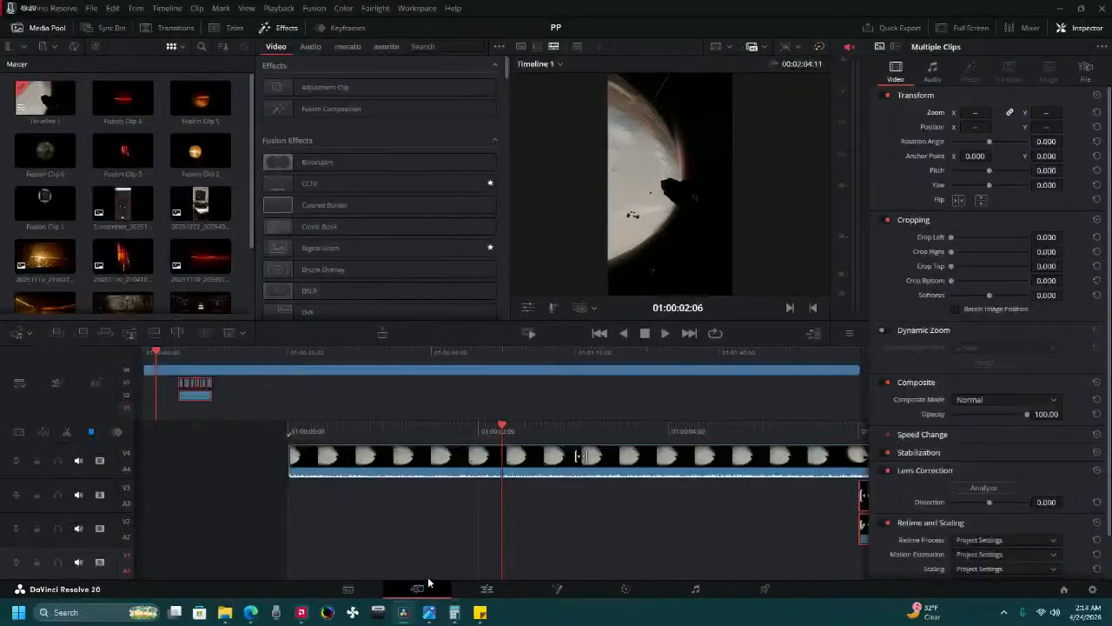
# Add a fifth video track on the Cut page and place unknown_2026.04.21-14.57.mp4 on it at the timeline start.
pyautogui.rightClick(416, 494)
pyautogui.click(475, 511)
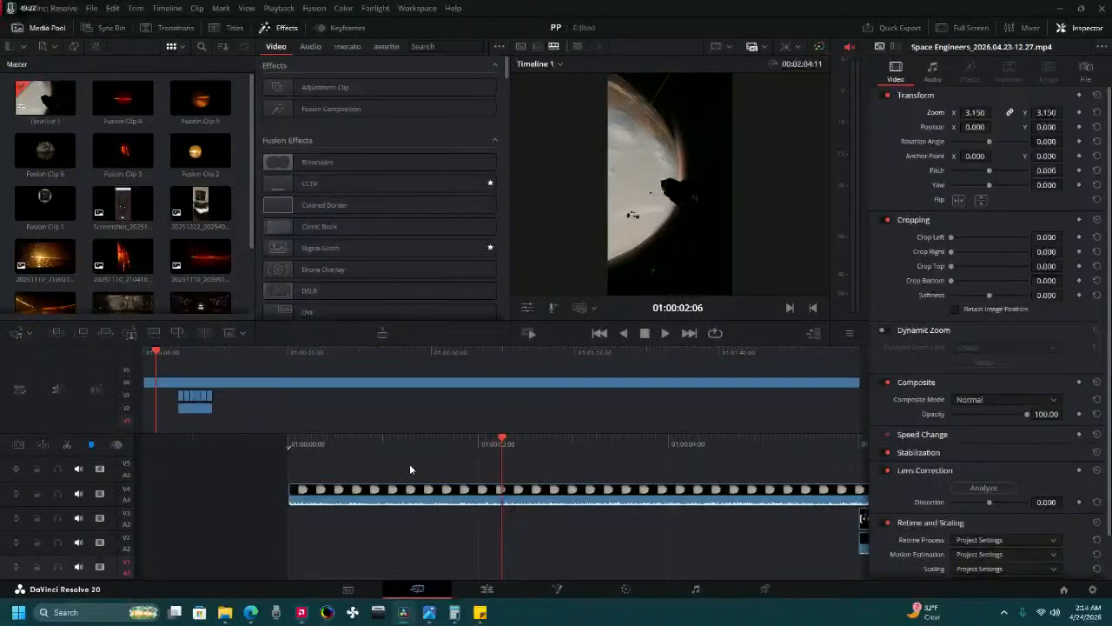
pyautogui.scroll(-3, 206, 237)
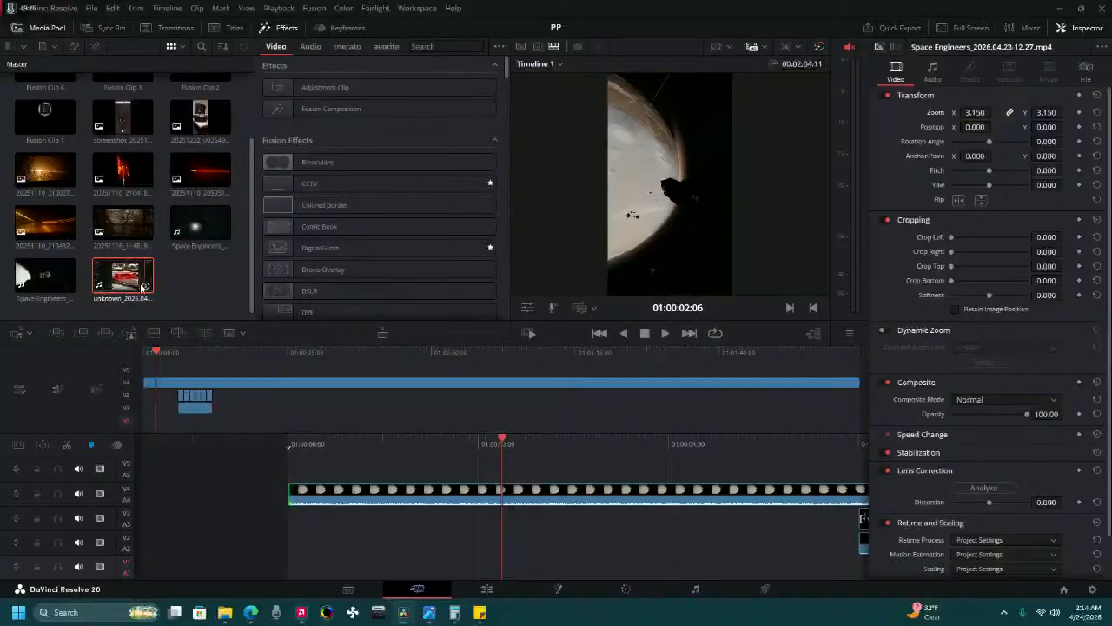
pyautogui.moveTo(142, 286); pyautogui.dragTo(273, 457)
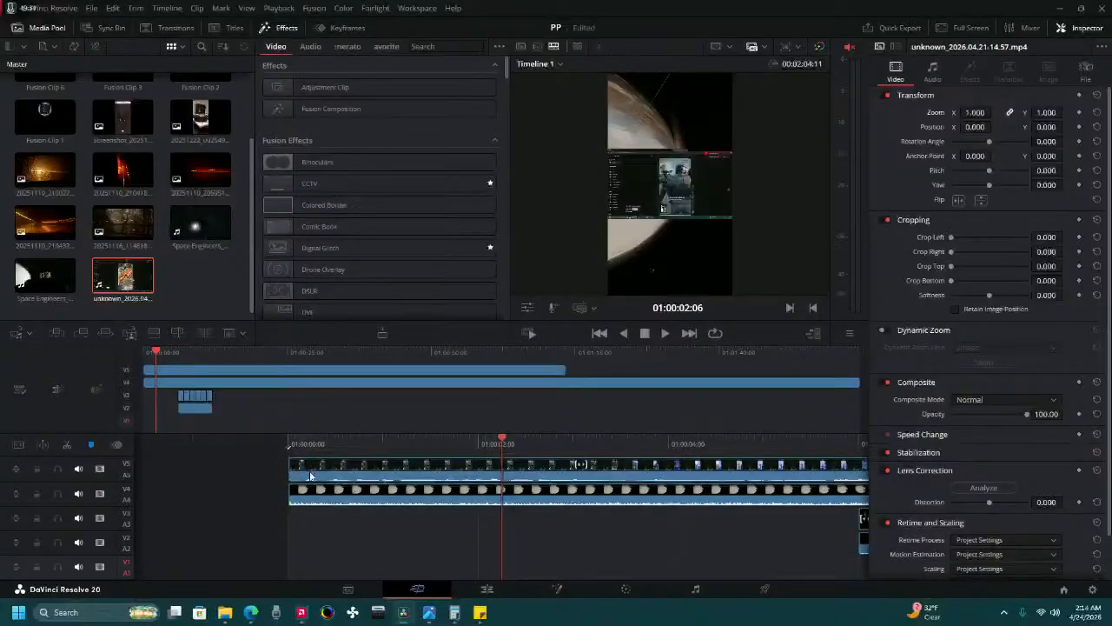
# Set the zoom of the unknown_2026.04.21-14.57.mp4 clip on Video 5 to 3.15.
pyautogui.click(681, 468)
pyautogui.doubleClick(977, 112)
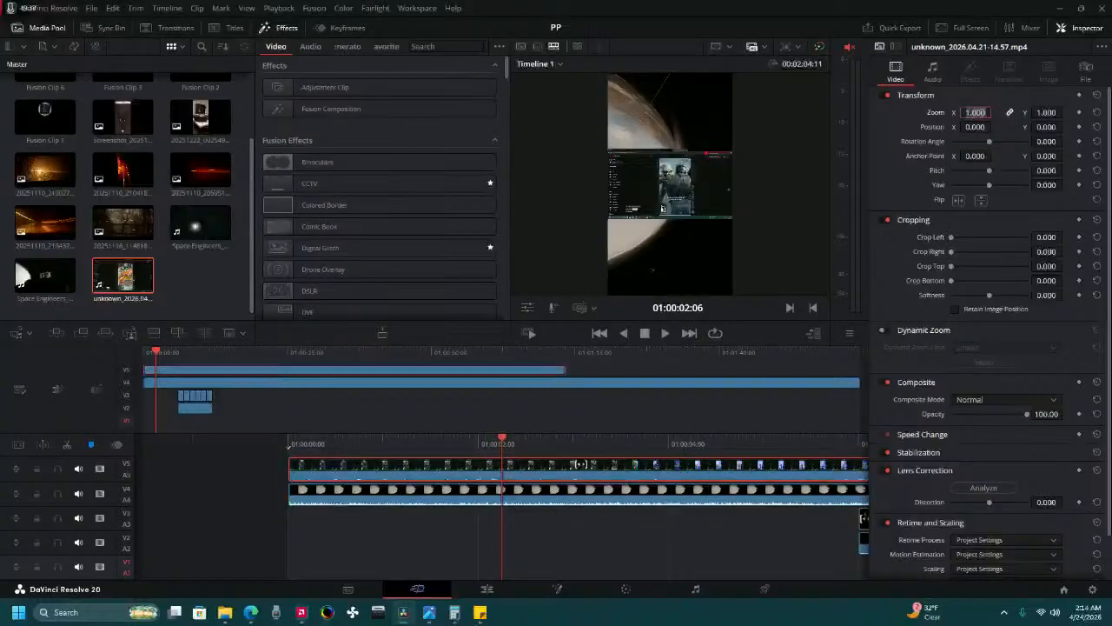
pyautogui.write('3')
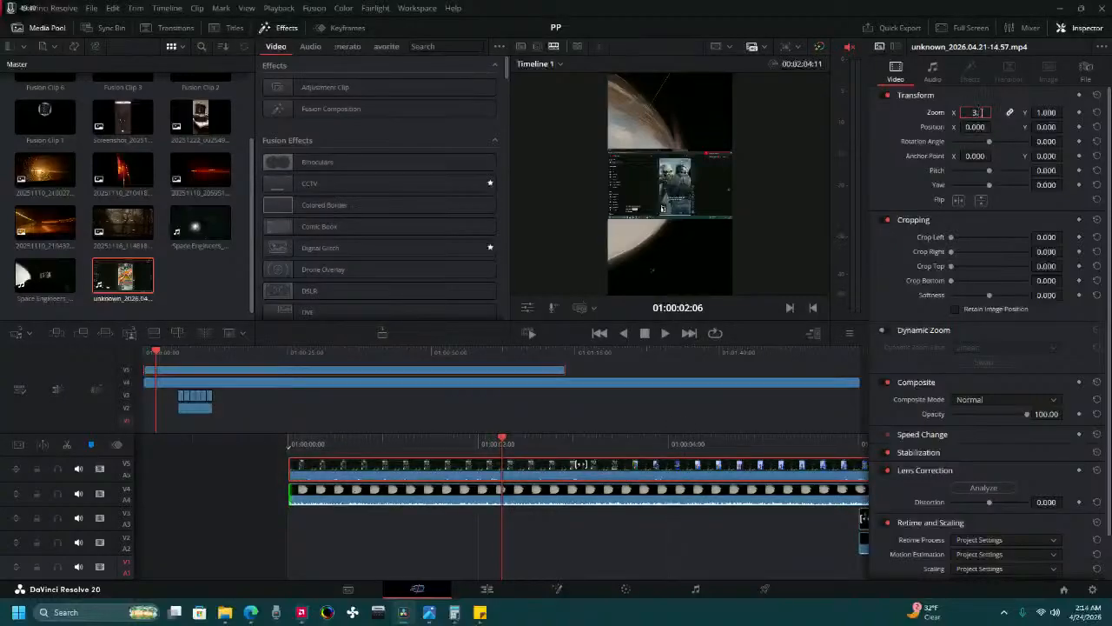
pyautogui.write('.15')
pyautogui.press('Return')
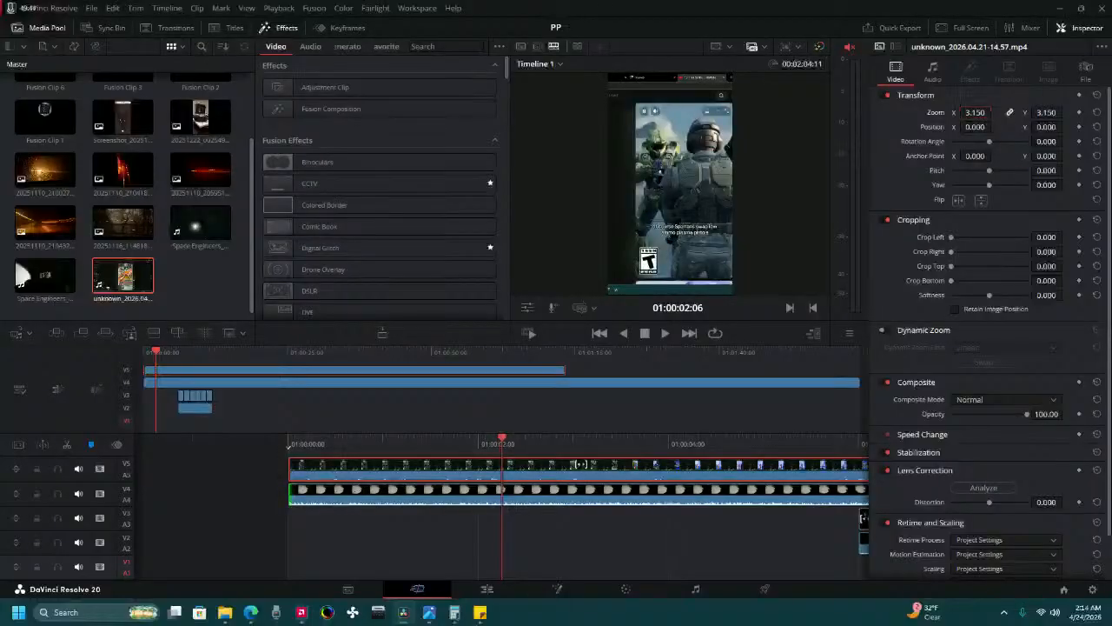
# Set the horizontal position of the unknown_2026.04.21-14.57.mp4 clip on Video 5 to -125.
pyautogui.moveTo(975, 127); pyautogui.dragTo(943, 127)
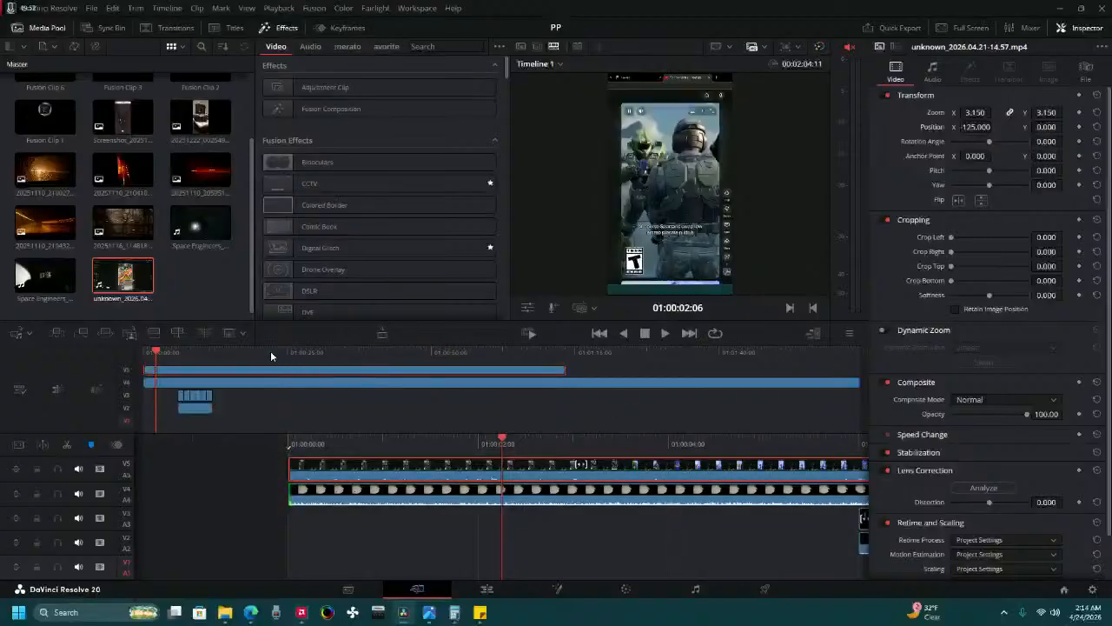
# Split the Video 5 clip at 01:00:57:00, delete the part before the cut and move the remainder to the timeline start.
pyautogui.moveTo(270, 352); pyautogui.dragTo(555, 385)
pyautogui.moveTo(530, 444); pyautogui.dragTo(1039, 433)
pyautogui.moveTo(538, 437); pyautogui.dragTo(686, 454)
pyautogui.moveTo(566, 445); pyautogui.dragTo(635, 452)
pyautogui.moveTo(527, 442); pyautogui.dragTo(974, 433)
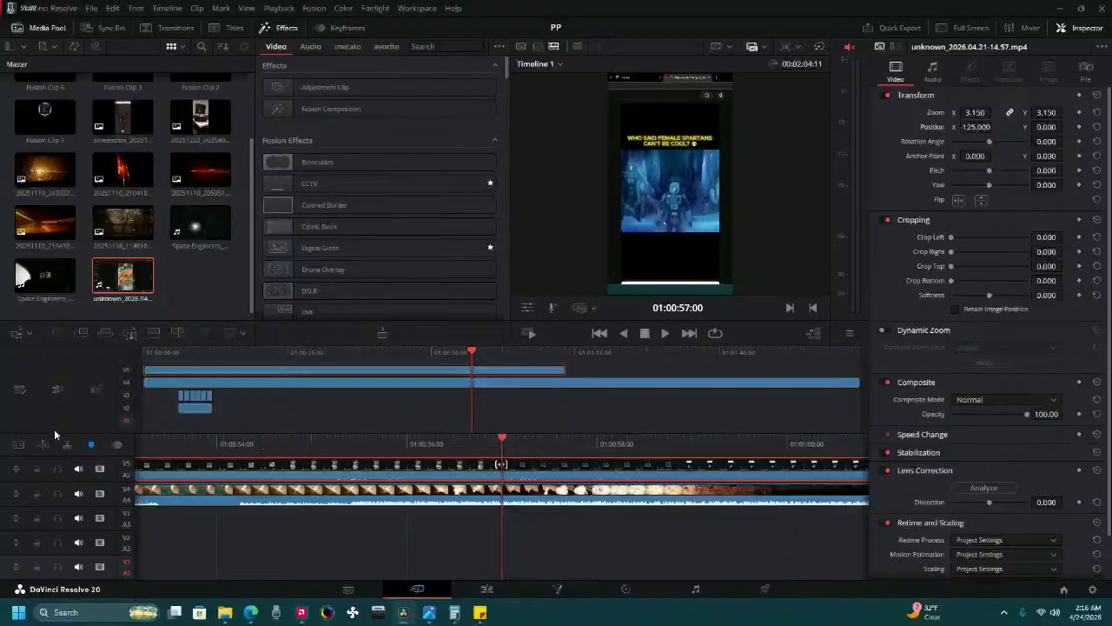
pyautogui.click(69, 444)
pyautogui.press('Delete')
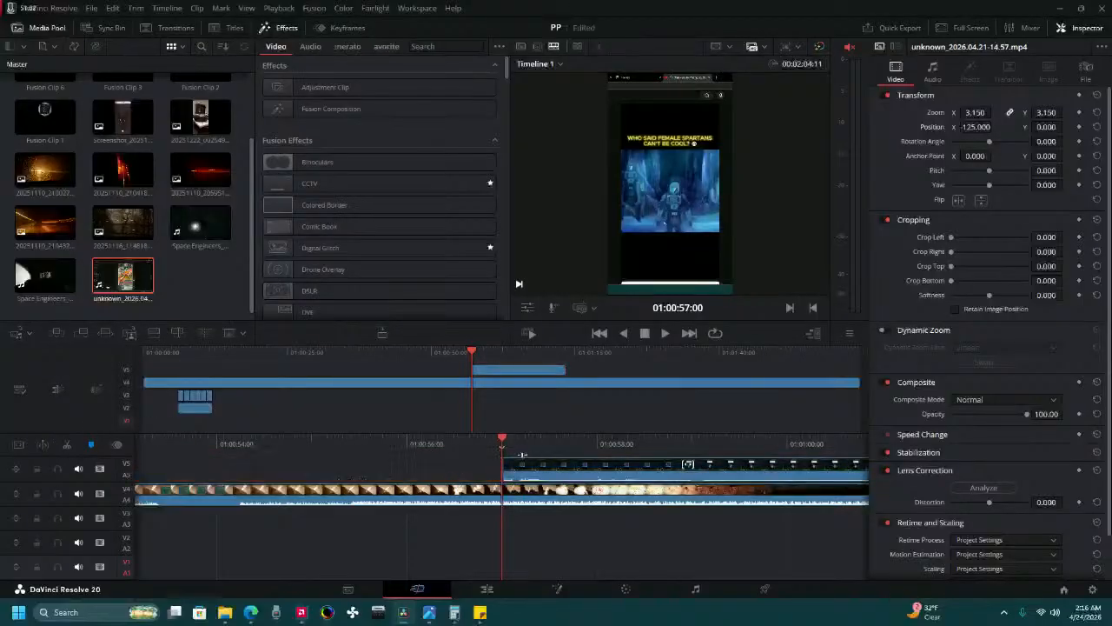
pyautogui.moveTo(541, 470); pyautogui.dragTo(170, 472)
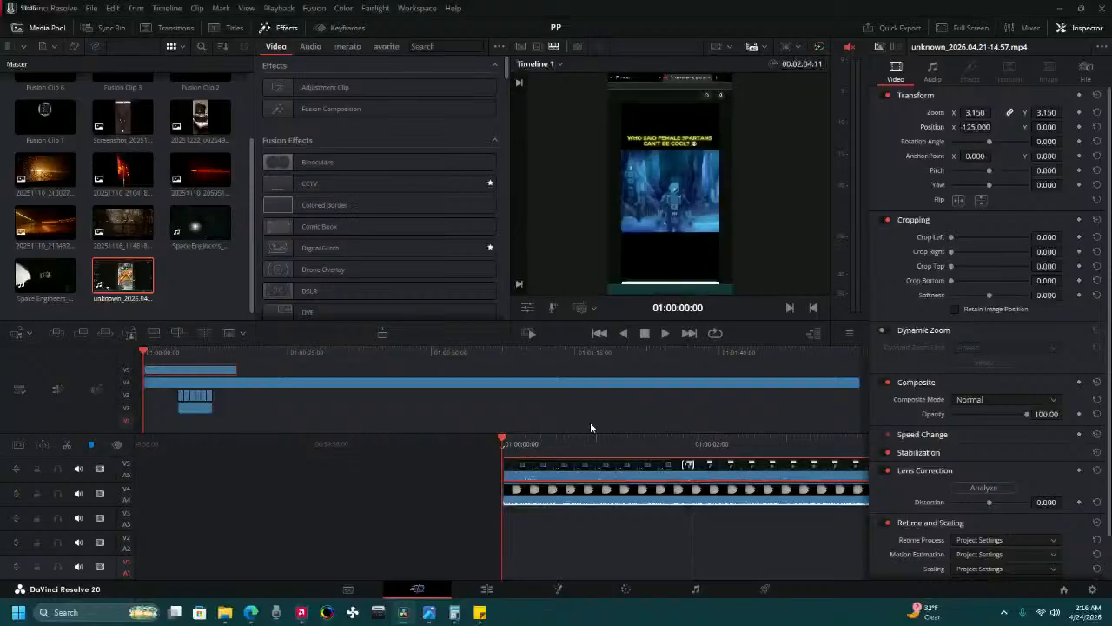
# Cut off the Video 5 clip's beginning up to 01:00:01:21 and move the remaining part back to the timeline start.
pyautogui.press('space')
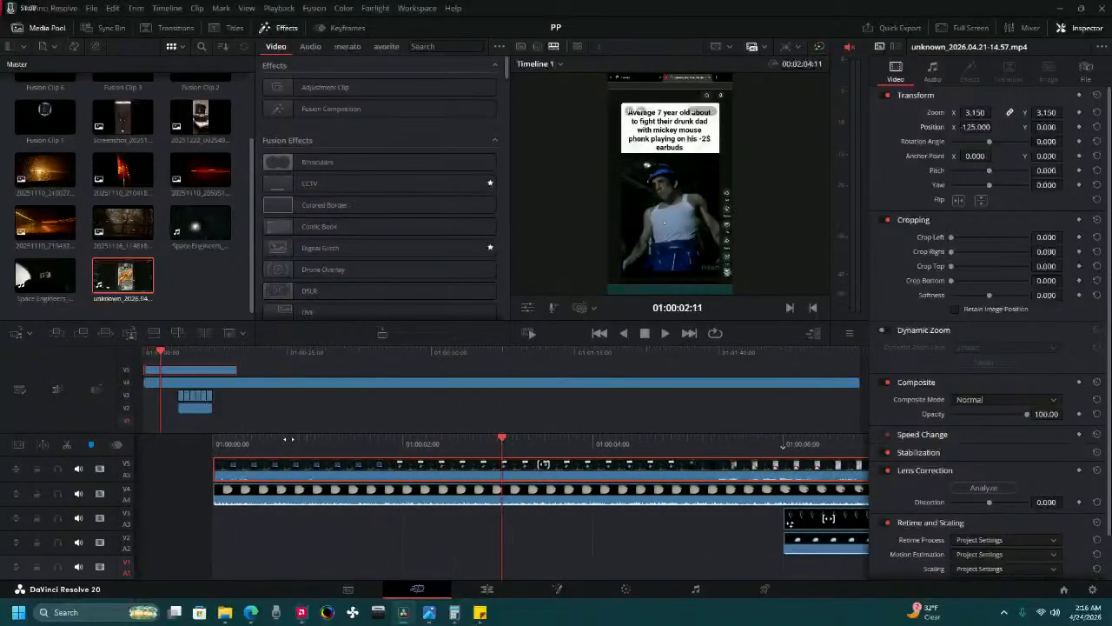
pyautogui.moveTo(397, 456)
pyautogui.mouseDown()
pyautogui.moveTo(436, 459)
pyautogui.moveTo(403, 463)
pyautogui.mouseUp()
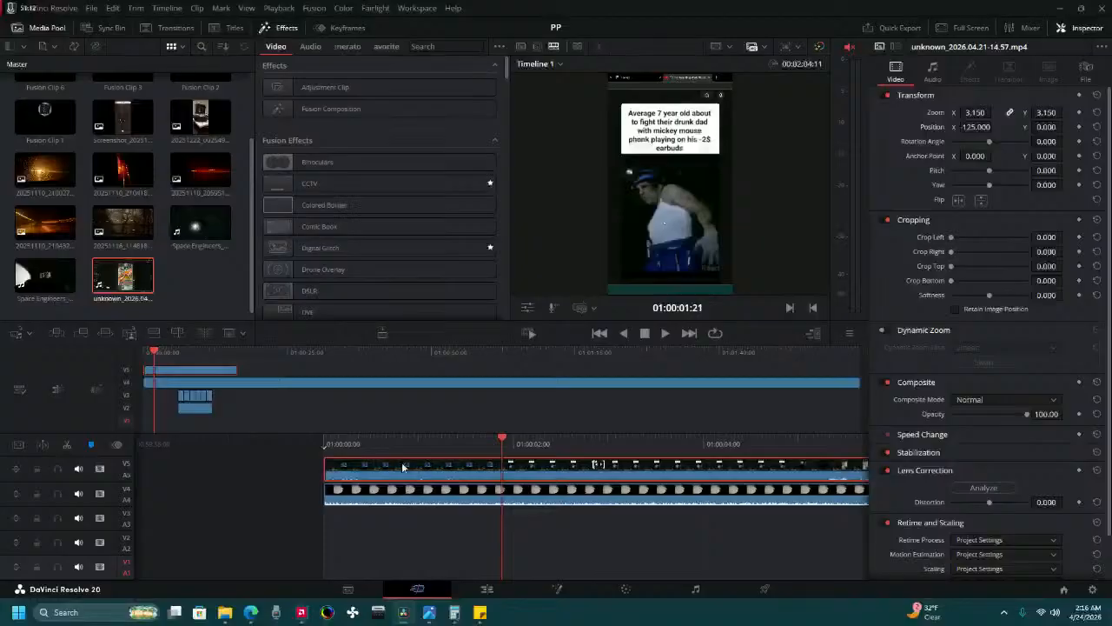
pyautogui.hotkey('ctrl', 'b')
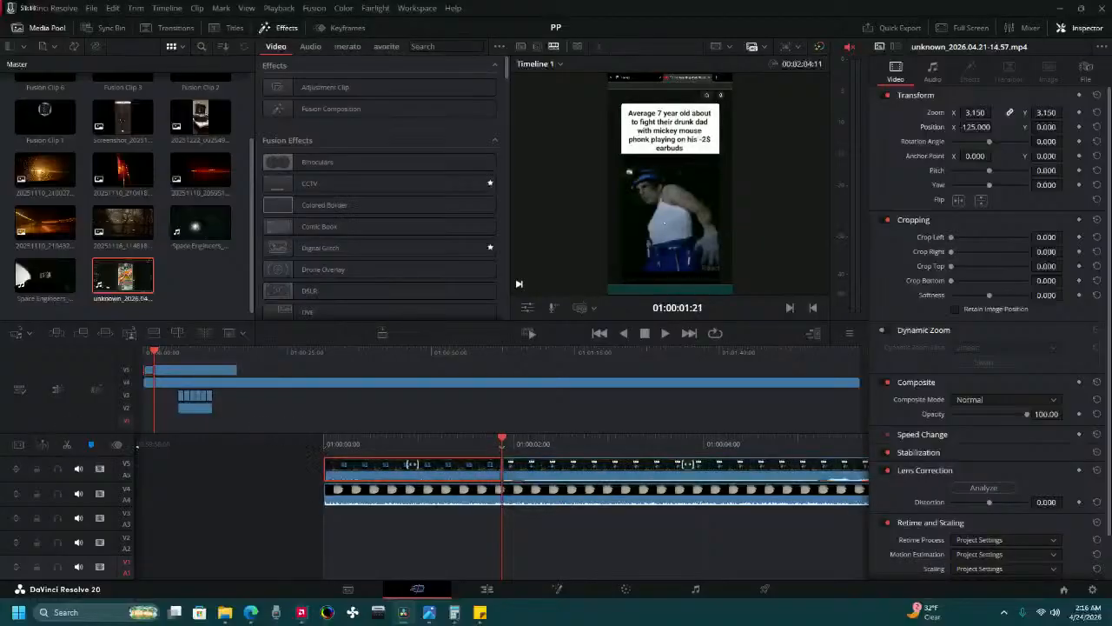
pyautogui.click(463, 465)
pyautogui.press('BackSpace')
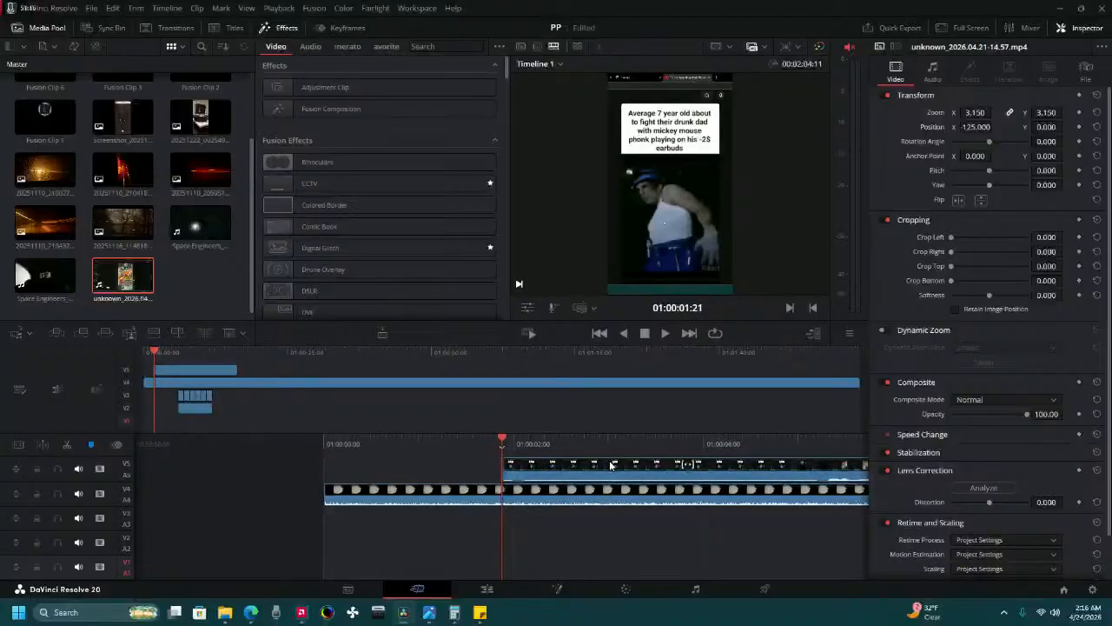
pyautogui.moveTo(587, 465); pyautogui.dragTo(375, 464)
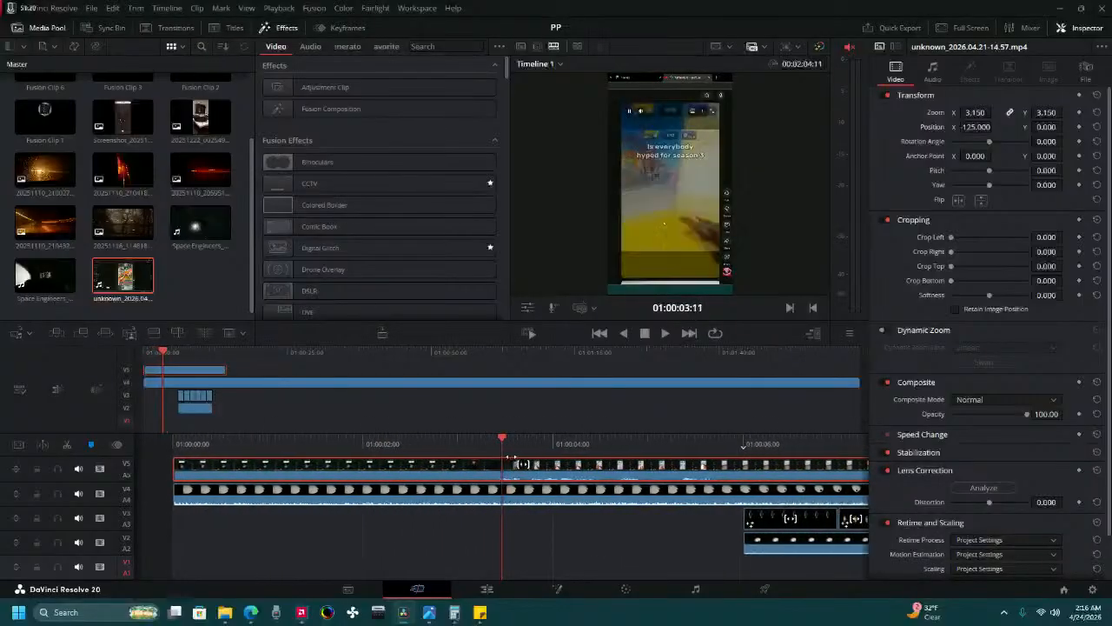
# Split the Video 5 clip at 01:00:02:22, move its first piece down to Video 2 and delete the rest.
pyautogui.moveTo(511, 457); pyautogui.dragTo(564, 461)
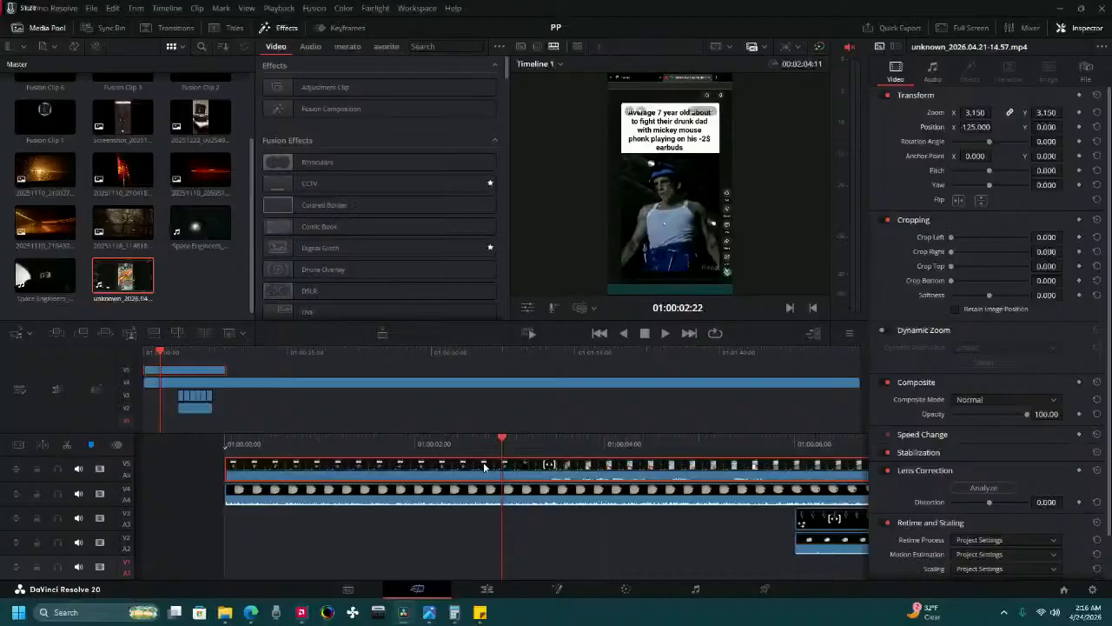
pyautogui.click(69, 447)
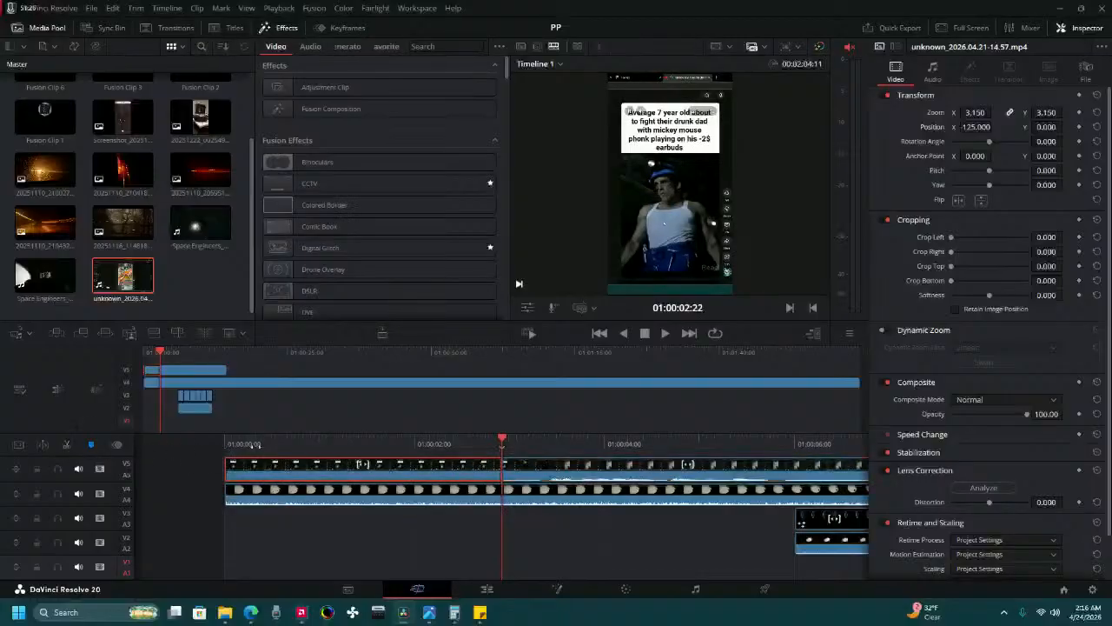
pyautogui.moveTo(447, 467); pyautogui.dragTo(438, 539)
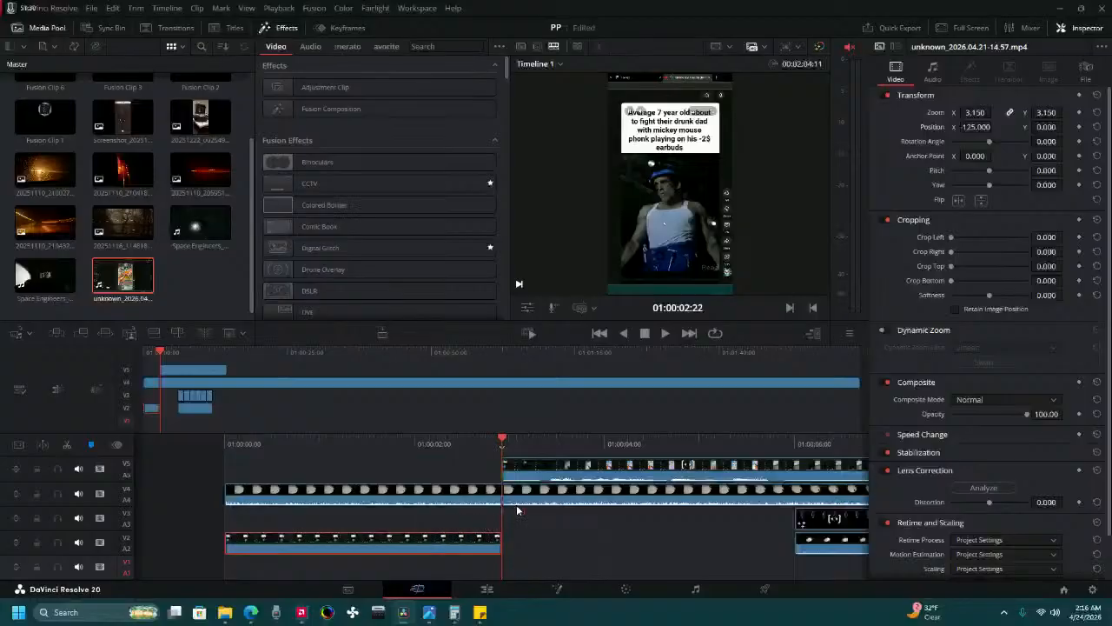
pyautogui.moveTo(629, 448); pyautogui.dragTo(323, 447)
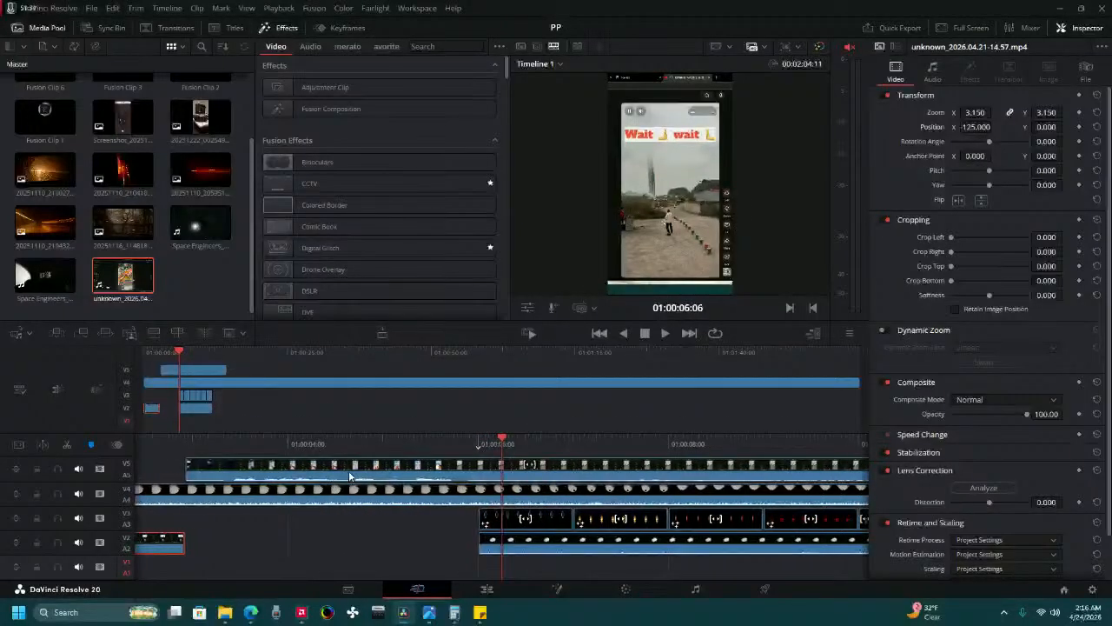
pyautogui.click(348, 470)
pyautogui.press('Delete')
# Select the six Fusion clips with the gameplay clip beneath them and move them directly after the screen recording on Video 2.
pyautogui.click(571, 520)
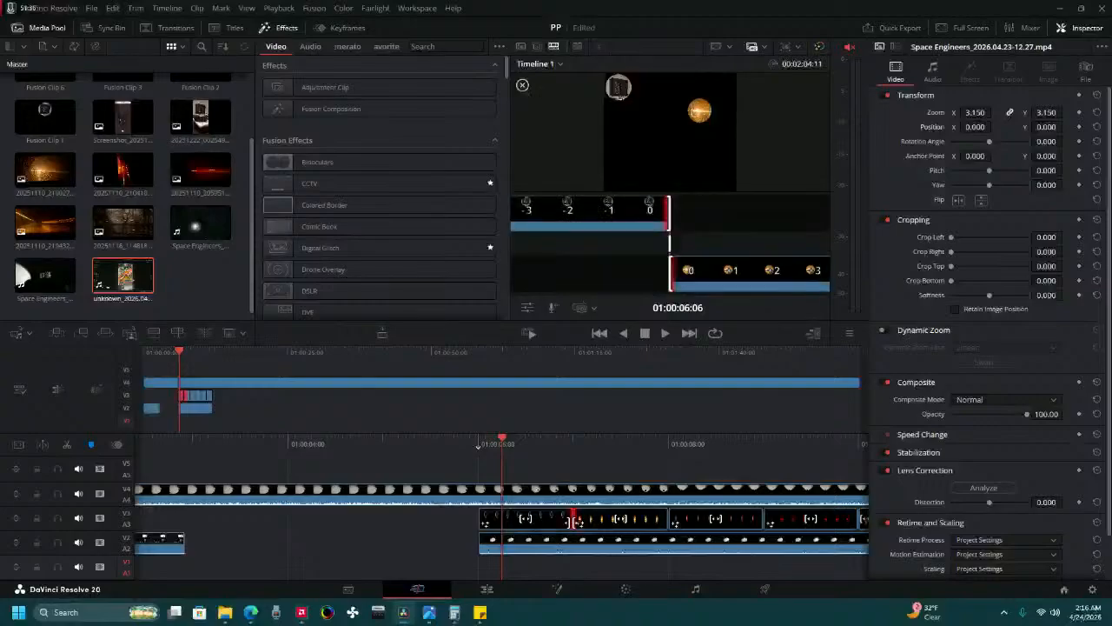
pyautogui.click(403, 534)
pyautogui.click(559, 524)
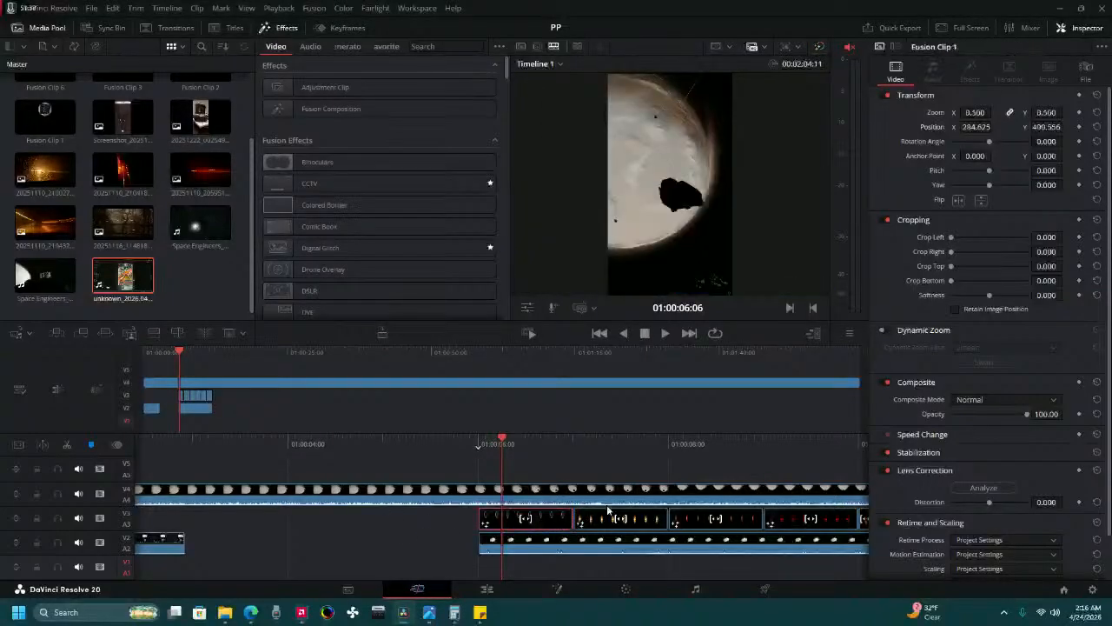
pyautogui.scroll(-5, 610, 511)
pyautogui.click(756, 524)
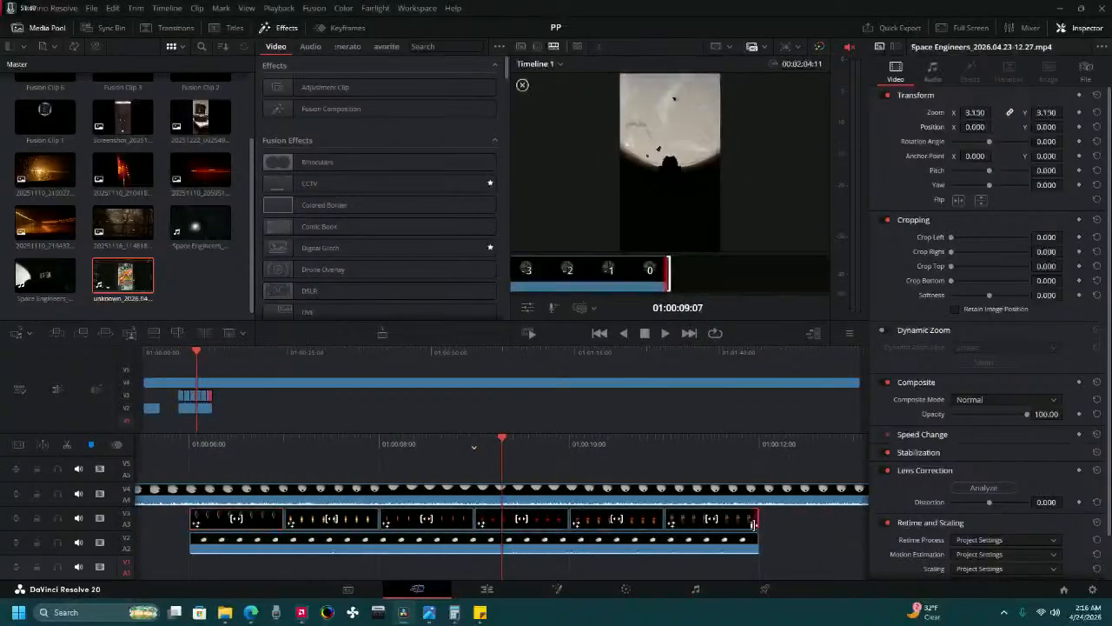
pyautogui.click(826, 543)
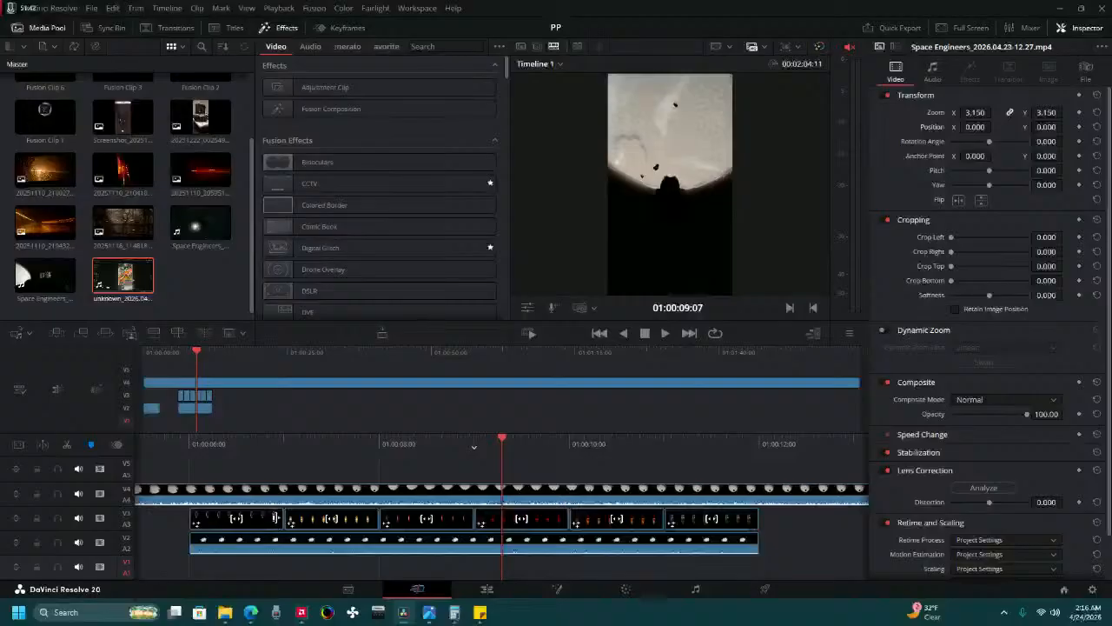
pyautogui.click(278, 519)
pyautogui.click(197, 529)
pyautogui.click(197, 528)
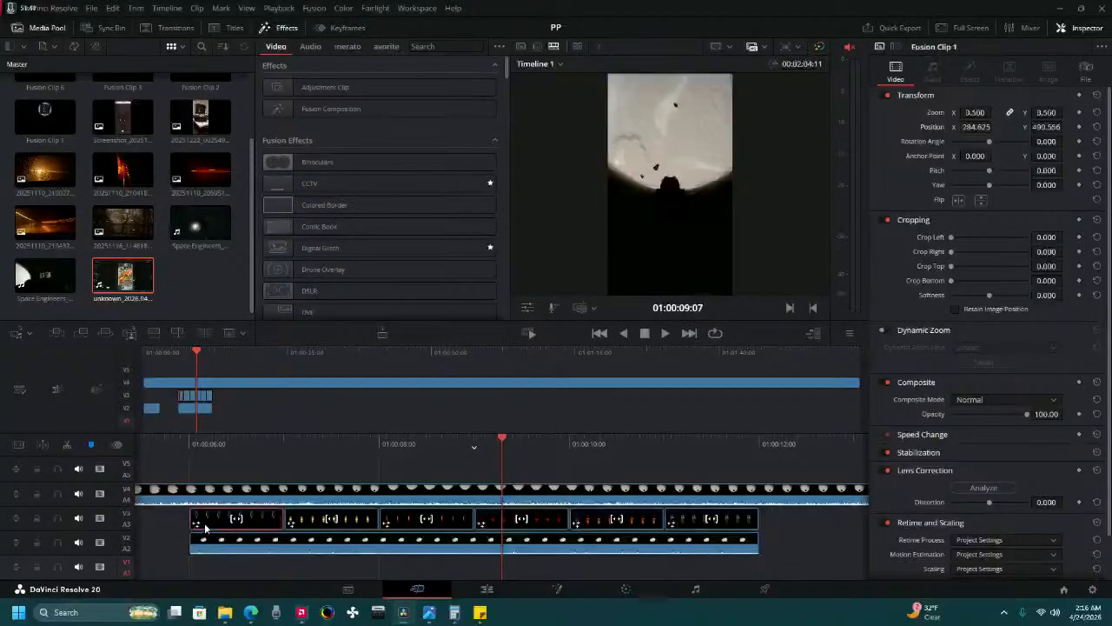
pyautogui.keyDown('shift'); pyautogui.click(700, 519); pyautogui.keyUp('shift')
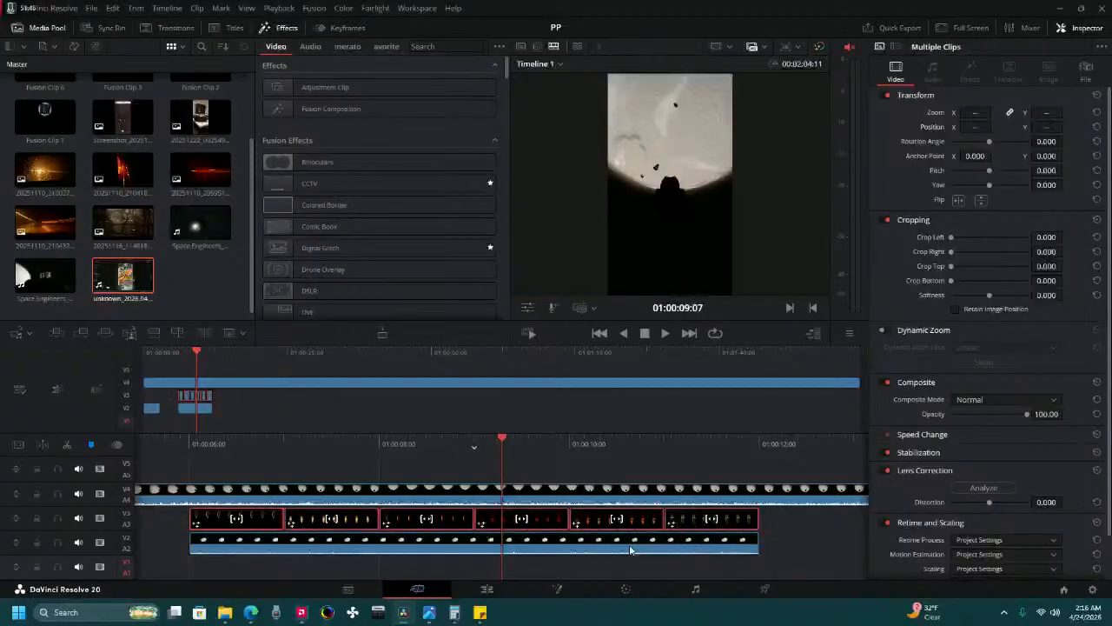
pyautogui.keyDown('shift'); pyautogui.click(631, 548); pyautogui.keyUp('shift')
pyautogui.moveTo(198, 522); pyautogui.dragTo(353, 529)
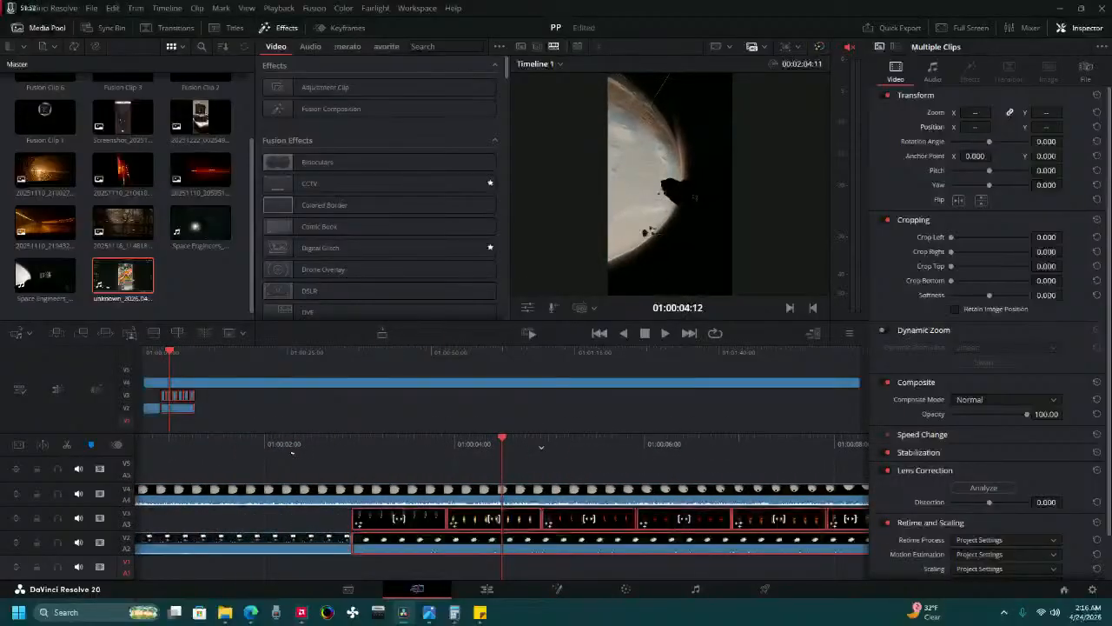
# Move the long clip from Video 4 down to Video 2, directly after the shorter gameplay clip.
pyautogui.moveTo(264, 452); pyautogui.dragTo(360, 495)
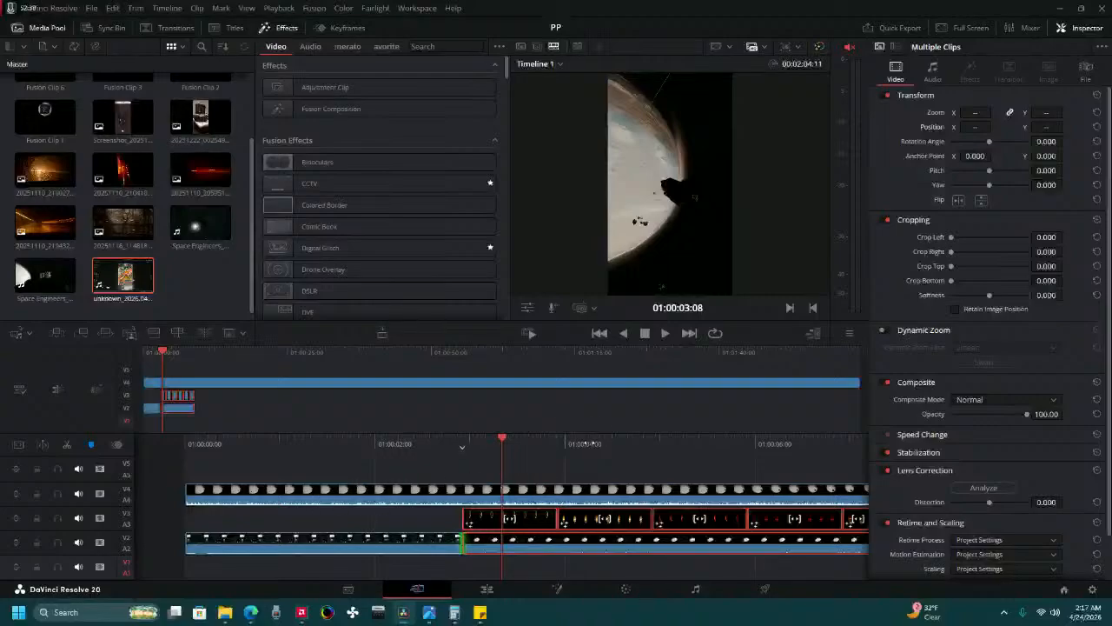
pyautogui.moveTo(588, 484); pyautogui.dragTo(562, 475)
pyautogui.moveTo(219, 492); pyautogui.dragTo(518, 543)
pyautogui.moveTo(534, 474); pyautogui.dragTo(590, 451)
# Select all six Fusion clips and the gameplay clip beneath them and move them up to Video 5 and Video 4.
pyautogui.click(399, 519)
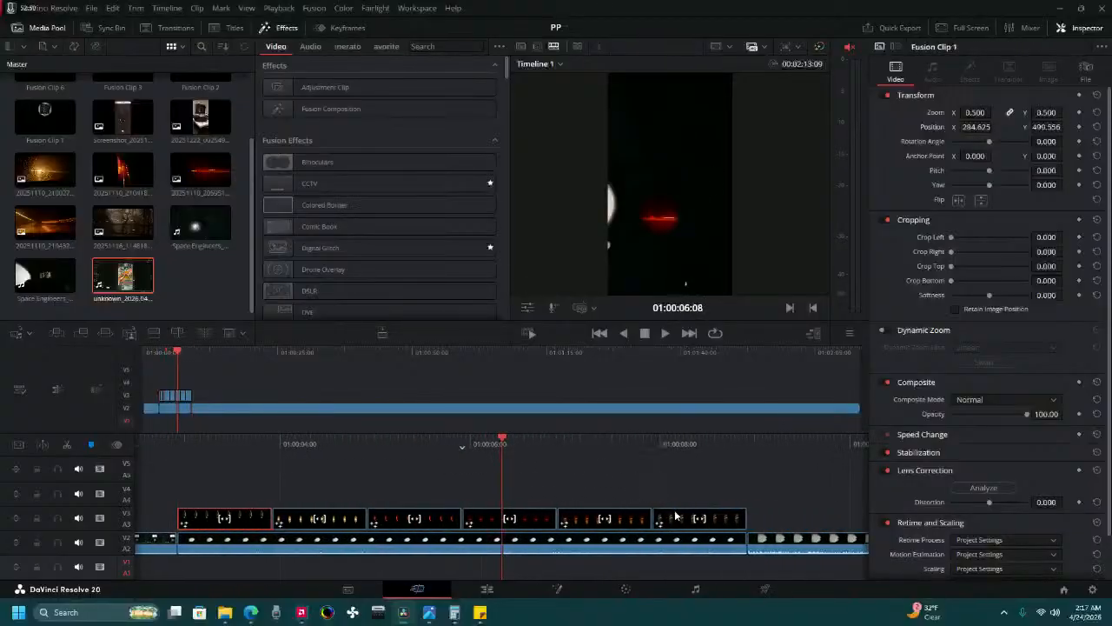
pyautogui.keyDown('shift'); pyautogui.click(671, 521); pyautogui.keyUp('shift')
pyautogui.keyDown('shift'); pyautogui.click(676, 543); pyautogui.keyUp('shift')
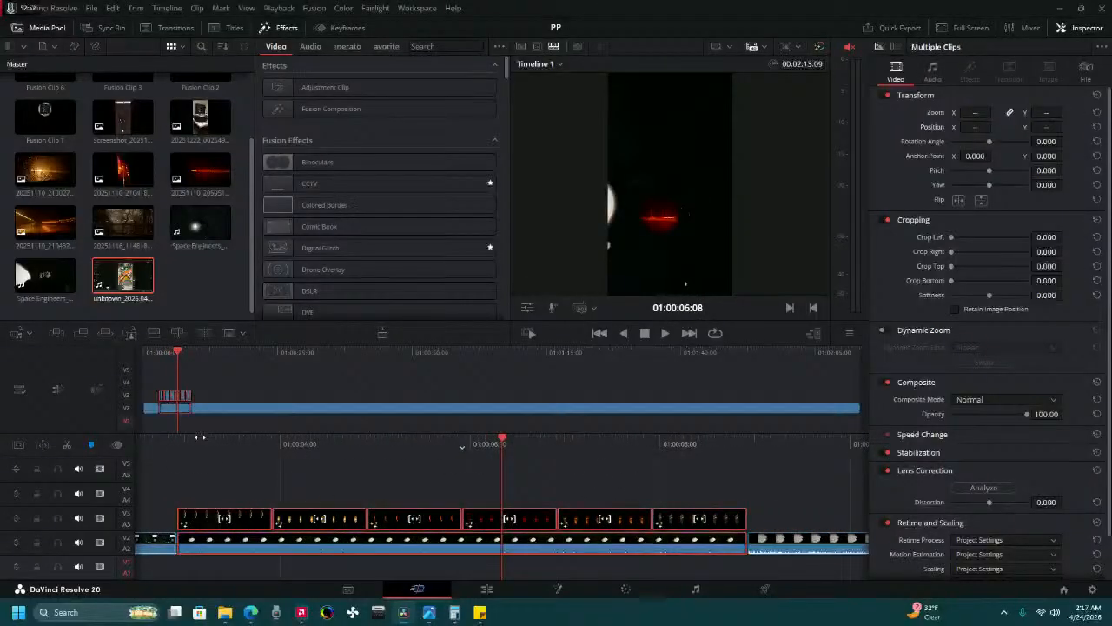
pyautogui.moveTo(199, 439); pyautogui.dragTo(384, 472)
pyautogui.moveTo(454, 523); pyautogui.dragTo(442, 475)
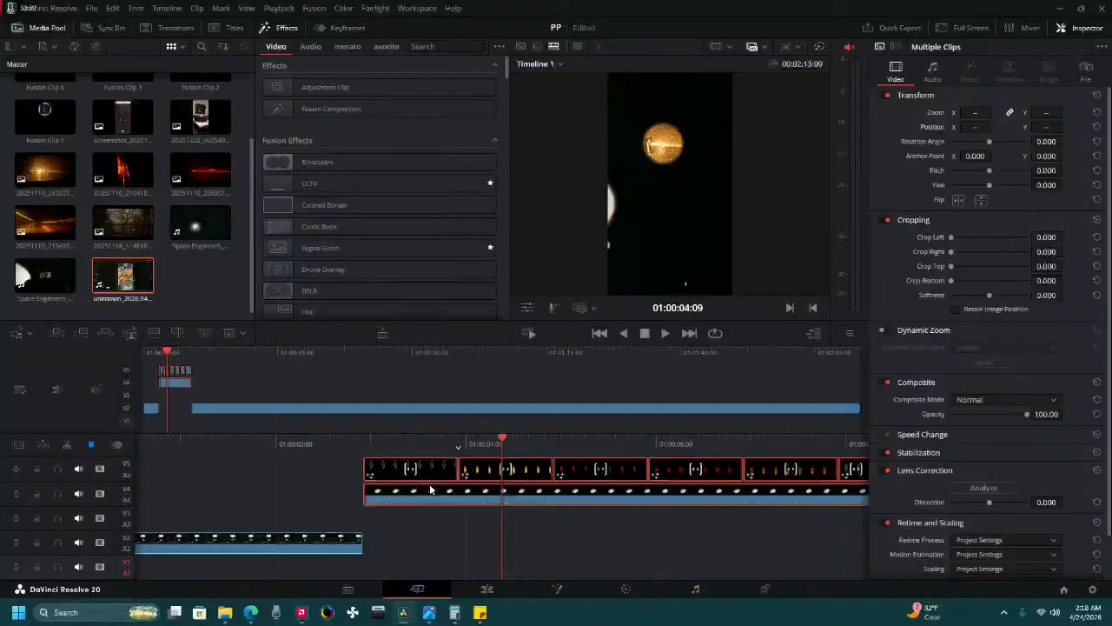
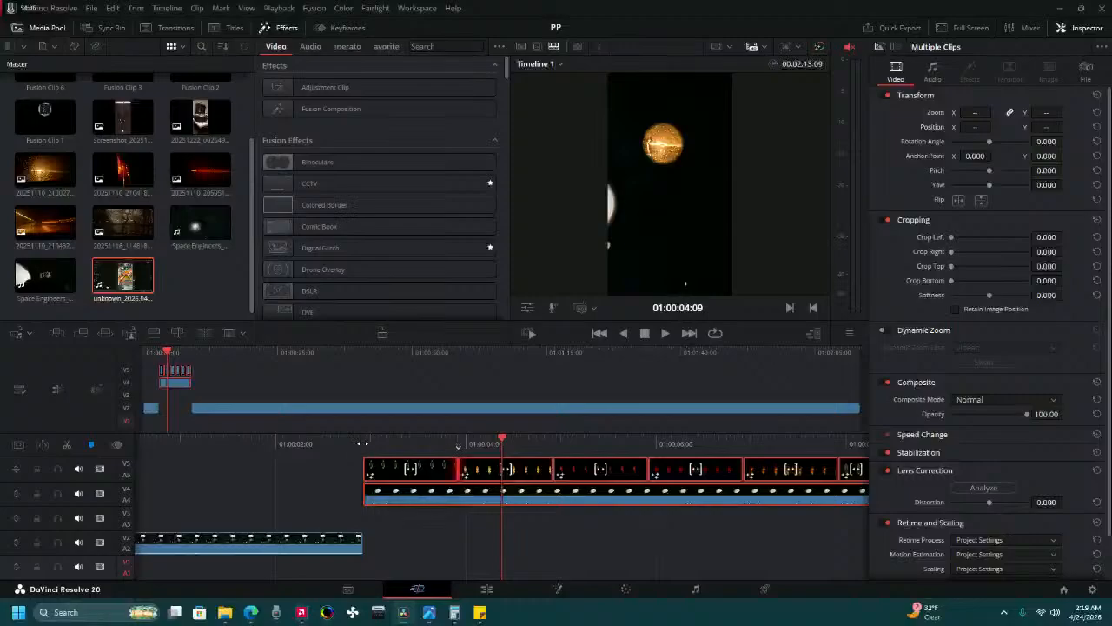
# Play the timeline from its start and examine the handover from the Fusion photo clips to the long gameplay clip.
pyautogui.moveTo(363, 443); pyautogui.dragTo(484, 436)
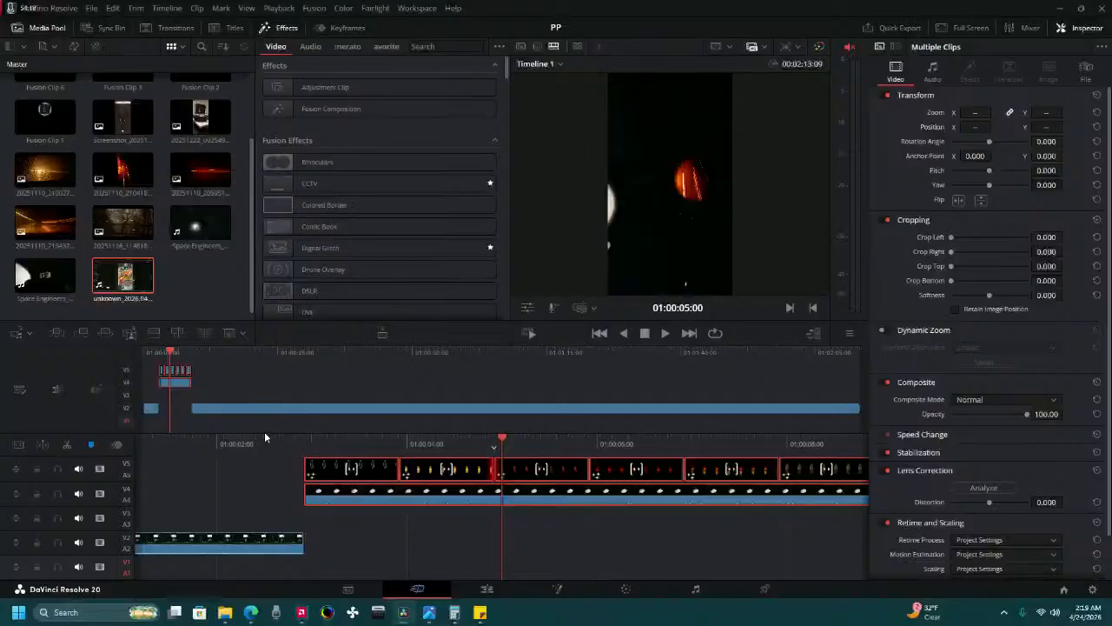
pyautogui.click(147, 353)
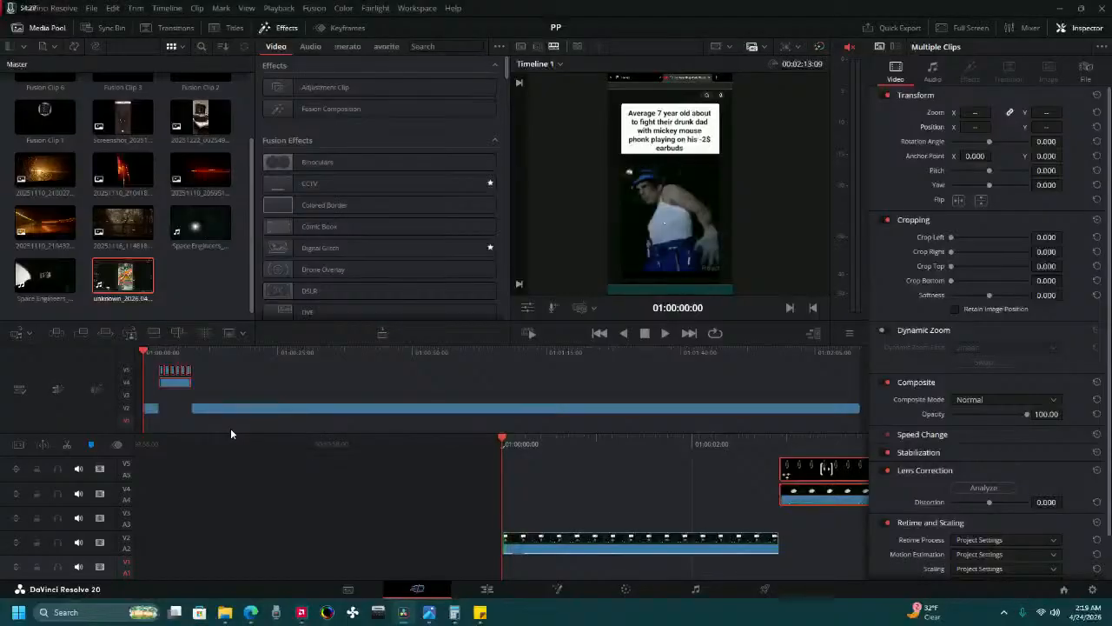
pyautogui.click(667, 334)
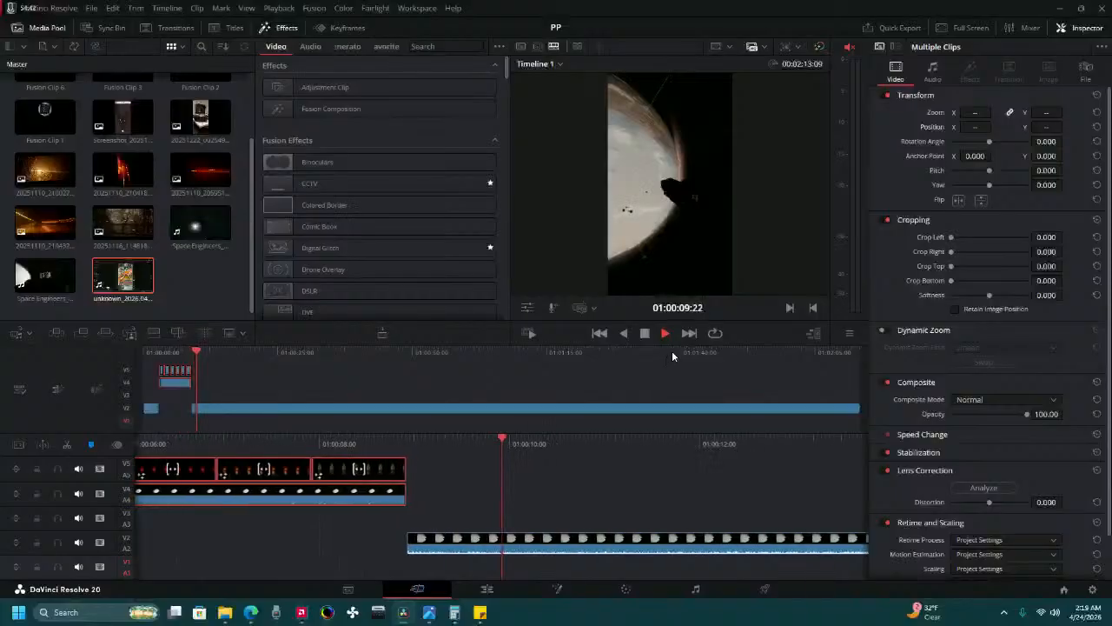
pyautogui.click(645, 332)
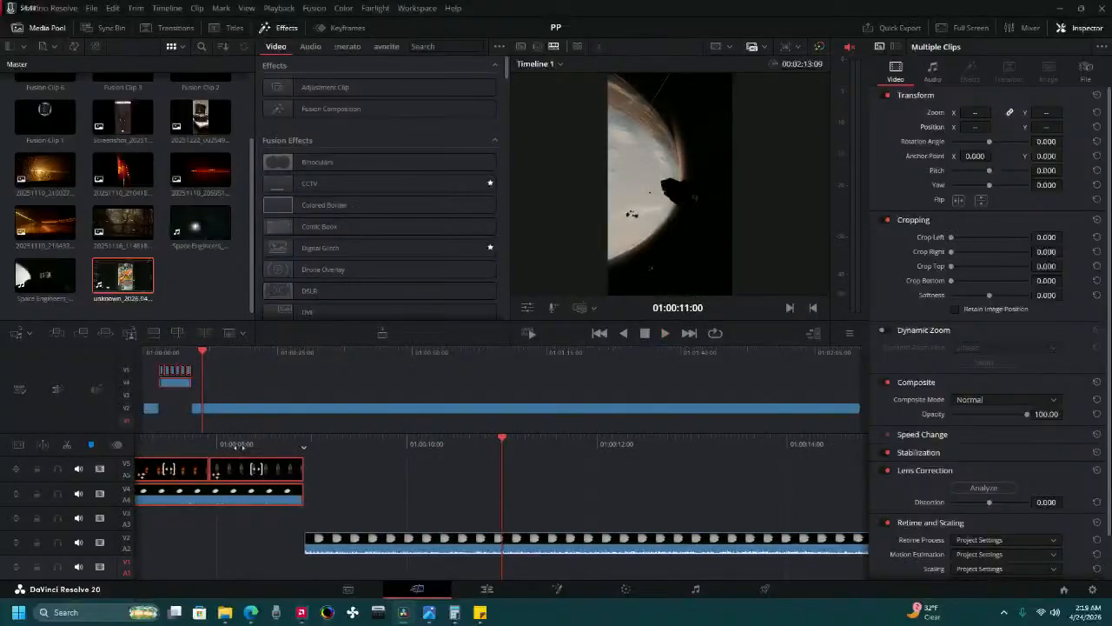
pyautogui.moveTo(239, 444); pyautogui.dragTo(839, 414)
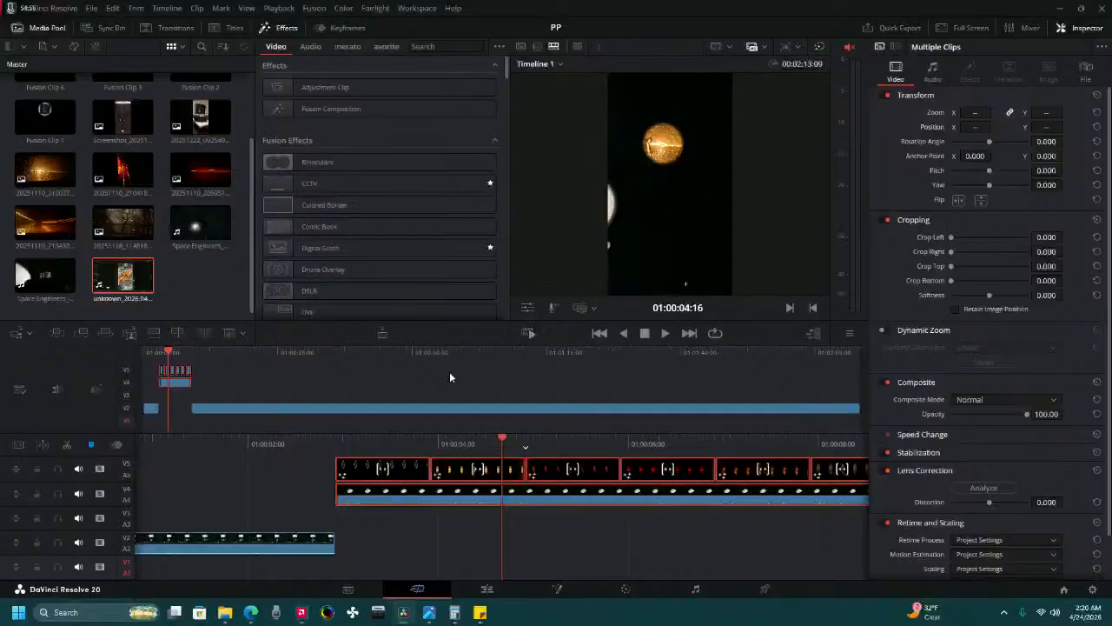
pyautogui.moveTo(417, 442); pyautogui.dragTo(68, 426)
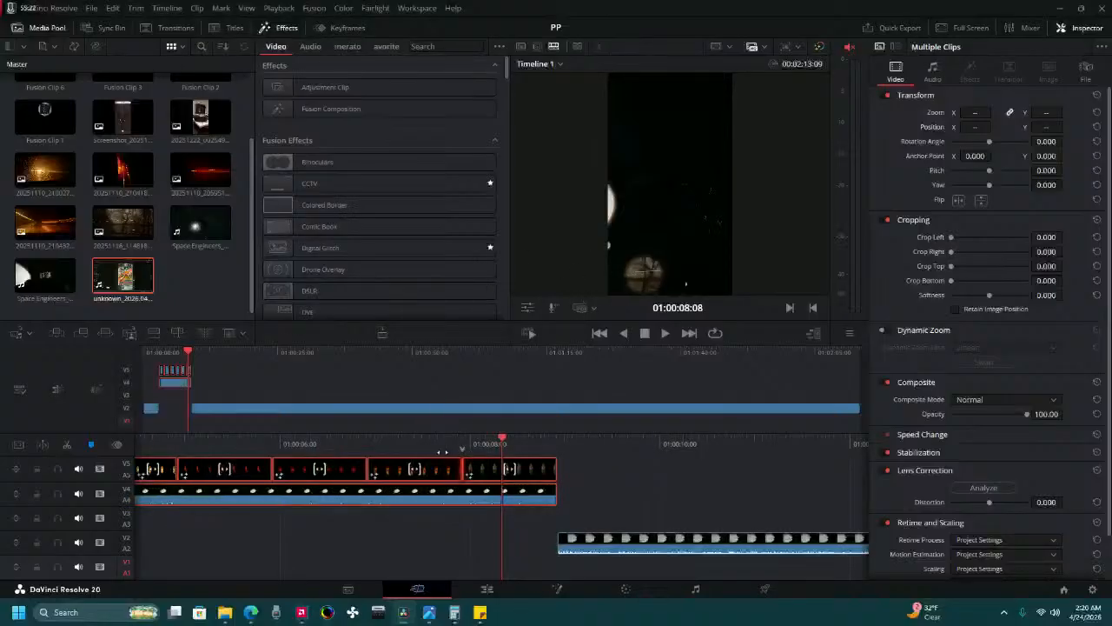
pyautogui.moveTo(575, 442); pyautogui.dragTo(551, 431)
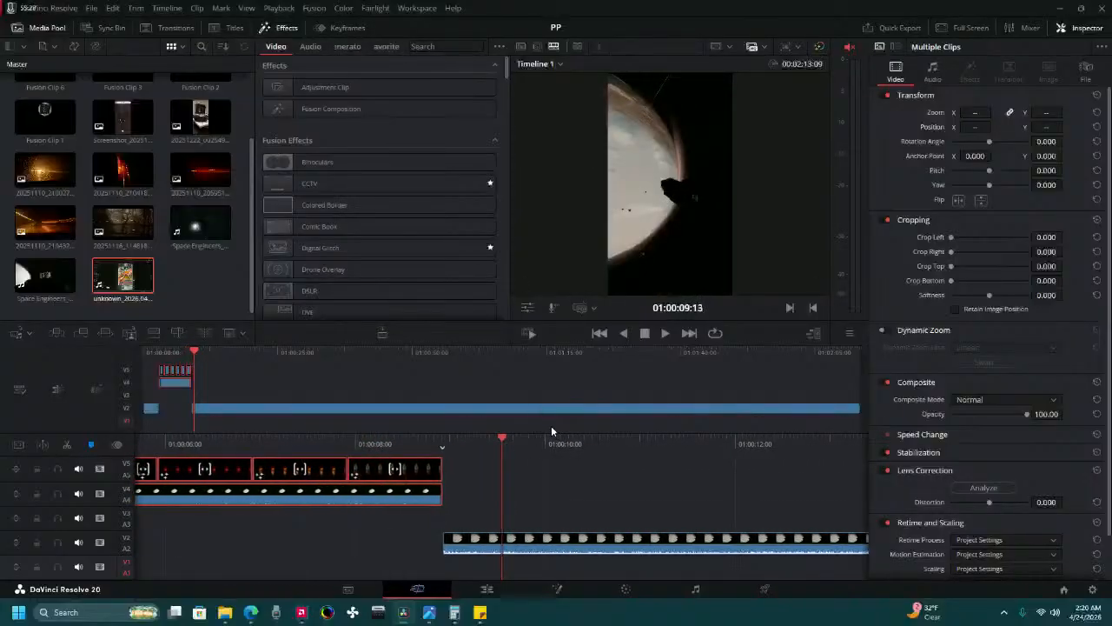
pyautogui.moveTo(639, 451); pyautogui.dragTo(293, 477)
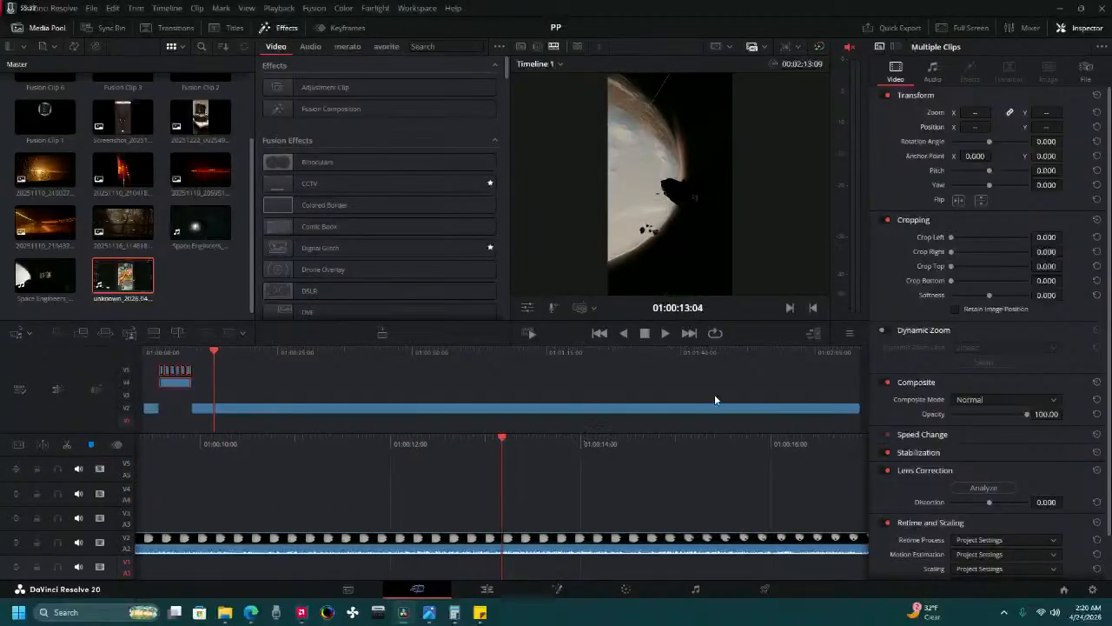
pyautogui.moveTo(338, 451); pyautogui.dragTo(676, 444)
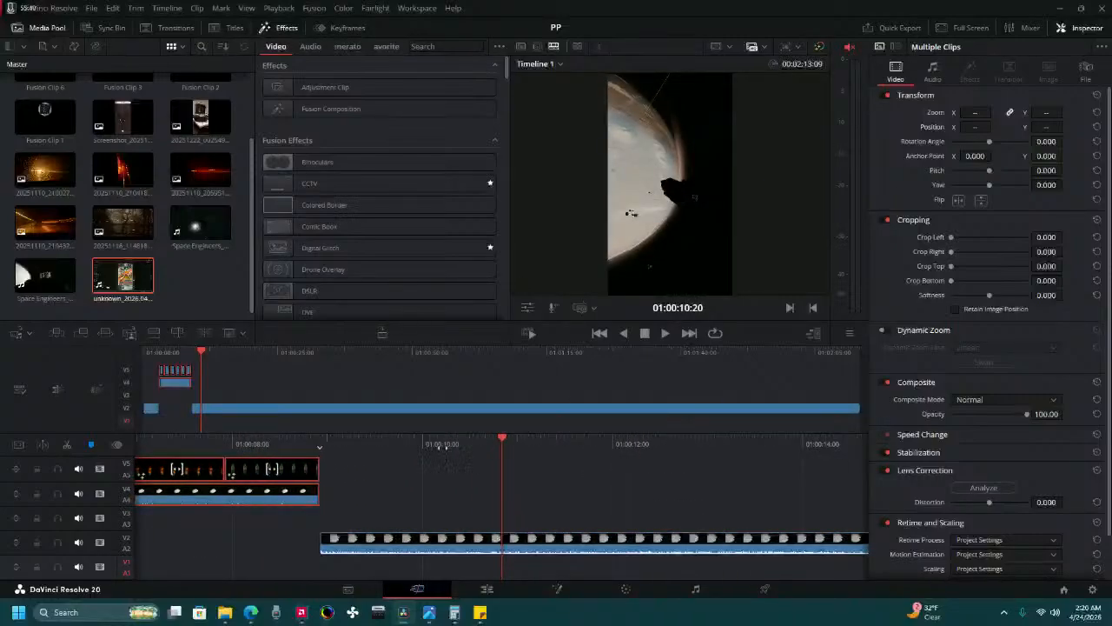
pyautogui.moveTo(443, 444); pyautogui.dragTo(607, 444)
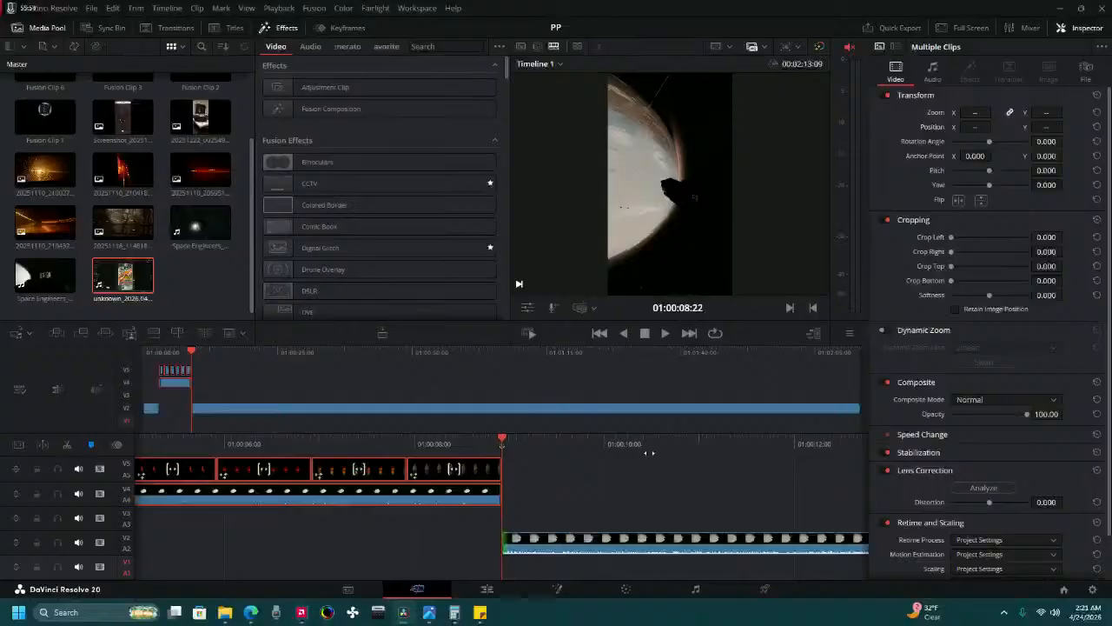
# Examine the cut between the last Fusion clip and the long gameplay clip frame by frame and in playback.
pyautogui.press('Right')
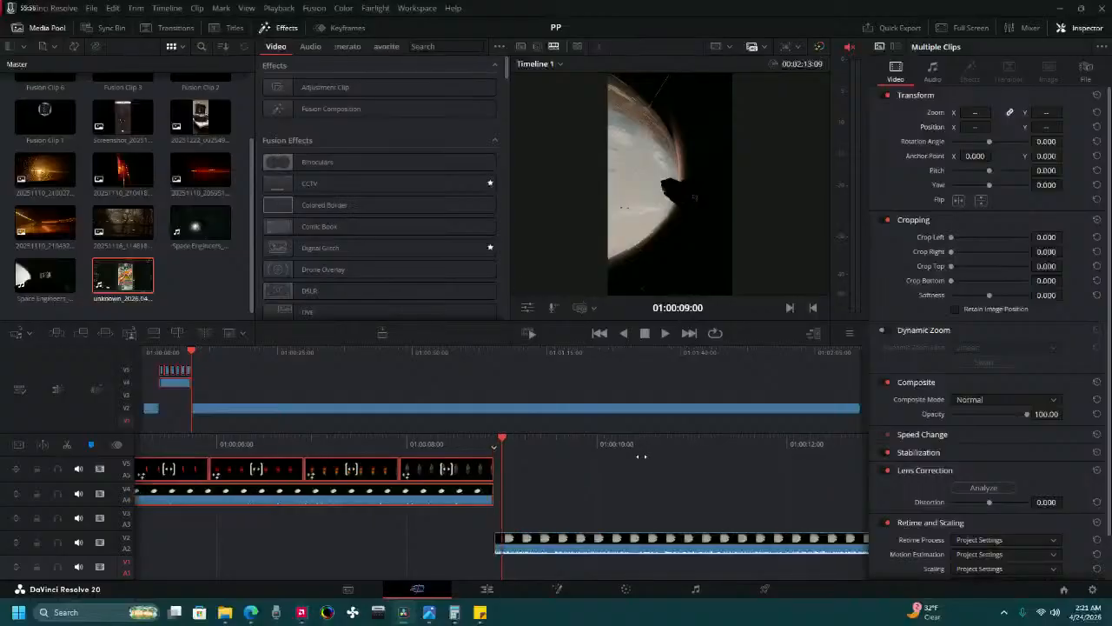
pyautogui.press('Left')
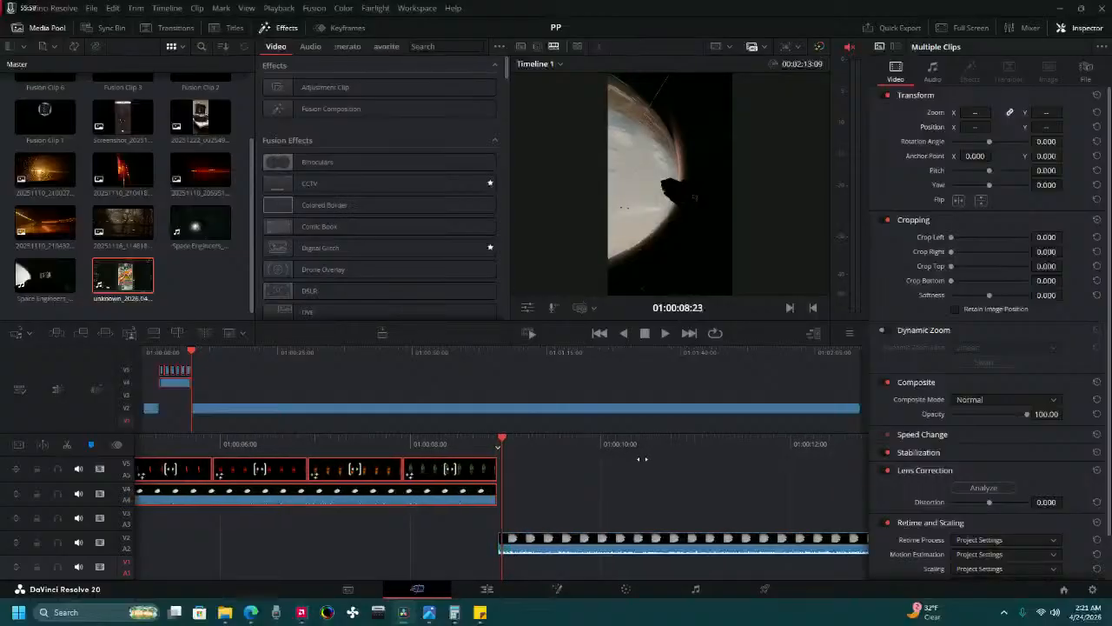
pyautogui.press('Left')
pyautogui.press('Left')
pyautogui.press('Left')
pyautogui.press('Left')
pyautogui.press('Left')
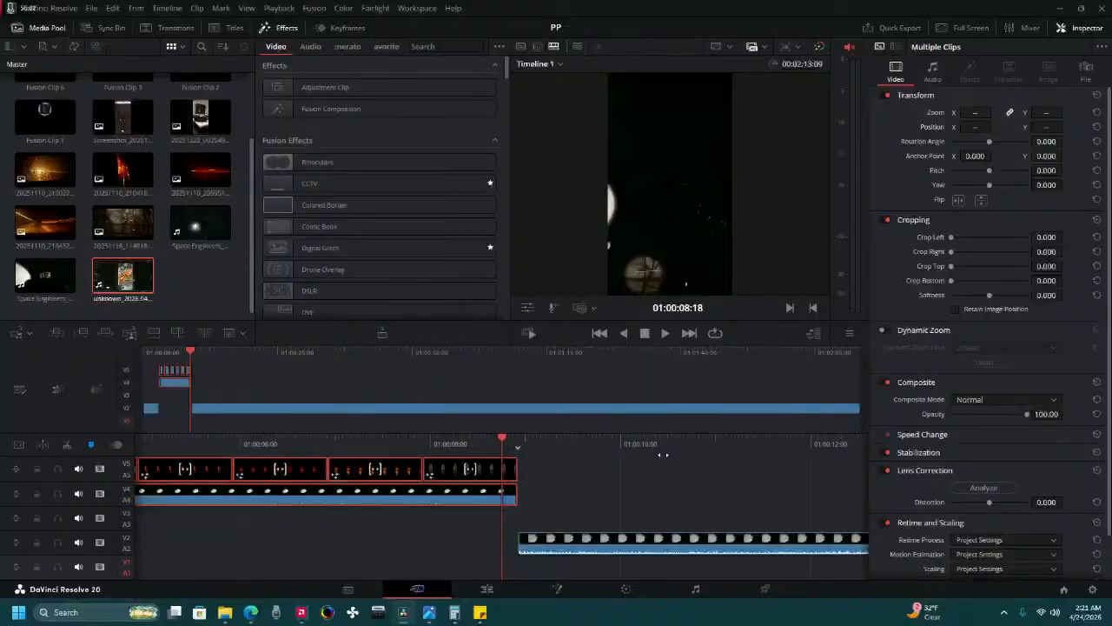
pyautogui.click(521, 543)
pyautogui.click(521, 543)
pyautogui.press('Left')
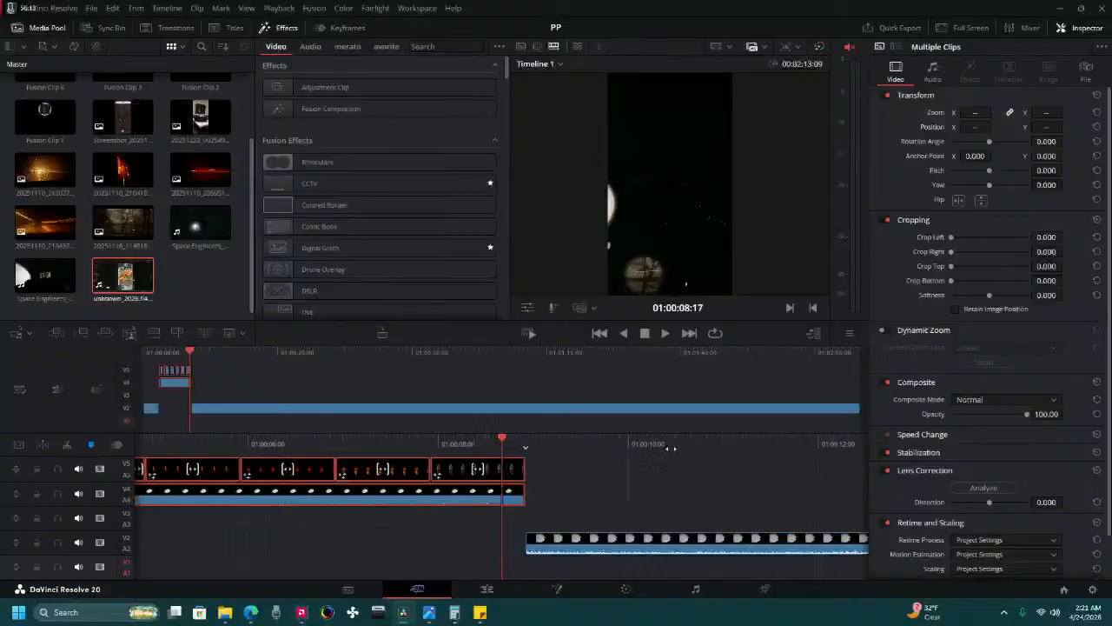
pyautogui.press('Left')
pyautogui.press('Left')
pyautogui.press('Left')
pyautogui.press('Left')
pyautogui.press('Left')
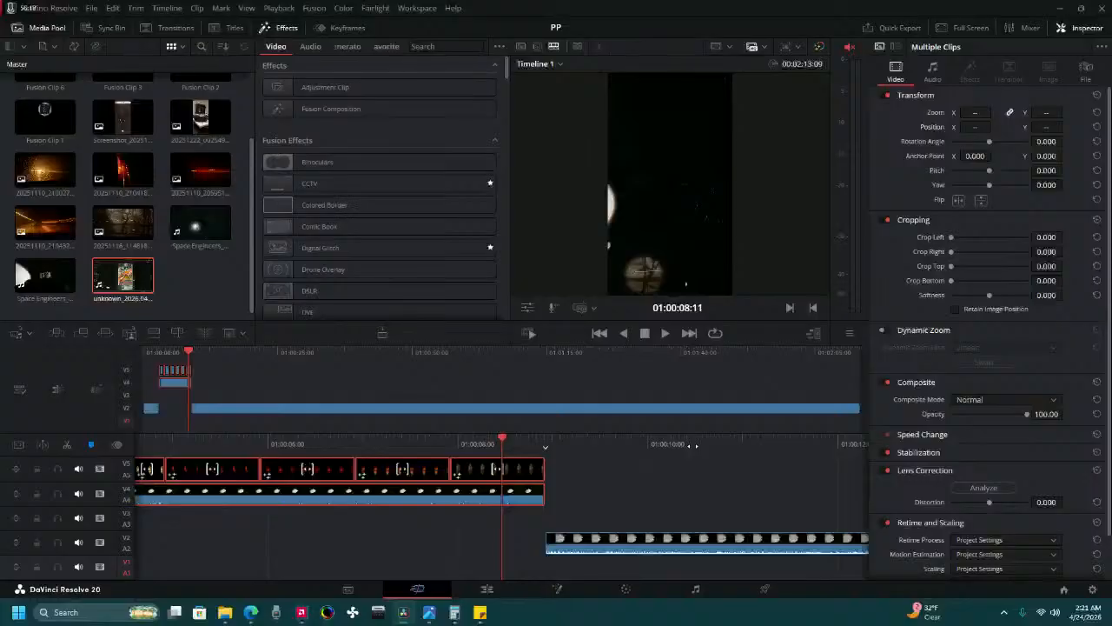
pyautogui.press('space')
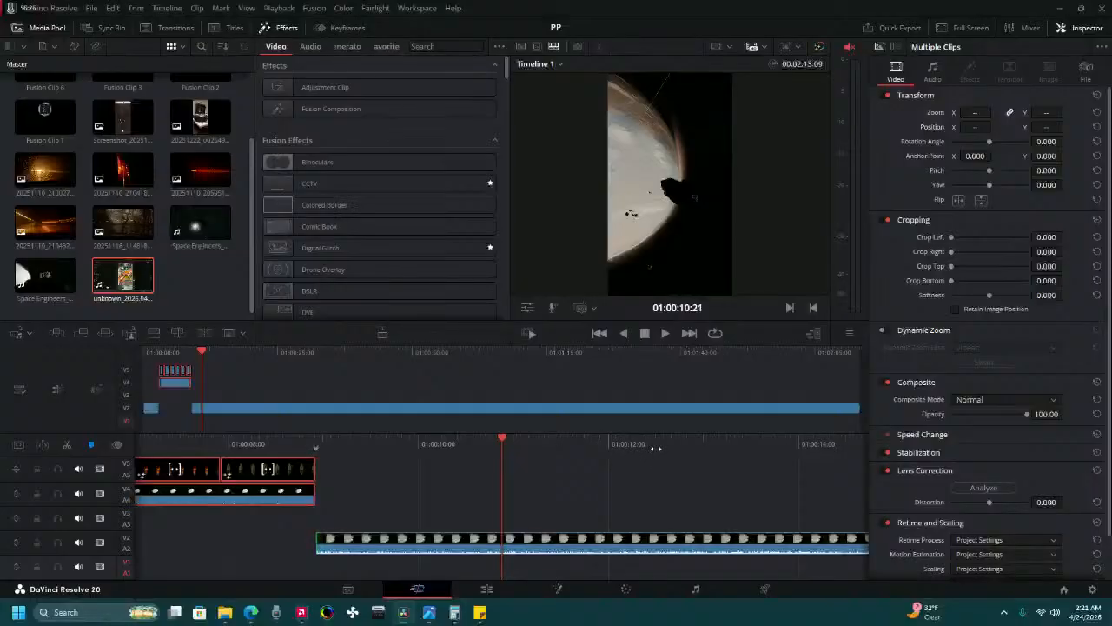
pyautogui.press('space')
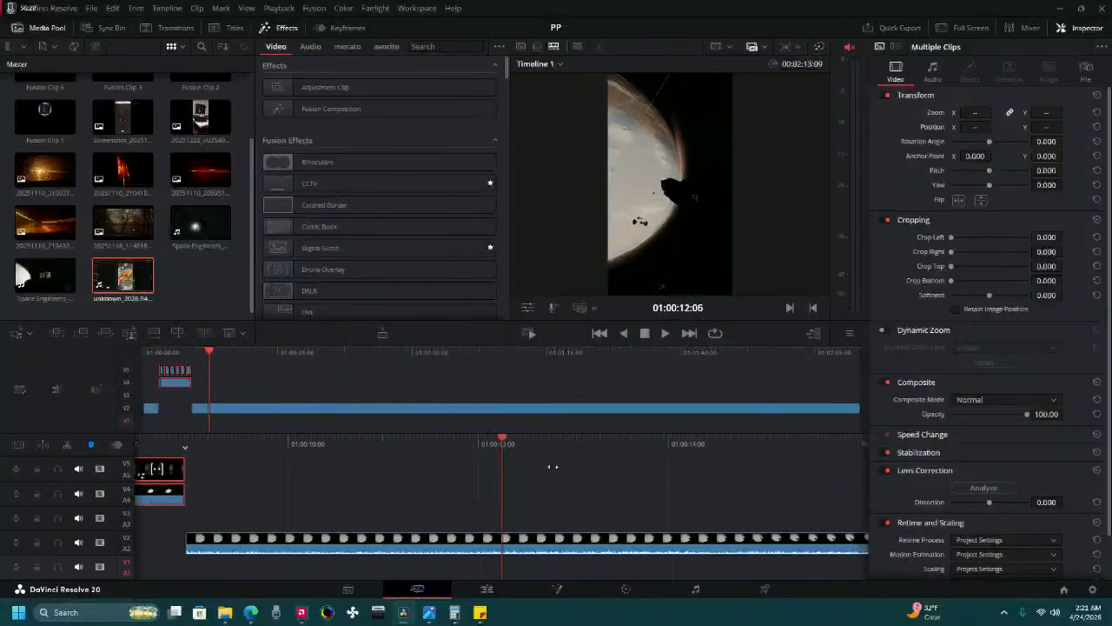
# Split the long gameplay clip on Video 2 at 01:00:10:00.
pyautogui.moveTo(507, 477); pyautogui.dragTo(819, 478)
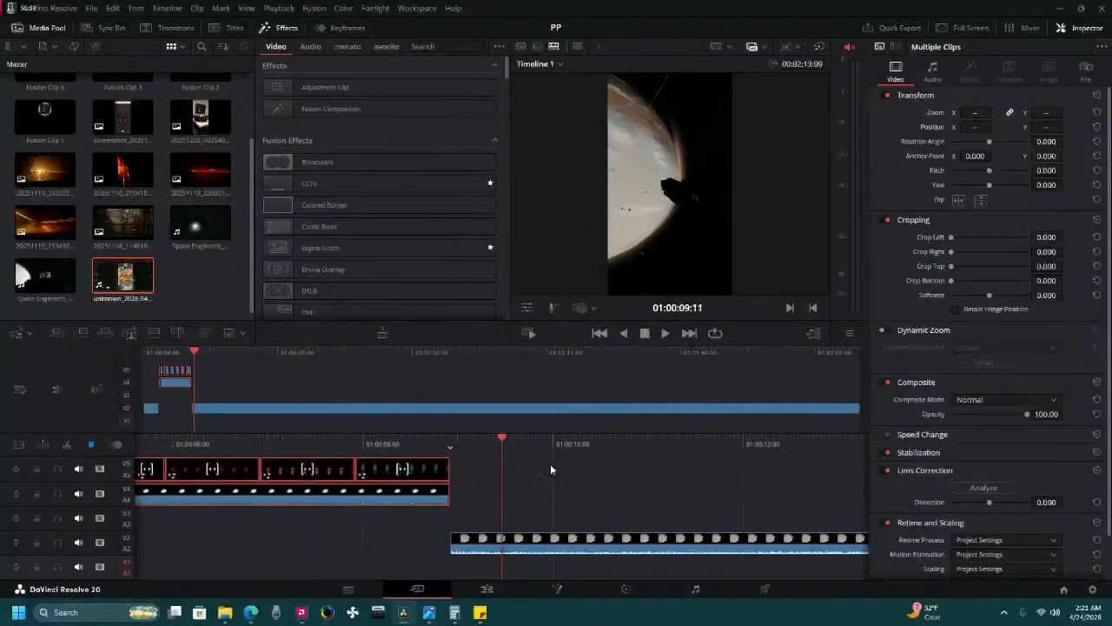
pyautogui.click(560, 459)
pyautogui.moveTo(580, 443); pyautogui.dragTo(517, 483)
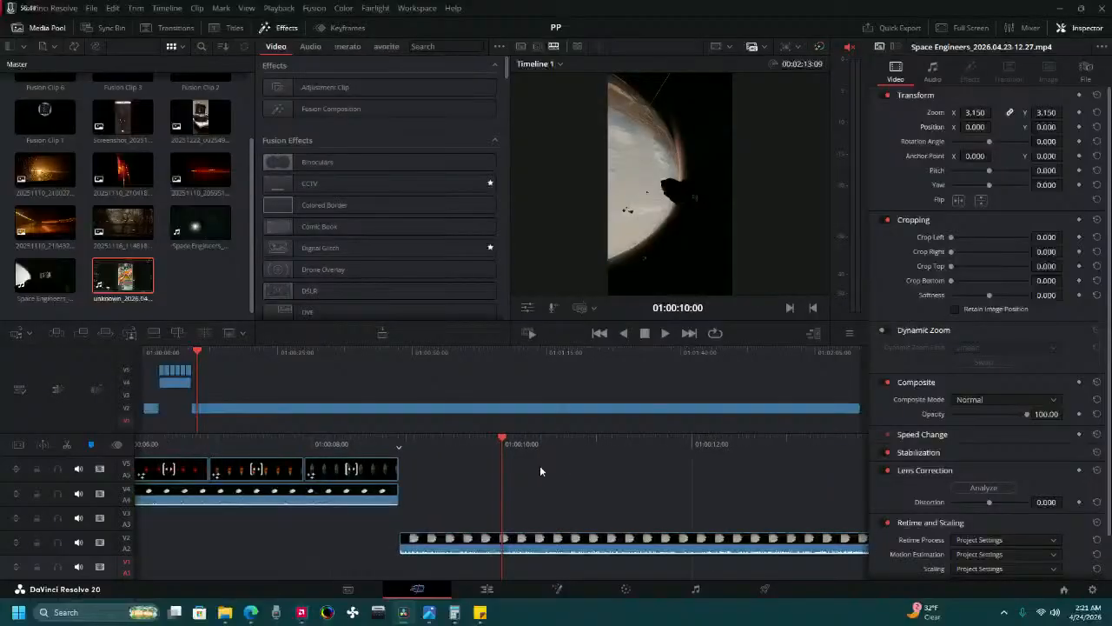
pyautogui.click(478, 544)
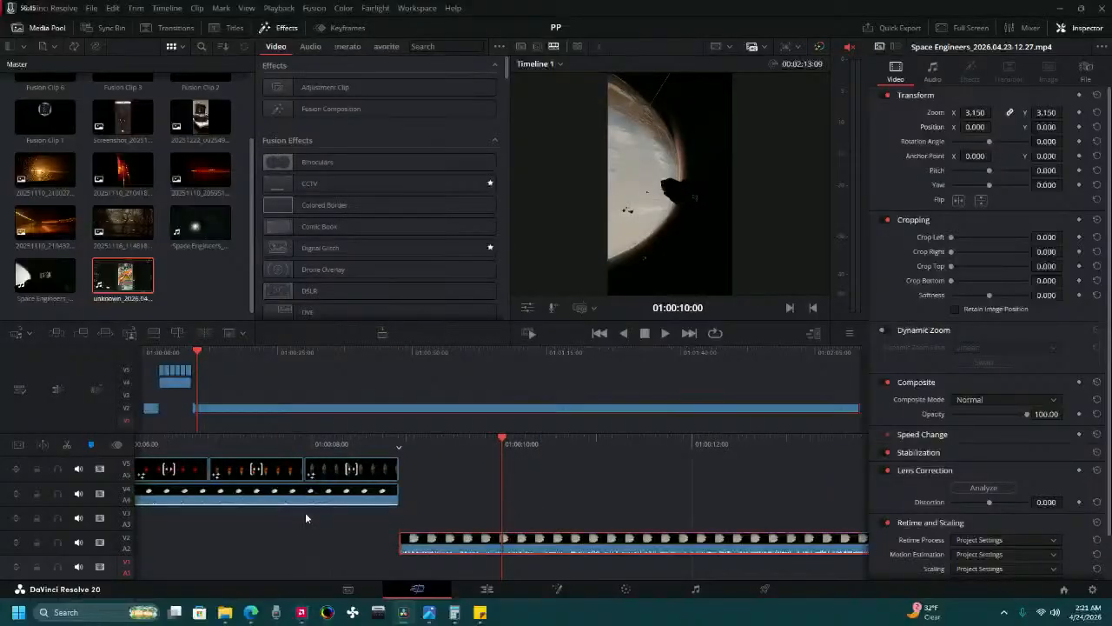
pyautogui.click(66, 446)
# Cut the section from 01:00:10:00 to 01:00:28:01 out of the Video 2 gameplay clip and close the gap.
pyautogui.moveTo(594, 451); pyautogui.dragTo(269, 470)
pyautogui.moveTo(773, 448); pyautogui.dragTo(493, 433)
pyautogui.moveTo(613, 444); pyautogui.dragTo(302, 454)
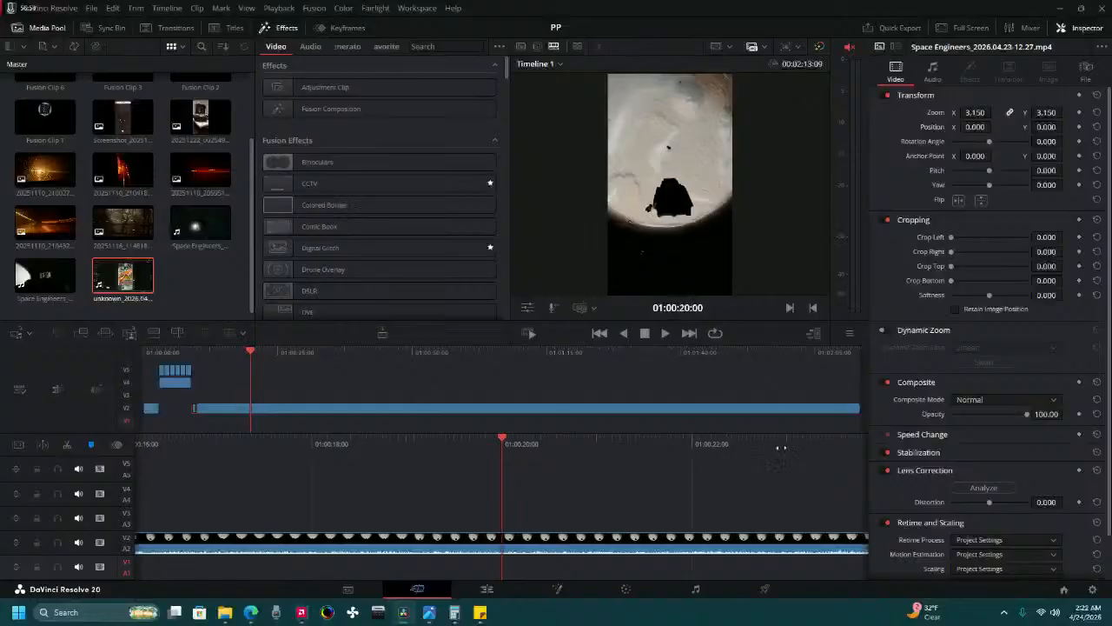
pyautogui.moveTo(781, 446); pyautogui.dragTo(322, 441)
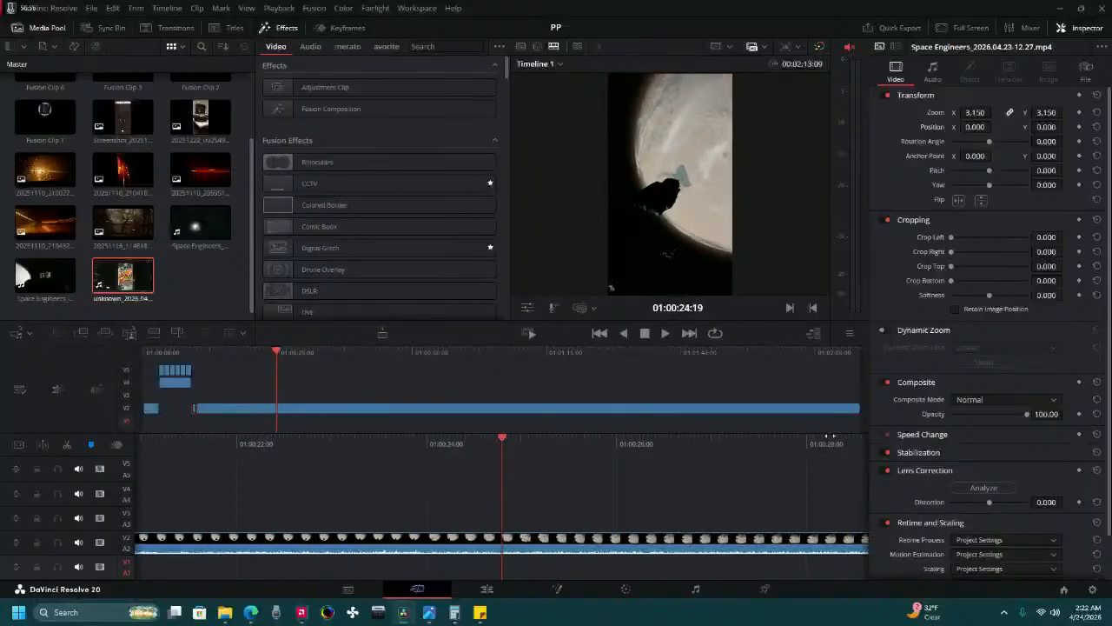
pyautogui.moveTo(829, 435); pyautogui.dragTo(384, 436)
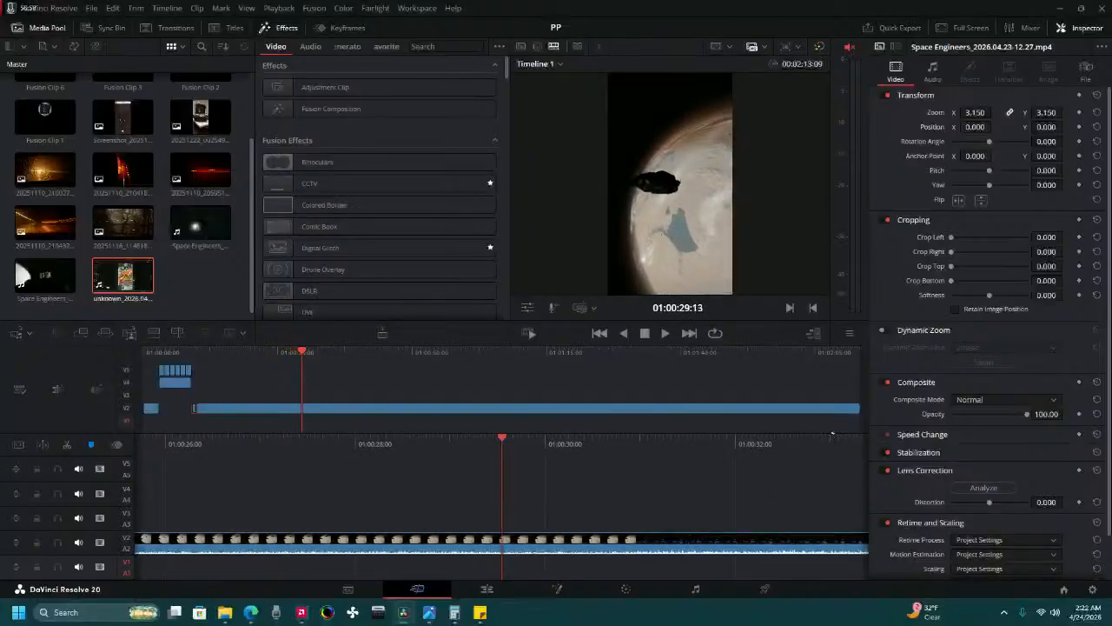
pyautogui.moveTo(832, 436); pyautogui.dragTo(790, 437)
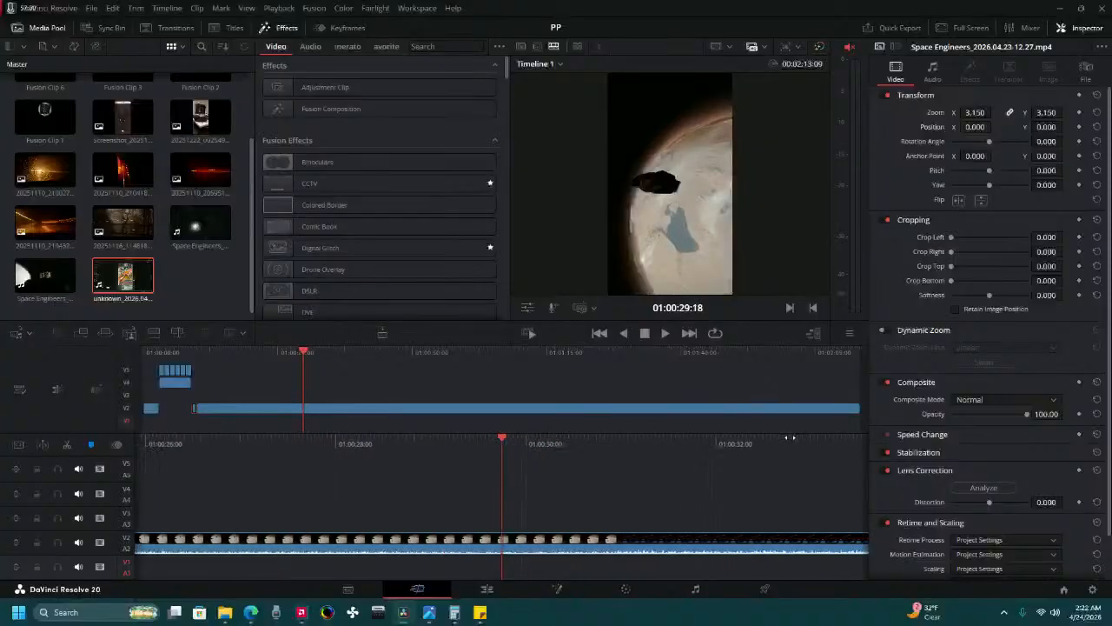
pyautogui.moveTo(540, 445); pyautogui.dragTo(563, 453)
pyautogui.click(465, 543)
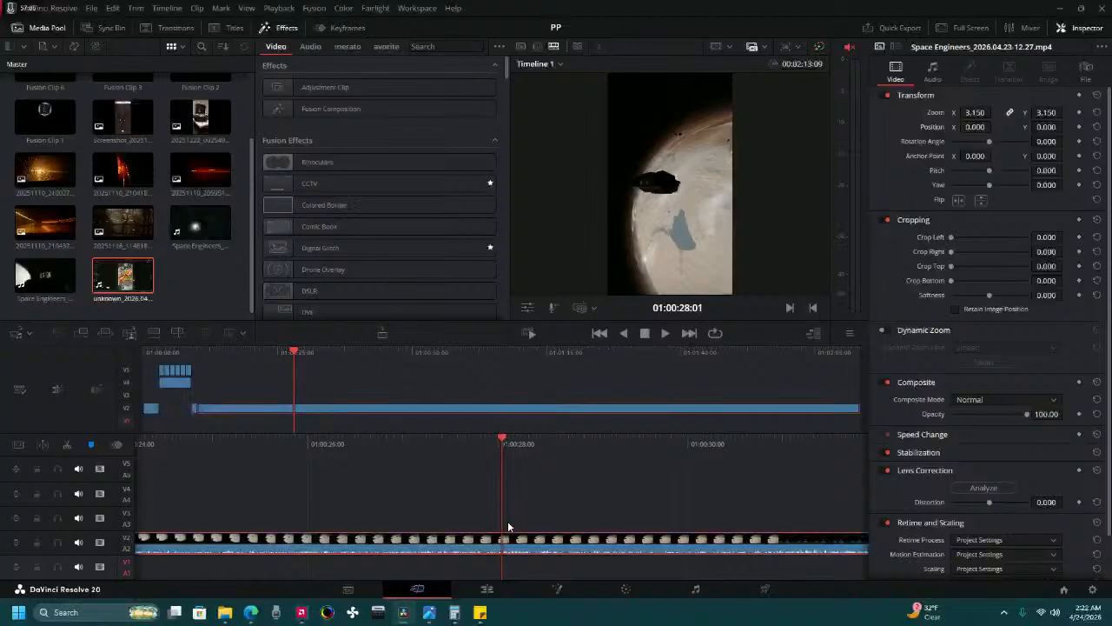
pyautogui.click(67, 444)
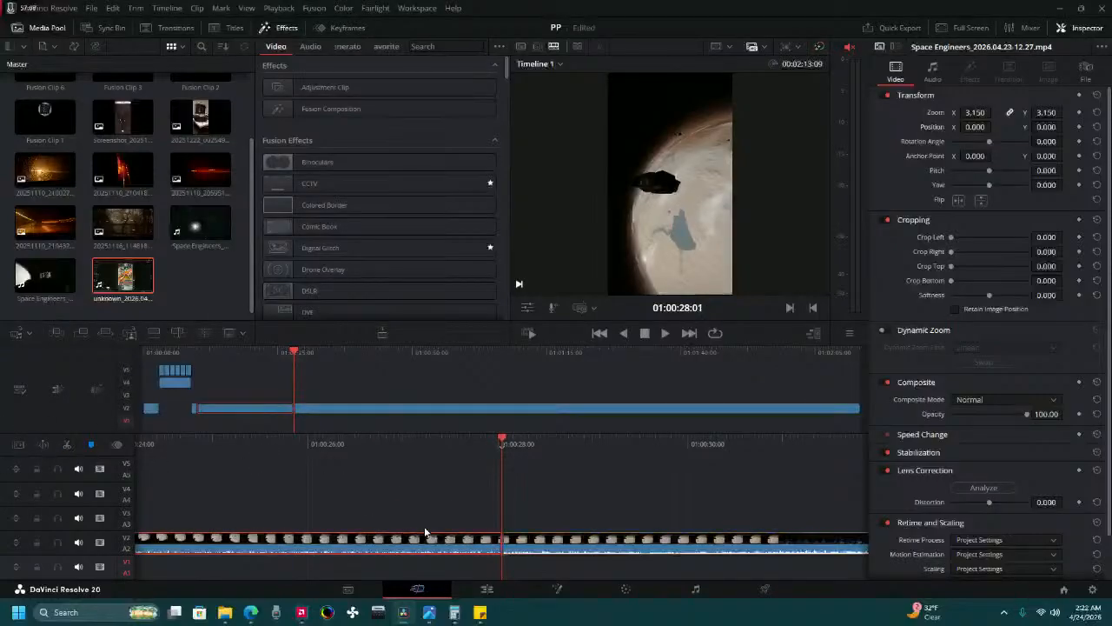
pyautogui.press('BackSpace')
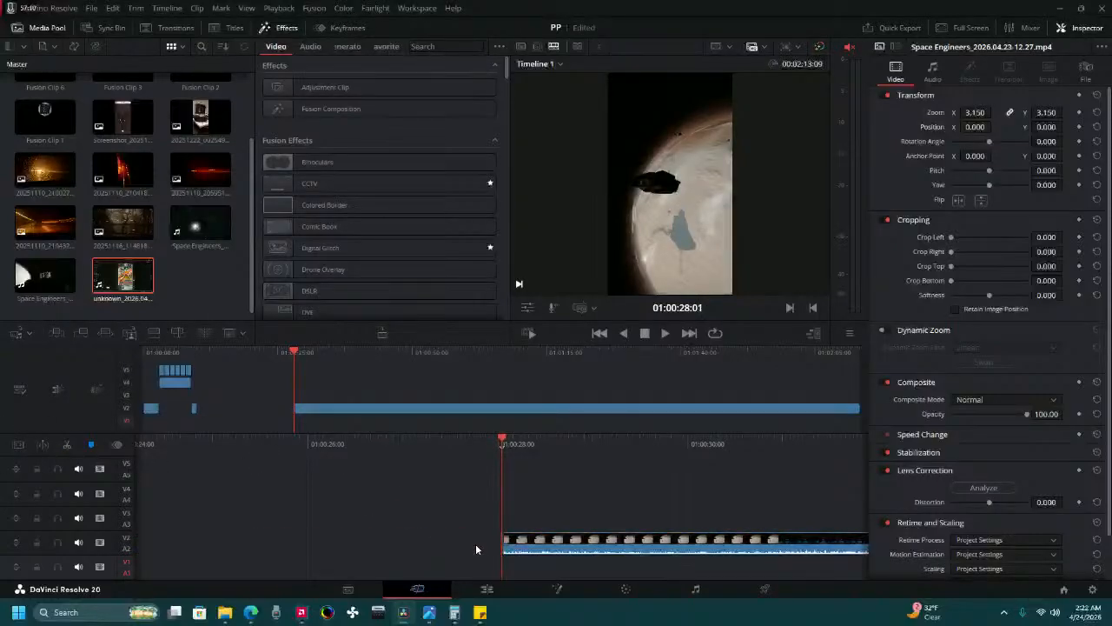
pyautogui.moveTo(476, 544); pyautogui.dragTo(735, 529)
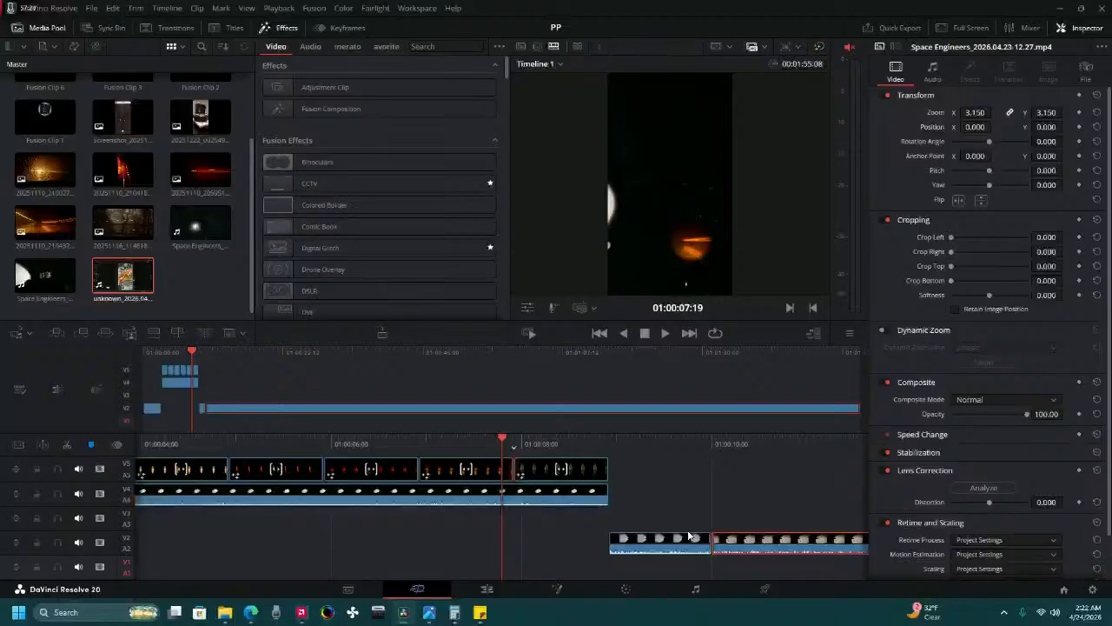
# Review the edit from the start and split the second gameplay piece on Video 2 at 01:00:11:00.
pyautogui.moveTo(700, 451); pyautogui.dragTo(305, 449)
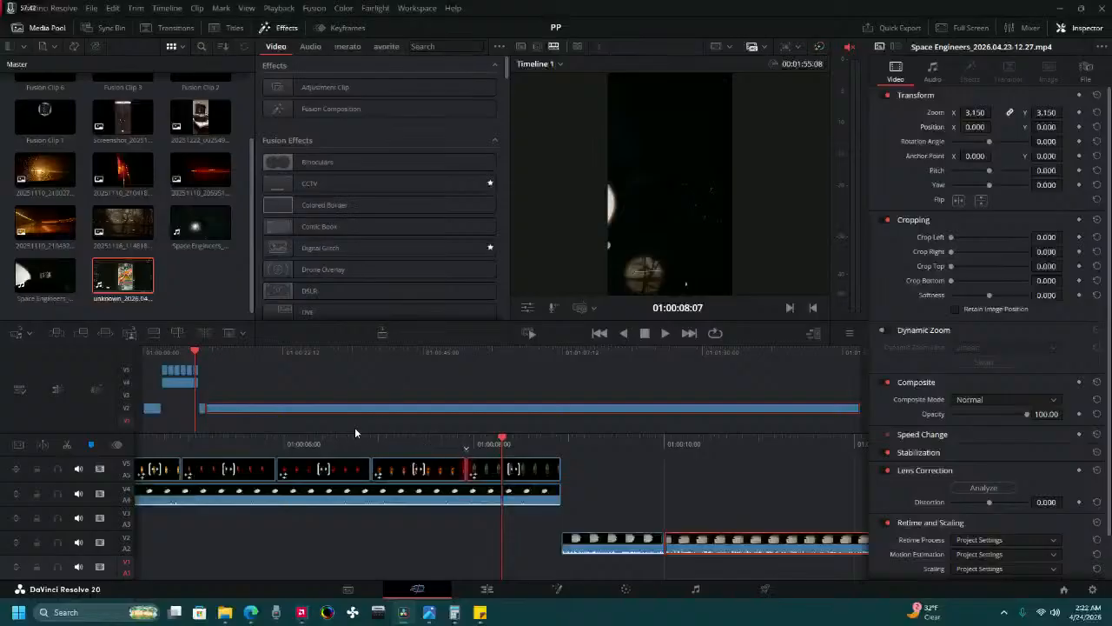
pyautogui.moveTo(155, 351); pyautogui.dragTo(198, 388)
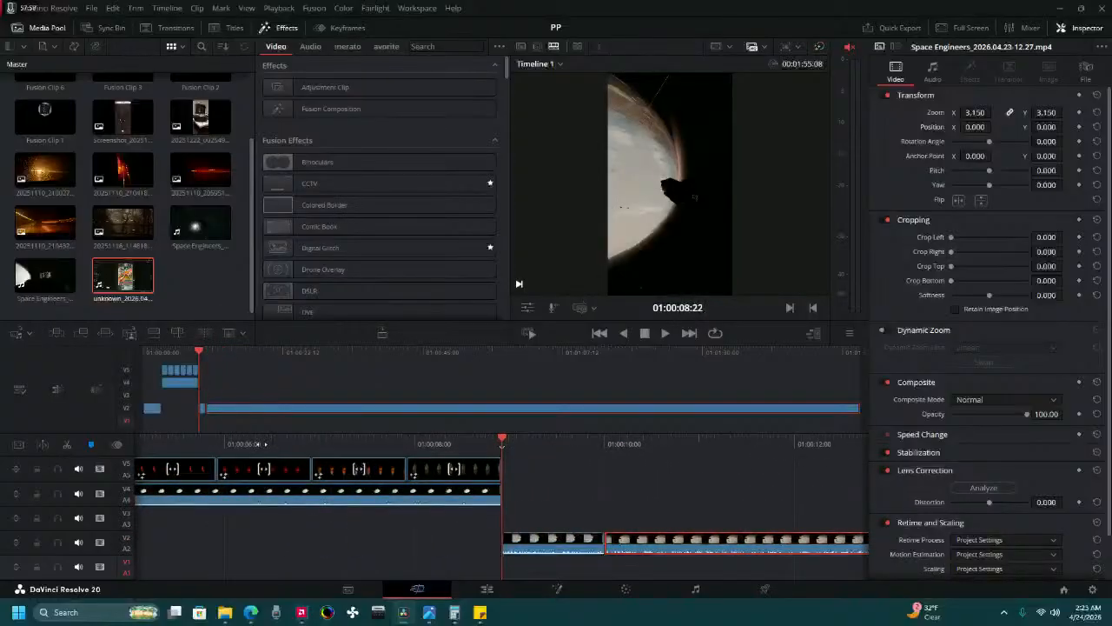
pyautogui.click(138, 359)
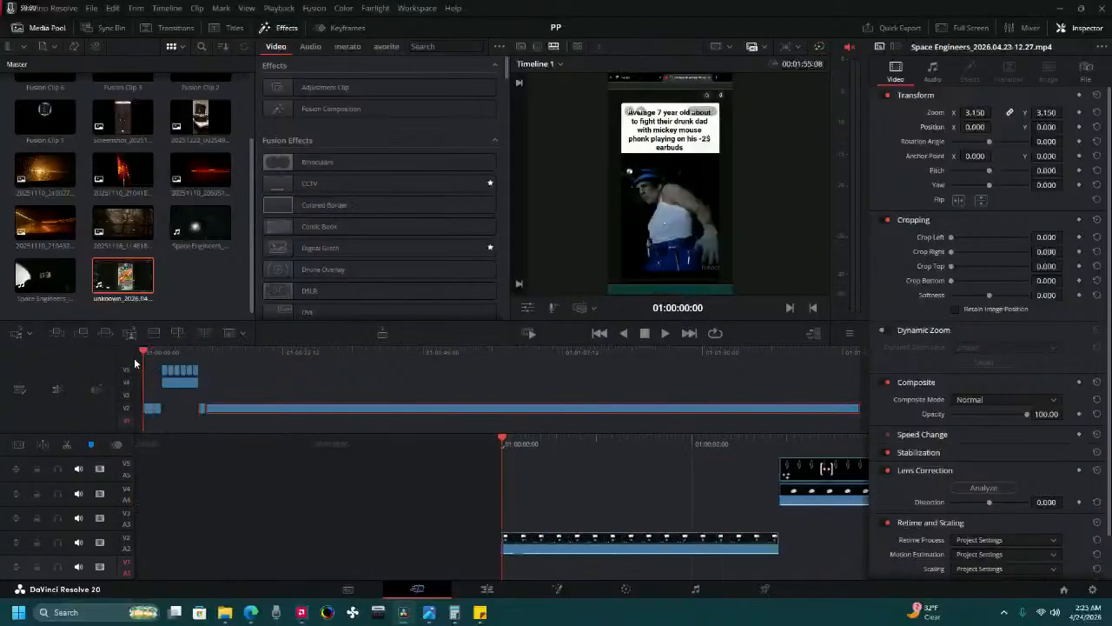
pyautogui.click(665, 334)
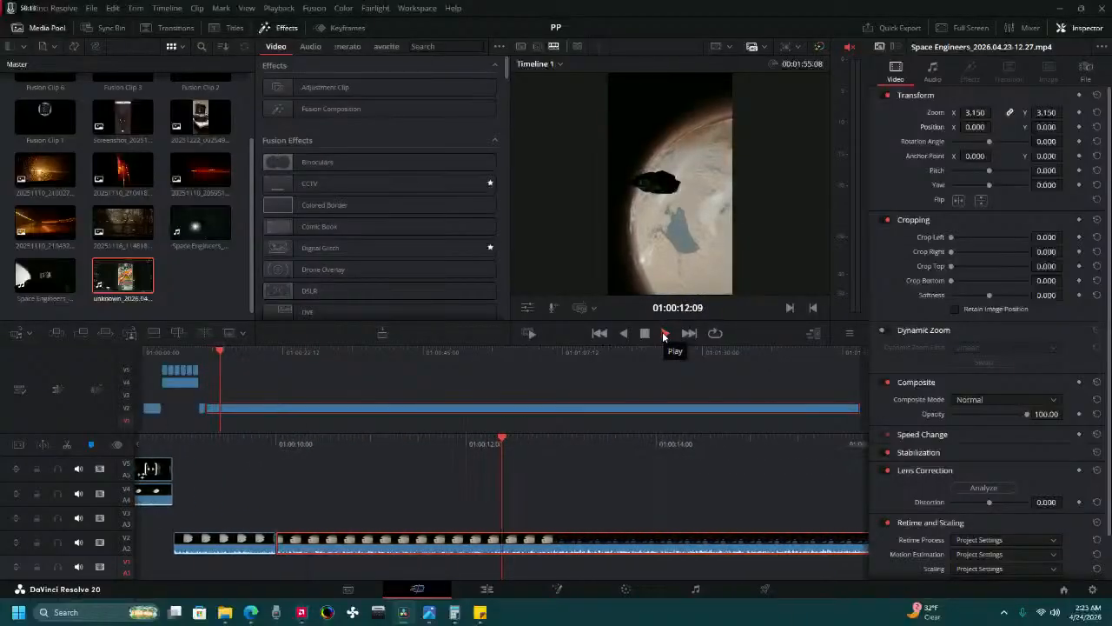
pyautogui.moveTo(383, 456); pyautogui.dragTo(706, 514)
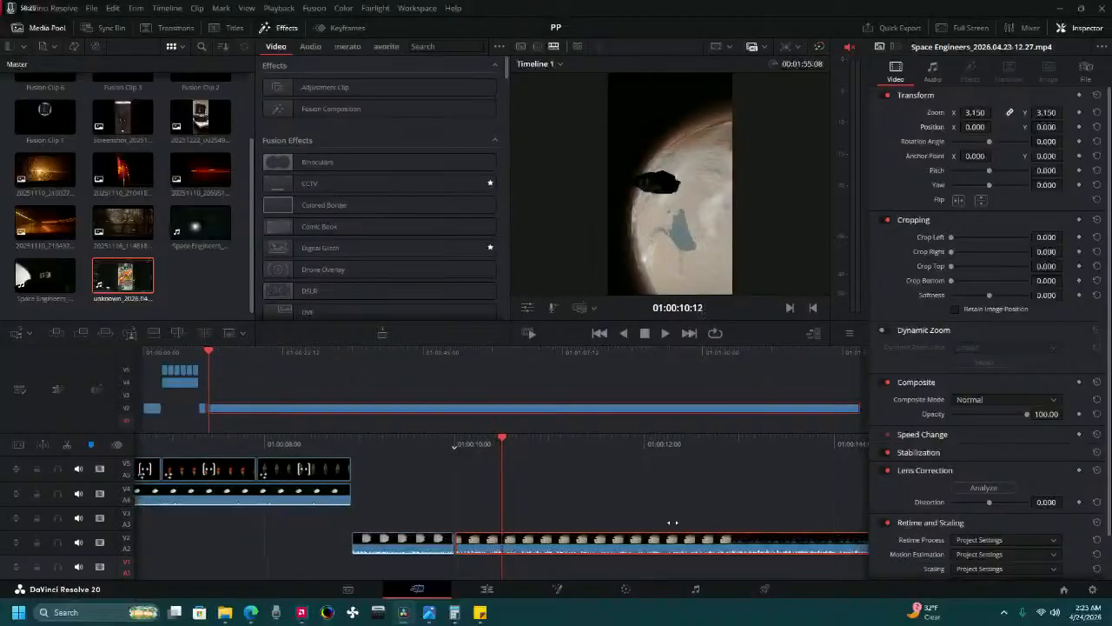
pyautogui.moveTo(692, 523); pyautogui.dragTo(626, 533)
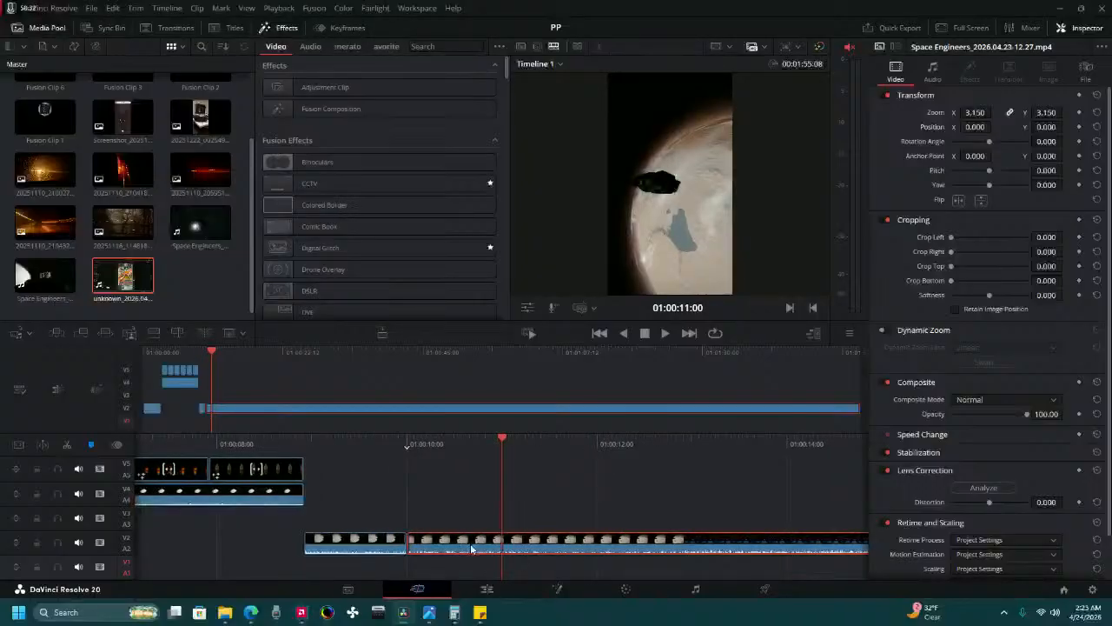
pyautogui.click(67, 447)
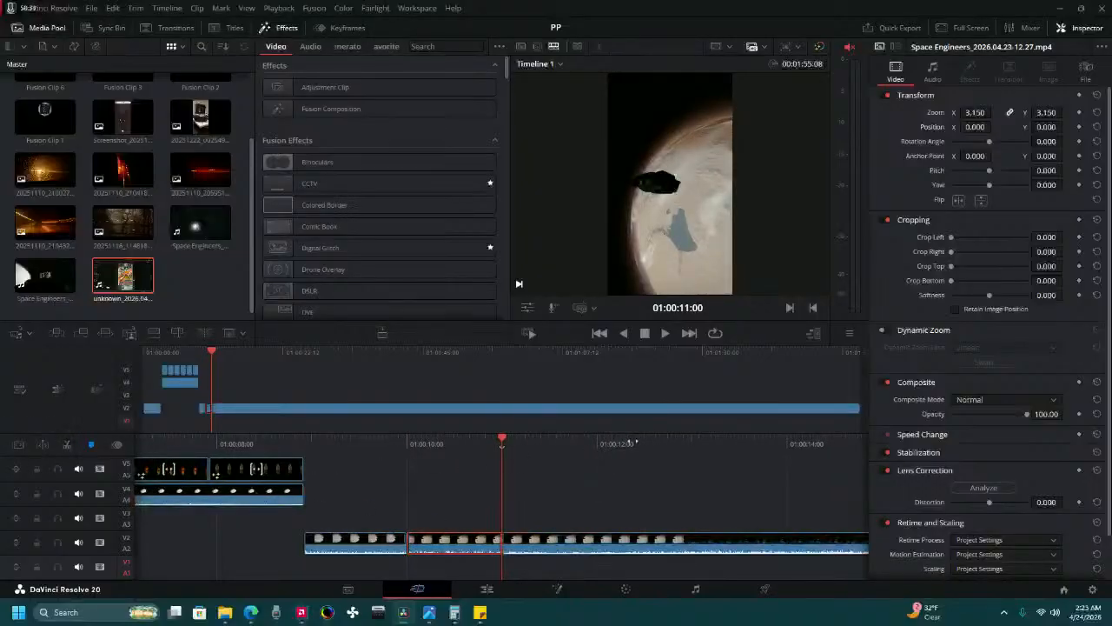
# Scrub through the long gameplay clip on Video 2 from 01:00:11:00 to about 01:00:39:14 to find the next shot.
pyautogui.moveTo(696, 442); pyautogui.dragTo(383, 424)
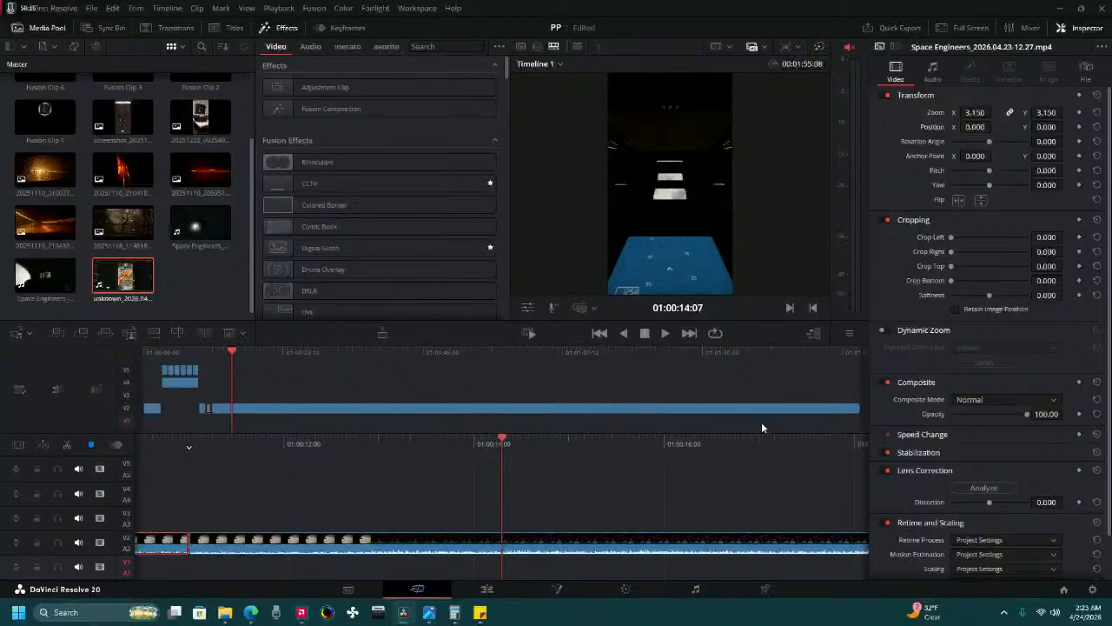
pyautogui.moveTo(761, 427); pyautogui.dragTo(417, 484)
pyautogui.moveTo(817, 445); pyautogui.dragTo(556, 469)
pyautogui.moveTo(781, 449); pyautogui.dragTo(368, 480)
pyautogui.moveTo(787, 450); pyautogui.dragTo(534, 462)
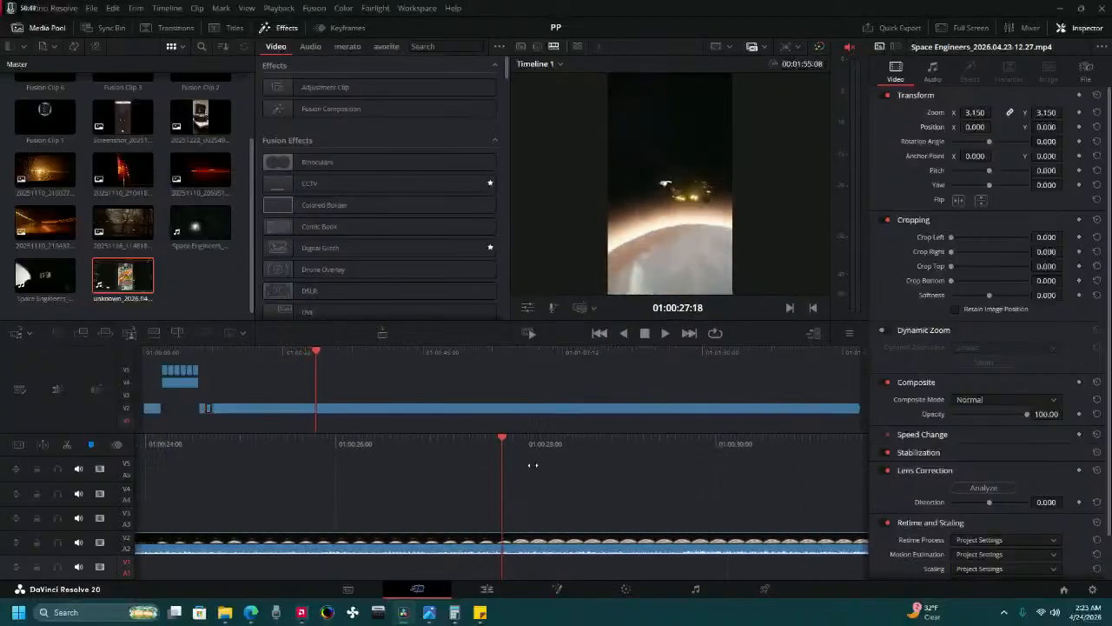
pyautogui.moveTo(667, 448); pyautogui.dragTo(420, 459)
pyautogui.moveTo(774, 449); pyautogui.dragTo(550, 489)
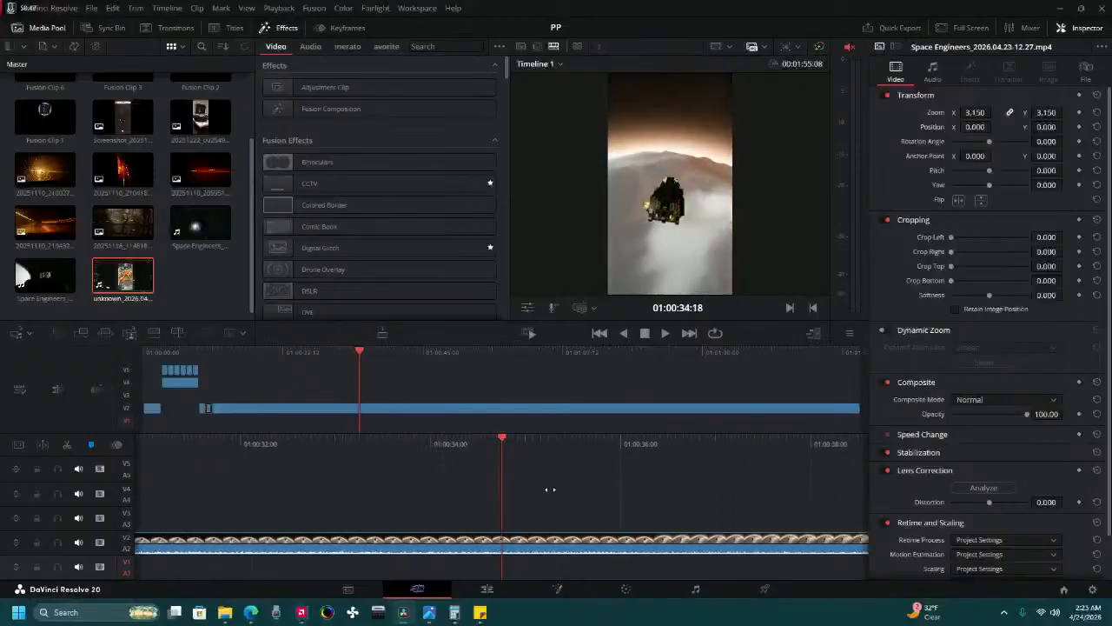
pyautogui.moveTo(827, 443); pyautogui.dragTo(490, 500)
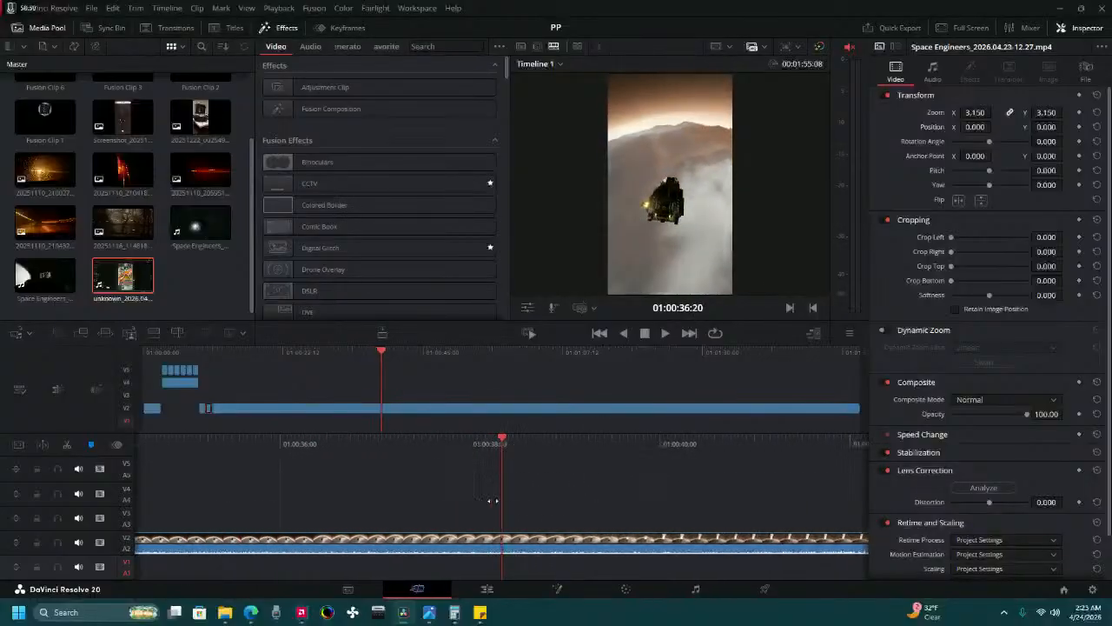
pyautogui.moveTo(773, 466); pyautogui.dragTo(685, 474)
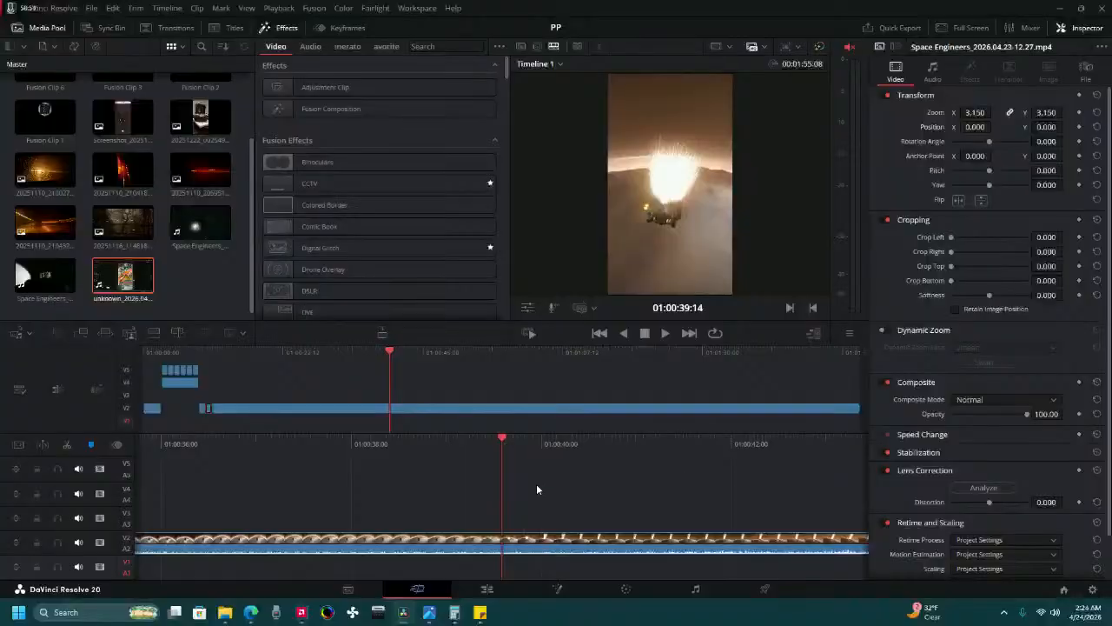
# Split the long gameplay clip on Video 2 at 01:00:34:00.
pyautogui.moveTo(564, 452); pyautogui.dragTo(729, 449)
pyautogui.moveTo(549, 453); pyautogui.dragTo(692, 449)
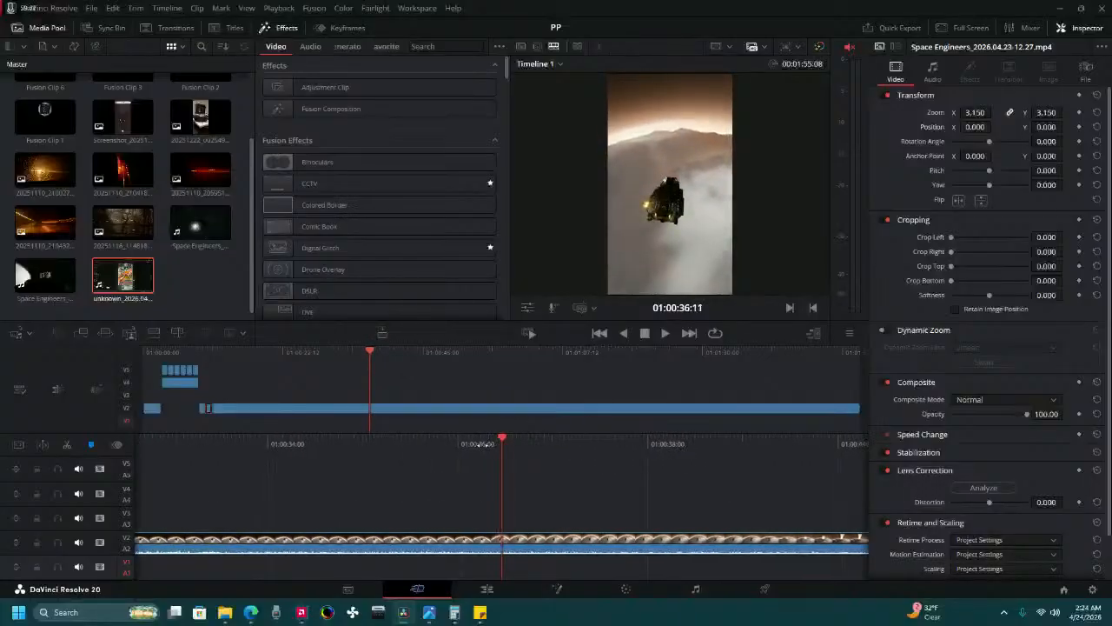
pyautogui.moveTo(477, 446); pyautogui.dragTo(704, 435)
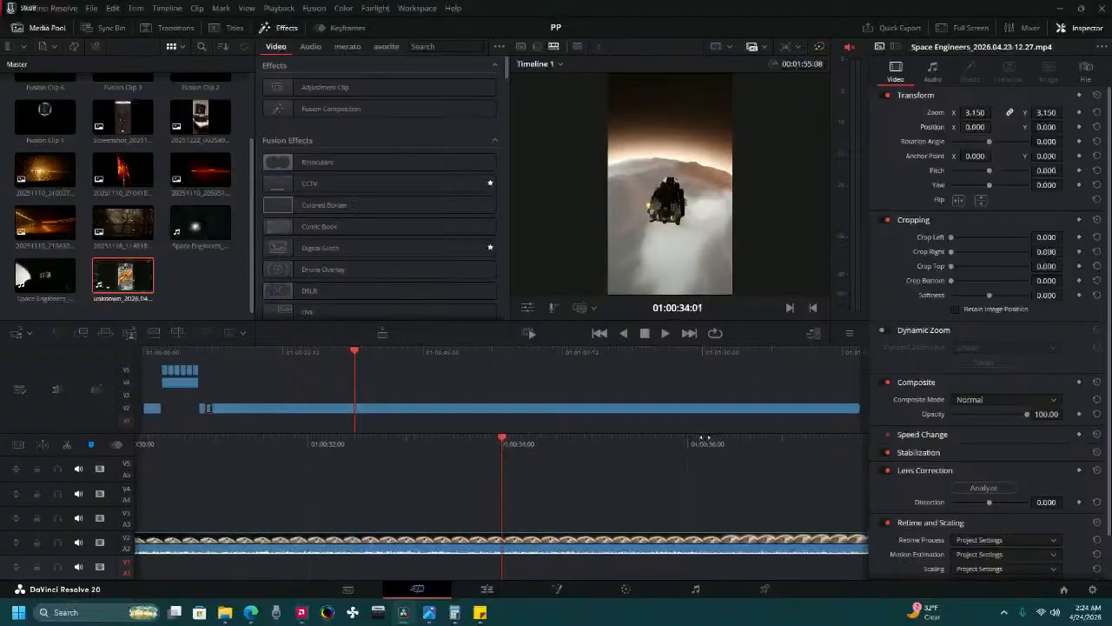
pyautogui.moveTo(704, 438); pyautogui.dragTo(708, 436)
pyautogui.click(419, 541)
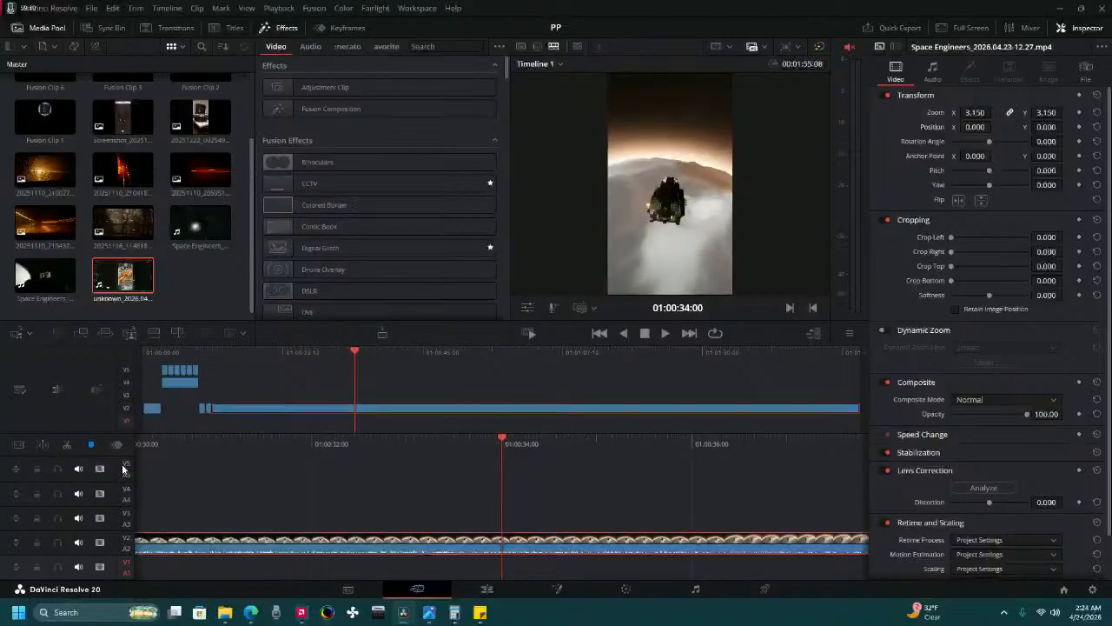
pyautogui.click(73, 445)
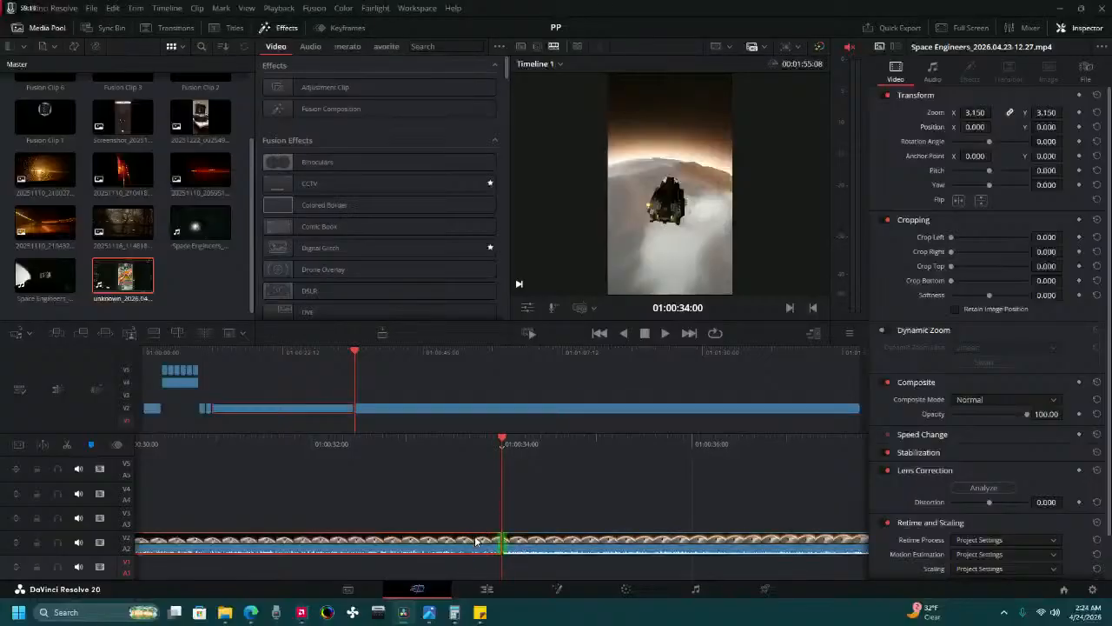
# Delete the Video 2 gameplay section from 01:00:11:00 to 01:00:34:00 and move the remaining clip back to close the gap.
pyautogui.press('BackSpace')
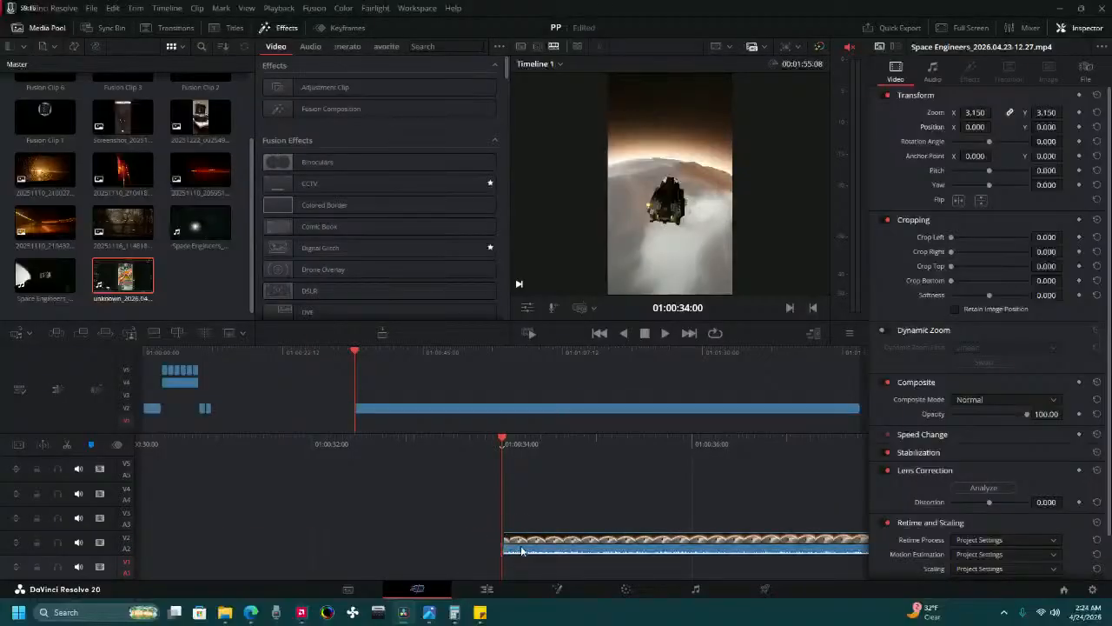
pyautogui.moveTo(509, 538); pyautogui.dragTo(185, 573)
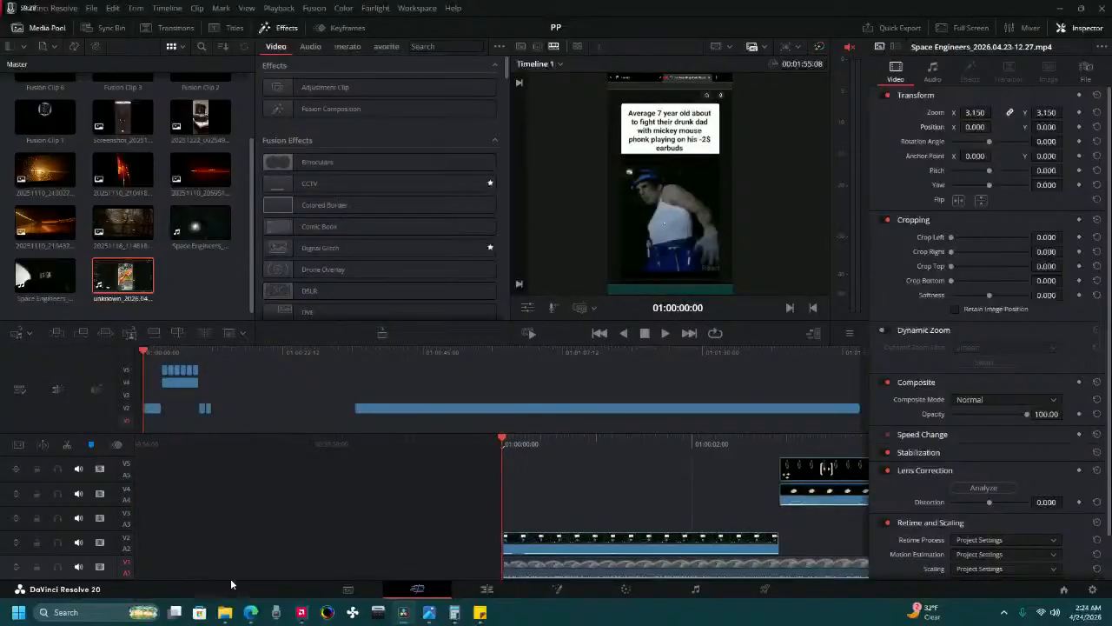
pyautogui.moveTo(347, 587); pyautogui.dragTo(306, 545)
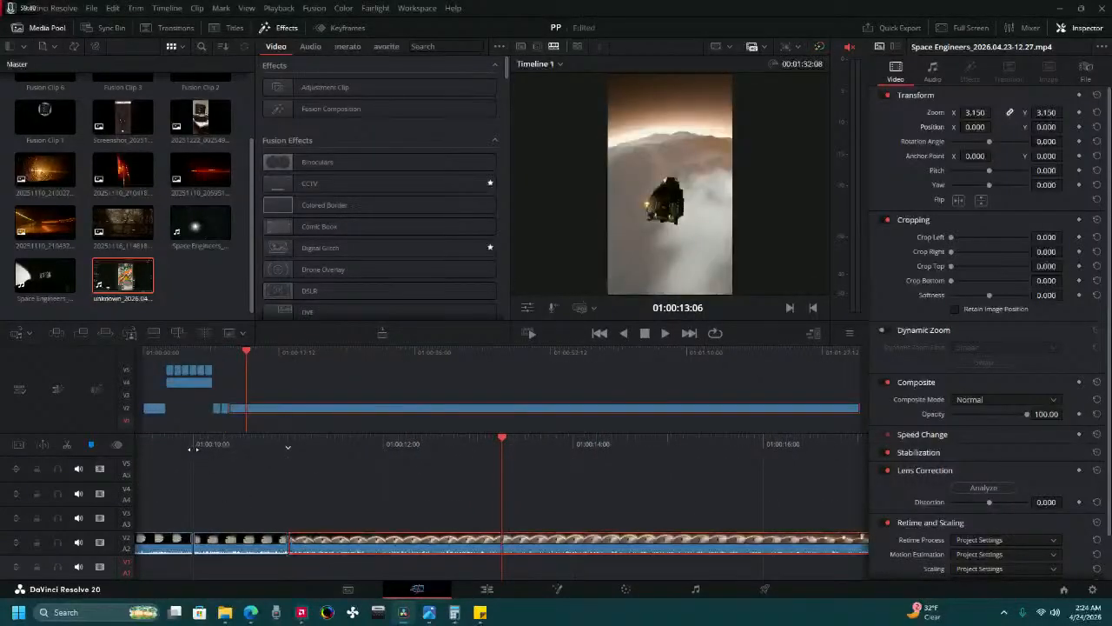
# Move the three gameplay pieces to Video 1 directly behind the opening screen recording, and lower the screen recording onto Video 1.
pyautogui.moveTo(194, 448); pyautogui.dragTo(559, 483)
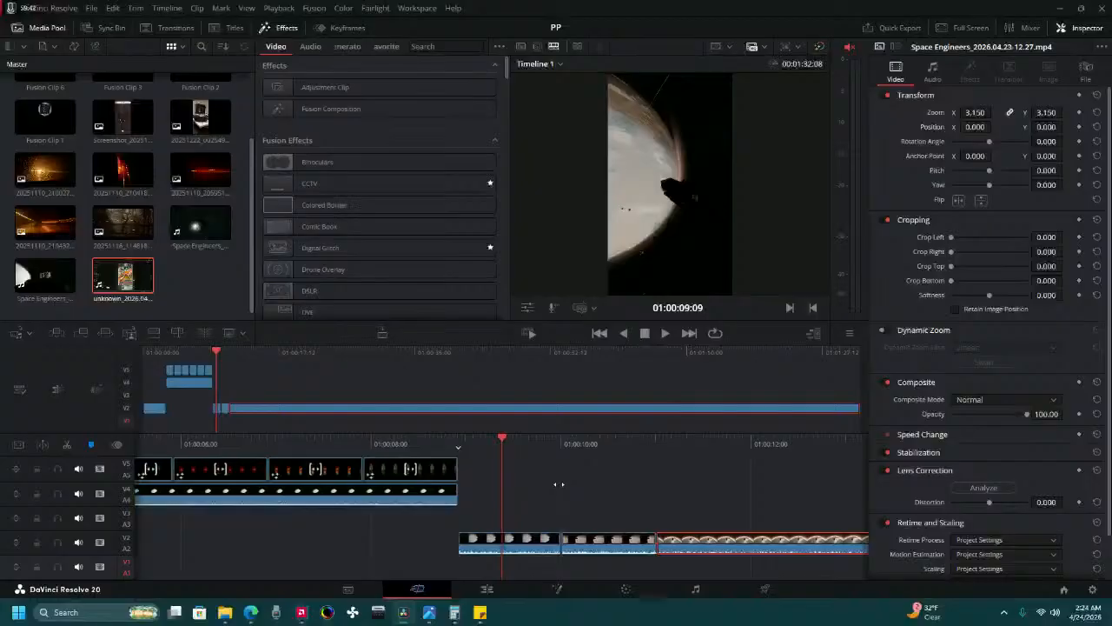
pyautogui.click(482, 549)
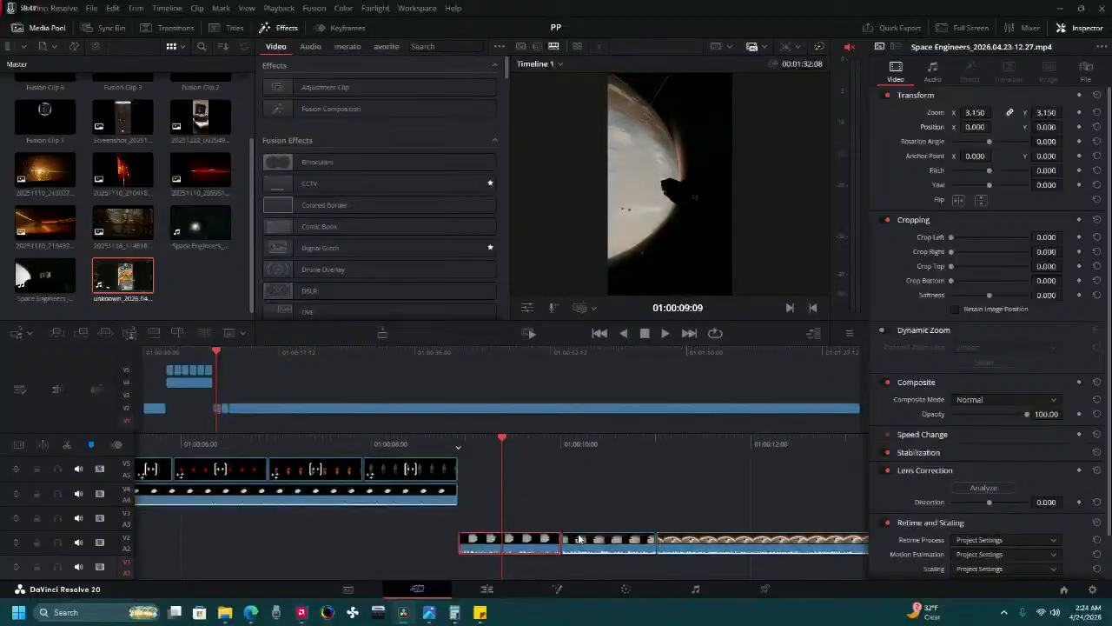
pyautogui.keyDown('ctrl'); pyautogui.click(690, 539); pyautogui.keyUp('ctrl')
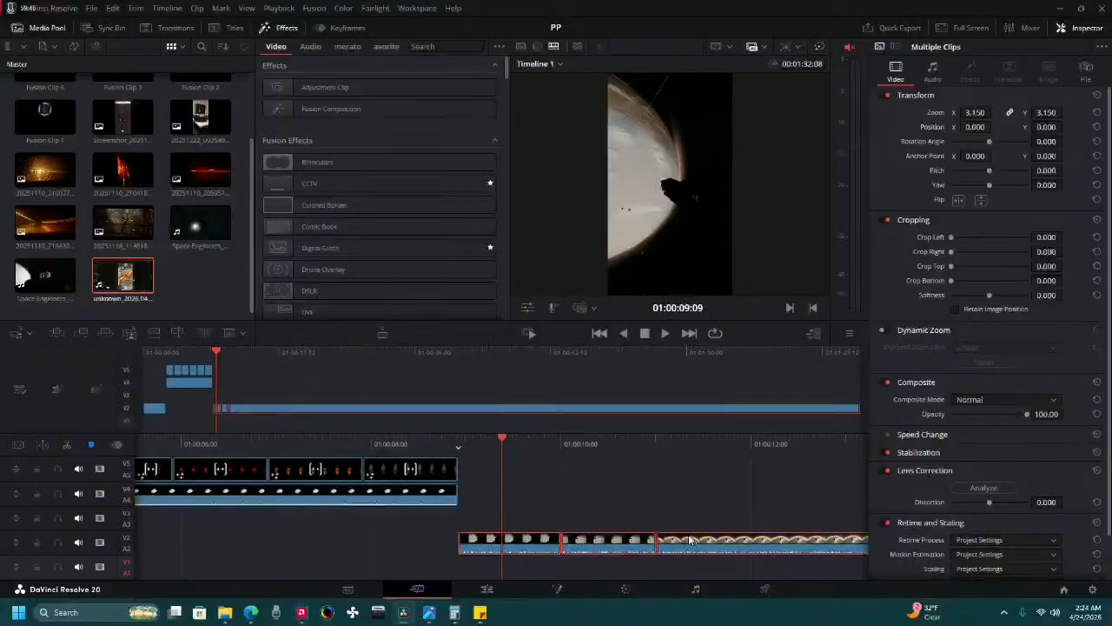
pyautogui.moveTo(474, 546); pyautogui.dragTo(794, 563)
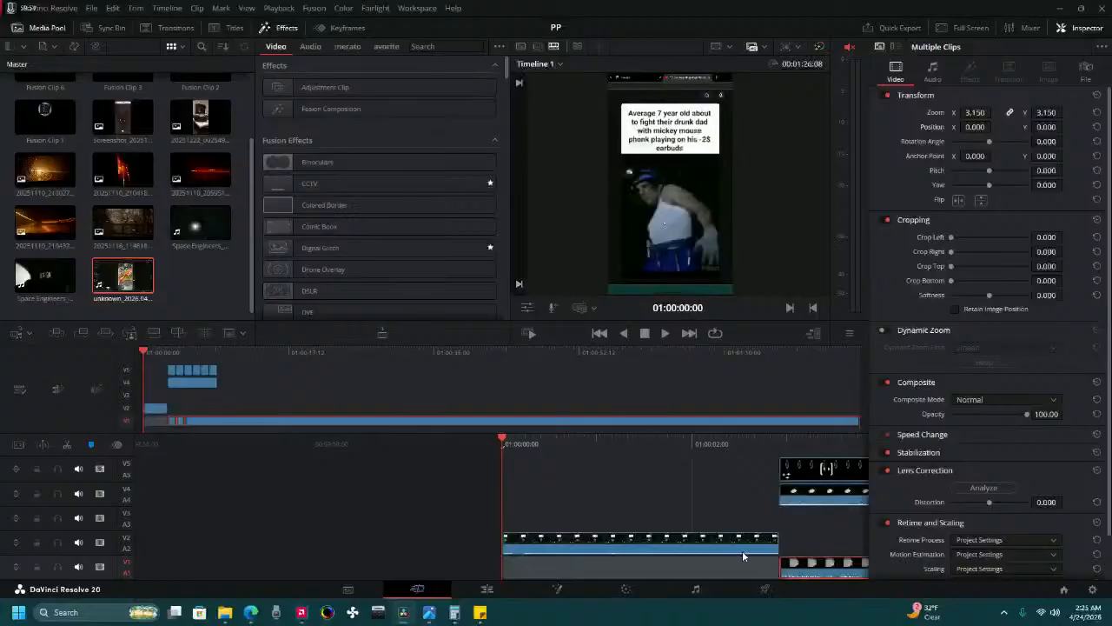
pyautogui.click(574, 547)
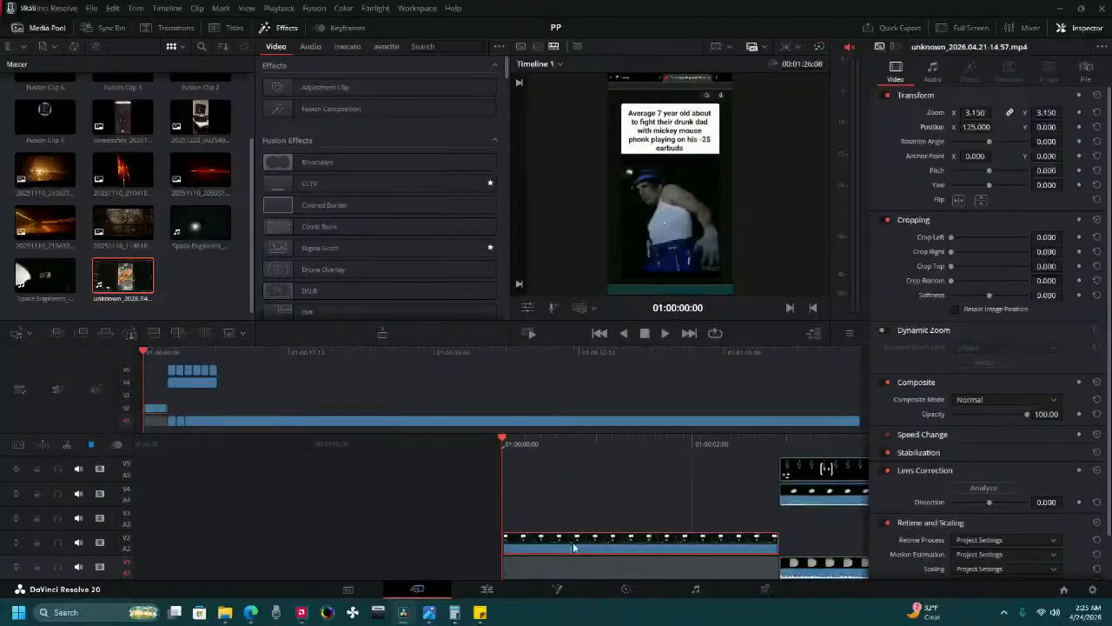
pyautogui.moveTo(573, 546); pyautogui.dragTo(570, 573)
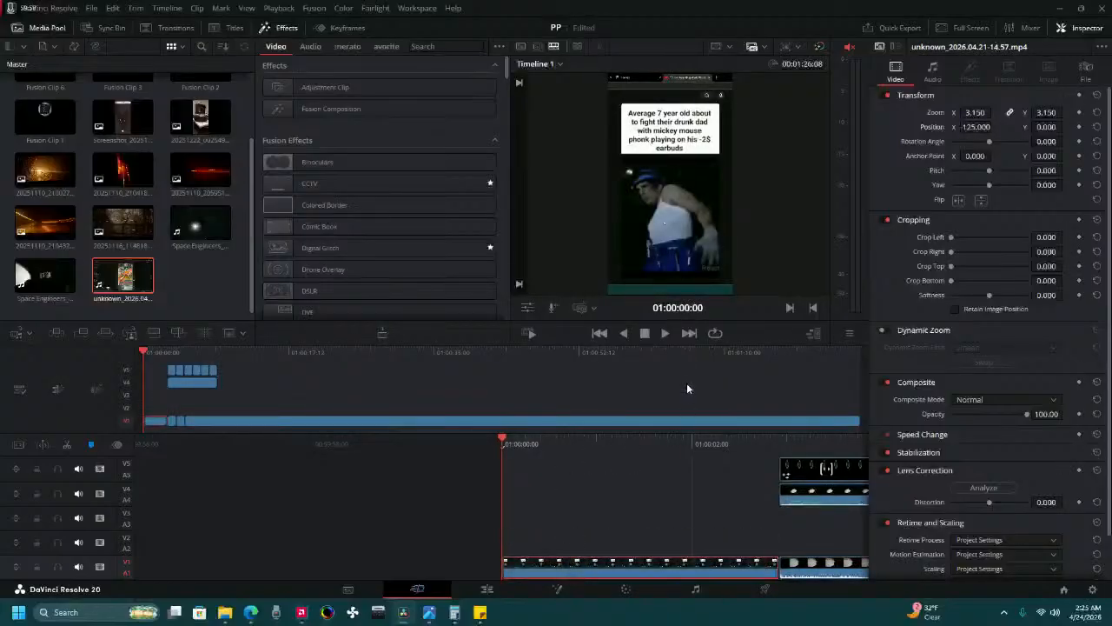
# Lower the six Fusion clips and the gameplay clip beneath them by two tracks, onto Video 3 and Video 2.
pyautogui.click(664, 339)
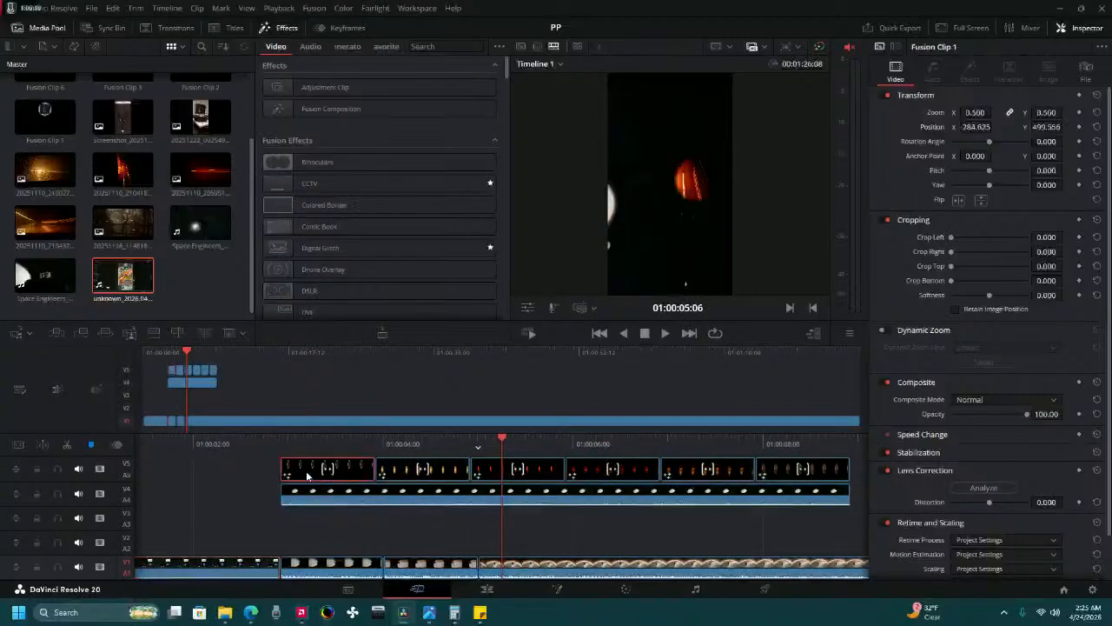
pyautogui.click(805, 499)
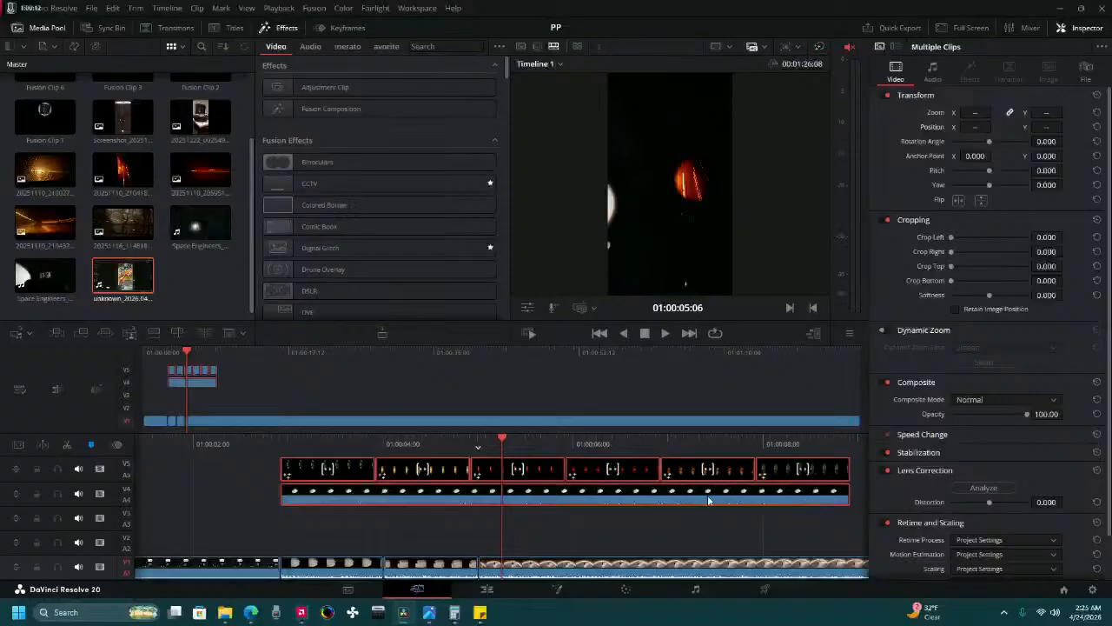
pyautogui.moveTo(298, 476); pyautogui.dragTo(292, 526)
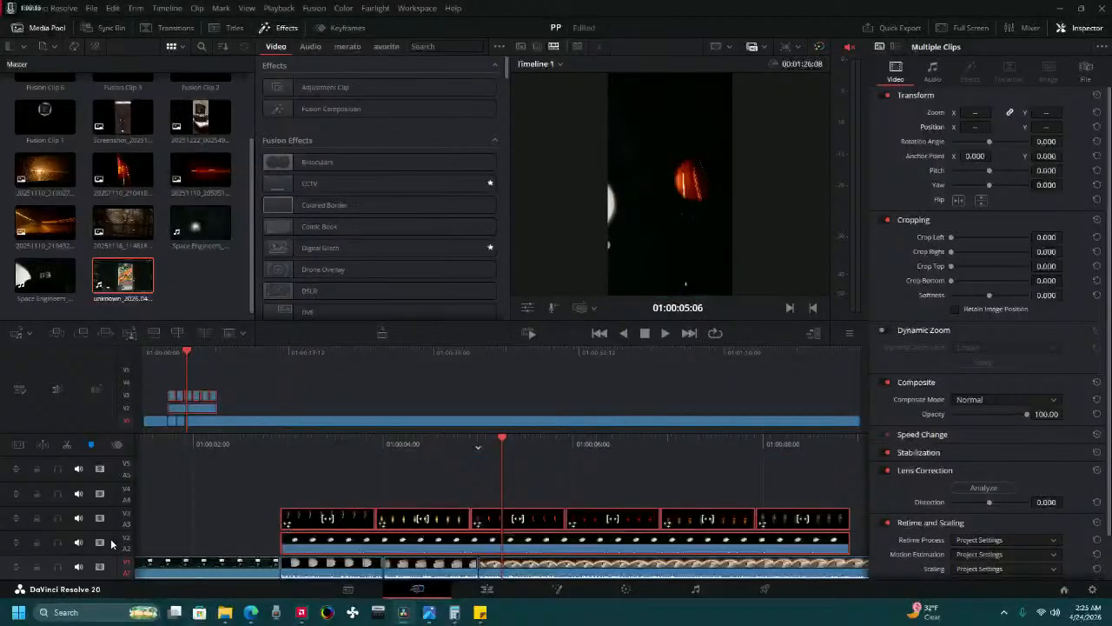
# Disable the picture and mute the audio of tracks 2 and 3, and return to the timeline start.
pyautogui.click(99, 542)
pyautogui.click(100, 520)
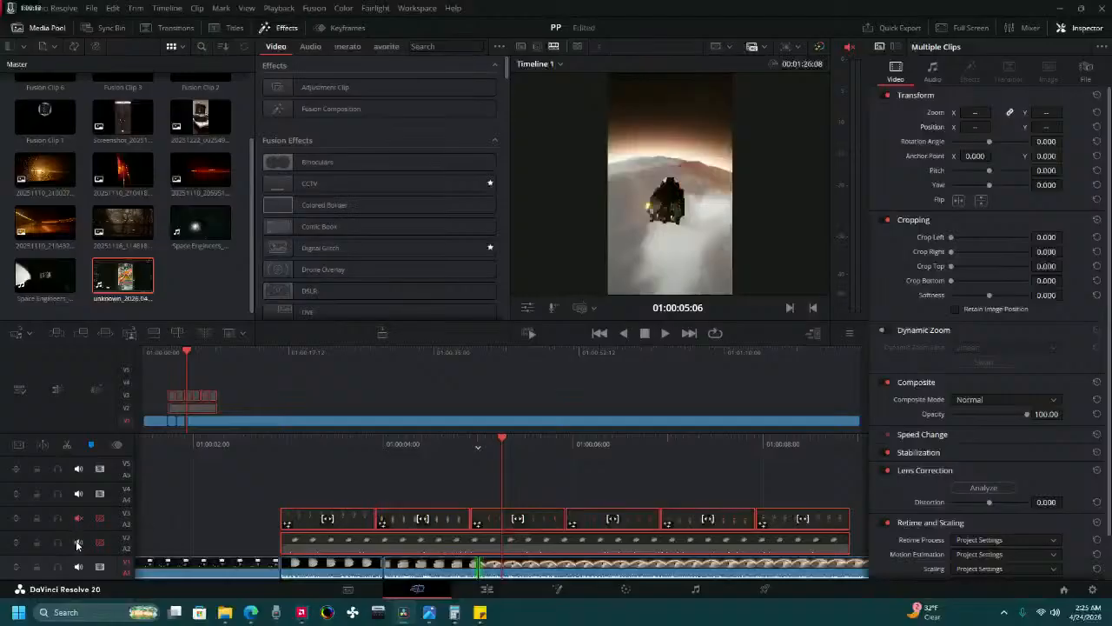
pyautogui.click(77, 543)
pyautogui.press('Home')
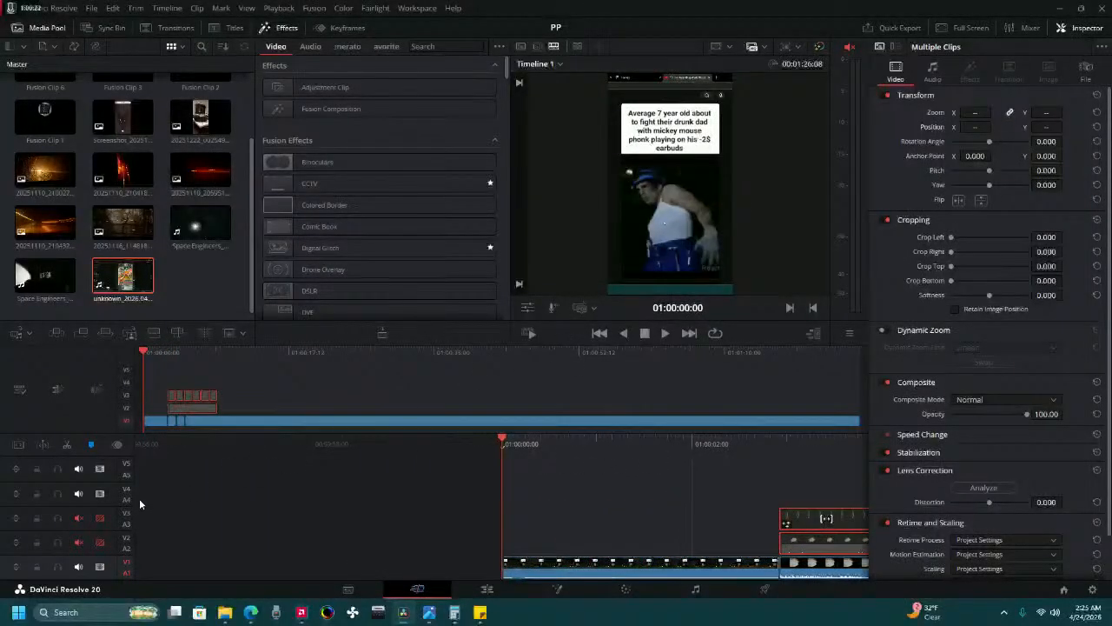
# Delete the empty tracks 5 and 4.
pyautogui.click(129, 463)
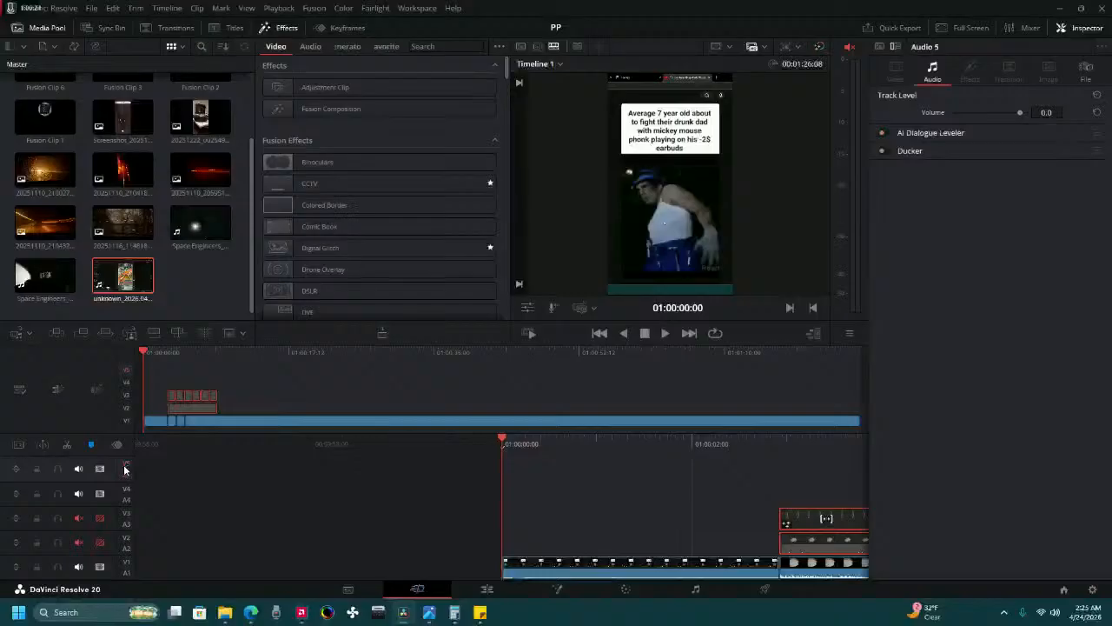
pyautogui.rightClick(123, 464)
pyautogui.click(176, 495)
pyautogui.rightClick(127, 454)
pyautogui.click(126, 453)
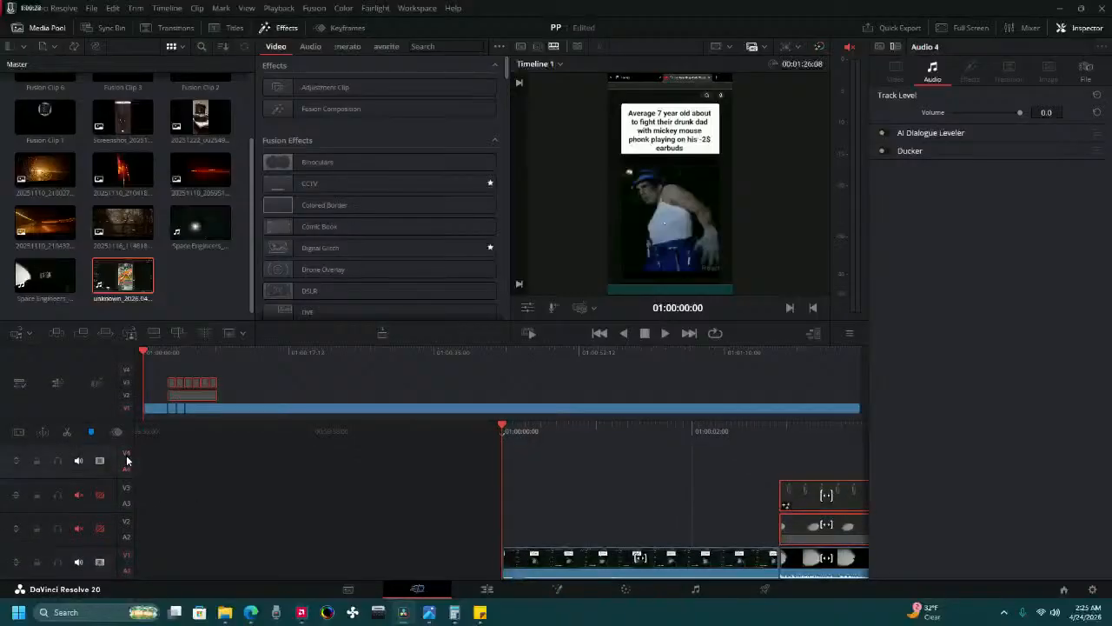
pyautogui.rightClick(126, 453)
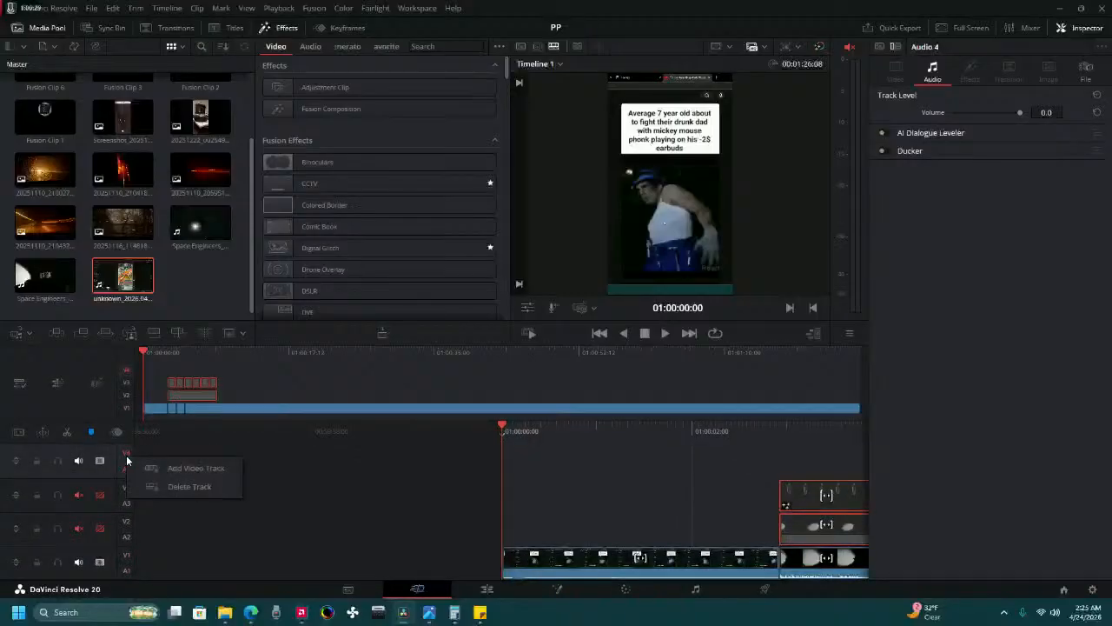
pyautogui.click(173, 486)
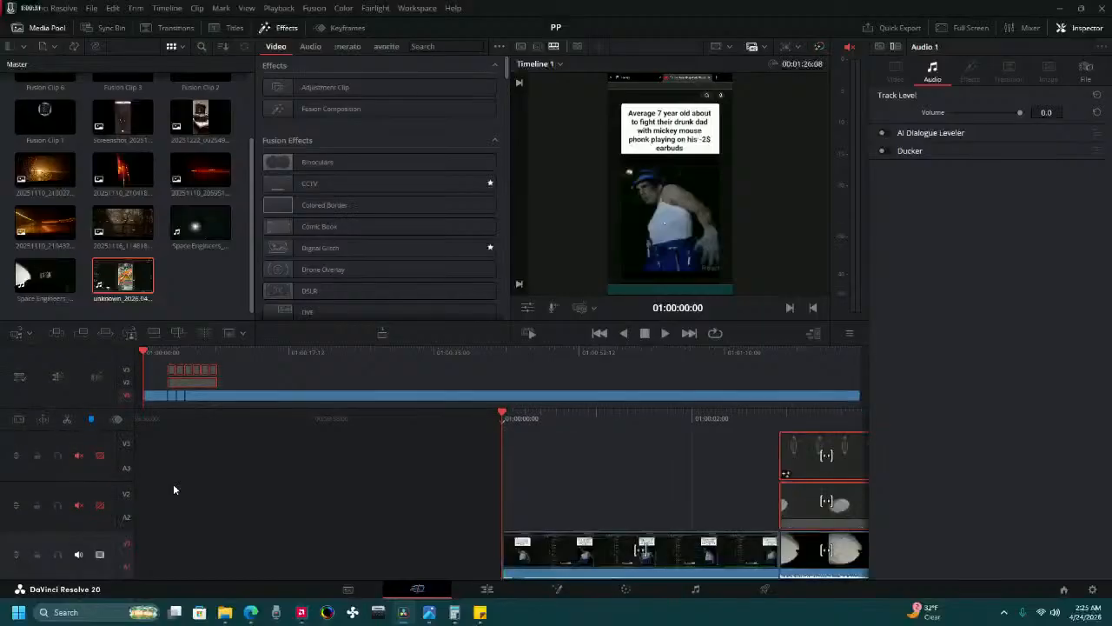
# Review the edit from the start and split the long gameplay clip on Video 1 at 01:00:12:22.
pyautogui.click(669, 335)
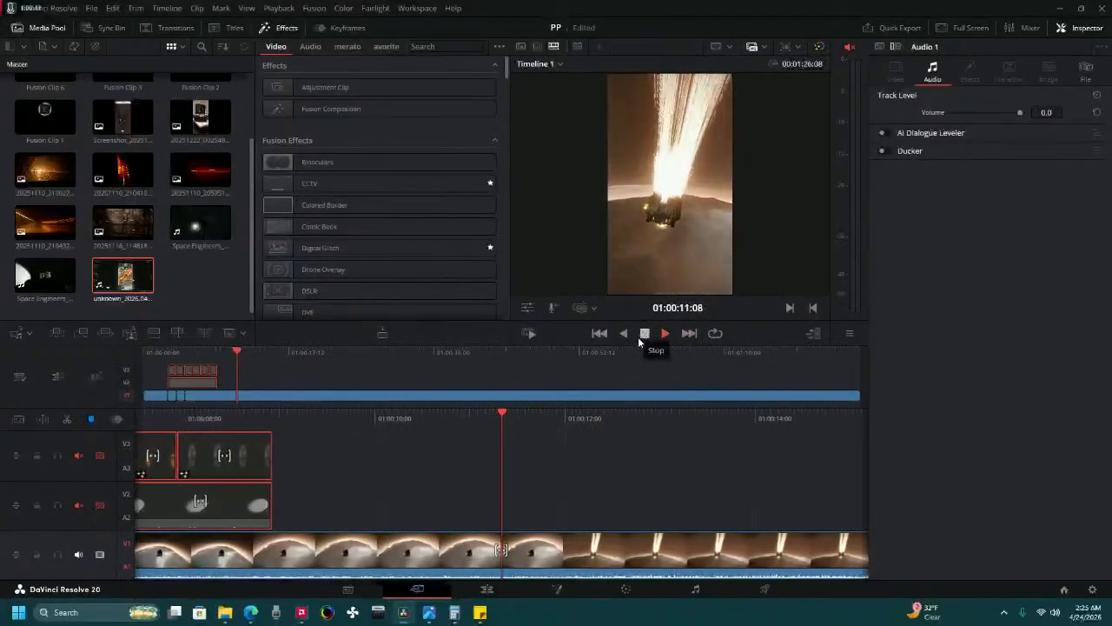
pyautogui.click(643, 333)
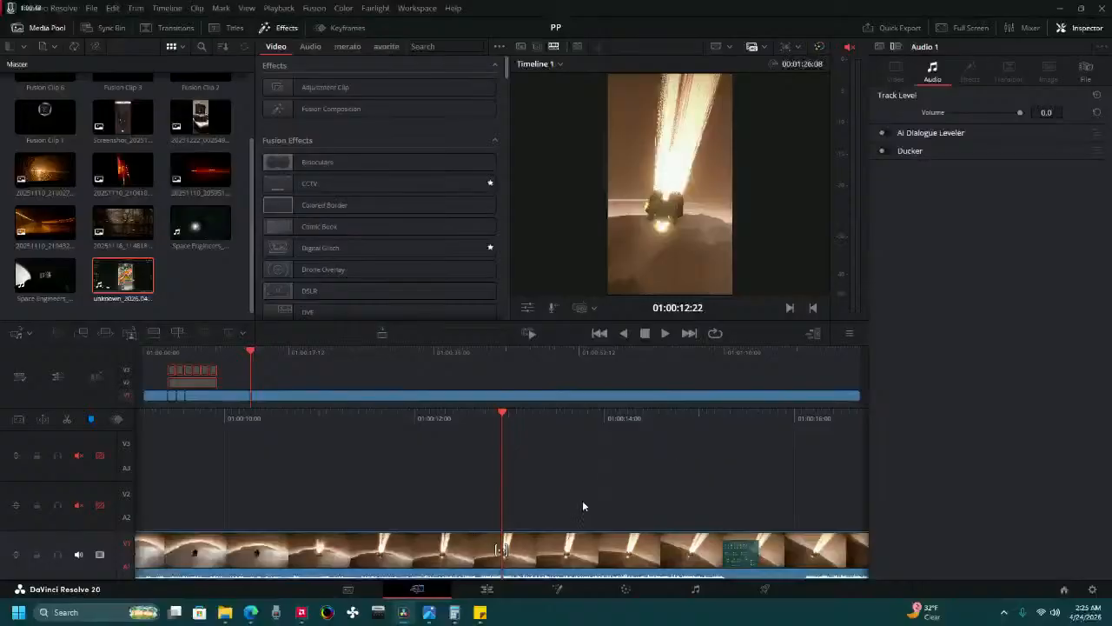
pyautogui.click(67, 419)
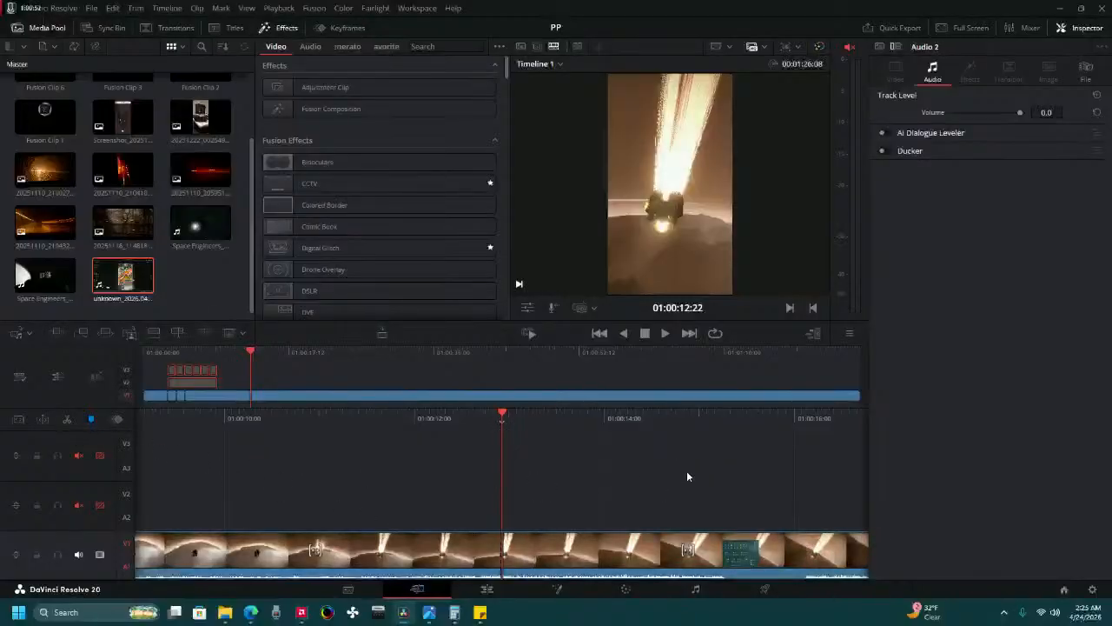
# Split the long gameplay clip on Video 1 at 01:00:16:23 and delete the section between 01:00:12:22 and this cut.
pyautogui.press('space')
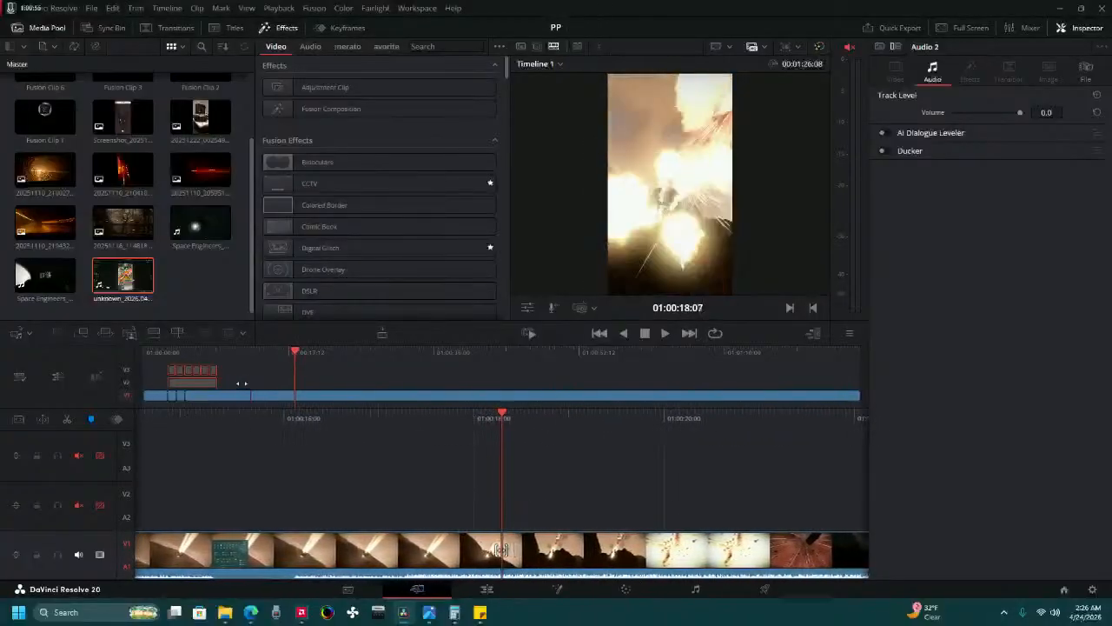
pyautogui.moveTo(523, 418); pyautogui.dragTo(519, 497)
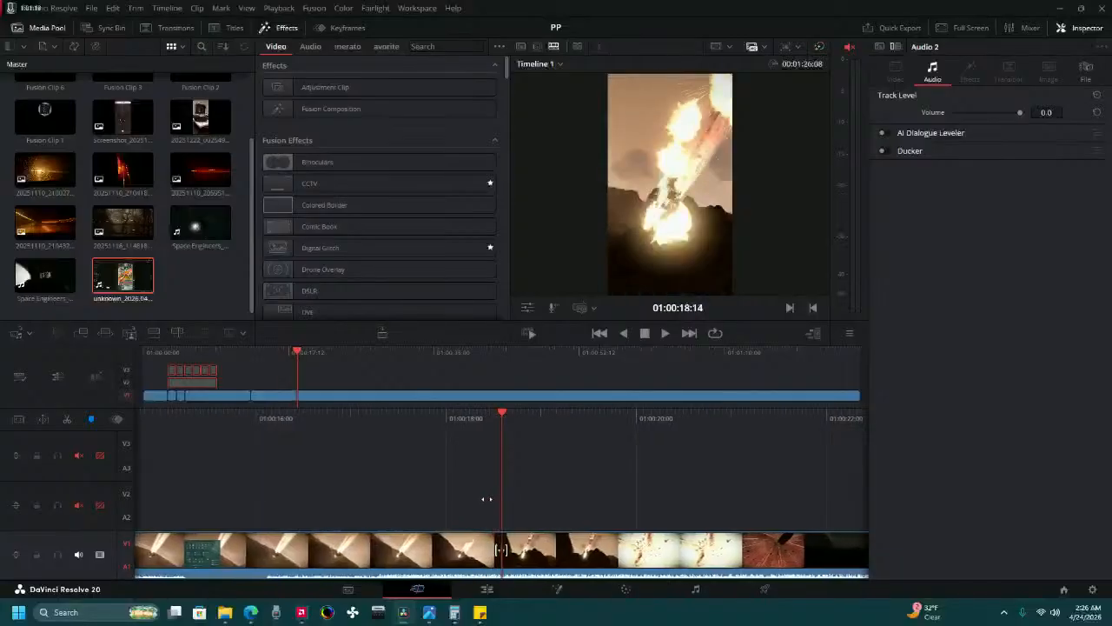
pyautogui.moveTo(395, 494); pyautogui.dragTo(638, 487)
pyautogui.click(338, 542)
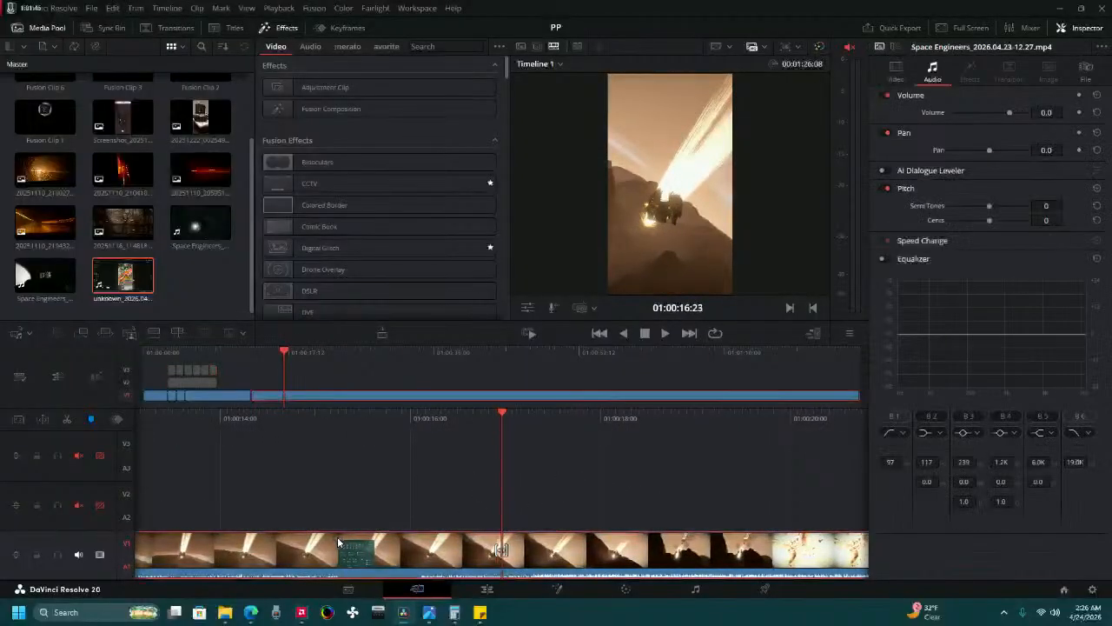
pyautogui.click(71, 421)
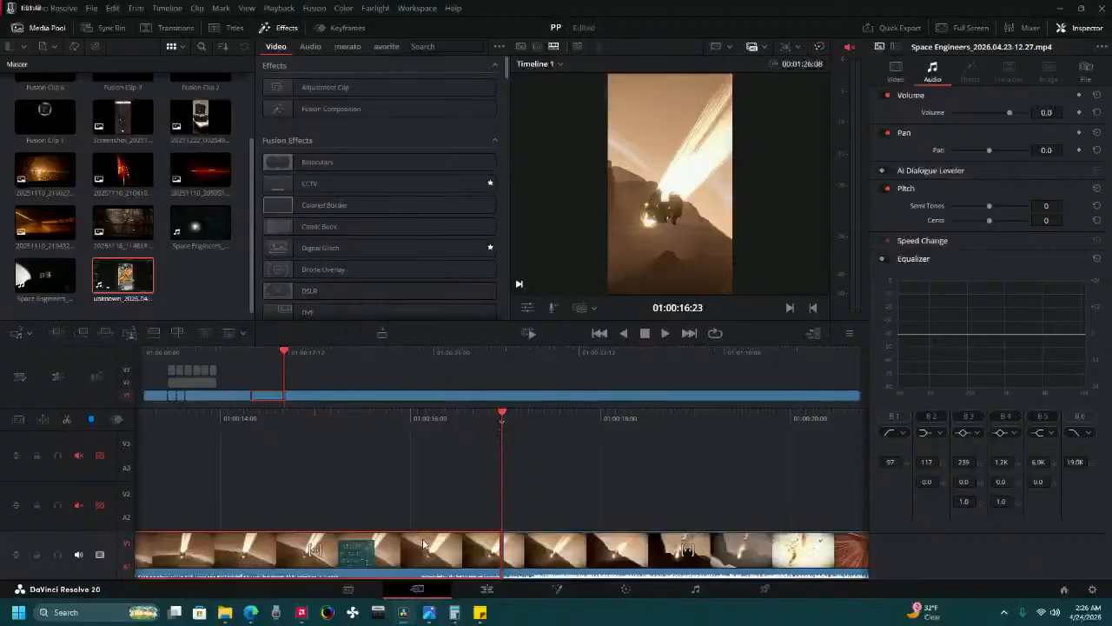
pyautogui.press('Delete')
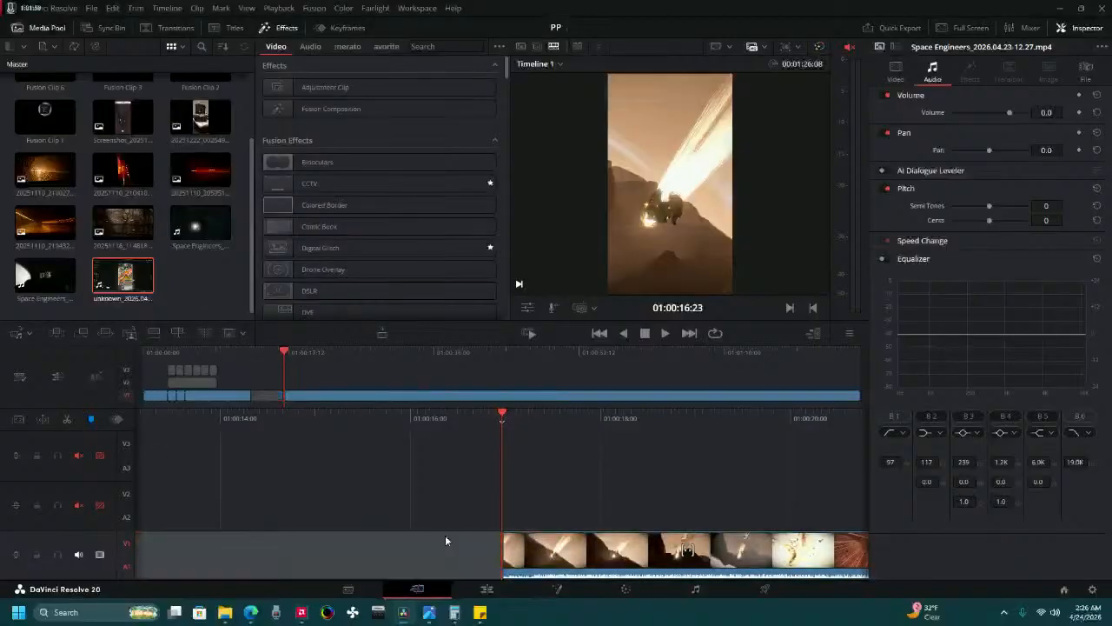
# Review Video 1 from about 01:00:11:16 and split the gameplay clip at 01:00:16:08, at the end of the bright debris shot.
pyautogui.moveTo(400, 429); pyautogui.dragTo(521, 424)
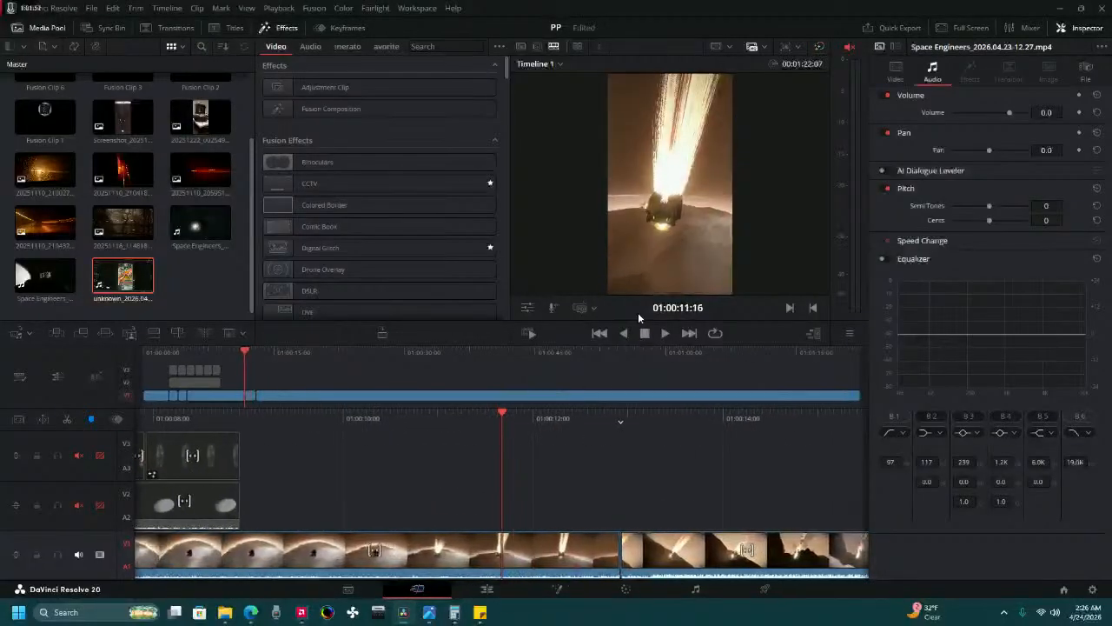
pyautogui.click(666, 334)
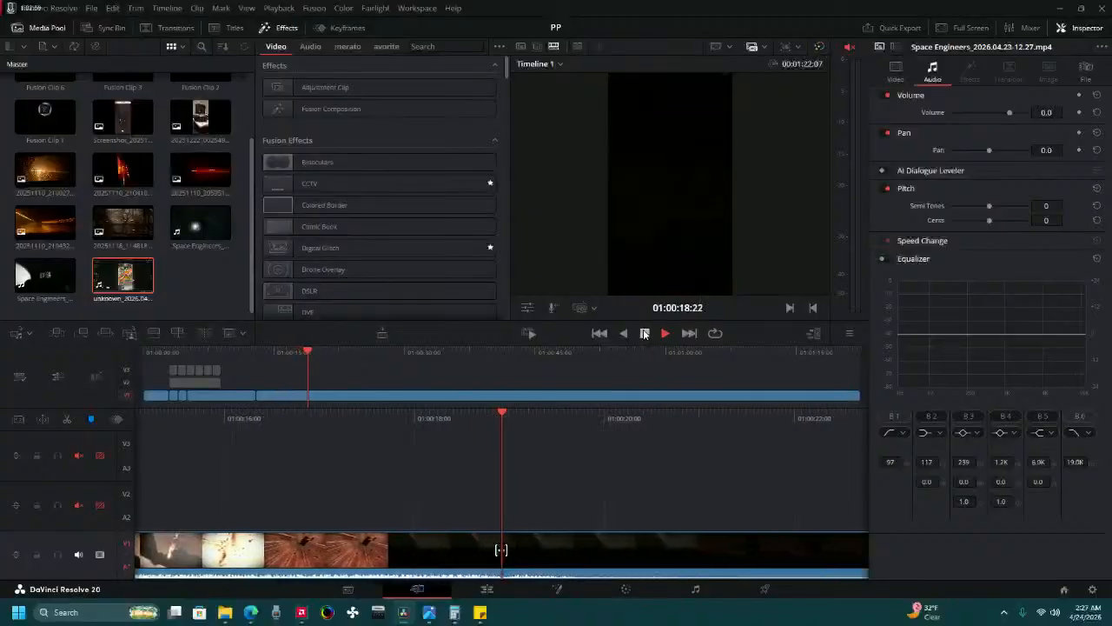
pyautogui.click(645, 335)
pyautogui.press('j')
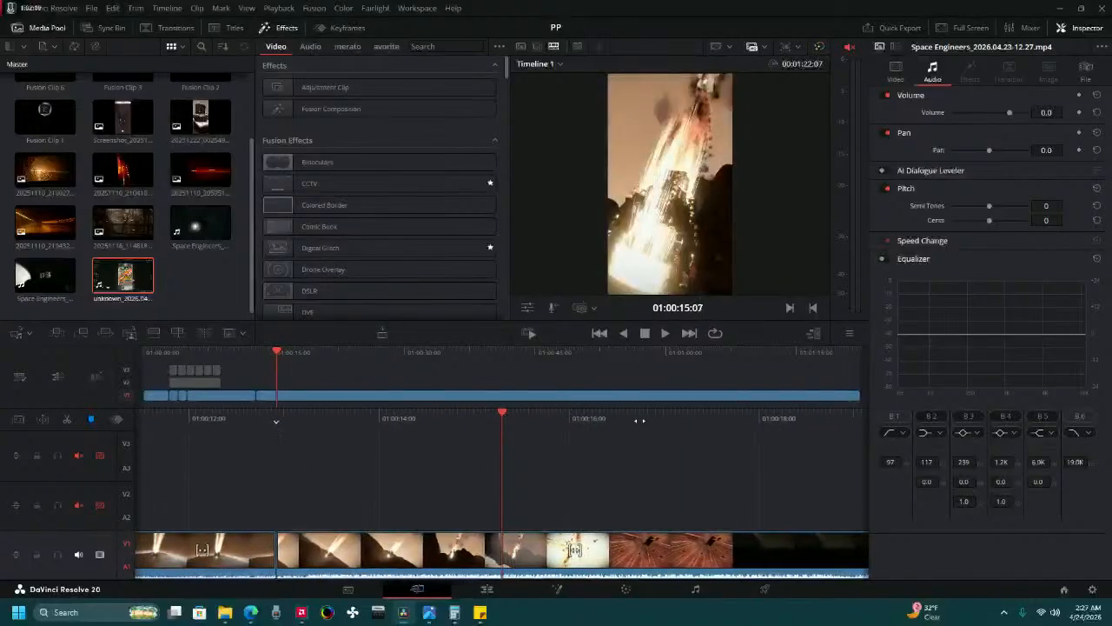
pyautogui.moveTo(676, 417); pyautogui.dragTo(641, 418)
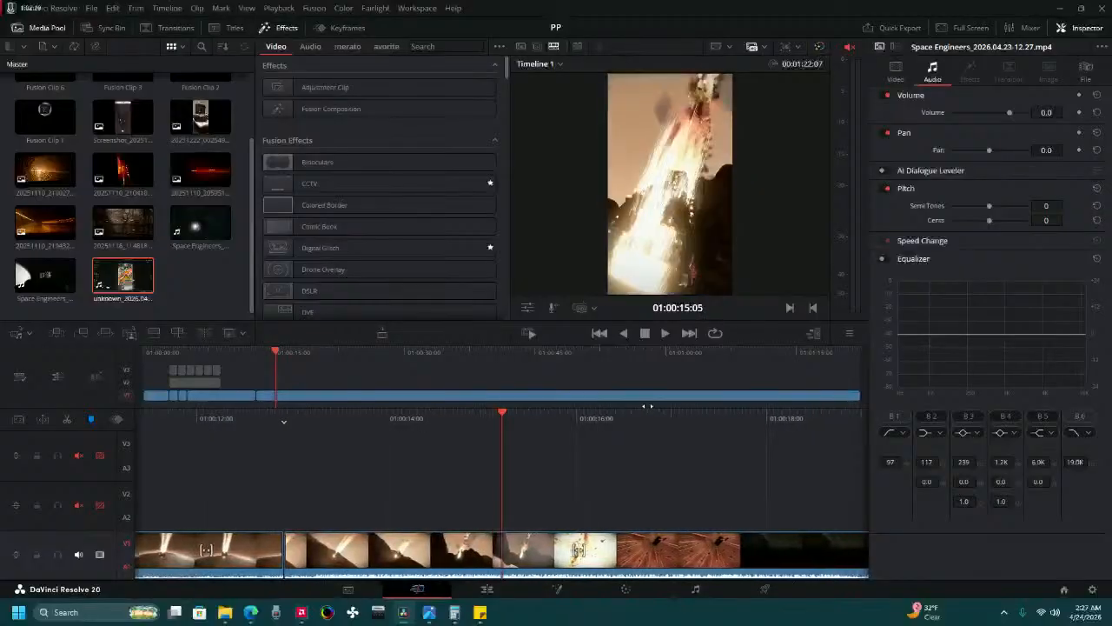
pyautogui.moveTo(638, 405); pyautogui.dragTo(618, 405)
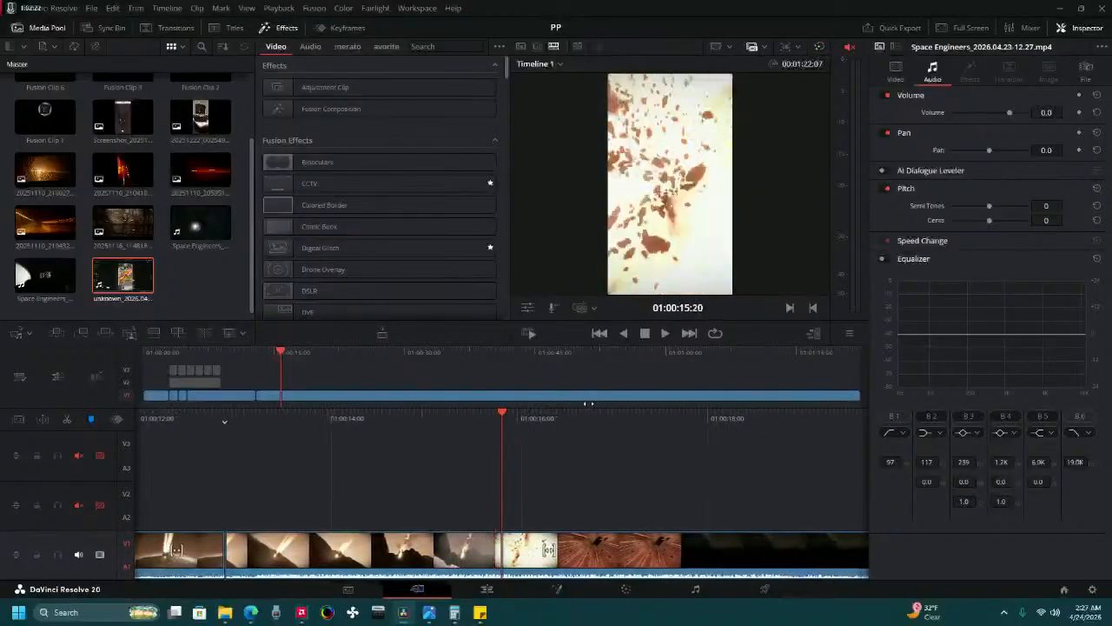
pyautogui.moveTo(526, 399); pyautogui.dragTo(574, 393)
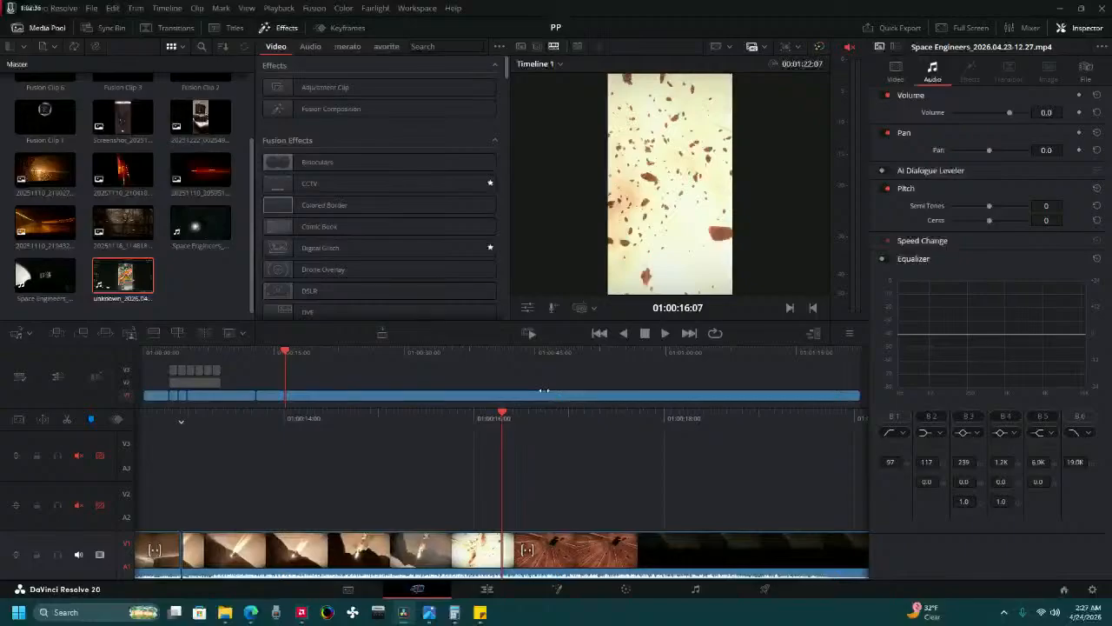
pyautogui.moveTo(543, 392); pyautogui.dragTo(541, 392)
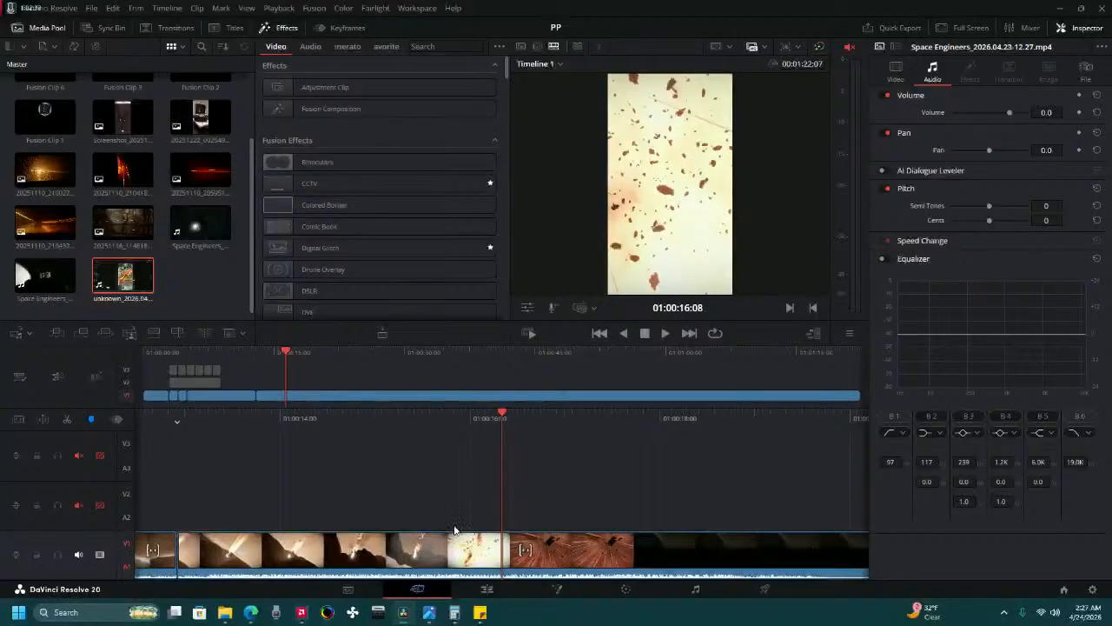
pyautogui.click(434, 551)
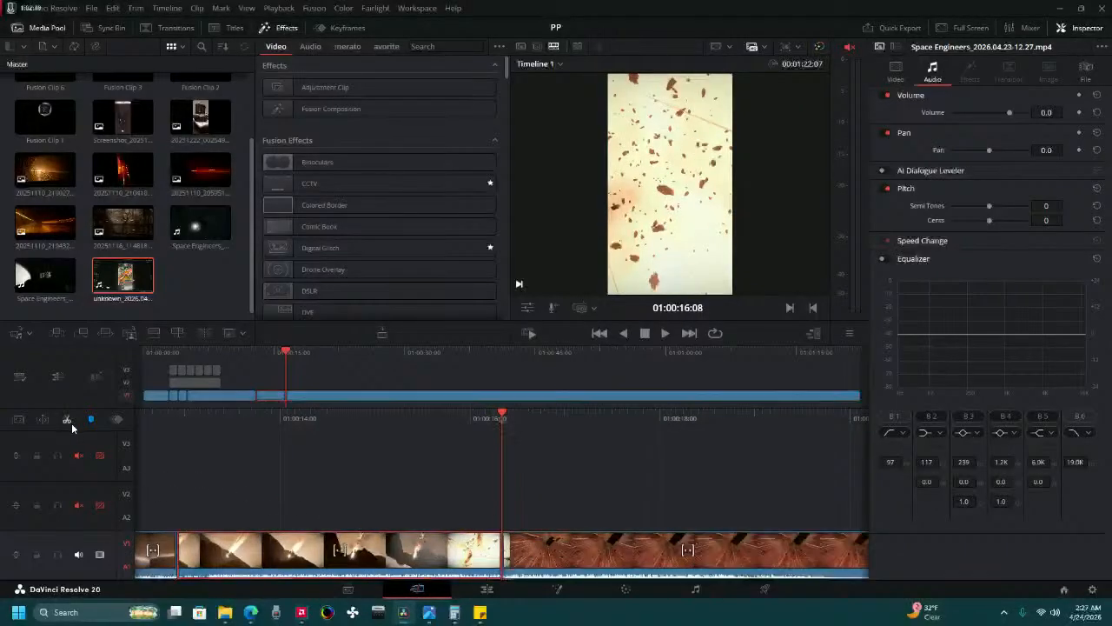
# Split the remaining gameplay on Video 1 at 01:00:53:18 and delete the section between 01:00:16:08 and this cut.
pyautogui.moveTo(741, 427); pyautogui.dragTo(250, 373)
pyautogui.moveTo(795, 426); pyautogui.dragTo(99, 379)
pyautogui.moveTo(793, 420); pyautogui.dragTo(477, 396)
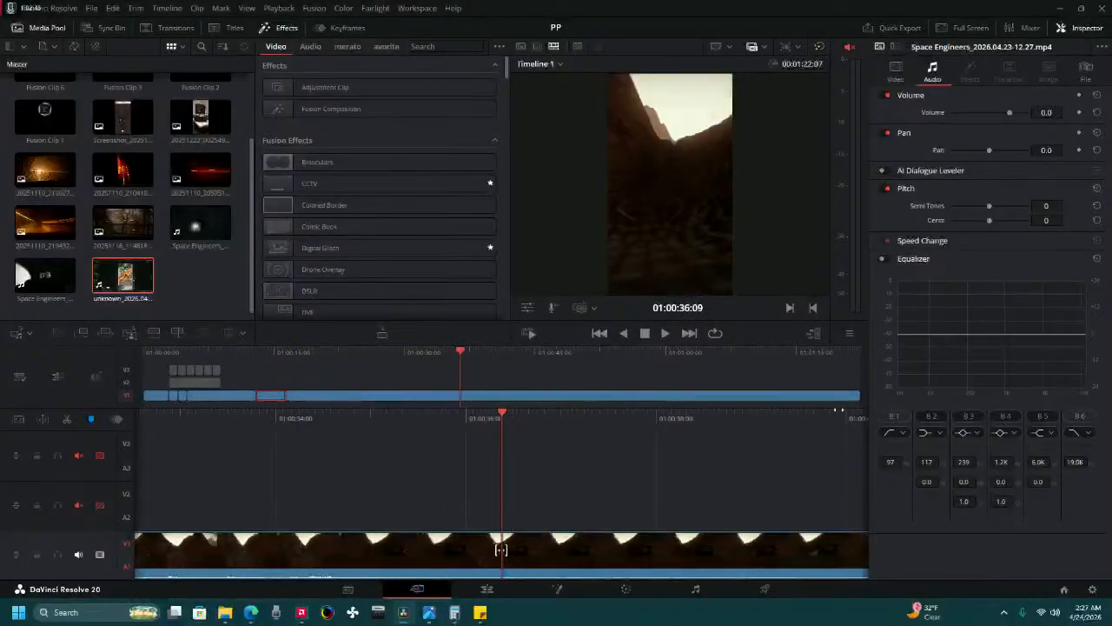
pyautogui.moveTo(837, 412); pyautogui.dragTo(165, 412)
pyautogui.moveTo(759, 423); pyautogui.dragTo(143, 397)
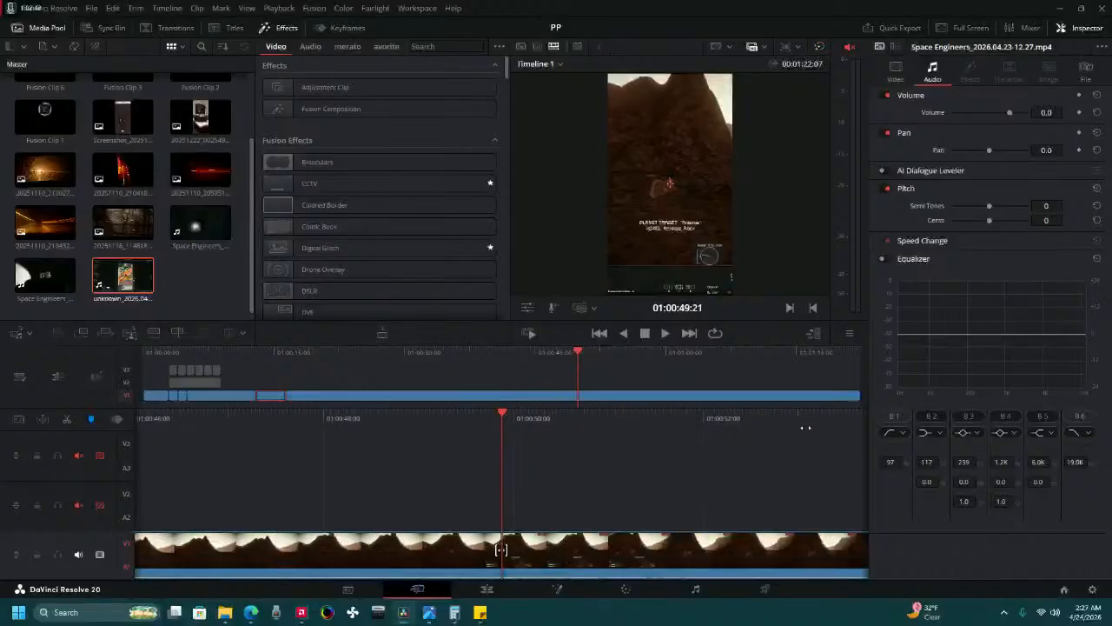
pyautogui.moveTo(835, 423); pyautogui.dragTo(245, 404)
pyautogui.moveTo(800, 410); pyautogui.dragTo(158, 423)
pyautogui.moveTo(850, 418); pyautogui.dragTo(130, 411)
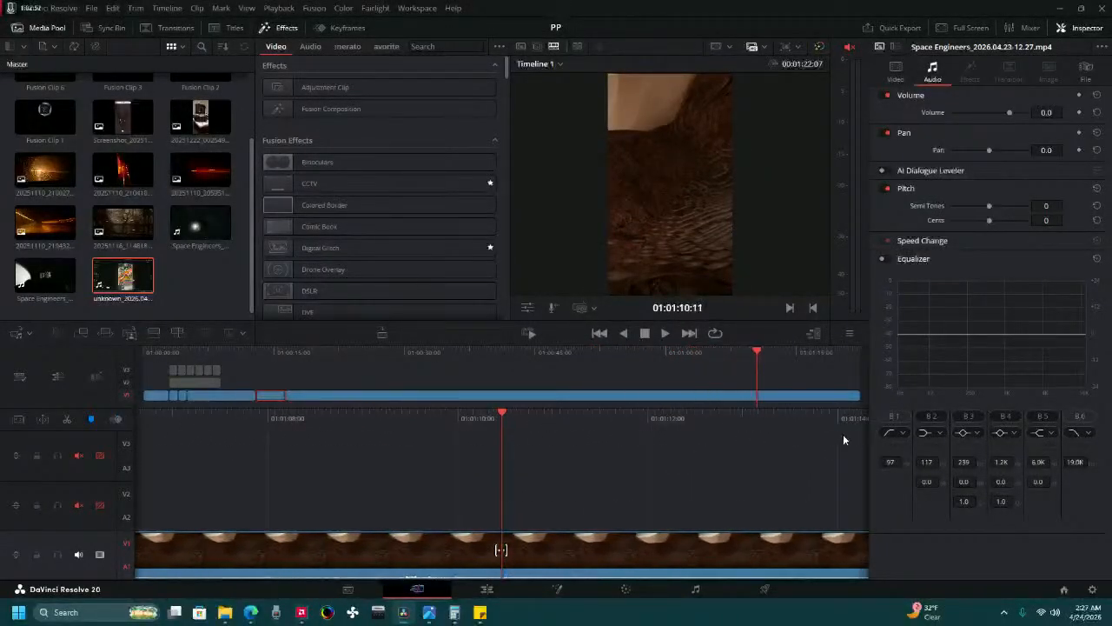
pyautogui.moveTo(844, 423); pyautogui.dragTo(10, 437)
pyautogui.moveTo(746, 423); pyautogui.dragTo(1034, 462)
pyautogui.moveTo(397, 426); pyautogui.dragTo(847, 444)
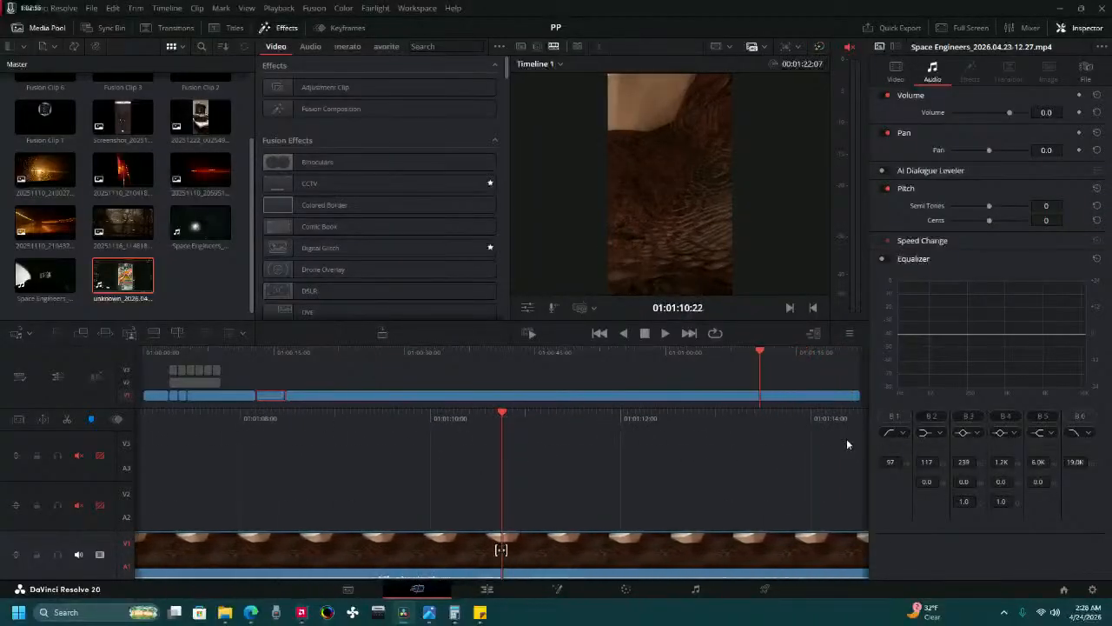
pyautogui.moveTo(354, 418); pyautogui.dragTo(436, 418)
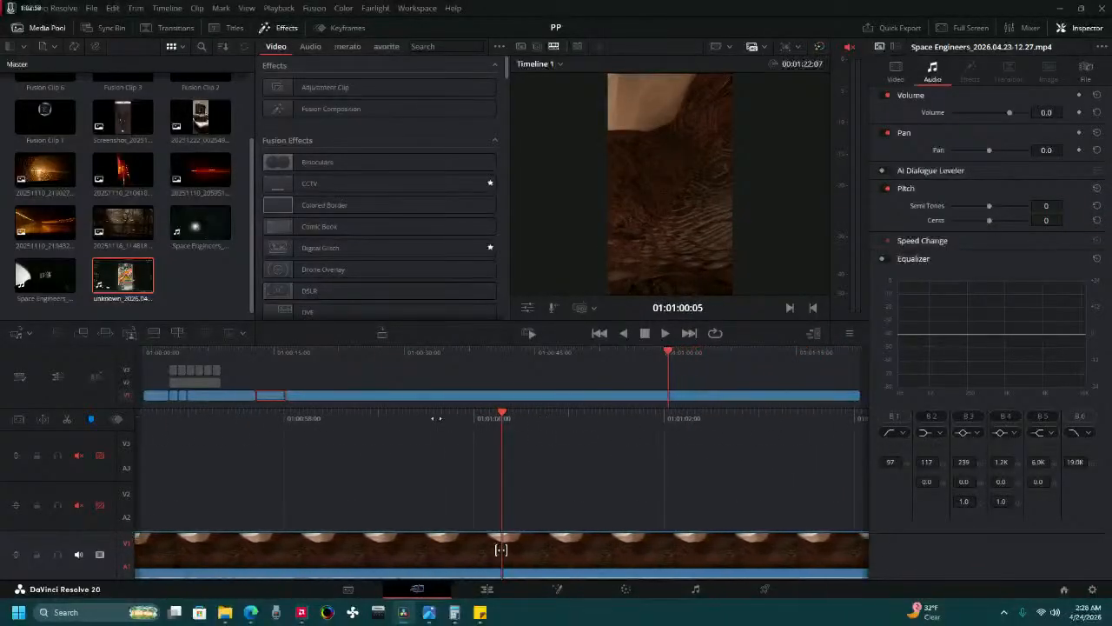
pyautogui.moveTo(315, 418); pyautogui.dragTo(495, 453)
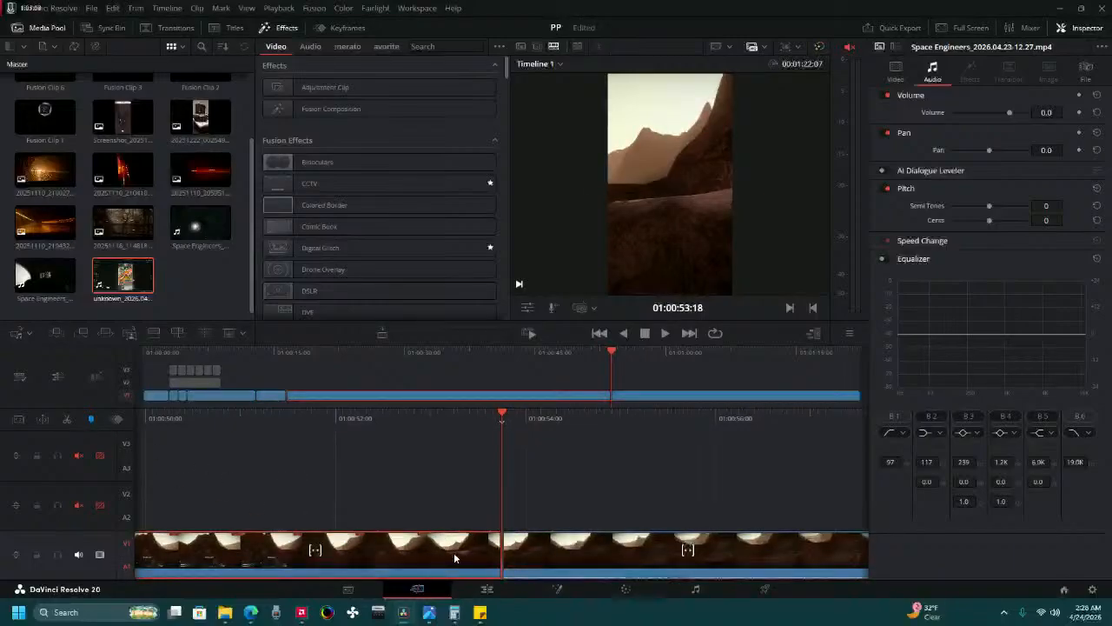
pyautogui.press('Delete')
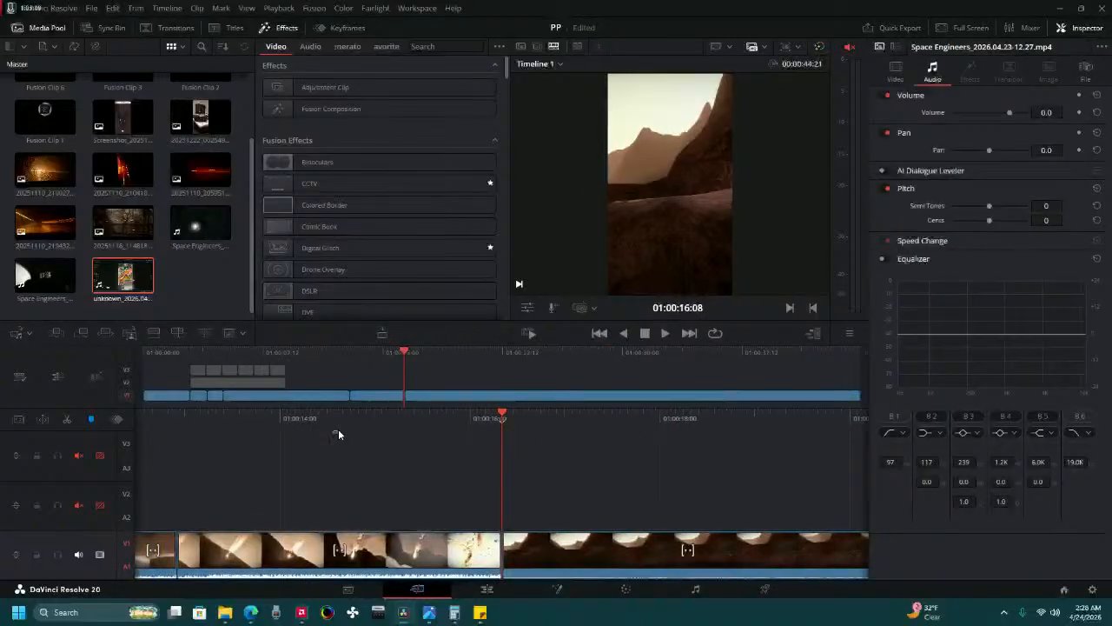
# Split the last gameplay clip on Video 1 at 01:00:20:00, delete everything after the cut and play back the shortened edit.
pyautogui.press('space')
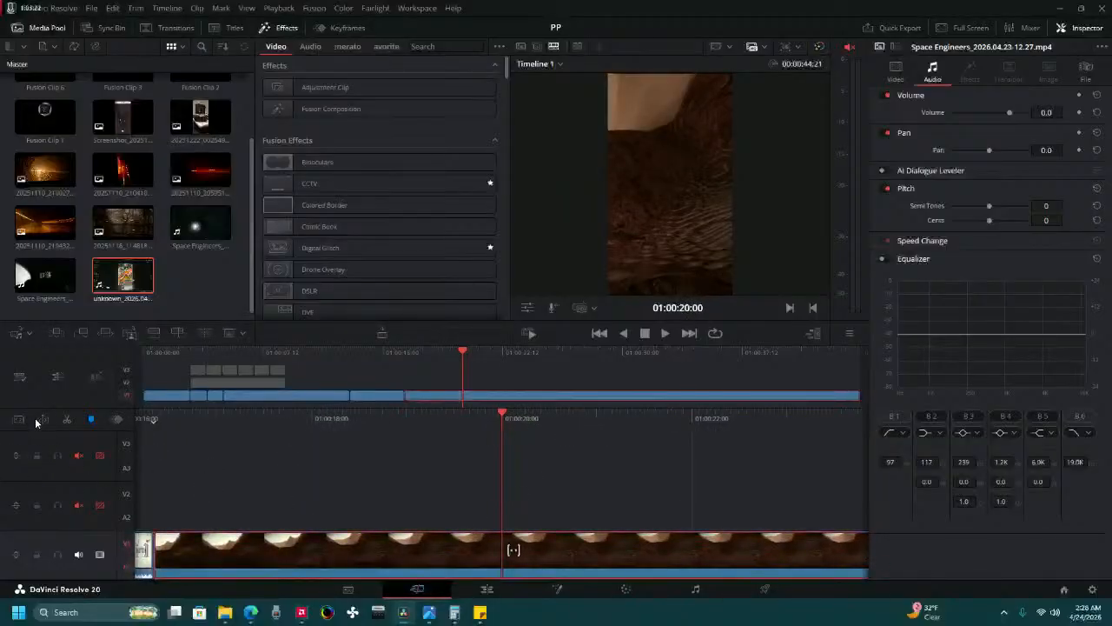
pyautogui.click(570, 562)
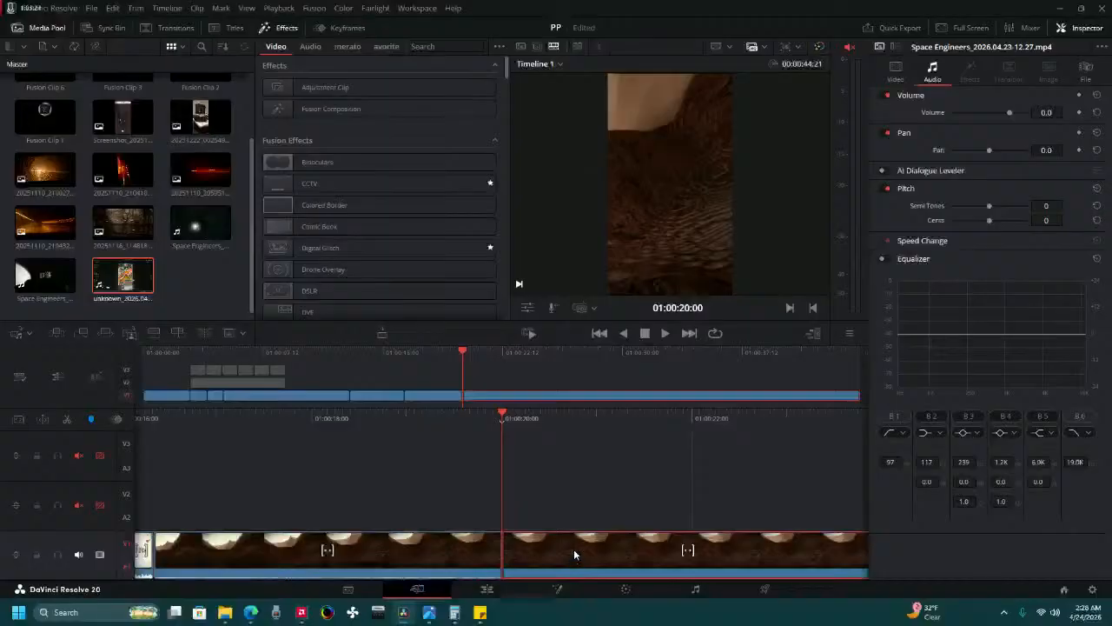
pyautogui.press('Delete')
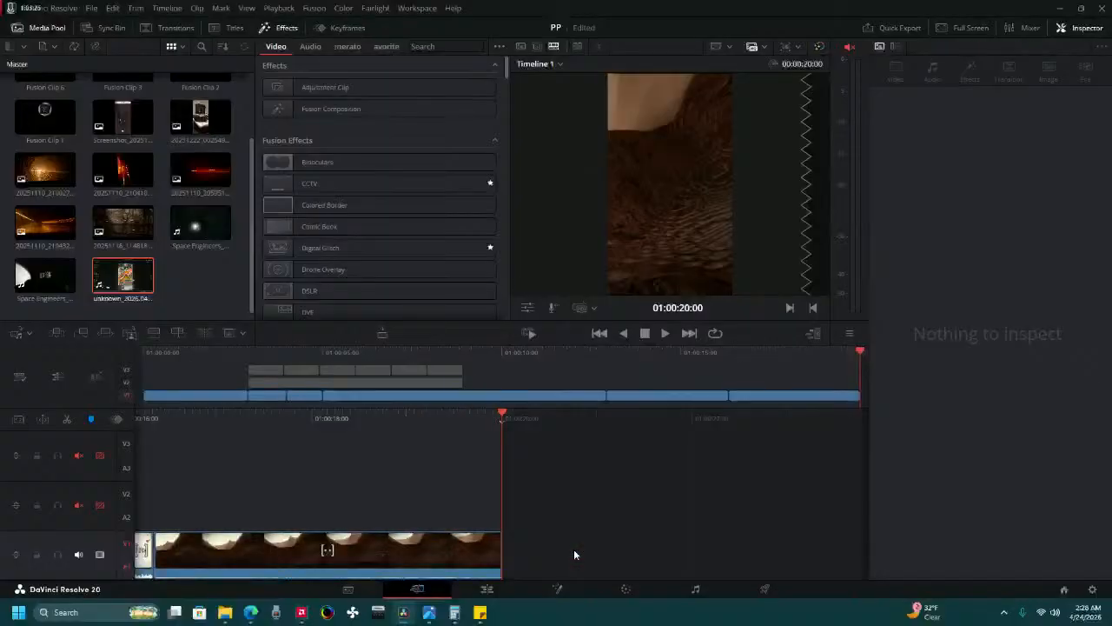
pyautogui.click(665, 335)
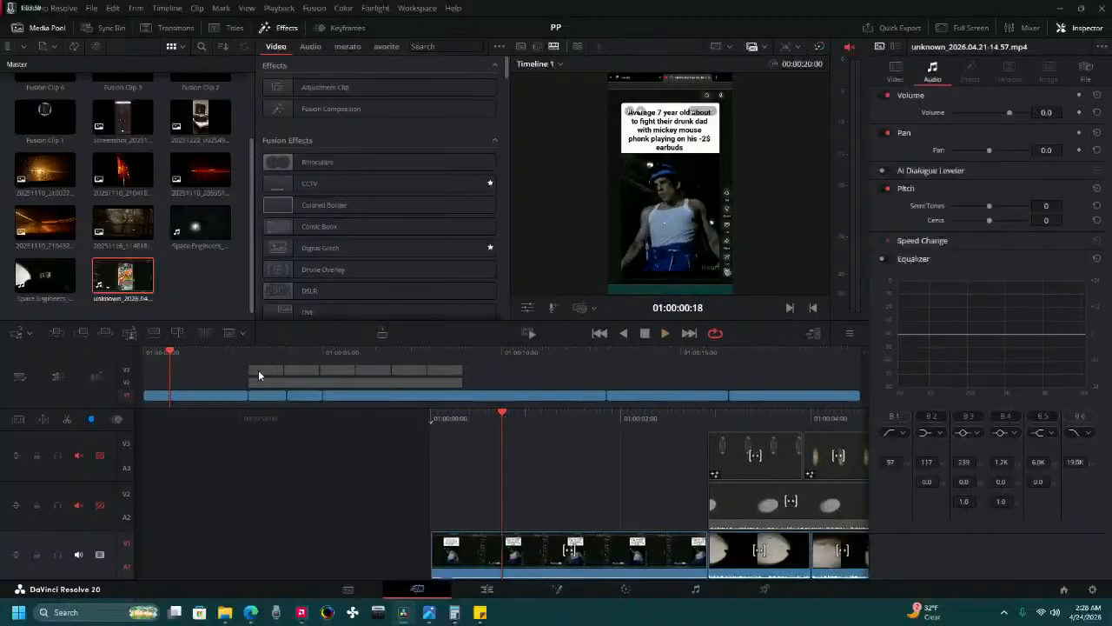
# Try to move all the clips of tracks 2 and 3 together to the end of the explosion clip.
pyautogui.click(260, 369)
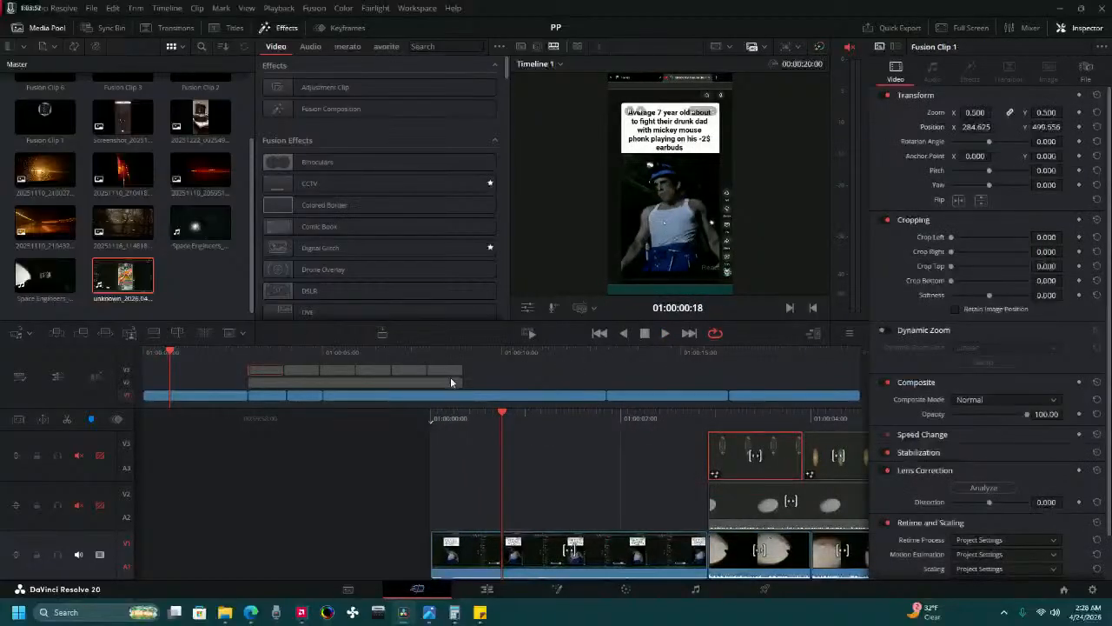
pyautogui.click(450, 380)
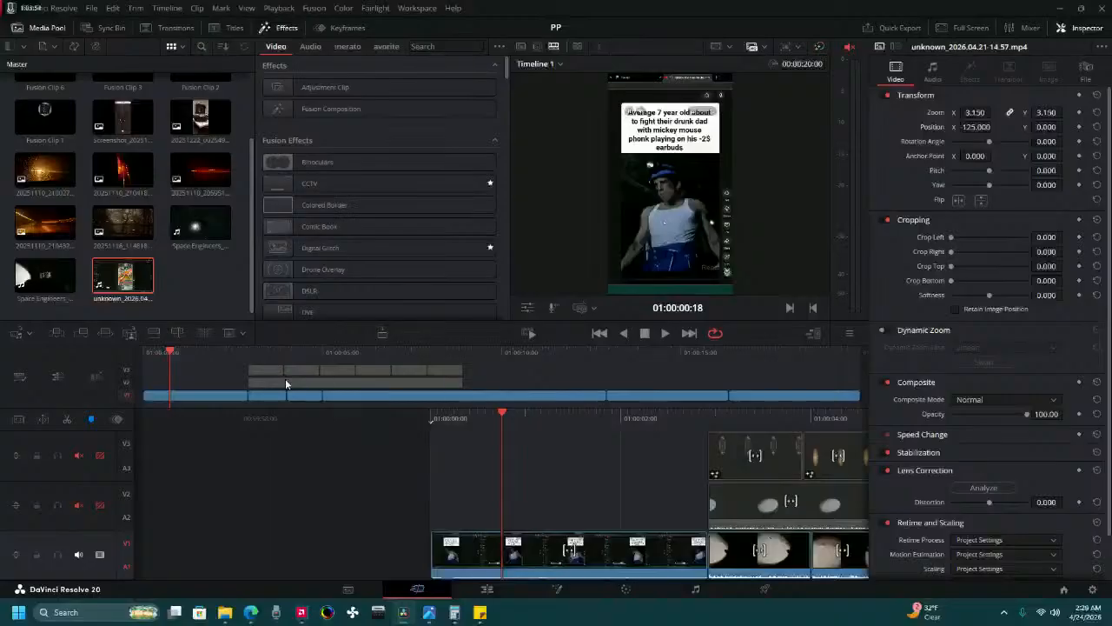
pyautogui.click(275, 368)
pyautogui.keyDown('shift'); pyautogui.click(432, 380); pyautogui.keyUp('shift')
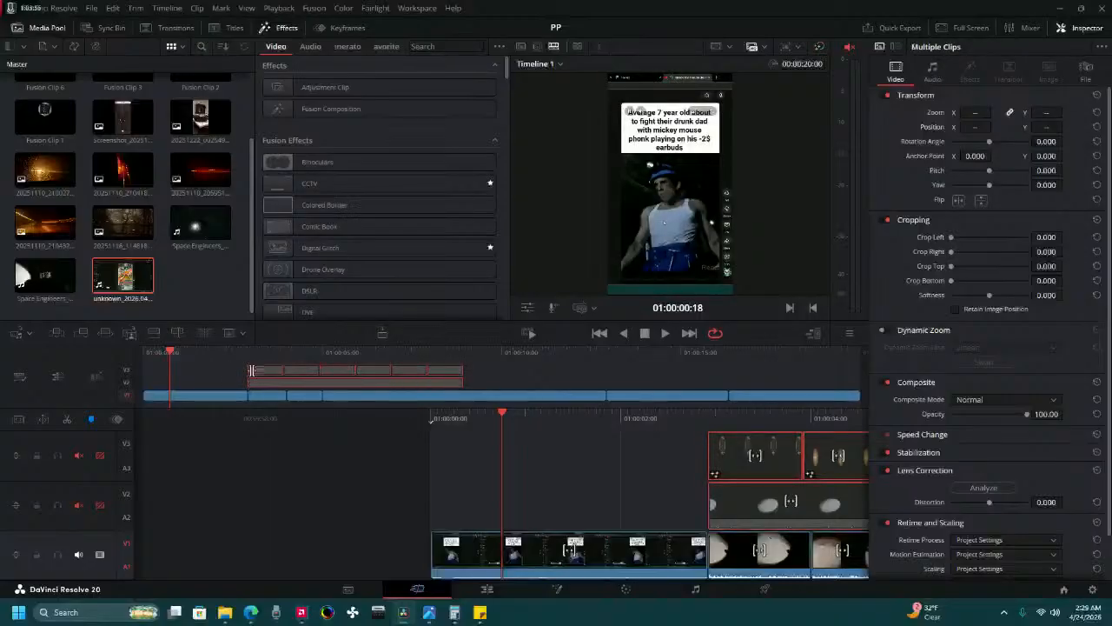
pyautogui.moveTo(260, 370); pyautogui.dragTo(590, 399)
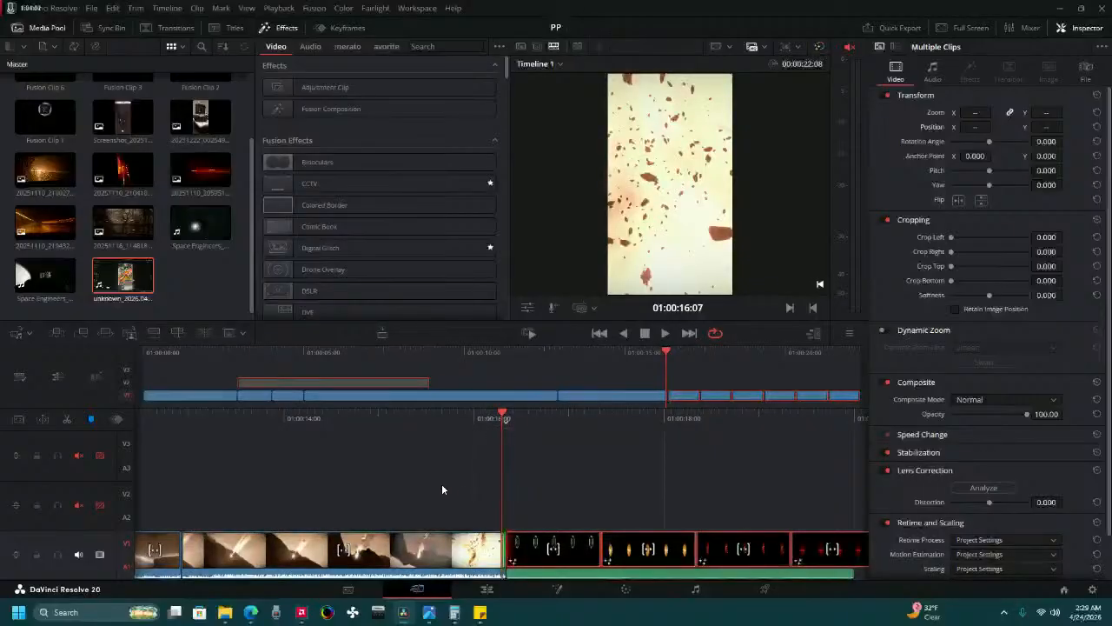
pyautogui.moveTo(416, 423); pyautogui.dragTo(530, 428)
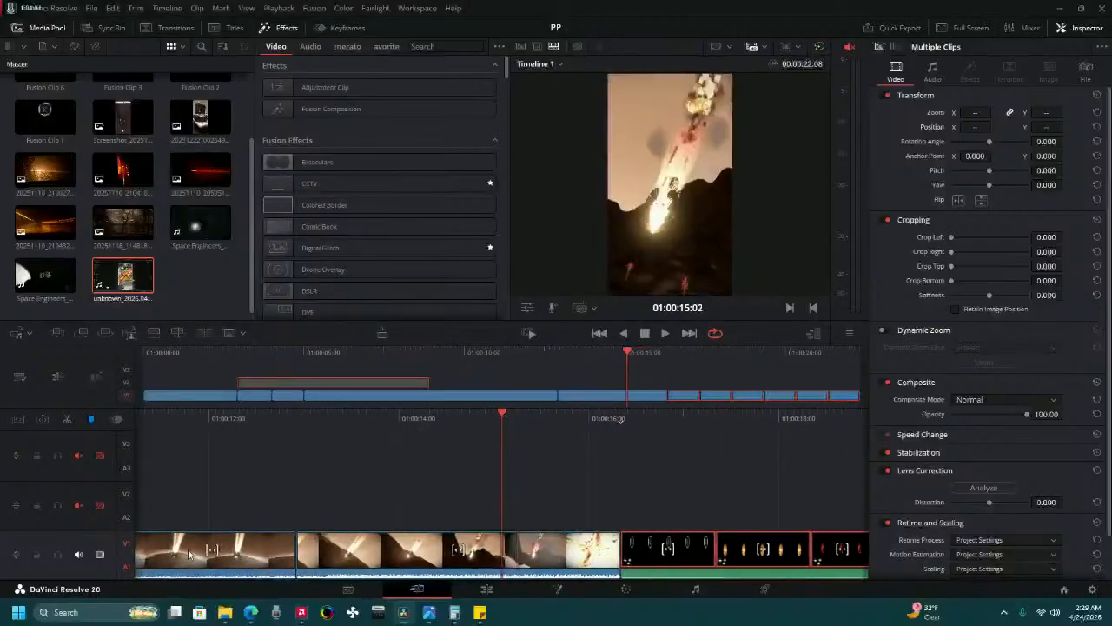
# Switch to the Edit page and undo the move of the Fusion clips.
pyautogui.click(485, 588)
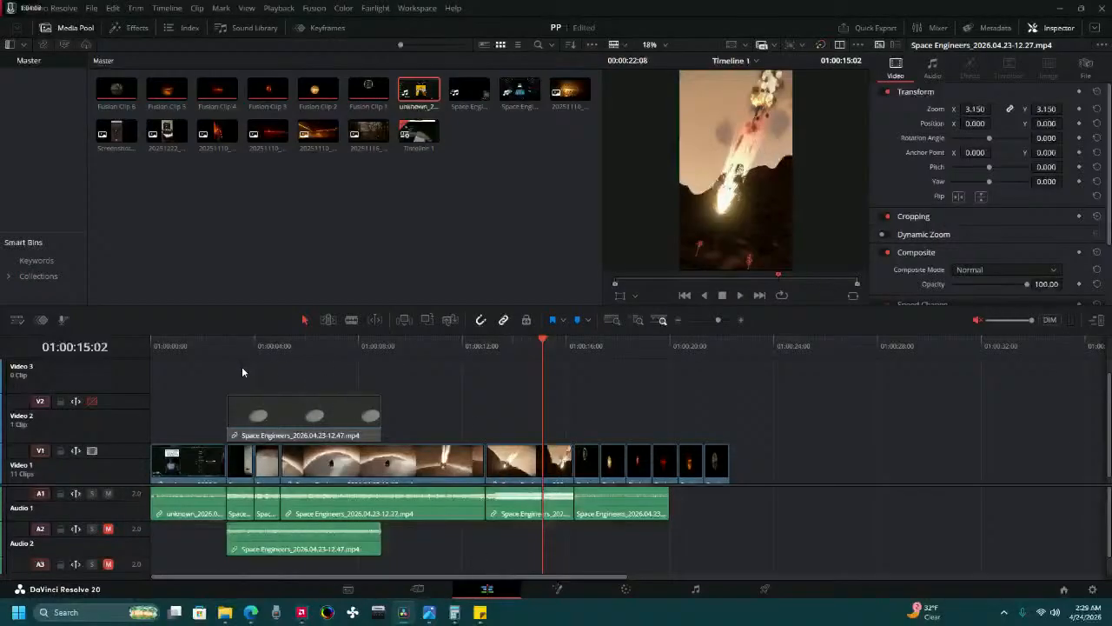
pyautogui.hotkey('ctrl', 'z')
pyautogui.hotkey('ctrl', 'z')
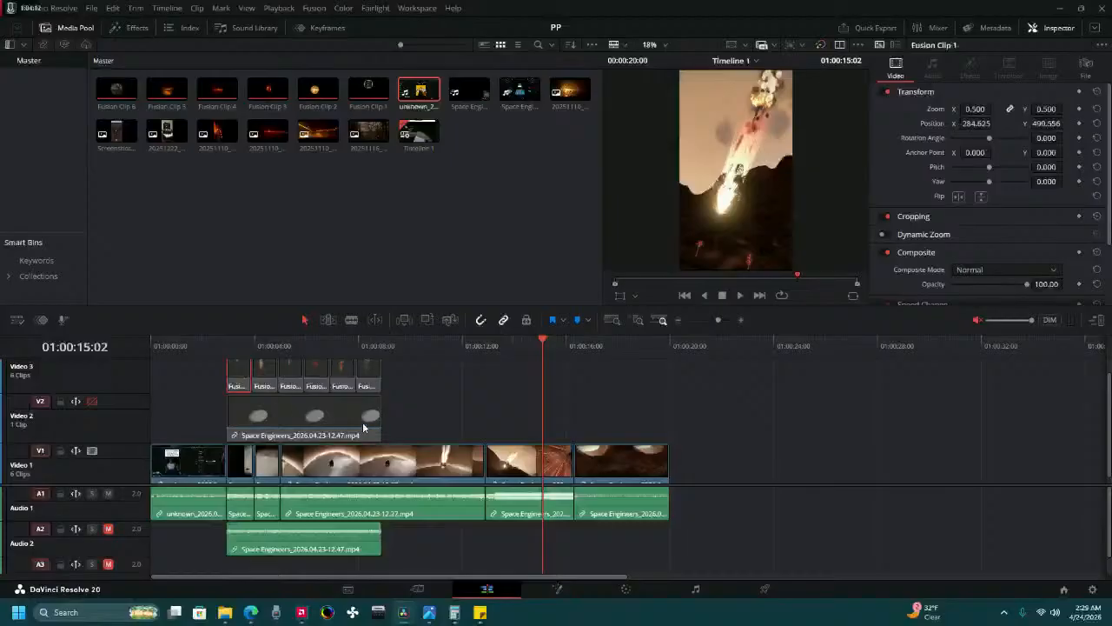
# Move all clips on Video 2 and 3 later by 13:10, to the explosion clip's end, and delete the last Video 1 clip beneath them.
pyautogui.moveTo(363, 427); pyautogui.dragTo(581, 388)
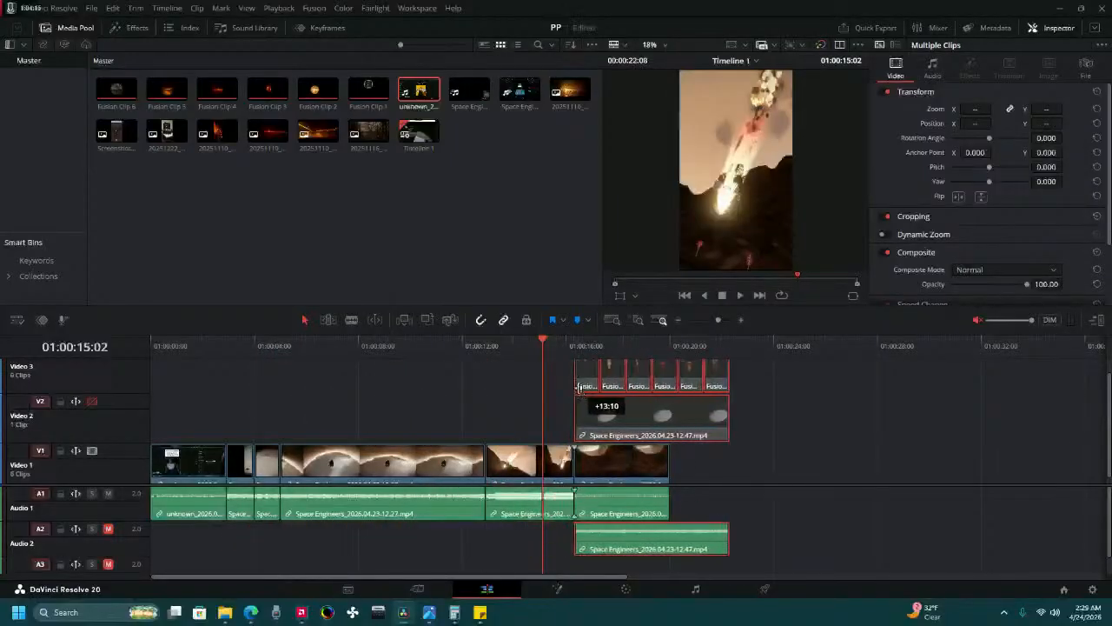
pyautogui.click(622, 470)
pyautogui.press('Delete')
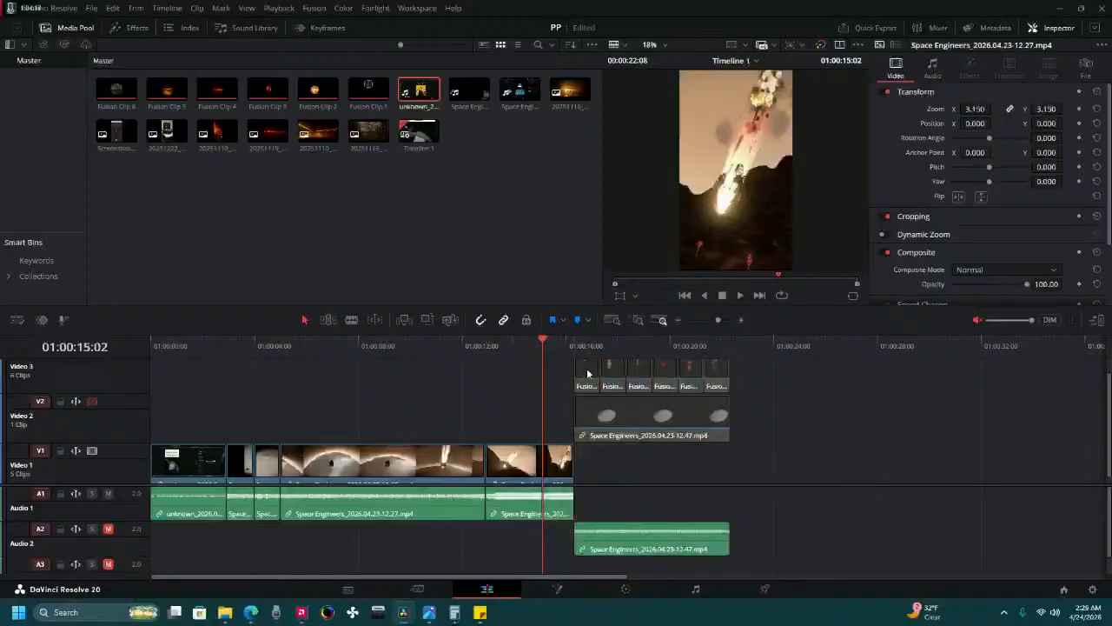
# Move the Fusion clips down to Video 2 and their linked gameplay clip down to Video 1, keeping their start time.
pyautogui.click(685, 428)
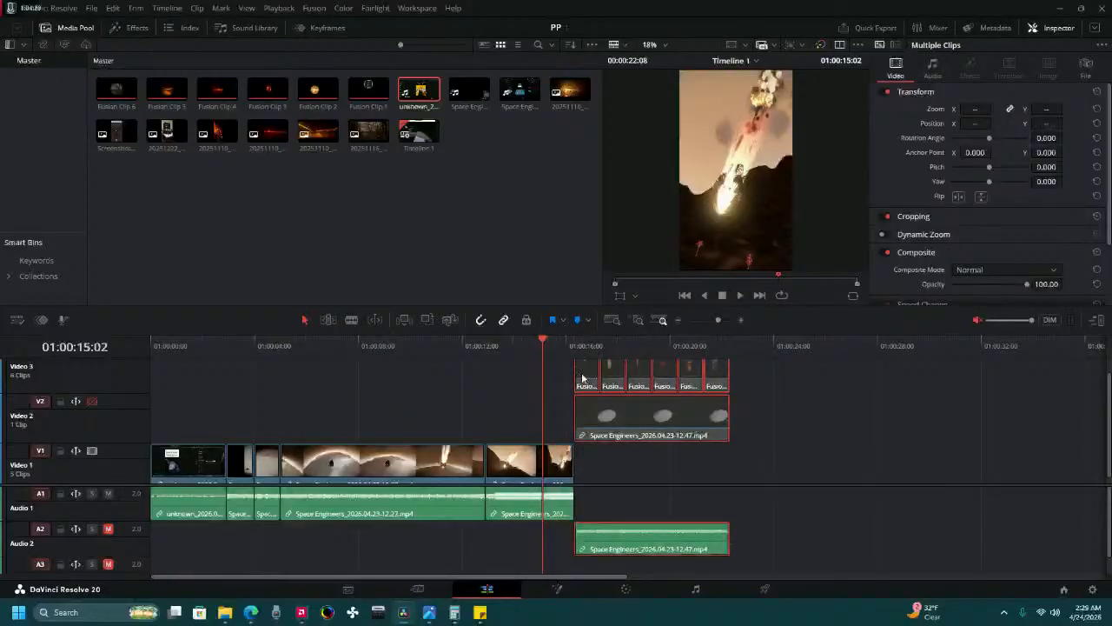
pyautogui.moveTo(582, 377); pyautogui.dragTo(586, 418)
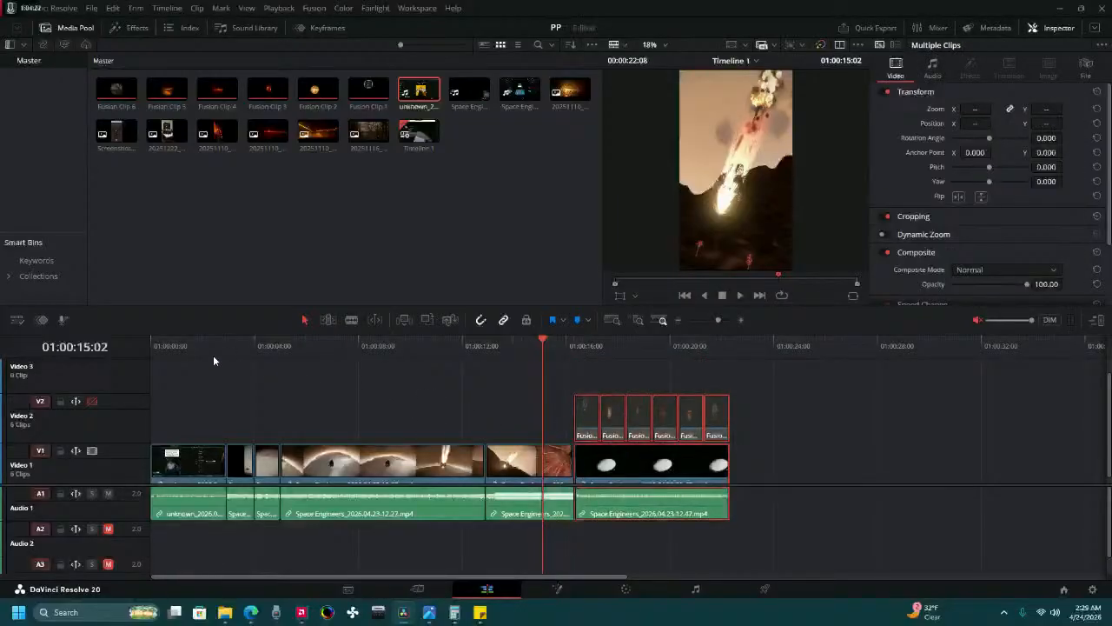
# Review the whole edit from the start, enable looped playback and play it again.
pyautogui.press('Home')
pyautogui.click(744, 294)
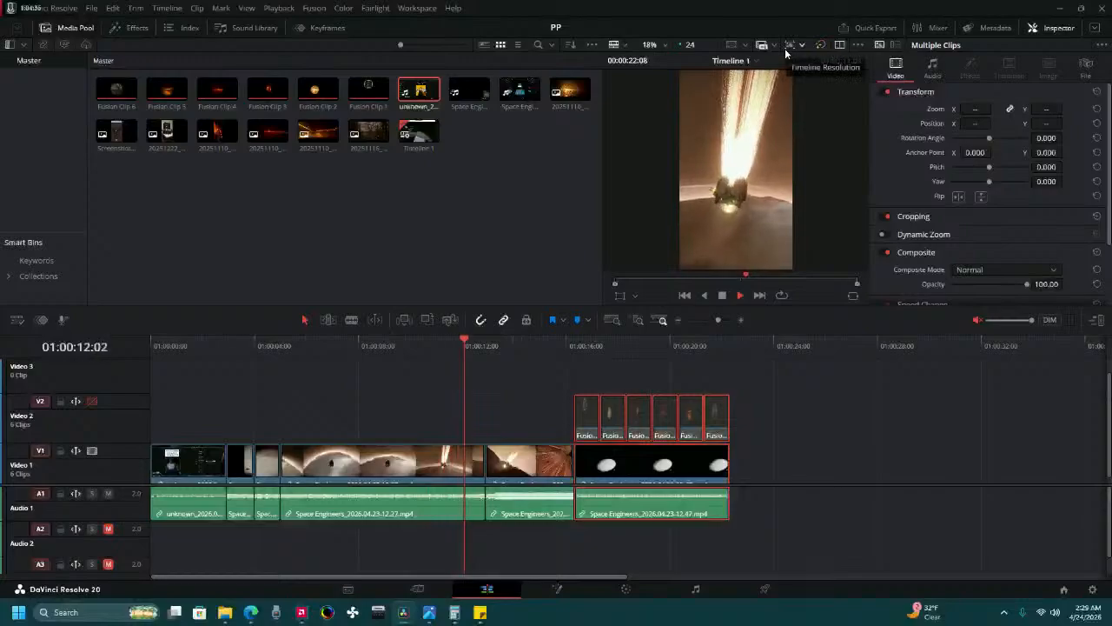
pyautogui.click(857, 44)
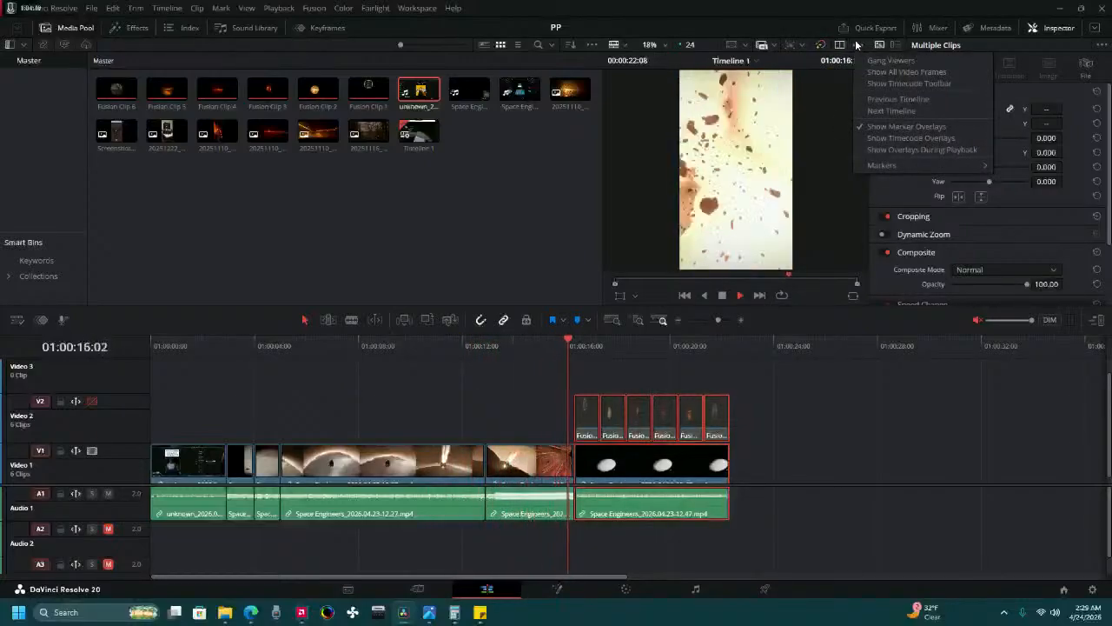
pyautogui.click(856, 46)
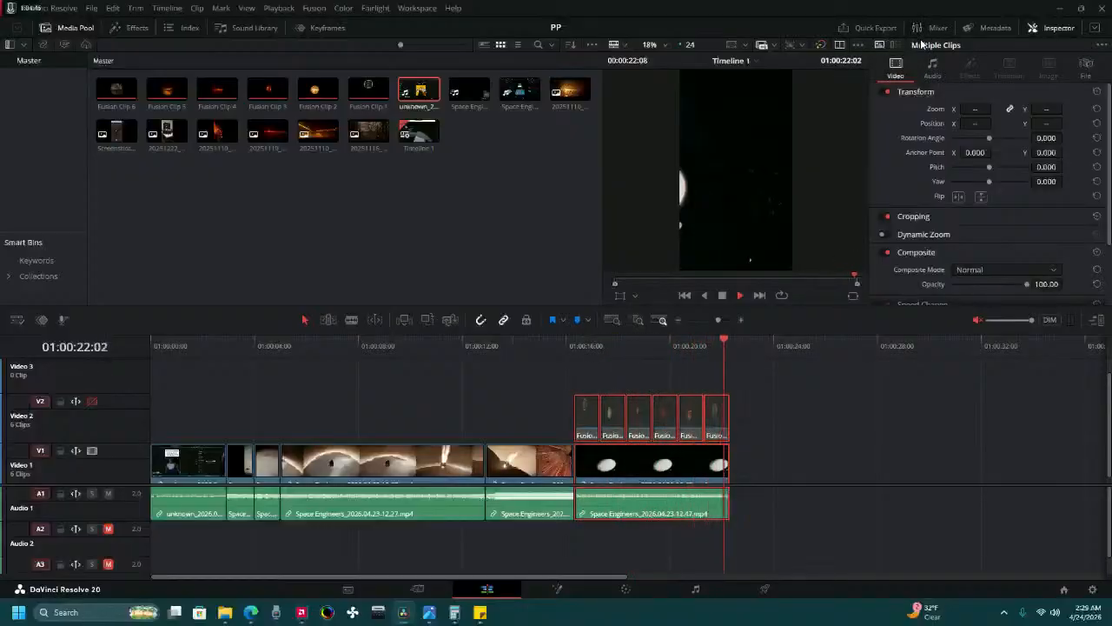
pyautogui.click(785, 295)
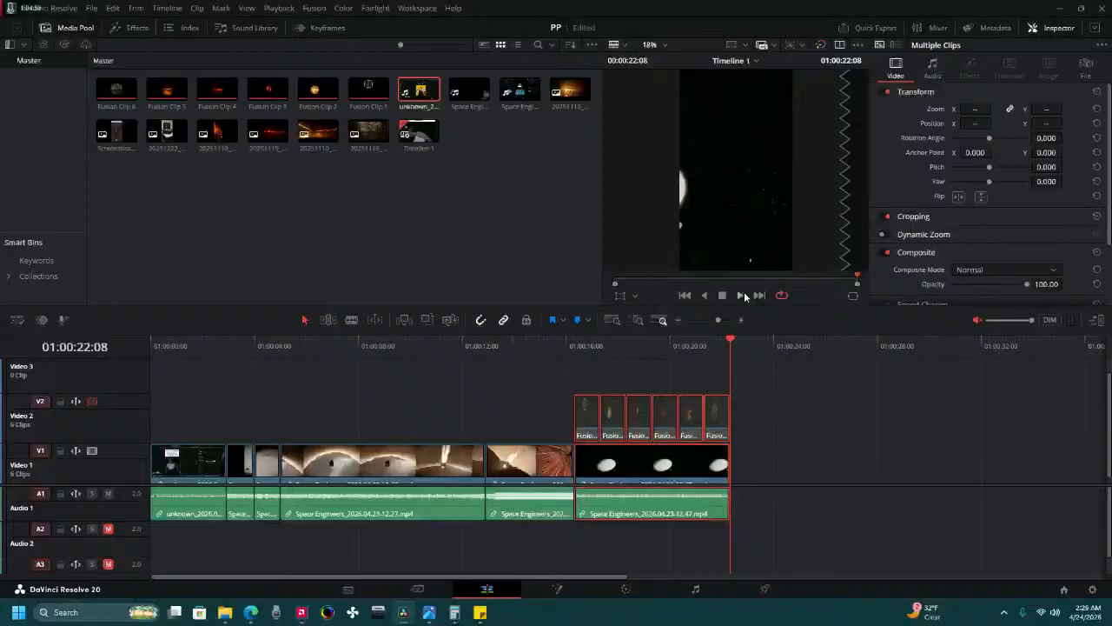
pyautogui.click(741, 295)
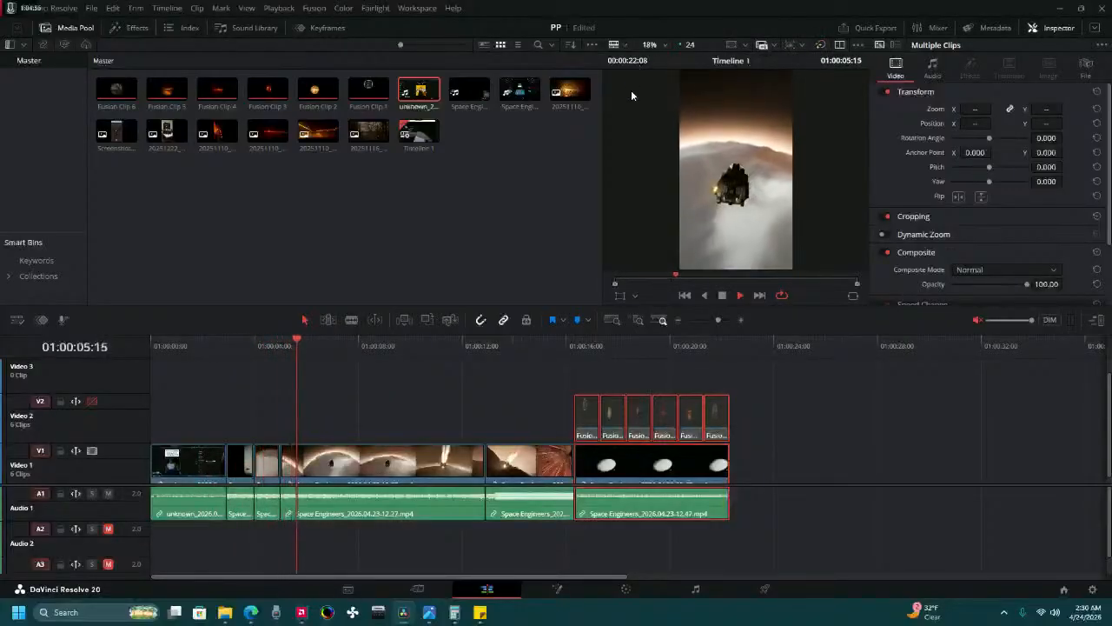
# Stop the playback, switch to the Cut page and play the edit in full-screen view.
pyautogui.click(635, 296)
pyautogui.click(634, 296)
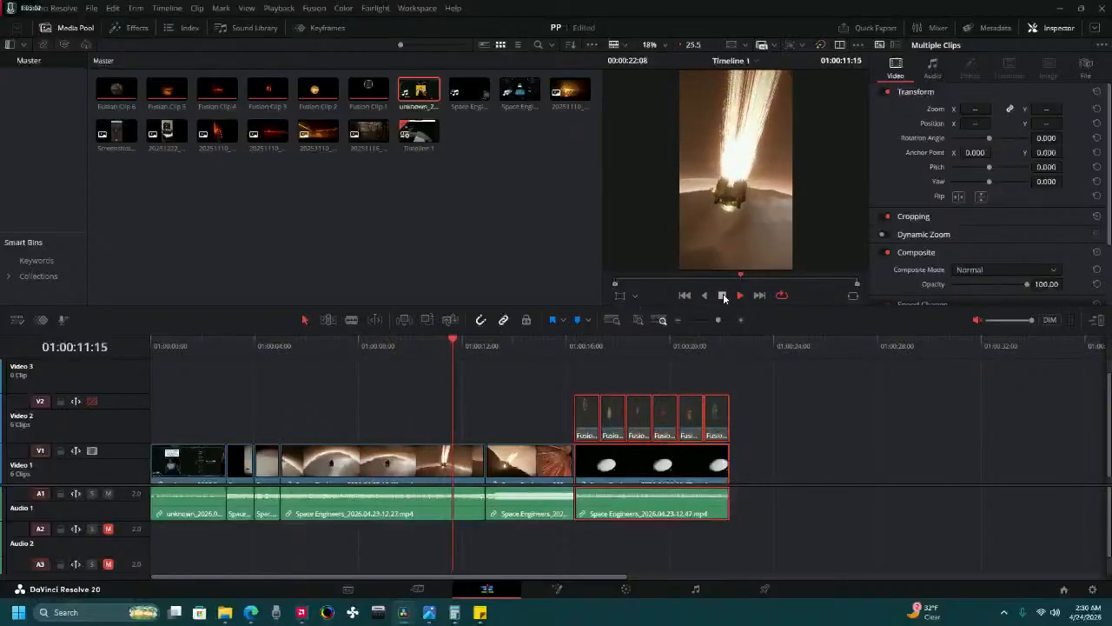
pyautogui.click(722, 295)
pyautogui.click(428, 587)
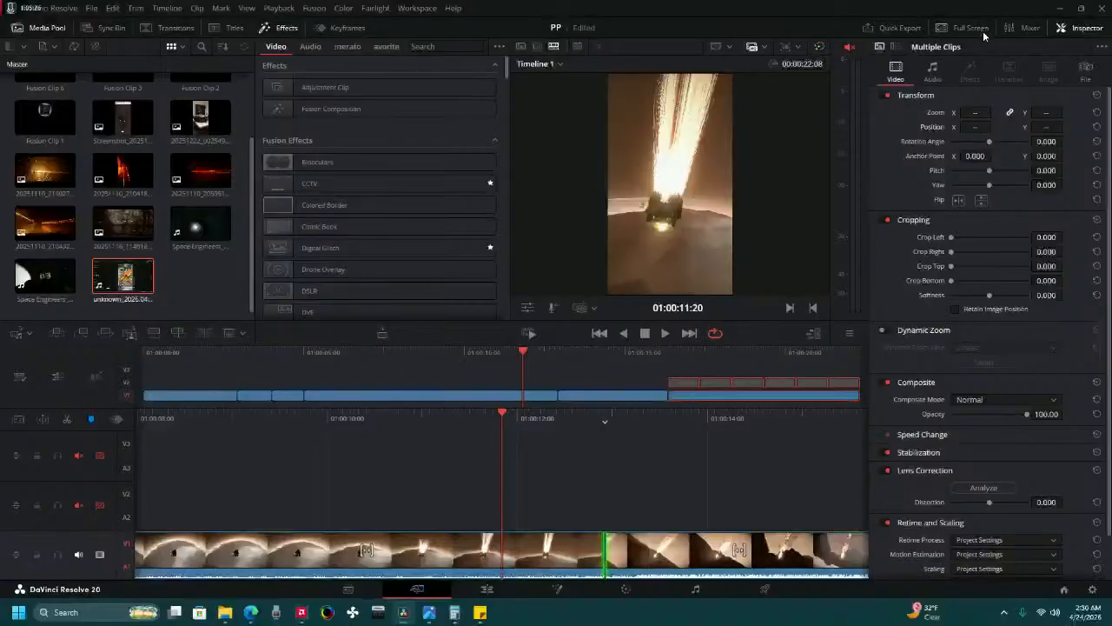
pyautogui.click(485, 588)
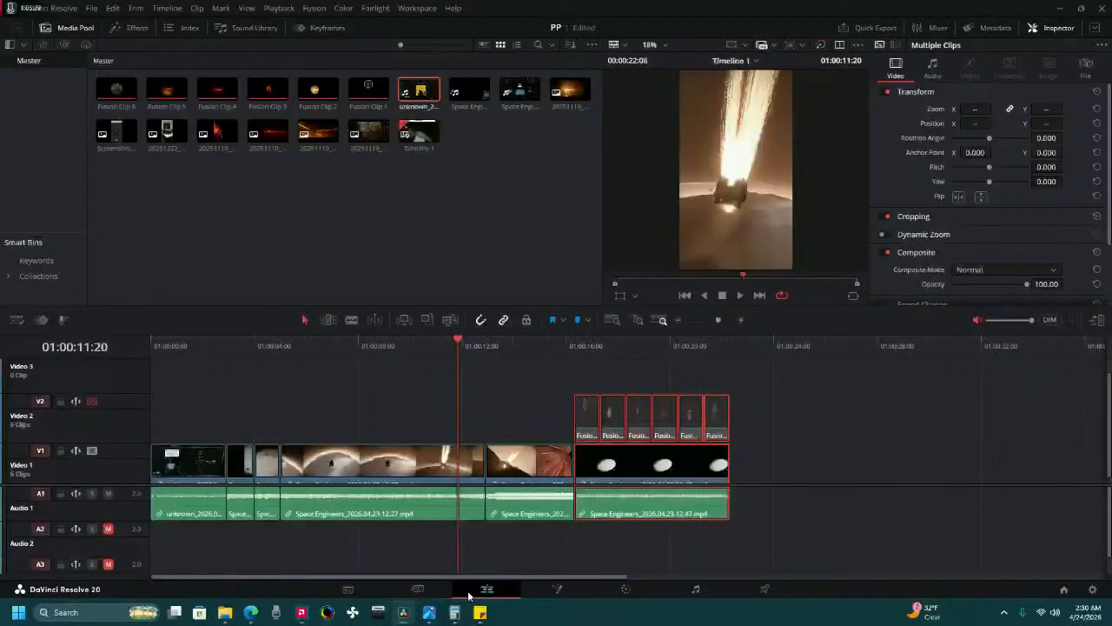
pyautogui.click(418, 589)
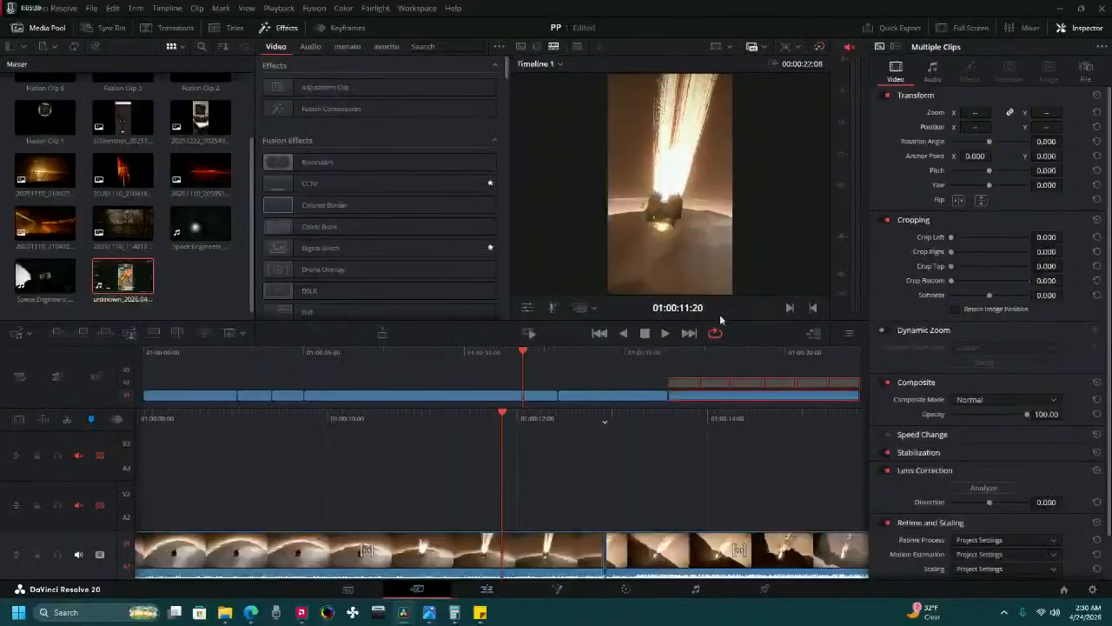
pyautogui.press('p')
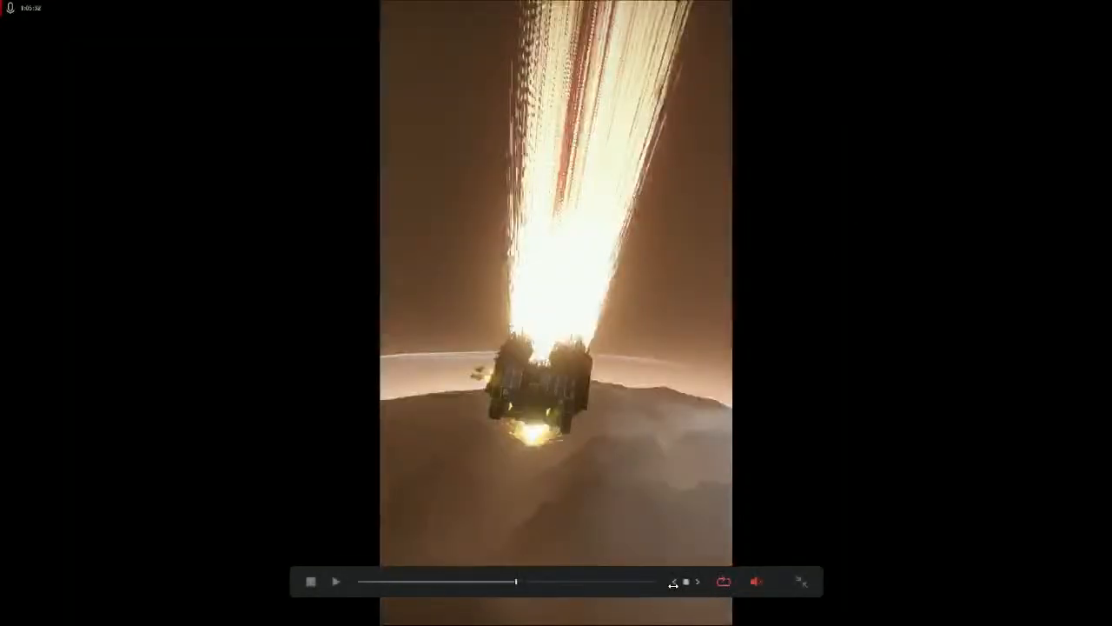
pyautogui.click(337, 580)
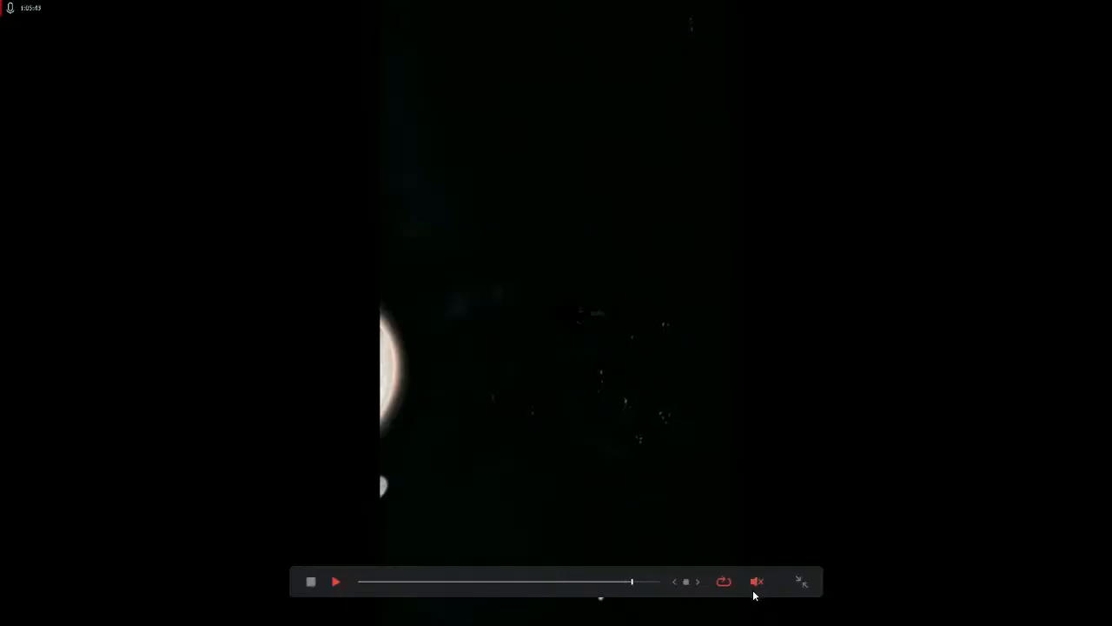
pyautogui.hotkey('alt', 'Tab')
pyautogui.hotkey('alt', 'Tab')
pyautogui.hotkey('alt', 'Tab')
pyautogui.hotkey('alt', 'Tab')
pyautogui.hotkey('alt', 'Tab')
pyautogui.hotkey('alt', 'Tab')
pyautogui.hotkey('alt', 'Tab')
pyautogui.hotkey('alt', 'Tab')
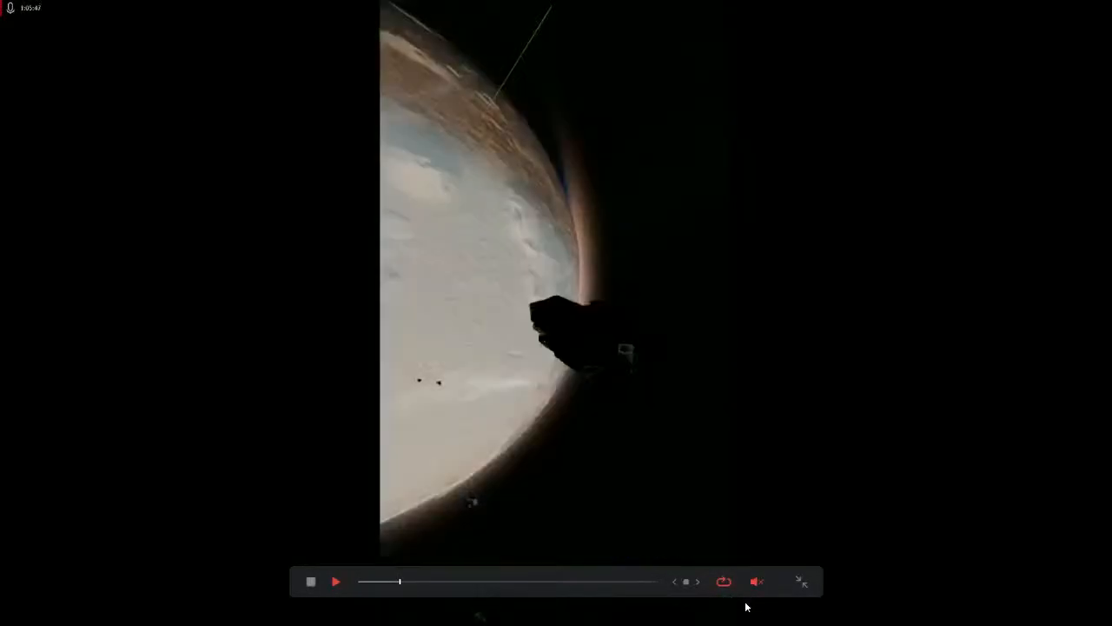
# Set the last listed app's volume to 20 in the Windows volume mixer and return to the full-screen playback.
pyautogui.press('super')
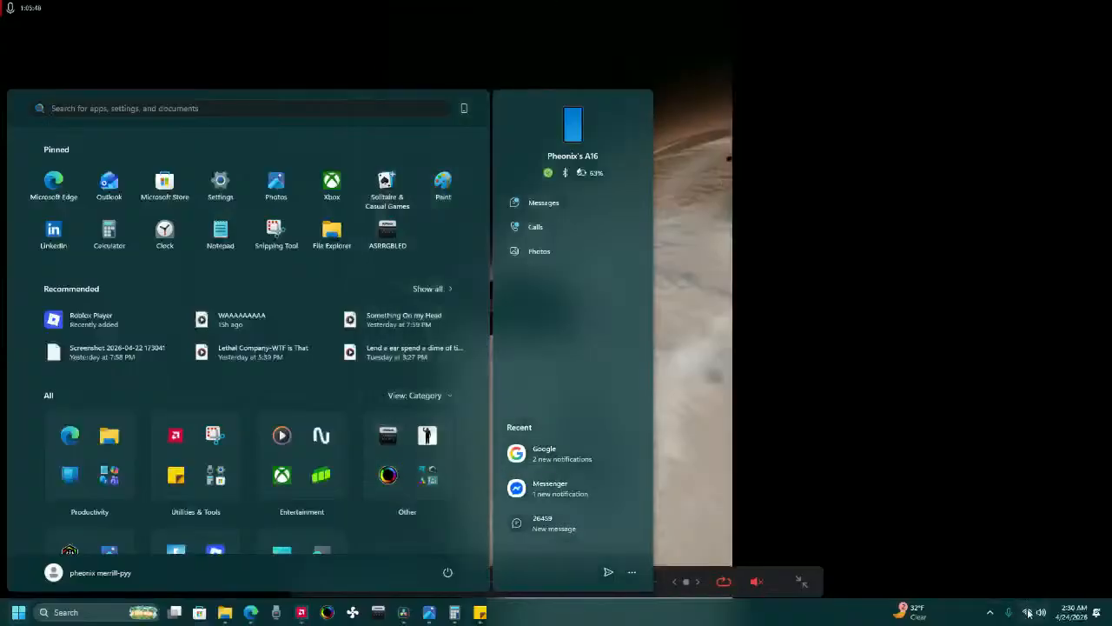
pyautogui.click(1040, 611)
pyautogui.click(1084, 543)
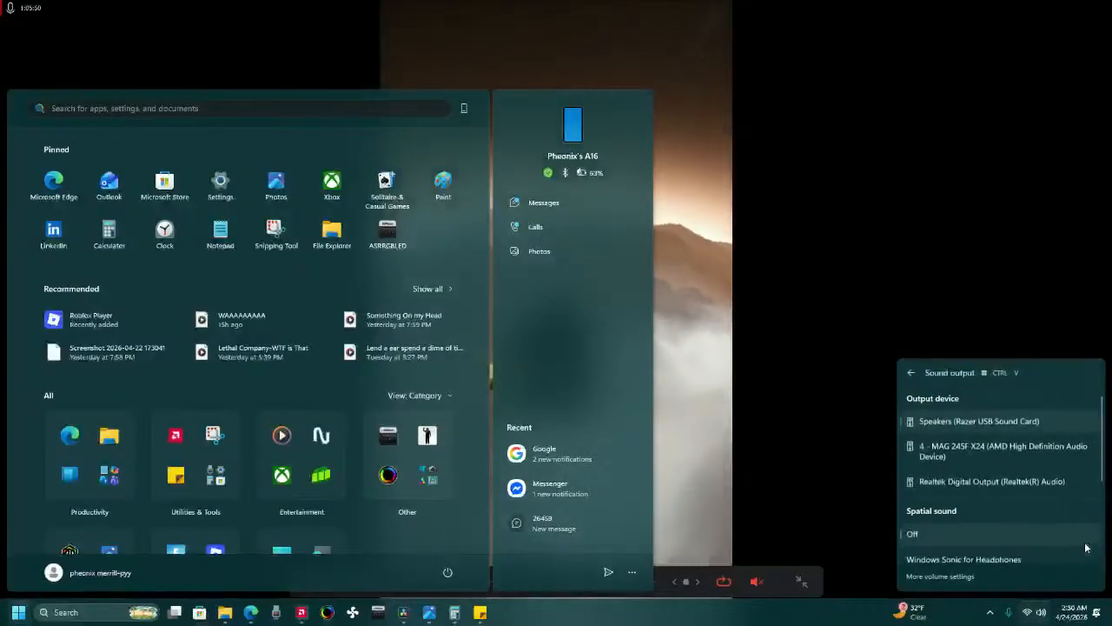
pyautogui.scroll(-5, 1046, 508)
pyautogui.moveTo(1054, 545); pyautogui.dragTo(960, 541)
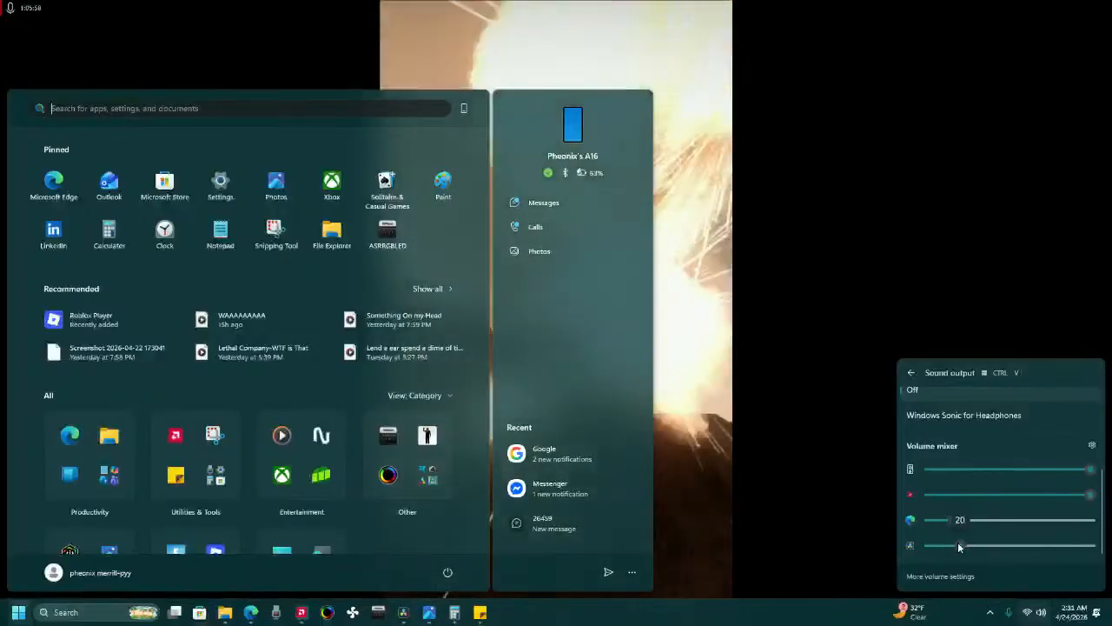
pyautogui.click(700, 490)
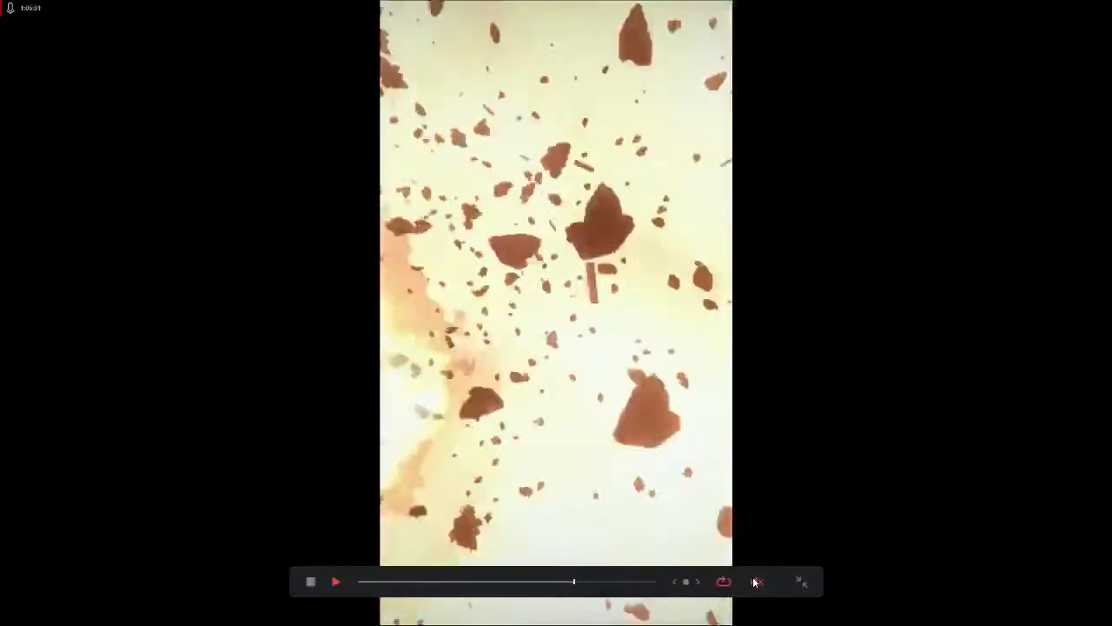
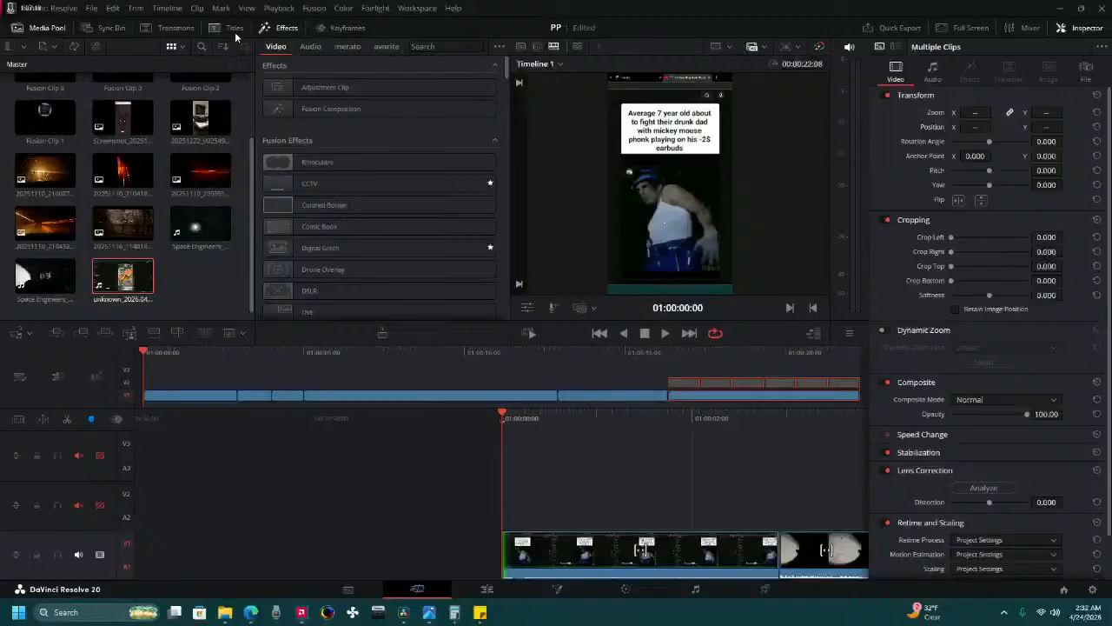
# Add the favorite Black on White Rounded title to Video 2 at the timeline start, enable that track's video and play the edit.
pyautogui.click(235, 29)
pyautogui.scroll(-2, 369, 170)
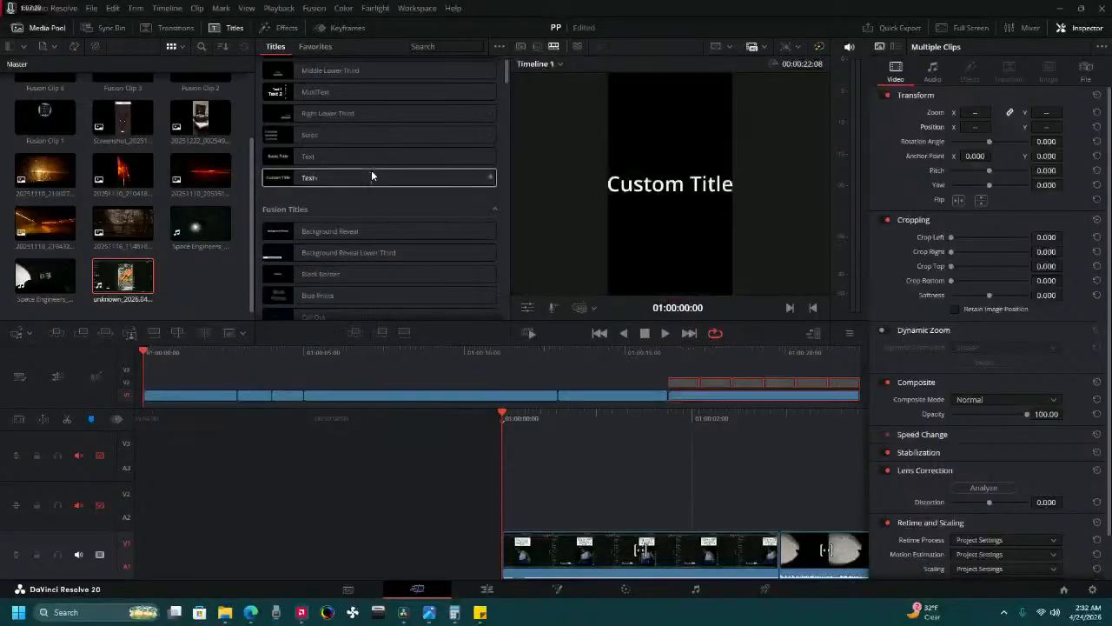
pyautogui.scroll(2, 330, 113)
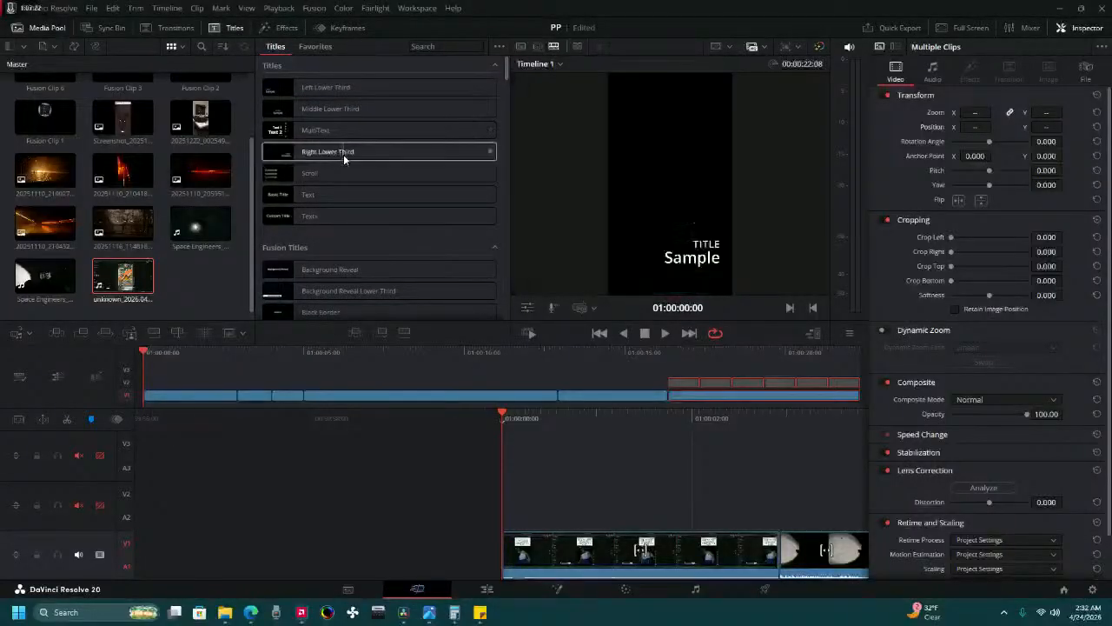
pyautogui.click(321, 46)
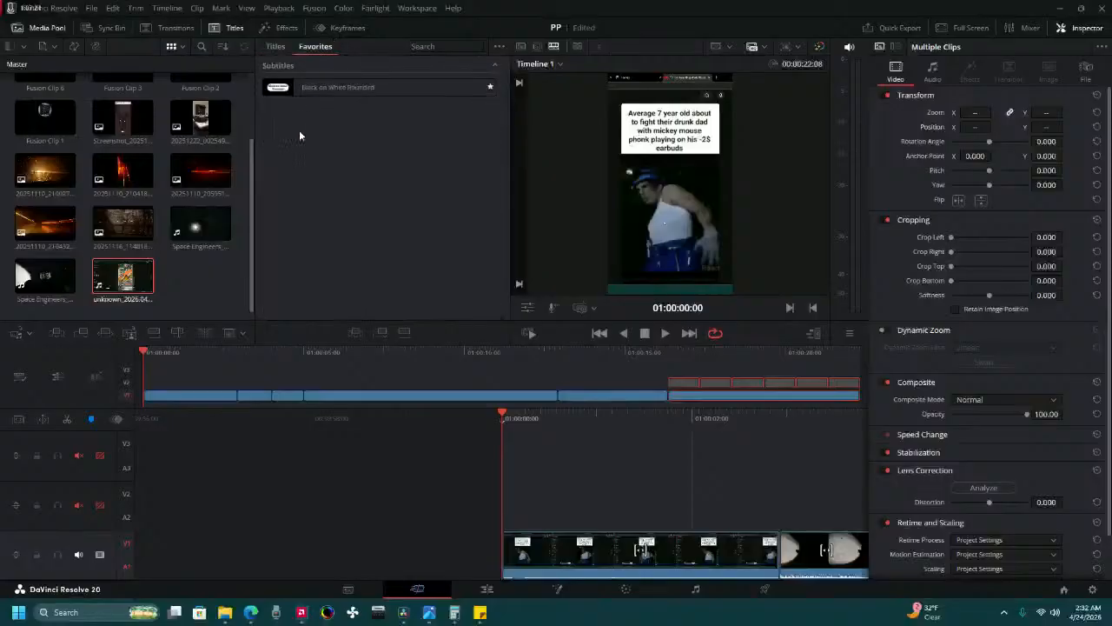
pyautogui.moveTo(309, 93); pyautogui.dragTo(505, 509)
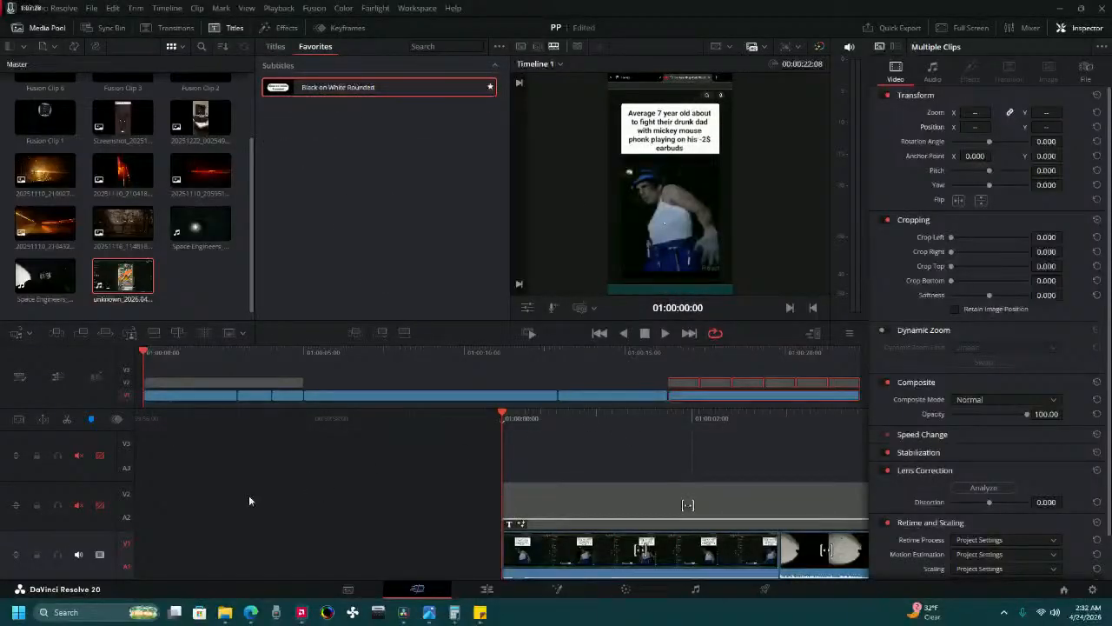
pyautogui.click(100, 504)
pyautogui.press('space')
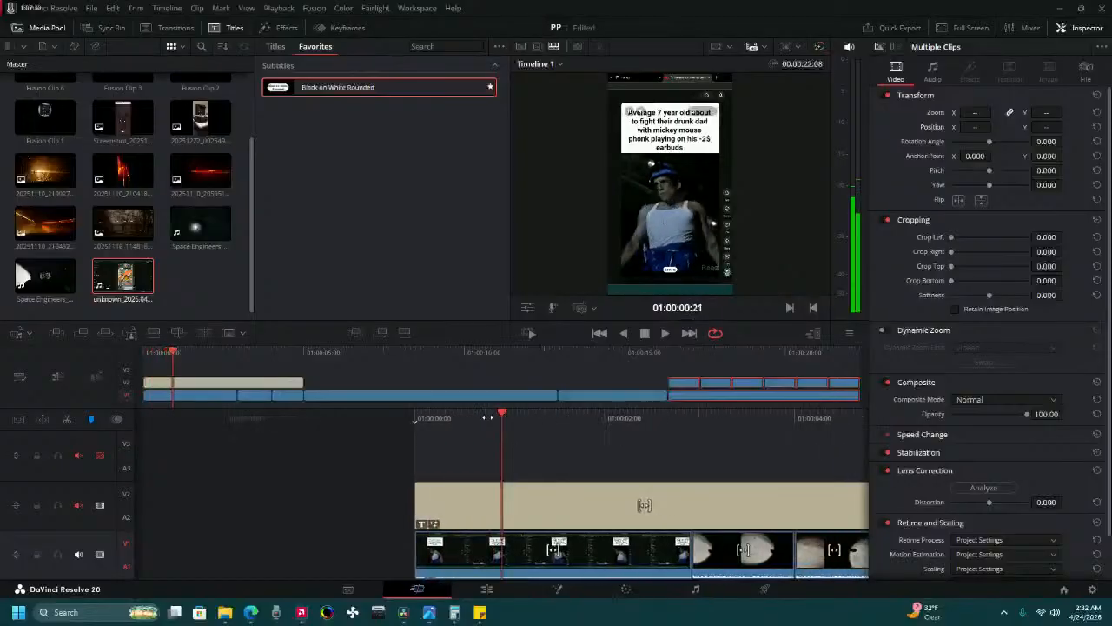
# Set the new title's text size to 0.15, tracking to 0.63 and line spacing to 0.18.
pyautogui.click(537, 508)
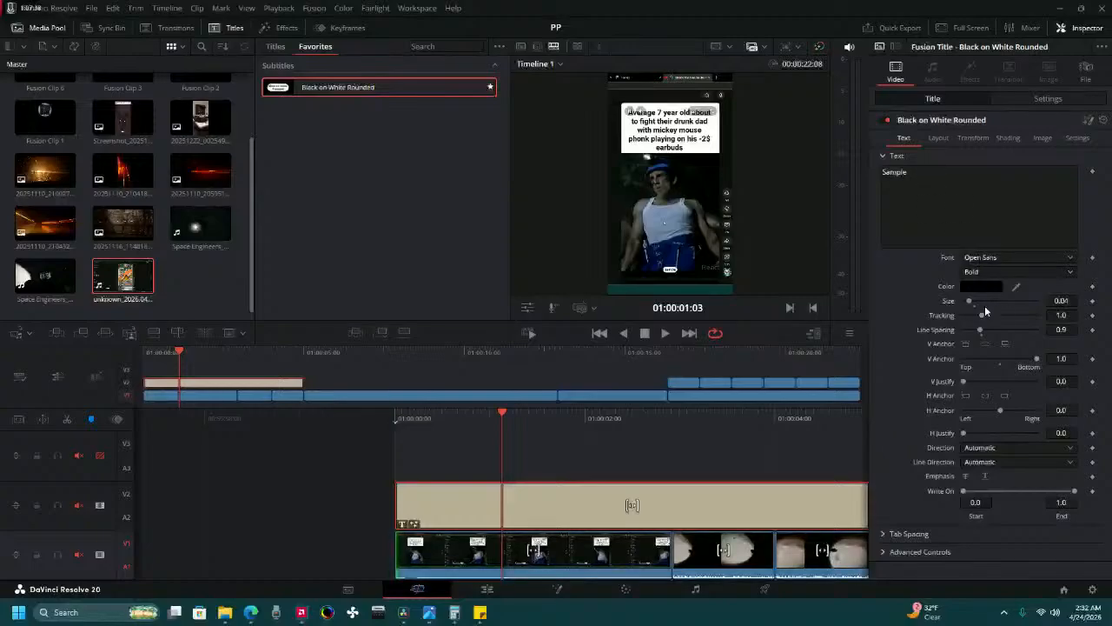
pyautogui.click(1063, 299)
pyautogui.write('0.1')
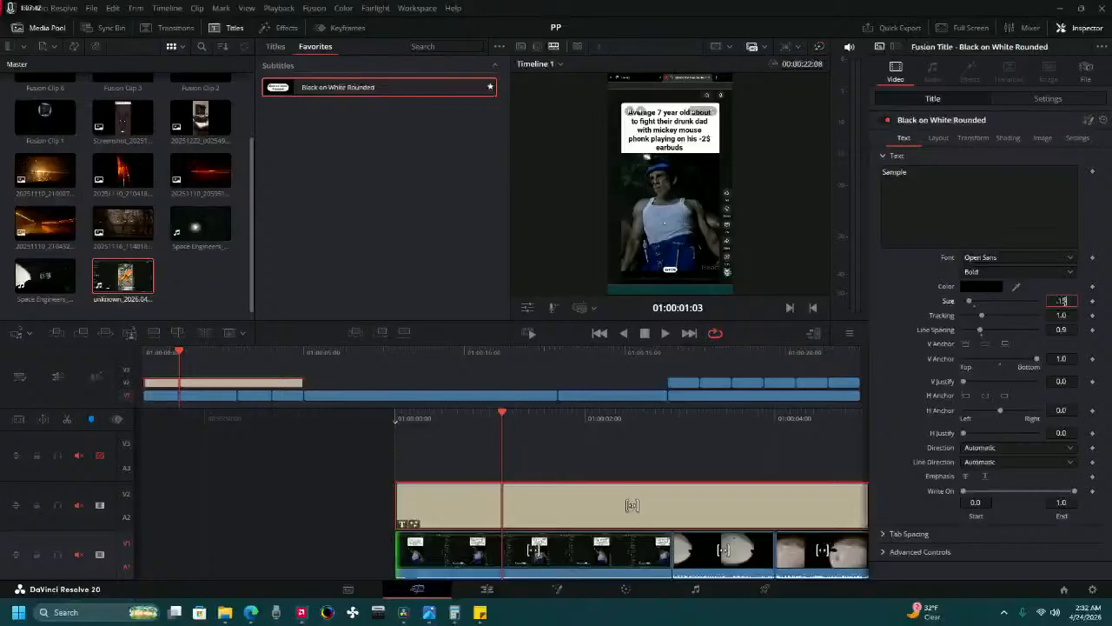
pyautogui.press('Tab')
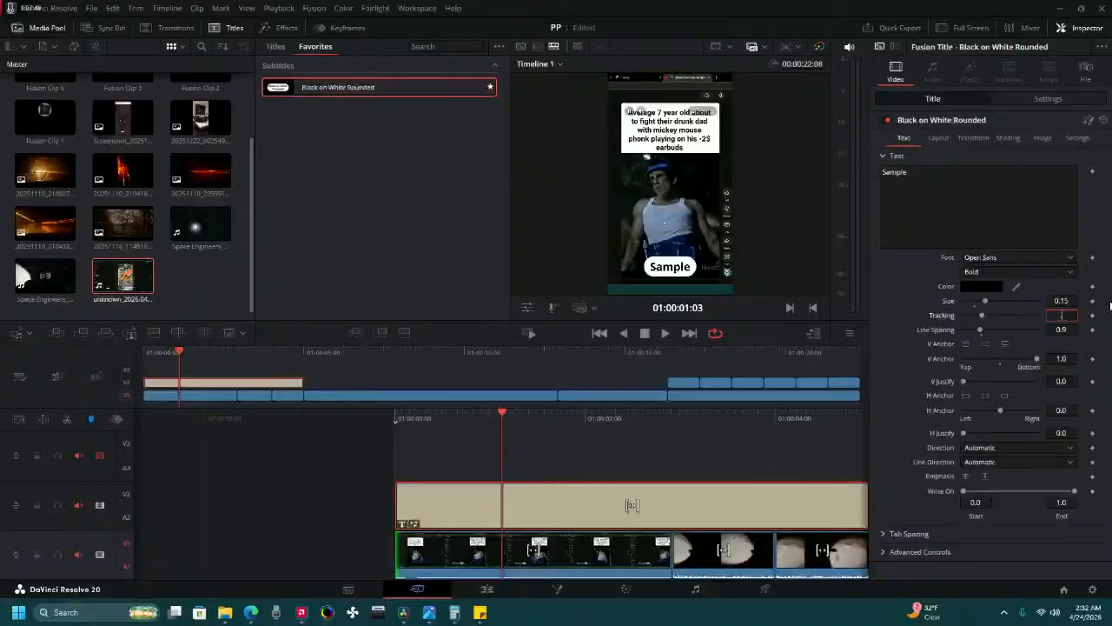
pyautogui.write('03')
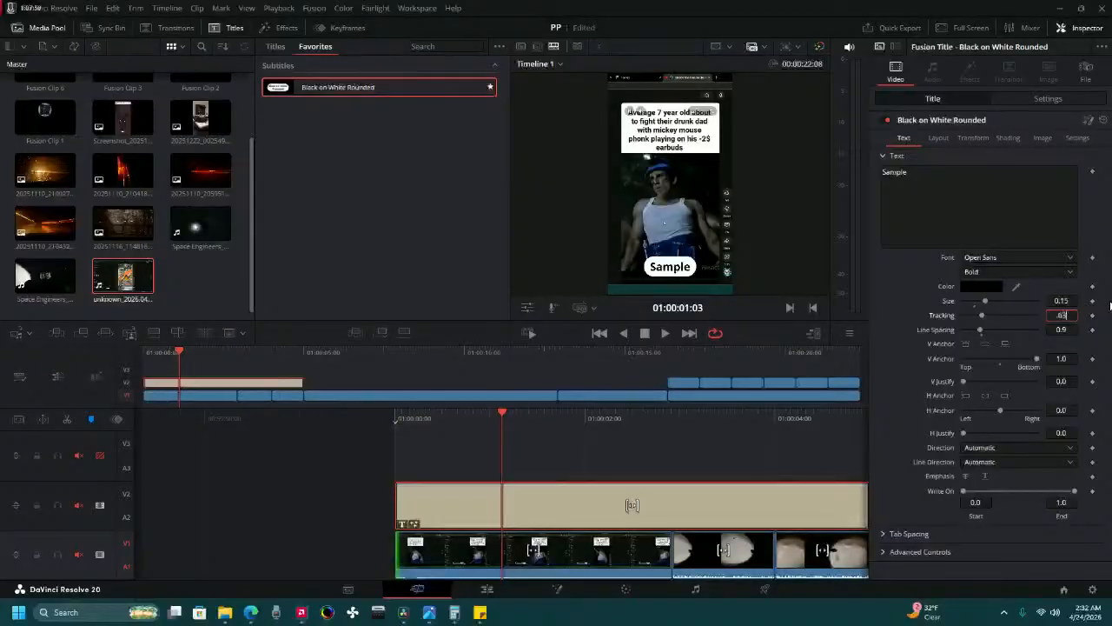
pyautogui.press('Tab')
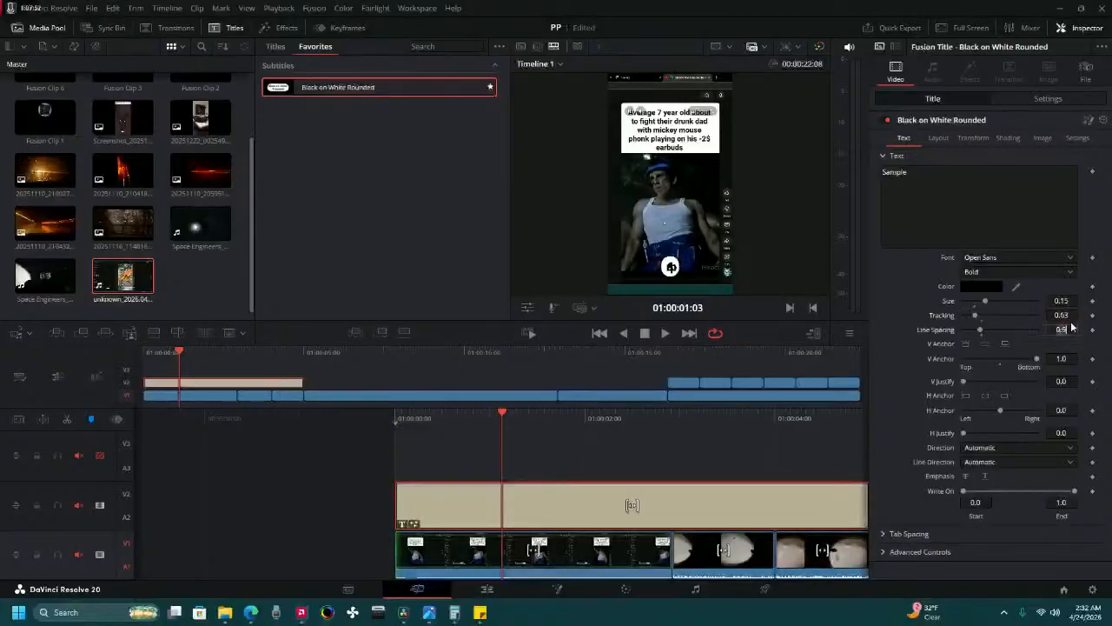
pyautogui.write('.')
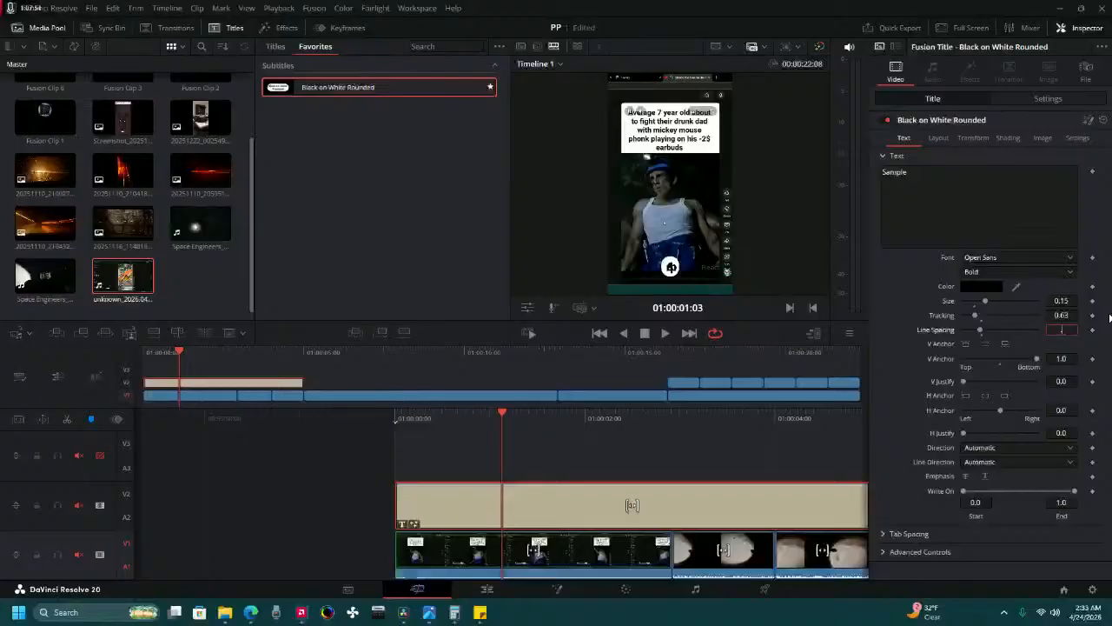
pyautogui.write('18')
pyautogui.press('Tab')
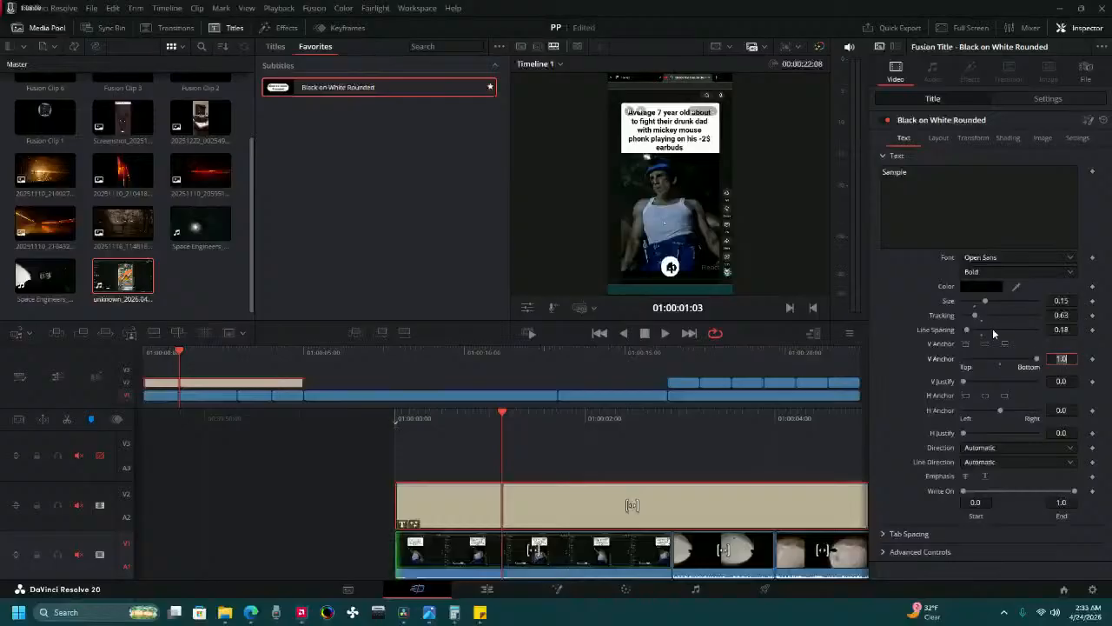
# Set the title's tracking to 0.98.
pyautogui.click(567, 459)
pyautogui.click(565, 487)
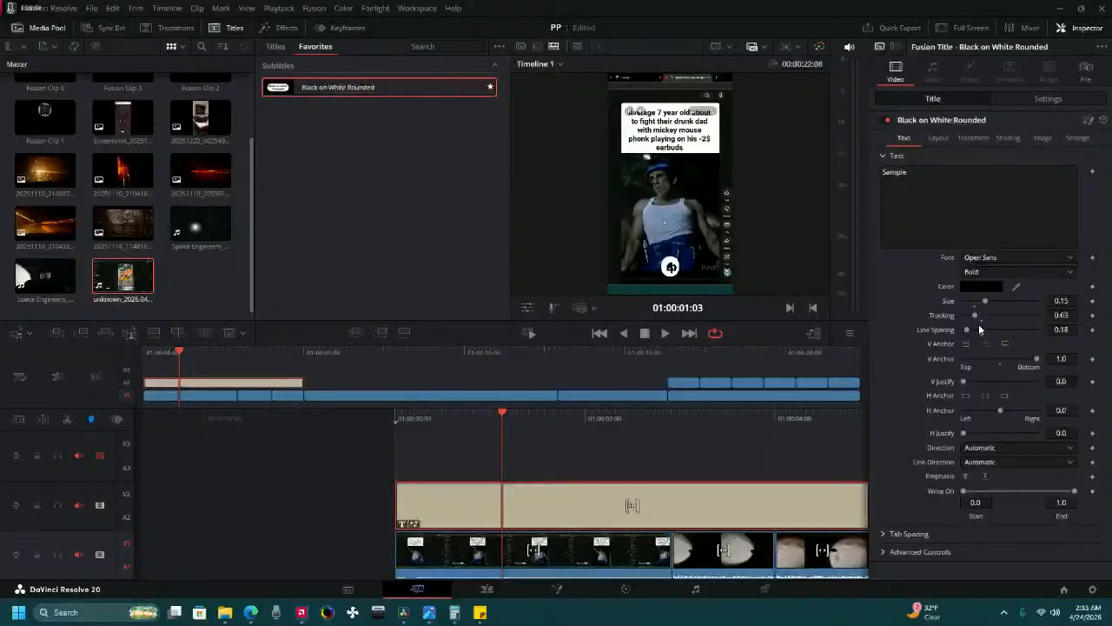
pyautogui.moveTo(977, 322); pyautogui.dragTo(983, 323)
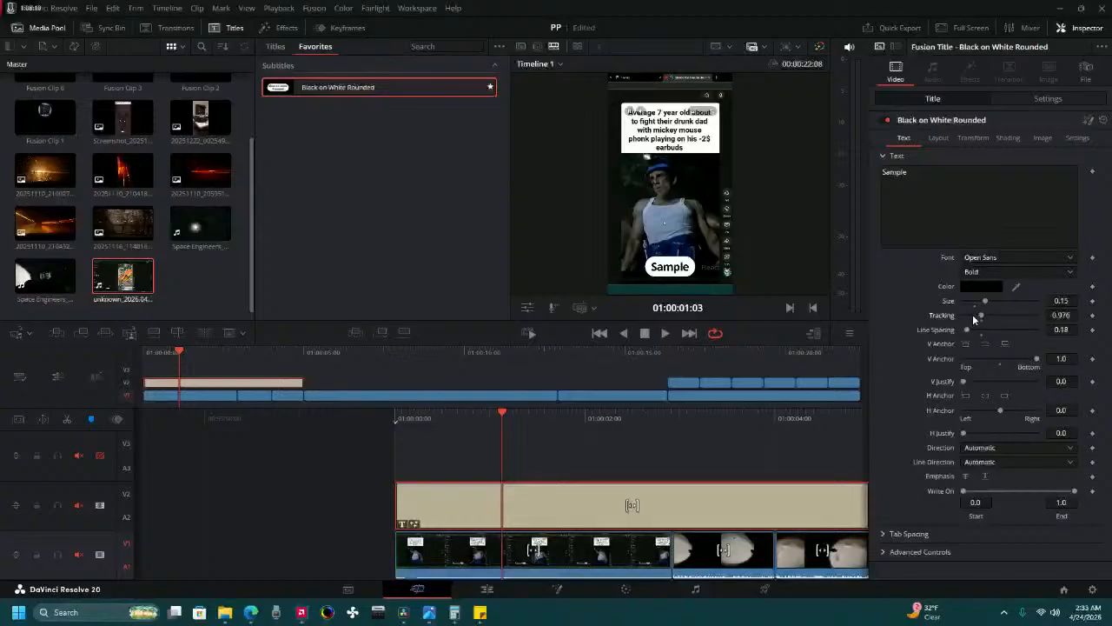
pyautogui.click(1061, 315)
pyautogui.press('BackSpace')
pyautogui.press('Tab')
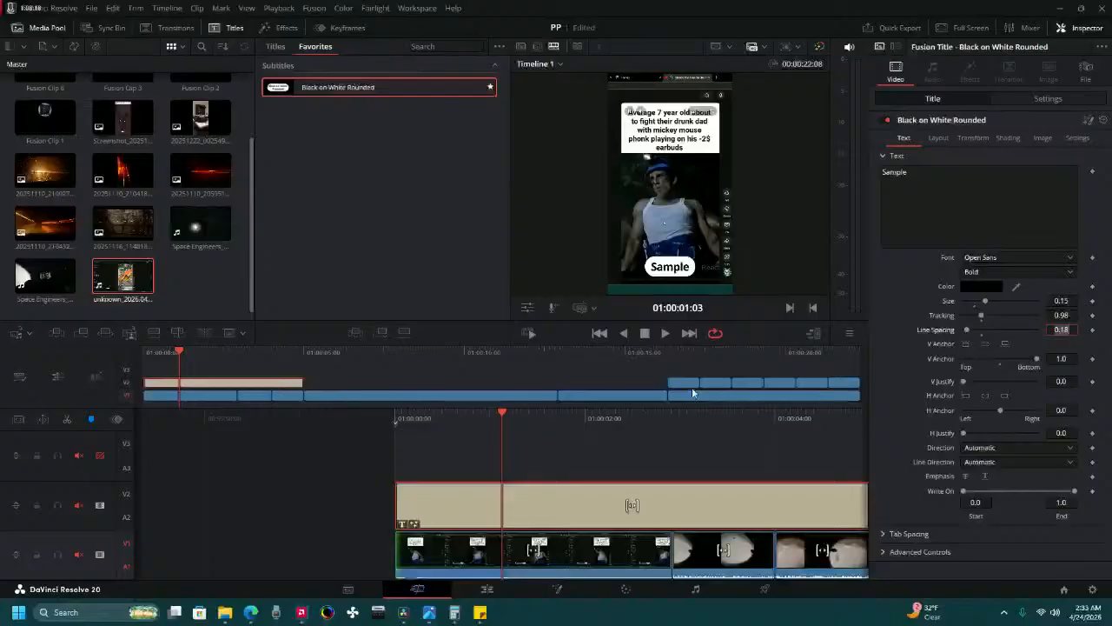
# Replace the title's sample text with "Remember".
pyautogui.doubleClick(894, 172)
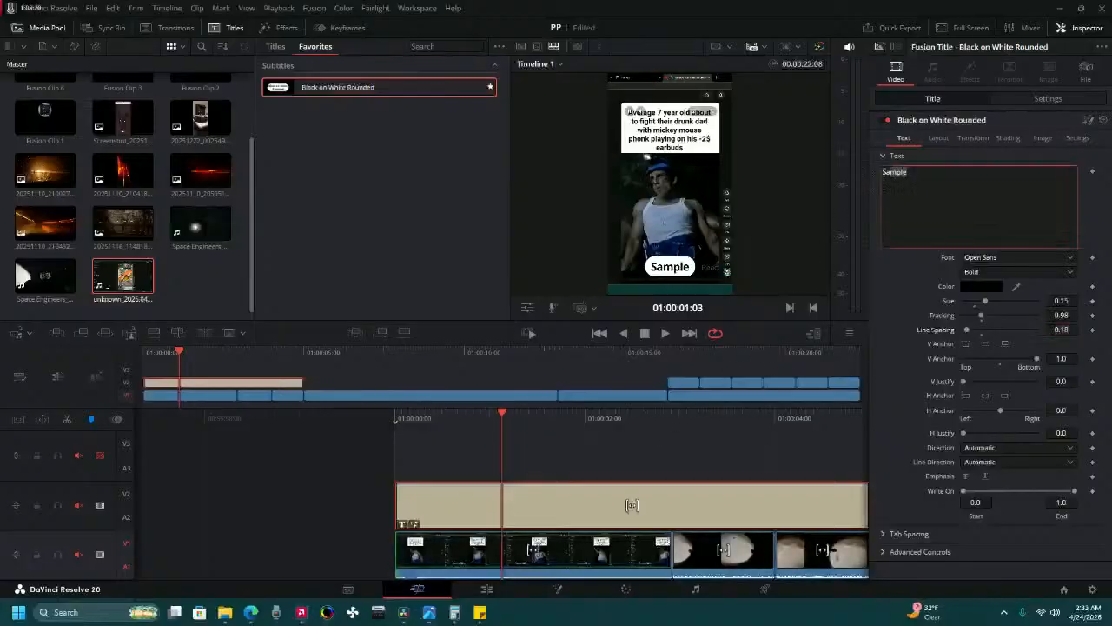
pyautogui.write('R')
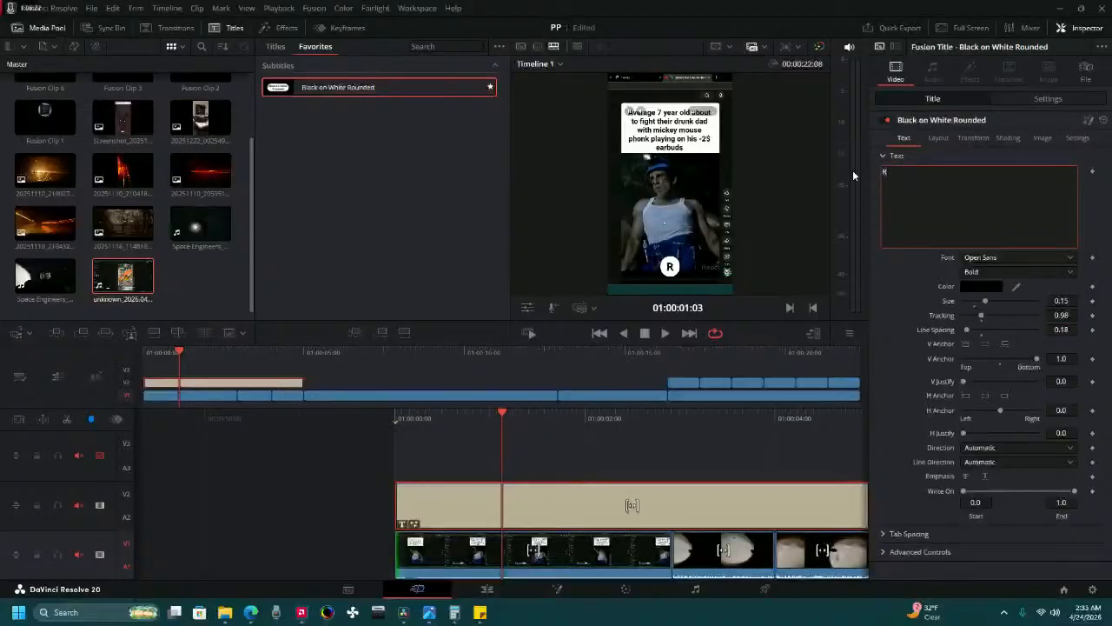
pyautogui.write('ememe')
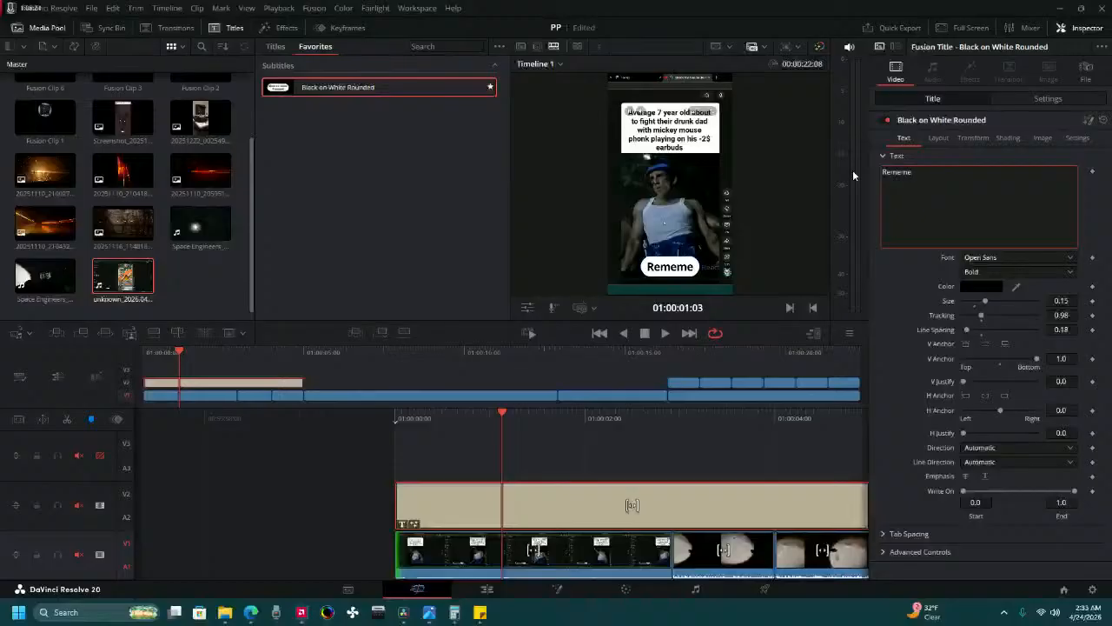
pyautogui.press('BackSpace')
pyautogui.write('ber')
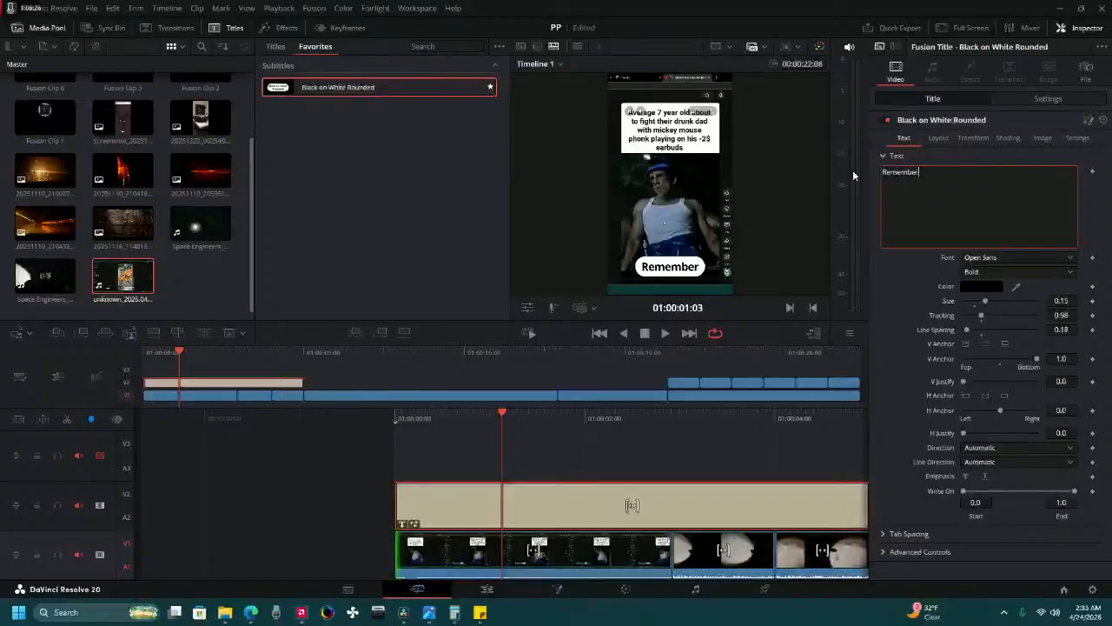
# Split the title on Video 2 at 01:00:02:22, where the first clip on Video 1 ends.
pyautogui.moveTo(718, 415); pyautogui.dragTo(561, 504)
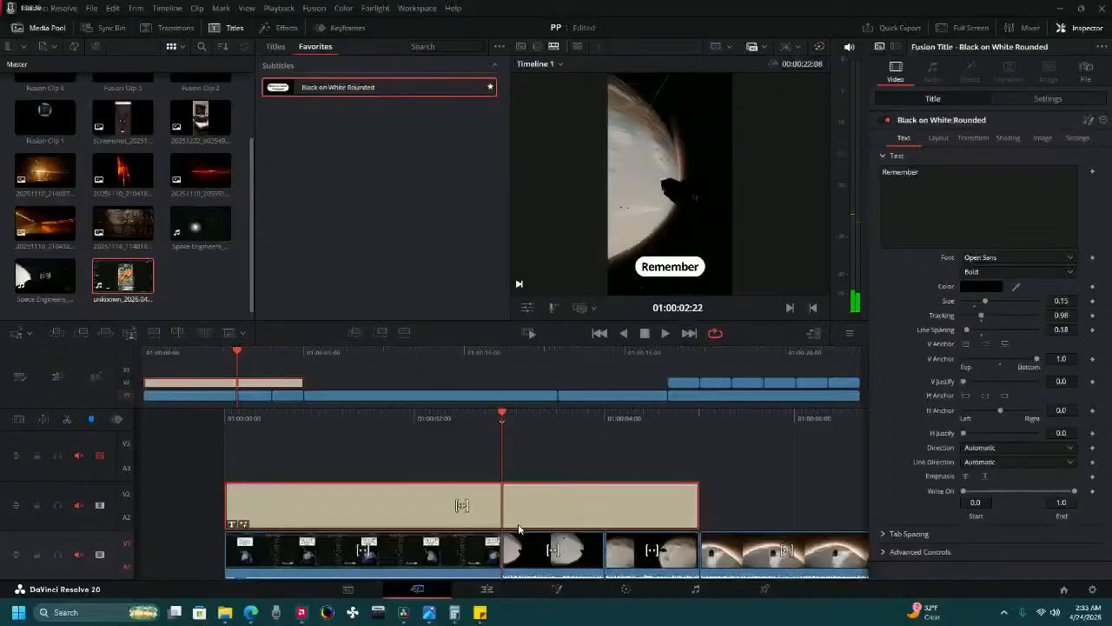
pyautogui.press('v')
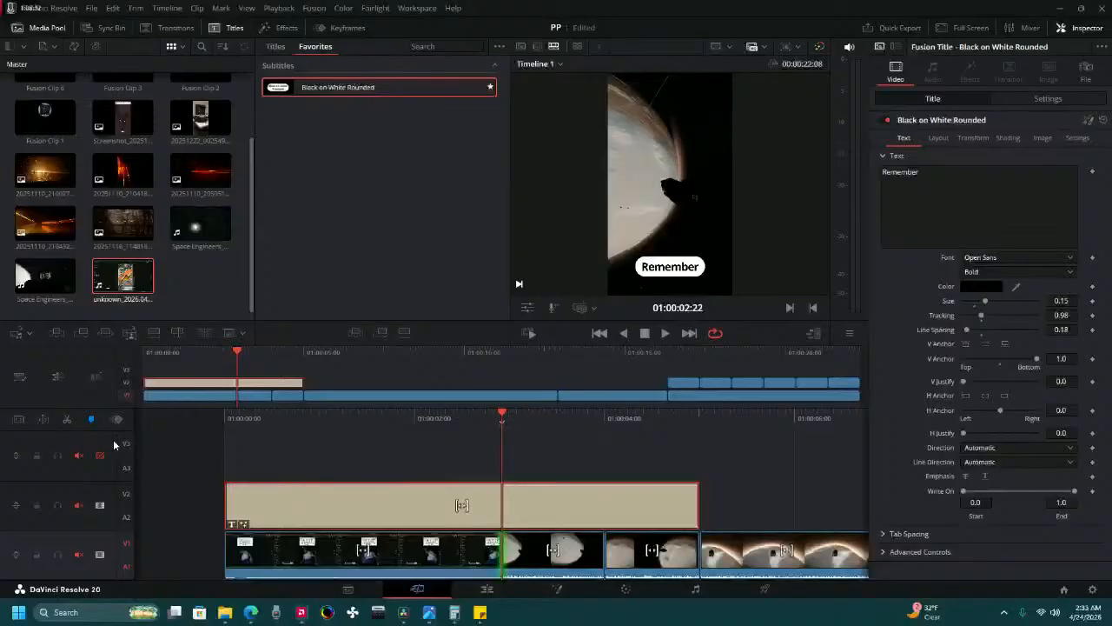
pyautogui.click(64, 420)
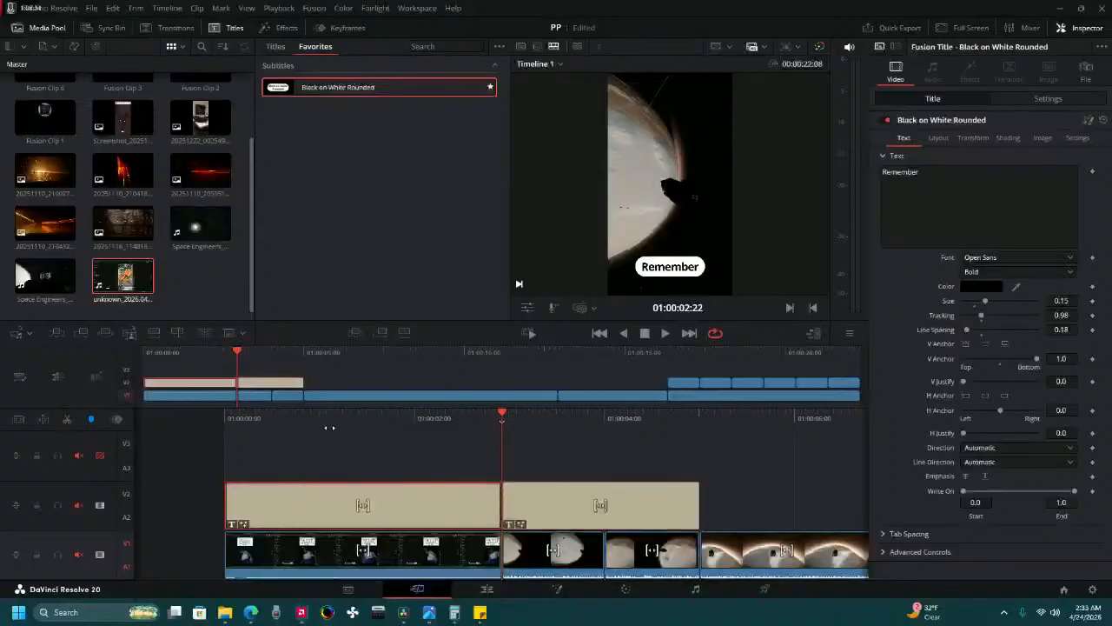
# Extend the first title's text to "Remember what waits" with "Below" on a second line.
pyautogui.press('Home')
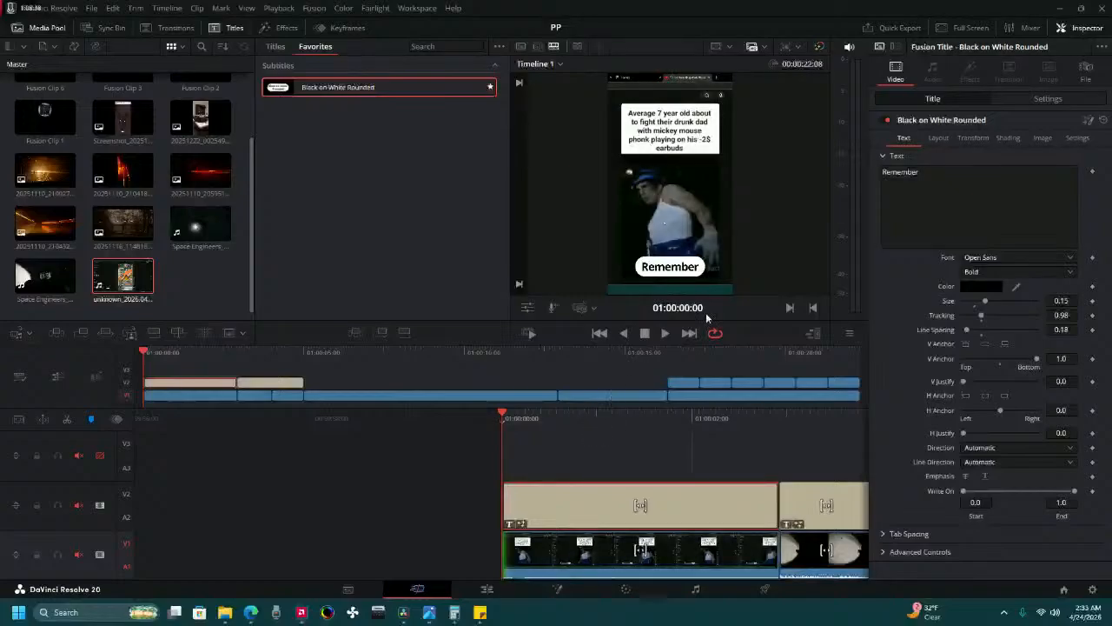
pyautogui.click(952, 175)
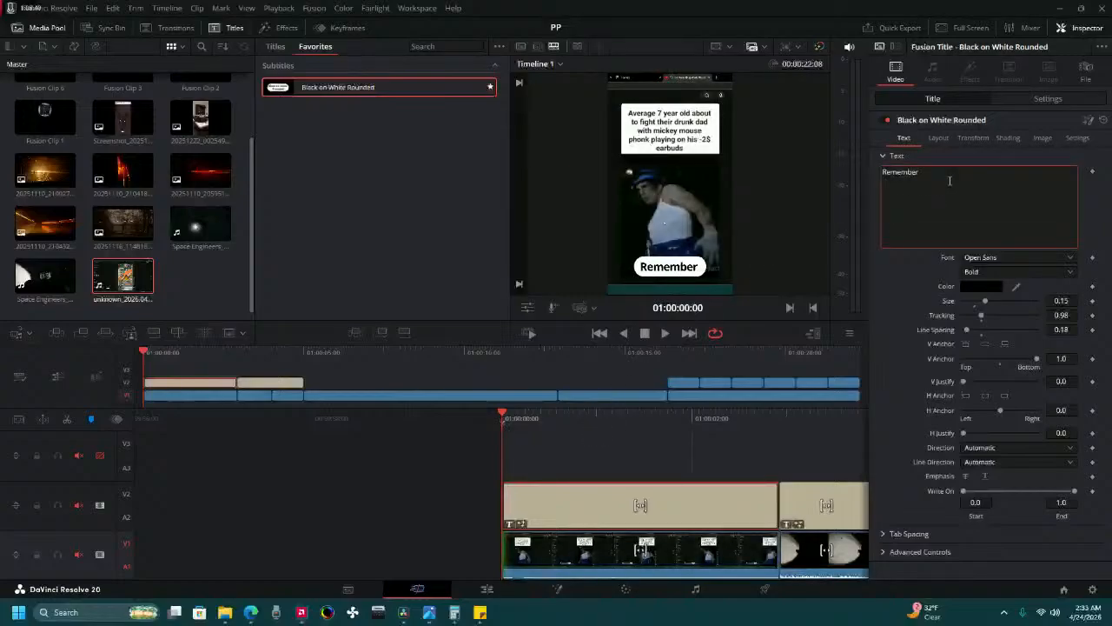
pyautogui.write('what wa')
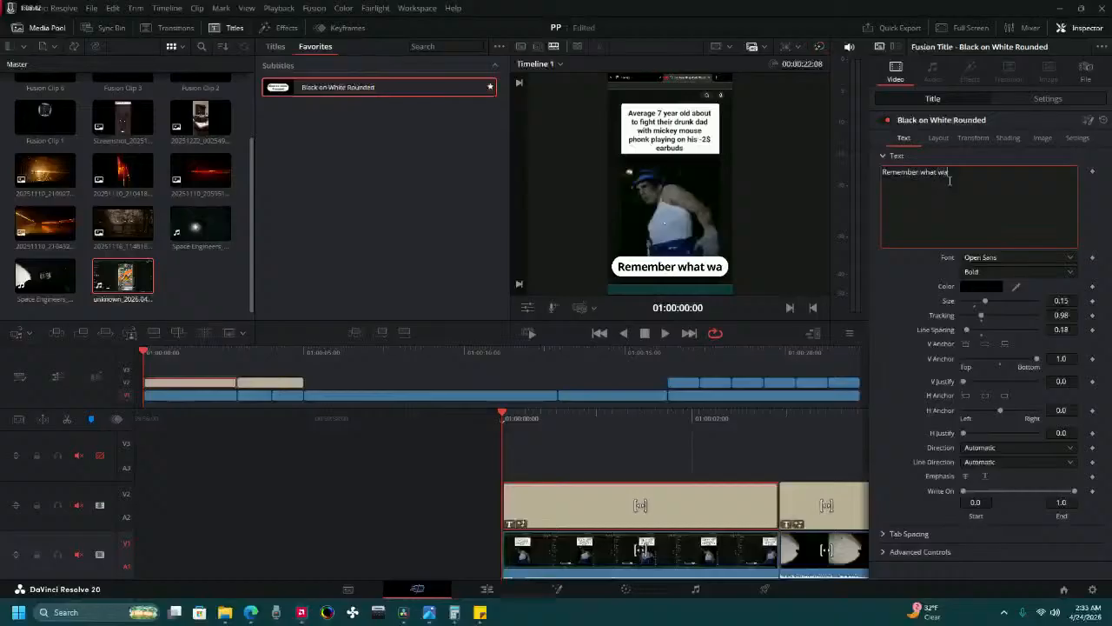
pyautogui.write('its ')
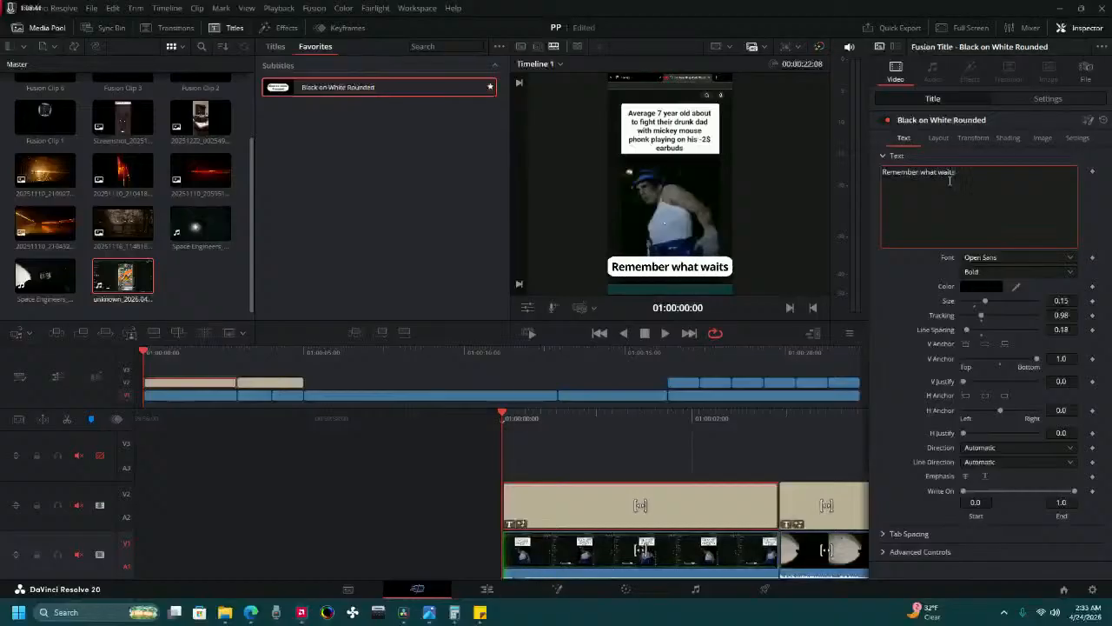
pyautogui.write('B')
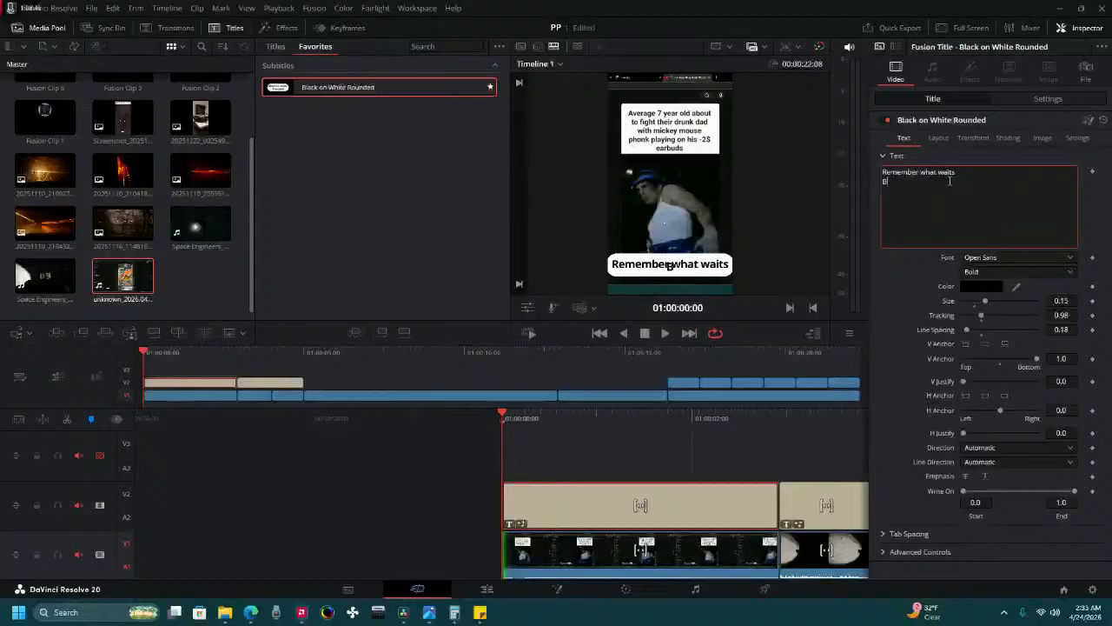
pyautogui.write('elow')
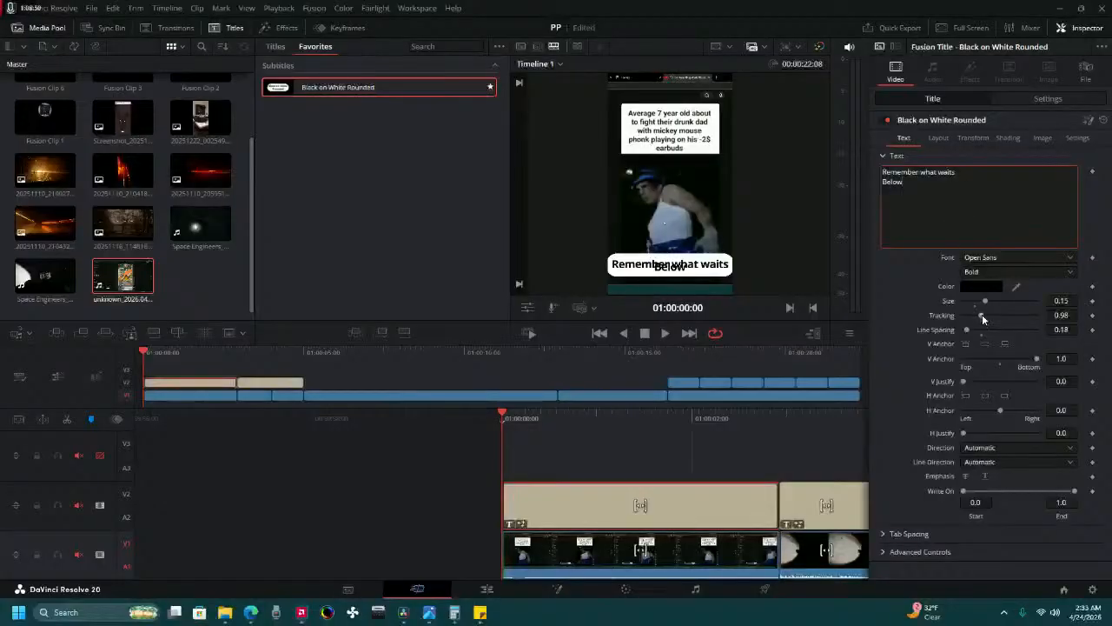
# Undo a small tracking change on the first title and set its line spacing to 0.63.
pyautogui.moveTo(983, 318); pyautogui.dragTo(983, 318)
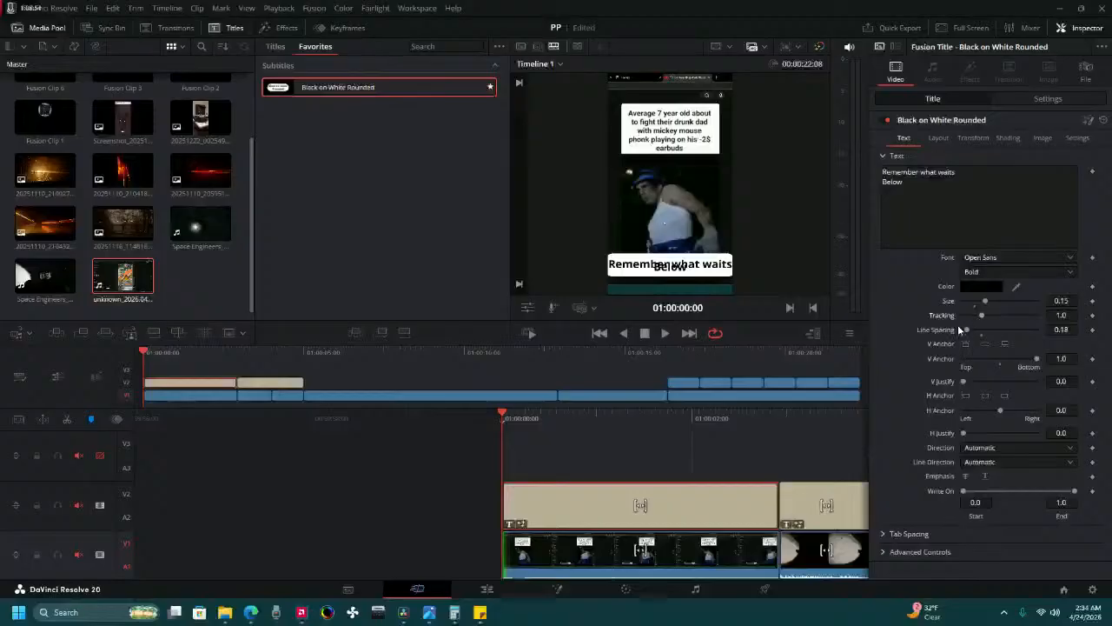
pyautogui.hotkey('ctrl', 'z')
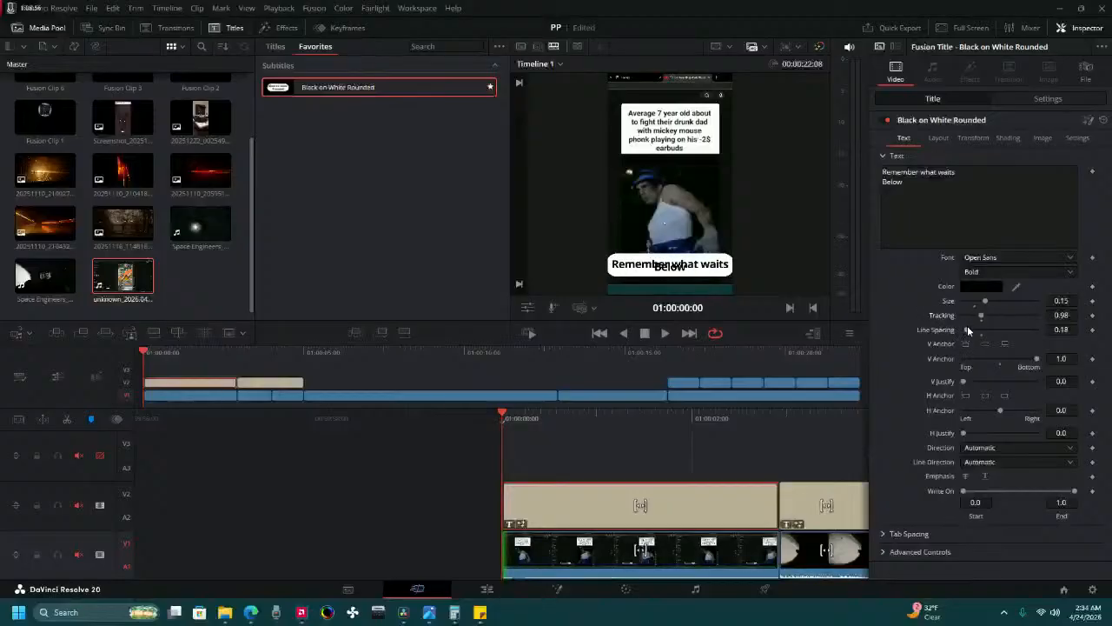
pyautogui.moveTo(967, 328); pyautogui.dragTo(980, 317)
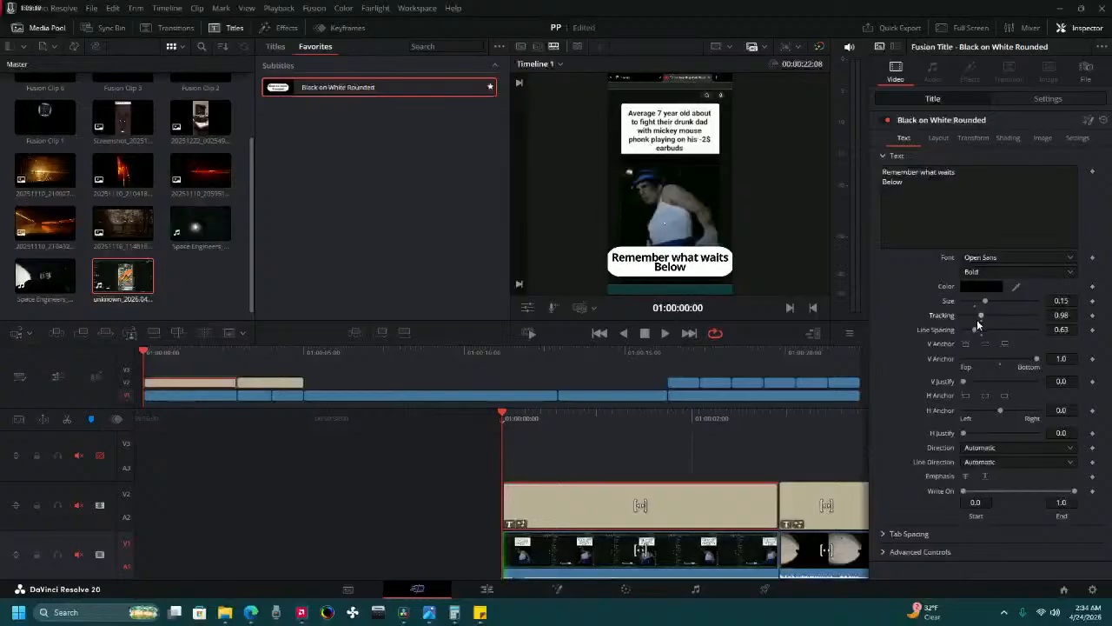
# Play the first title briefly and change its second line to lowercase "below".
pyautogui.click(664, 333)
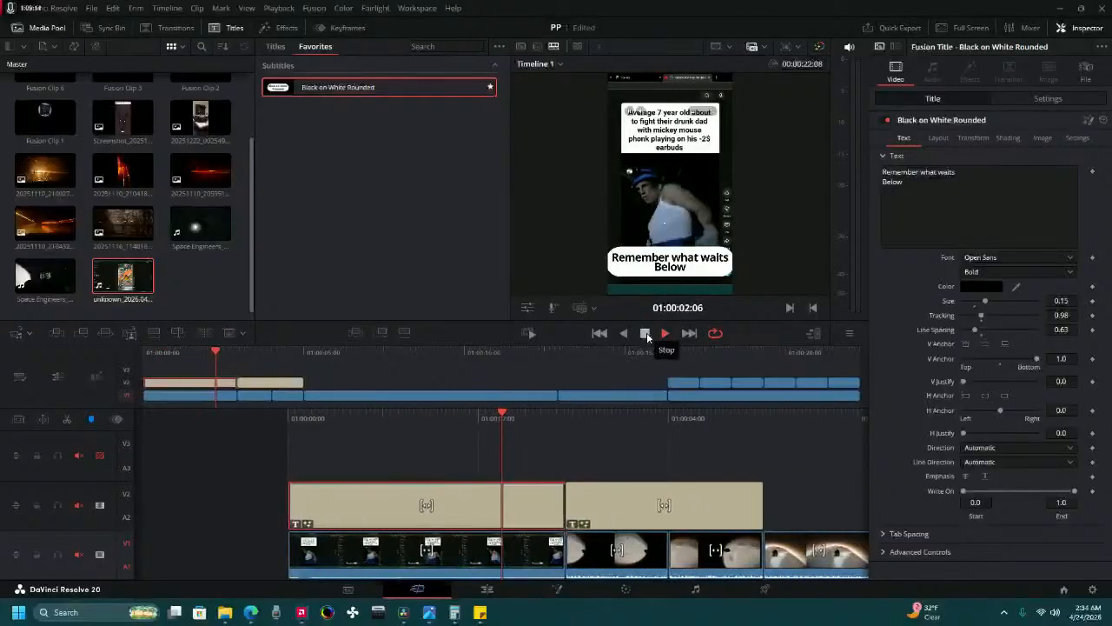
pyautogui.click(644, 333)
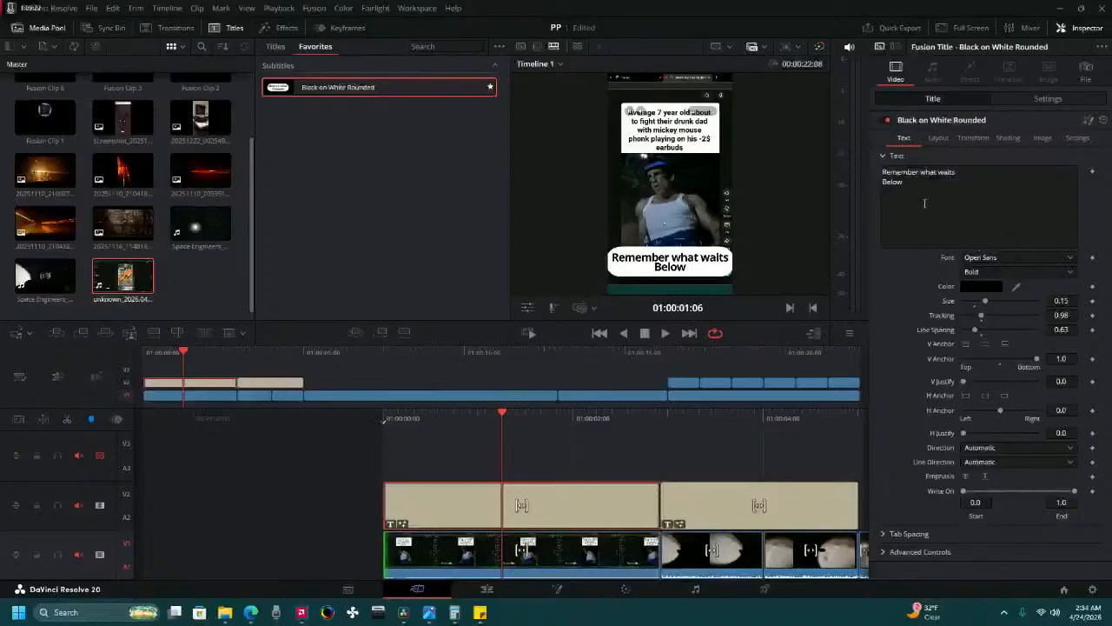
pyautogui.click(885, 177)
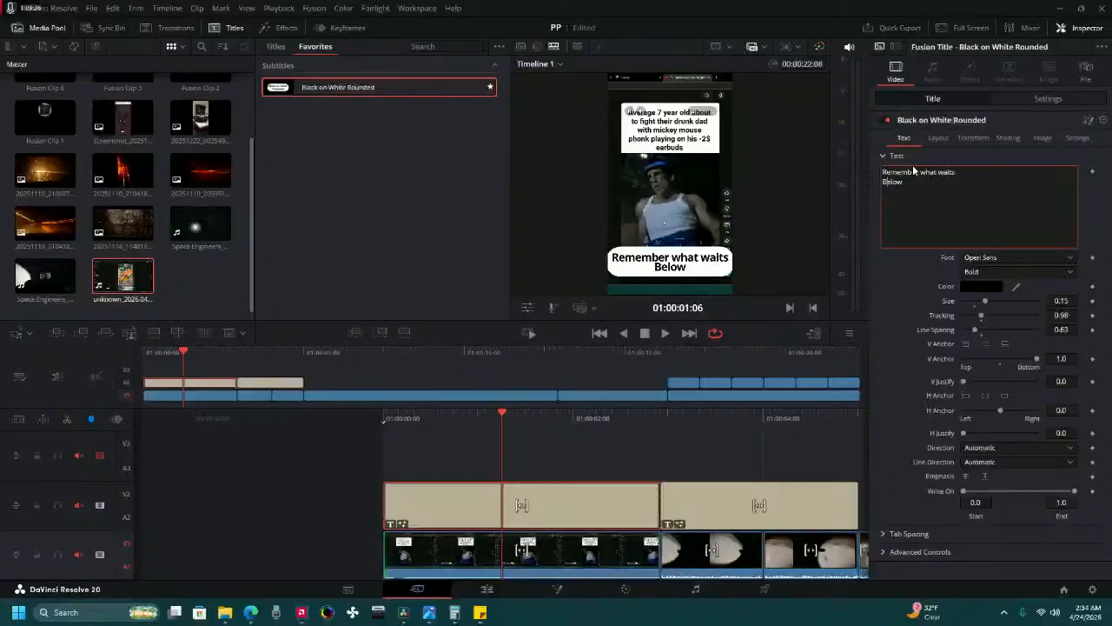
pyautogui.press('BackSpace')
pyautogui.write('b')
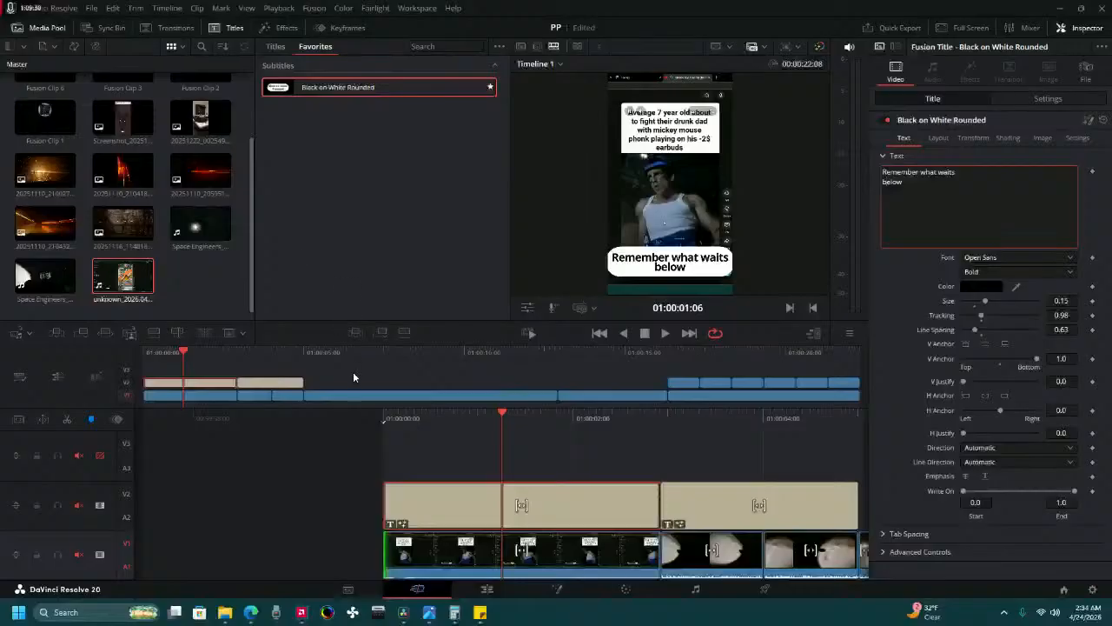
# Play the timeline from its start through both titles to check the captions.
pyautogui.click(385, 418)
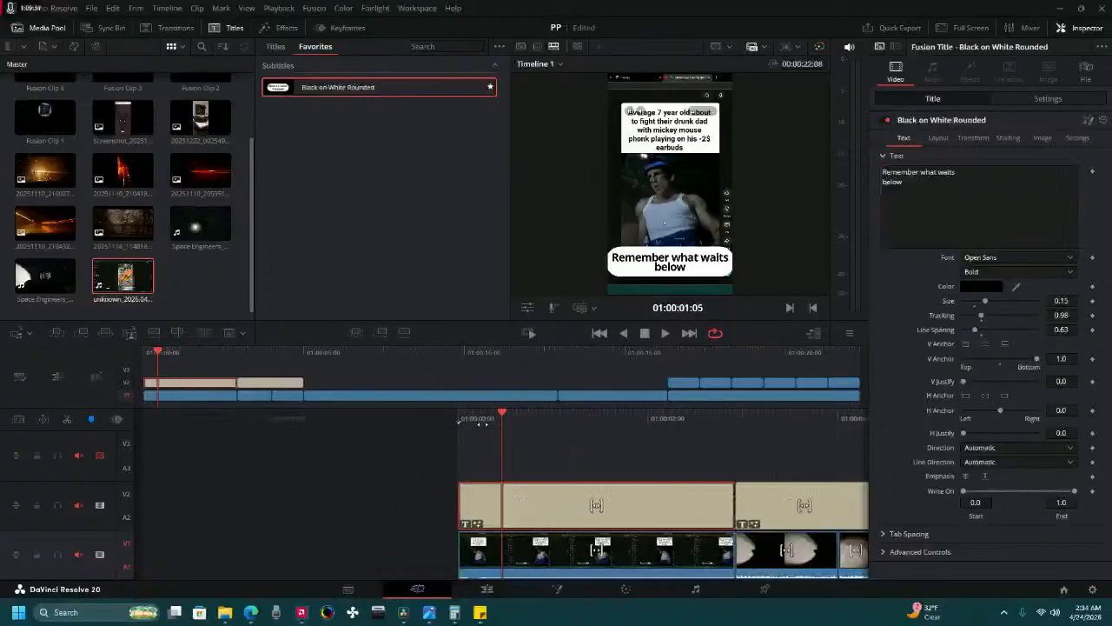
pyautogui.click(663, 333)
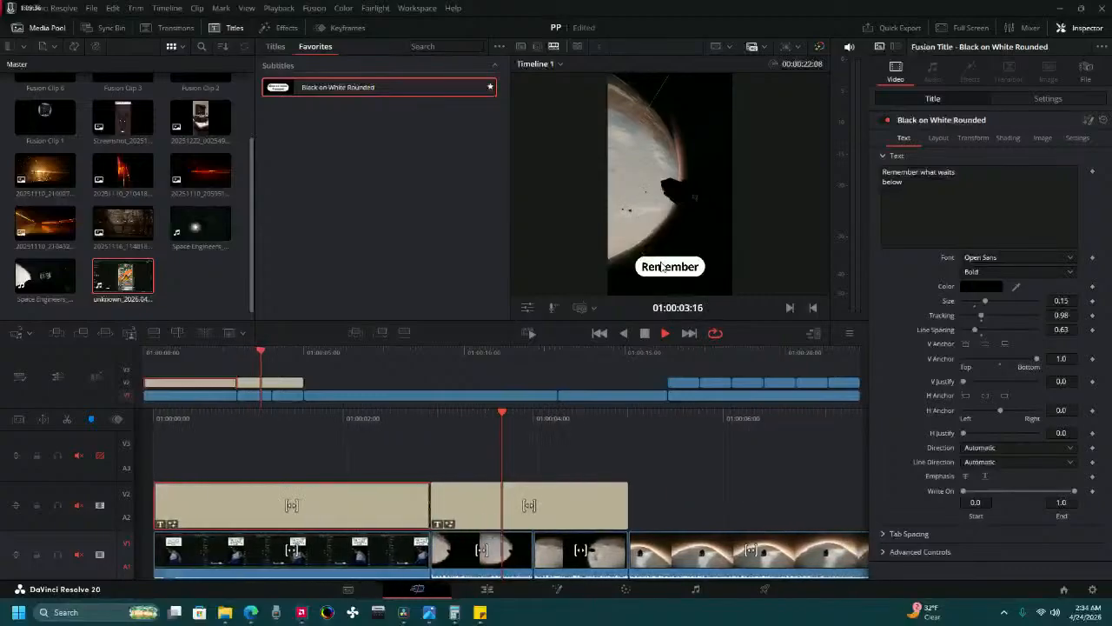
pyautogui.click(644, 334)
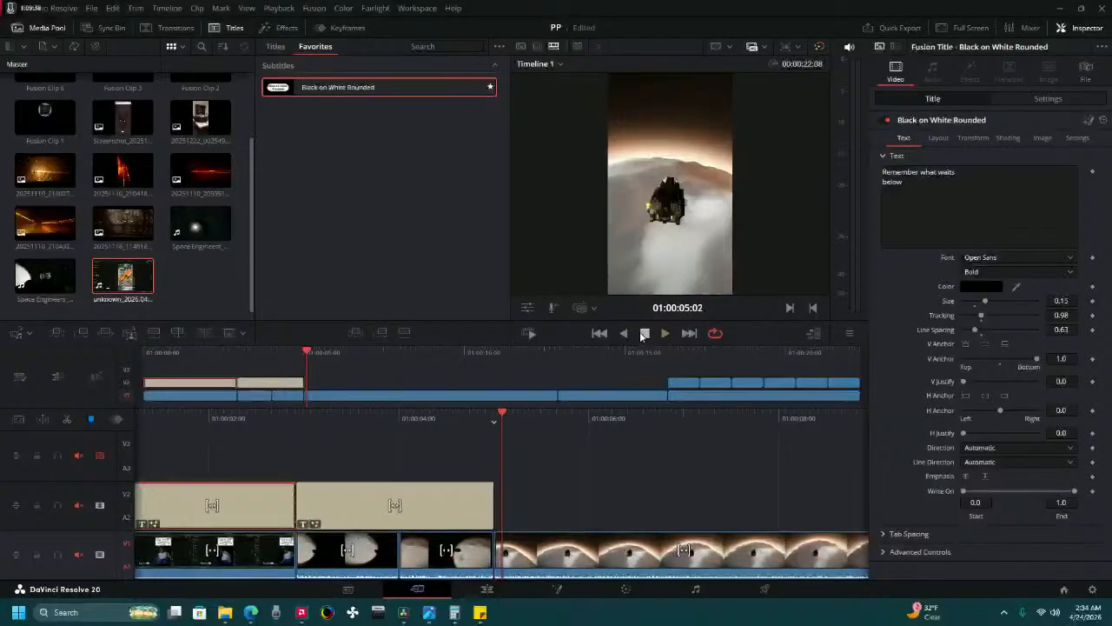
pyautogui.press('v')
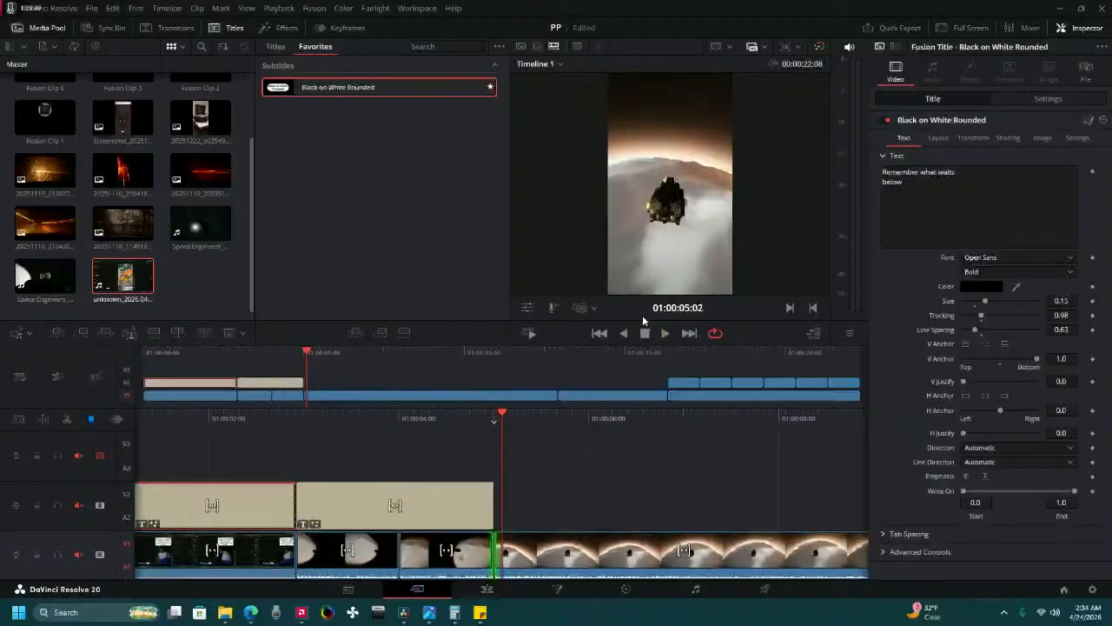
# Replace the text of the second title on Video 2 with "Sorry for that".
pyautogui.moveTo(433, 420); pyautogui.dragTo(538, 444)
pyautogui.click(512, 502)
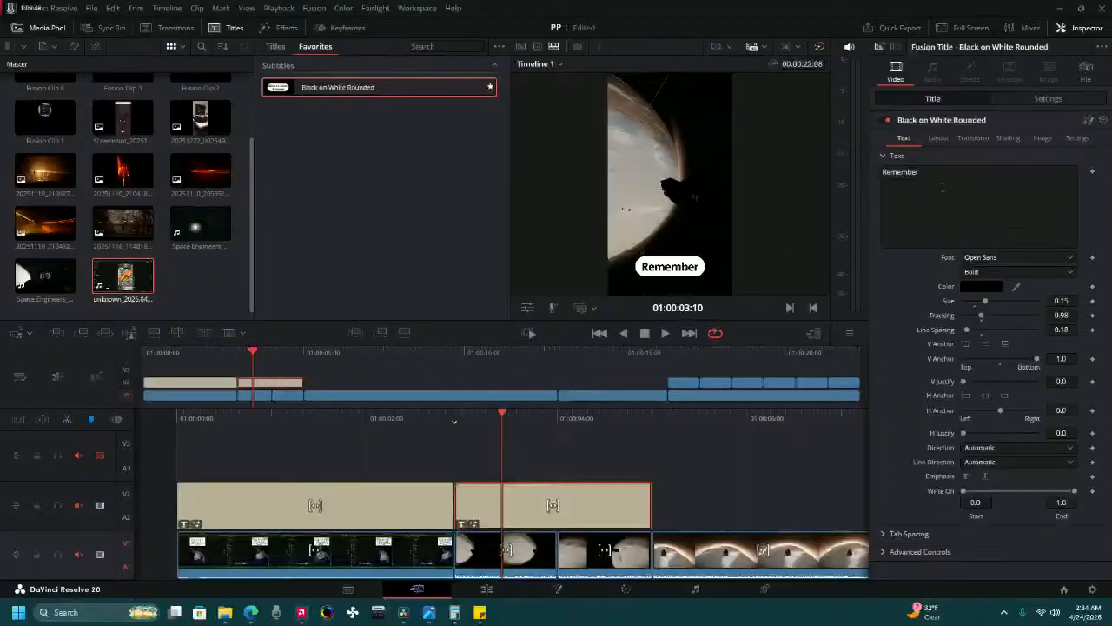
pyautogui.moveTo(919, 172); pyautogui.dragTo(880, 166)
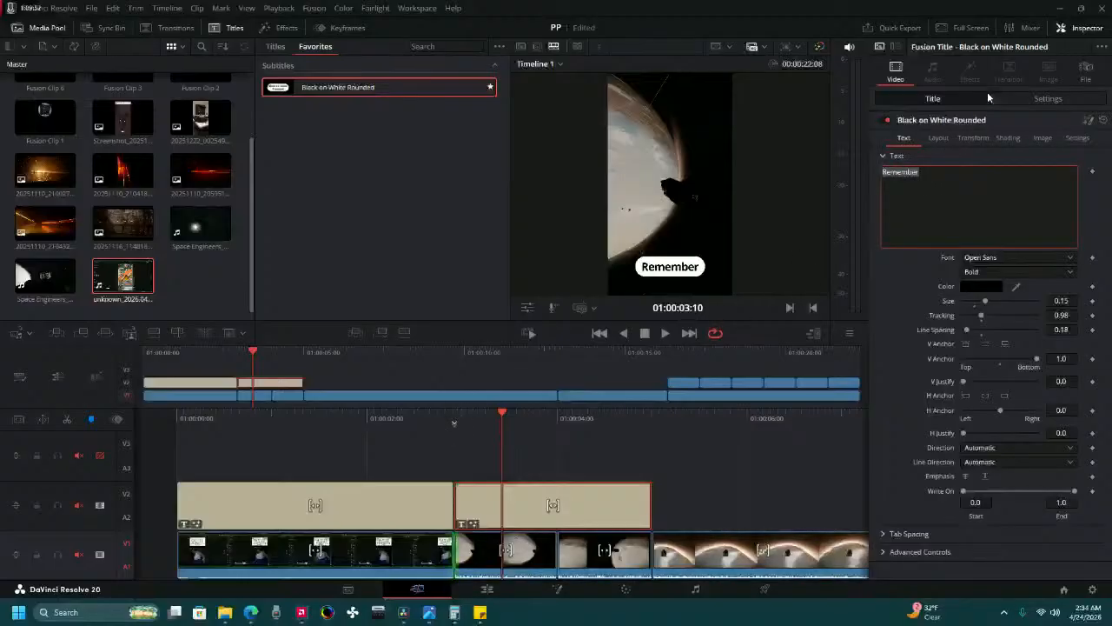
pyautogui.write('Sorr')
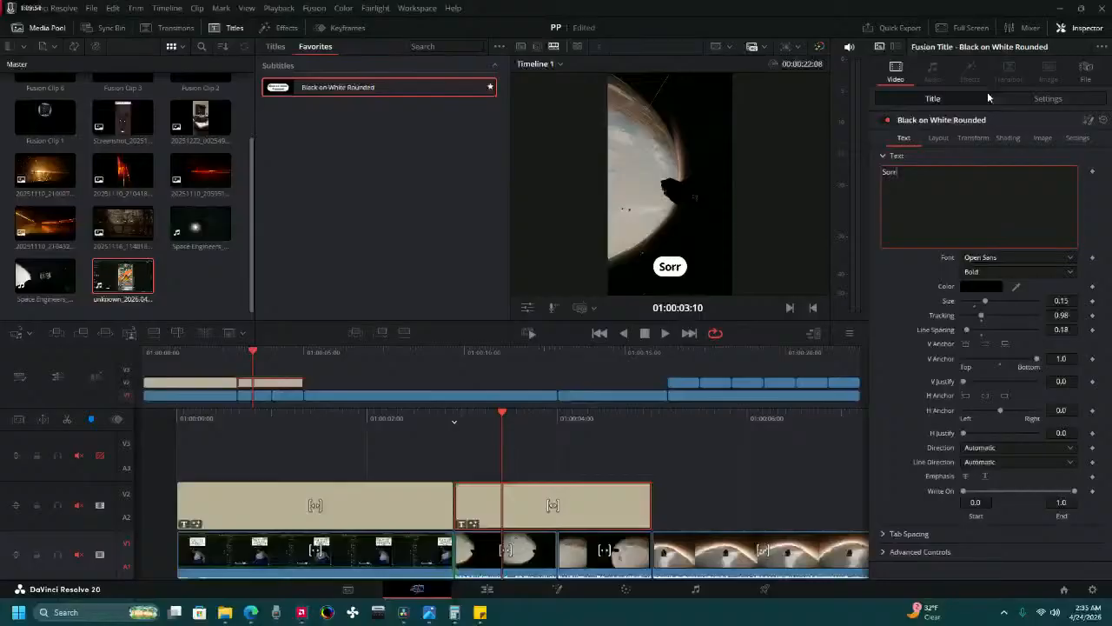
pyautogui.write('y ')
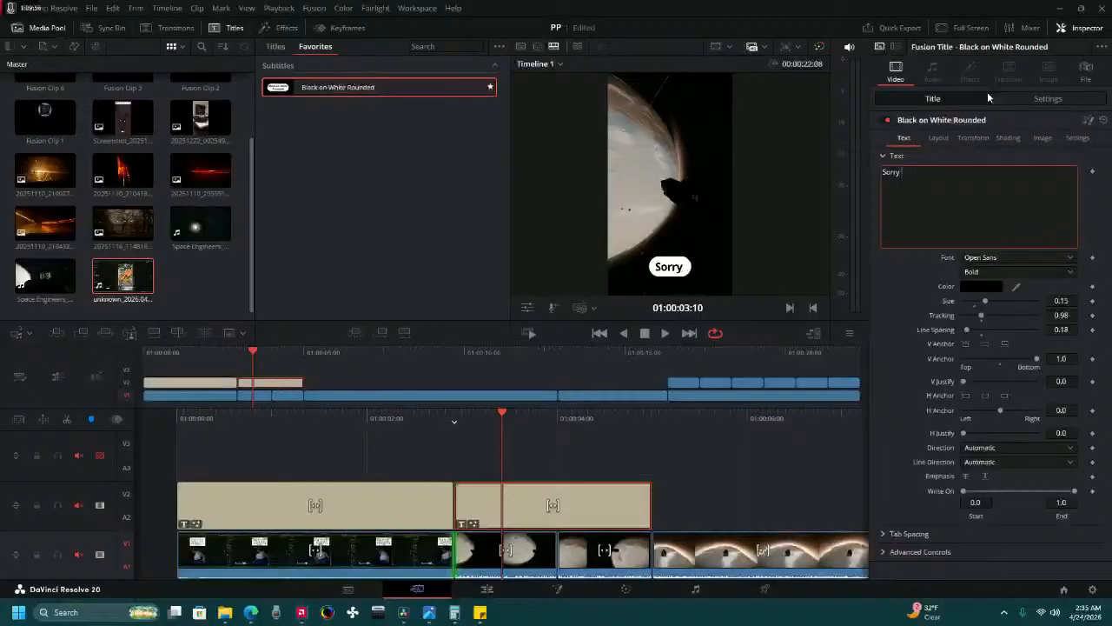
pyautogui.write('for')
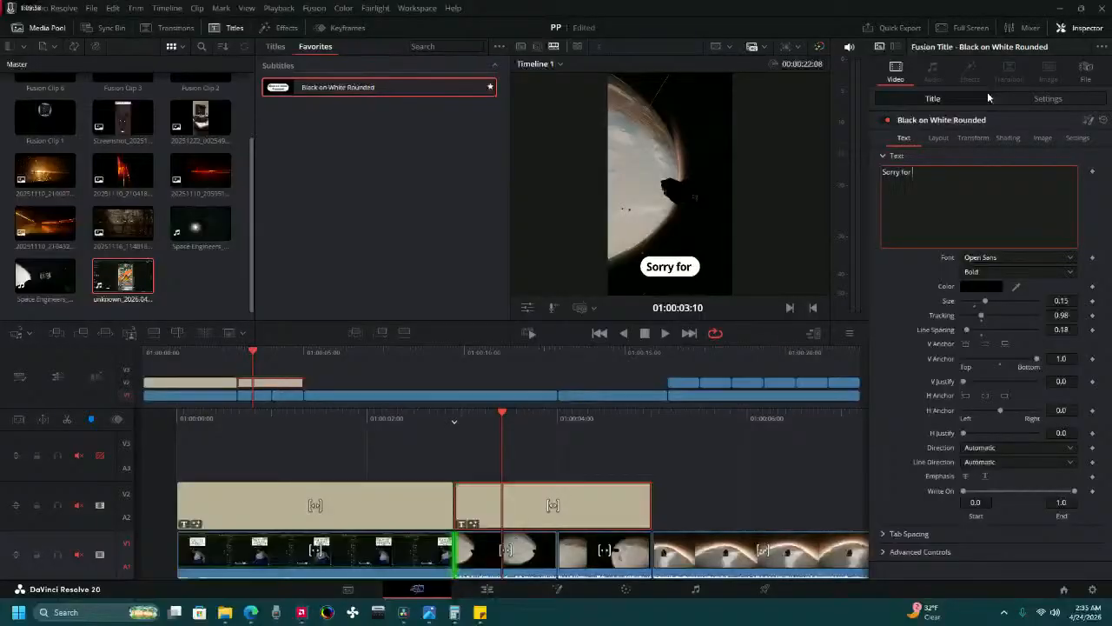
pyautogui.write(' tha')
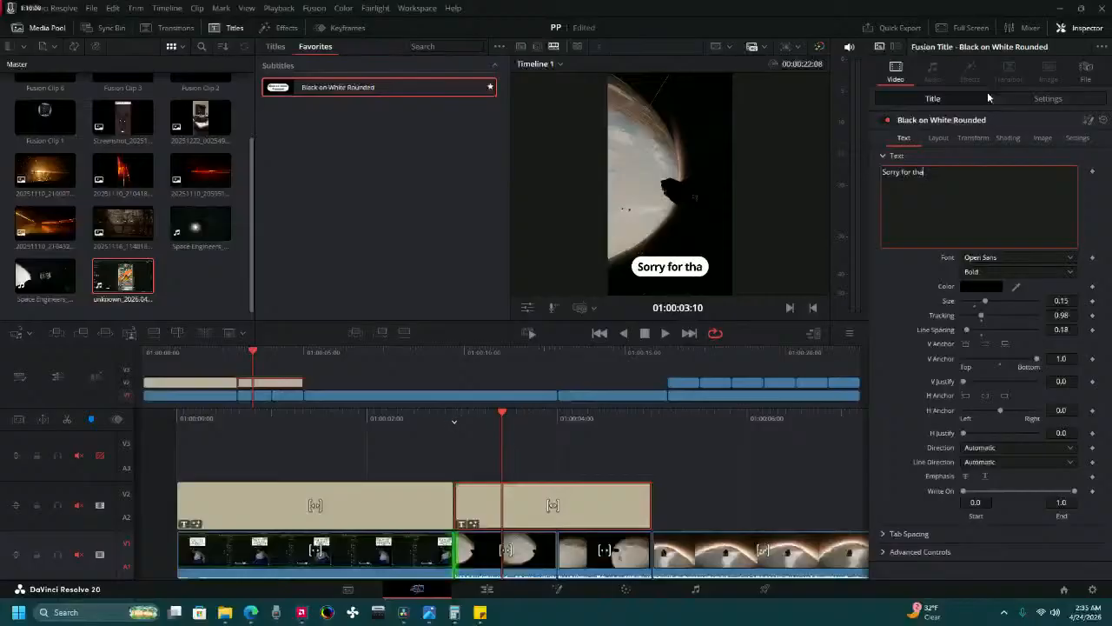
pyautogui.write('t')
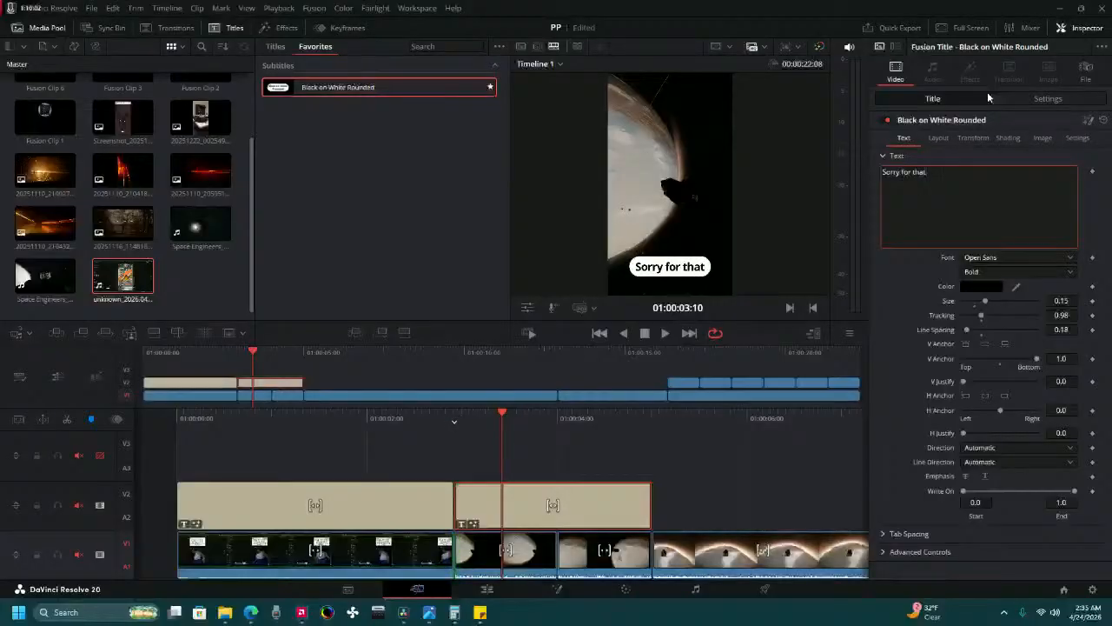
# Clear the second title's text and change it to "So stay awhile".
pyautogui.press('BackSpace')
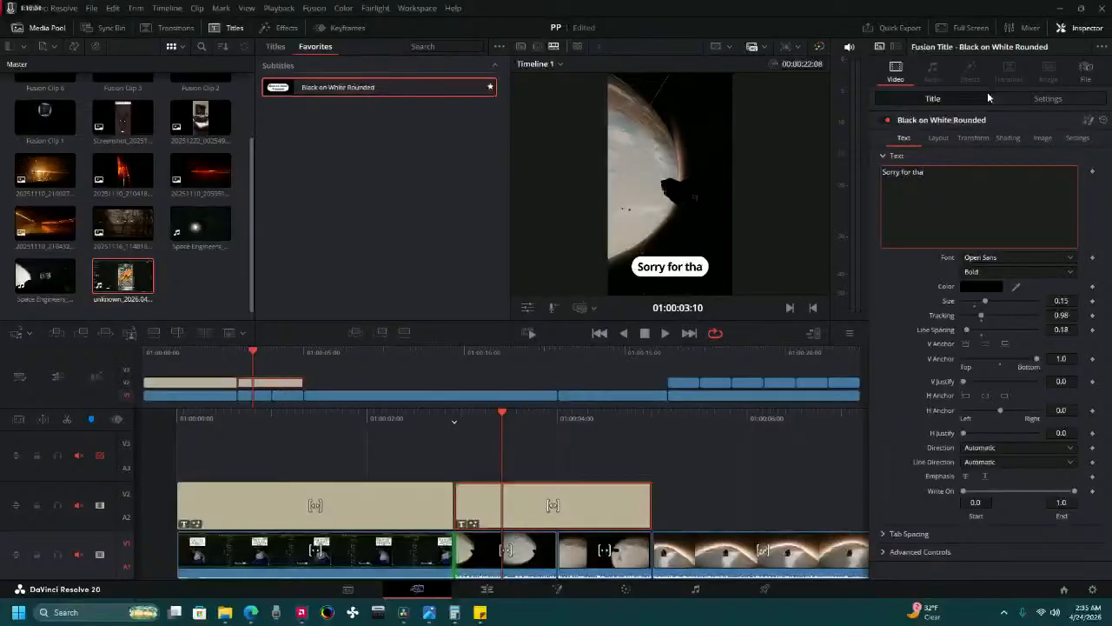
pyautogui.press('BackSpace')
pyautogui.press('BackSpace')
pyautogui.press('BackSpace')
pyautogui.press('BackSpace')
pyautogui.press('BackSpace')
pyautogui.press('BackSpace')
pyautogui.press('BackSpace')
pyautogui.press('BackSpace')
pyautogui.press('BackSpace')
pyautogui.press('BackSpace')
pyautogui.press('BackSpace')
pyautogui.press('BackSpace')
pyautogui.press('BackSpace')
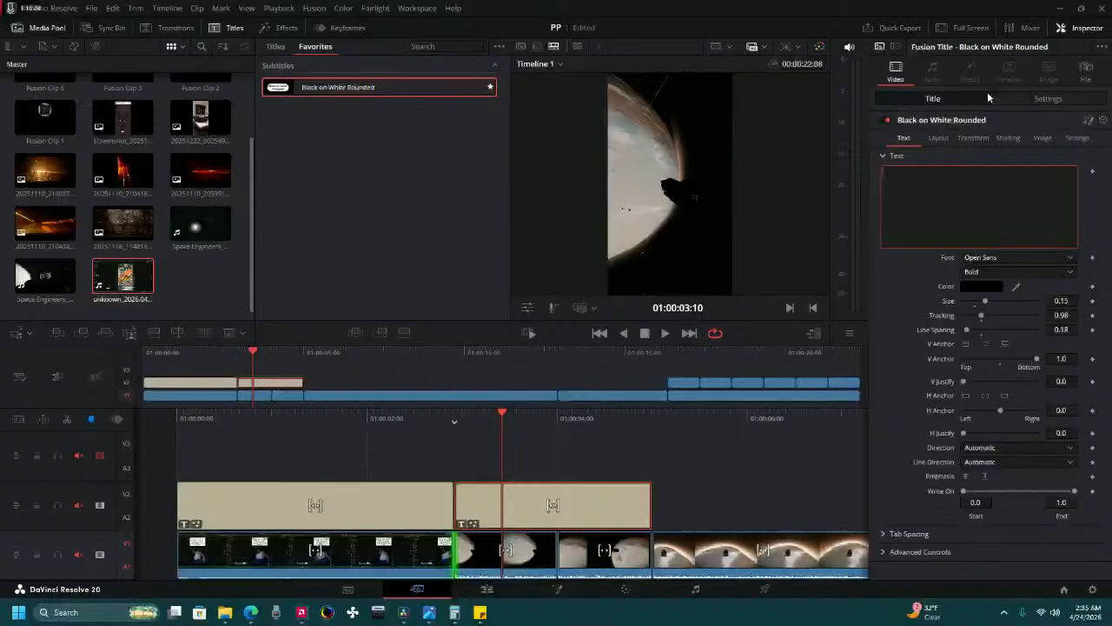
pyautogui.write('S')
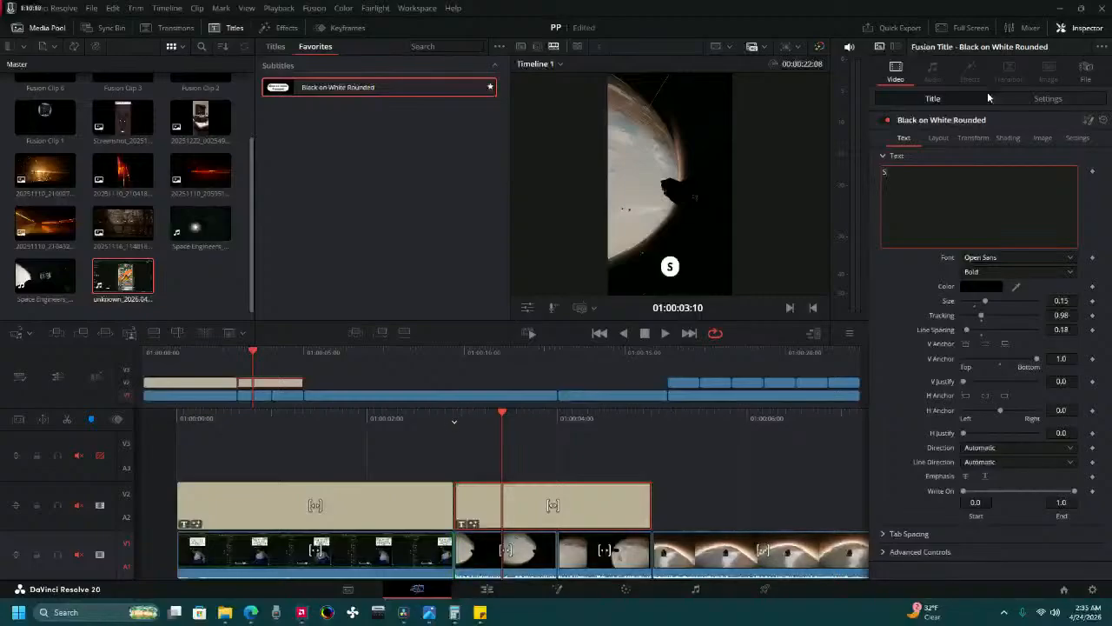
pyautogui.write('o stay')
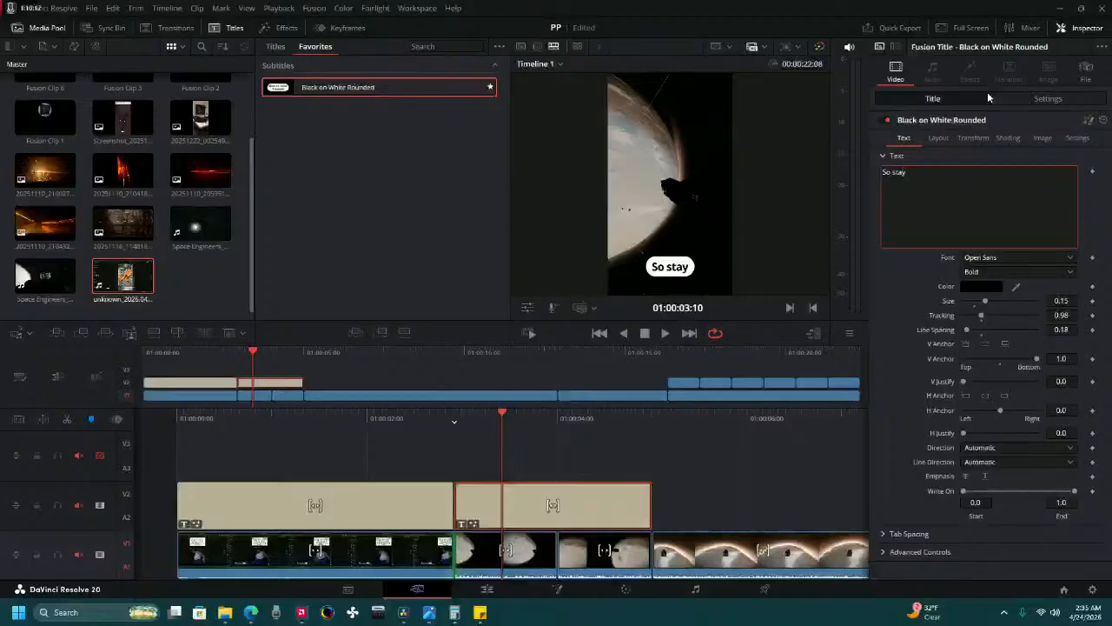
pyautogui.write(' awhi')
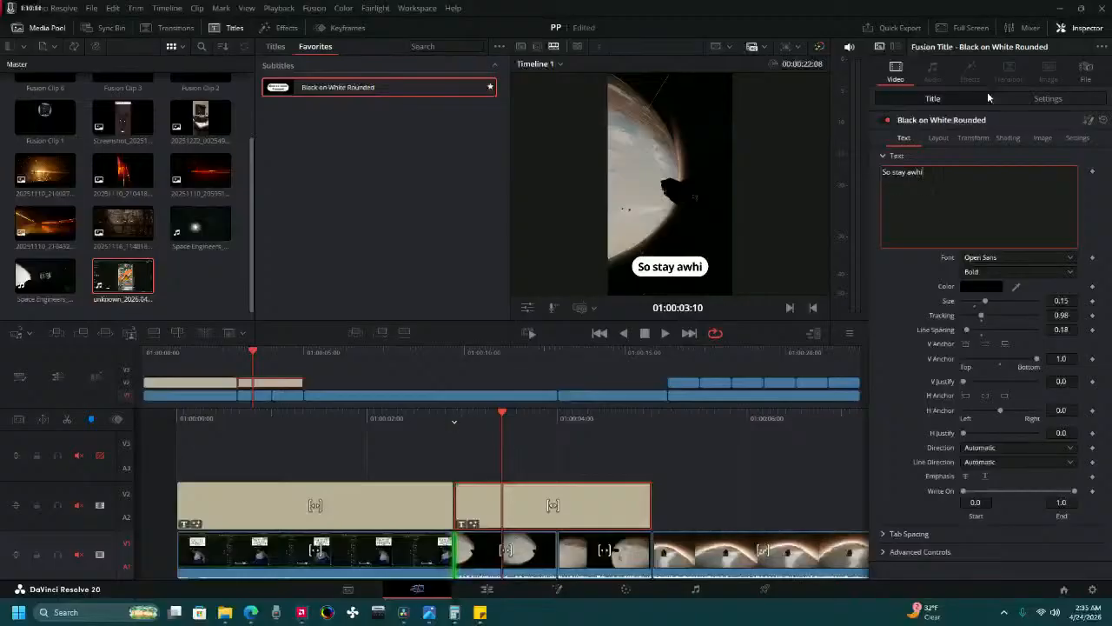
pyautogui.write(';')
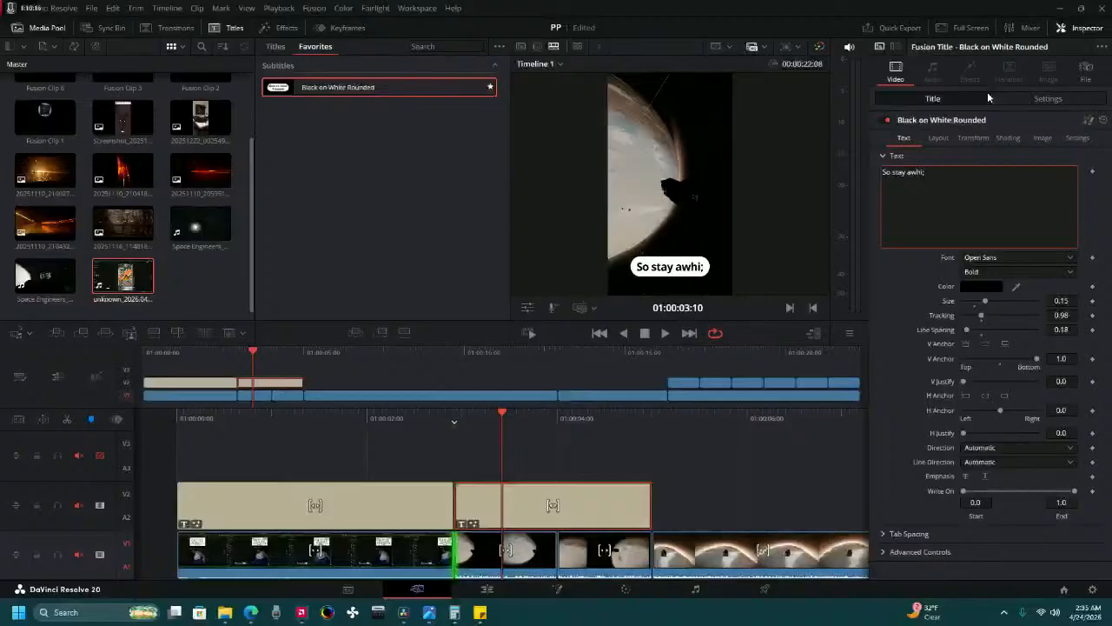
pyautogui.press('BackSpace')
pyautogui.write('le')
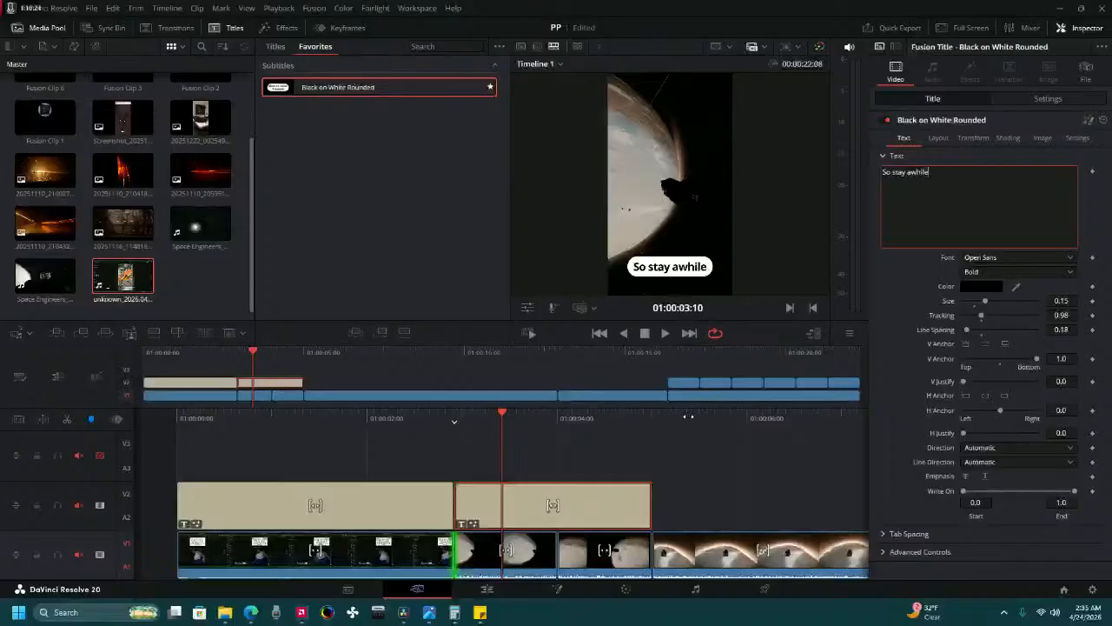
# Move the "So stay awhile" title to position X 164, Y 243 in its transform settings.
pyautogui.press('space')
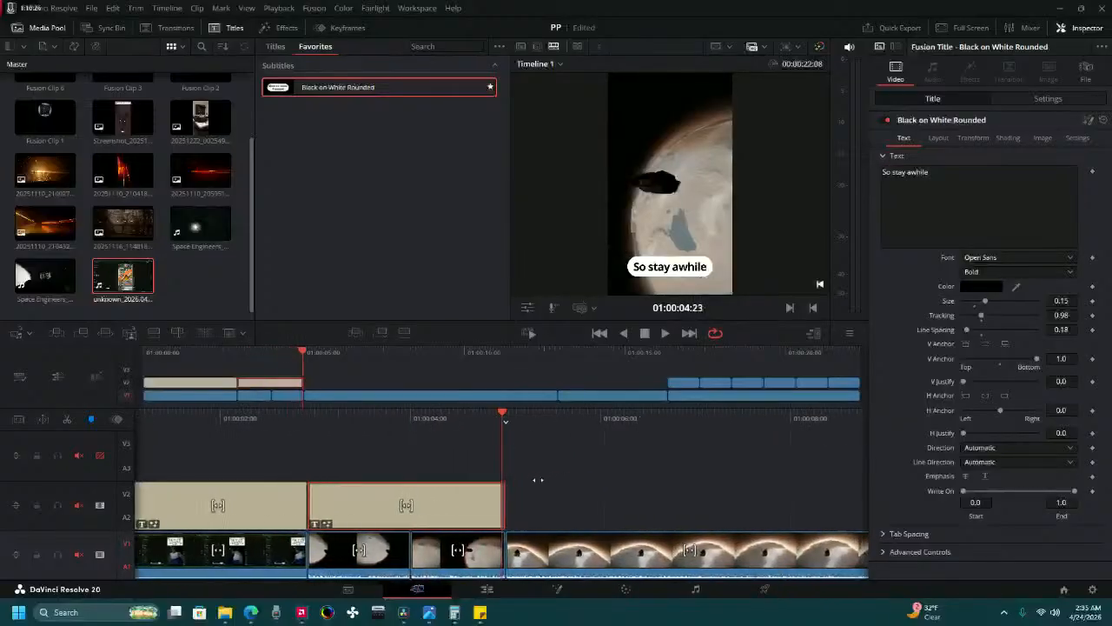
pyautogui.click(544, 487)
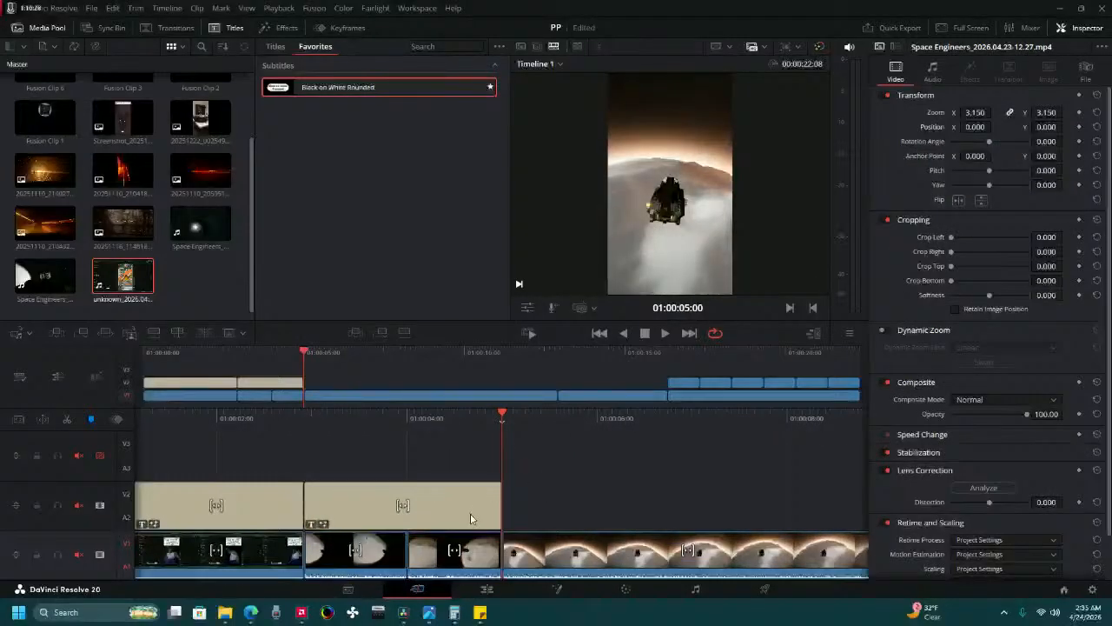
pyautogui.moveTo(433, 430); pyautogui.dragTo(480, 428)
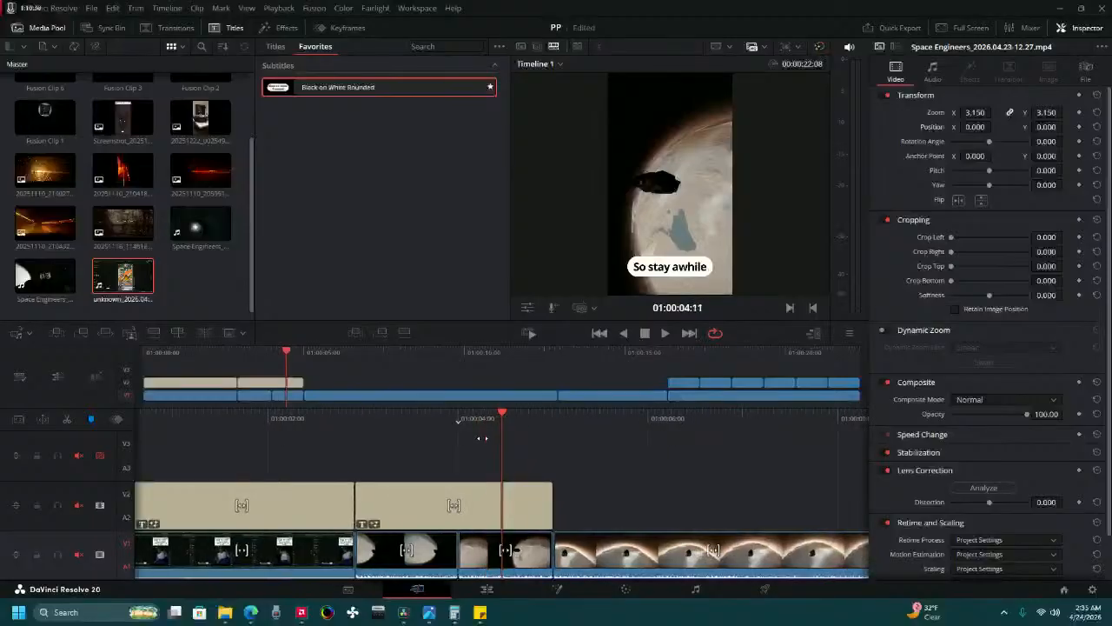
pyautogui.click(1016, 102)
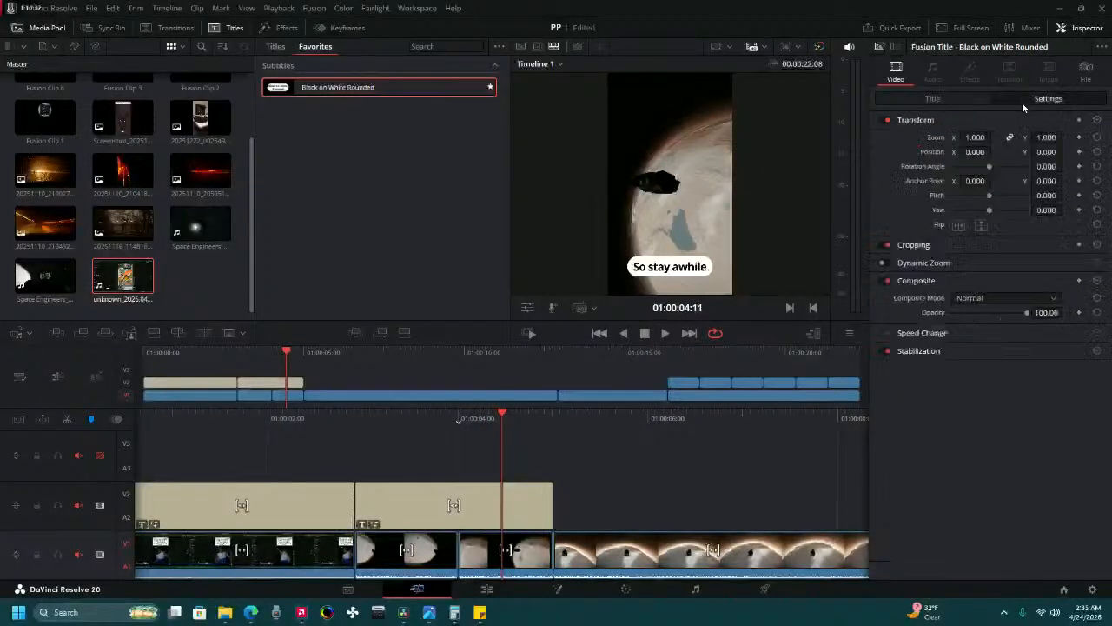
pyautogui.moveTo(975, 150); pyautogui.dragTo(1066, 151)
pyautogui.moveTo(1066, 151); pyautogui.dragTo(1040, 154)
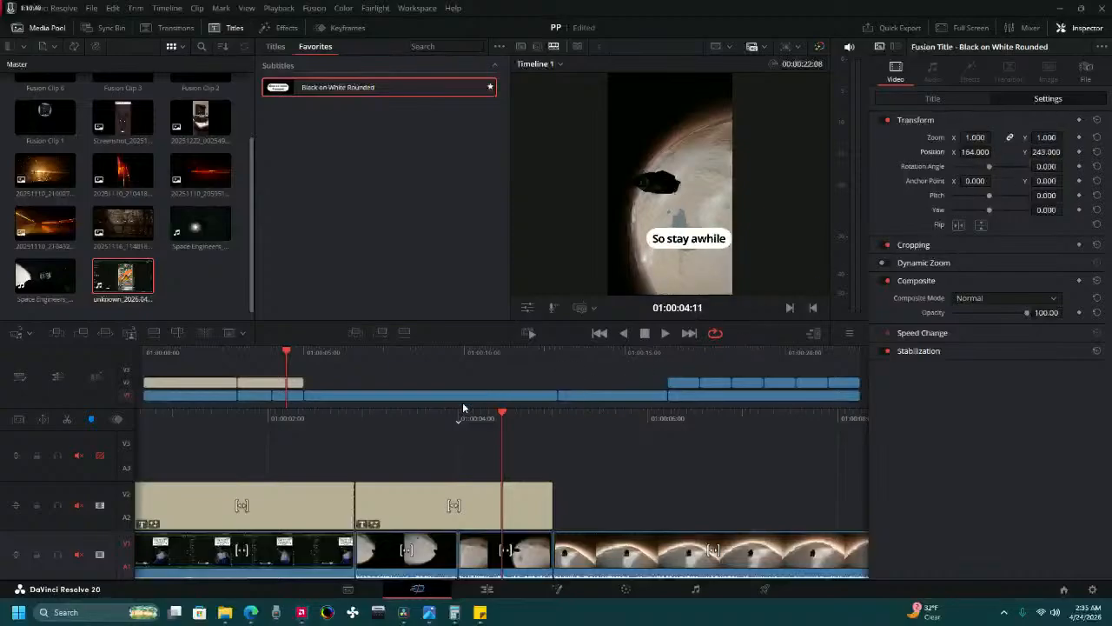
# Add position keyframes to the "So stay awhile" title at its start, 01:00:02:22, and at 01:00:04:00.
pyautogui.moveTo(463, 408); pyautogui.dragTo(562, 409)
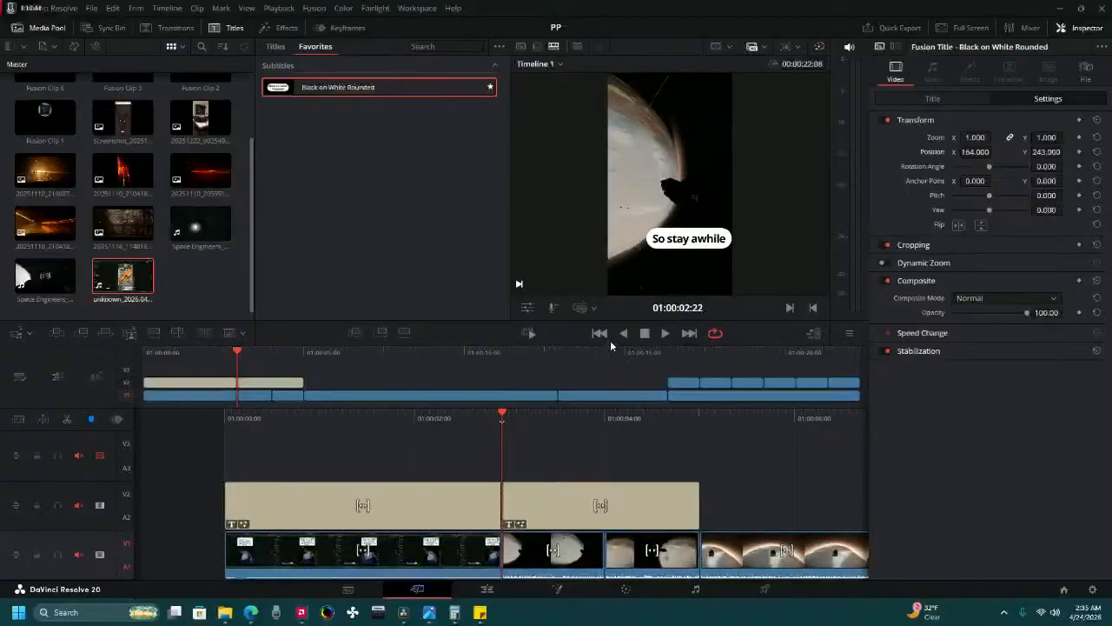
pyautogui.click(1079, 152)
pyautogui.click(689, 333)
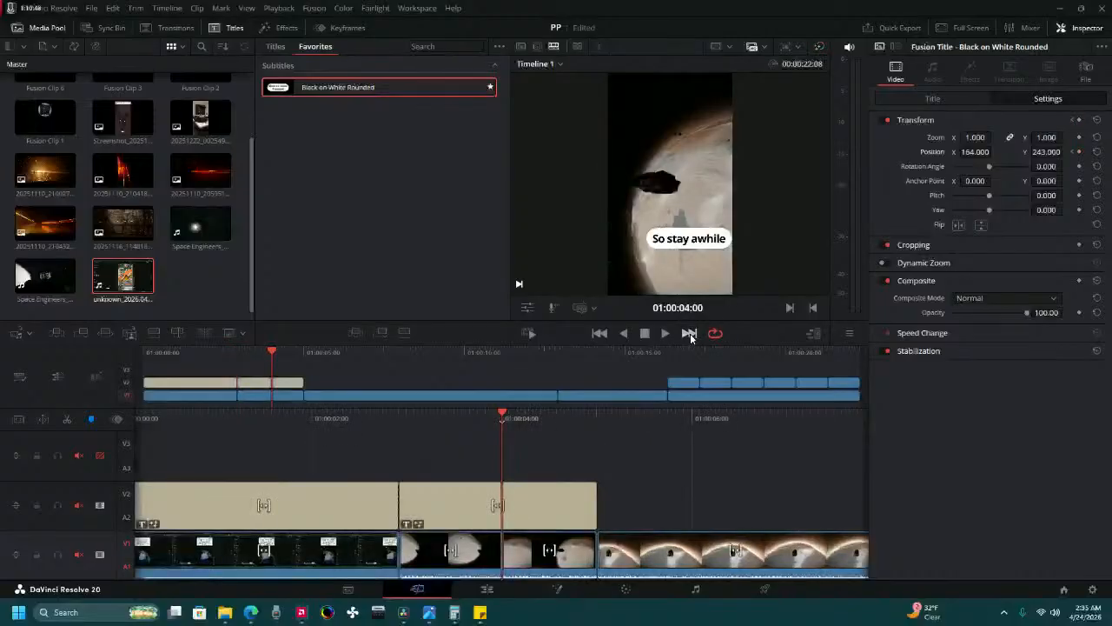
pyautogui.click(603, 333)
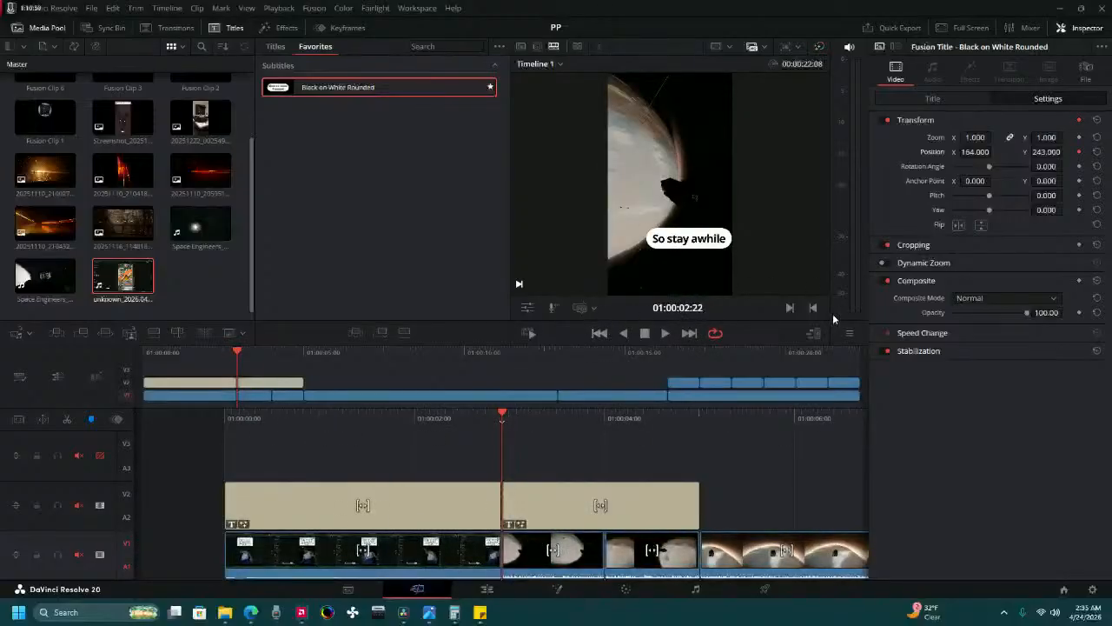
pyautogui.click(689, 332)
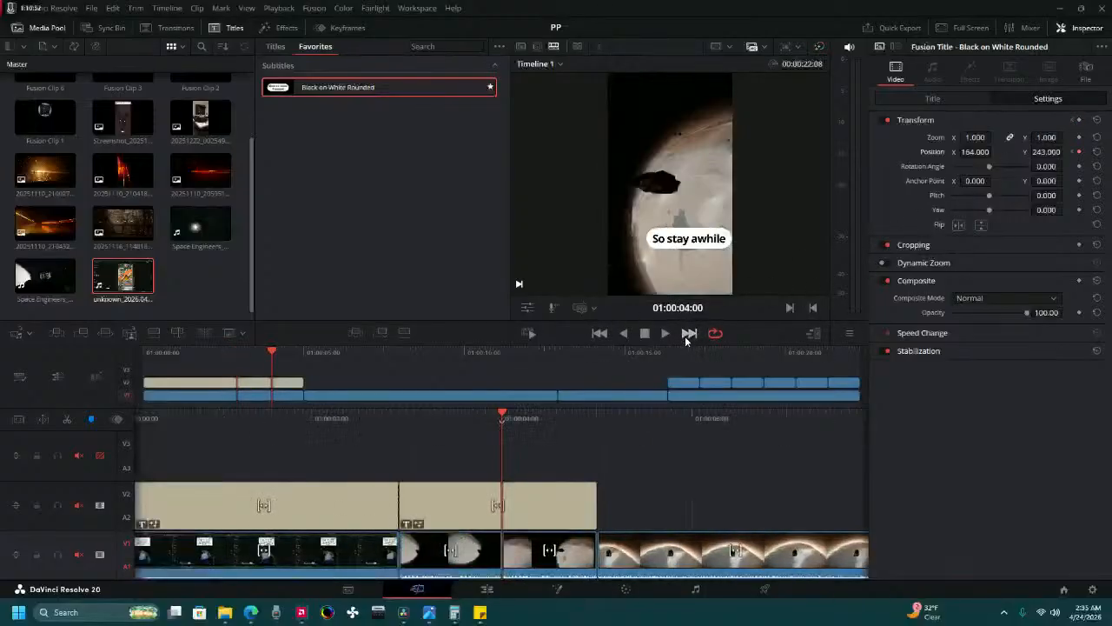
pyautogui.click(1079, 152)
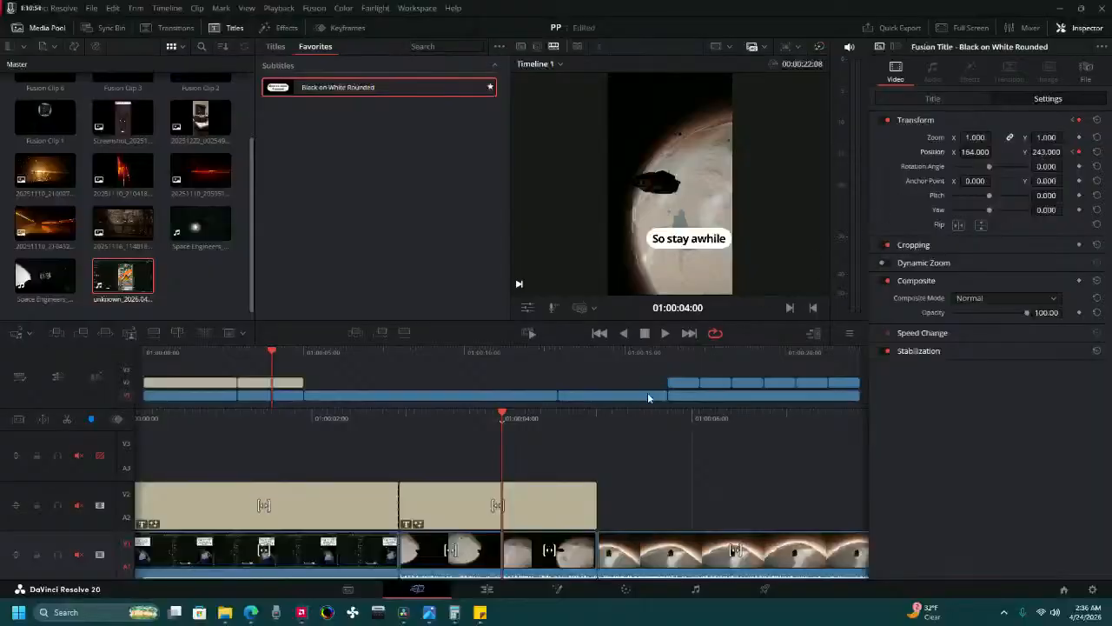
# Set the position X of the second title's starting keyframe to 917 and play the animation.
pyautogui.click(599, 333)
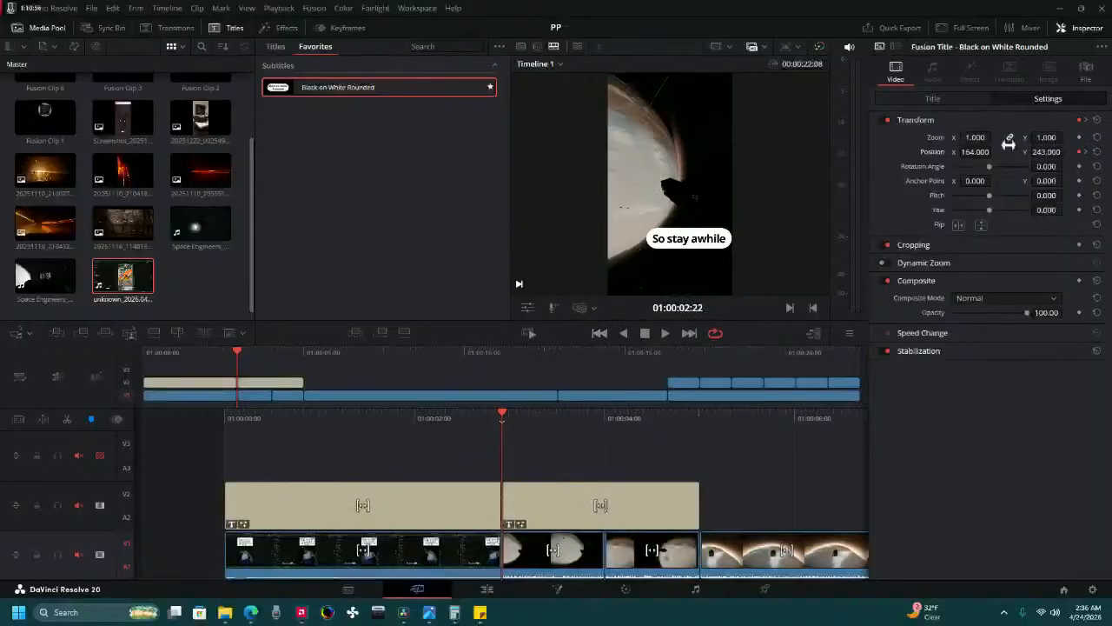
pyautogui.moveTo(979, 152)
pyautogui.mouseDown()
pyautogui.moveTo(995, 152)
pyautogui.moveTo(921, 152)
pyautogui.moveTo(1021, 152)
pyautogui.moveTo(997, 152)
pyautogui.mouseUp()
pyautogui.moveTo(344, 423); pyautogui.dragTo(407, 406)
pyautogui.click(666, 333)
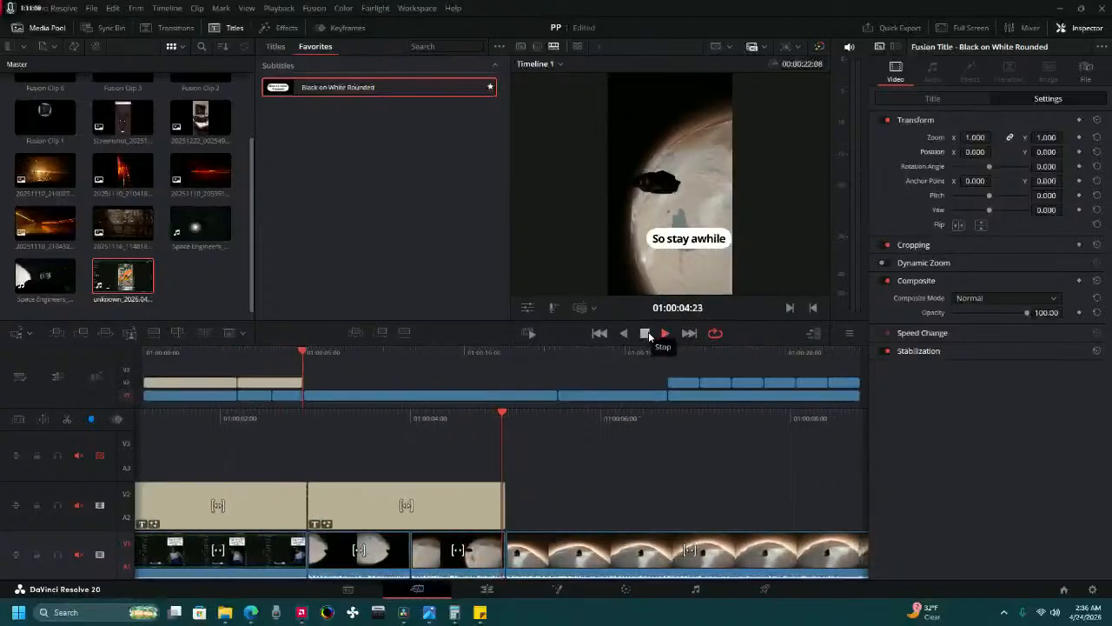
pyautogui.click(647, 333)
# Set the position X of the second title's starting keyframe to about 2033 and play the slide-in twice.
pyautogui.moveTo(429, 422); pyautogui.dragTo(657, 405)
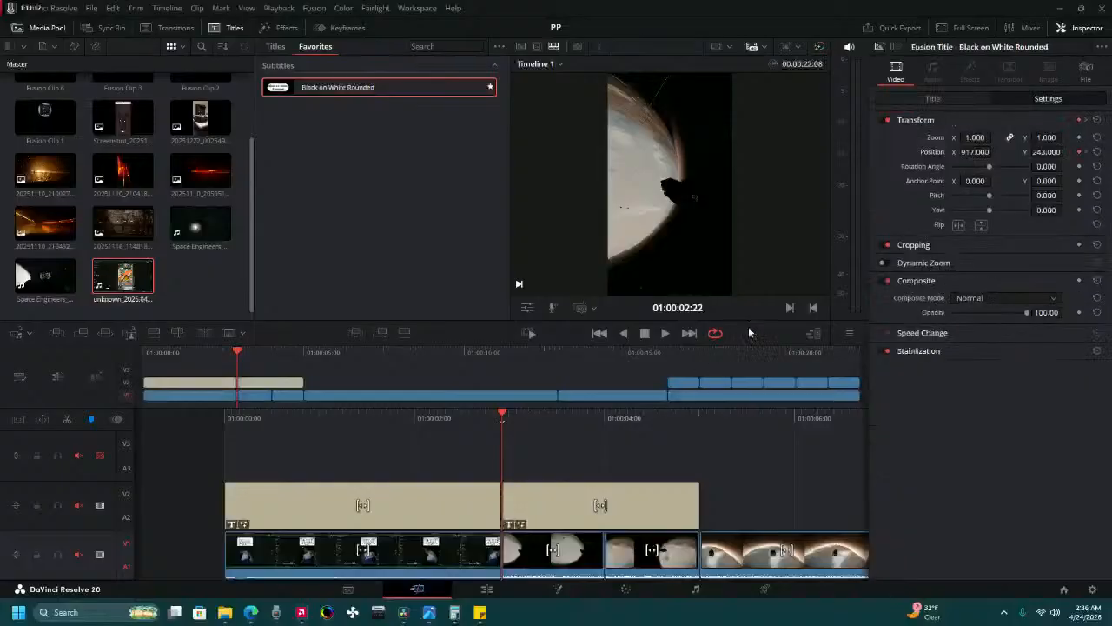
pyautogui.moveTo(984, 152); pyautogui.dragTo(995, 152)
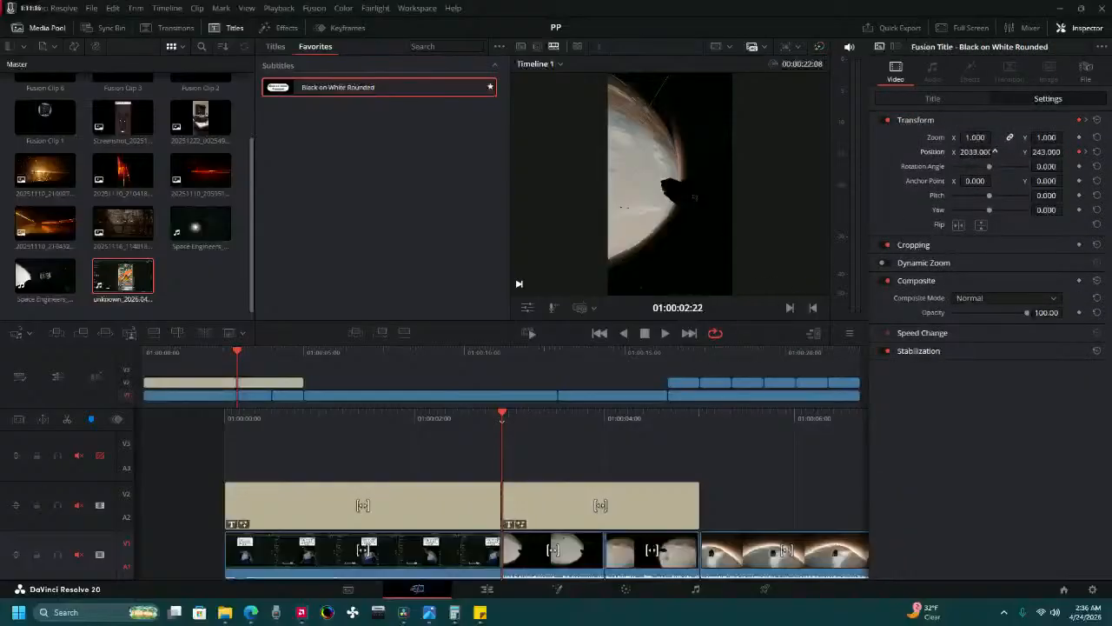
pyautogui.click(666, 334)
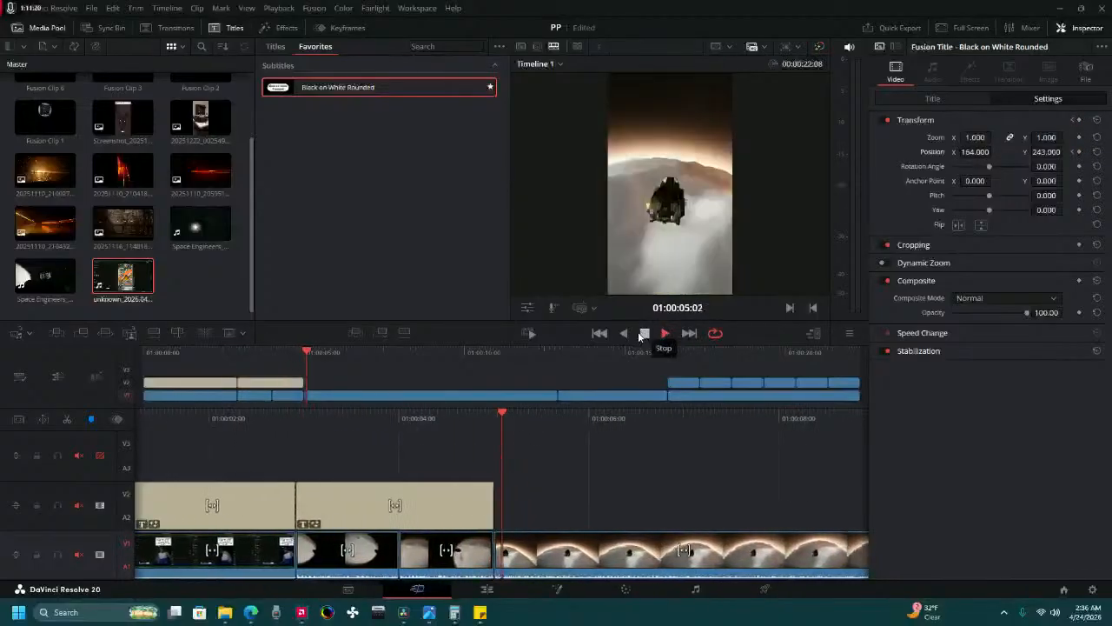
pyautogui.moveTo(263, 424); pyautogui.dragTo(695, 422)
pyautogui.click(663, 334)
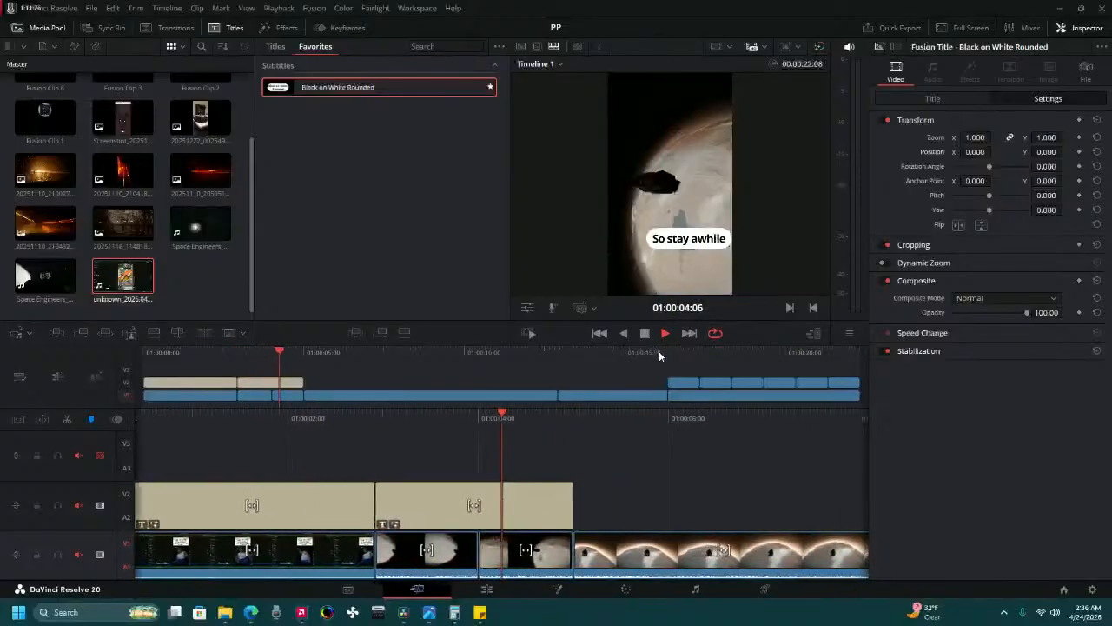
pyautogui.click(644, 333)
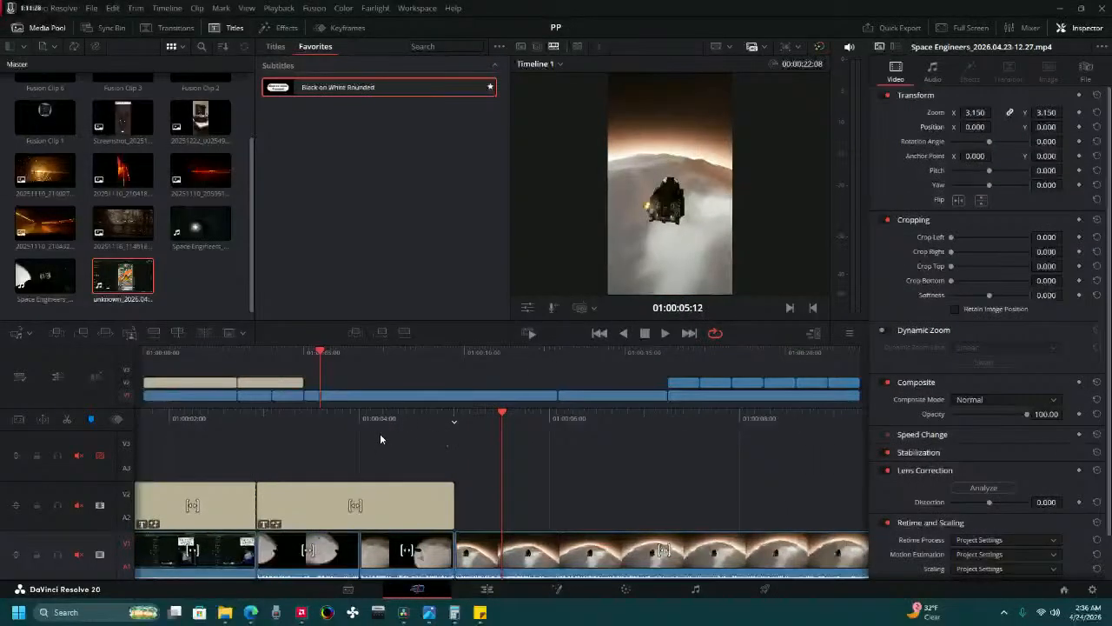
# Add a position keyframe to the "So stay awhile" title at 01:00:03:14 with position X about -930 and play the animation twice.
pyautogui.moveTo(380, 439); pyautogui.dragTo(560, 392)
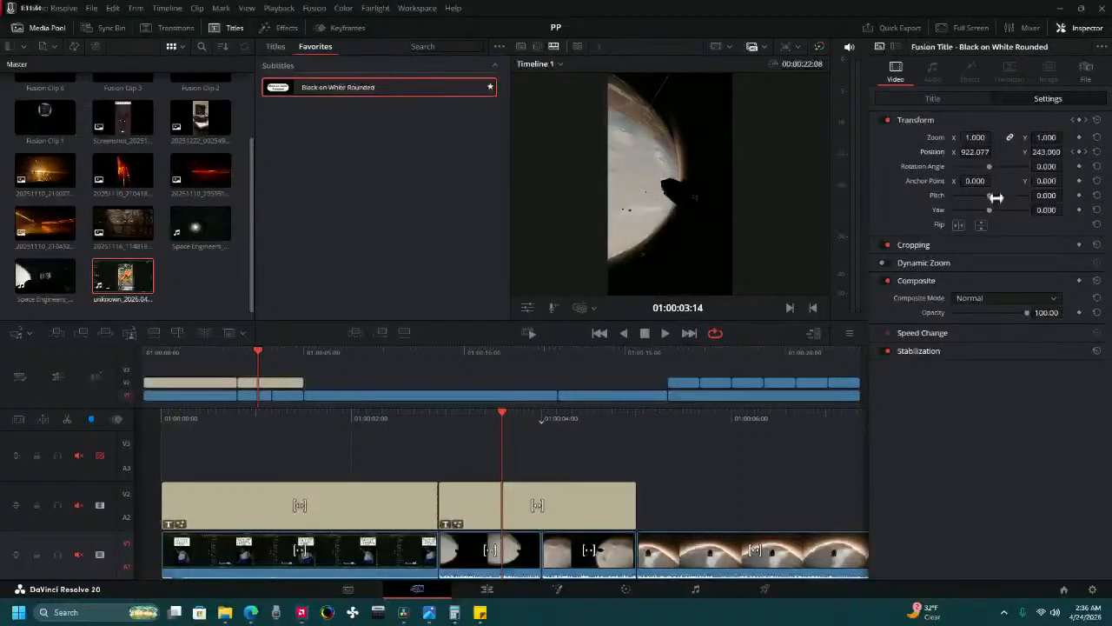
pyautogui.moveTo(975, 152); pyautogui.dragTo(900, 152)
pyautogui.moveTo(387, 423); pyautogui.dragTo(565, 422)
pyautogui.click(667, 333)
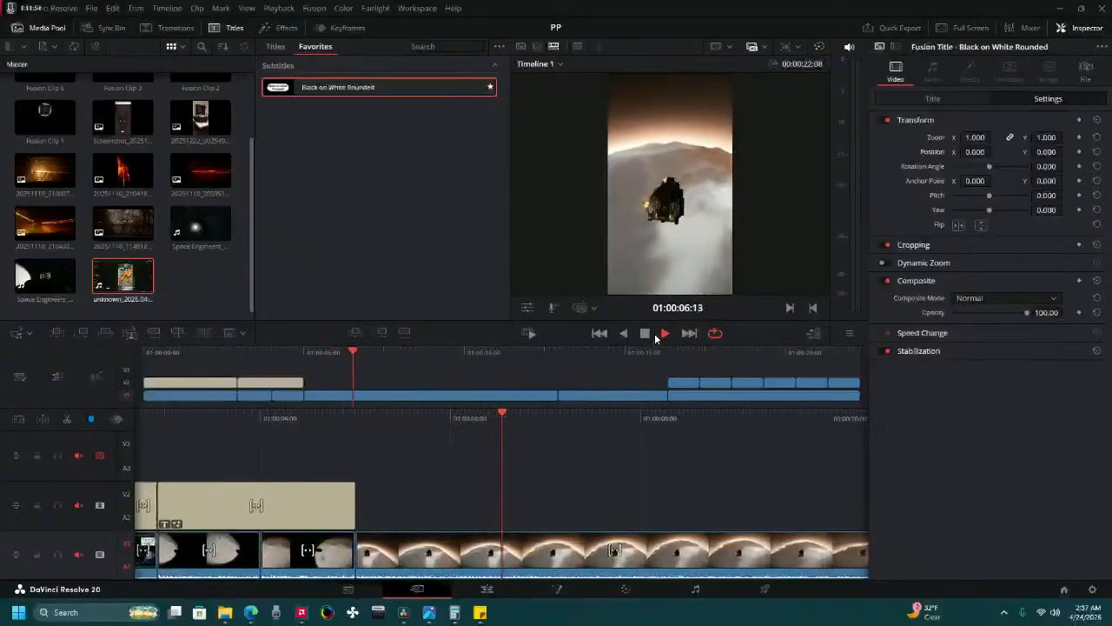
pyautogui.moveTo(265, 425); pyautogui.dragTo(700, 391)
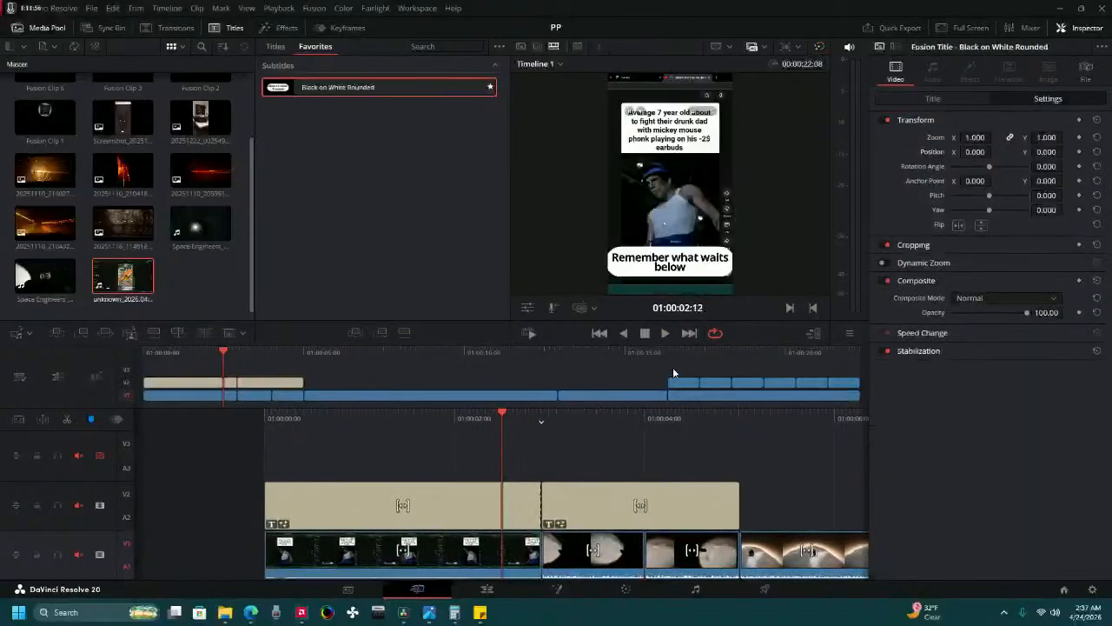
pyautogui.click(663, 333)
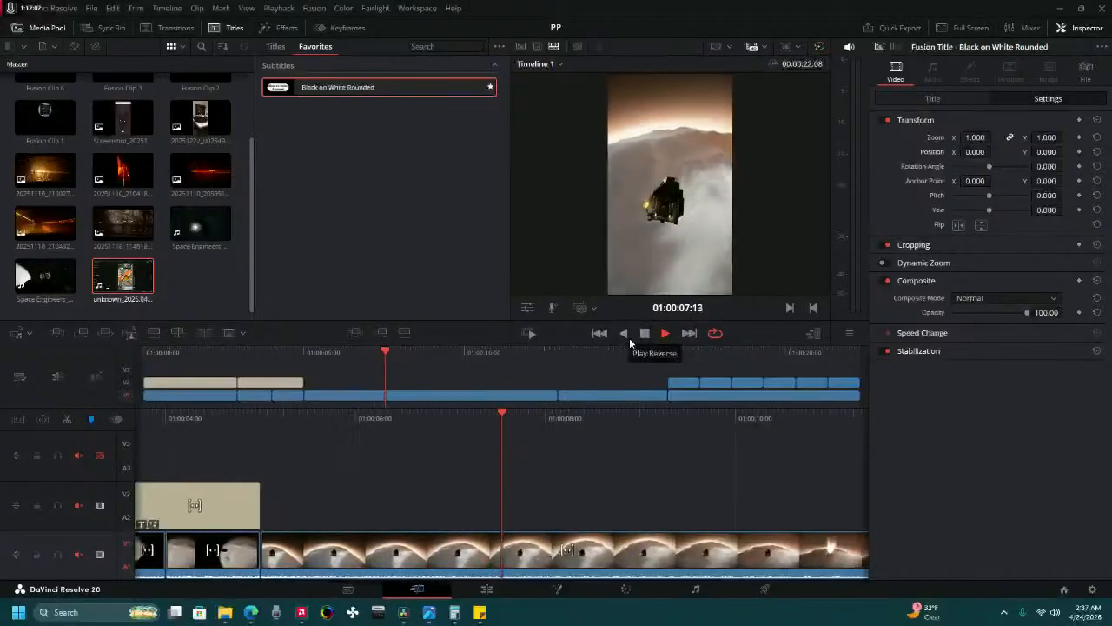
pyautogui.click(638, 338)
# Step through the "So stay awhile" title's position keyframes and replay its slide-in animation.
pyautogui.moveTo(352, 422); pyautogui.dragTo(784, 370)
pyautogui.click(612, 501)
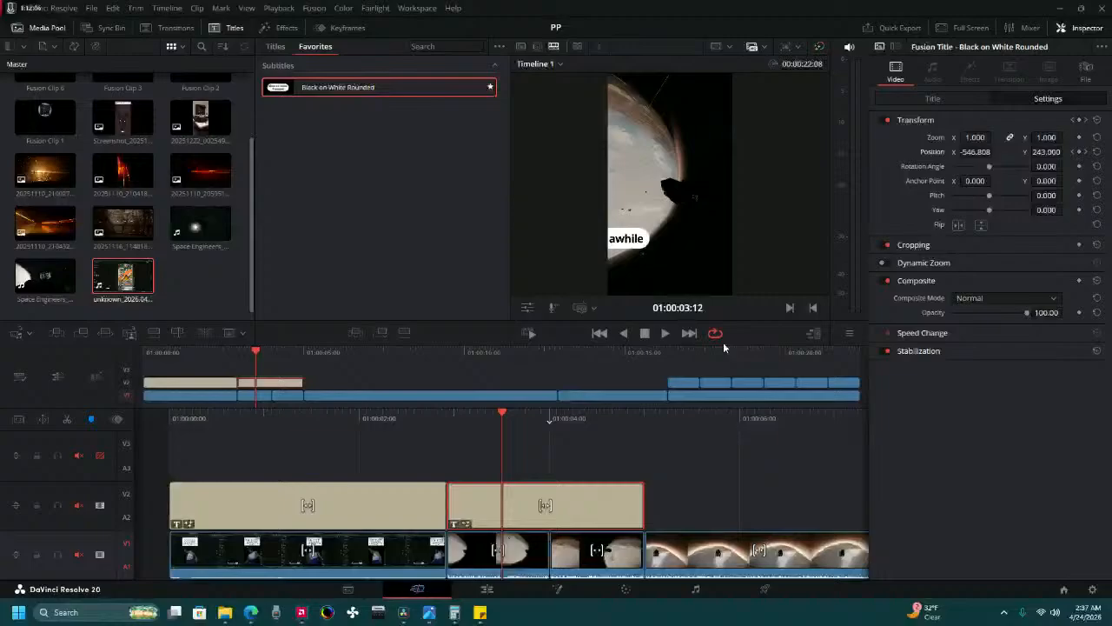
pyautogui.click(1086, 152)
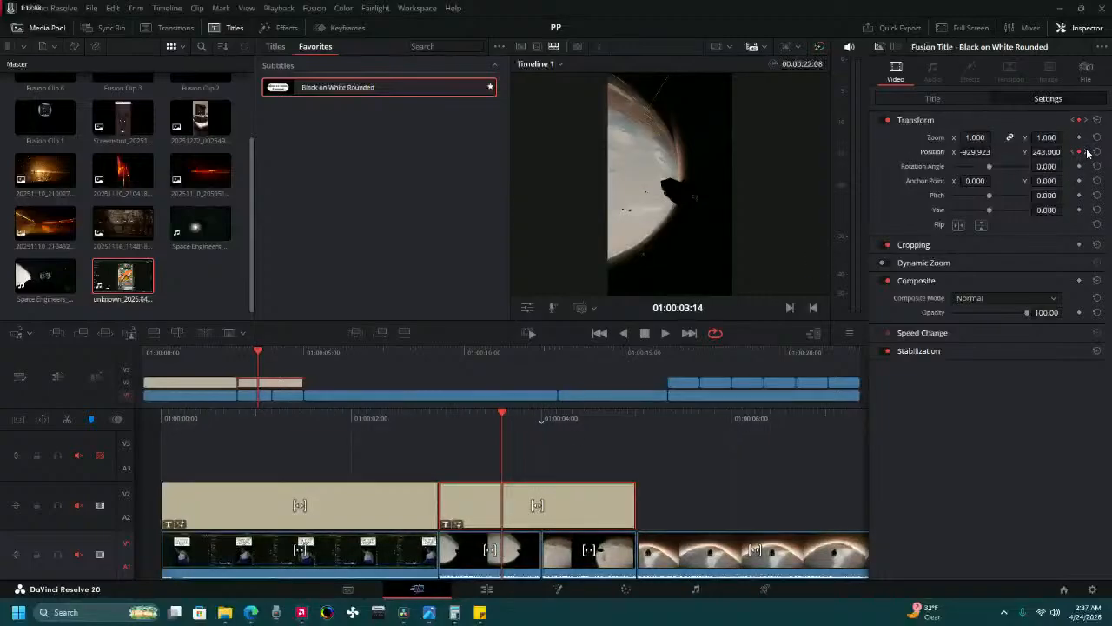
pyautogui.click(1087, 153)
pyautogui.click(1073, 154)
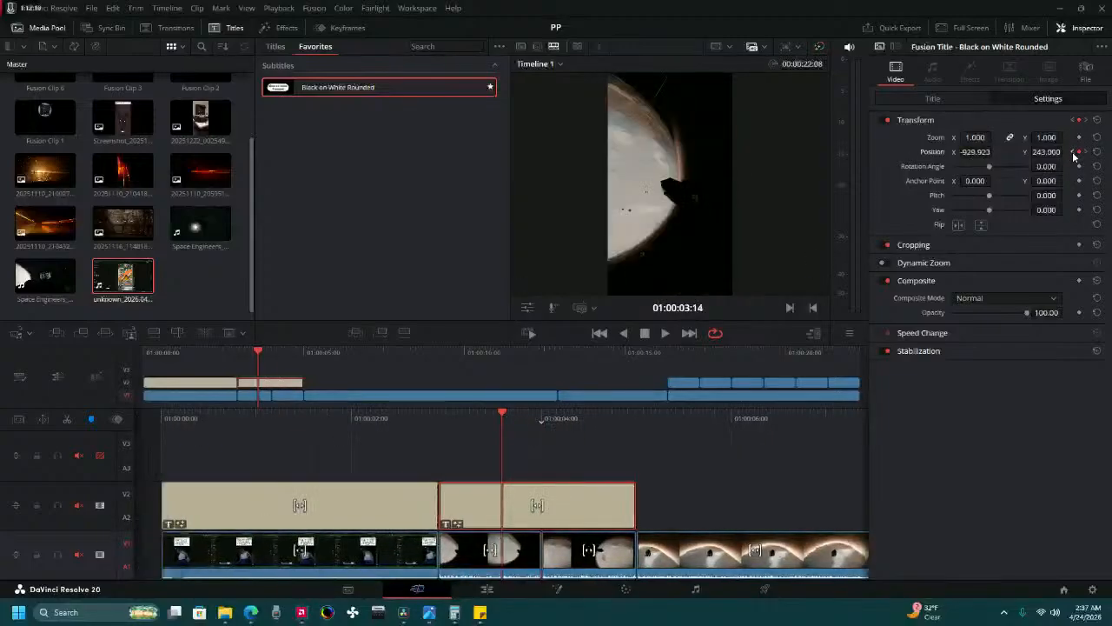
pyautogui.click(1073, 153)
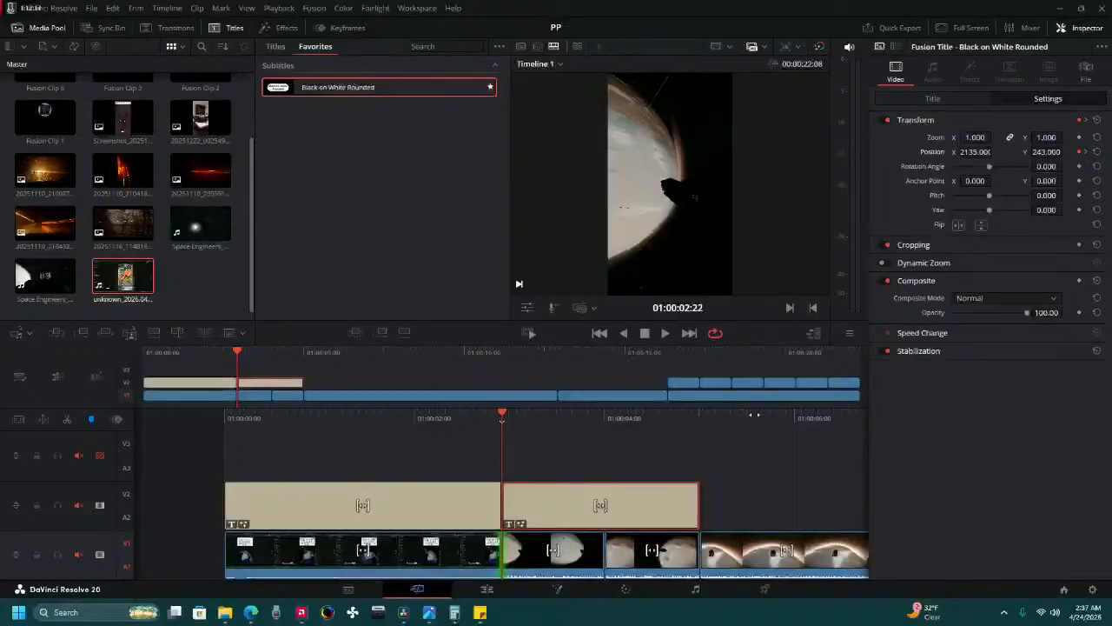
pyautogui.moveTo(744, 416); pyautogui.dragTo(824, 416)
pyautogui.click(666, 334)
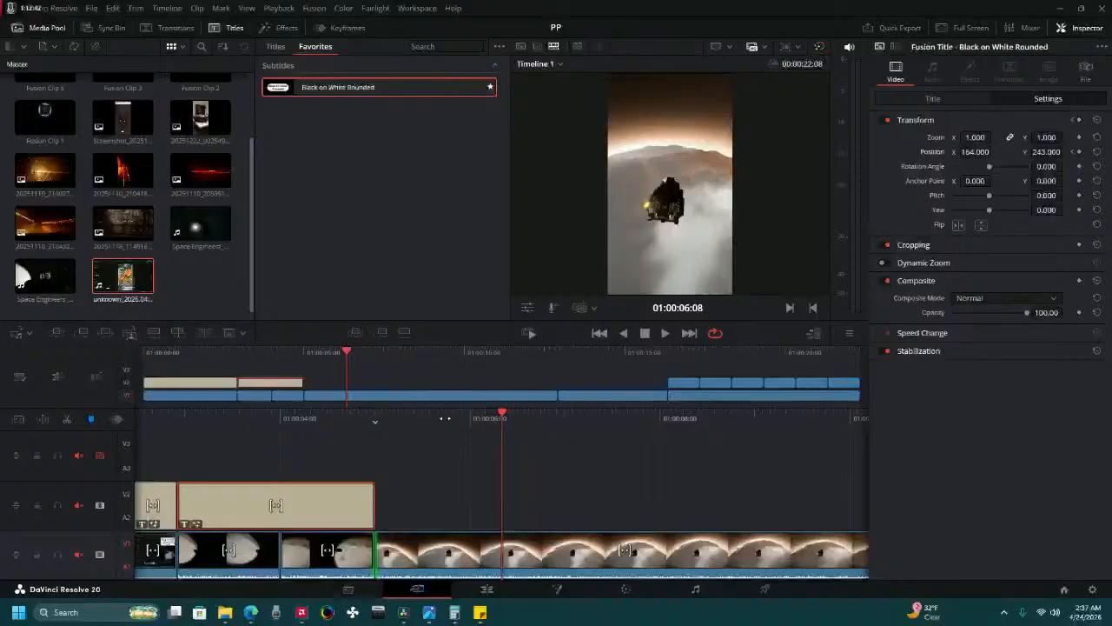
# Duplicate the "So stay awhile" title on track V2 and move the copy so it starts at 01:00:05:09.
pyautogui.moveTo(443, 418); pyautogui.dragTo(500, 453)
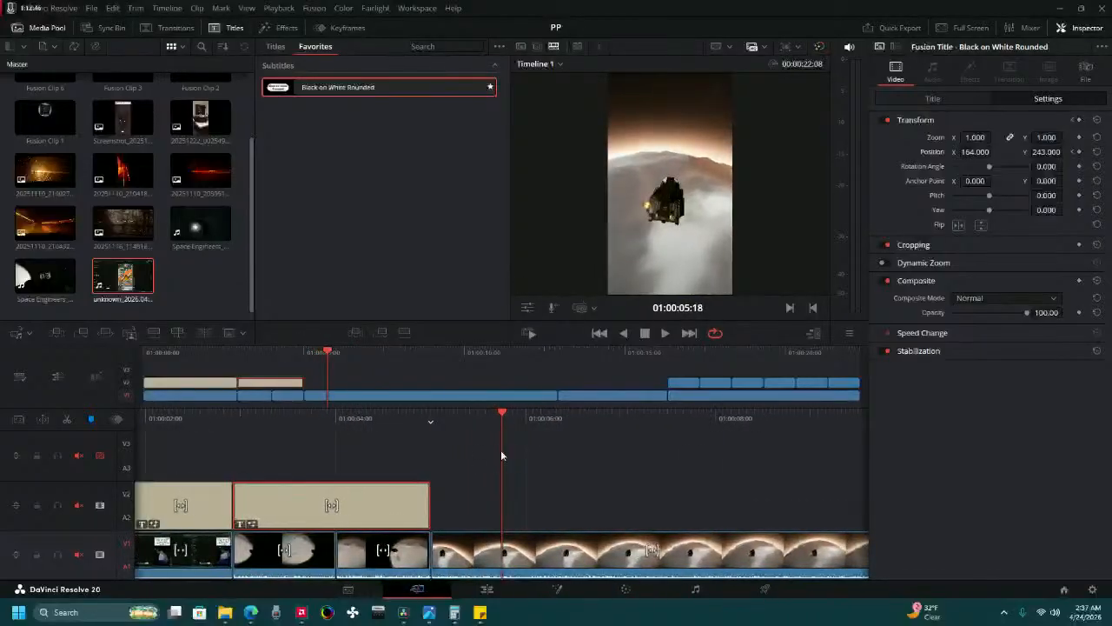
pyautogui.click(454, 511)
pyautogui.click(427, 508)
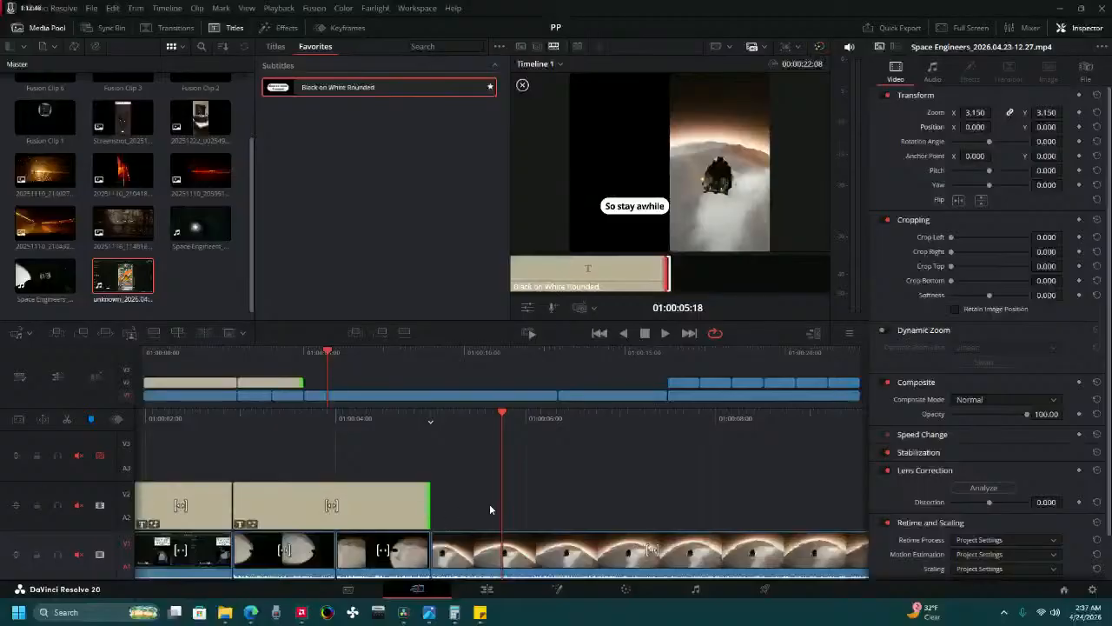
pyautogui.click(401, 501)
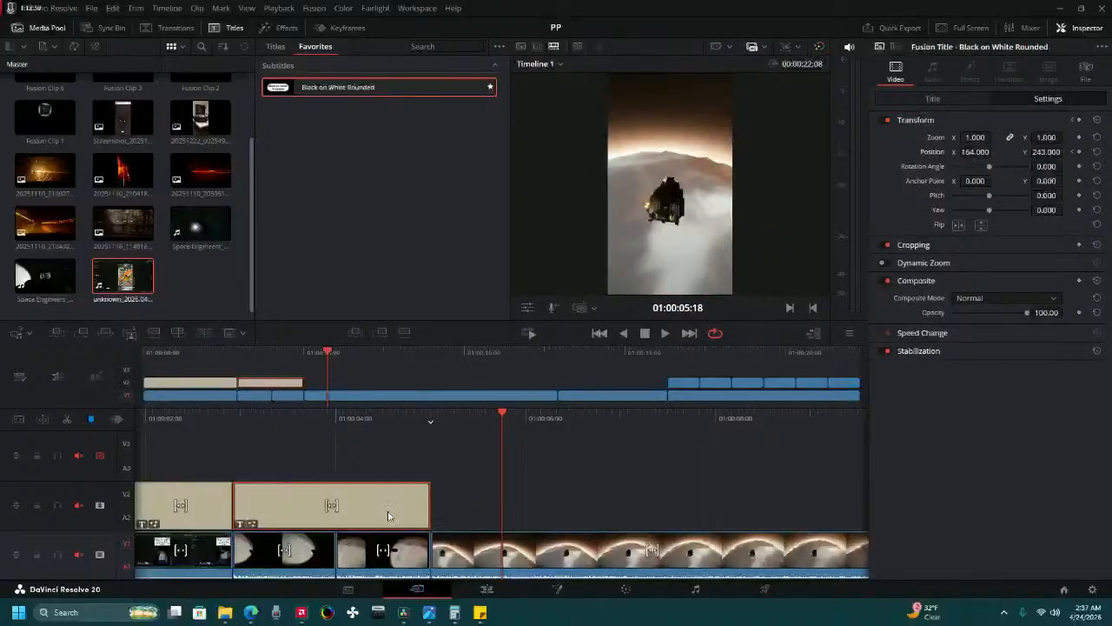
pyautogui.click(455, 489)
pyautogui.hotkey('ctrl', 'v')
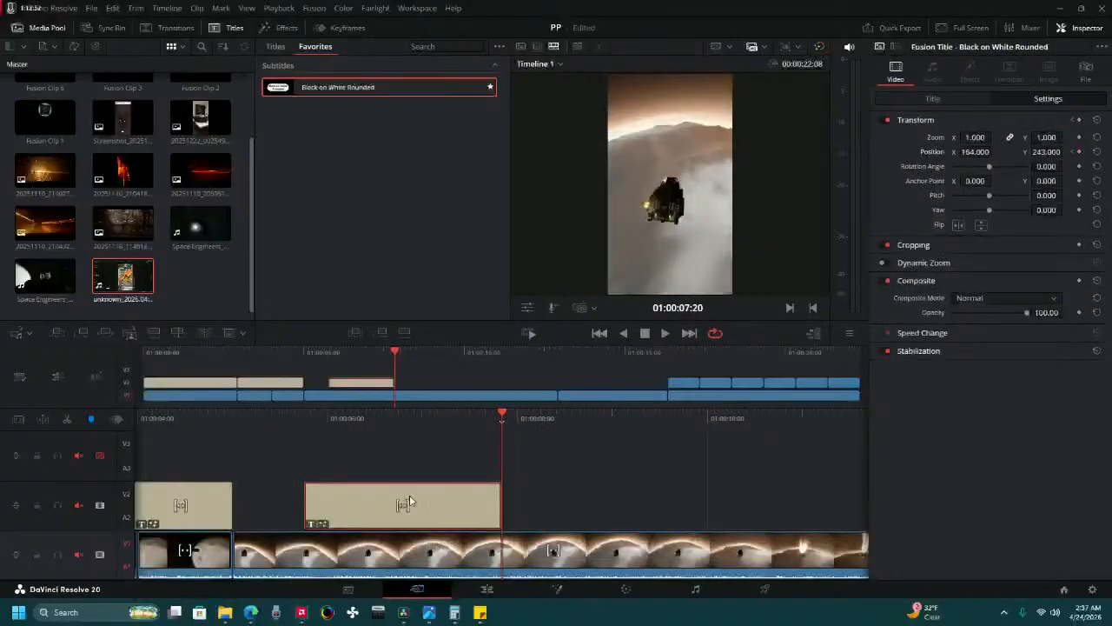
pyautogui.moveTo(303, 420); pyautogui.dragTo(534, 431)
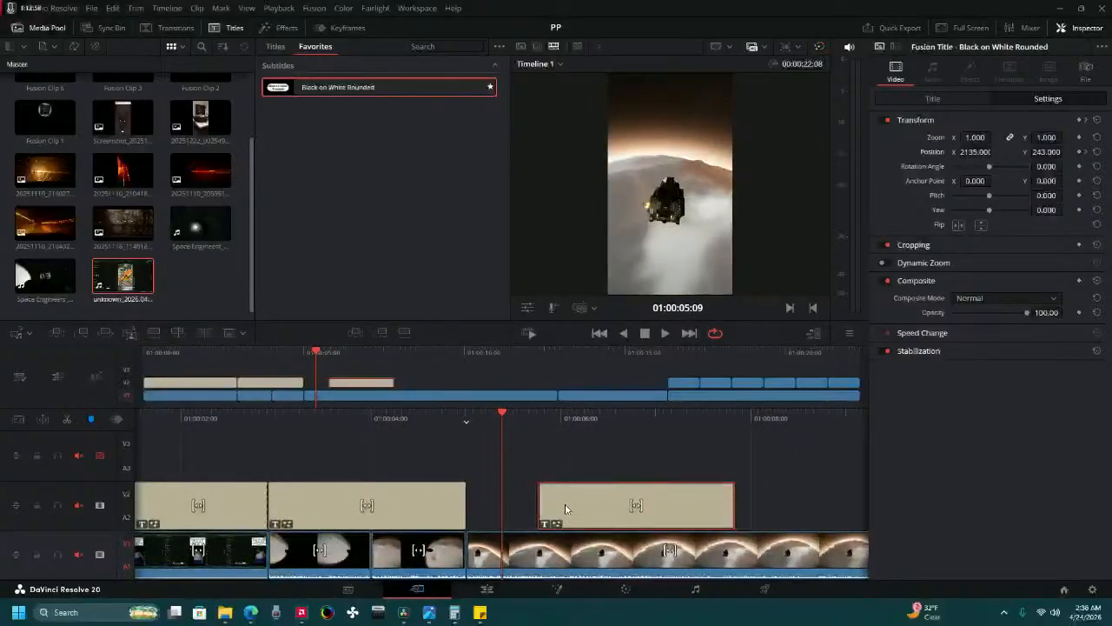
pyautogui.moveTo(566, 511); pyautogui.dragTo(528, 499)
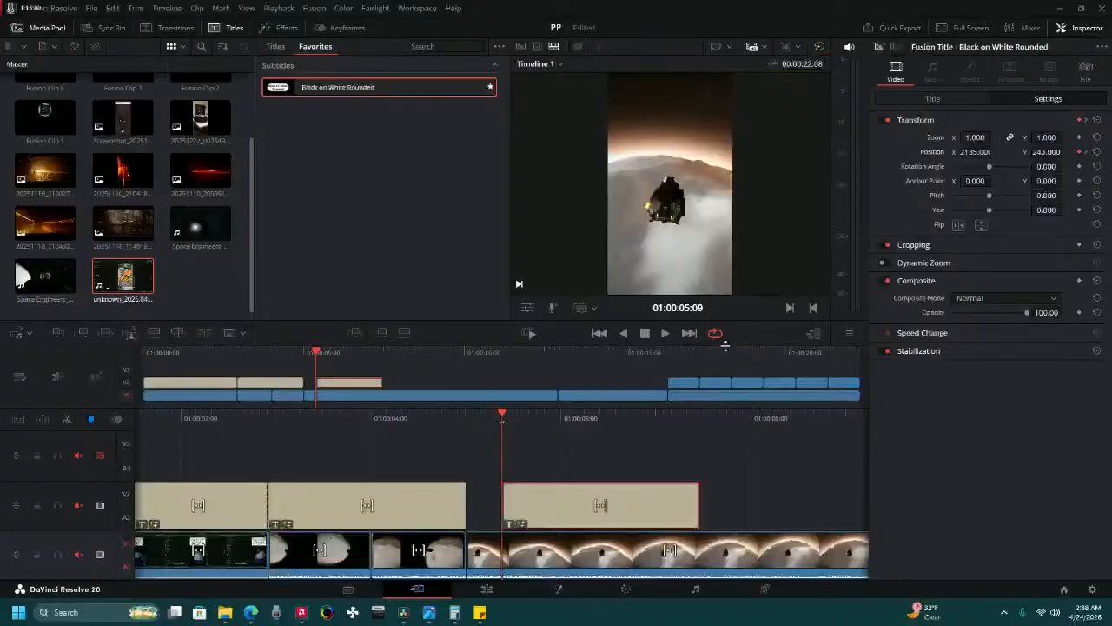
# Replace the copied title's text with "There'll be a bit of a treat at the end".
pyautogui.click(956, 99)
pyautogui.moveTo(949, 173); pyautogui.dragTo(879, 178)
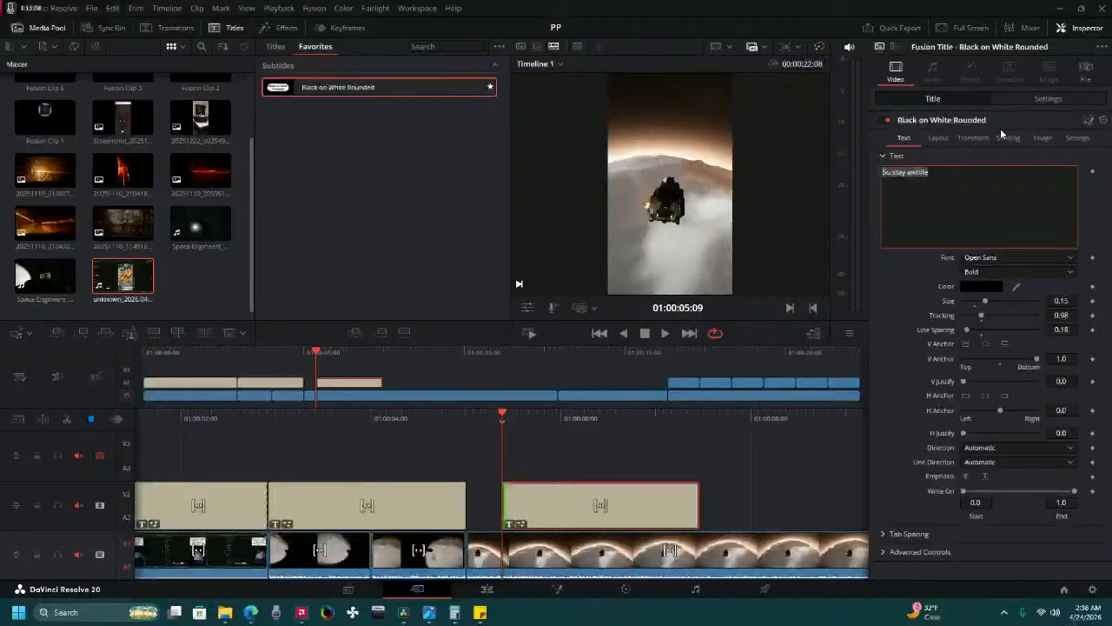
pyautogui.write('There')
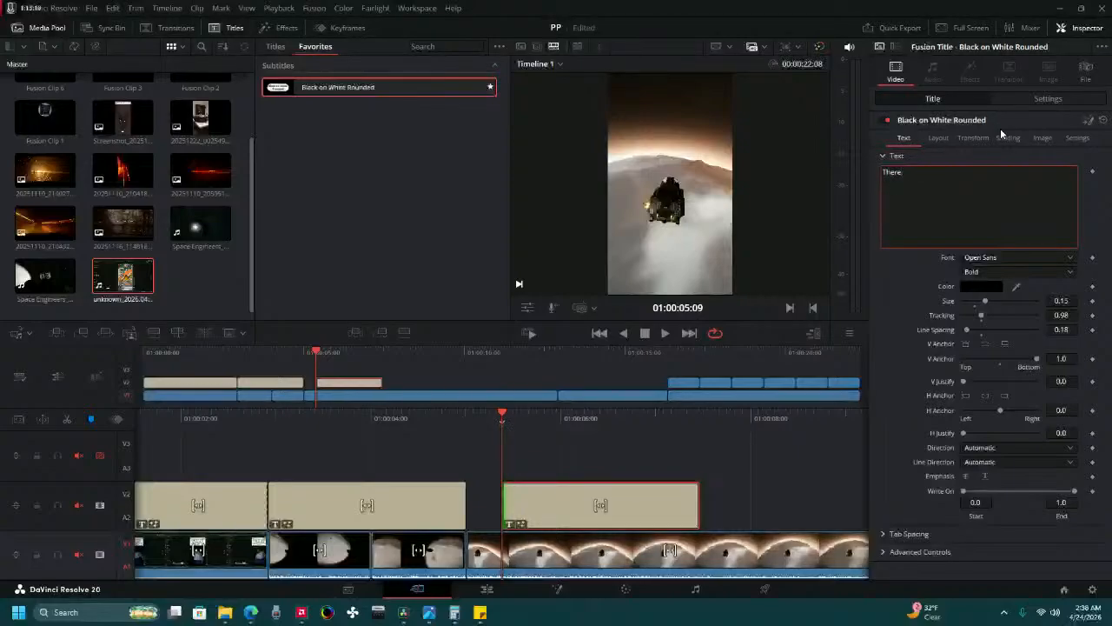
pyautogui.write('!')
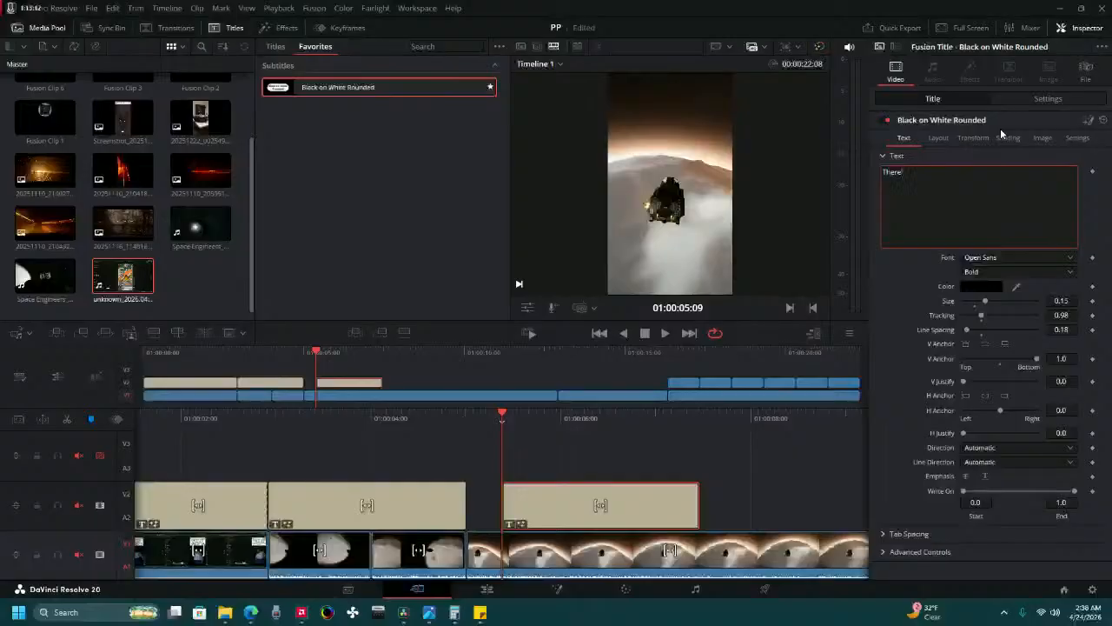
pyautogui.write('ll be a bit')
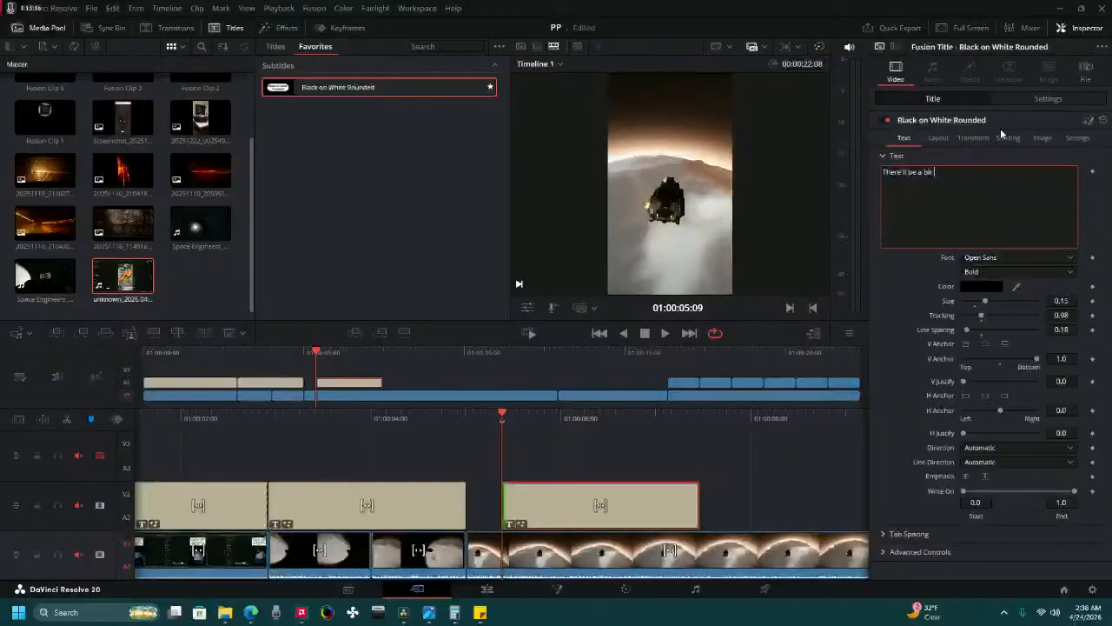
pyautogui.write(' of a treat')
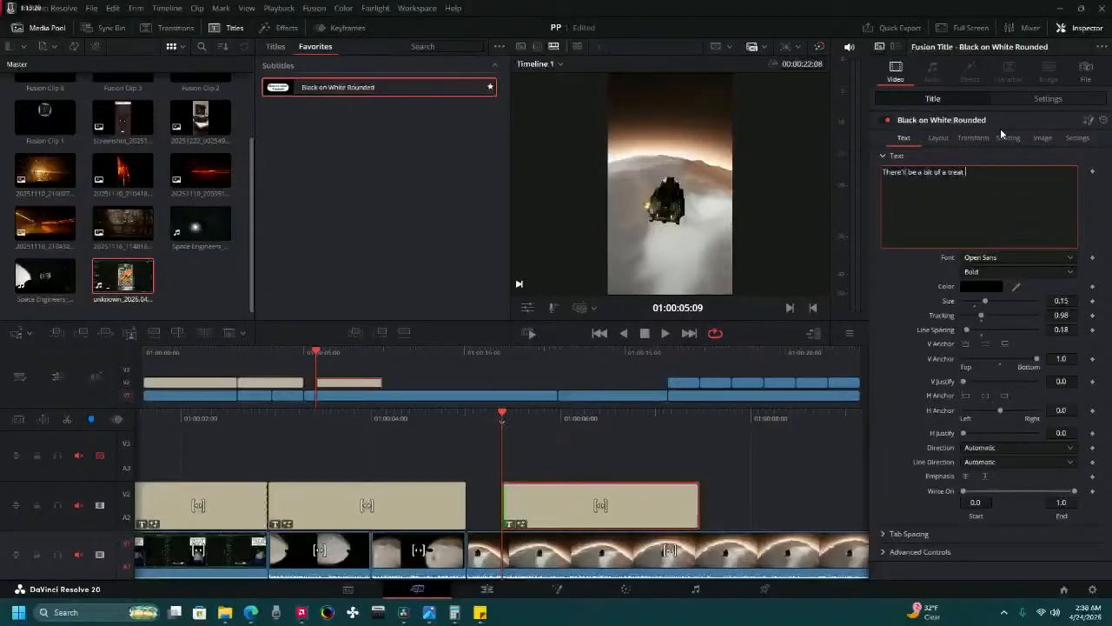
pyautogui.write(' at the end')
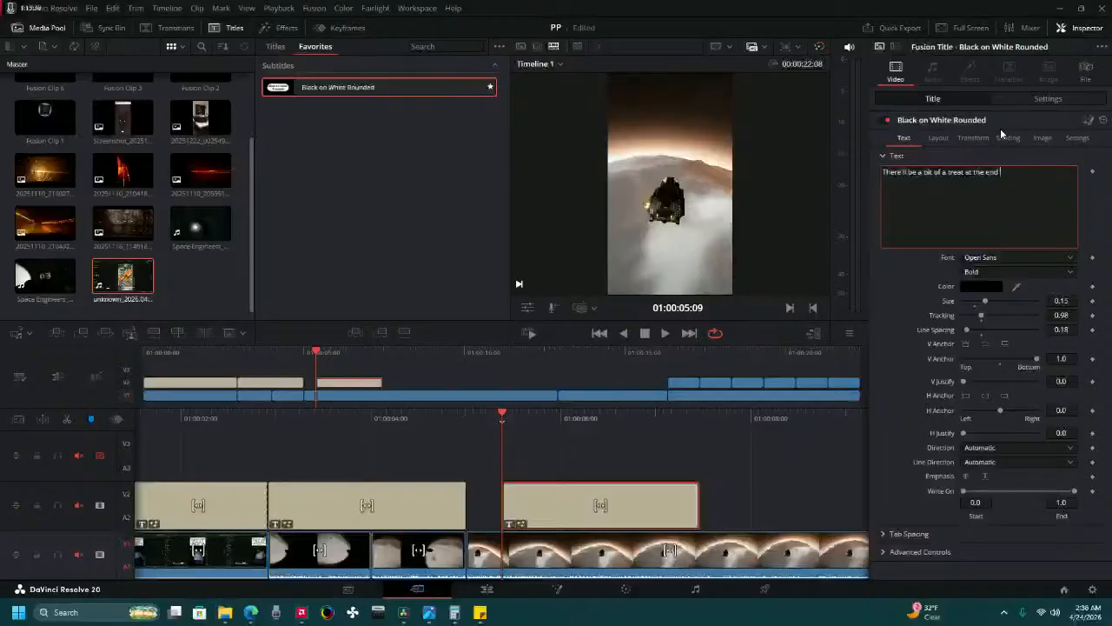
# Play the timeline from its beginning through the third title, and replay the third title's slide-in.
pyautogui.moveTo(402, 424); pyautogui.dragTo(753, 422)
pyautogui.press('Home')
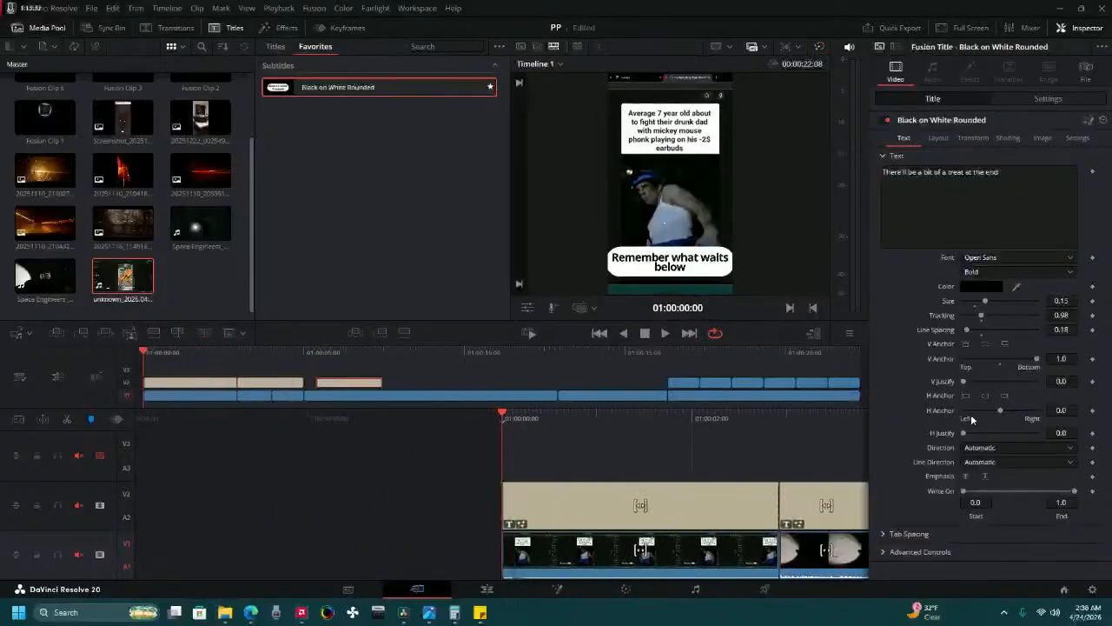
pyautogui.click(665, 333)
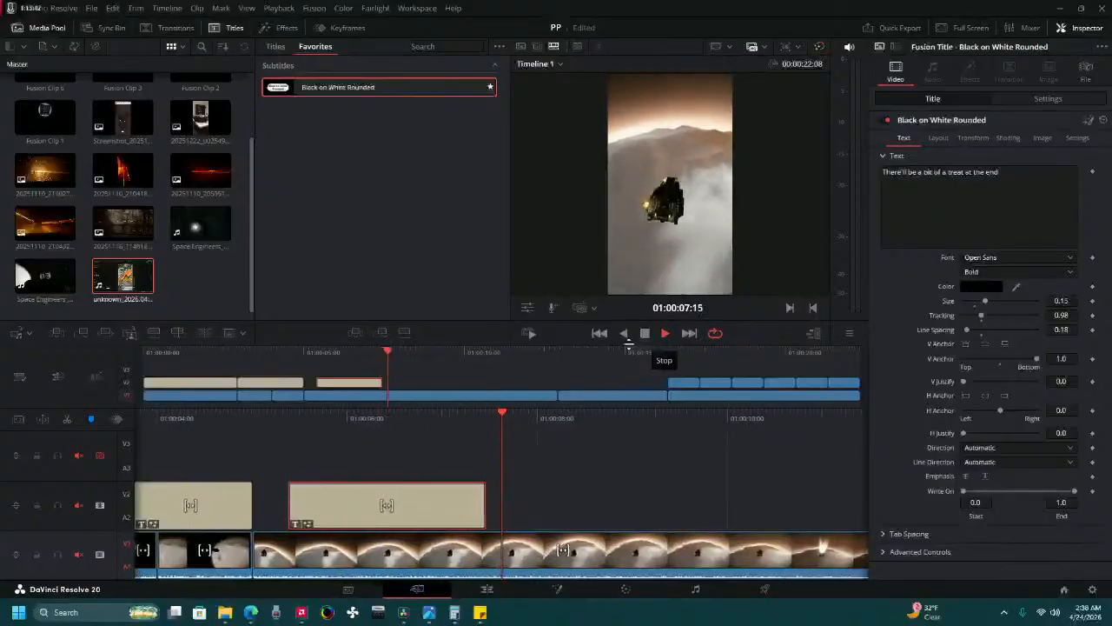
pyautogui.click(622, 332)
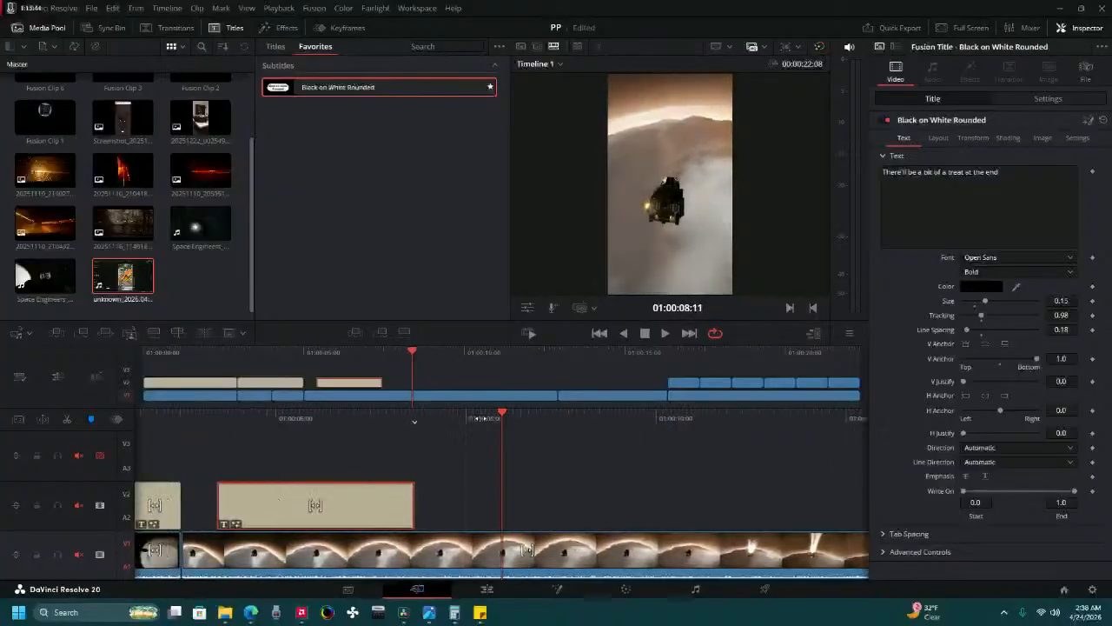
pyautogui.moveTo(700, 425); pyautogui.dragTo(869, 427)
pyautogui.click(665, 333)
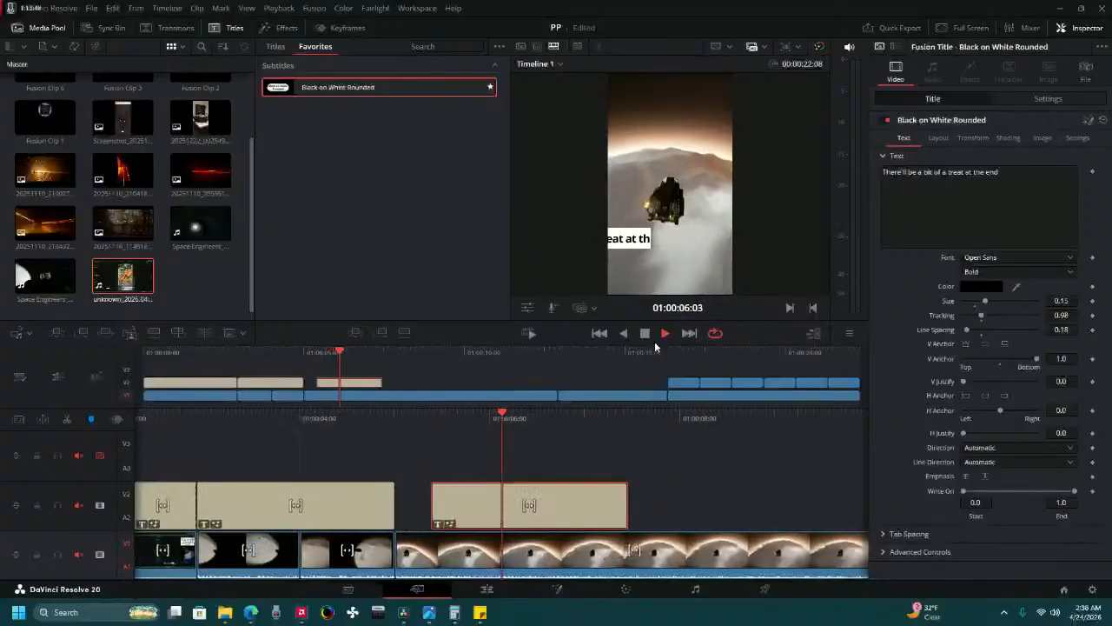
pyautogui.click(644, 335)
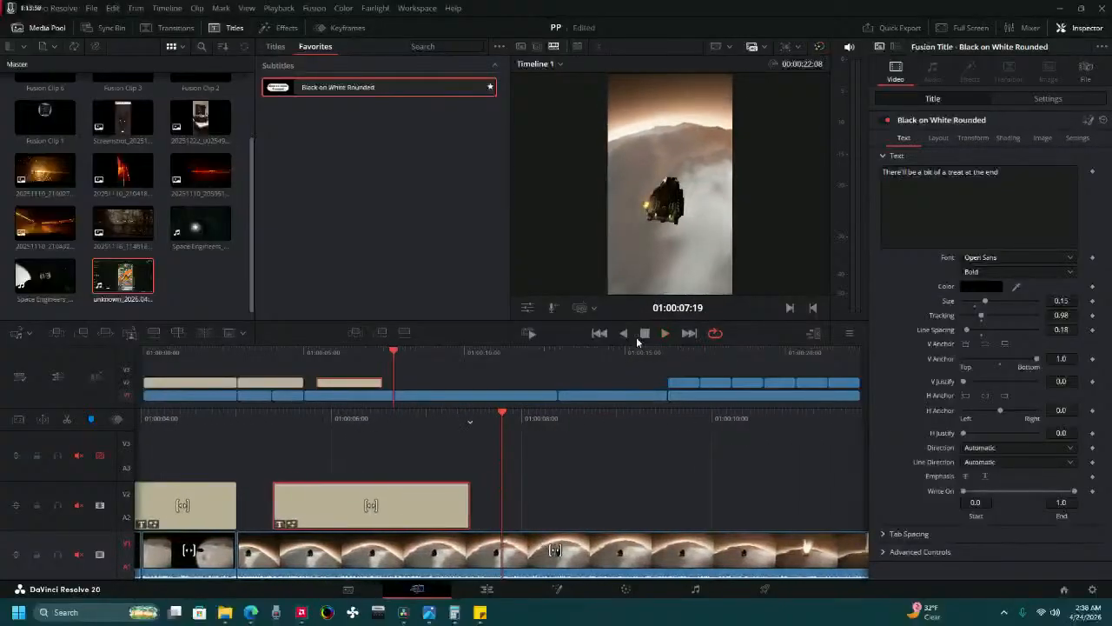
# At 01:00:06:14, break the third title's text before "treat" and set its line spacing to about 0.567.
pyautogui.moveTo(404, 428); pyautogui.dragTo(711, 450)
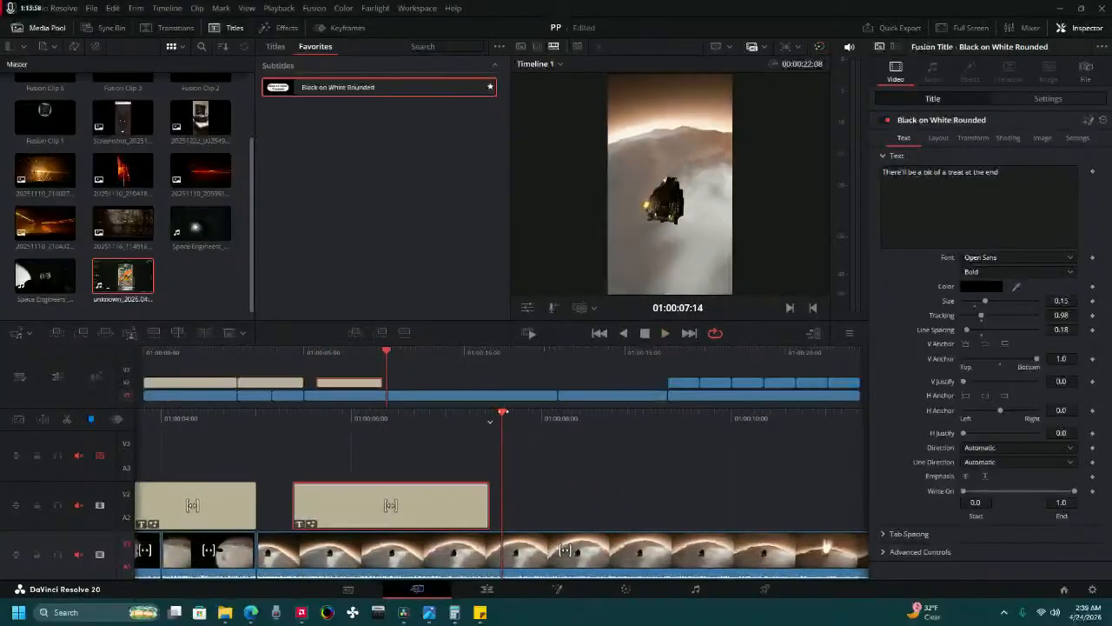
pyautogui.moveTo(503, 412); pyautogui.dragTo(594, 408)
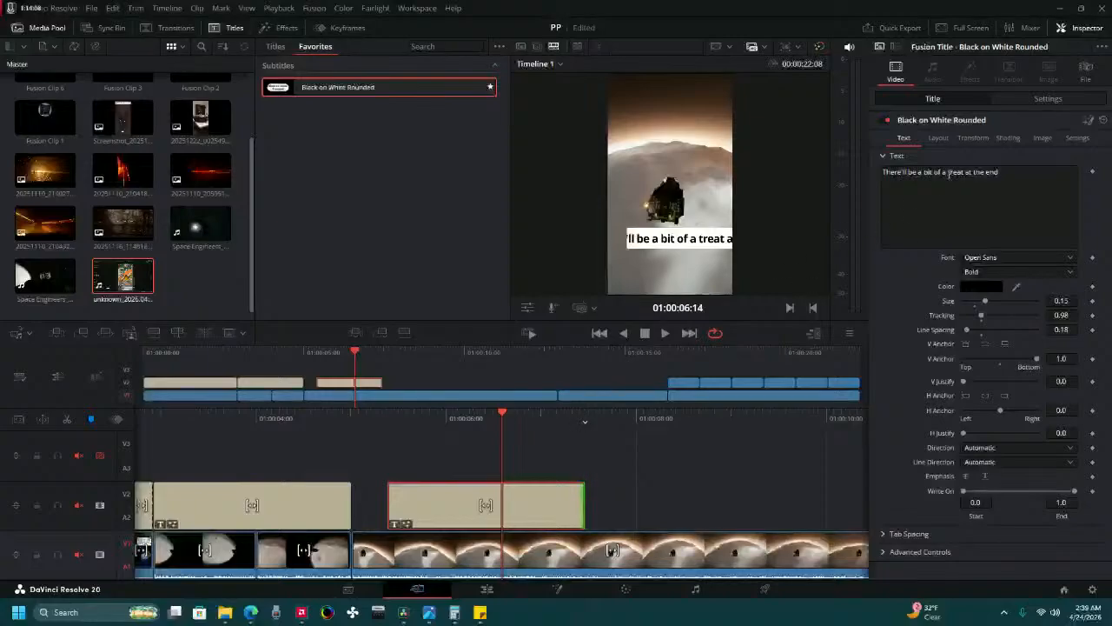
pyautogui.press('Return')
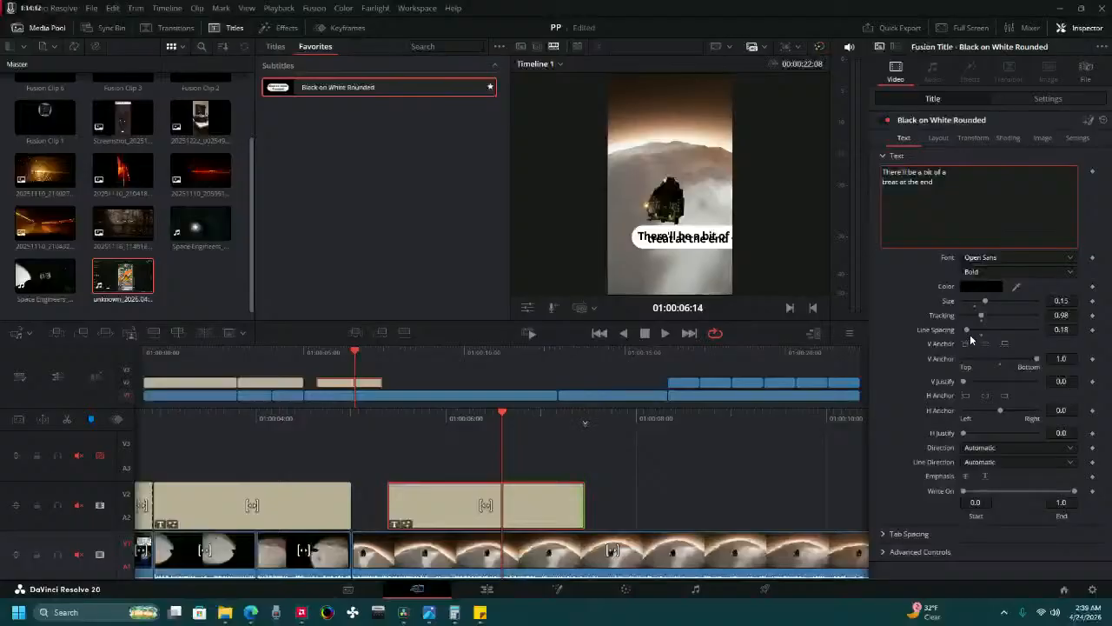
pyautogui.moveTo(968, 330); pyautogui.dragTo(976, 337)
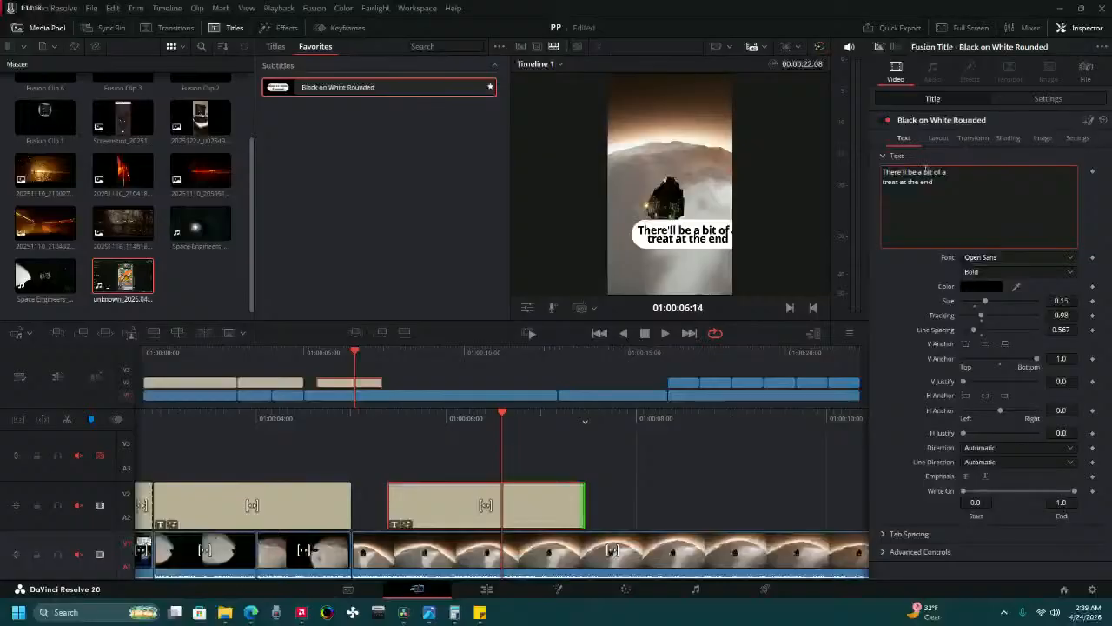
# Add a line break before "bit of a" in the third title and set the line spacing to 0.63.
pyautogui.click(922, 171)
pyautogui.press('Return')
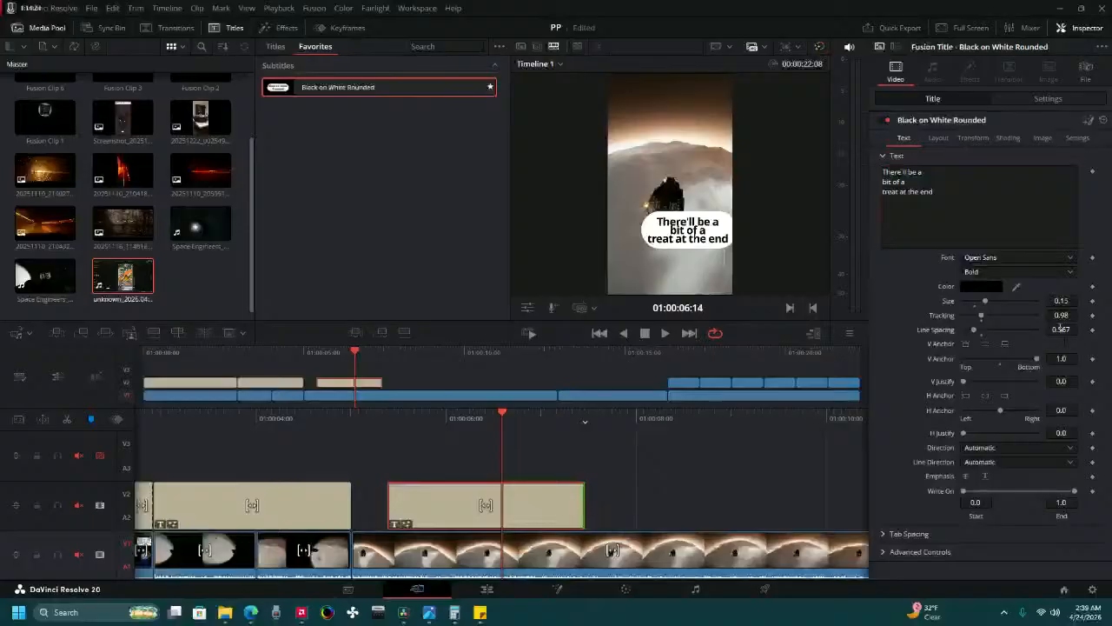
pyautogui.write('.63')
pyautogui.press('Tab')
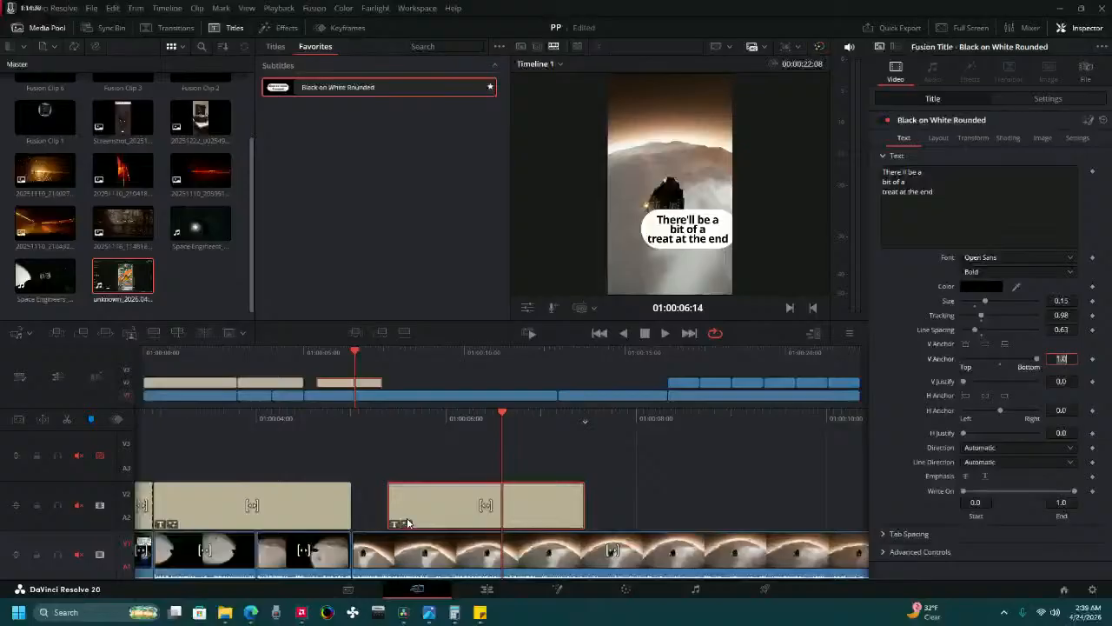
# Move the third title earlier so it starts right where the second title ends, and play all the titles' transitions.
pyautogui.moveTo(413, 510); pyautogui.dragTo(379, 499)
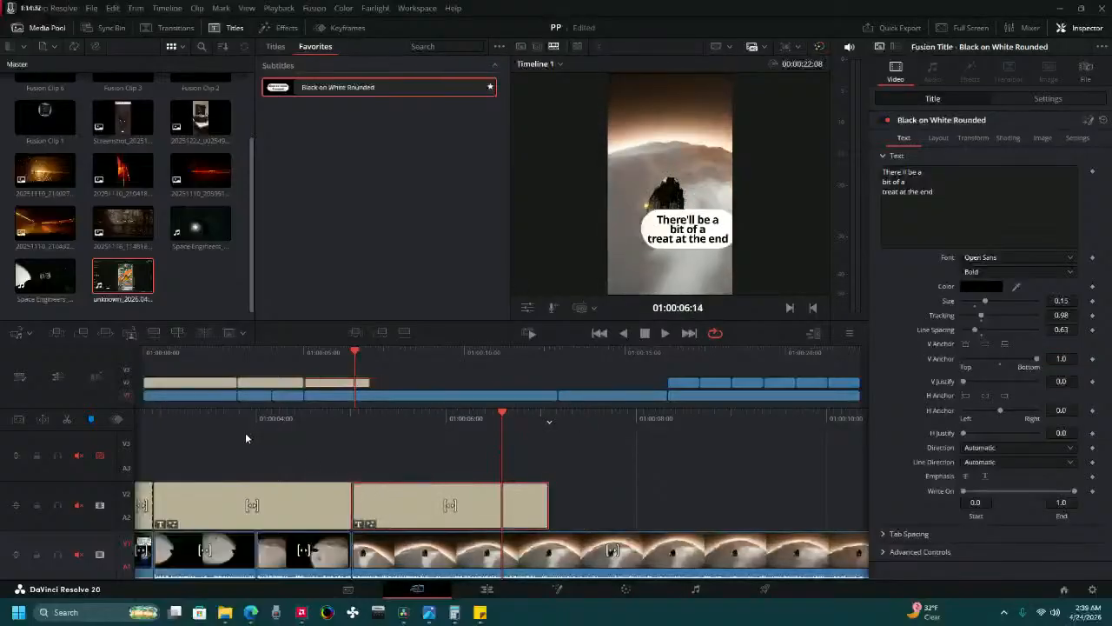
pyautogui.moveTo(247, 426); pyautogui.dragTo(614, 430)
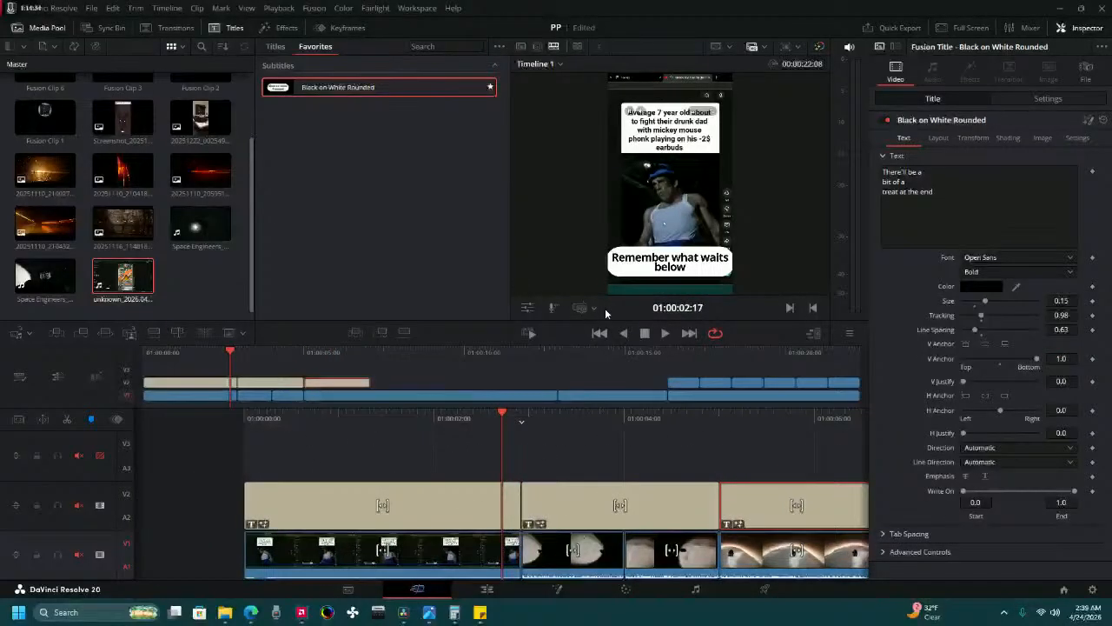
pyautogui.click(665, 333)
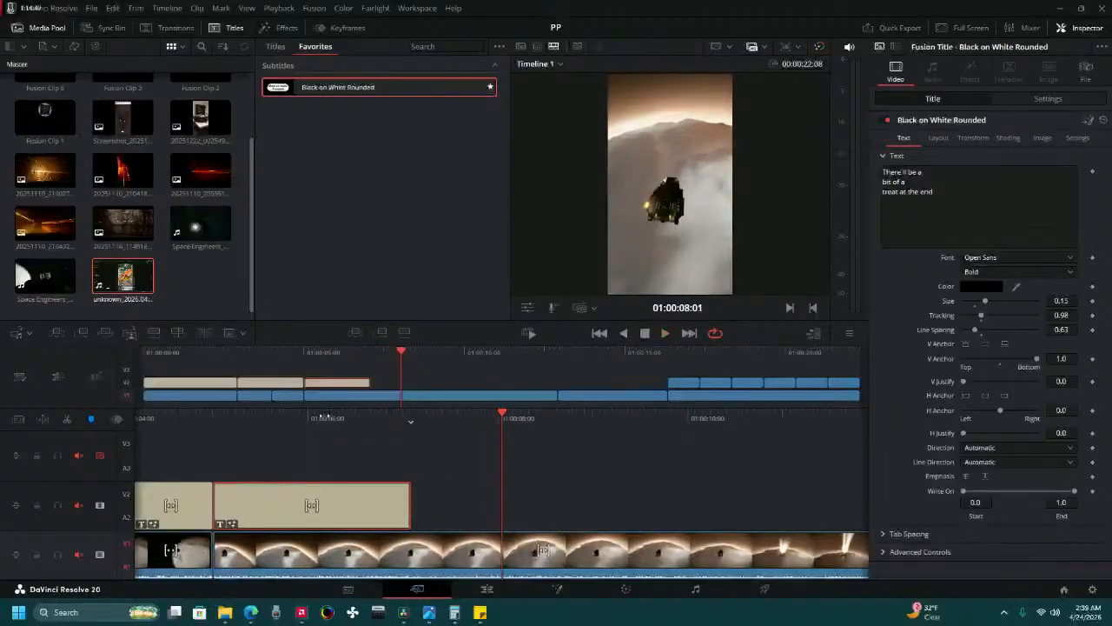
# At the third title's last position keyframe, 01:00:06:02, set its position to X 0 and Y 1361.
pyautogui.moveTo(324, 416); pyautogui.dragTo(552, 364)
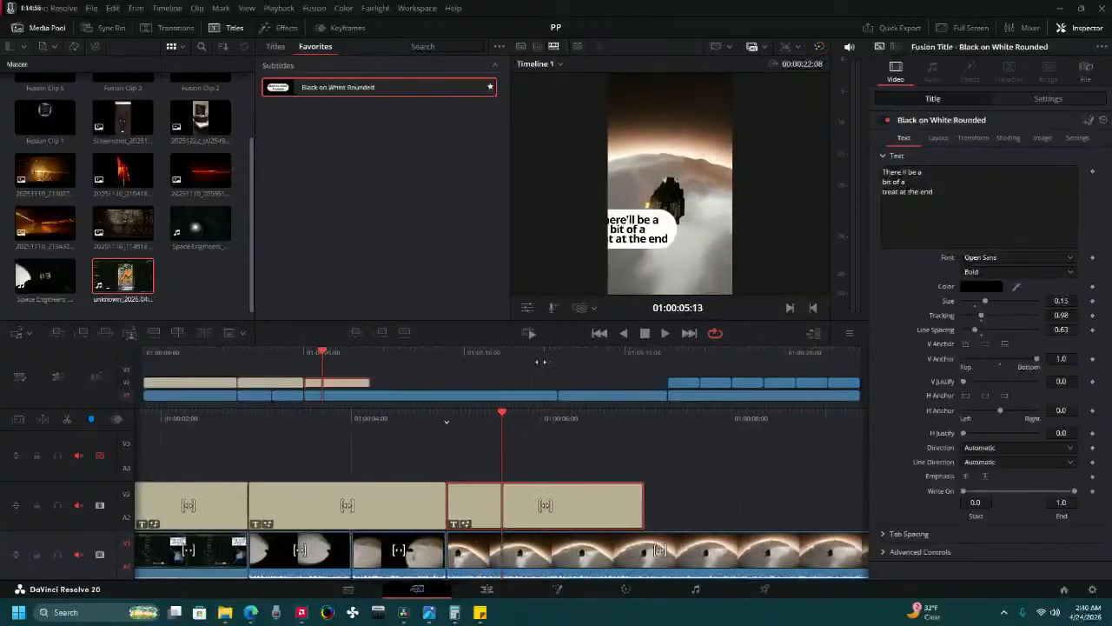
pyautogui.moveTo(436, 361); pyautogui.dragTo(564, 342)
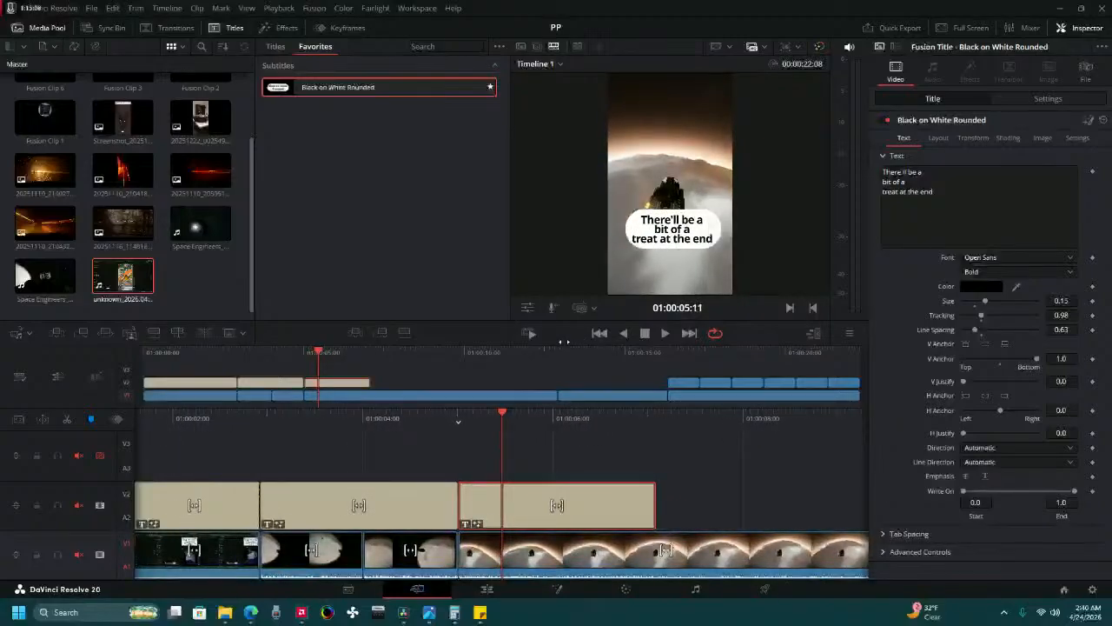
pyautogui.click(1025, 99)
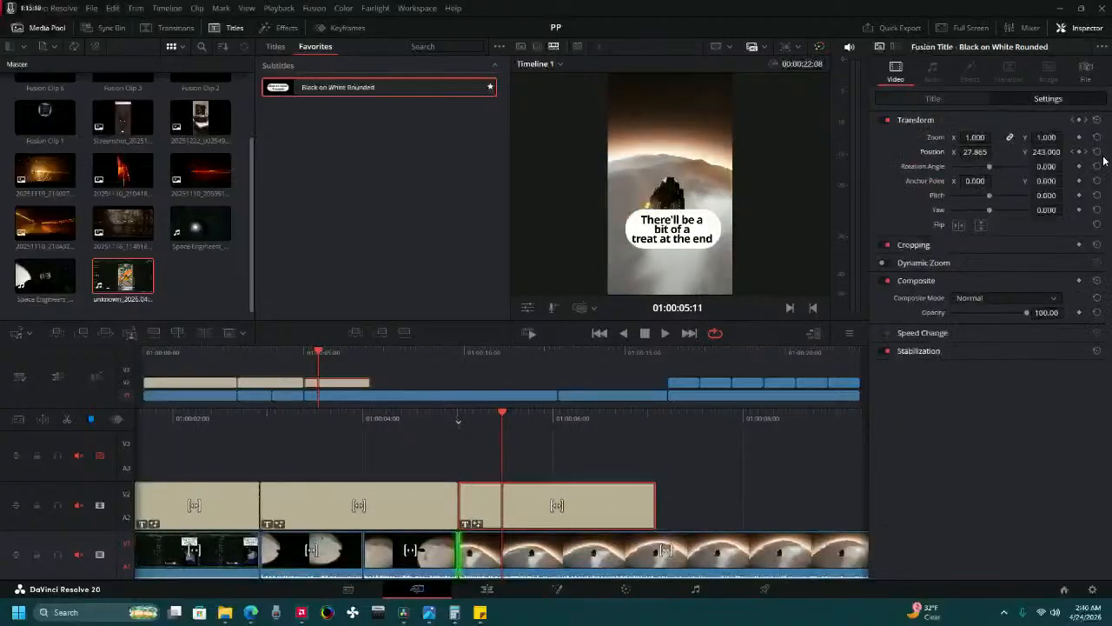
pyautogui.click(1074, 152)
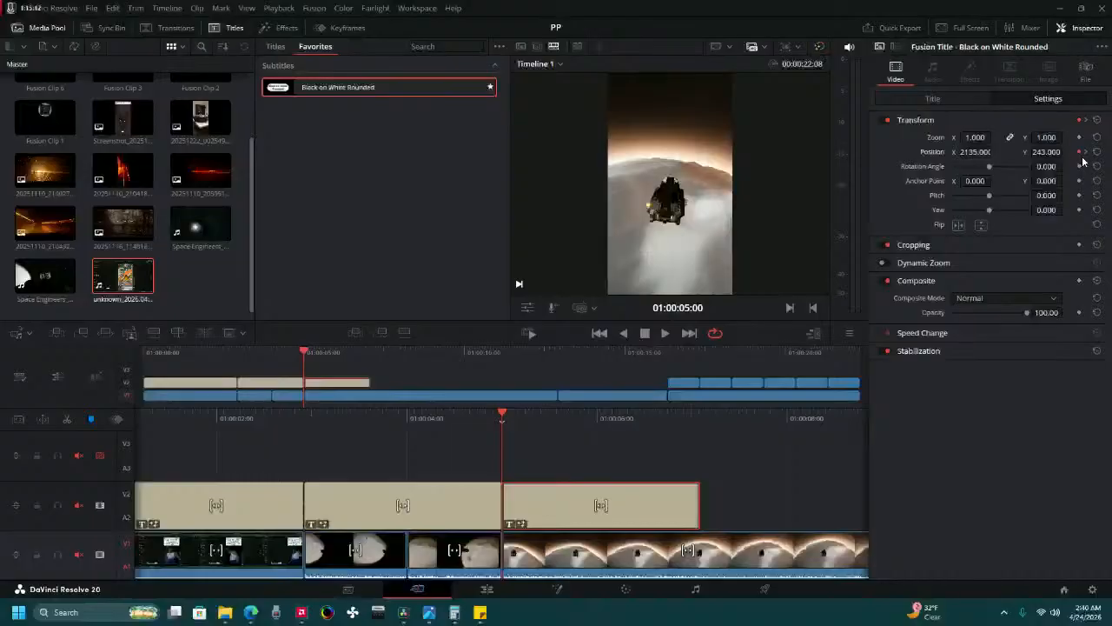
pyautogui.click(1084, 152)
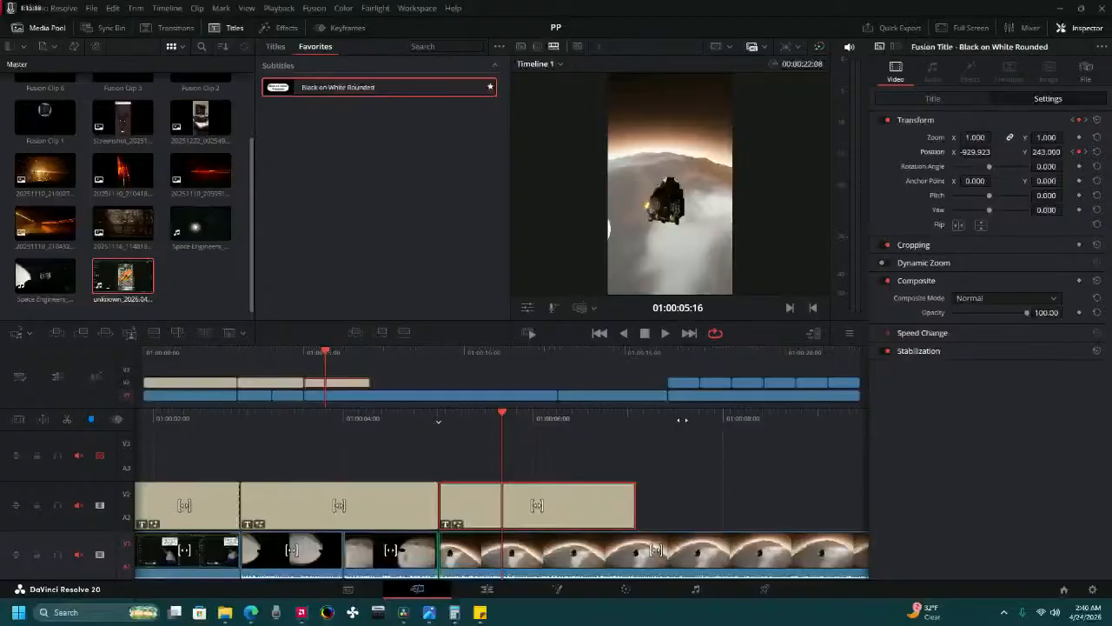
pyautogui.click(1084, 152)
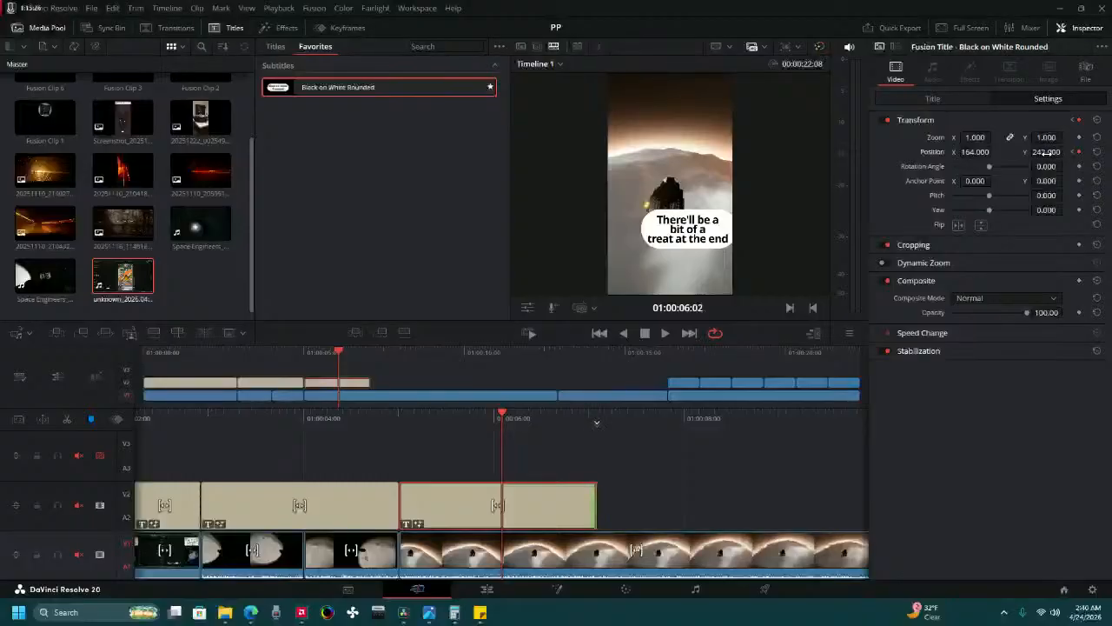
pyautogui.moveTo(1045, 152); pyautogui.dragTo(1067, 152)
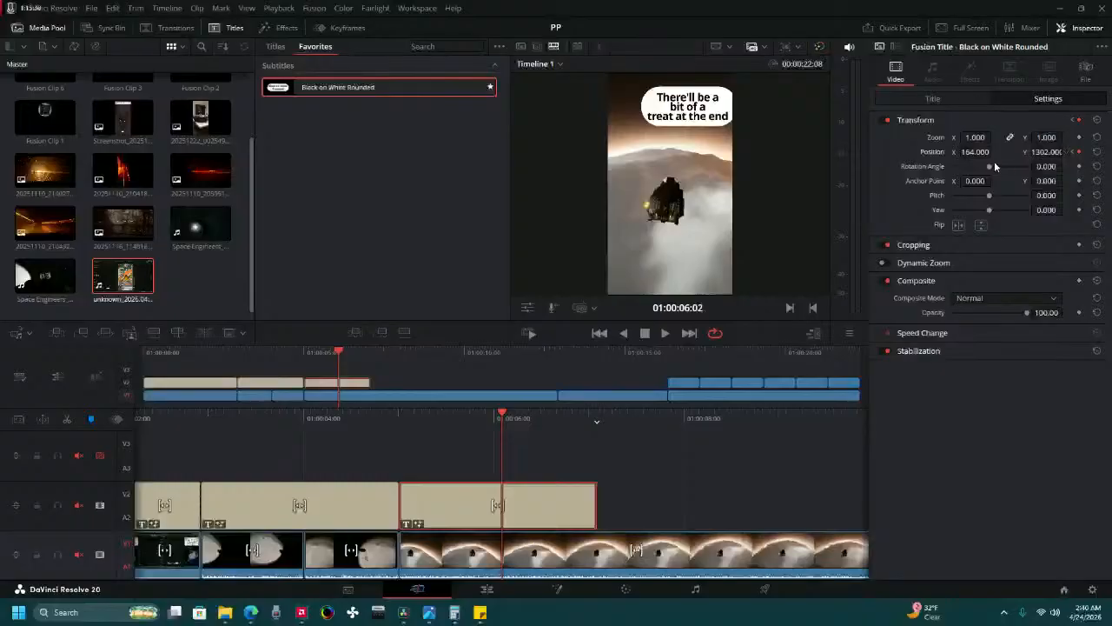
pyautogui.moveTo(978, 152); pyautogui.dragTo(1067, 152)
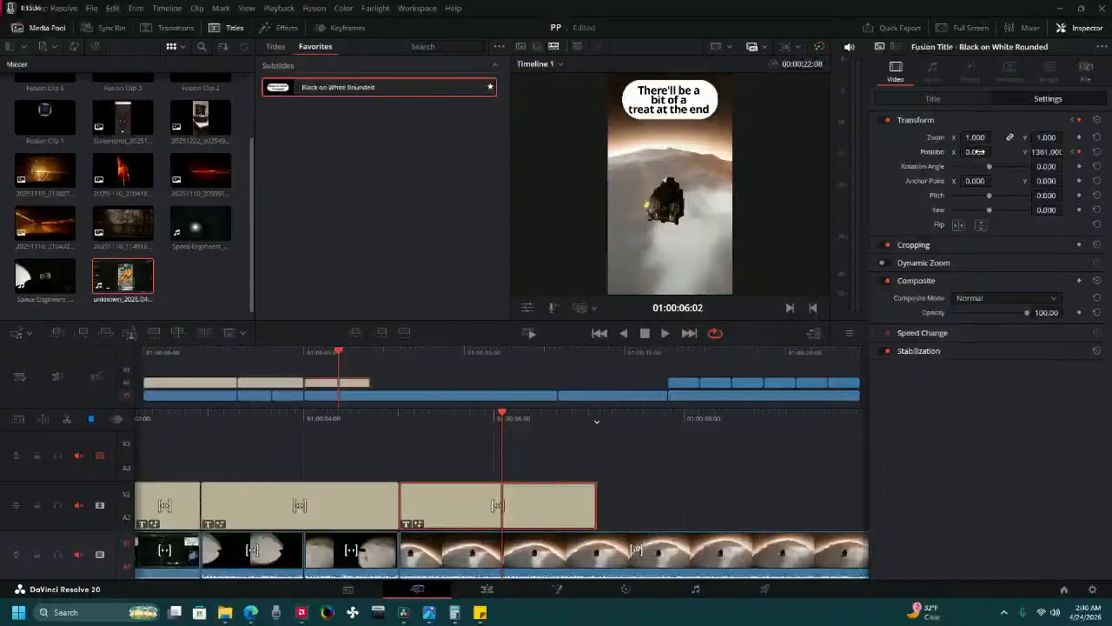
# Play the timeline from its beginning and stop within the third title to check its upward movement.
pyautogui.press('Home')
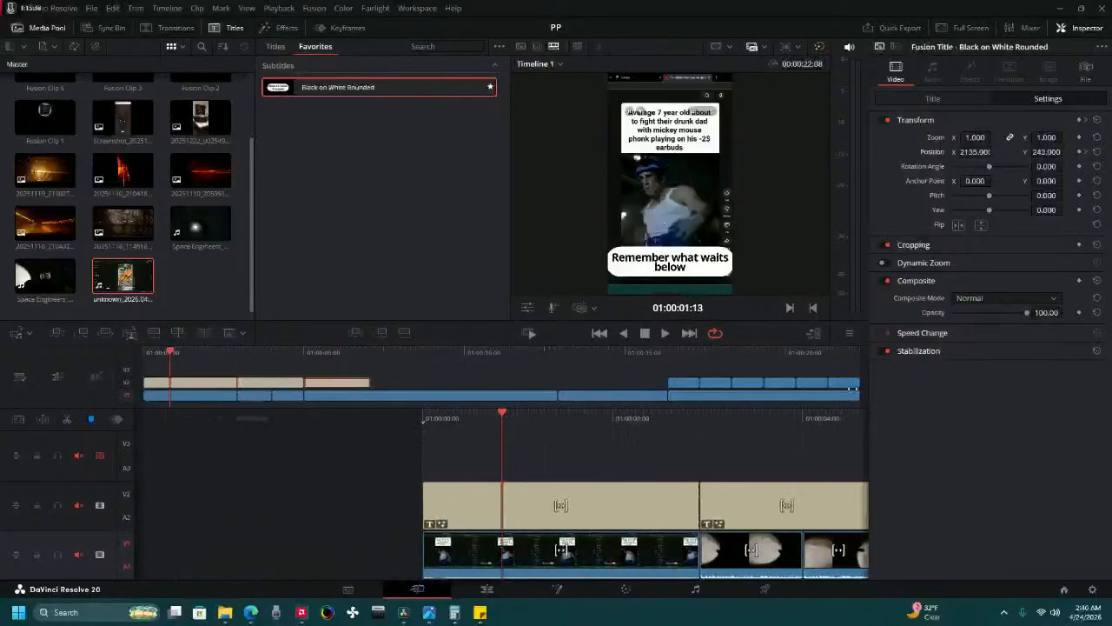
pyautogui.click(665, 332)
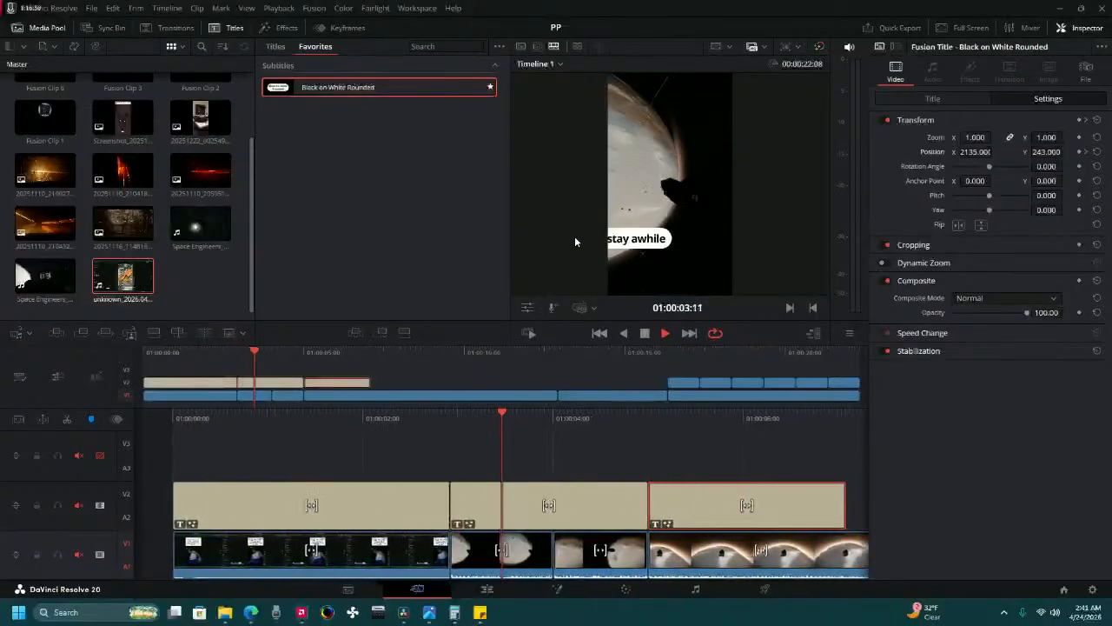
pyautogui.click(644, 334)
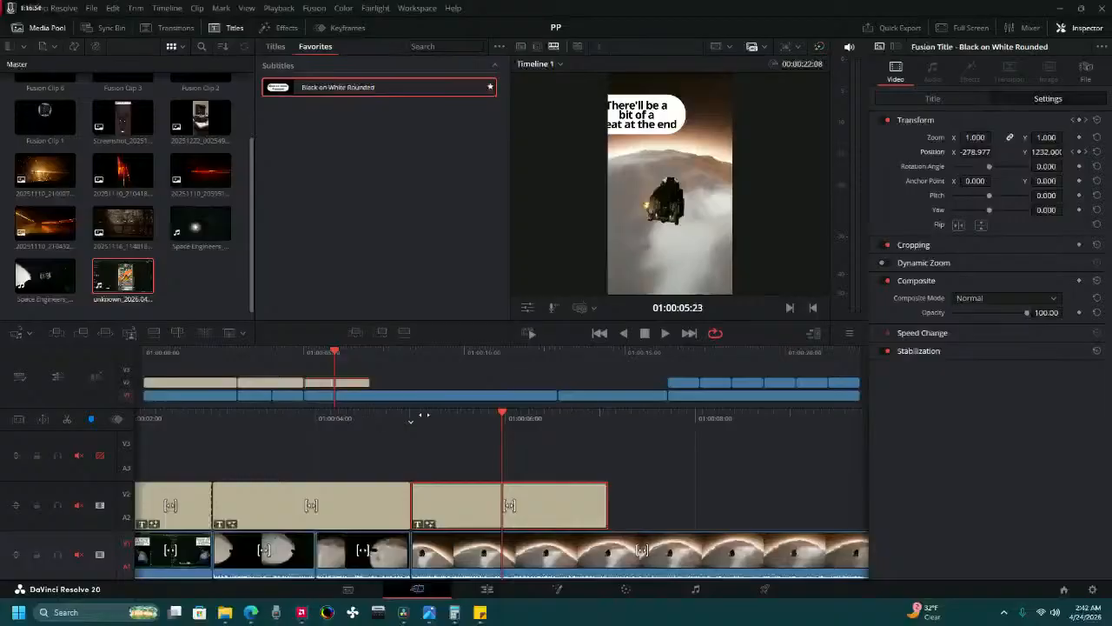
# Try raising the Offset of the gameplay clip under the start of the second title to 35.80 on the Color page, and play it.
pyautogui.moveTo(372, 412); pyautogui.dragTo(623, 412)
pyautogui.click(546, 548)
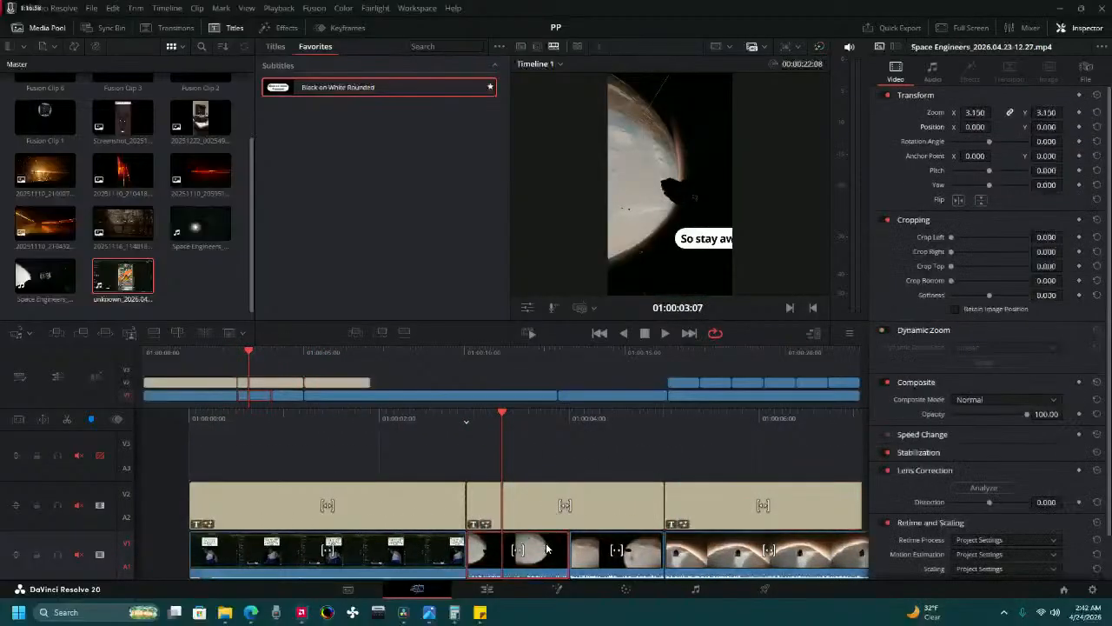
pyautogui.click(625, 589)
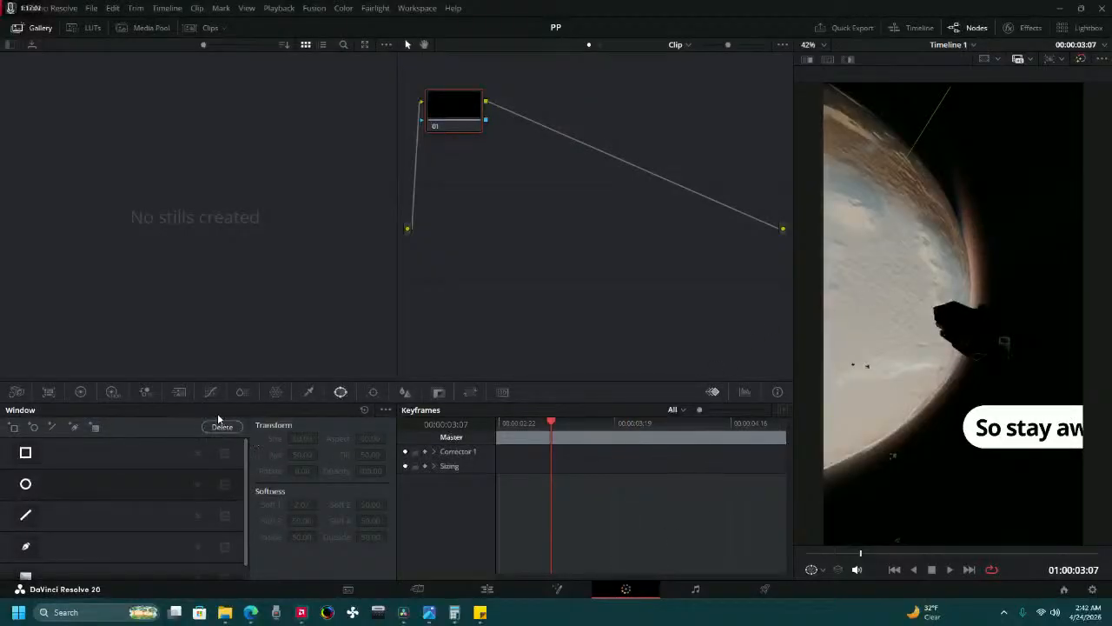
pyautogui.click(80, 392)
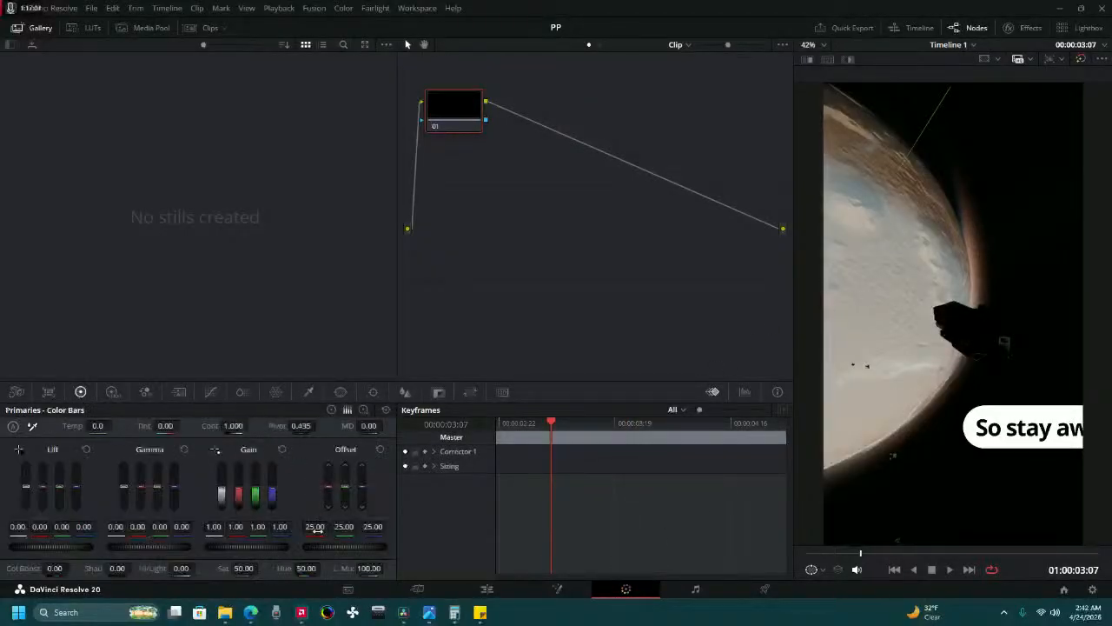
pyautogui.moveTo(344, 547)
pyautogui.mouseDown()
pyautogui.moveTo(373, 548)
pyautogui.moveTo(355, 548)
pyautogui.mouseUp()
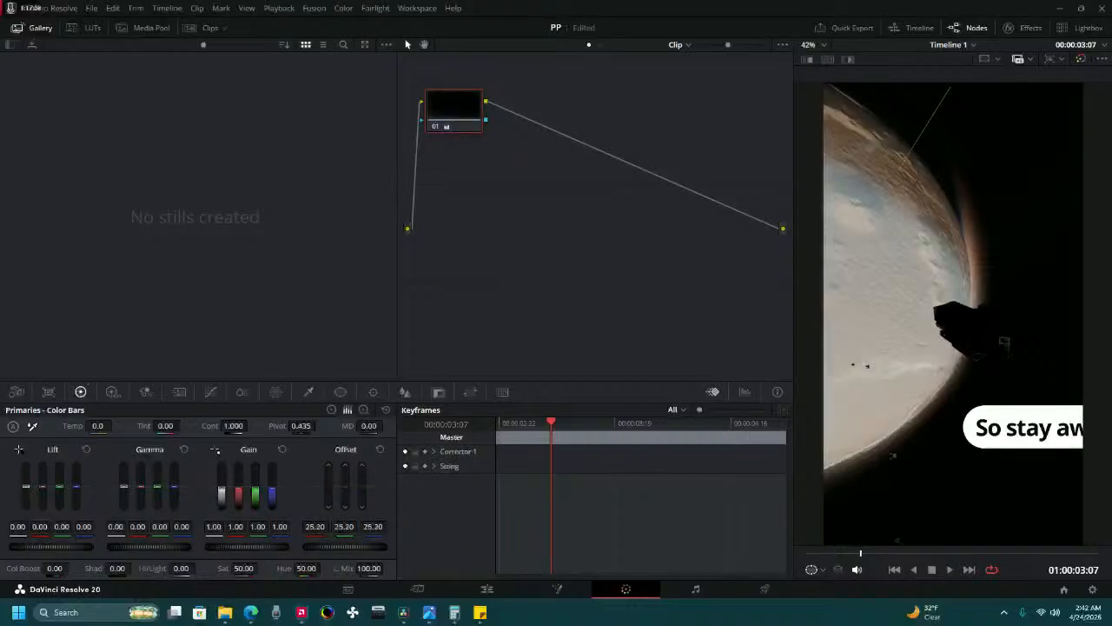
pyautogui.click(950, 567)
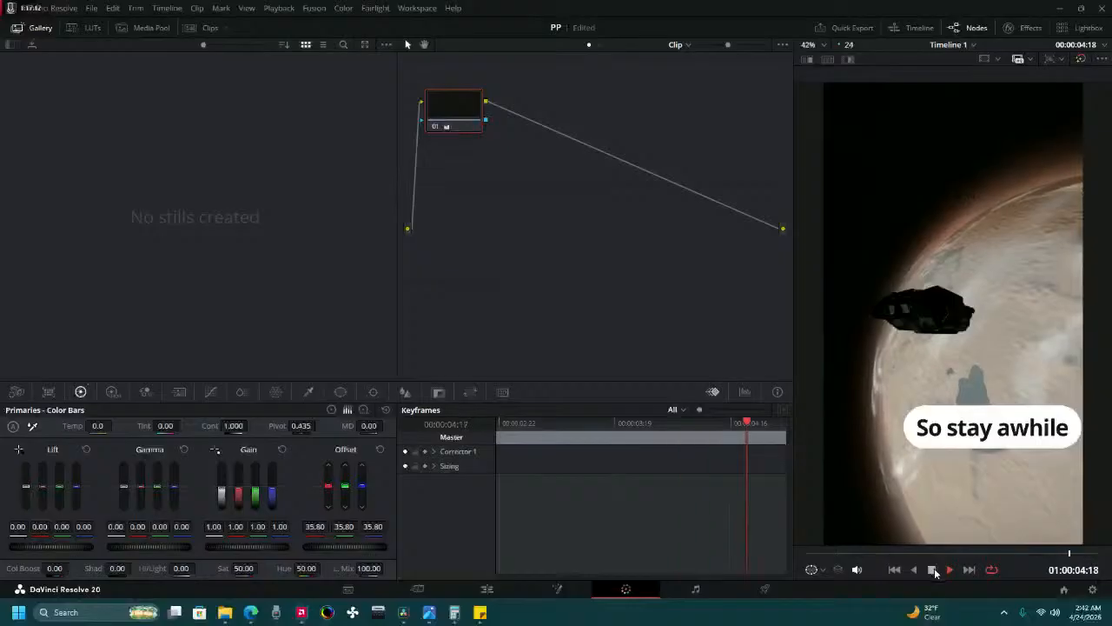
pyautogui.click(933, 569)
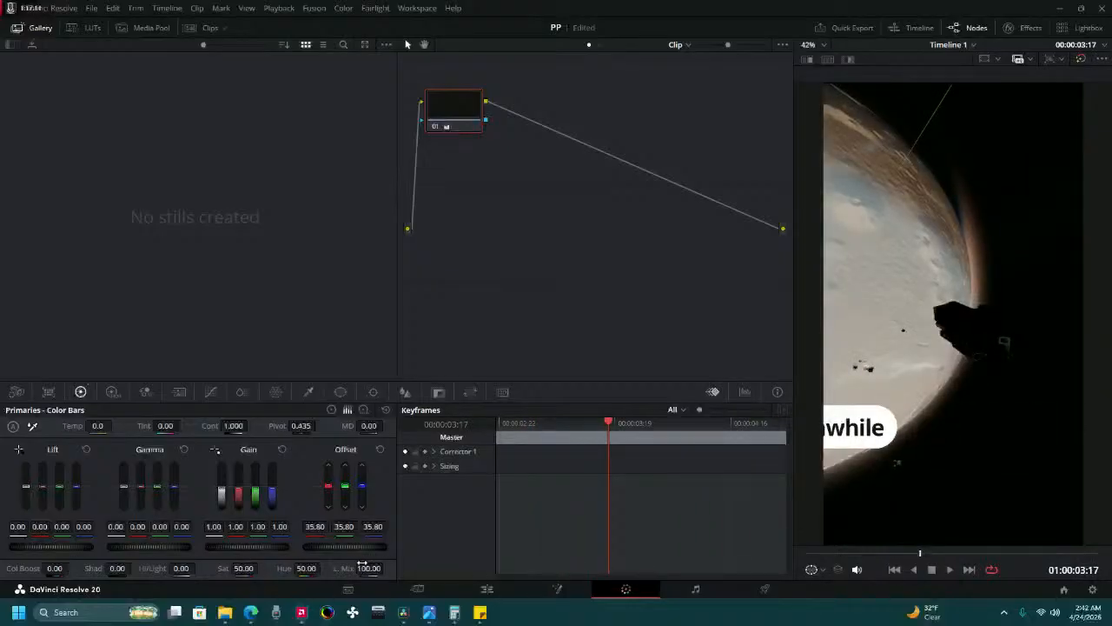
# Try a stronger Offset of 57.00 on the same gameplay clip and compare the picture between the Color and Cut pages.
pyautogui.moveTo(359, 547); pyautogui.dragTo(336, 547)
pyautogui.moveTo(344, 546); pyautogui.dragTo(329, 546)
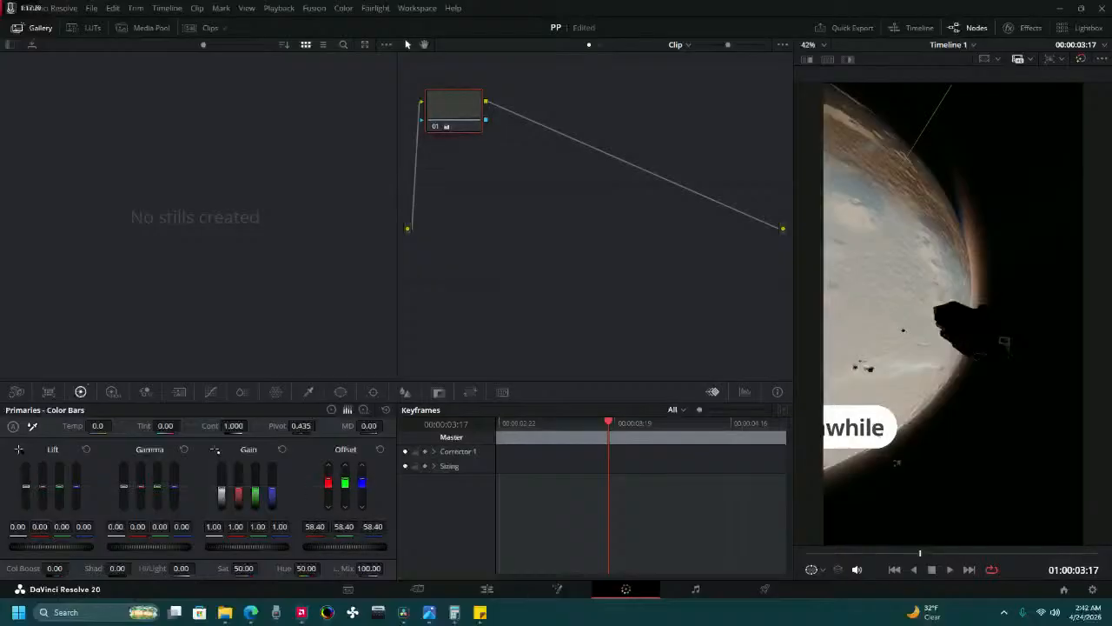
pyautogui.moveTo(366, 538)
pyautogui.mouseDown()
pyautogui.moveTo(283, 538)
pyautogui.moveTo(357, 539)
pyautogui.mouseUp()
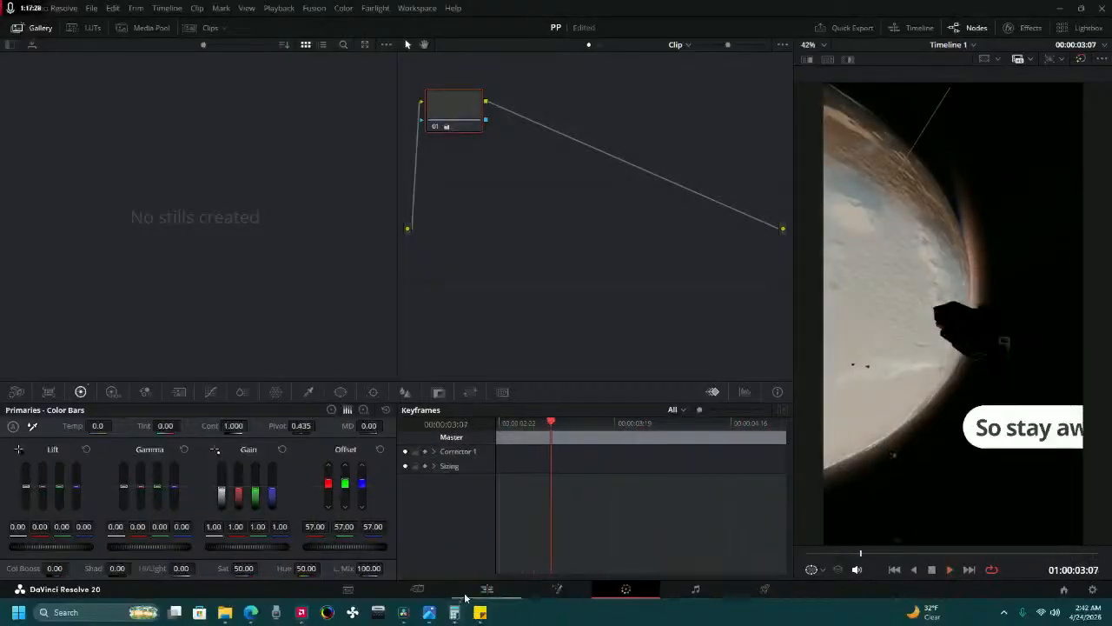
pyautogui.click(430, 590)
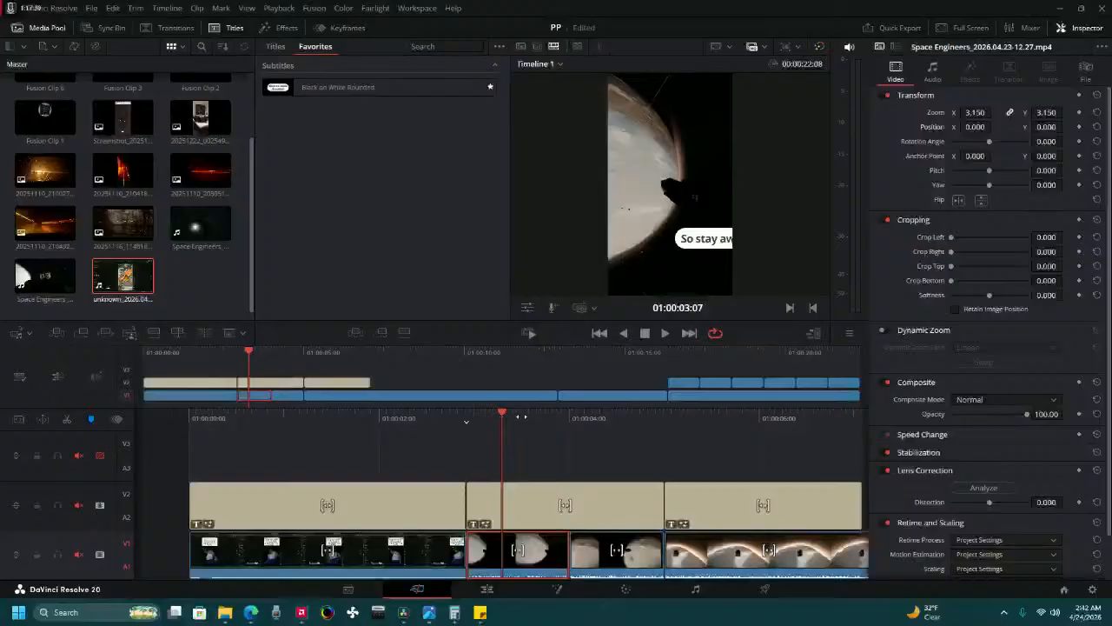
pyautogui.click(625, 589)
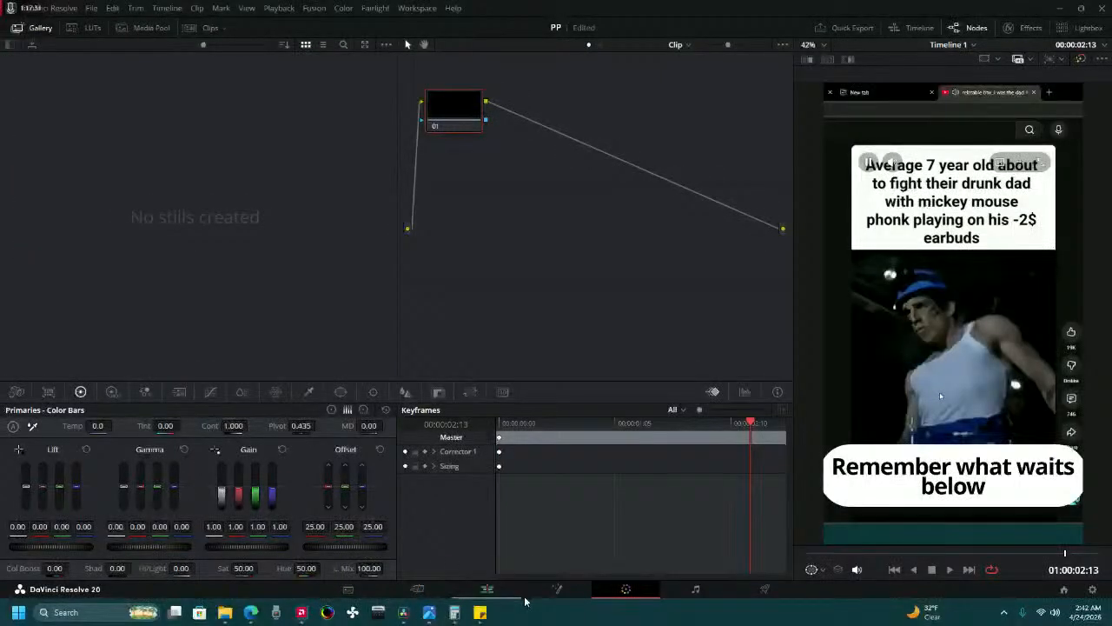
pyautogui.click(437, 590)
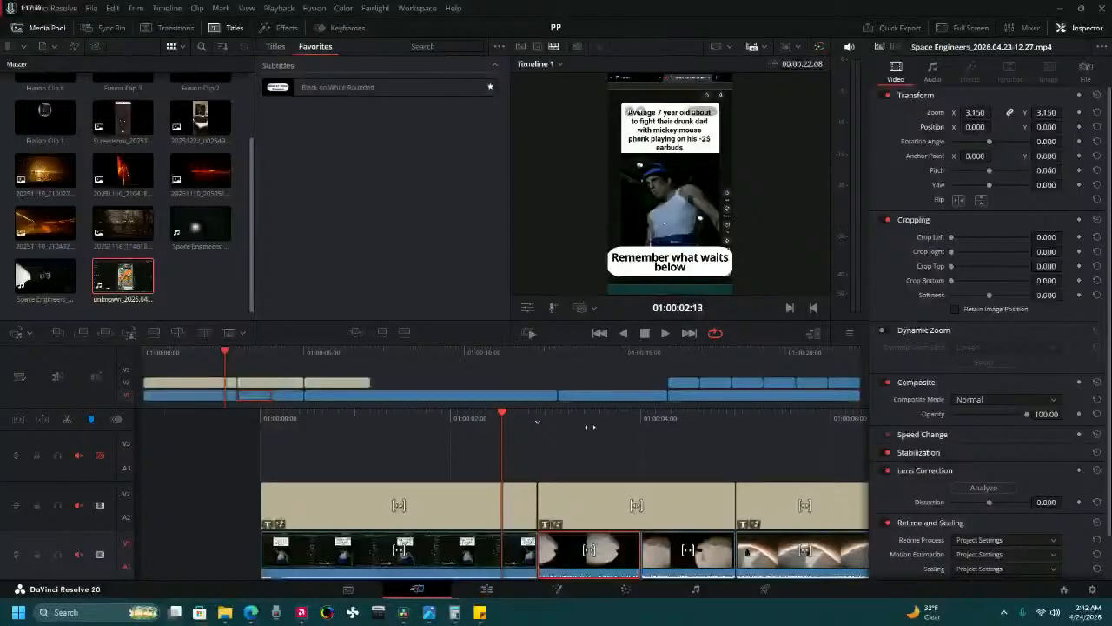
pyautogui.moveTo(590, 426); pyautogui.dragTo(486, 441)
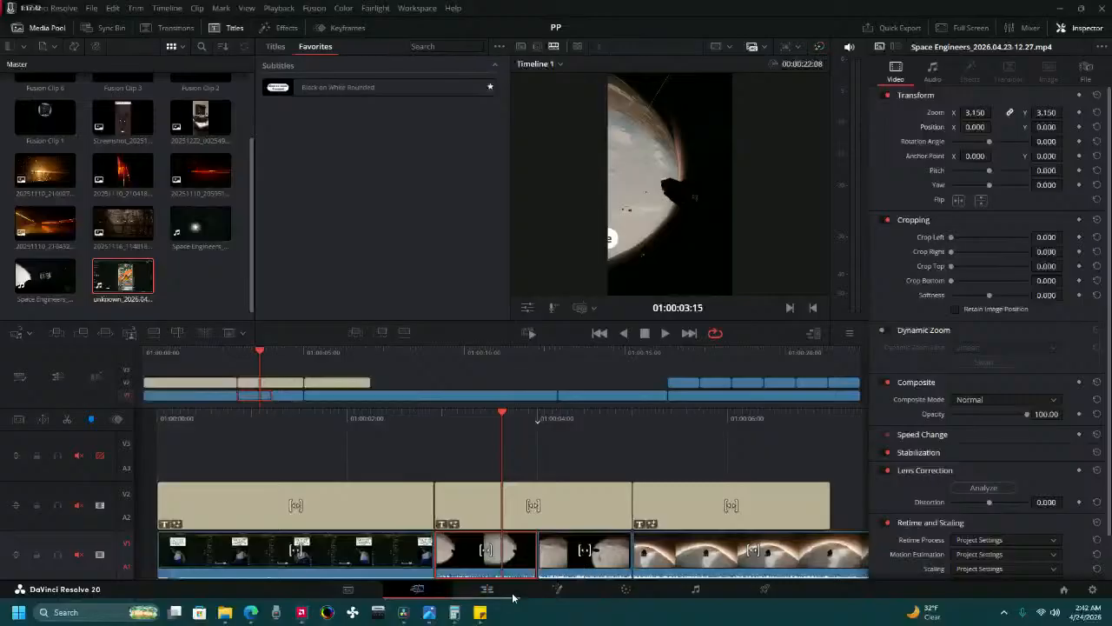
pyautogui.click(625, 589)
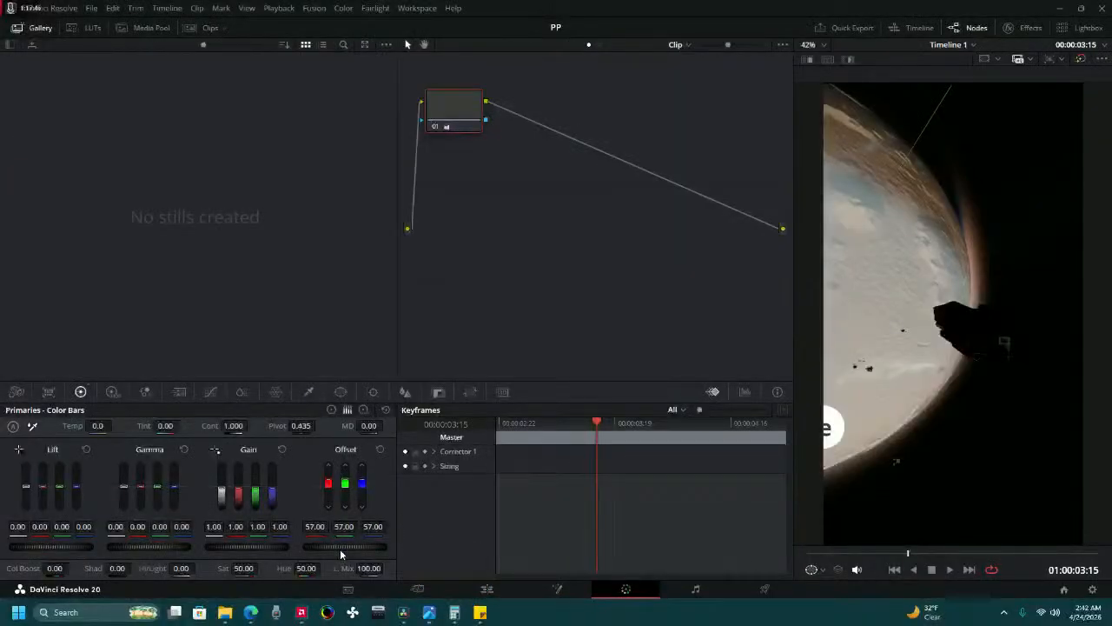
# Reset the gameplay clip's Offset, try a different Gain, reset it too, and play the clip.
pyautogui.moveTo(348, 544); pyautogui.dragTo(331, 550)
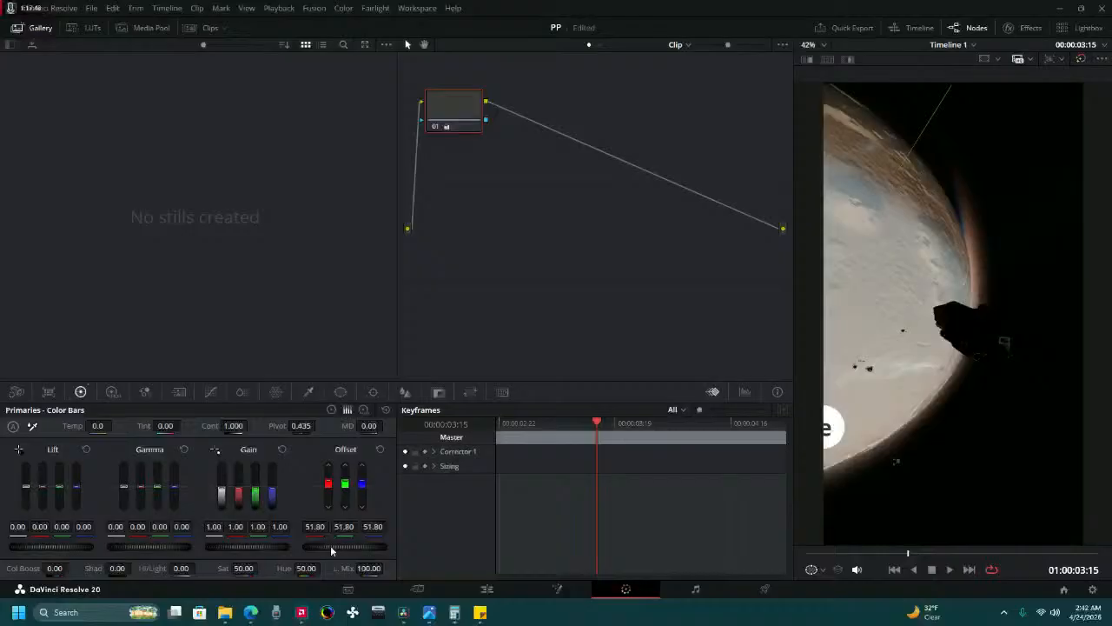
pyautogui.click(379, 450)
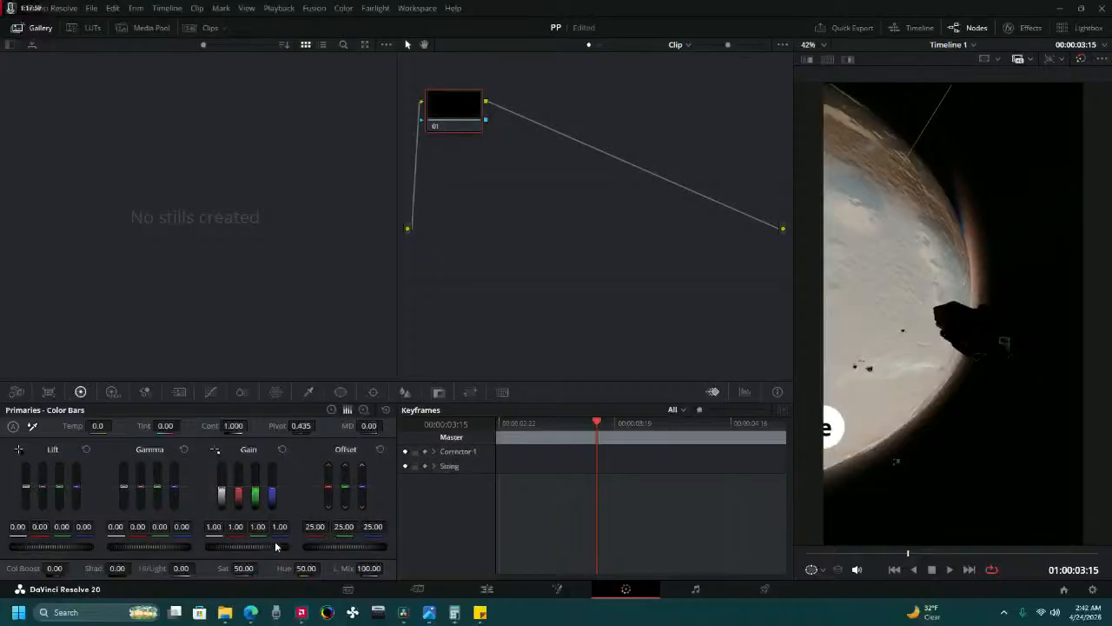
pyautogui.moveTo(261, 546); pyautogui.dragTo(308, 546)
pyautogui.click(281, 449)
pyautogui.click(949, 570)
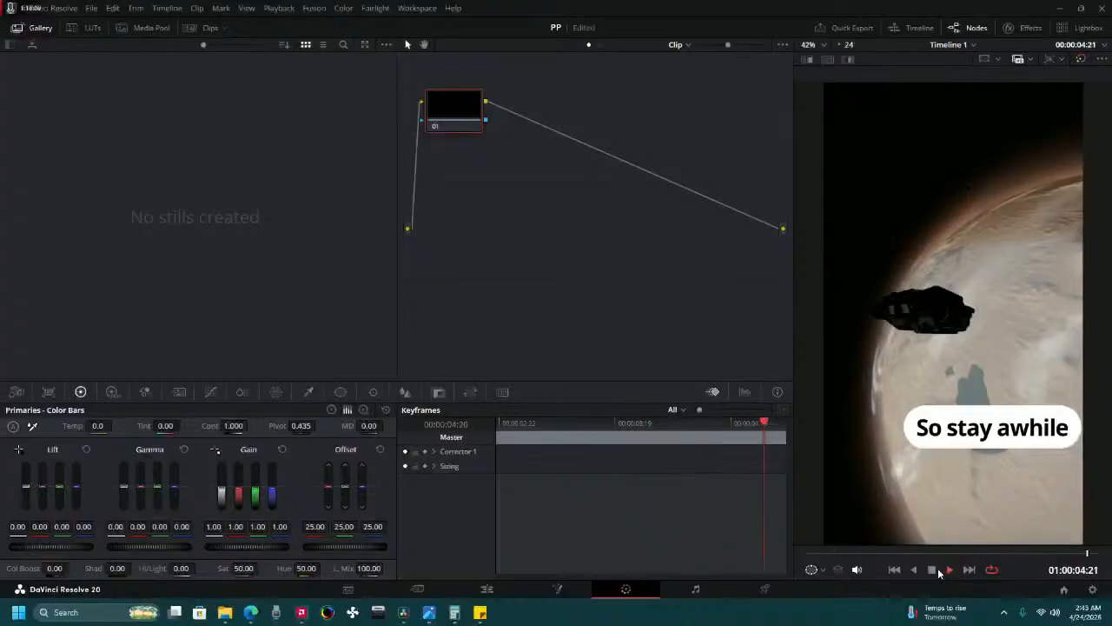
pyautogui.click(487, 589)
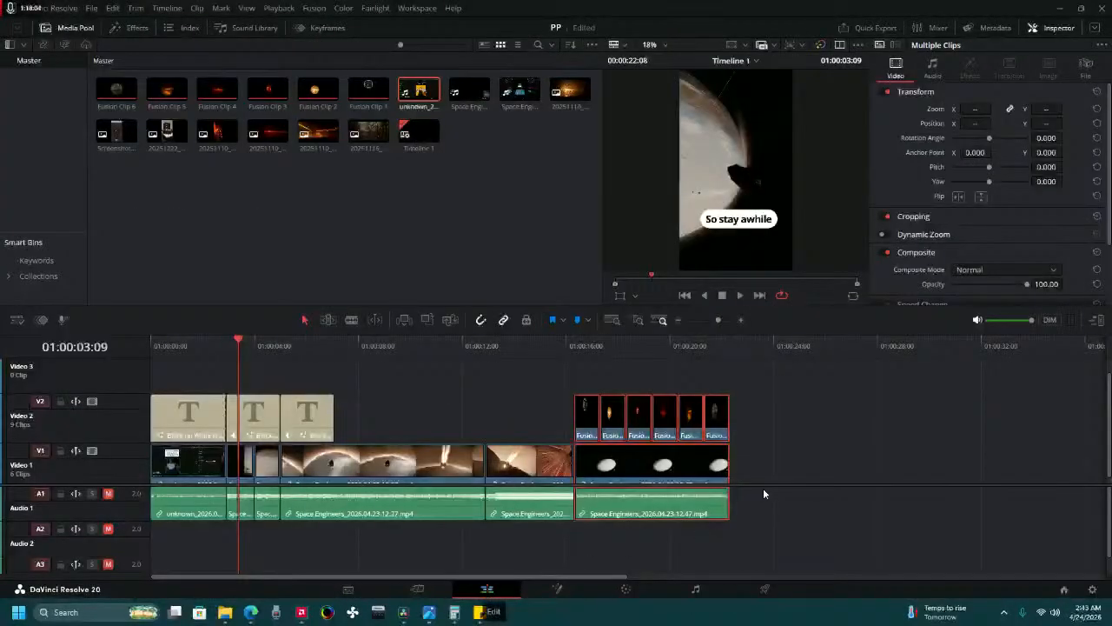
pyautogui.click(636, 587)
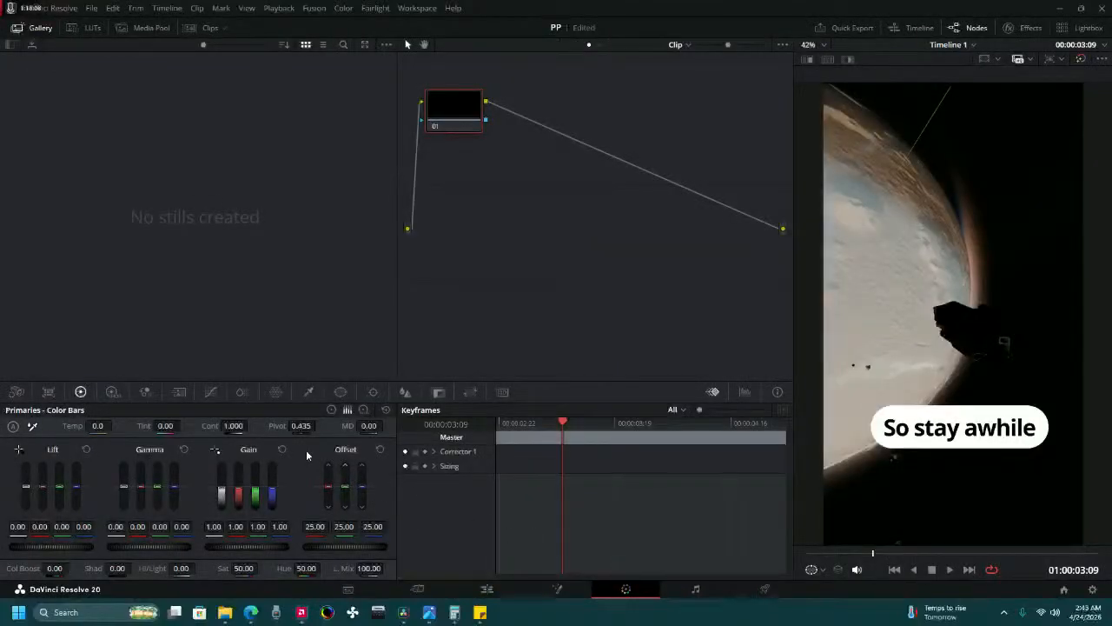
pyautogui.click(487, 589)
pyautogui.click(293, 544)
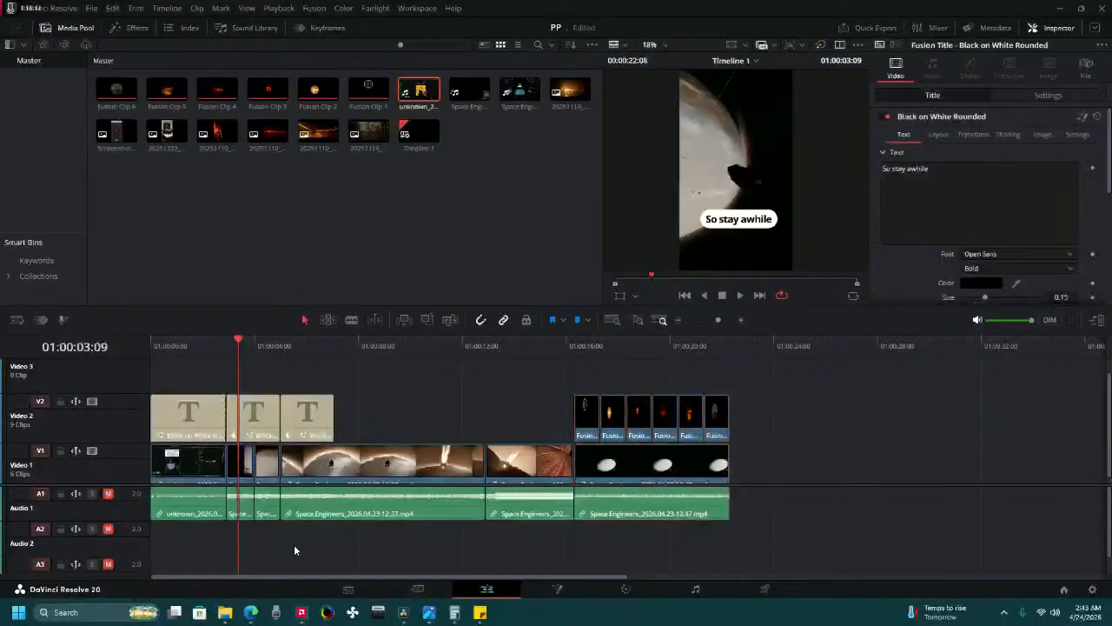
pyautogui.click(241, 477)
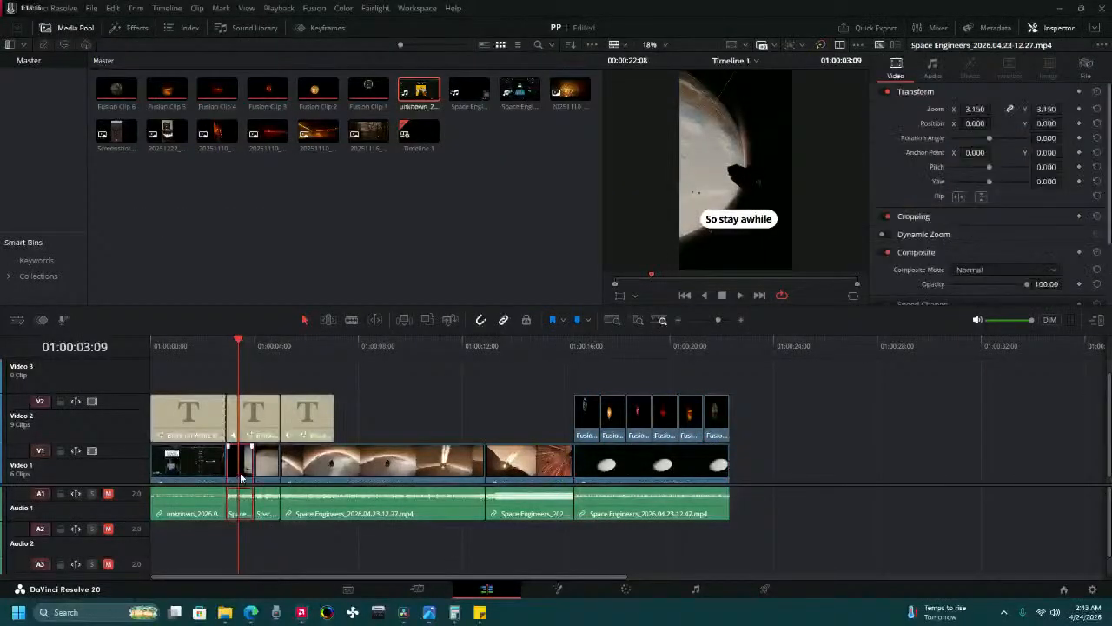
pyautogui.click(612, 594)
pyautogui.click(417, 589)
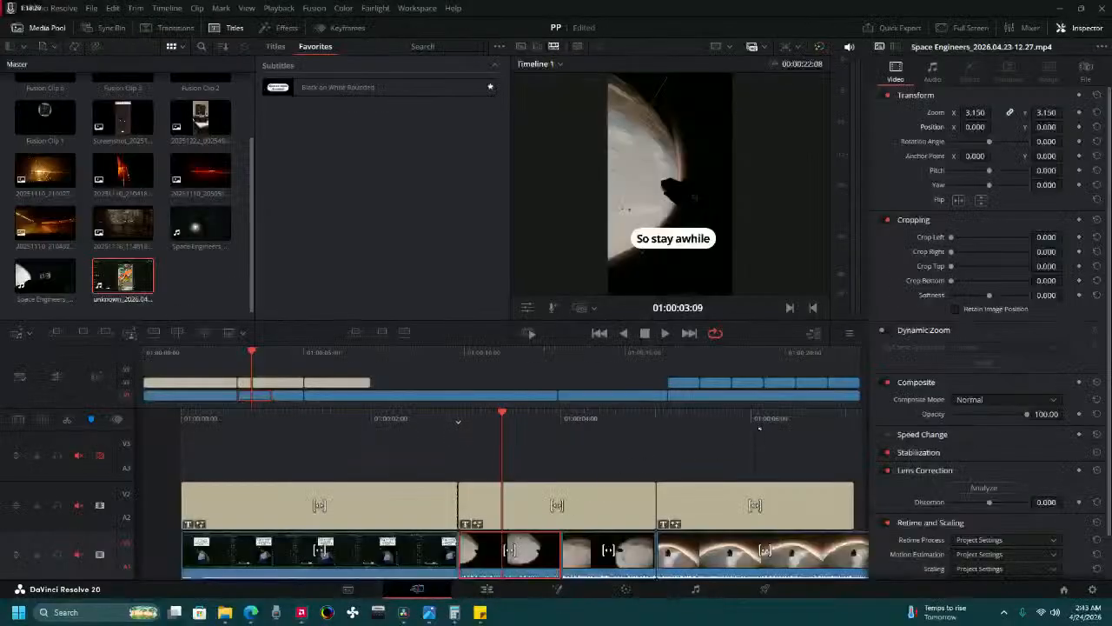
# Select the gameplay clip under the start of the second title and scrub past its end to about 01:00:04:04.
pyautogui.click(706, 362)
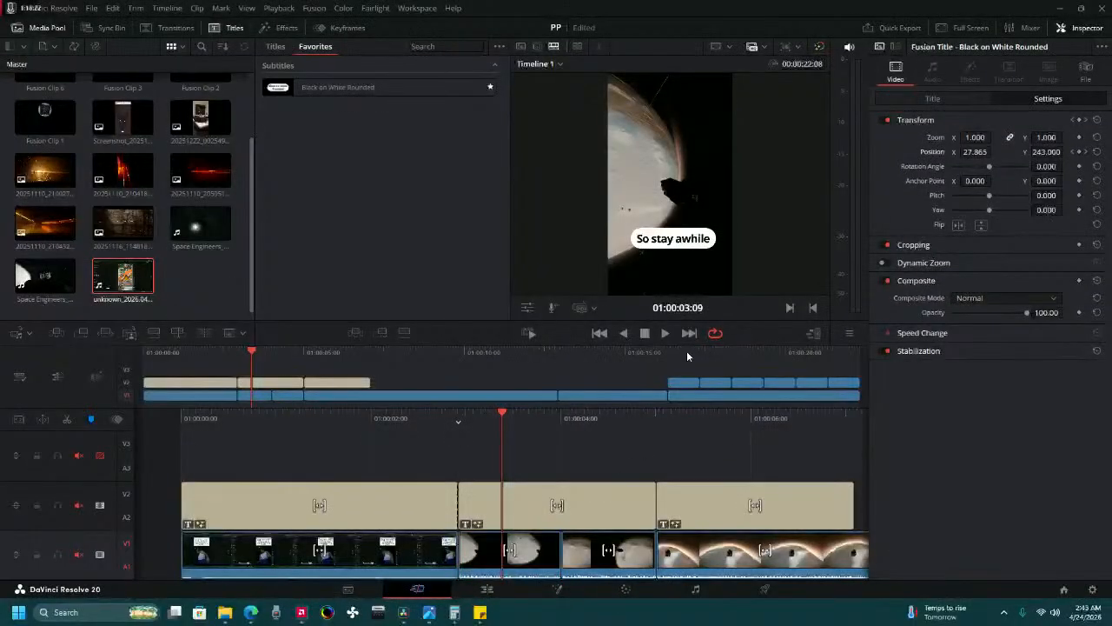
pyautogui.moveTo(687, 352); pyautogui.dragTo(256, 405)
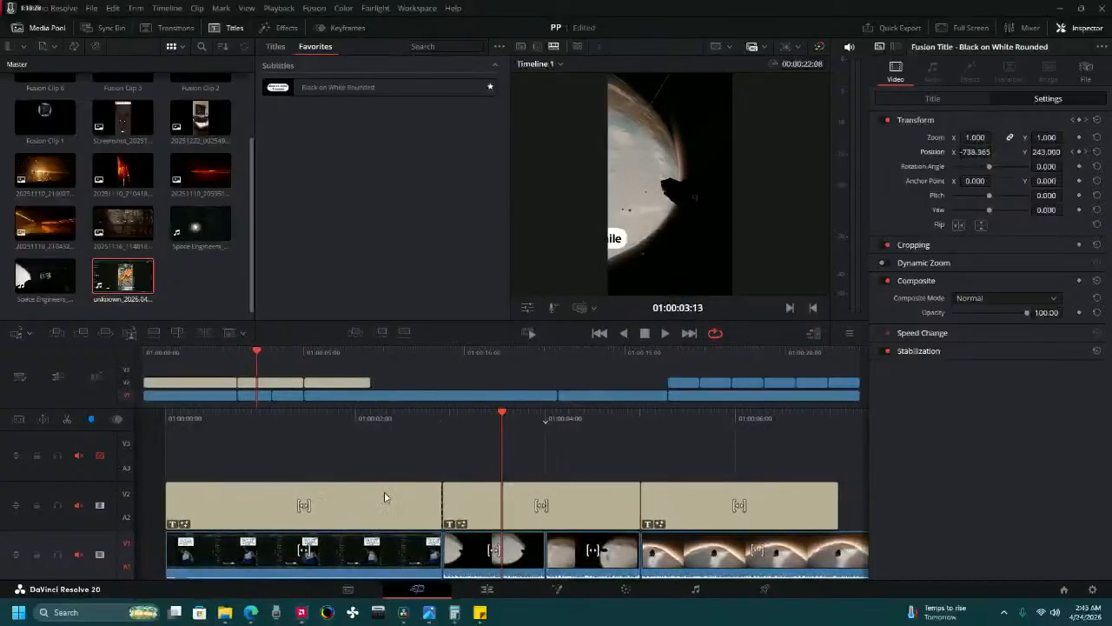
pyautogui.click(488, 571)
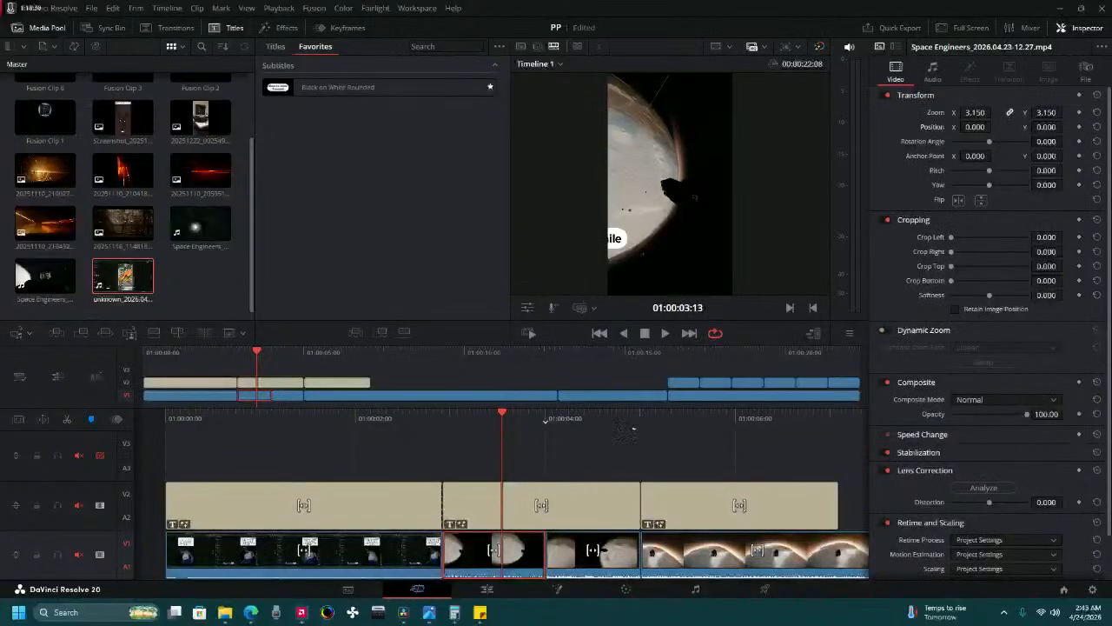
pyautogui.moveTo(643, 425); pyautogui.dragTo(586, 461)
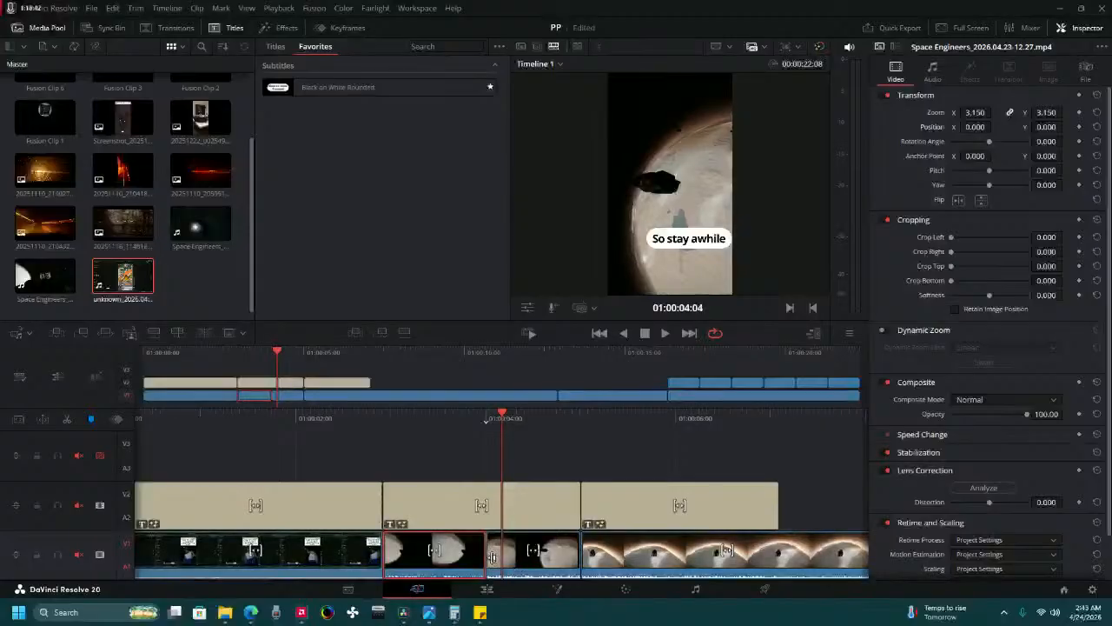
# Combine the two gameplay clips under the second title into a new Fusion clip on the Edit page.
pyautogui.keyDown('ctrl'); pyautogui.click(504, 551); pyautogui.keyUp('ctrl')
pyautogui.rightClick(502, 552)
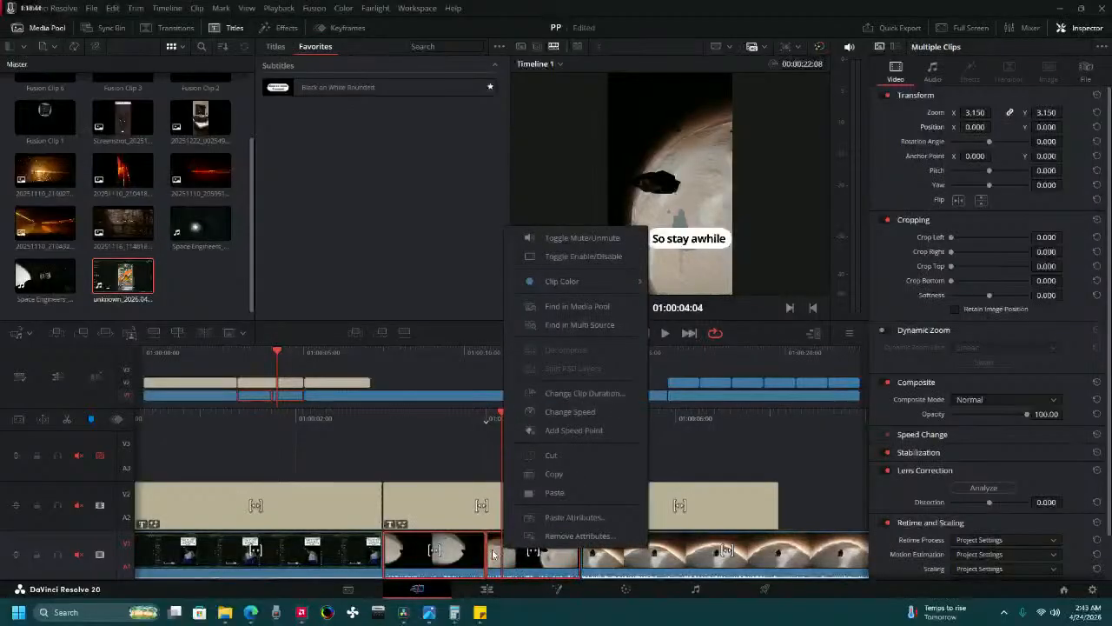
pyautogui.click(486, 588)
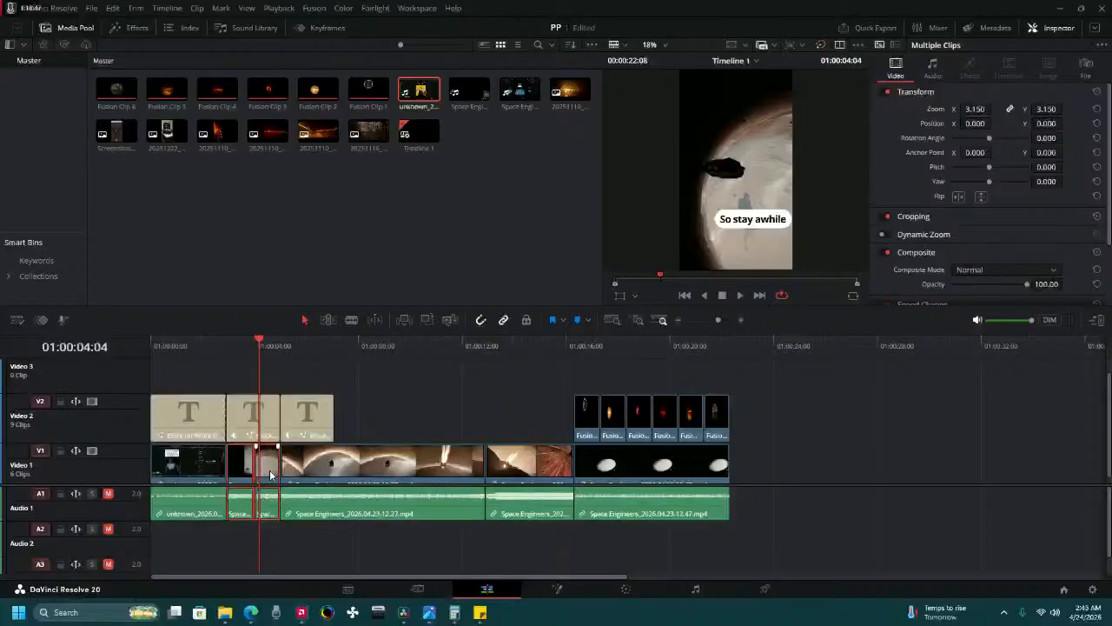
pyautogui.rightClick(270, 474)
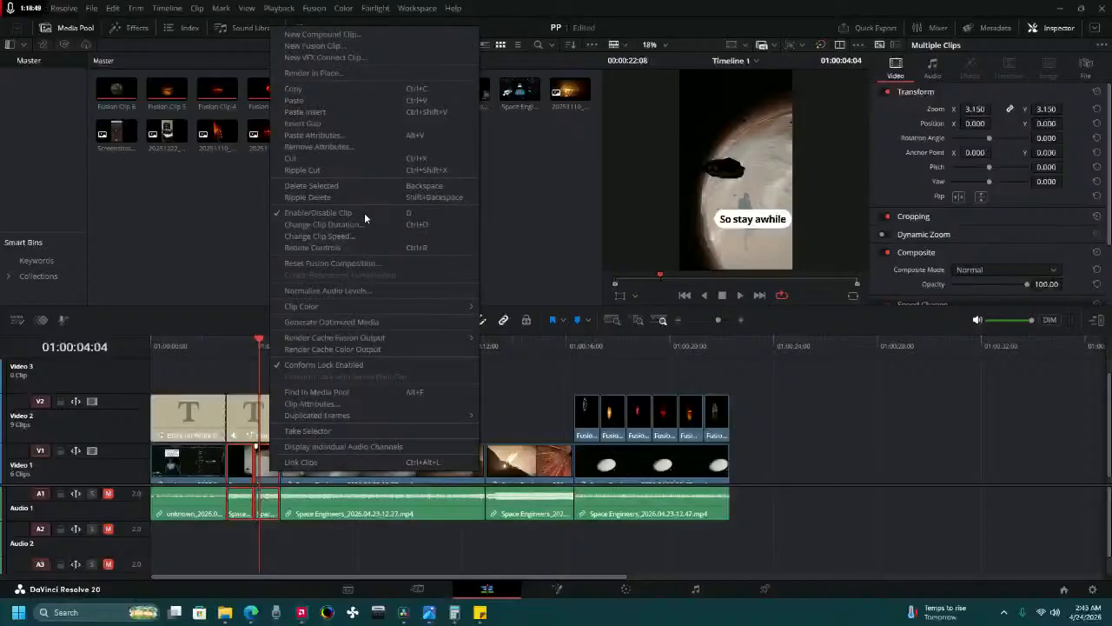
pyautogui.click(347, 45)
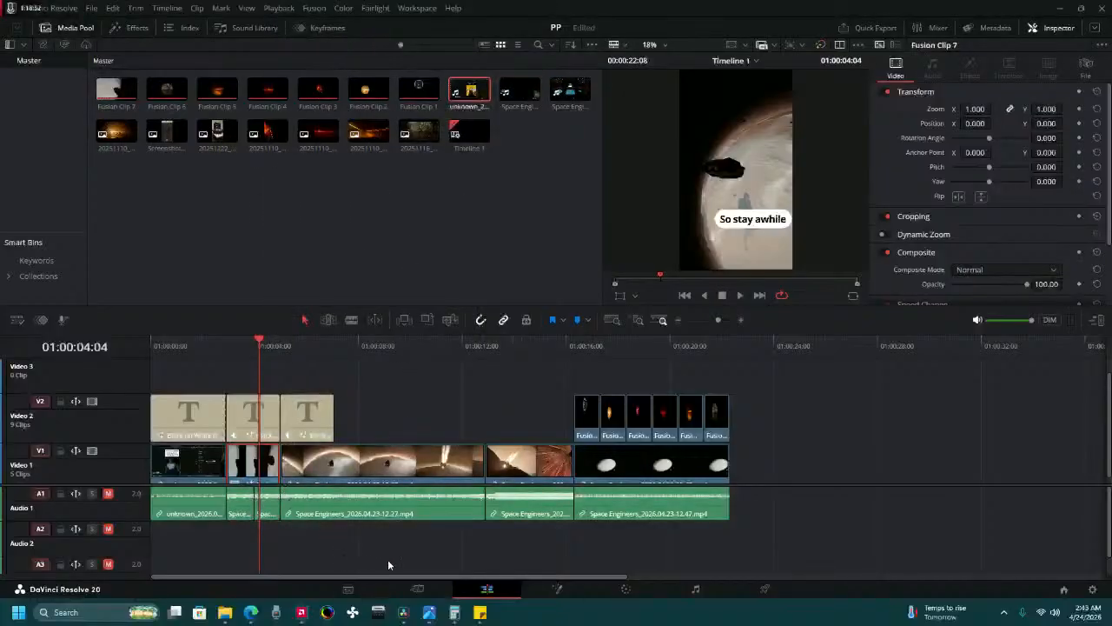
# Play the timeline on the Cut page from about 01:00:02:01 through the new Fusion clip and past the third title.
pyautogui.click(414, 589)
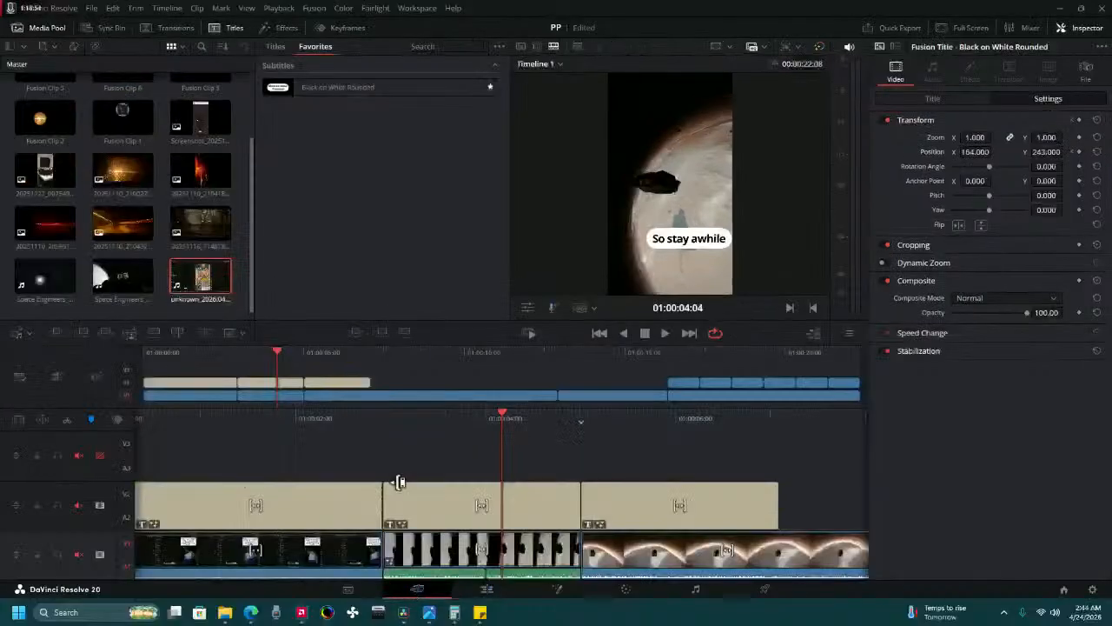
pyautogui.moveTo(392, 421); pyautogui.dragTo(591, 419)
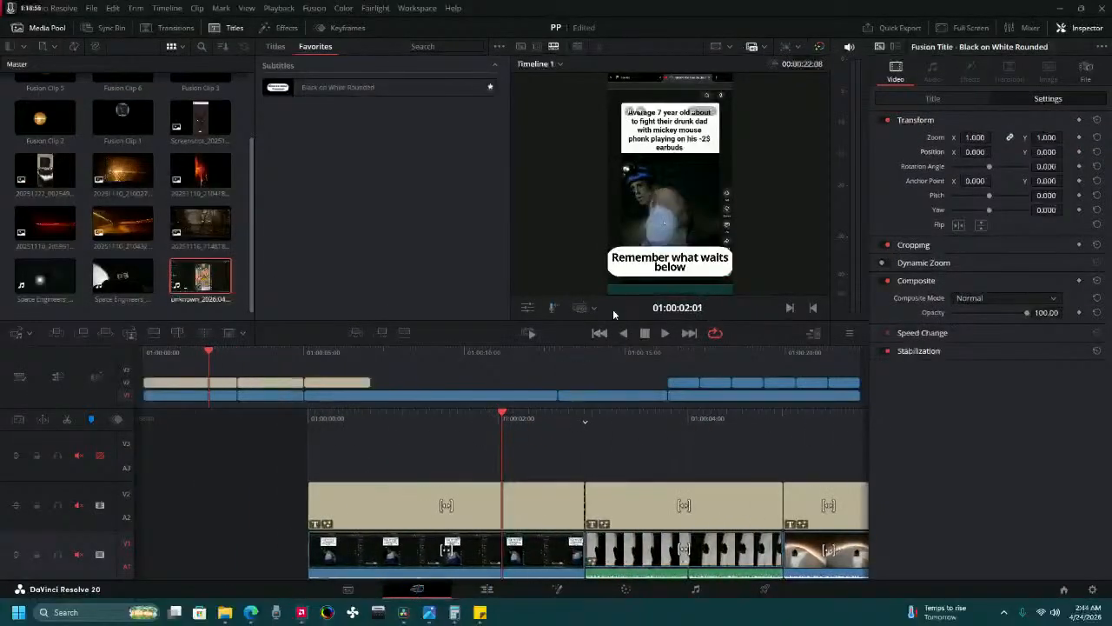
pyautogui.click(662, 334)
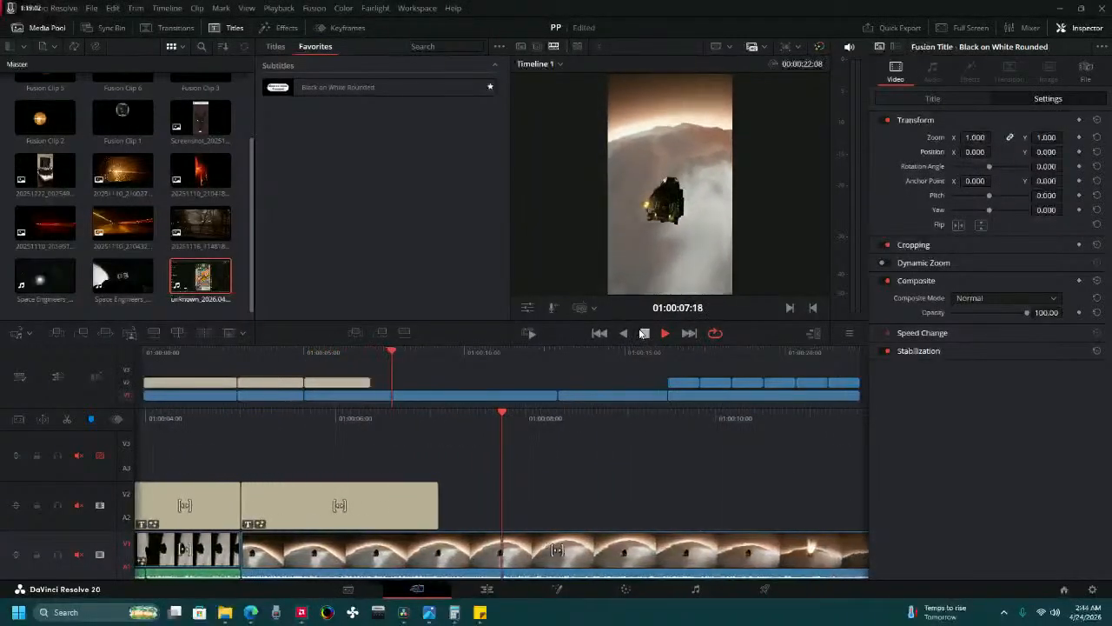
pyautogui.press('space')
pyautogui.moveTo(316, 435); pyautogui.dragTo(315, 407)
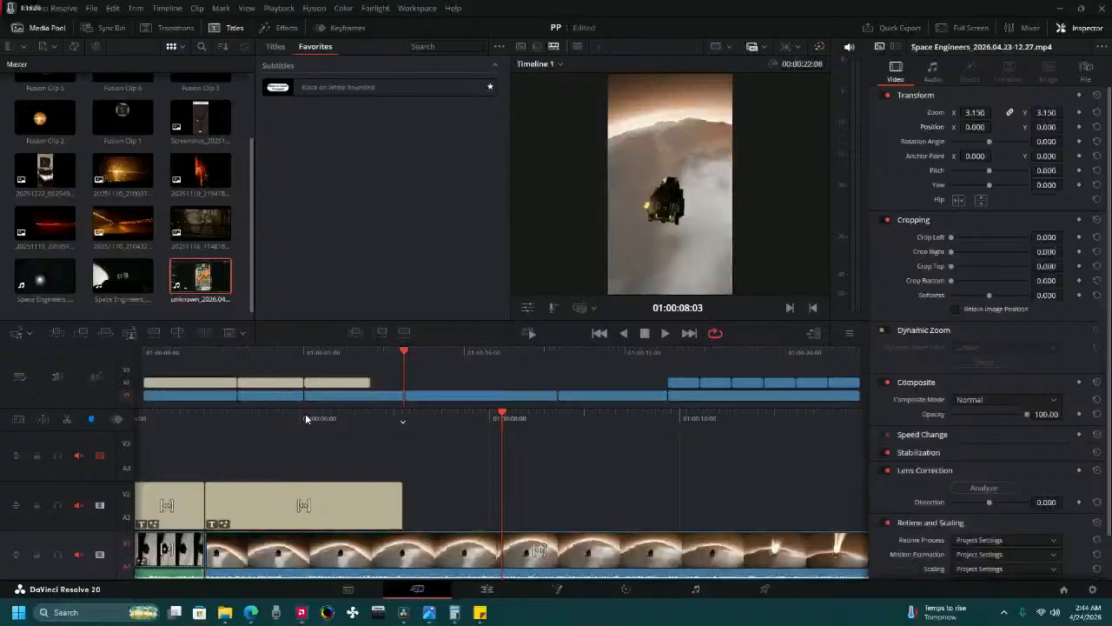
# Select the new Fusion clip under the second title and play it on the Color page.
pyautogui.click(269, 354)
pyautogui.click(426, 522)
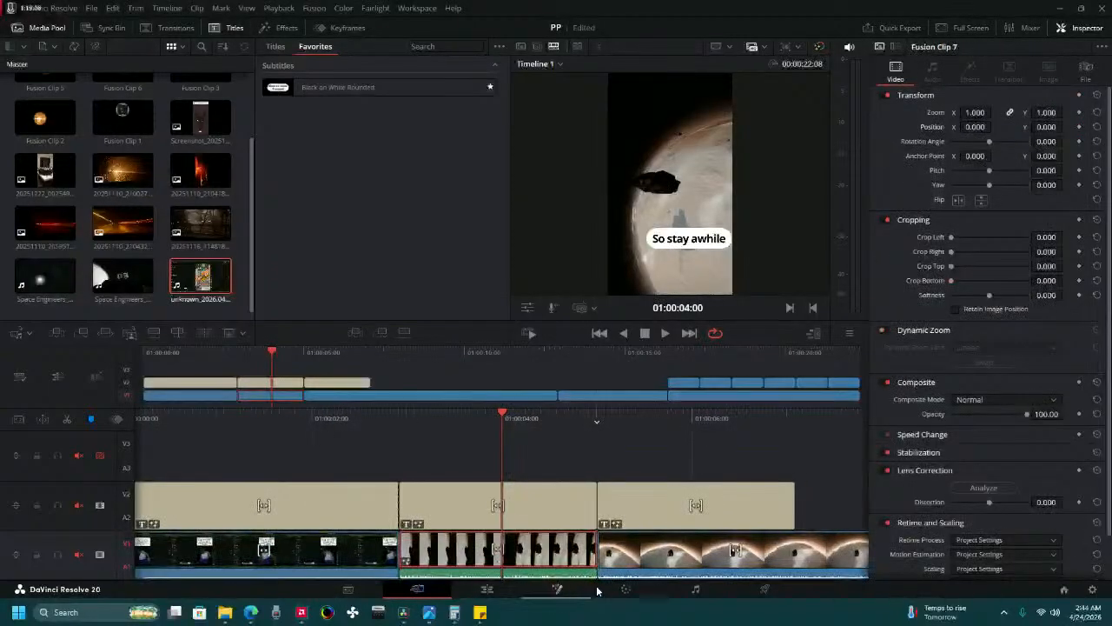
pyautogui.click(627, 591)
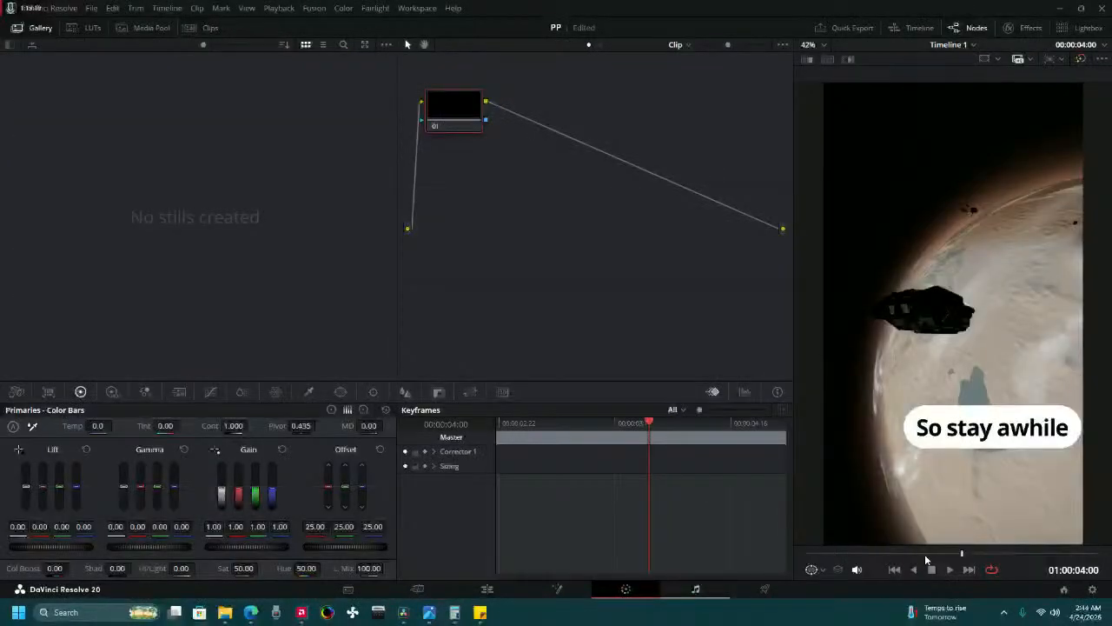
pyautogui.click(947, 569)
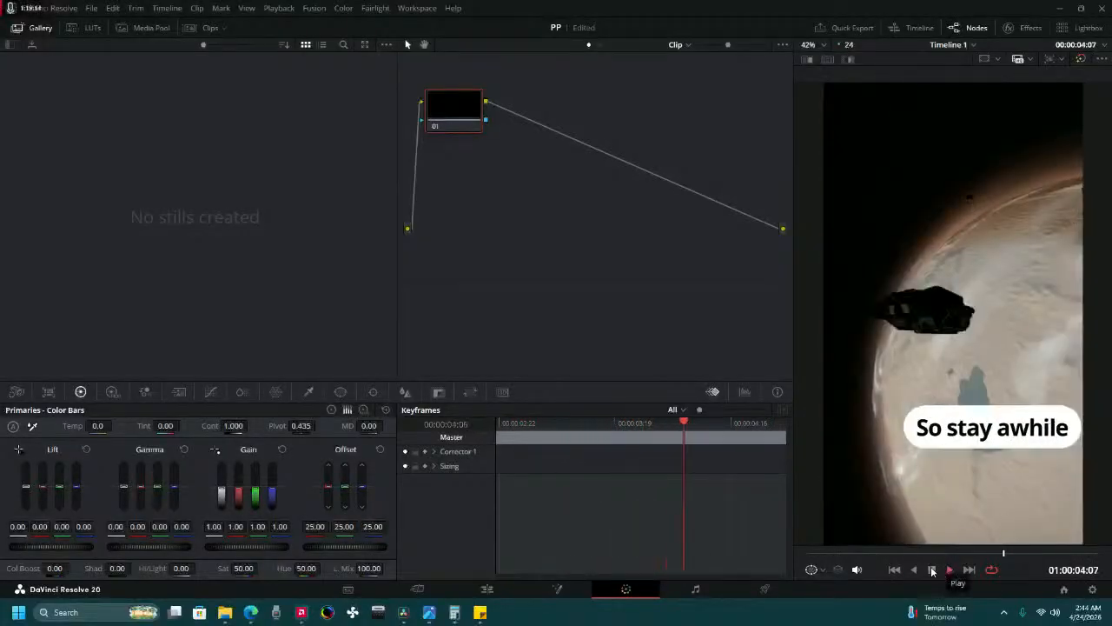
pyautogui.click(931, 569)
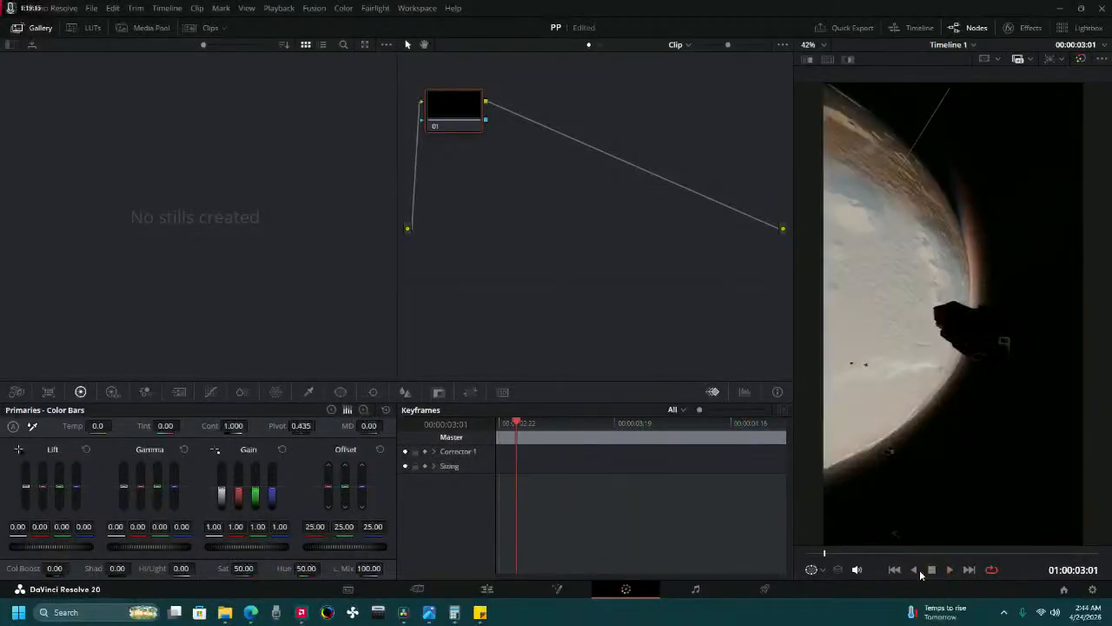
# Try raising the Fusion clip's Offset to 45.60 and compare the picture between the Edit, Cut and Color pages.
pyautogui.click(488, 591)
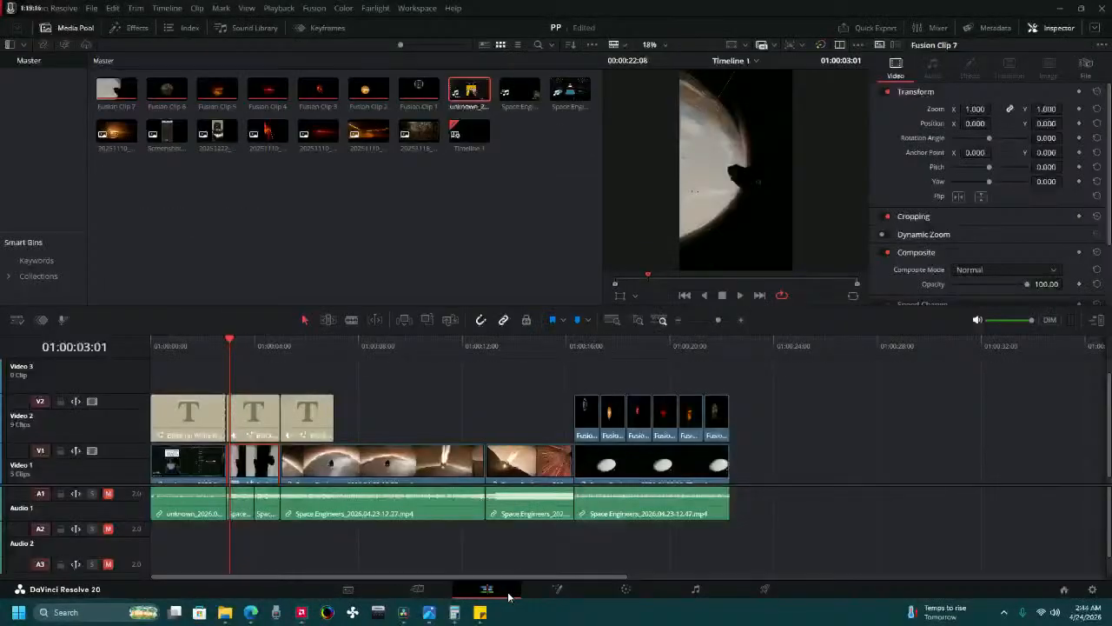
pyautogui.click(639, 588)
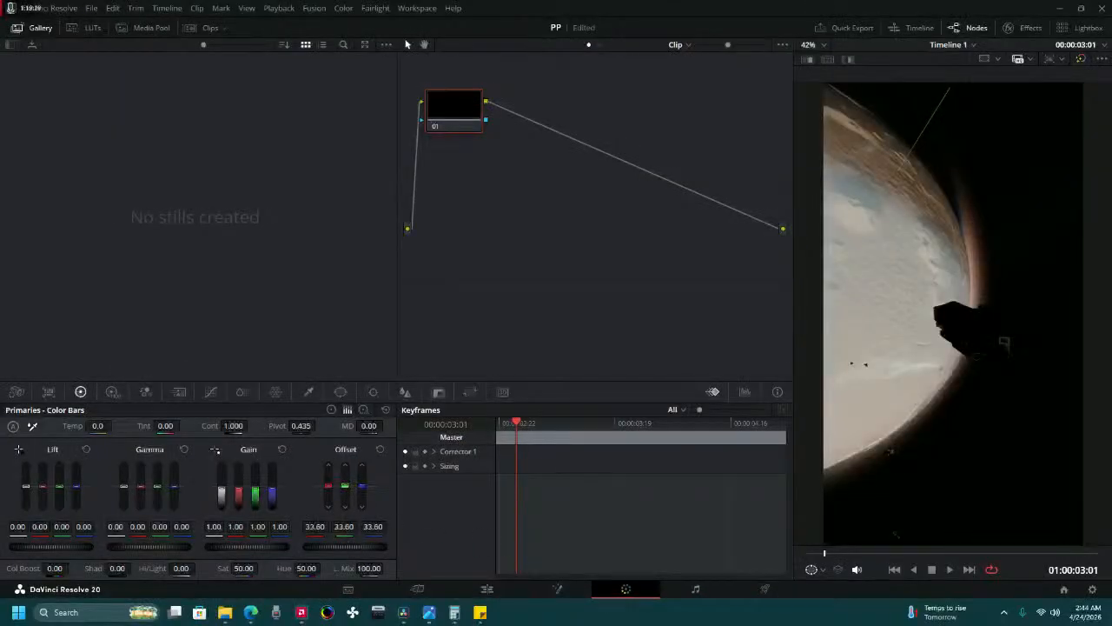
pyautogui.moveTo(345, 546)
pyautogui.mouseDown()
pyautogui.moveTo(384, 546)
pyautogui.moveTo(356, 546)
pyautogui.mouseUp()
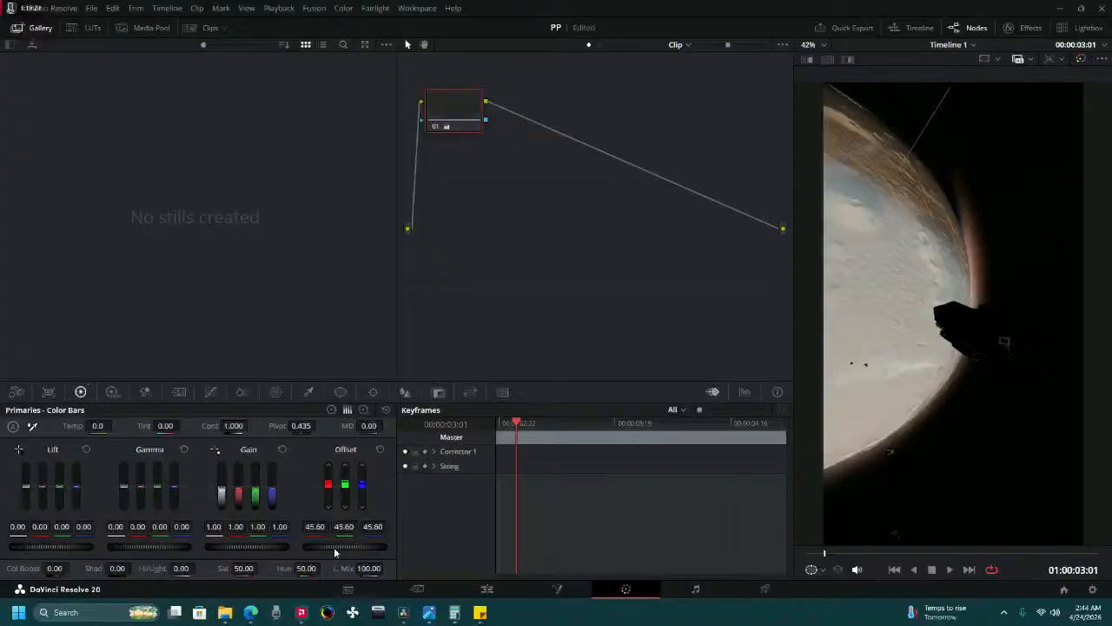
pyautogui.click(489, 589)
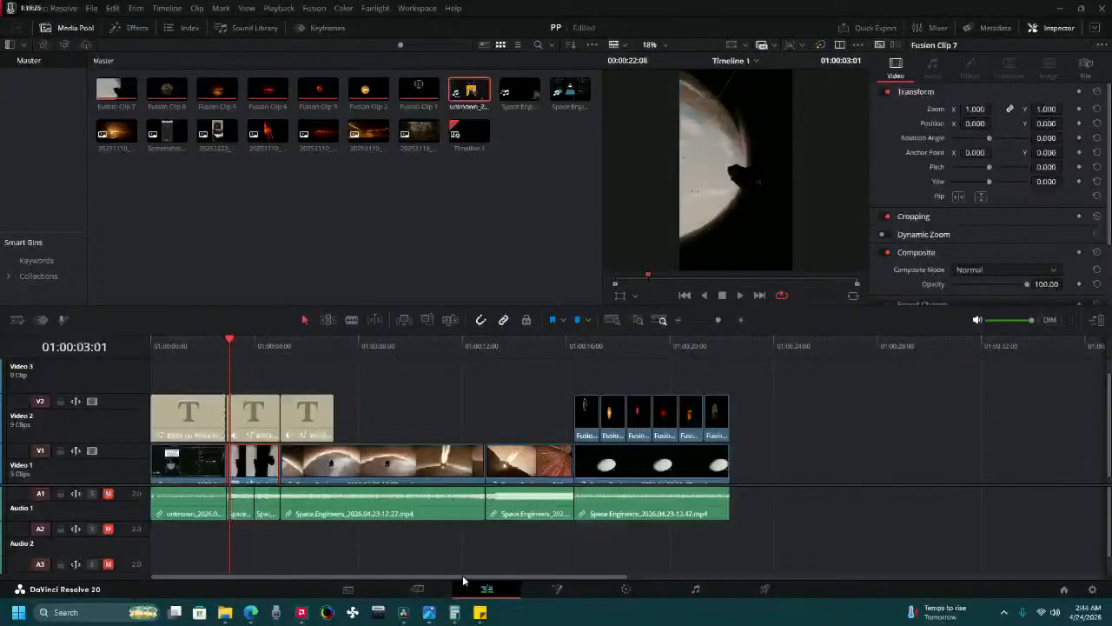
pyautogui.click(400, 588)
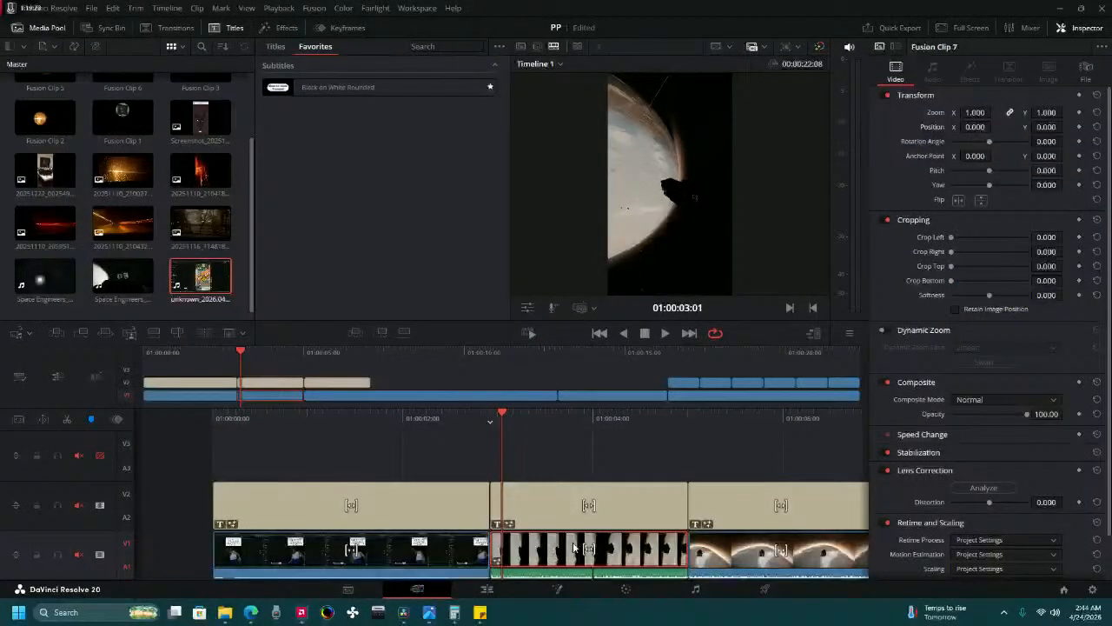
pyautogui.click(626, 589)
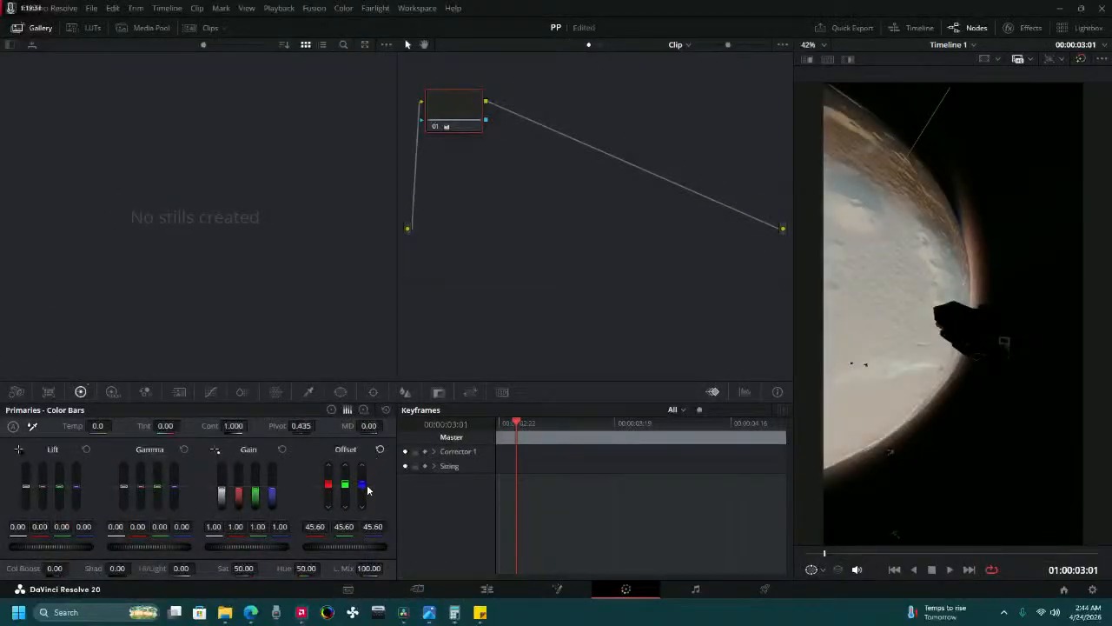
# Reset the Fusion clip's Offset, try a higher Gain, reset that too, and return to the Edit page.
pyautogui.click(380, 449)
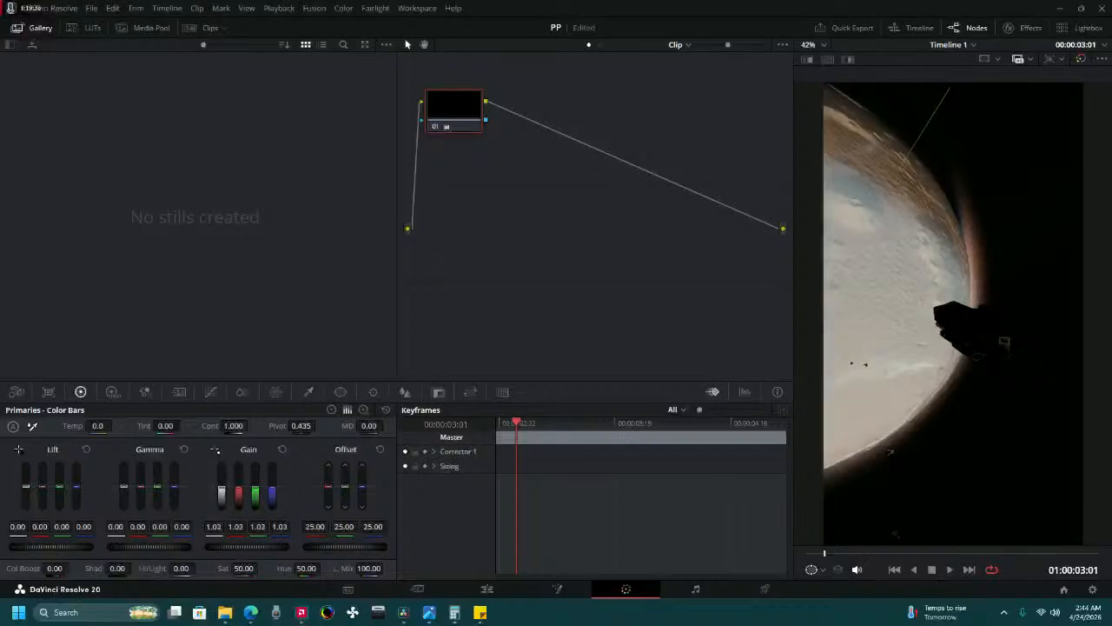
pyautogui.moveTo(249, 547); pyautogui.dragTo(296, 547)
pyautogui.click(280, 449)
pyautogui.click(487, 588)
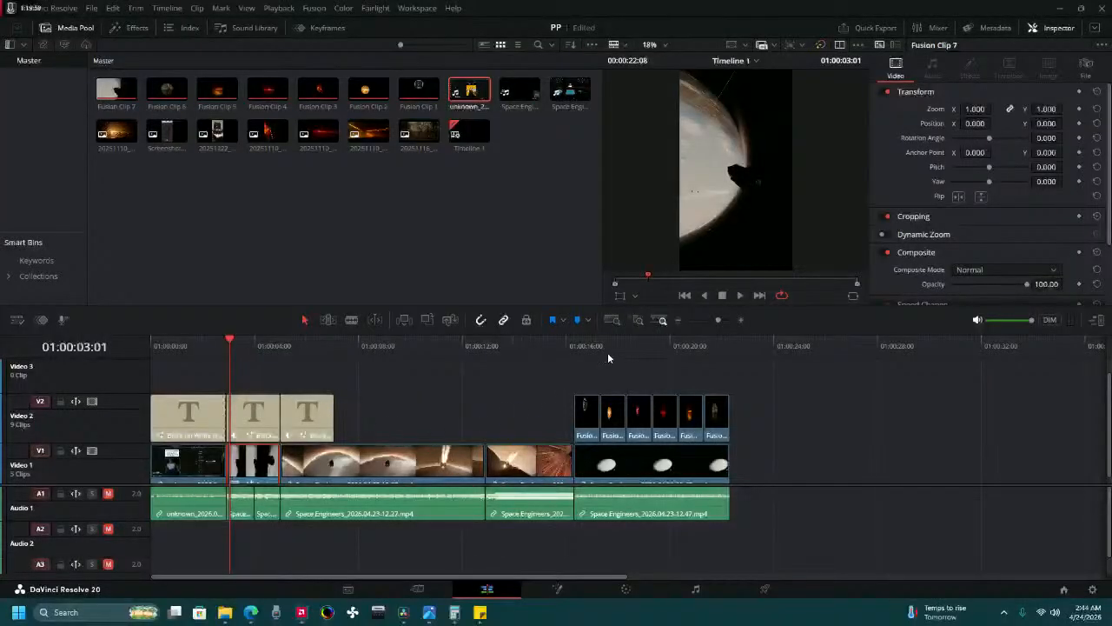
# Add a copy of the third title on video track 3 on the Cut page, starting at 01:00:16:08 above the first Fusion photo clip.
pyautogui.moveTo(608, 358); pyautogui.dragTo(264, 407)
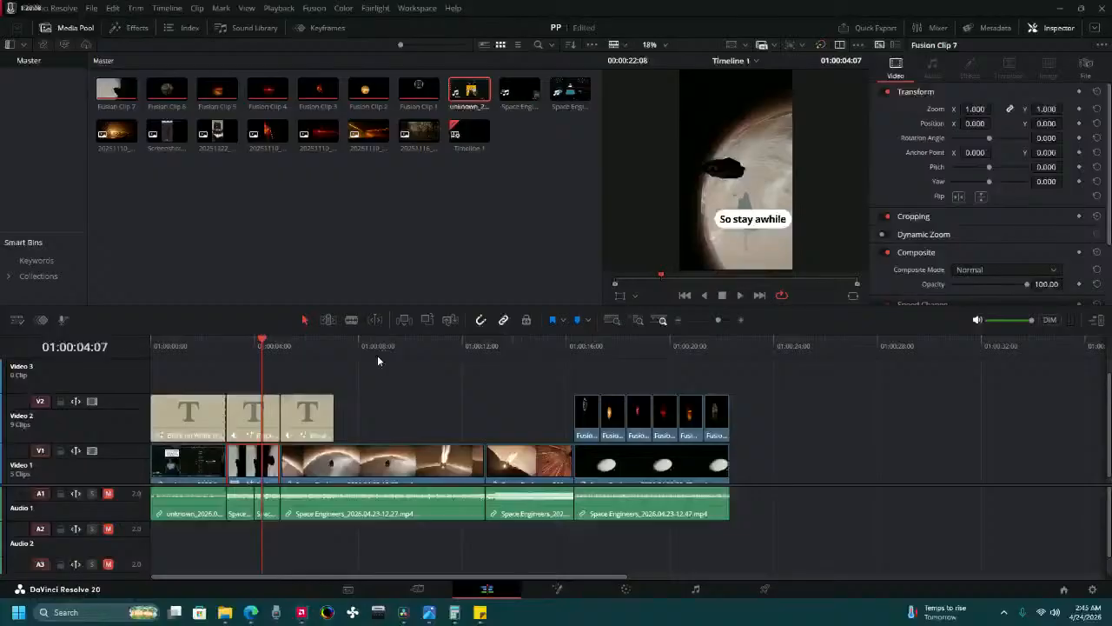
pyautogui.moveTo(584, 346); pyautogui.dragTo(579, 356)
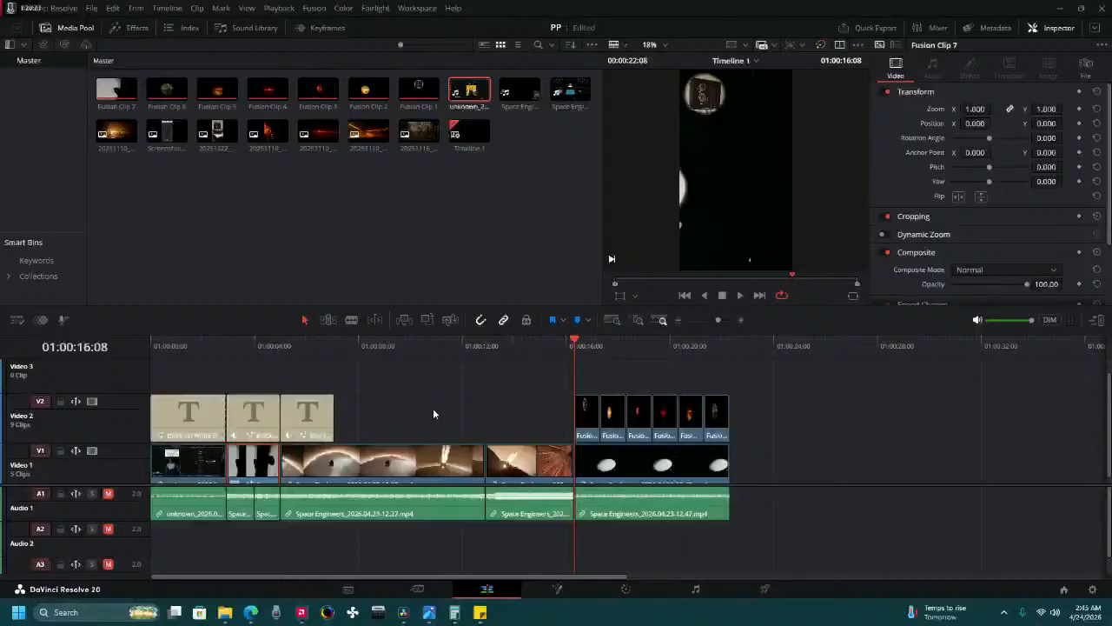
pyautogui.click(417, 588)
pyautogui.click(325, 383)
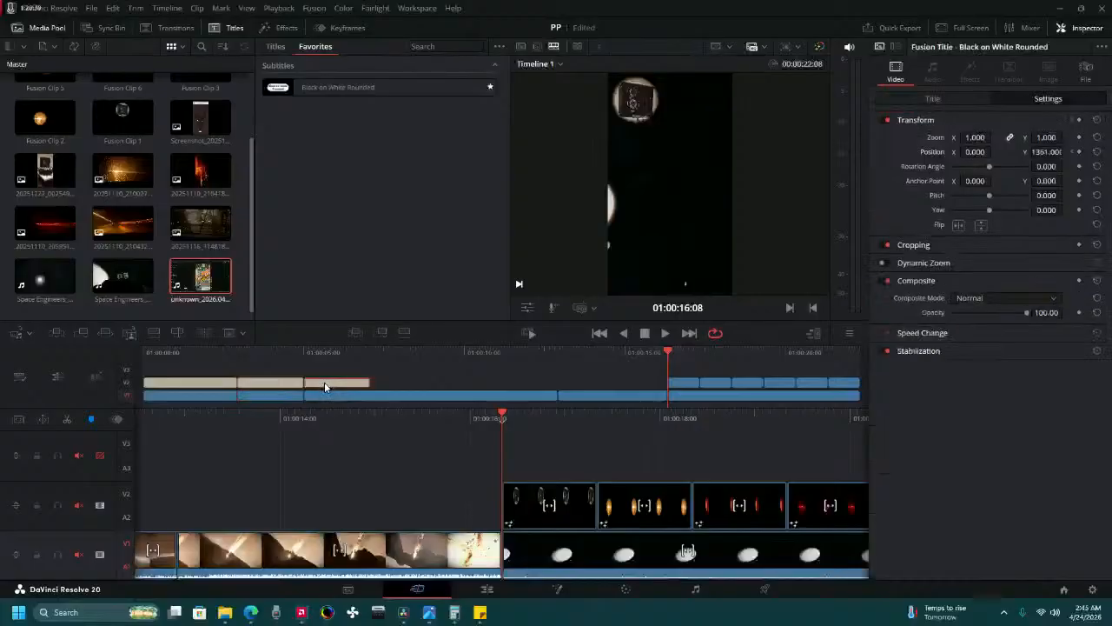
pyautogui.click(550, 460)
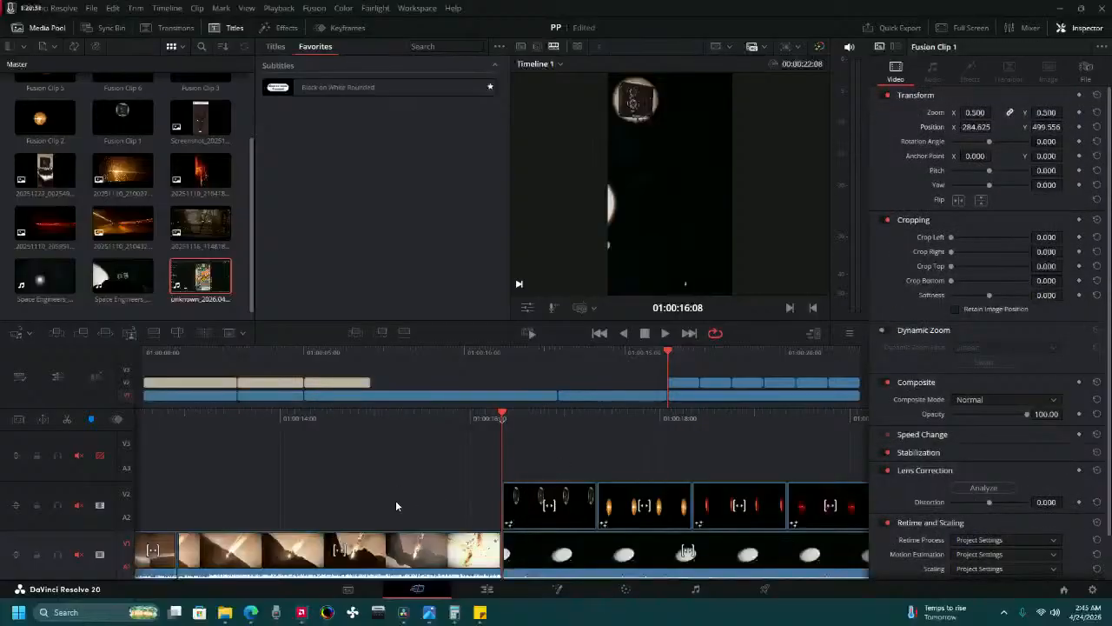
pyautogui.moveTo(361, 421); pyautogui.dragTo(619, 429)
pyautogui.moveTo(389, 422); pyautogui.dragTo(675, 429)
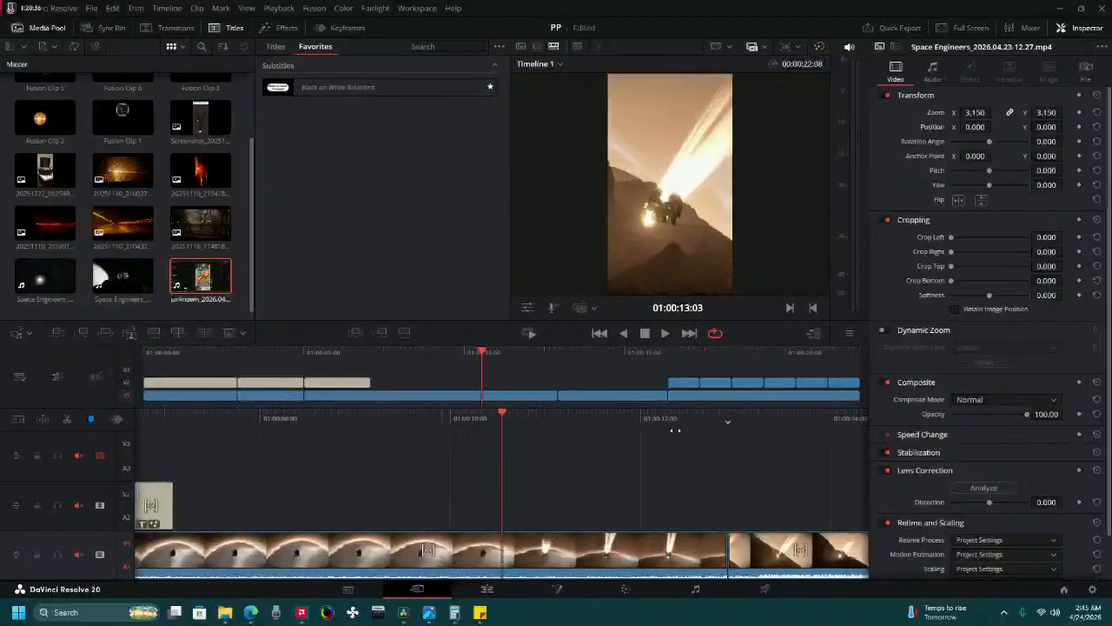
pyautogui.hotkey('ctrl', 'v')
pyautogui.moveTo(432, 501); pyautogui.dragTo(326, 426)
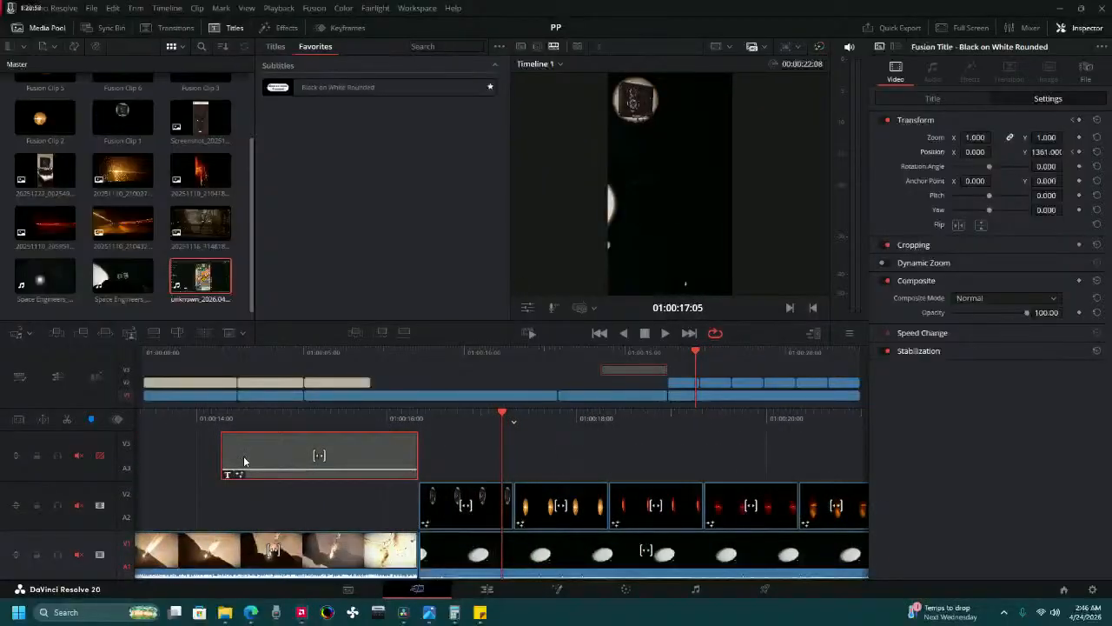
pyautogui.moveTo(244, 461); pyautogui.dragTo(446, 441)
pyautogui.press('Up')
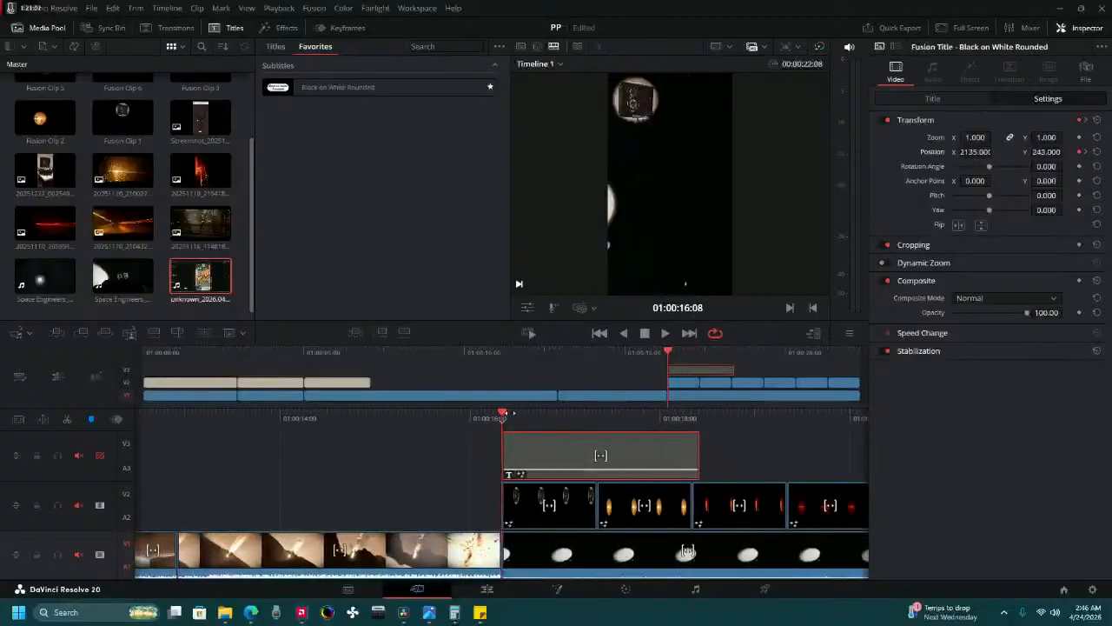
# Reset the copied title's Position, including its keyframes, and enable the video of track 3.
pyautogui.click(1096, 152)
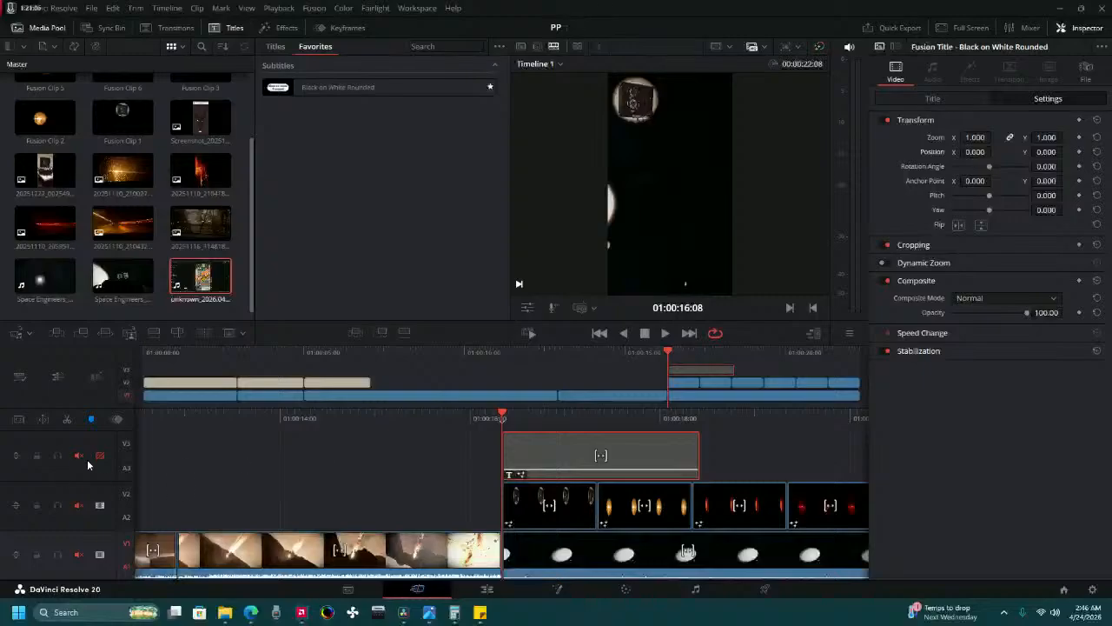
pyautogui.click(99, 455)
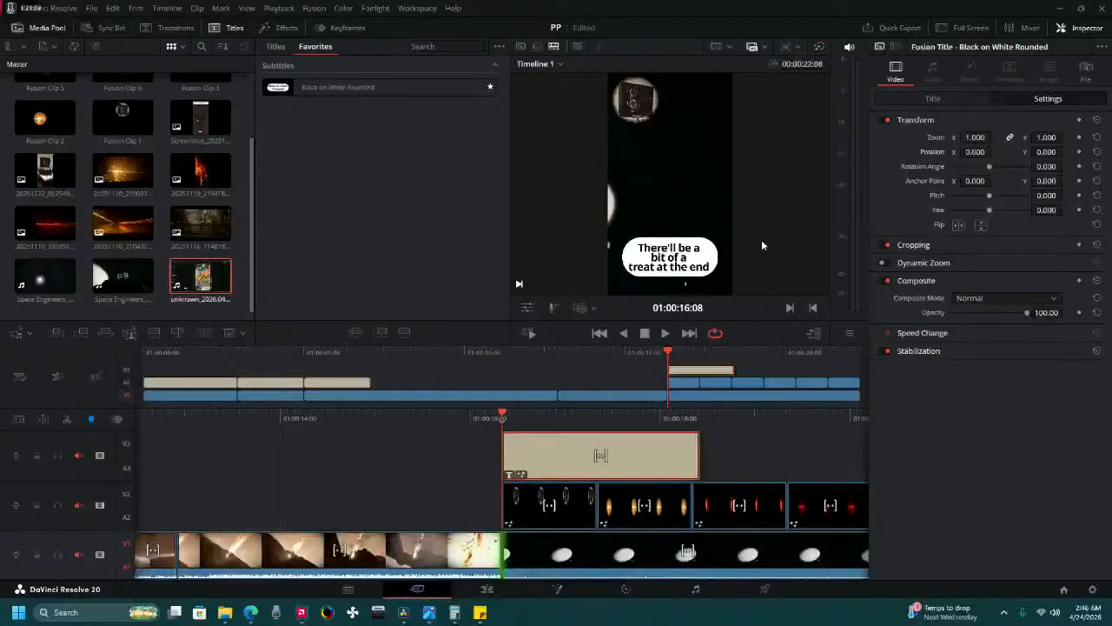
# Replace the text of the copied title on video track 3 with "Thank you for watching".
pyautogui.click(972, 102)
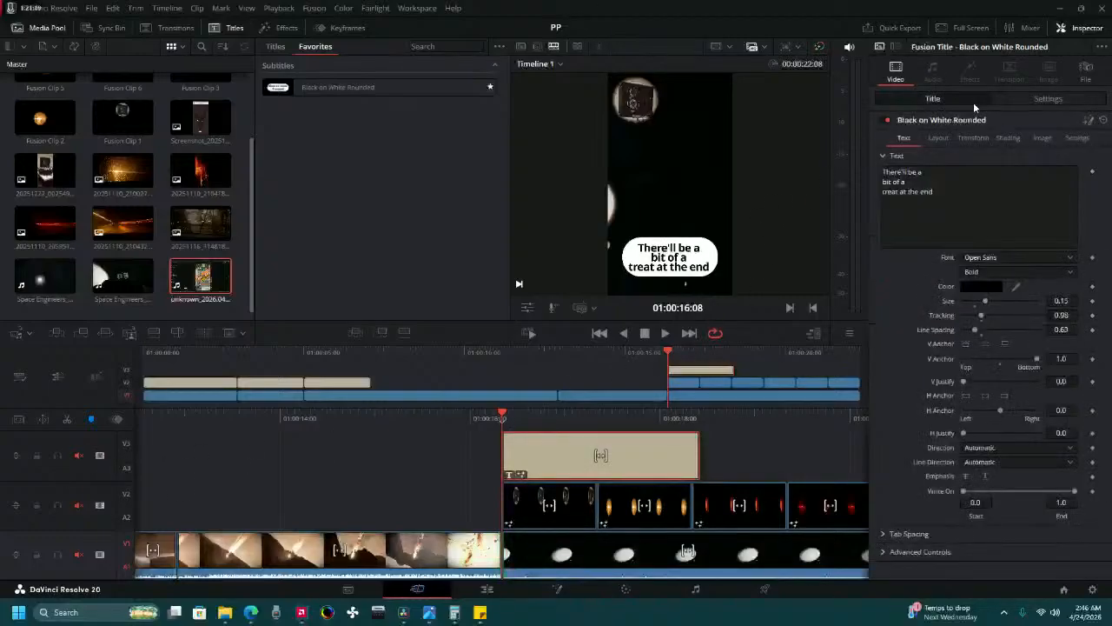
pyautogui.click(883, 177)
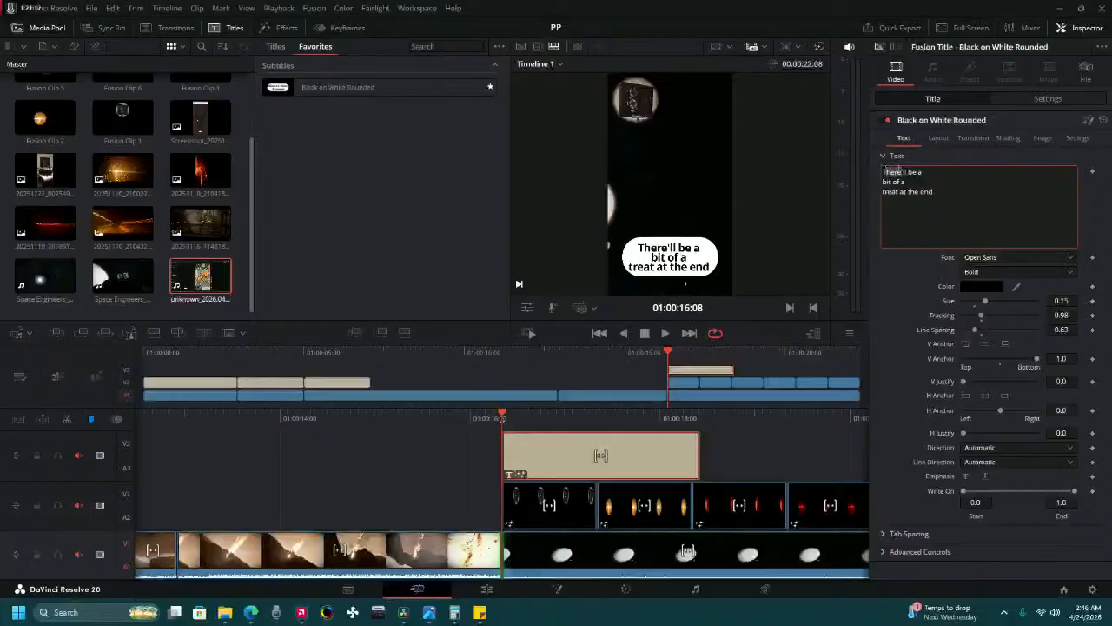
pyautogui.moveTo(883, 171); pyautogui.dragTo(955, 193)
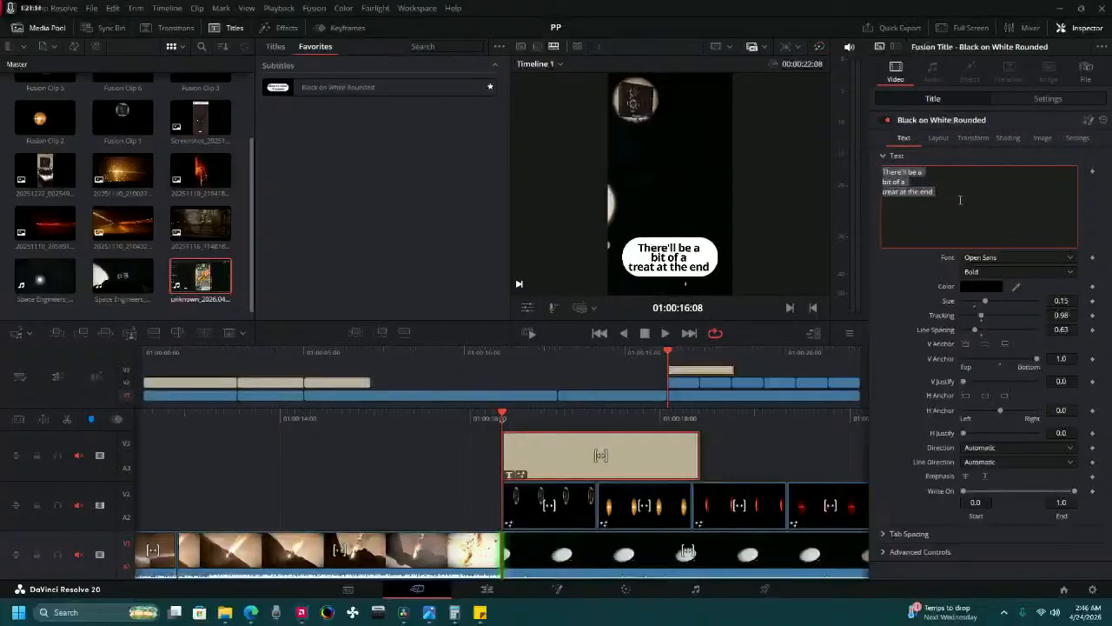
pyautogui.write('Than')
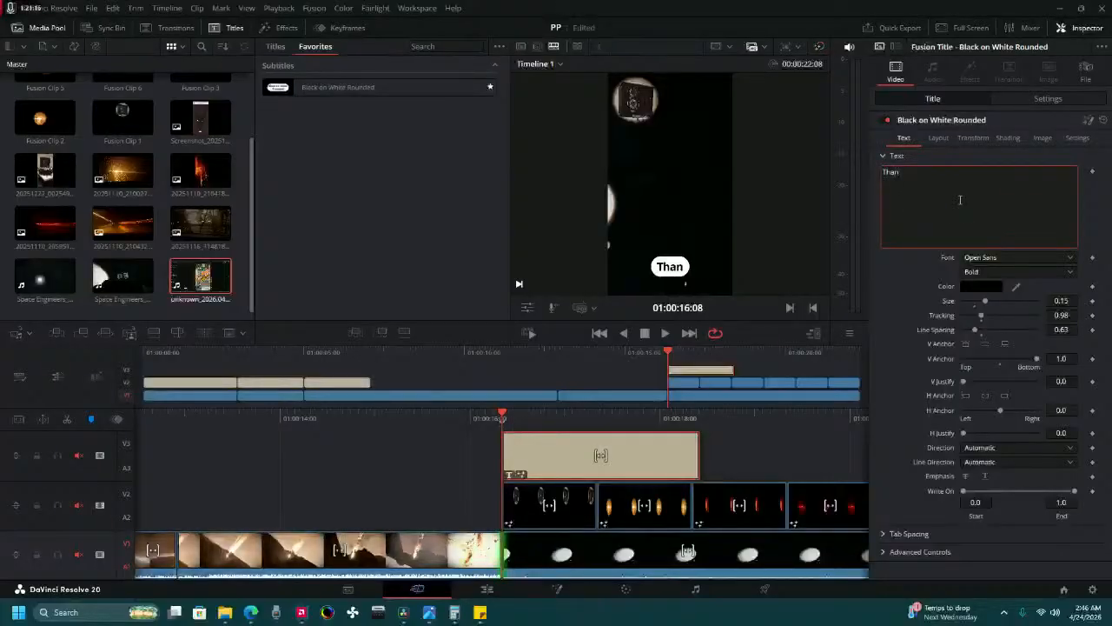
pyautogui.write('k you')
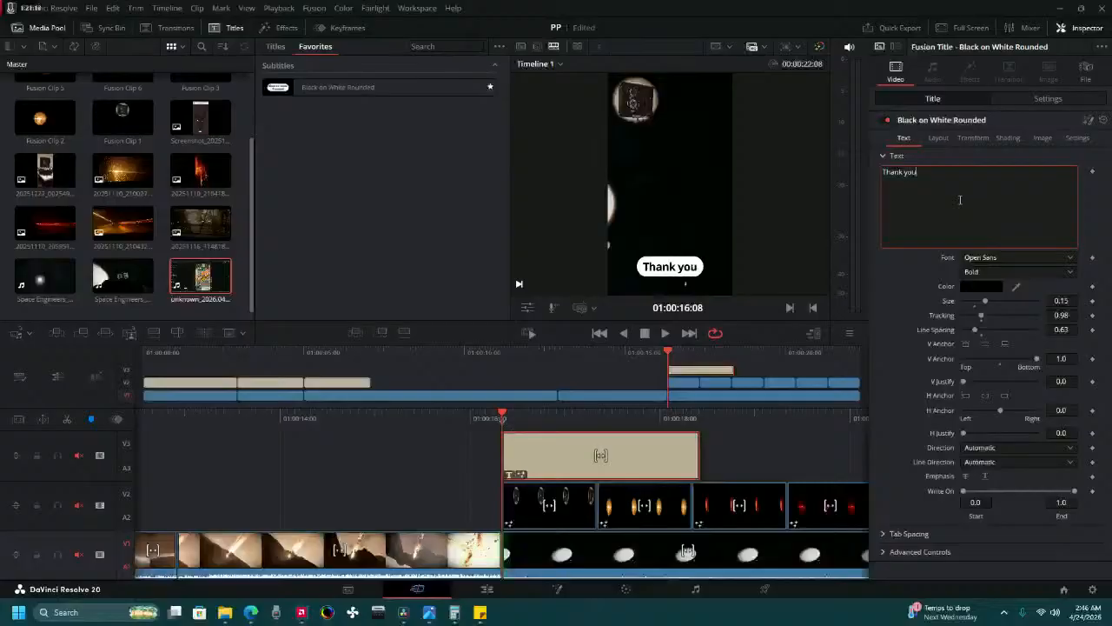
pyautogui.write(' for wa')
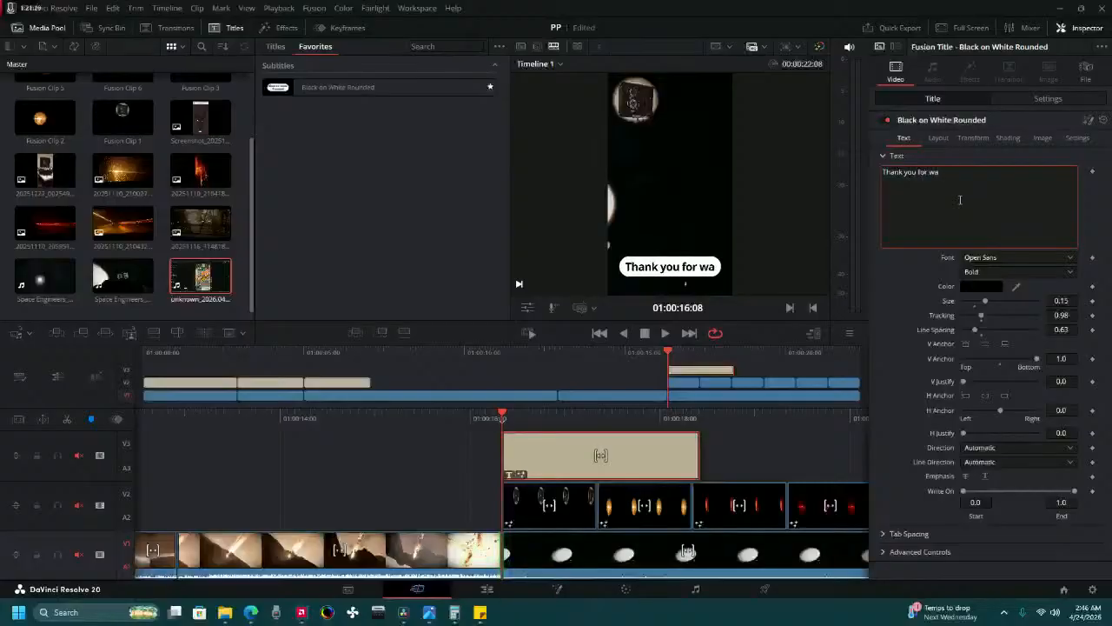
pyautogui.write('tching')
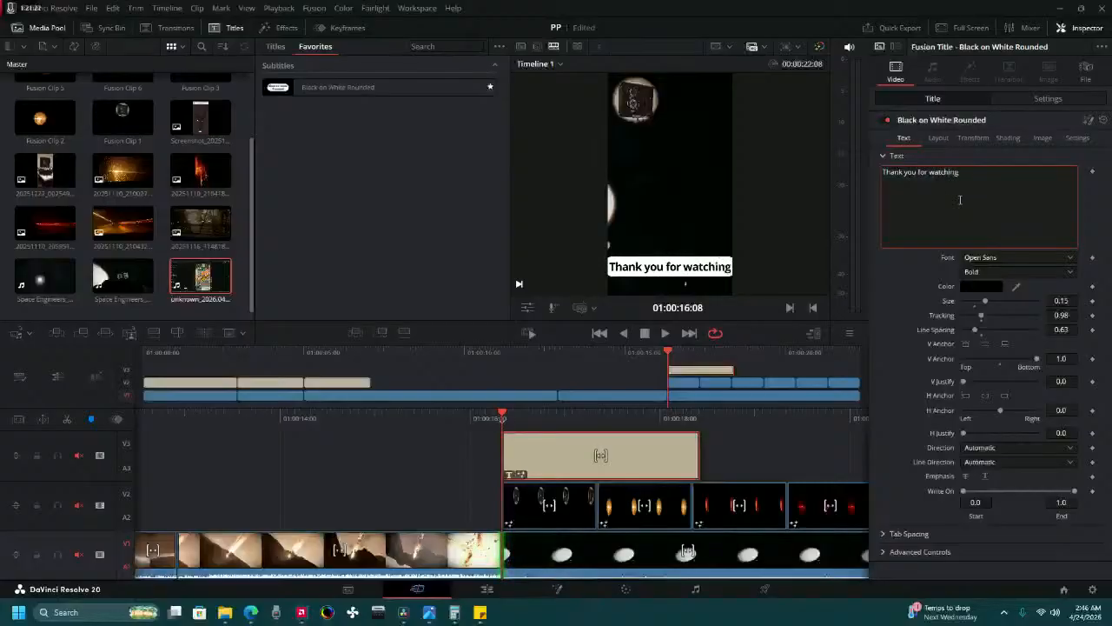
# Add a second line to the title text reading "for 25 subs I'm going".
pyautogui.press('Return')
pyautogui.write('fo')
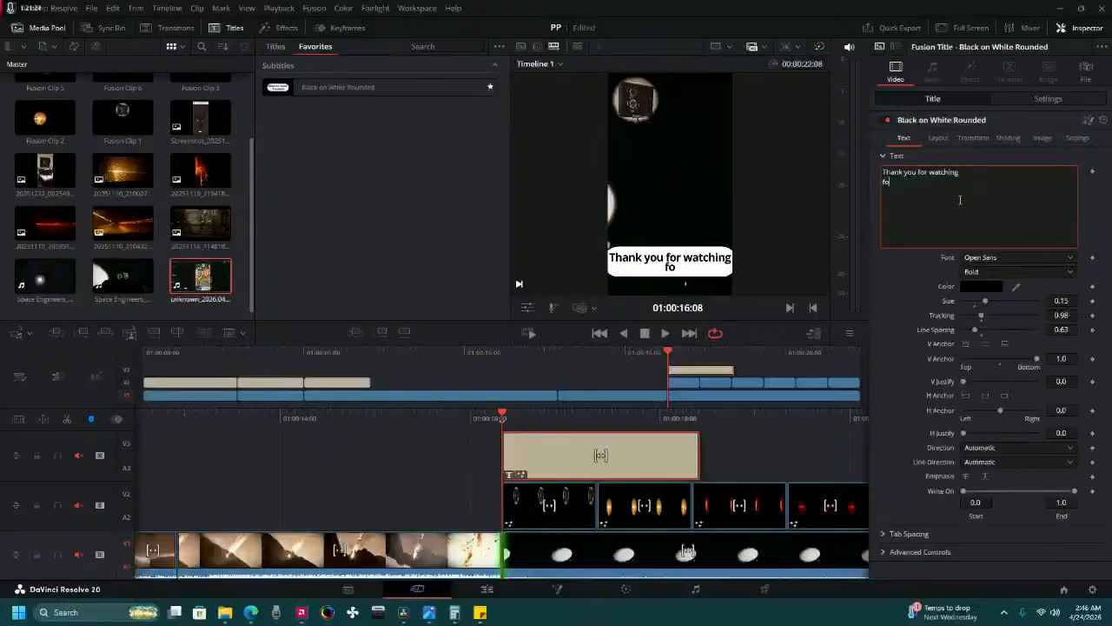
pyautogui.write('r 25 subs')
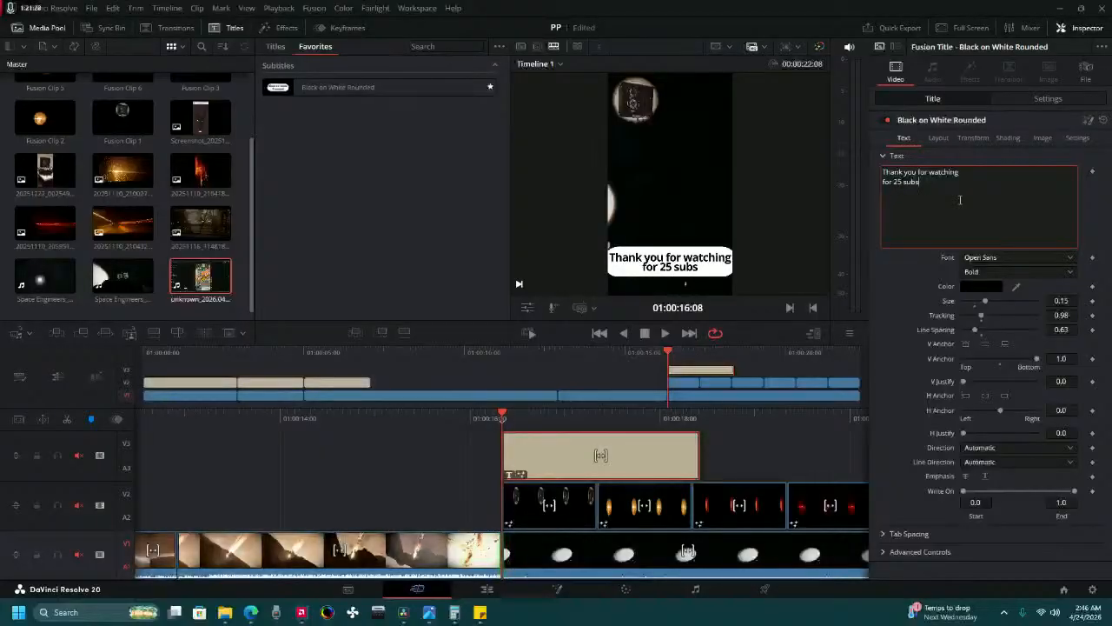
pyautogui.write("I'")
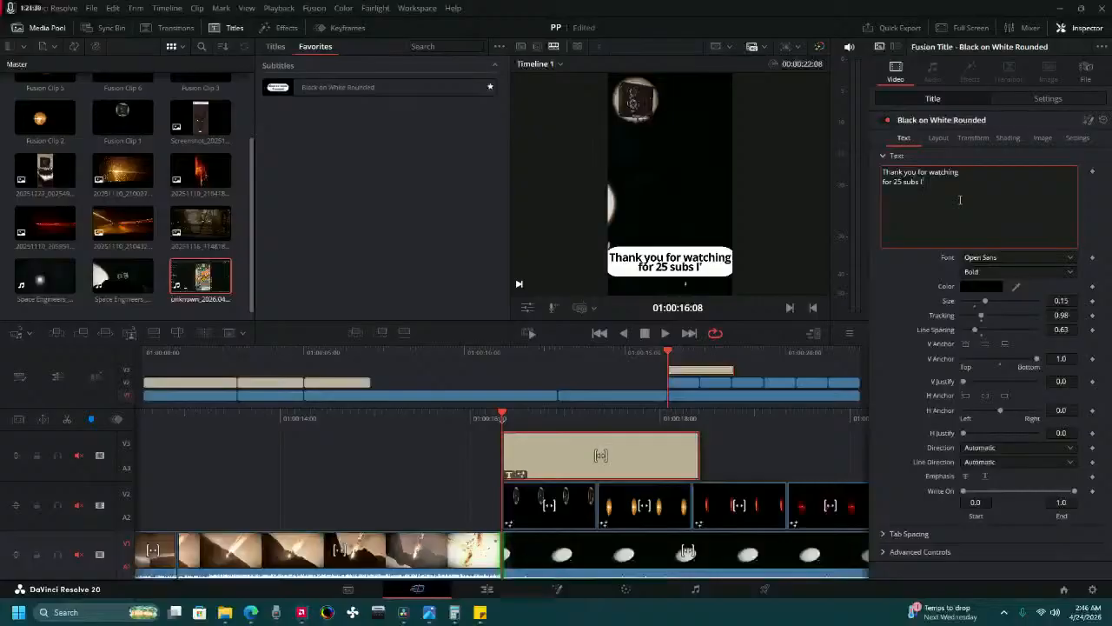
pyautogui.write('m going')
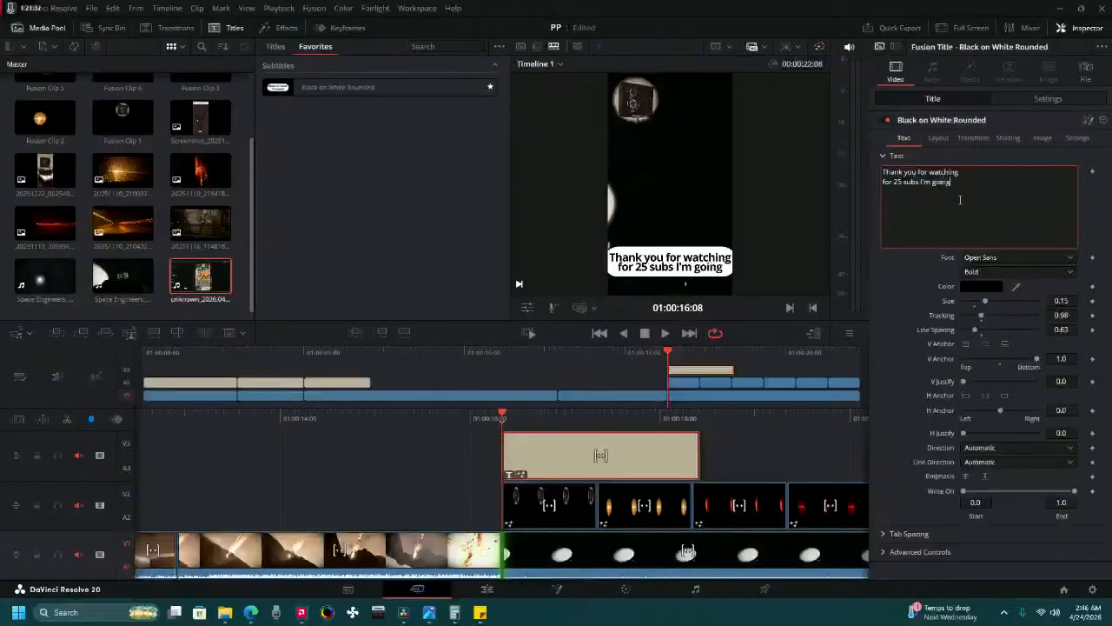
# Add a third line to the title text reading "to update my channel".
pyautogui.press('Return')
pyautogui.write('to ')
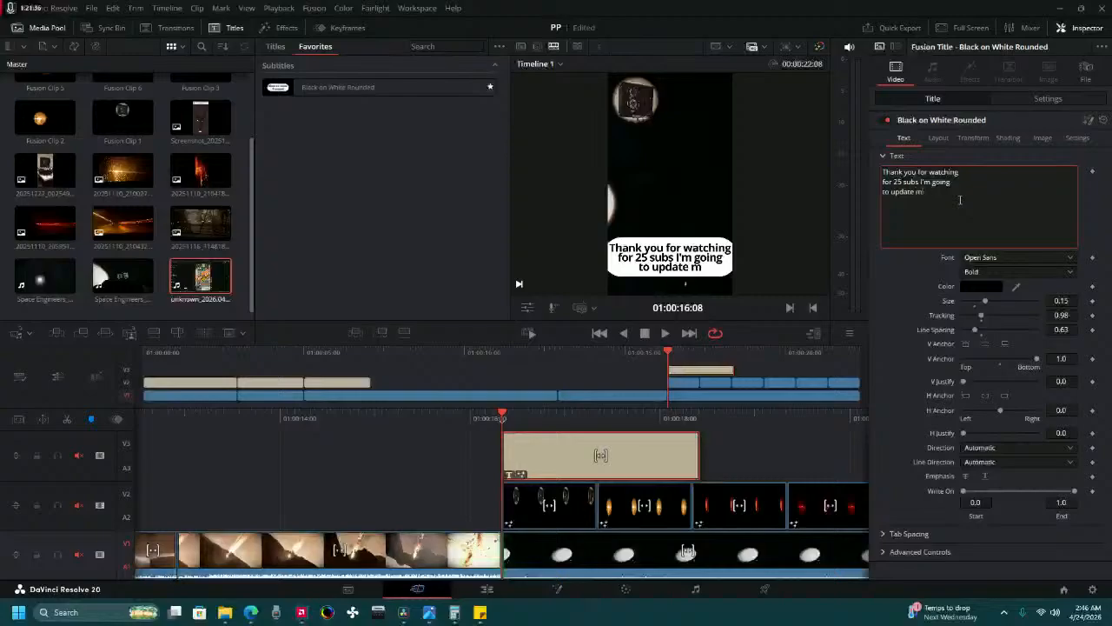
pyautogui.write('update my ch')
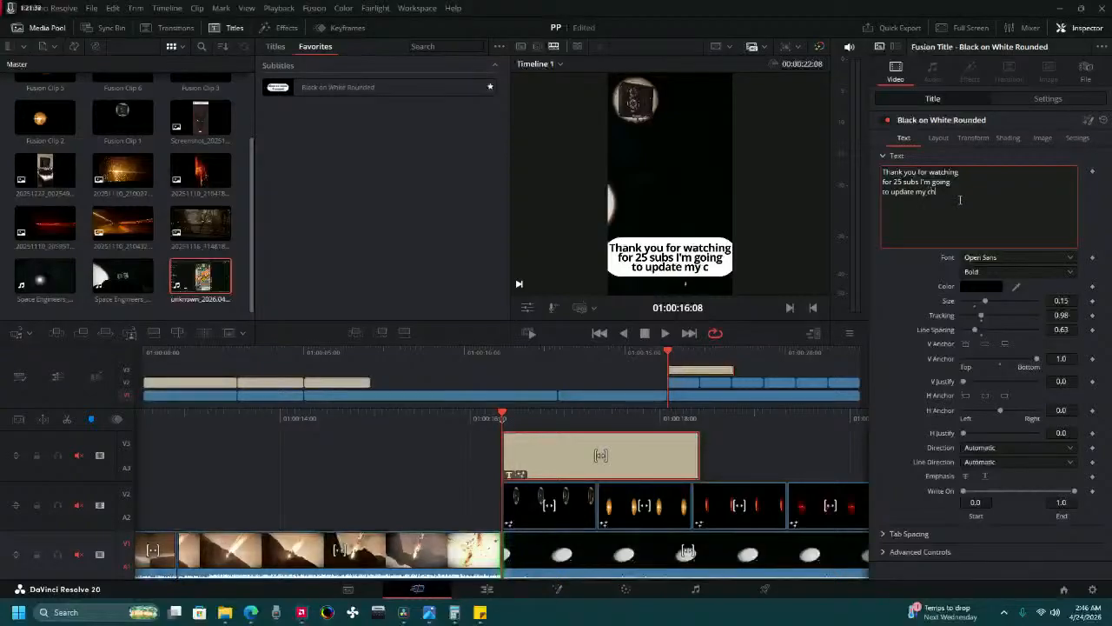
pyautogui.write('annel')
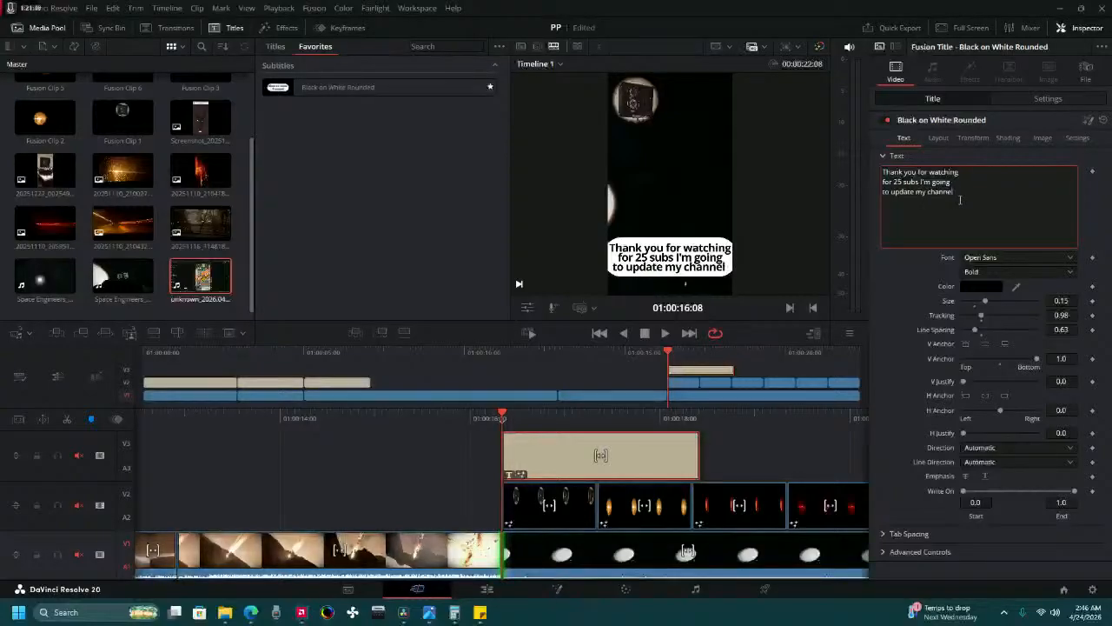
pyautogui.write(' pic')
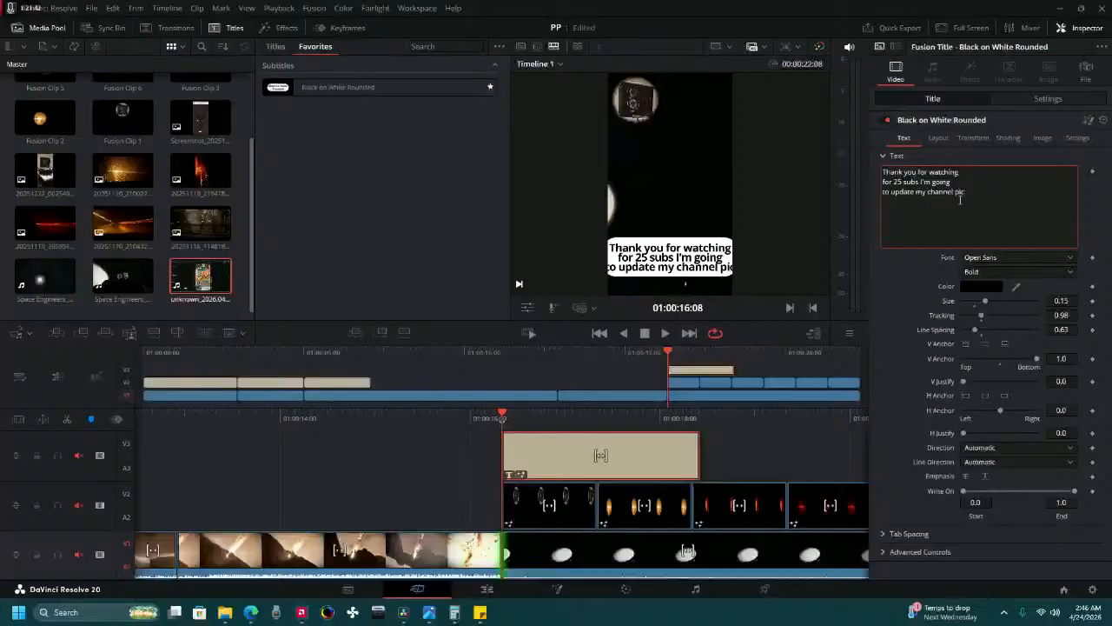
# Add a fourth line to the title text reading "pic to a more moderen".
pyautogui.press('BackSpace')
pyautogui.press('BackSpace')
pyautogui.press('BackSpace')
pyautogui.press('BackSpace')
pyautogui.press('Return')
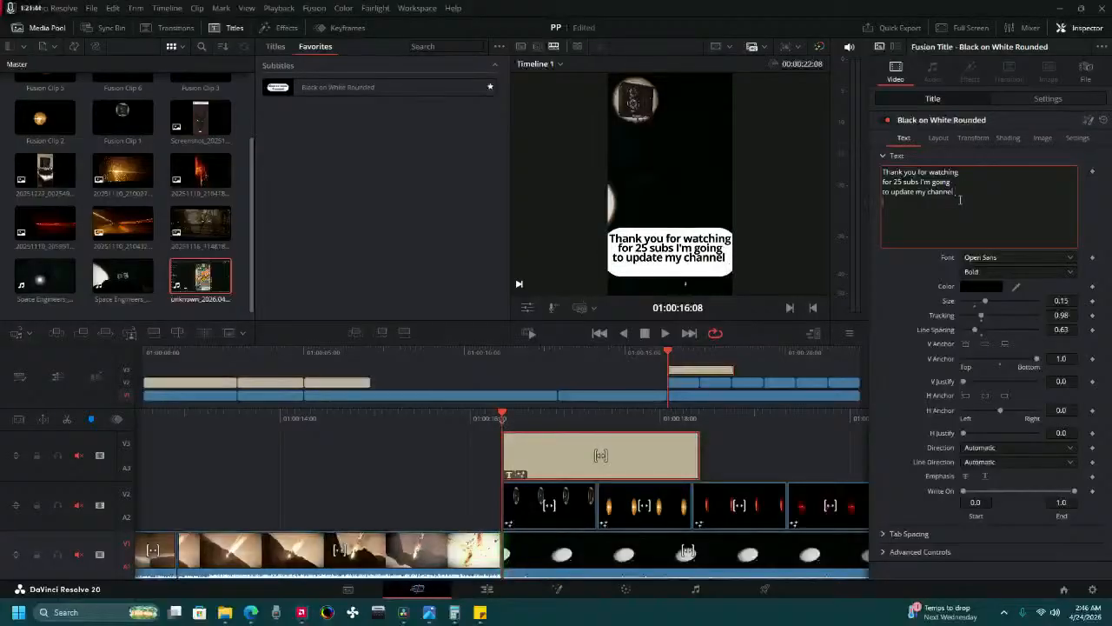
pyautogui.press('BackSpace')
pyautogui.press('BackSpace')
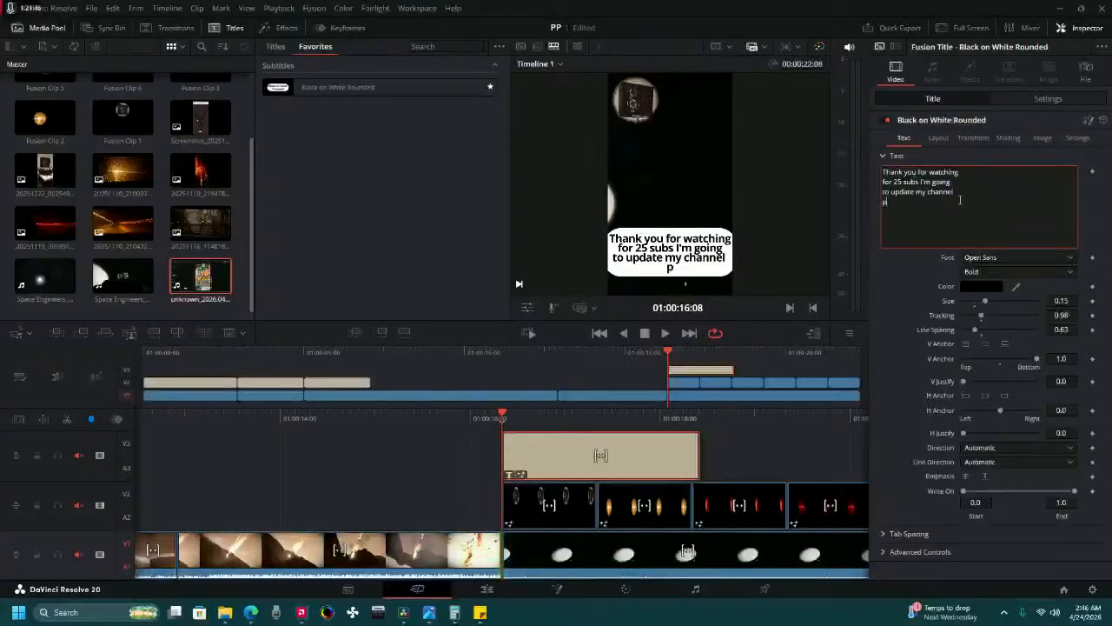
pyautogui.write('channel pic t')
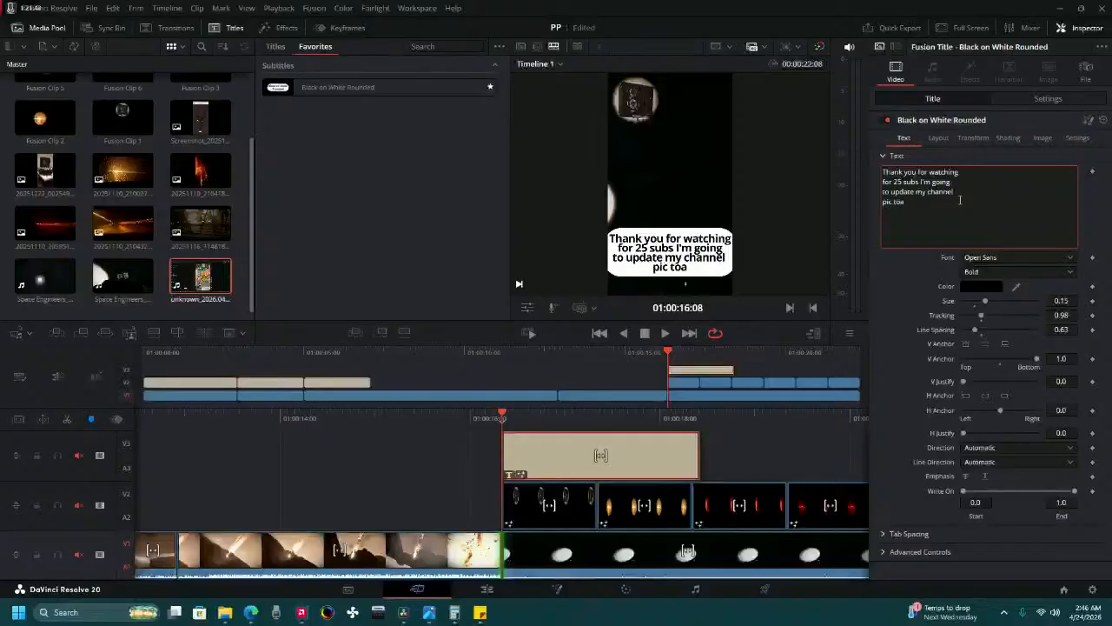
pyautogui.write('o a more ')
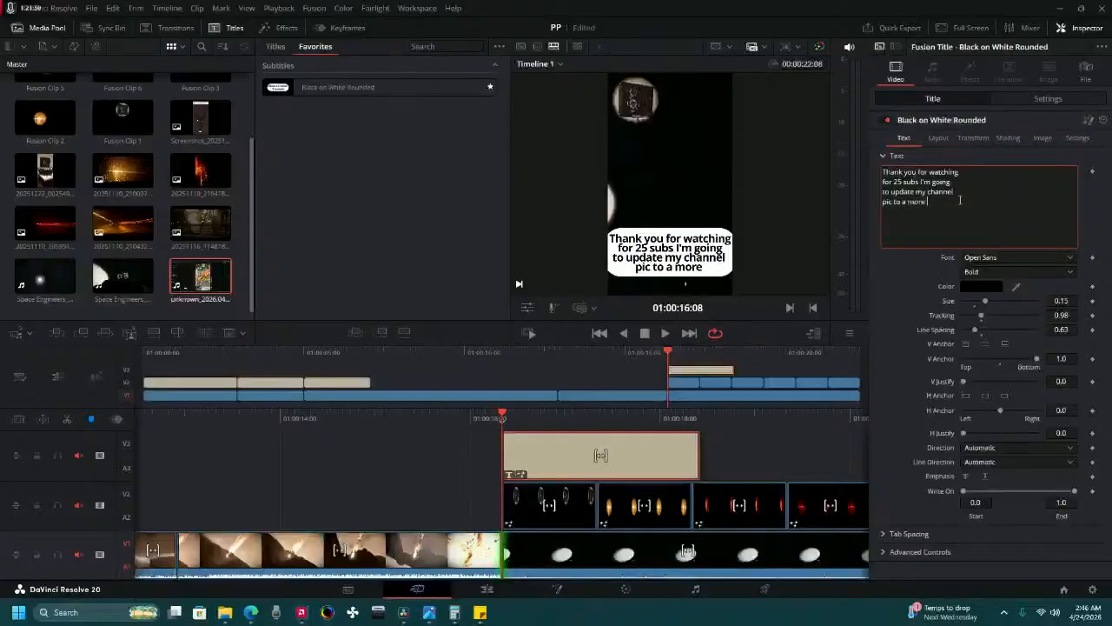
pyautogui.write('moder')
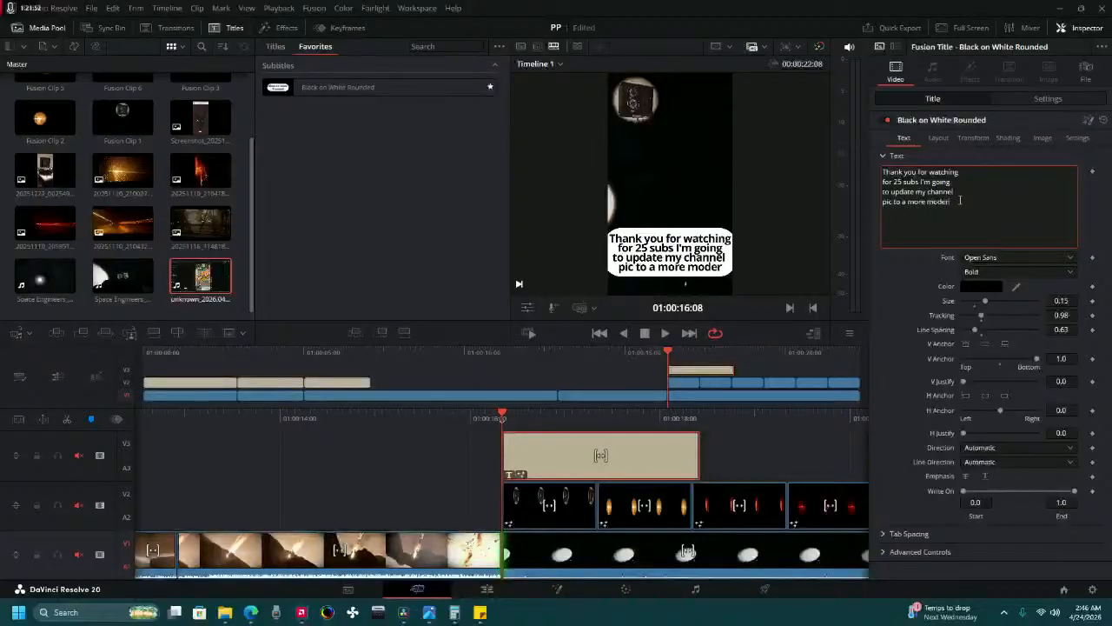
pyautogui.write('e')
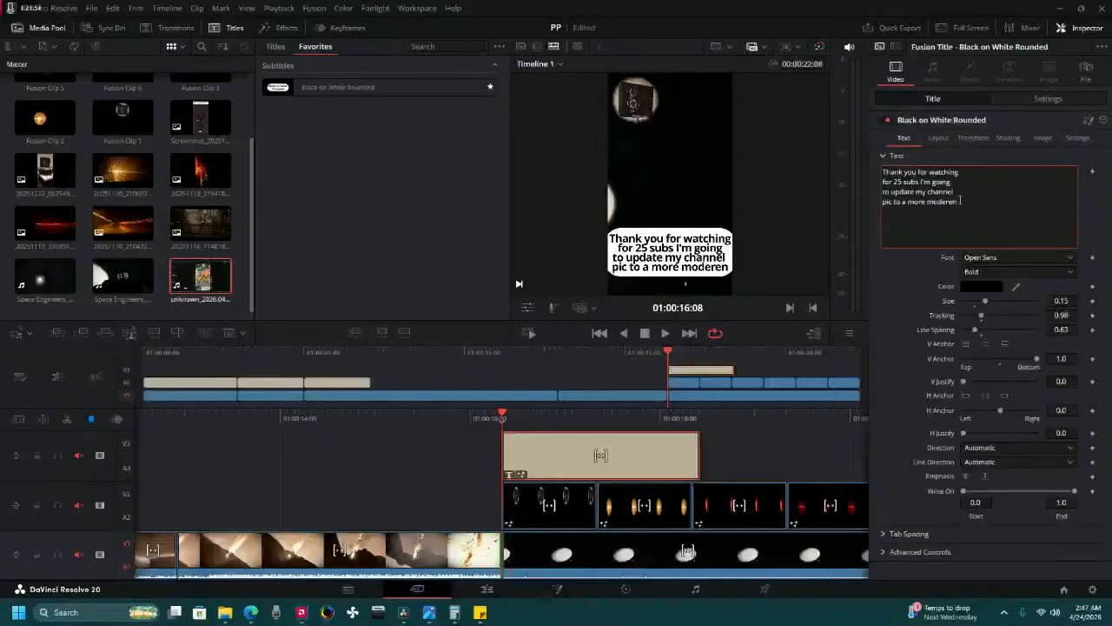
pyautogui.press('BackSpace')
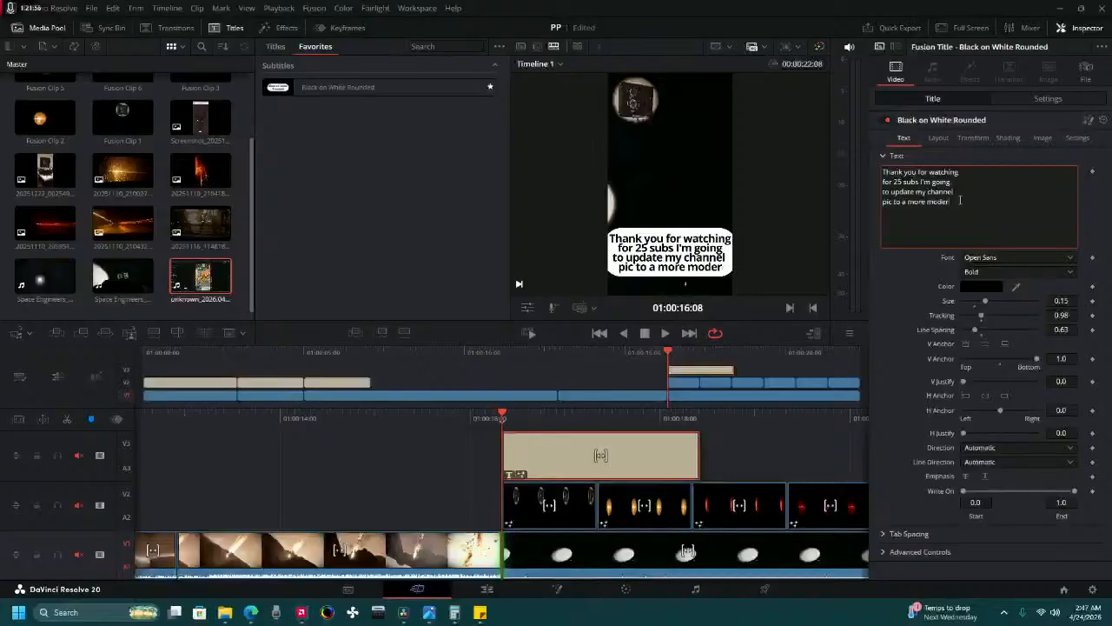
pyautogui.write('en')
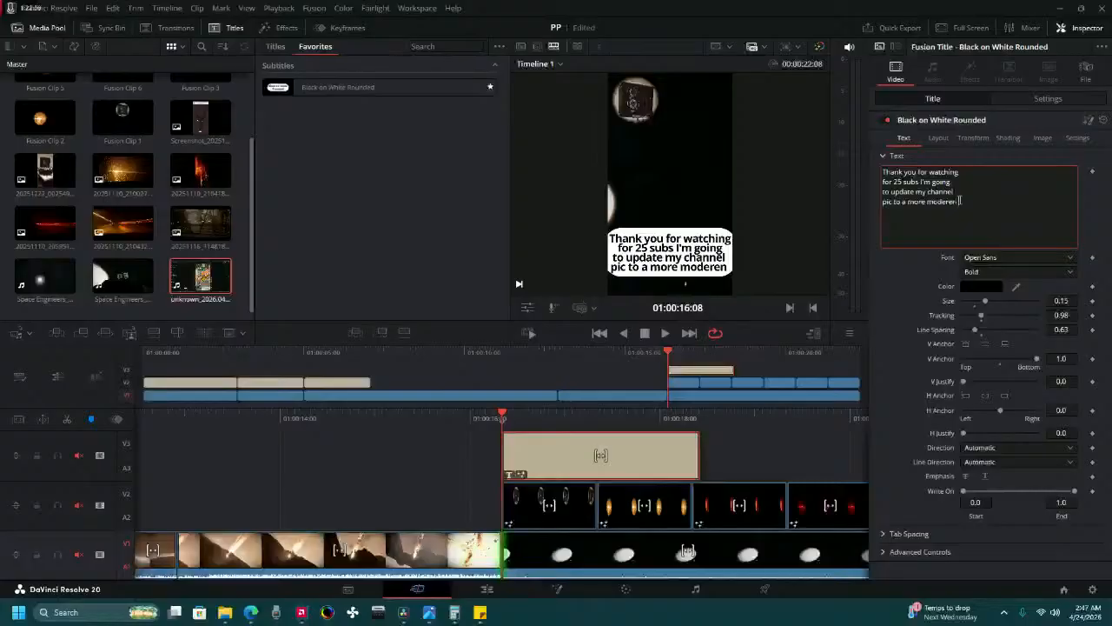
# Add a fifth line to the title text reading "era of my life".
pyautogui.press('Return')
pyautogui.write('e')
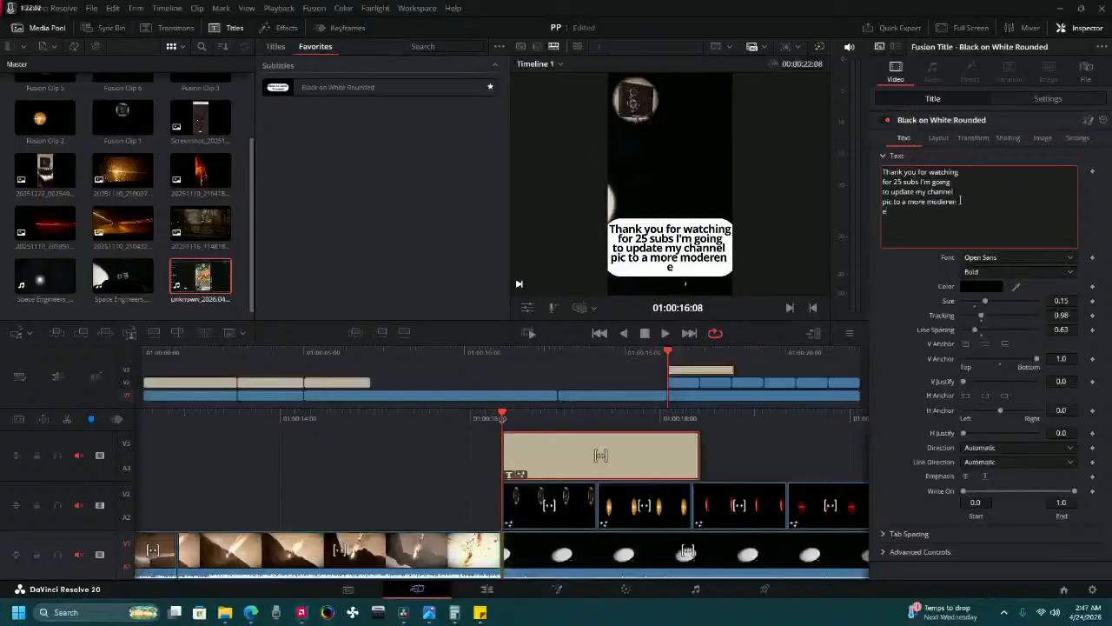
pyautogui.write('ar')
pyautogui.write(' of my lif')
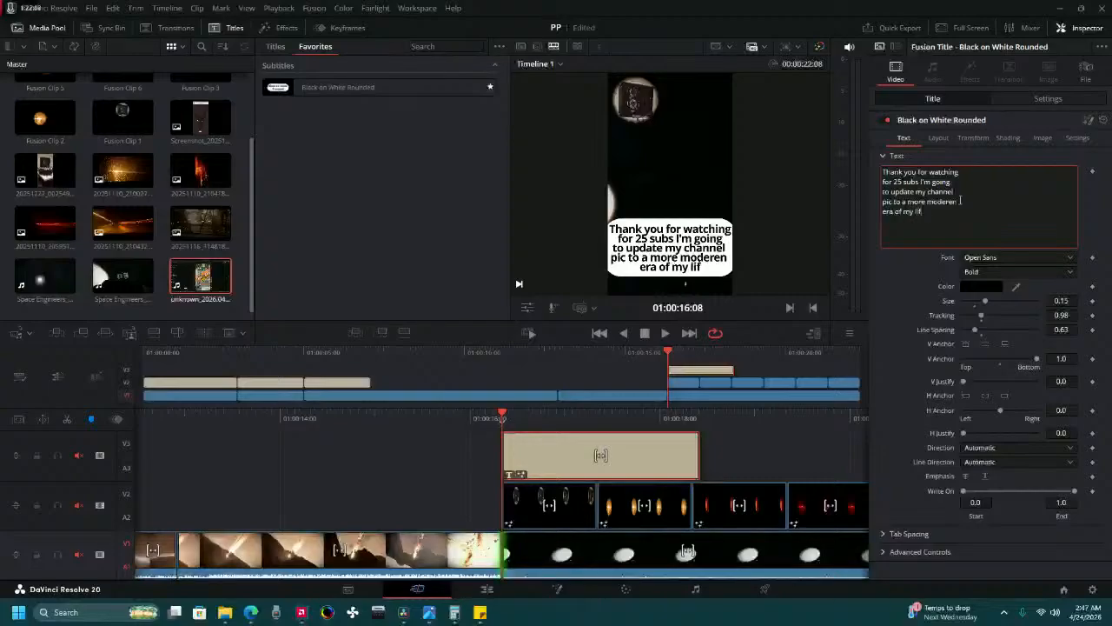
pyautogui.write('e')
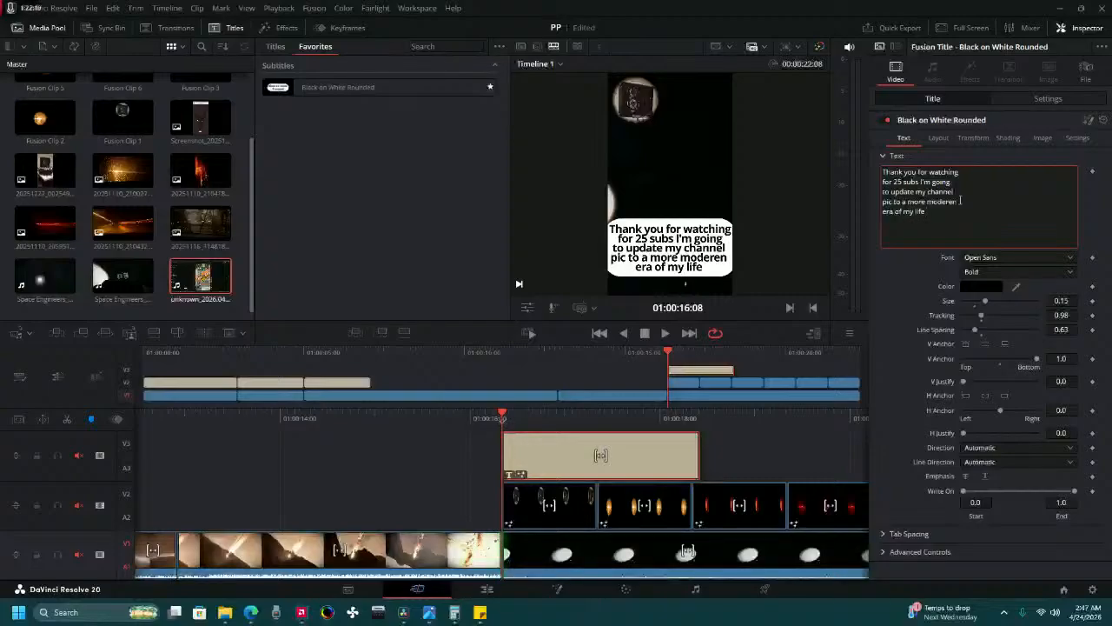
pyautogui.write(' to repe')
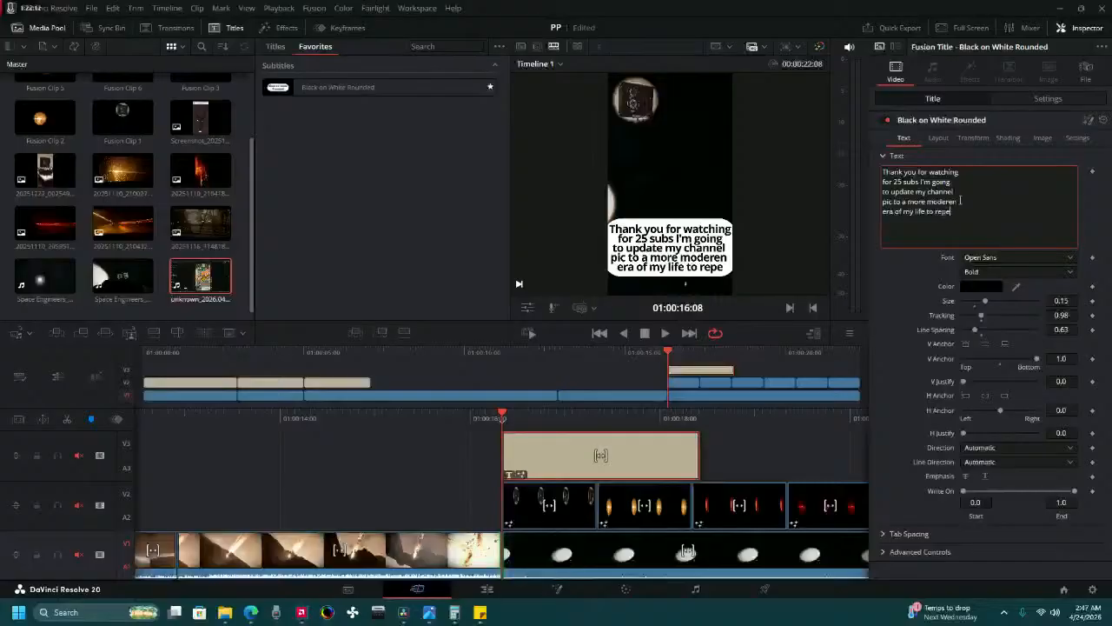
pyautogui.write('rs')
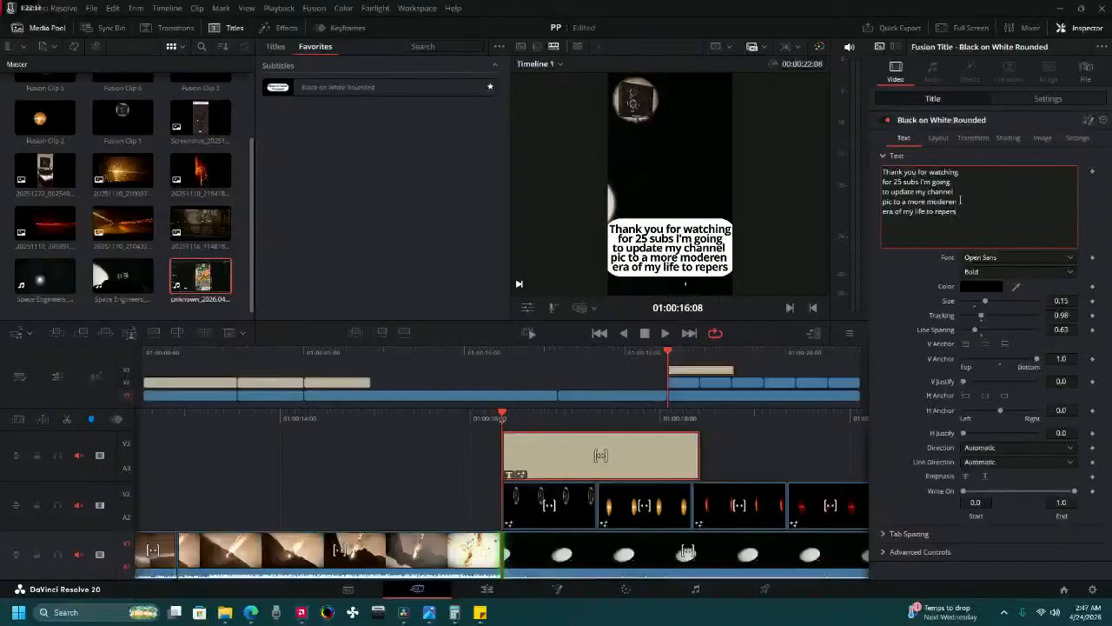
pyautogui.press('BackSpace')
pyautogui.press('BackSpace')
pyautogui.press('BackSpace')
pyautogui.press('BackSpace')
pyautogui.press('BackSpace')
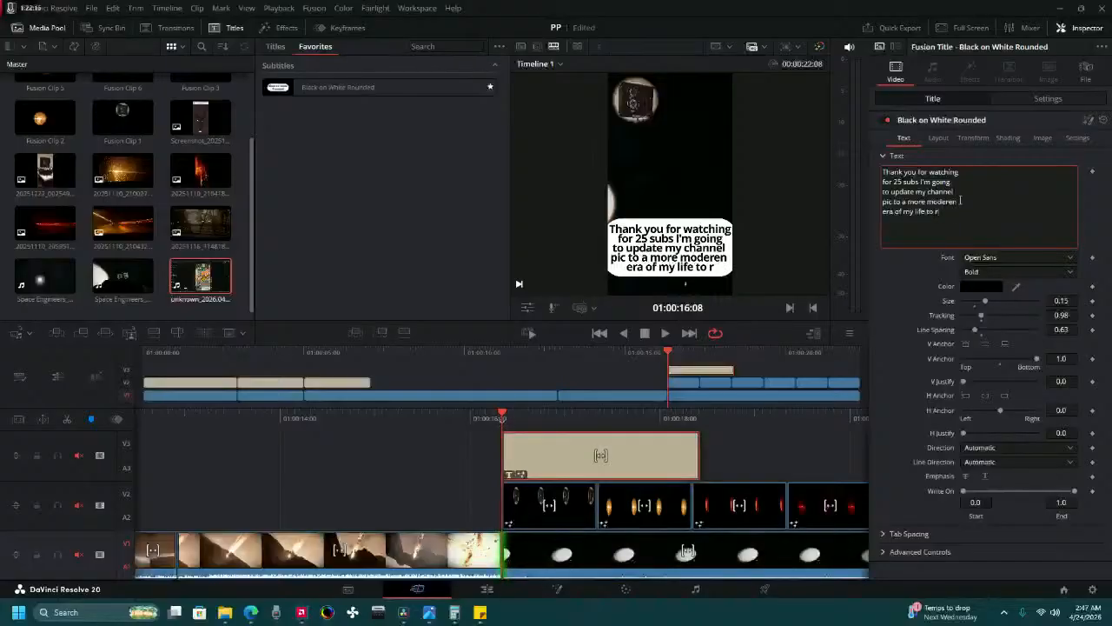
pyautogui.press('BackSpace')
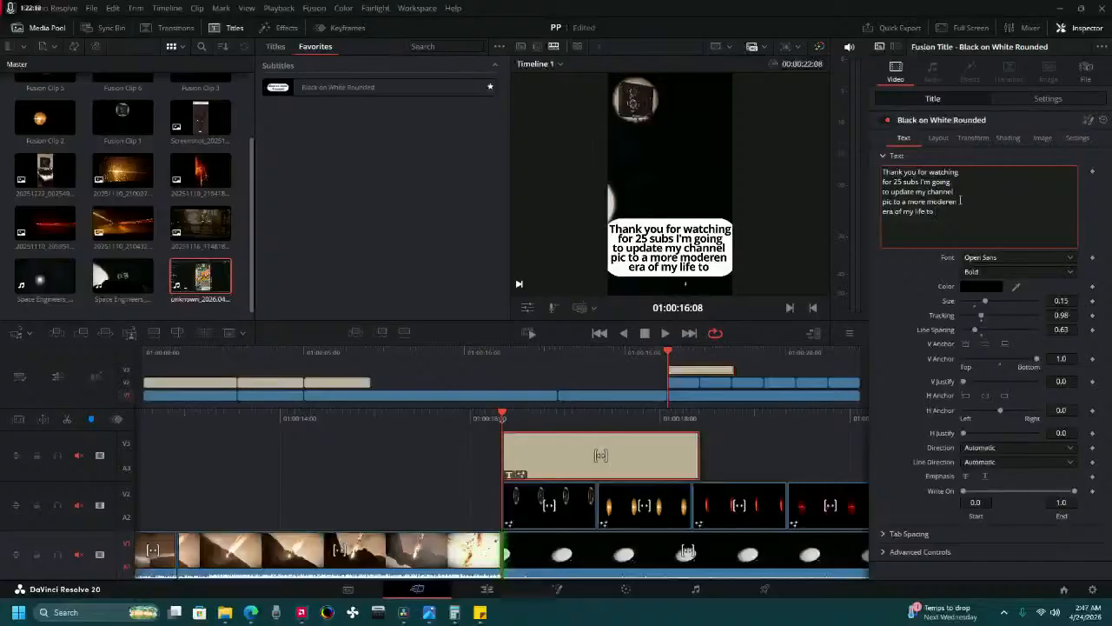
pyautogui.press('Return')
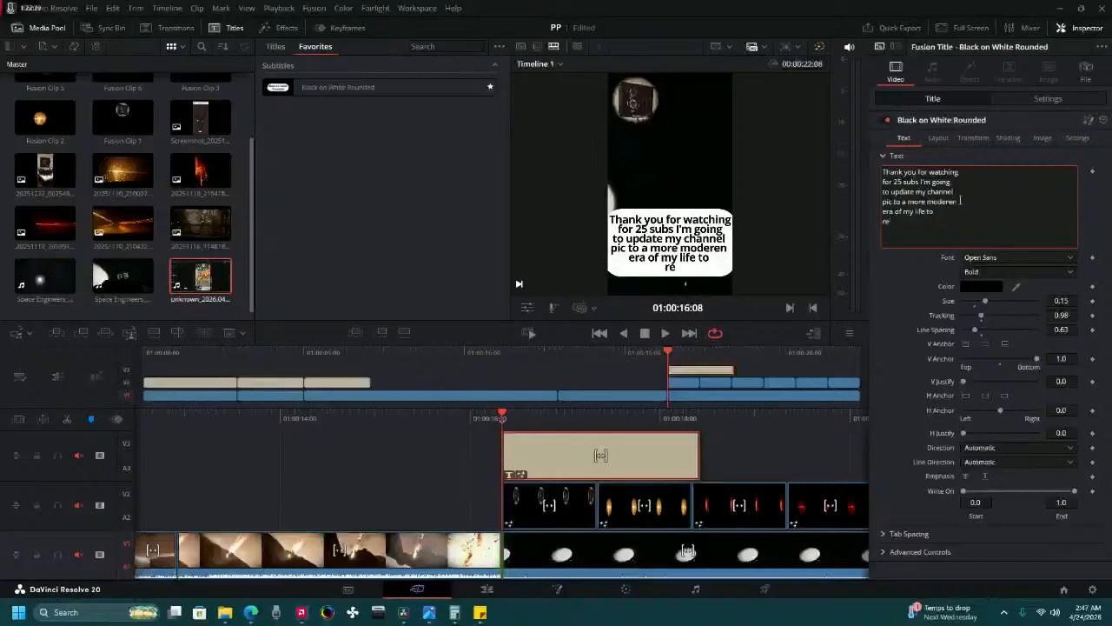
pyautogui.write('reperse')
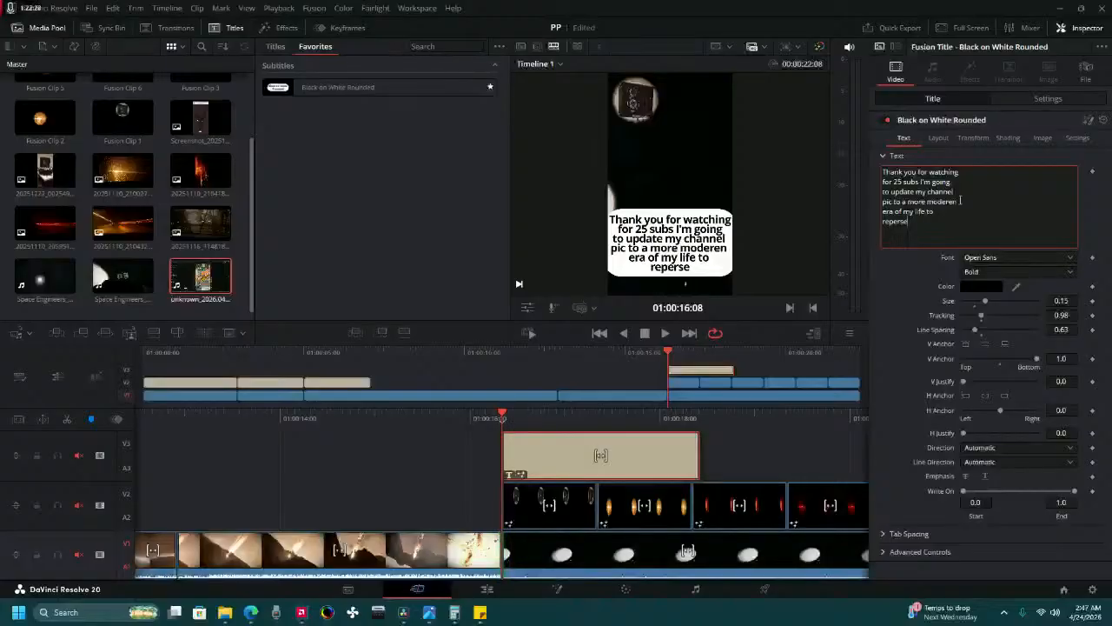
pyautogui.press('BackSpace')
pyautogui.press('BackSpace')
pyautogui.press('BackSpace')
pyautogui.press('BackSpace')
pyautogui.press('BackSpace')
pyautogui.press('BackSpace')
pyautogui.press('BackSpace')
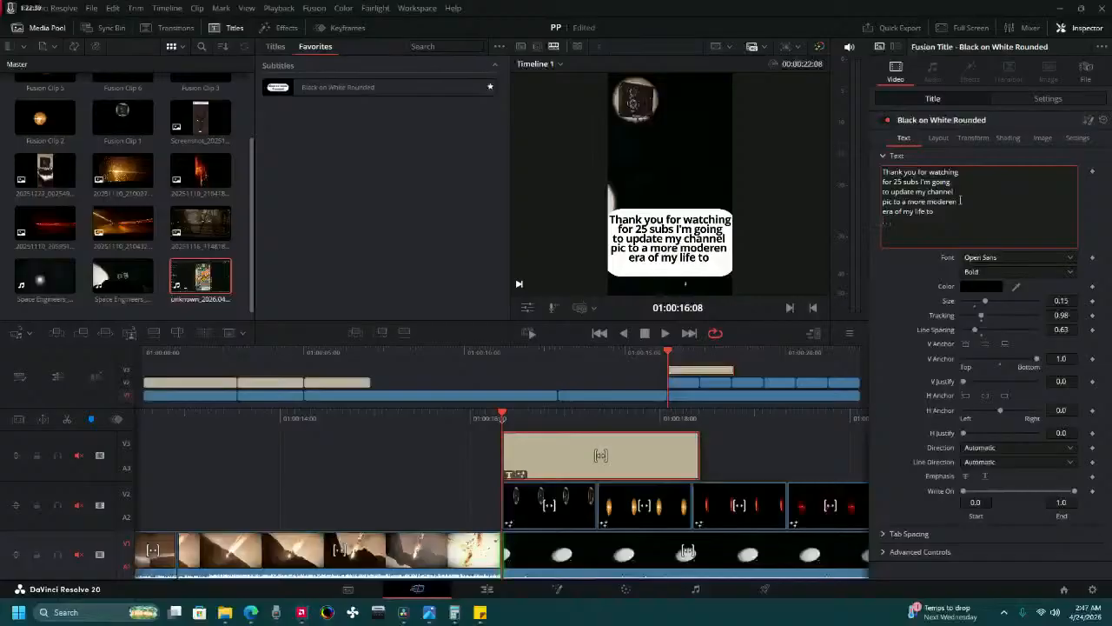
pyautogui.press('BackSpace')
pyautogui.press('BackSpace')
pyautogui.press('BackSpace')
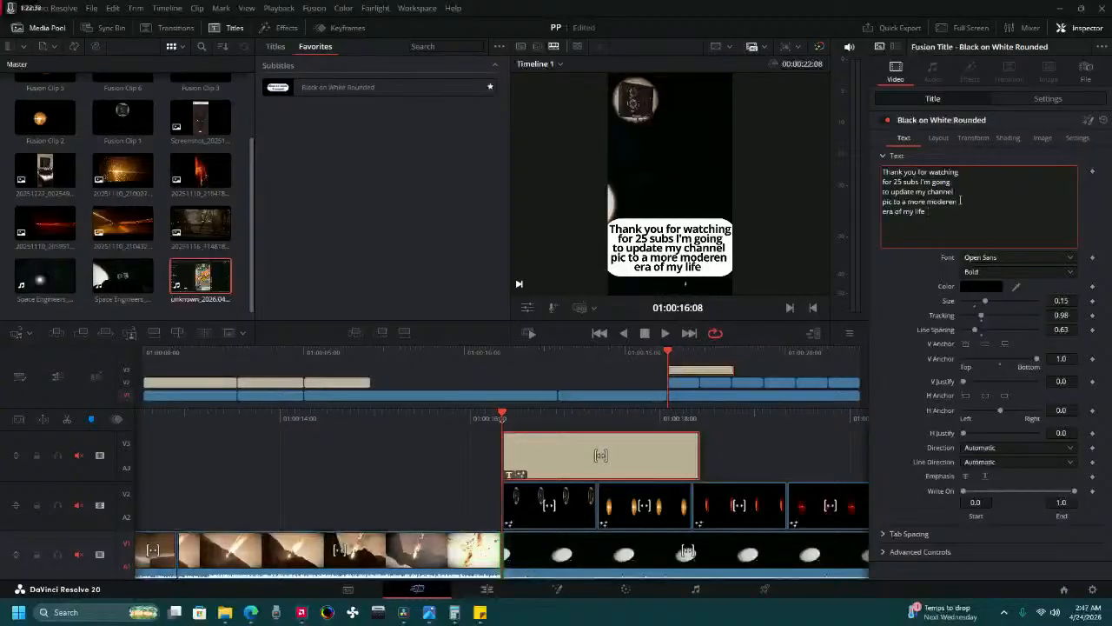
# Extend the title's fifth line with "so like sub" so it reads "era of my life so like sub".
pyautogui.write('so')
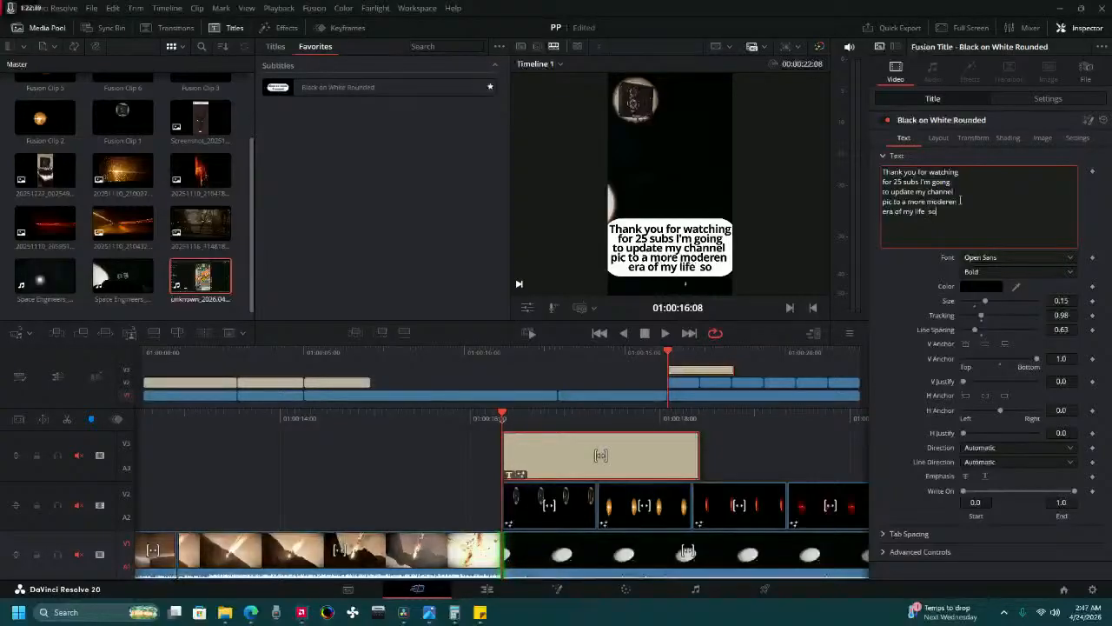
pyautogui.press('BackSpace')
pyautogui.press('BackSpace')
pyautogui.press('BackSpace')
pyautogui.write('so')
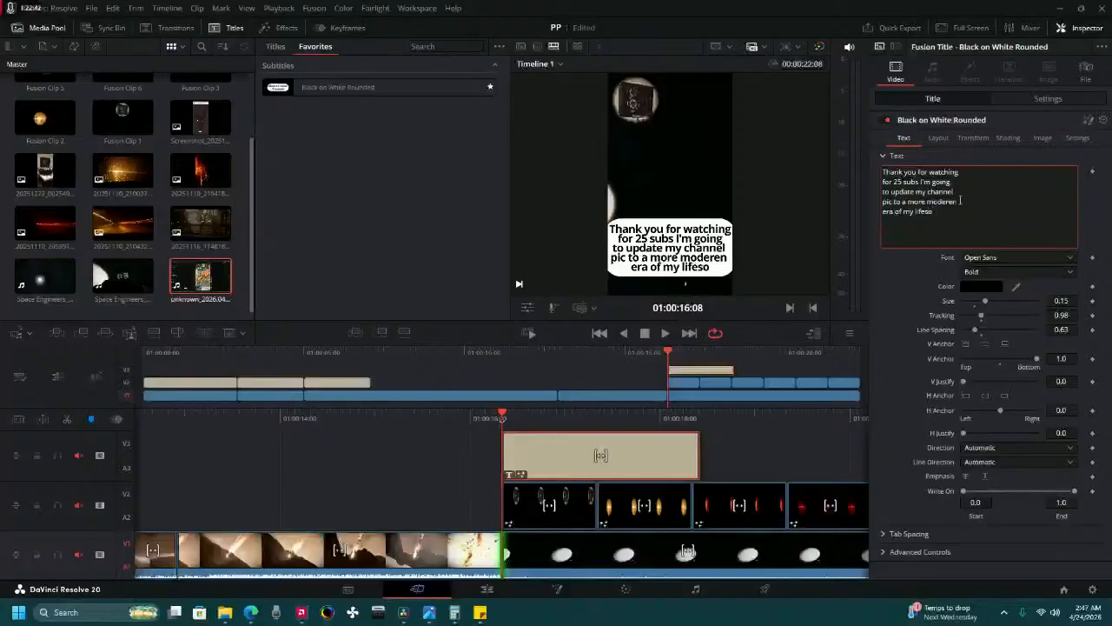
pyautogui.press('BackSpace')
pyautogui.press('BackSpace')
pyautogui.write('so lik')
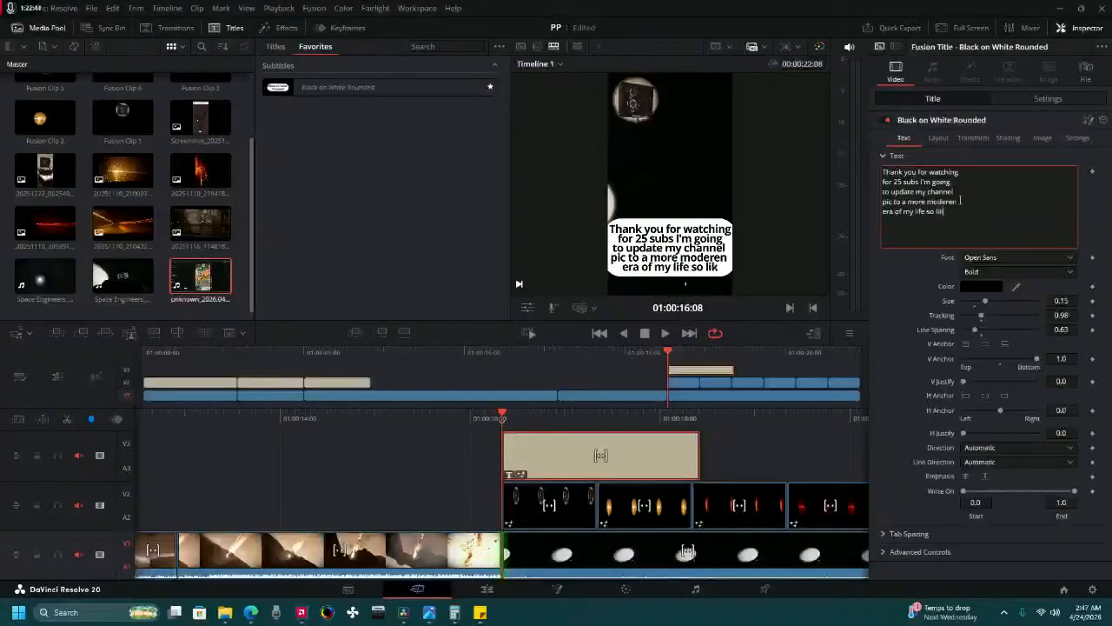
pyautogui.write('e sub')
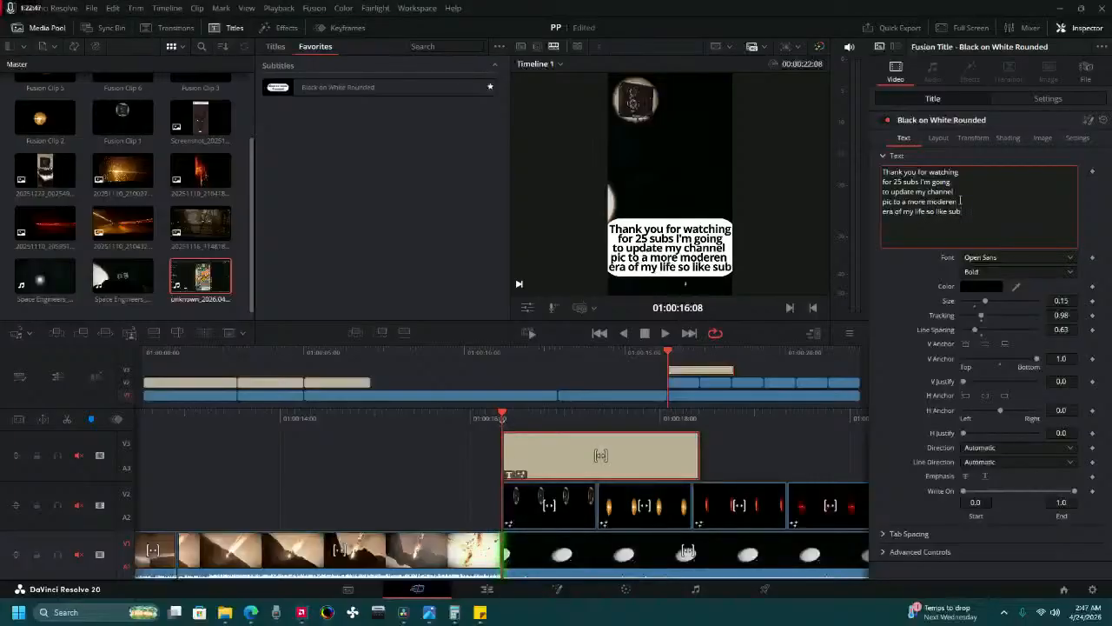
# Add a sixth line to the title text reading "comment it all helps this".
pyautogui.press('Return')
pyautogui.write('cp')
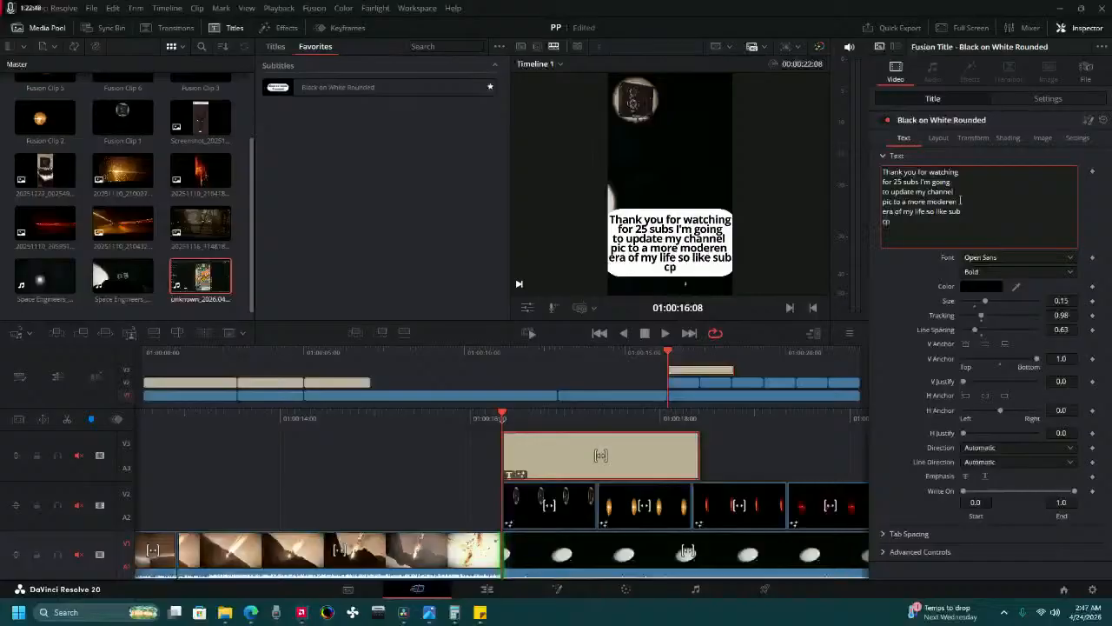
pyautogui.write('om')
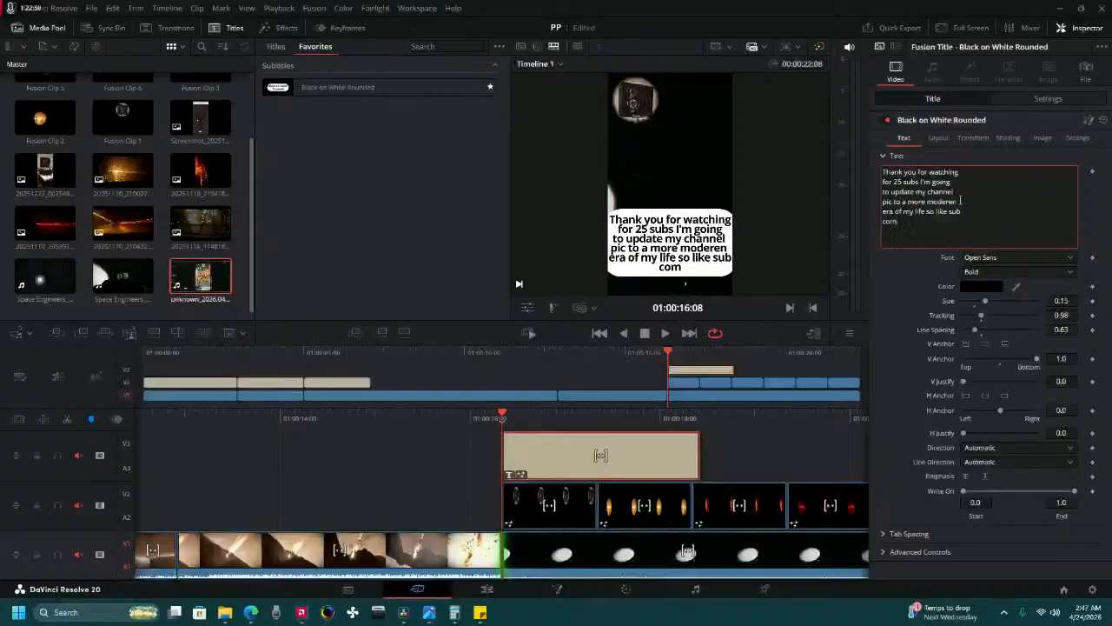
pyautogui.write('ment it all')
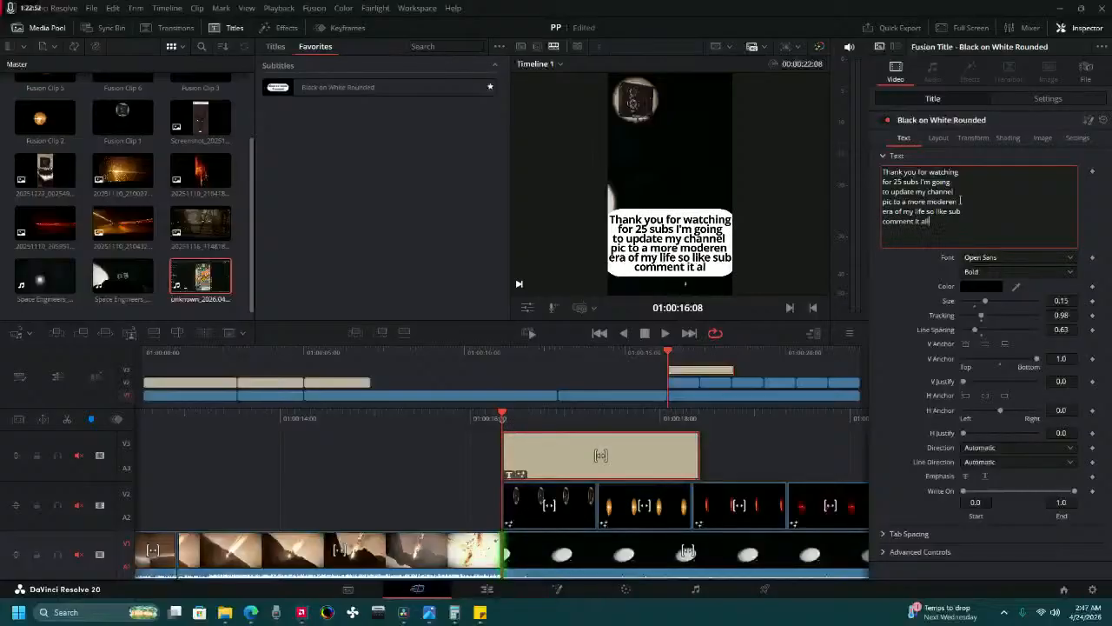
pyautogui.write(' hel')
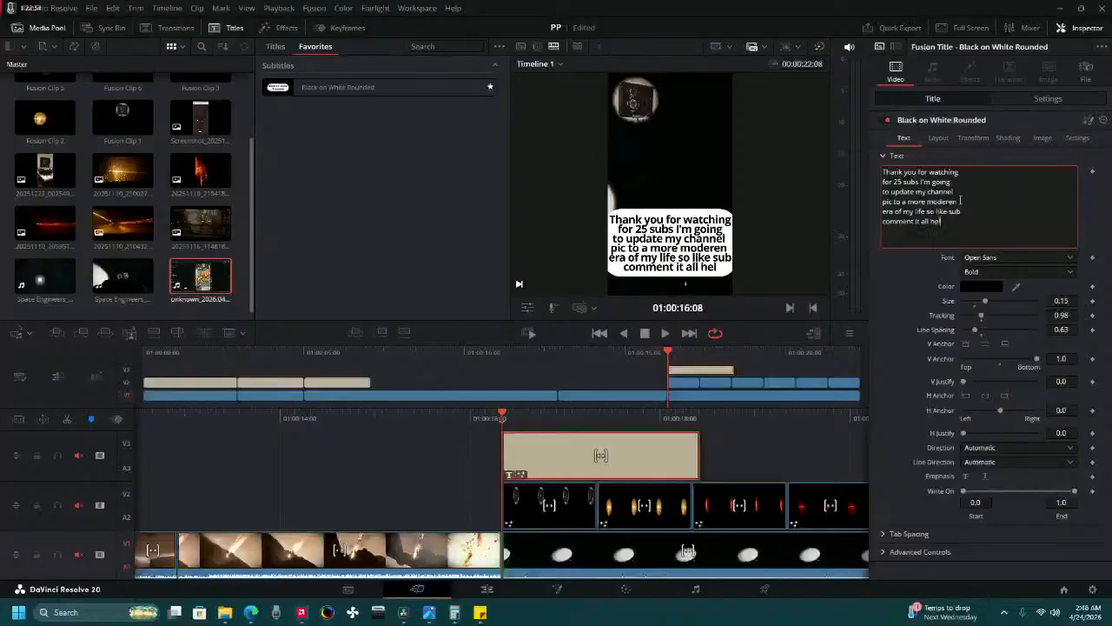
pyautogui.write('ps this')
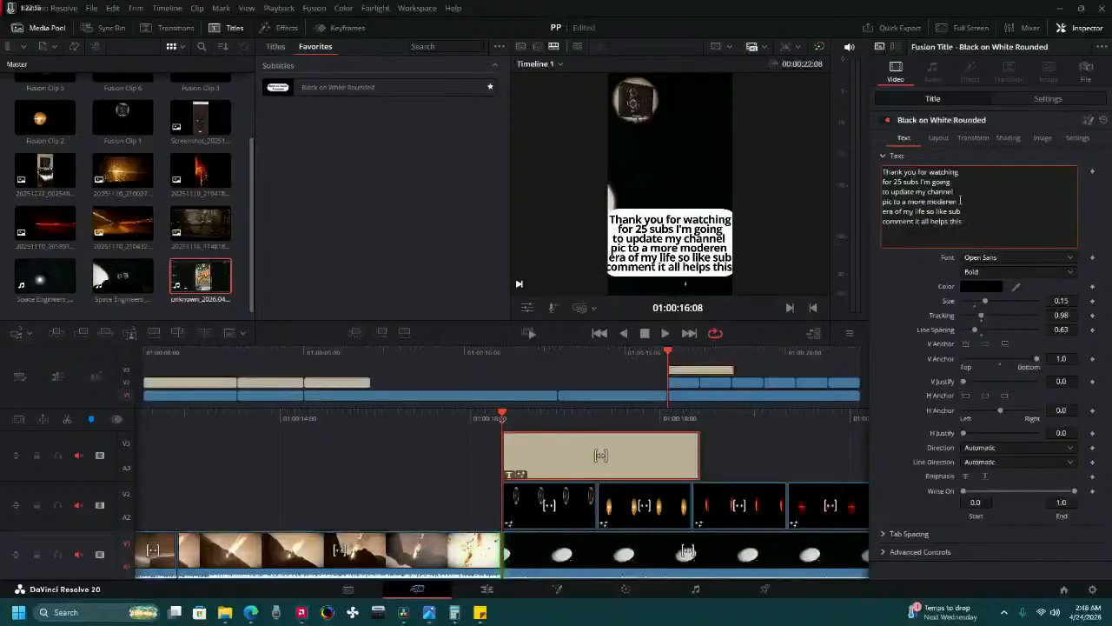
# Add a seventh line to the title text reading "grow".
pyautogui.press('Return')
pyautogui.write('g')
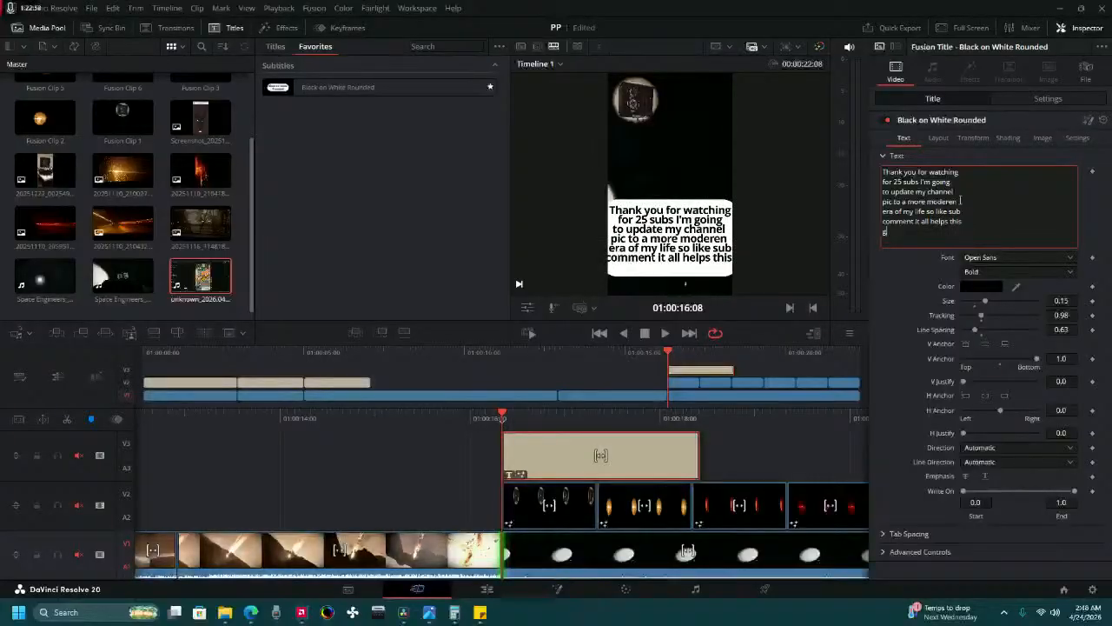
pyautogui.write('row')
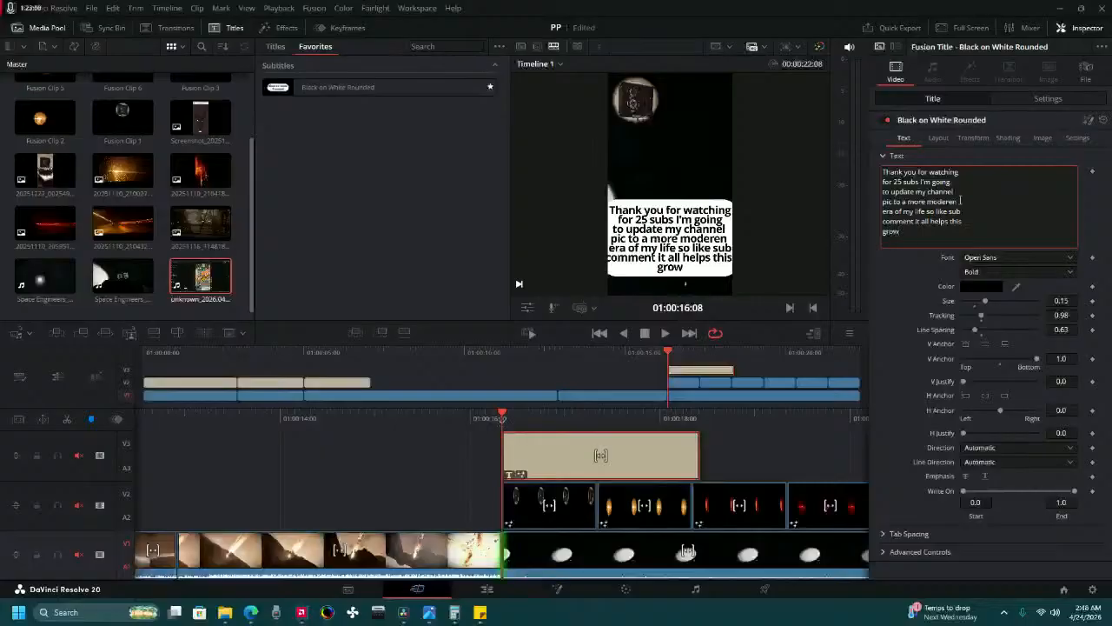
# Play back the closing title and extend its end to the end of the third photo clip.
pyautogui.moveTo(421, 419); pyautogui.dragTo(516, 421)
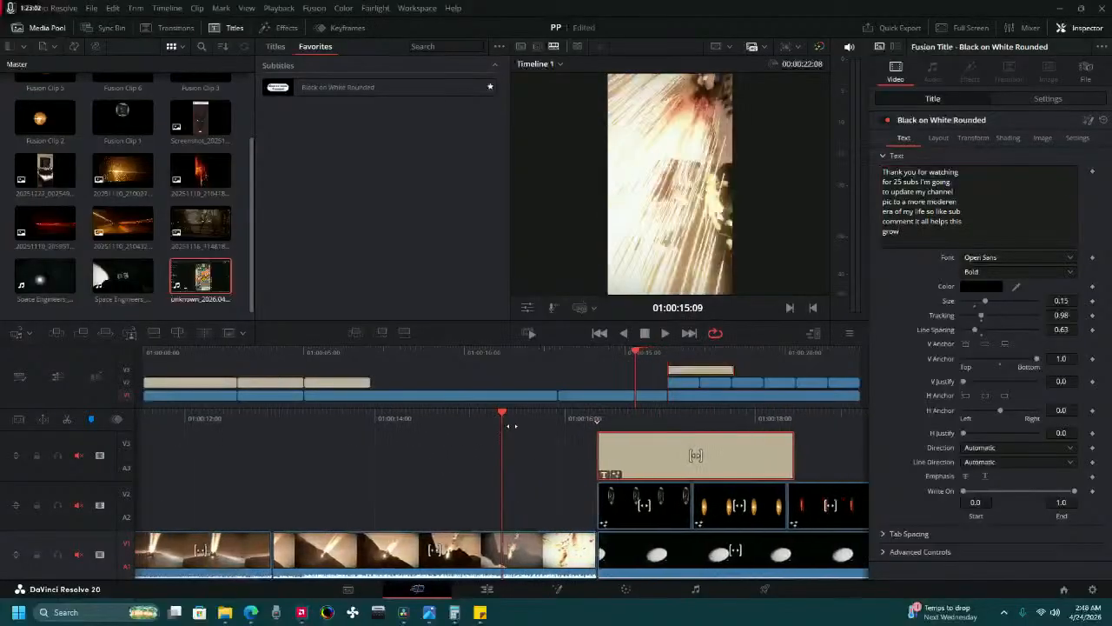
pyautogui.click(667, 335)
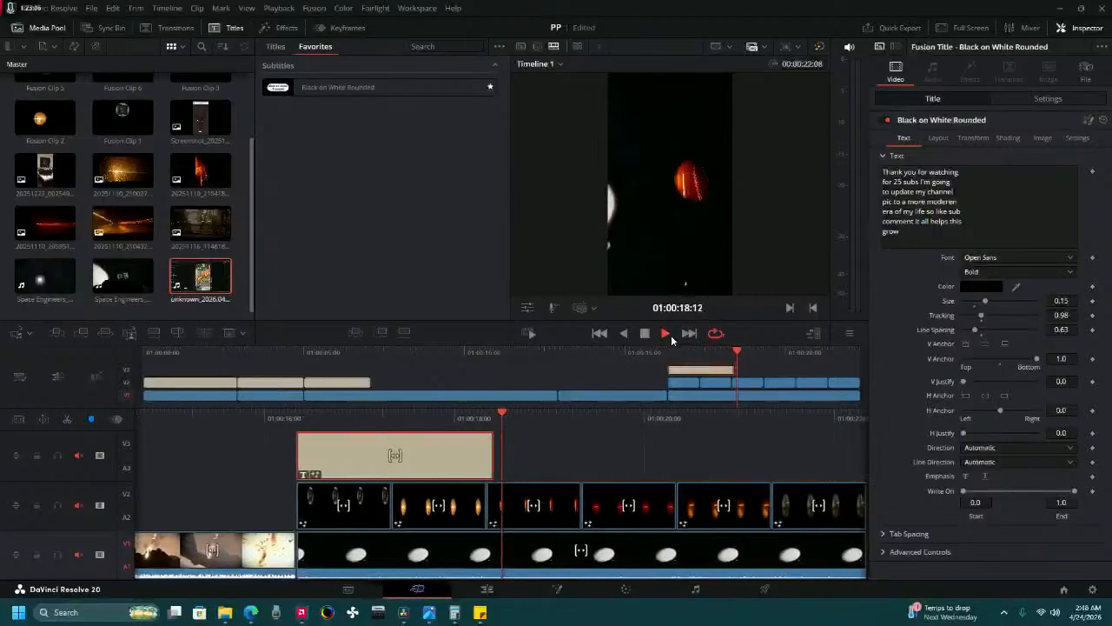
pyautogui.click(644, 336)
pyautogui.moveTo(465, 430); pyautogui.dragTo(599, 452)
pyautogui.moveTo(532, 452); pyautogui.dragTo(620, 449)
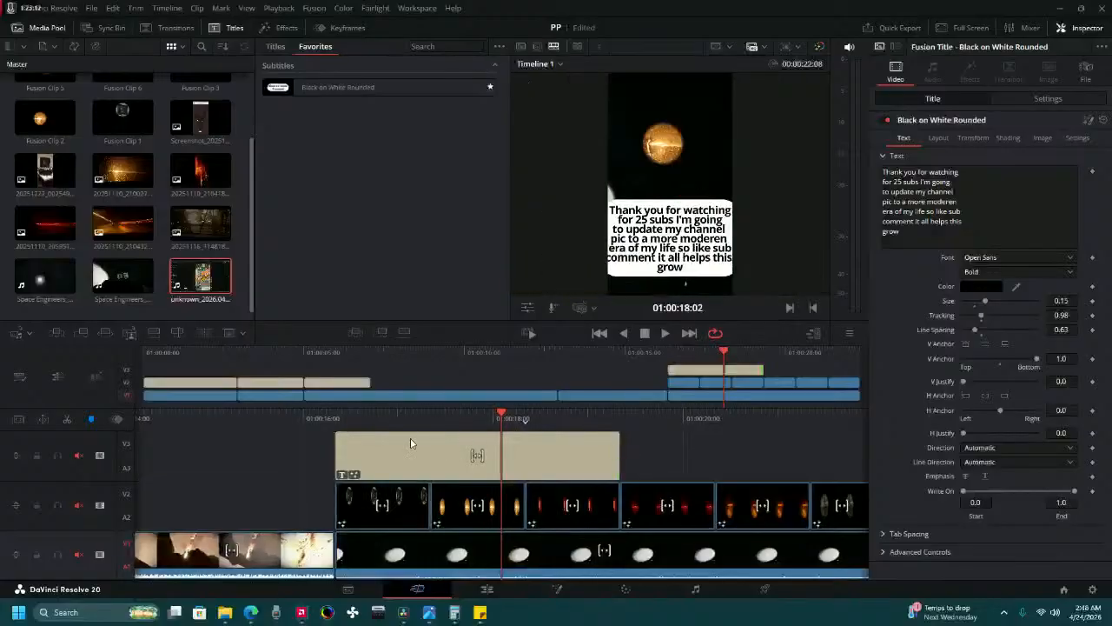
# Play back the photo clips at the end of the timeline, then return to the closing title's start.
pyautogui.moveTo(438, 423); pyautogui.dragTo(613, 379)
pyautogui.click(664, 332)
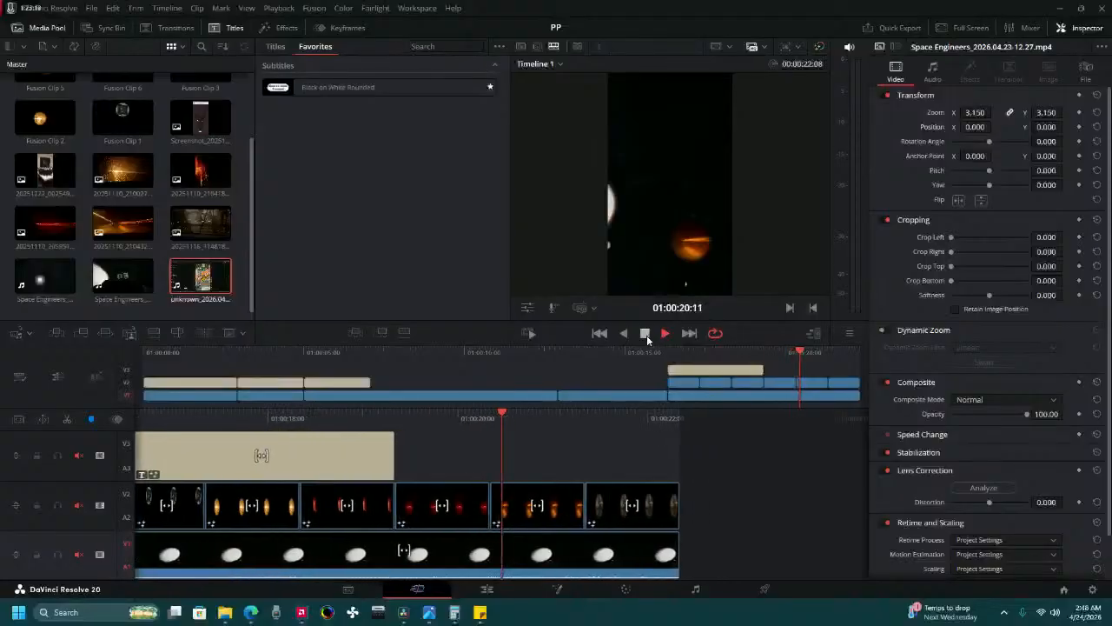
pyautogui.press('space')
pyautogui.moveTo(325, 418); pyautogui.dragTo(830, 401)
# Insert a new first line reading "PUASE THE SHORT" above the closing title's thank-you text.
pyautogui.click(556, 465)
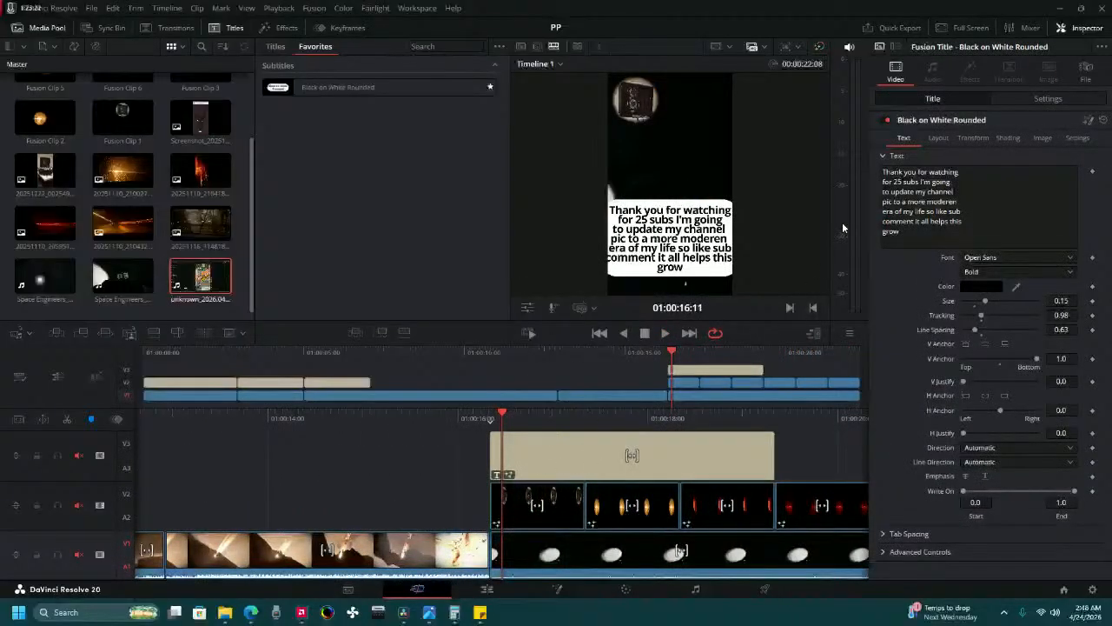
pyautogui.click(884, 171)
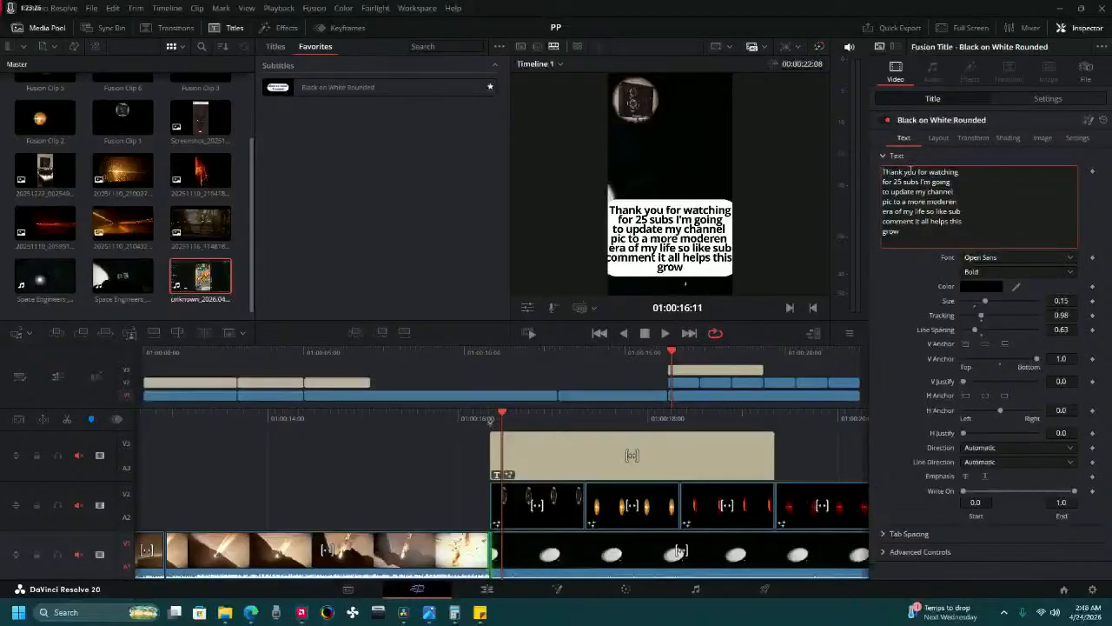
pyautogui.write('\\')
pyautogui.press('Return')
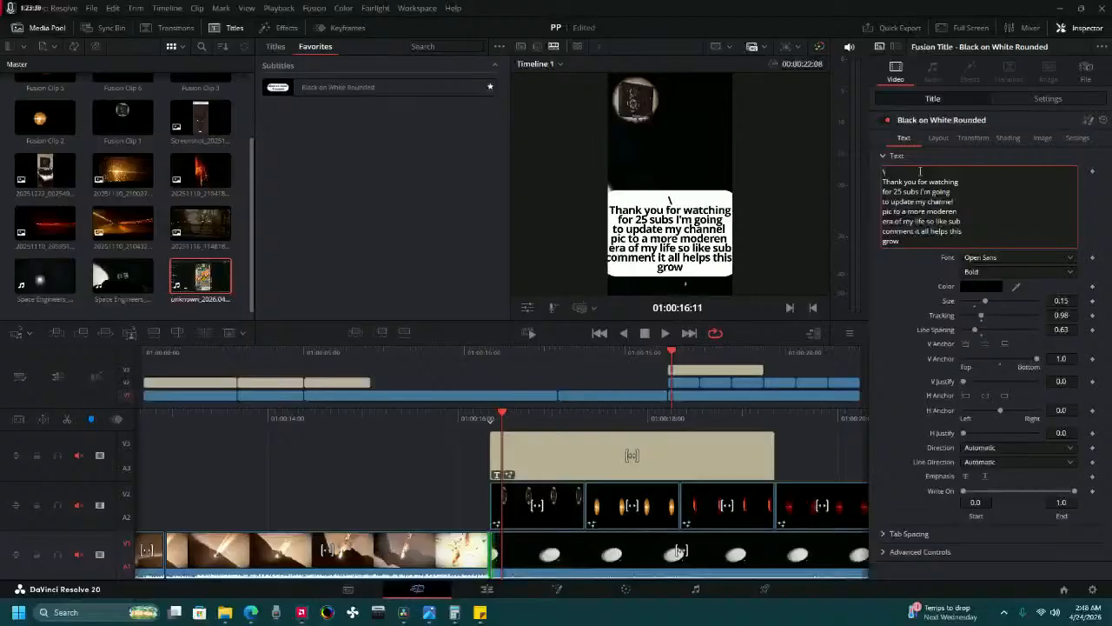
pyautogui.write('UASE THE')
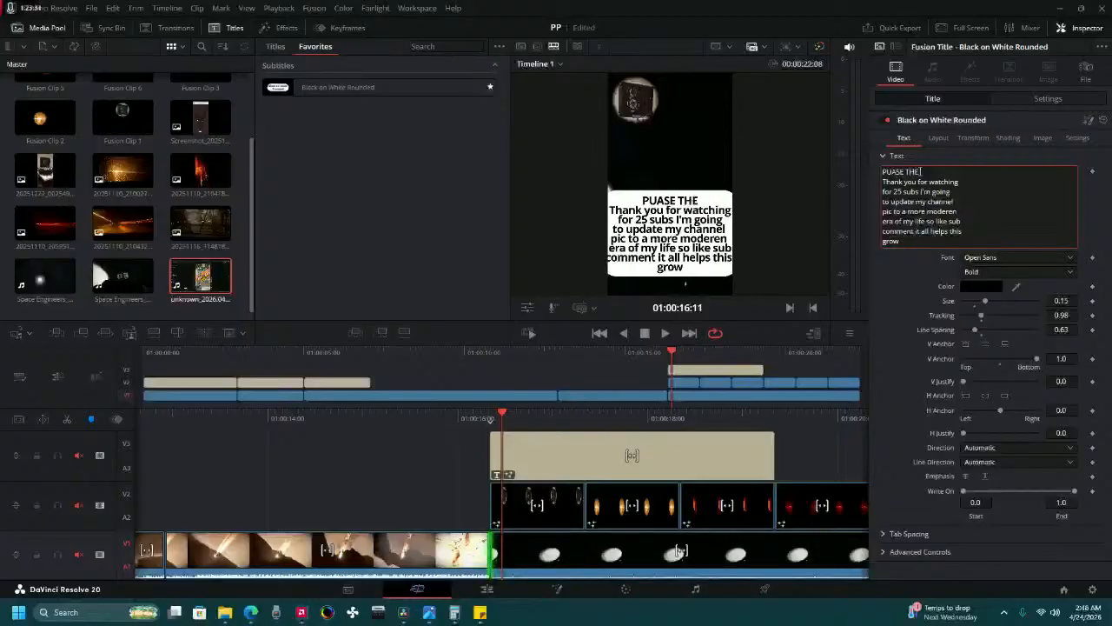
pyautogui.write(' VID')
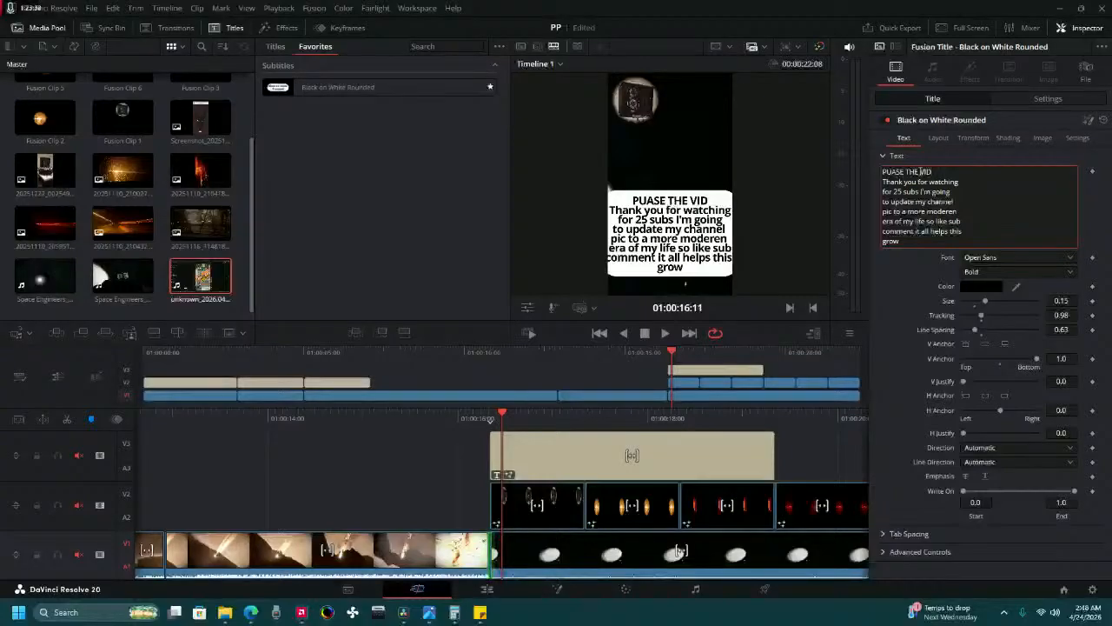
pyautogui.press('BackSpace')
pyautogui.press('BackSpace')
pyautogui.press('BackSpace')
pyautogui.write('SHOR')
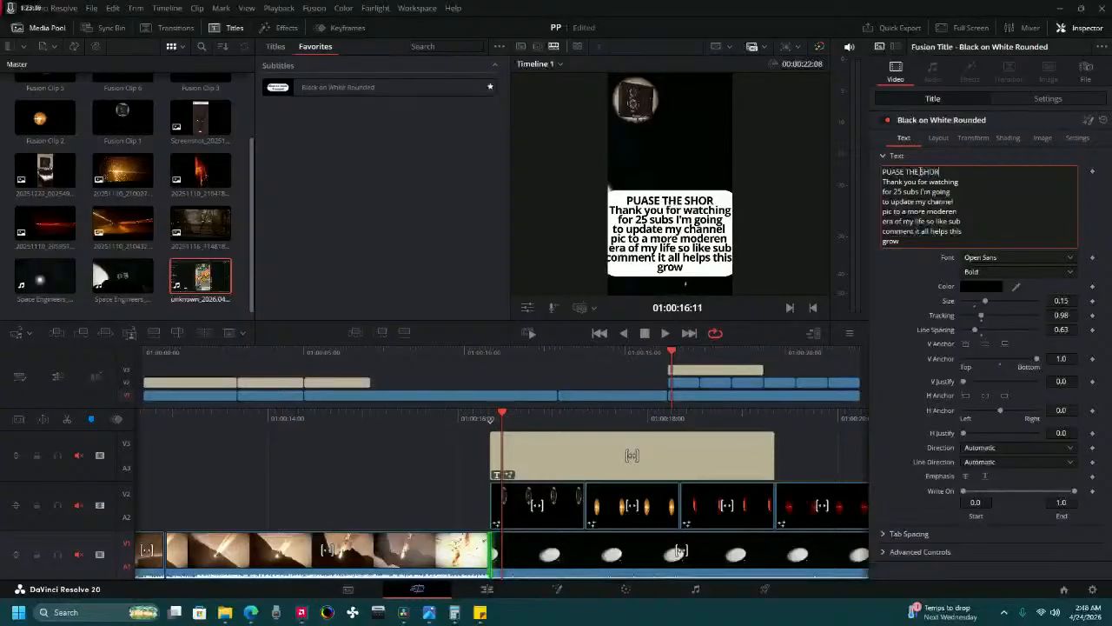
pyautogui.write('T')
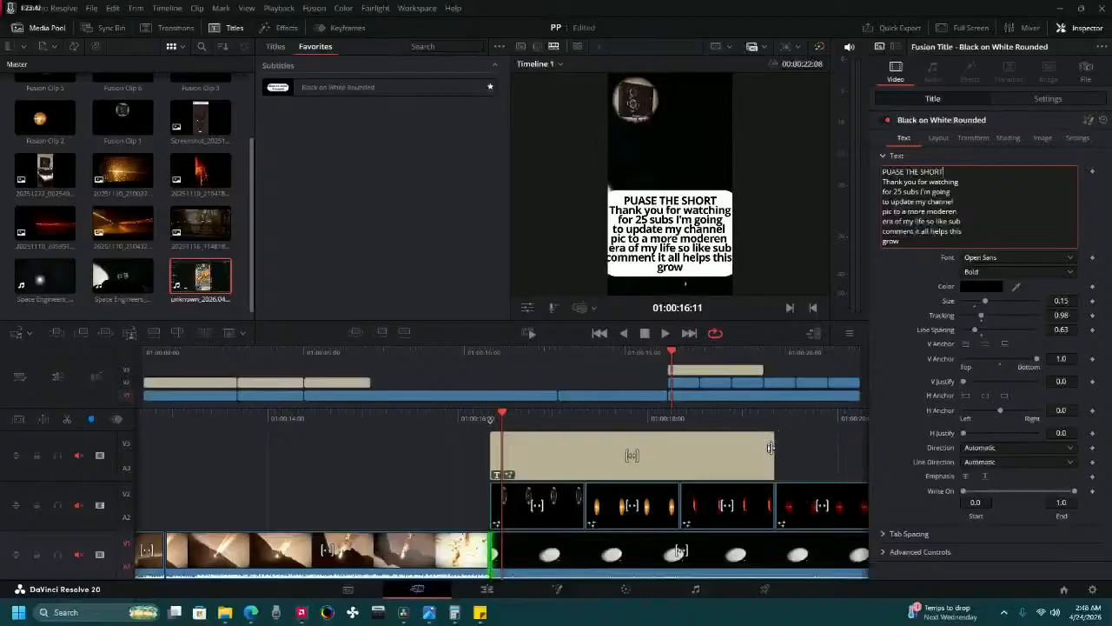
# Trim the closing title's end to the end of the second photo clip and play back the result.
pyautogui.moveTo(772, 452); pyautogui.dragTo(679, 456)
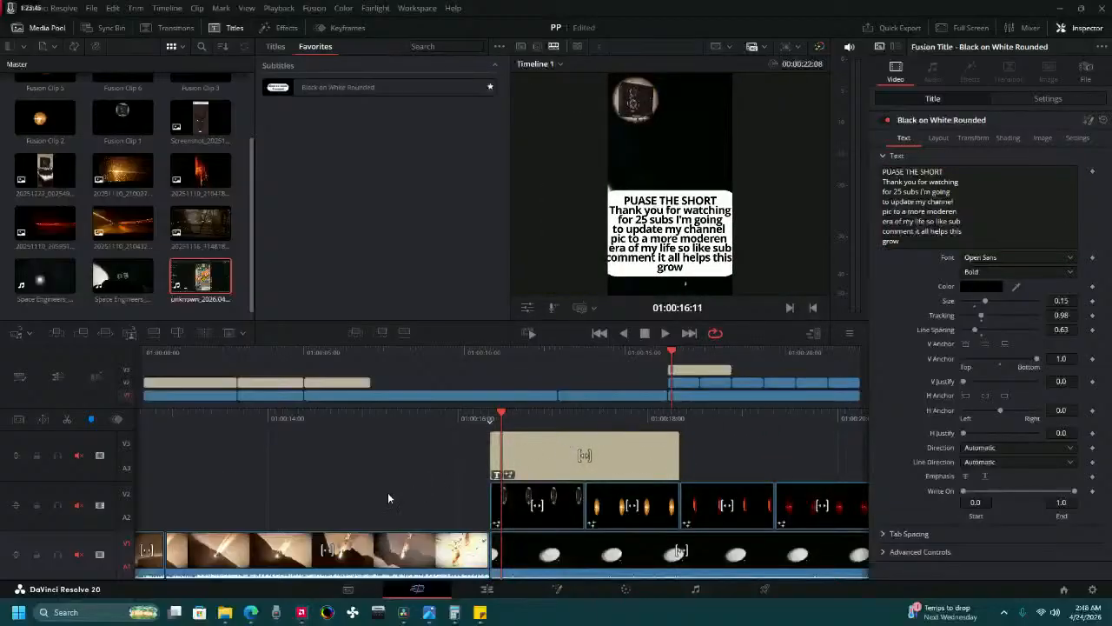
pyautogui.moveTo(441, 420); pyautogui.dragTo(513, 421)
pyautogui.click(665, 333)
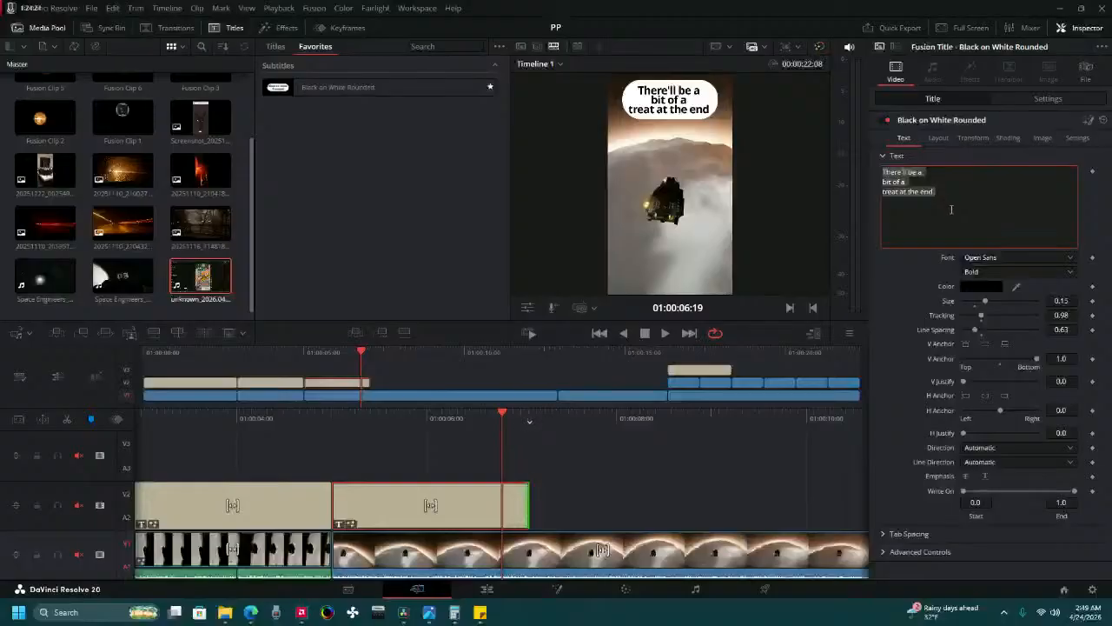
# Replace the third caption title's text with three lines: "Comment which", "pic should be", "the face".
pyautogui.write('c')
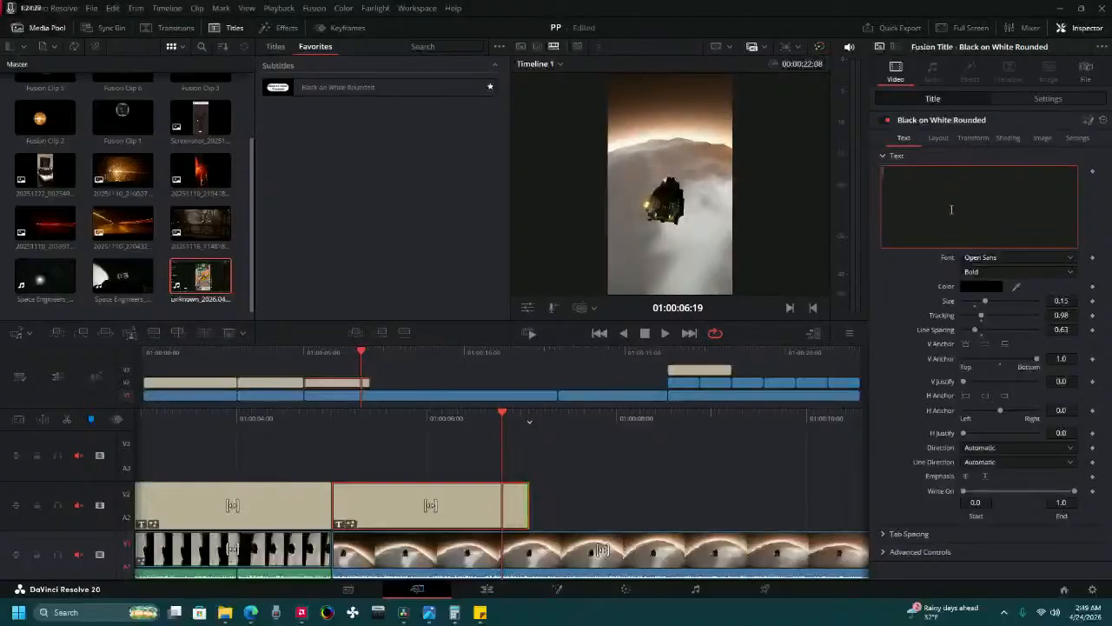
pyautogui.write('omment which')
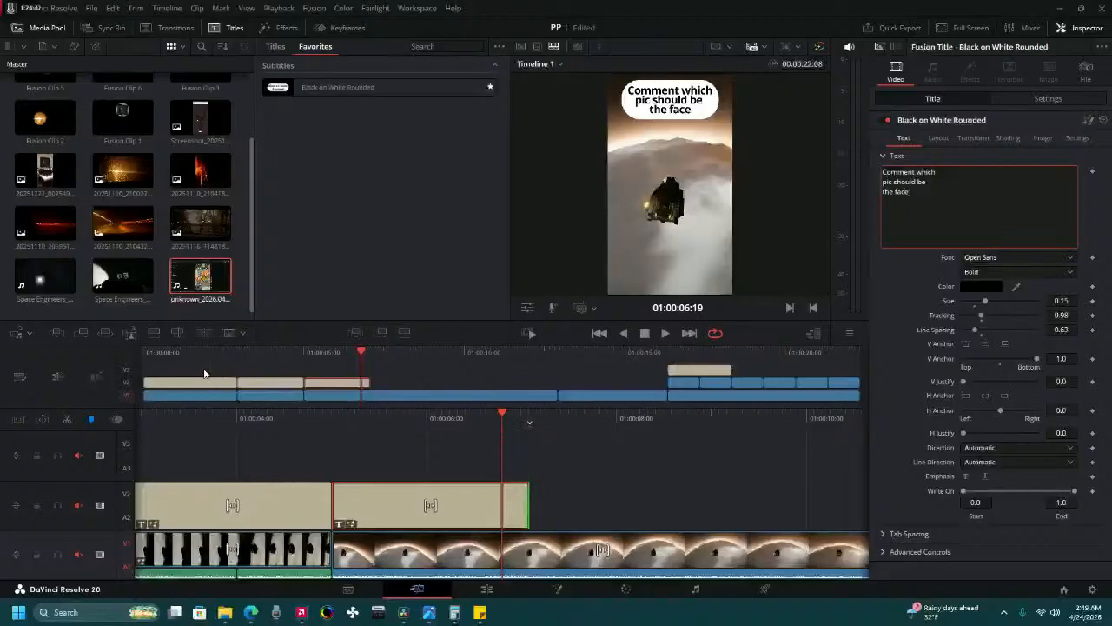
# Play the timeline from the start to review the caption titles, gameplay shots and closing title.
pyautogui.press('Home')
pyautogui.click(668, 333)
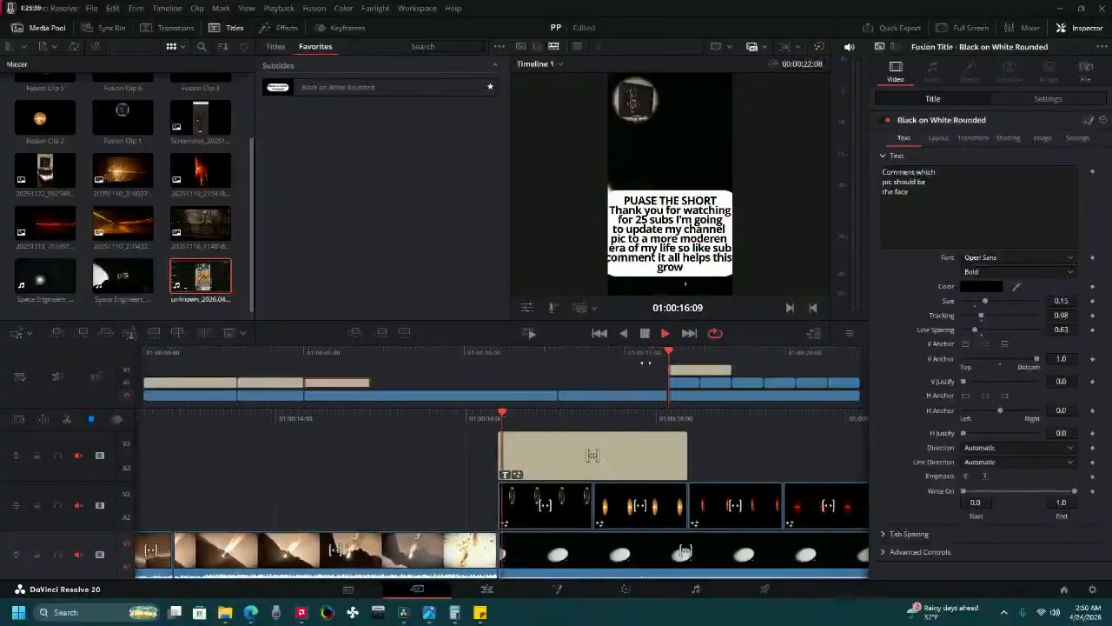
pyautogui.click(644, 335)
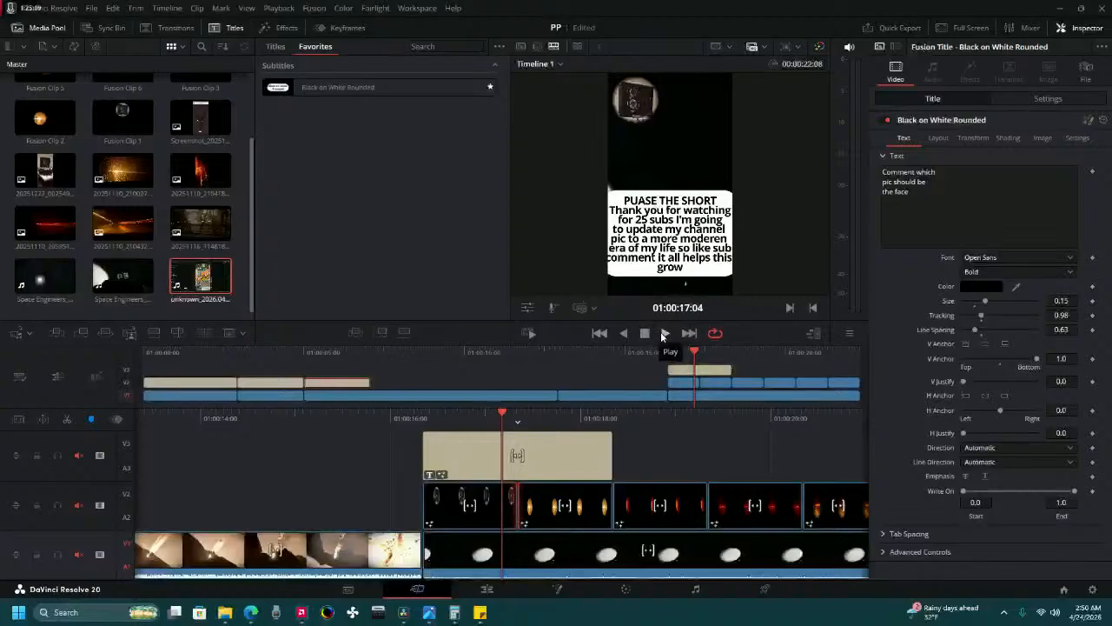
pyautogui.click(662, 333)
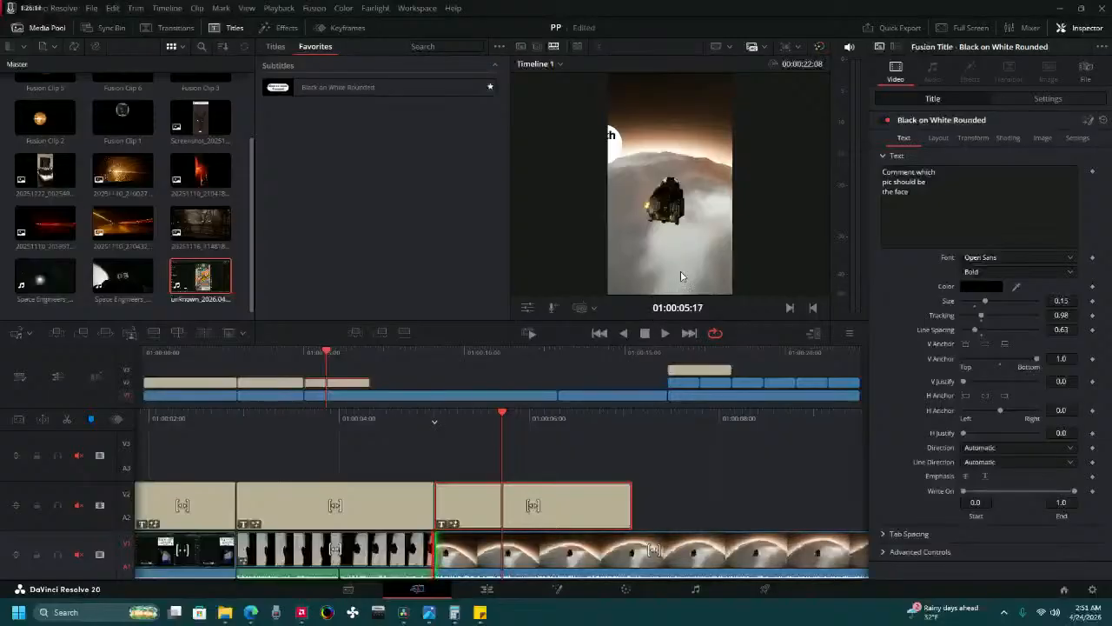
pyautogui.click(666, 333)
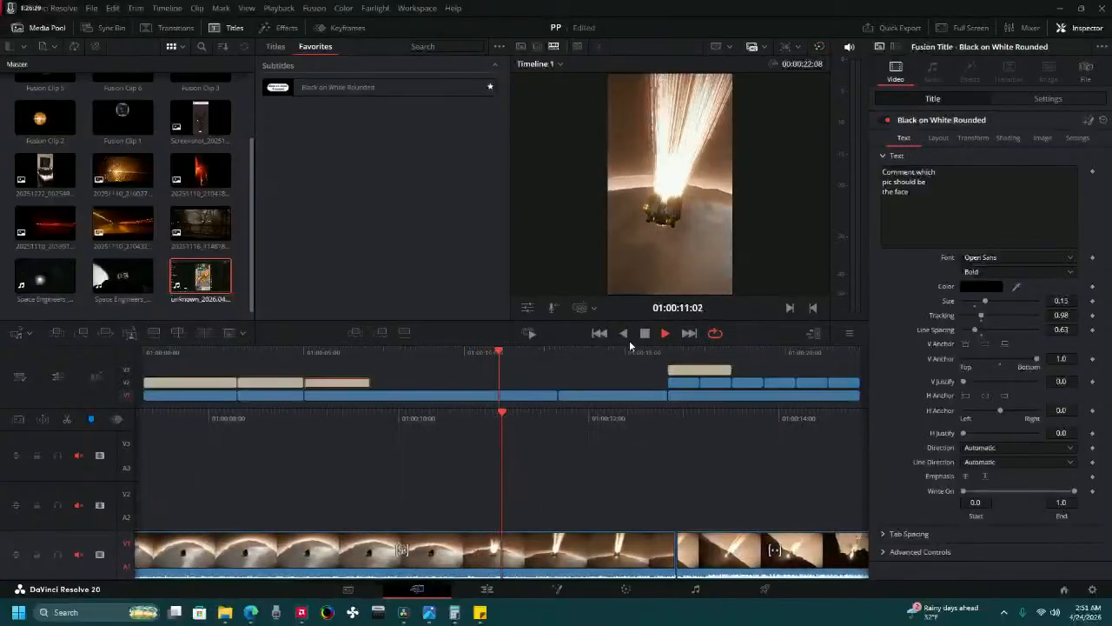
# Extend the third caption title's end over the gameplay clip to 01:00:07:16.
pyautogui.click(391, 398)
pyautogui.moveTo(799, 426)
pyautogui.mouseDown()
pyautogui.moveTo(838, 417)
pyautogui.moveTo(791, 406)
pyautogui.mouseUp()
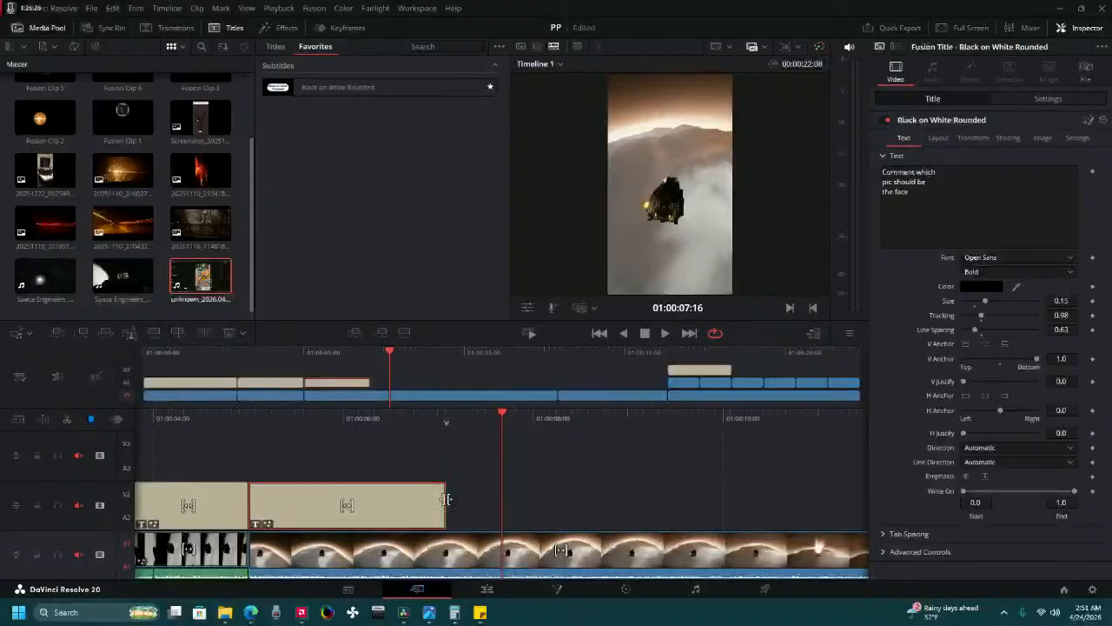
pyautogui.moveTo(445, 499); pyautogui.dragTo(505, 495)
# Play the whole timeline from its first frame and recheck the closing title over the photo clips.
pyautogui.click(144, 353)
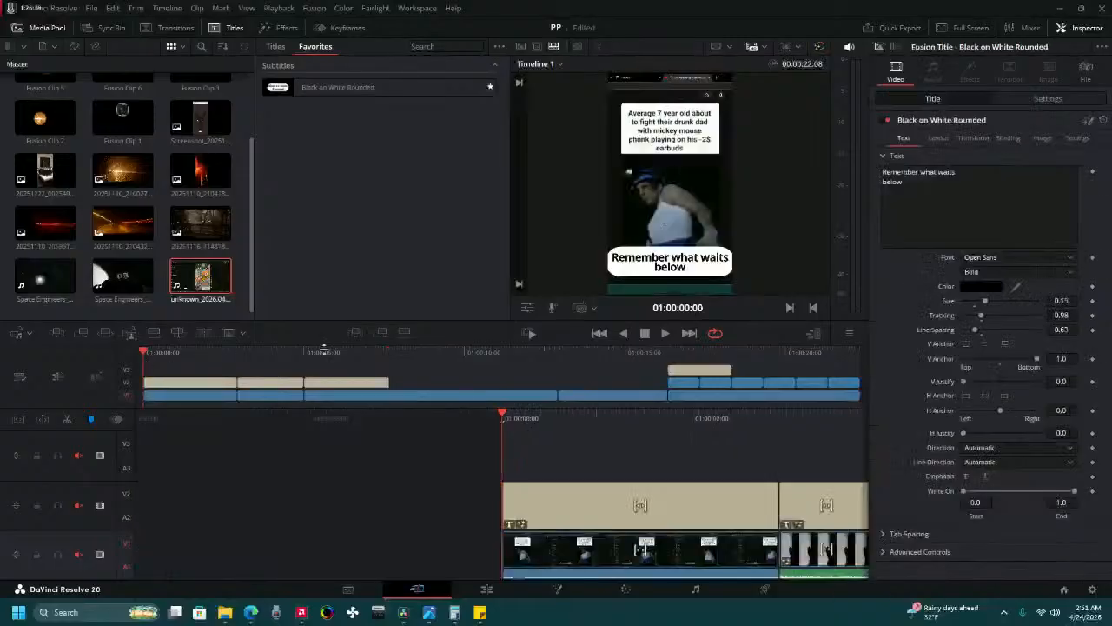
pyautogui.click(669, 336)
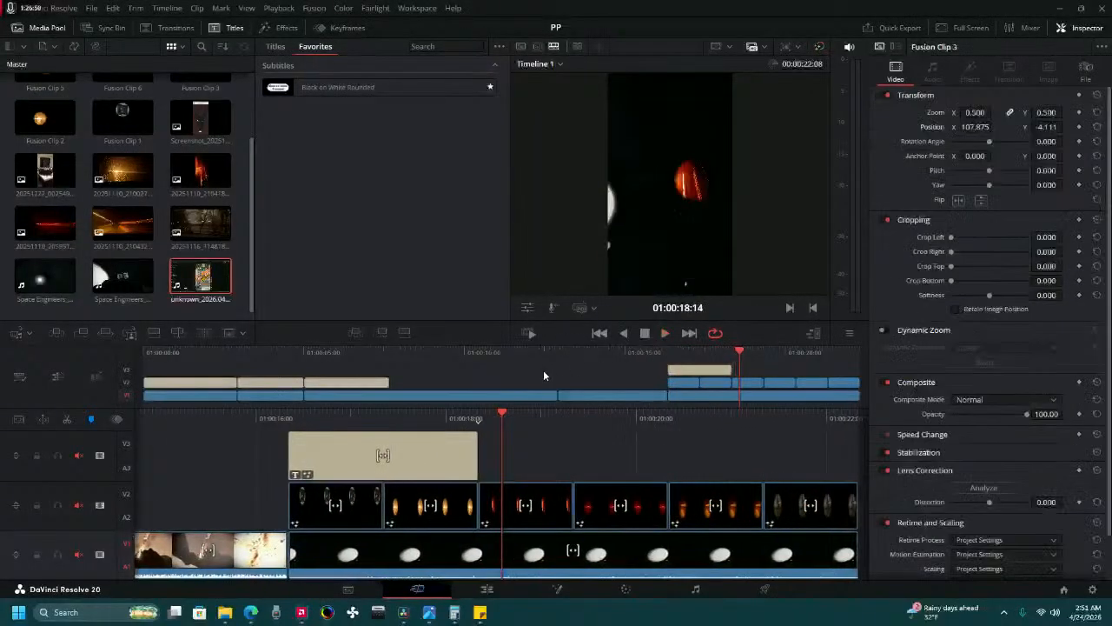
pyautogui.moveTo(520, 409); pyautogui.dragTo(568, 408)
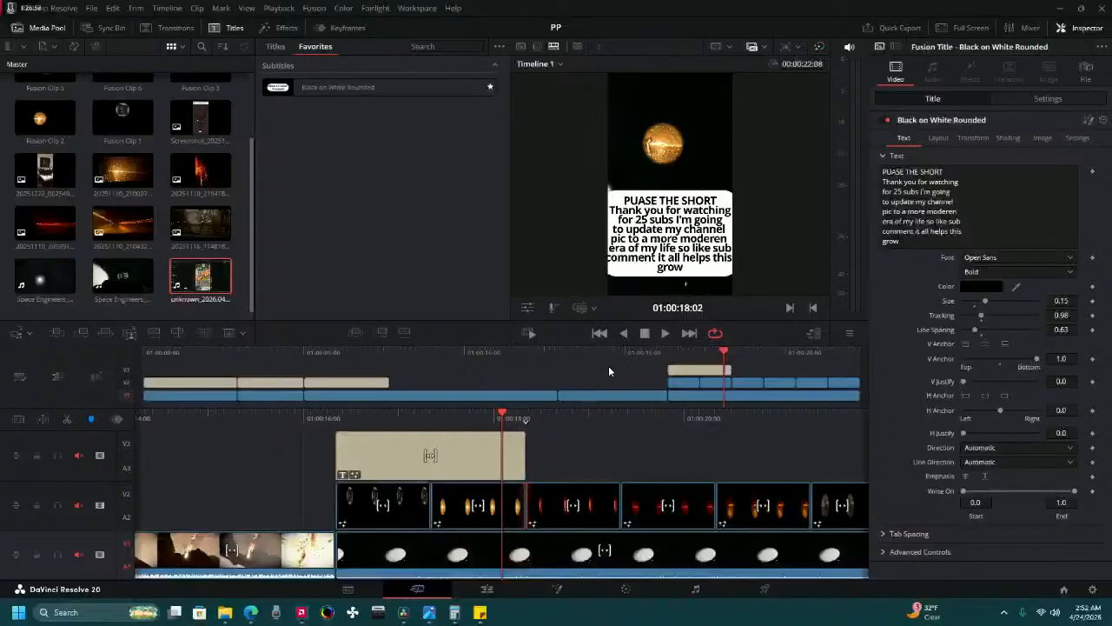
pyautogui.click(665, 333)
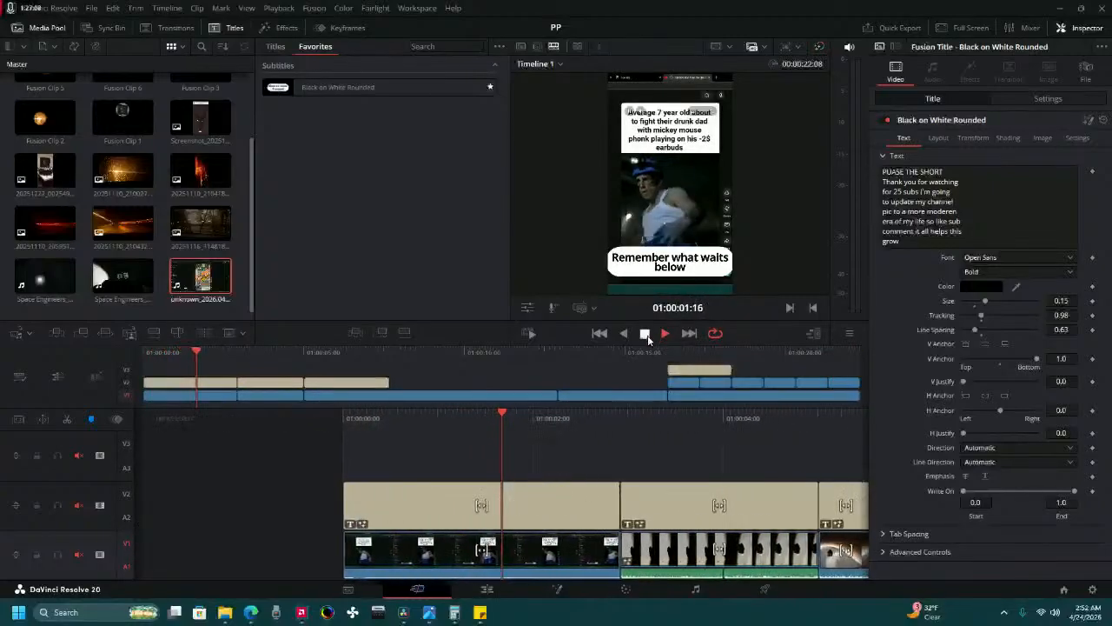
# Stop playback and set up the timeline's delivery with the YouTube 1080p render preset.
pyautogui.click(646, 334)
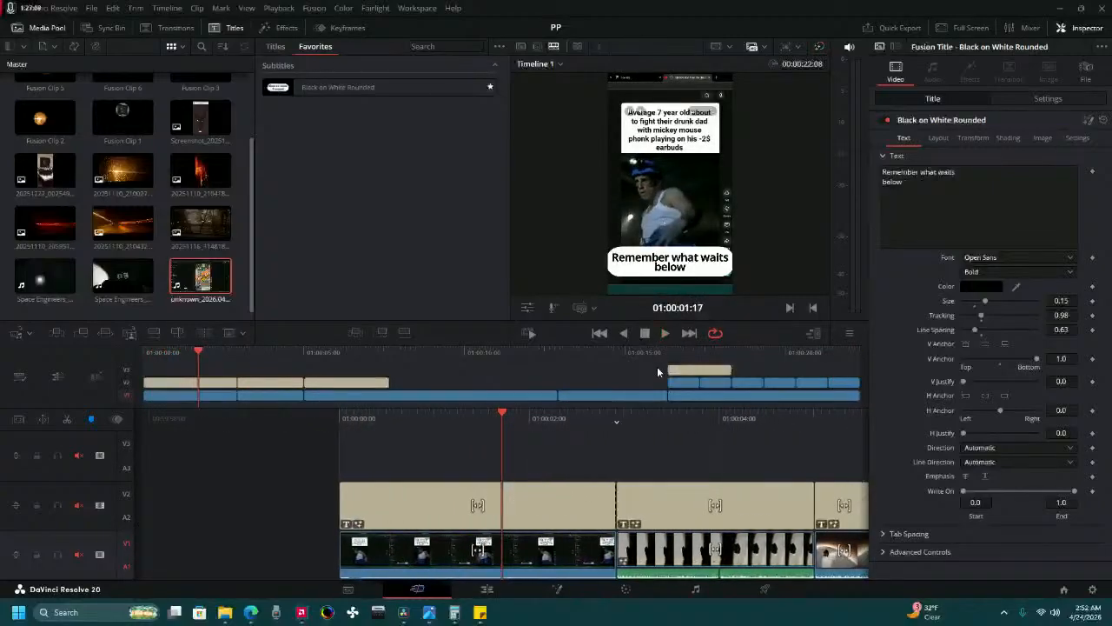
pyautogui.click(764, 590)
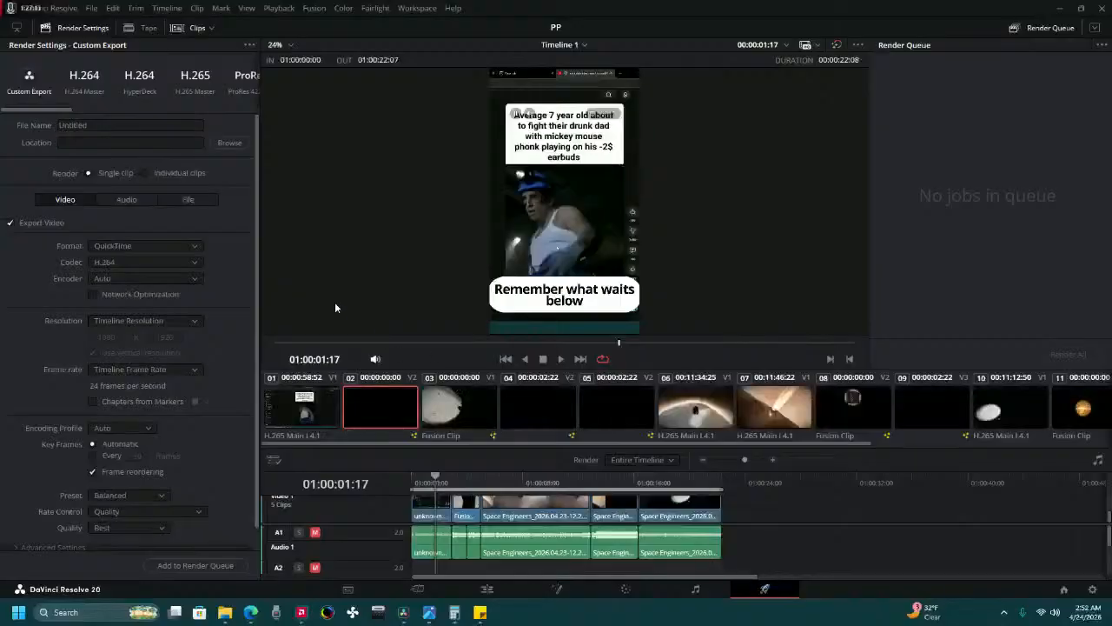
pyautogui.moveTo(67, 110); pyautogui.dragTo(118, 109)
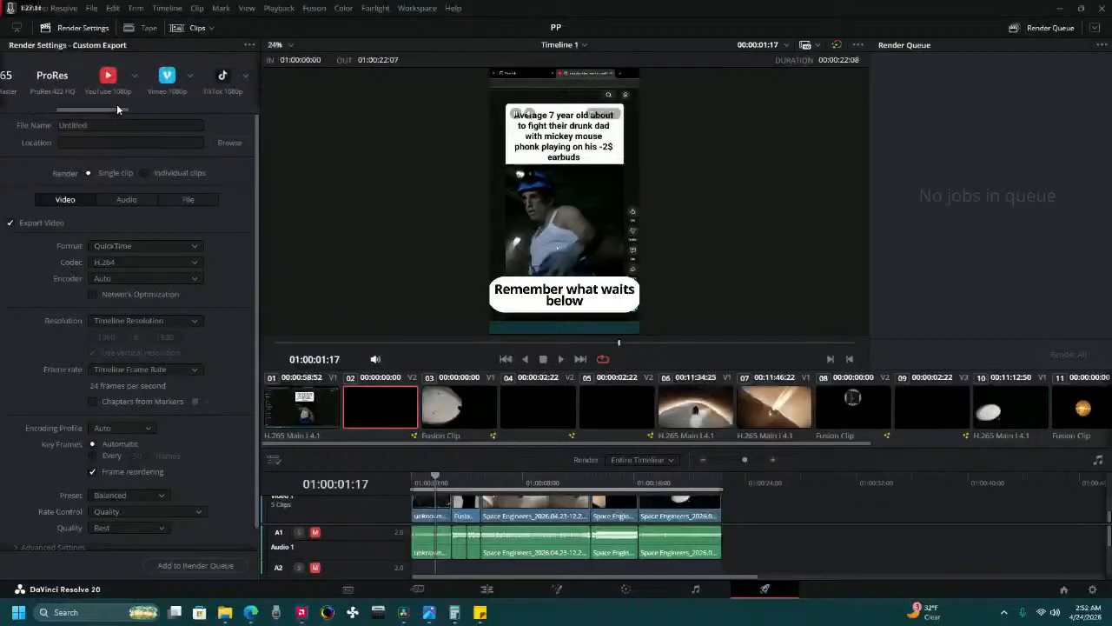
pyautogui.click(109, 82)
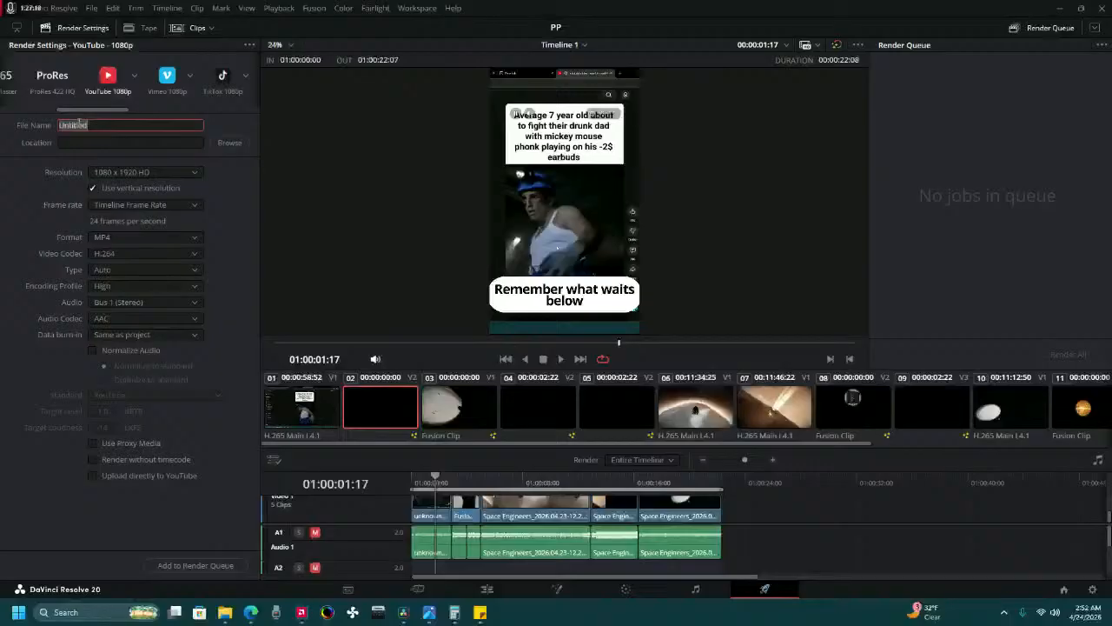
# Name the output file "Growth" and set its save location to the Videos folder.
pyautogui.write('Groo')
pyautogui.write('wth')
pyautogui.click(231, 144)
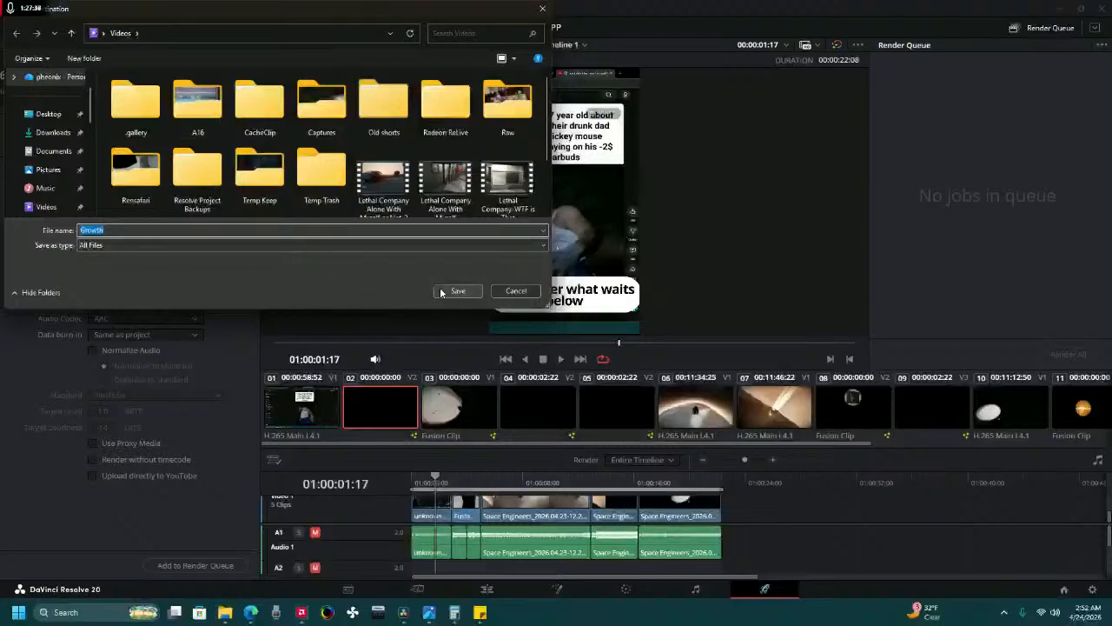
pyautogui.click(441, 291)
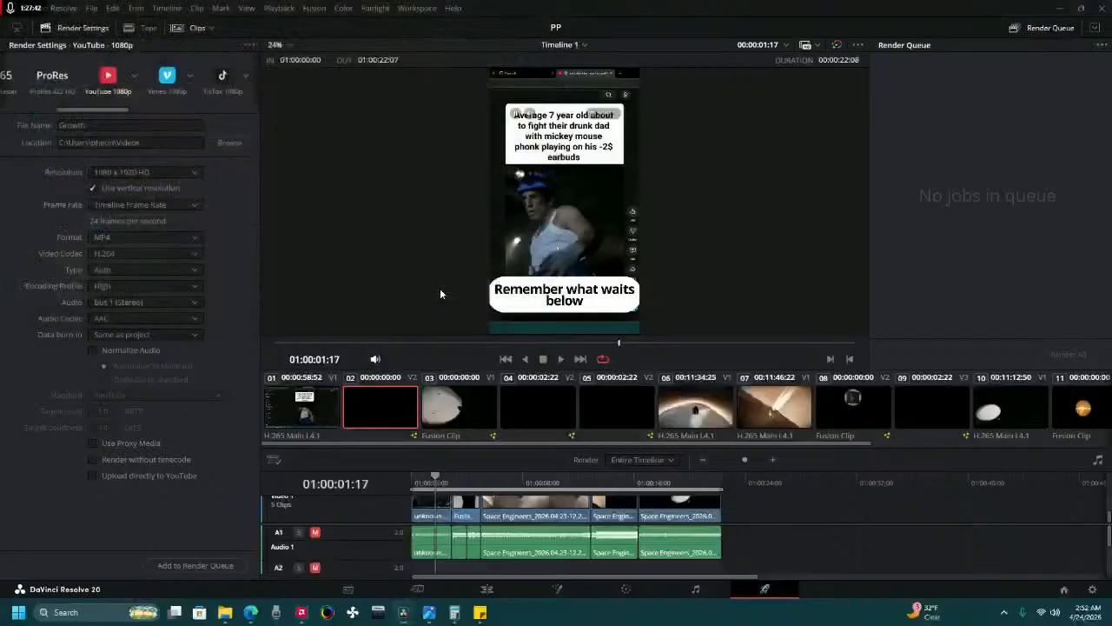
# Add the Growth export to the render queue and render it.
pyautogui.click(232, 565)
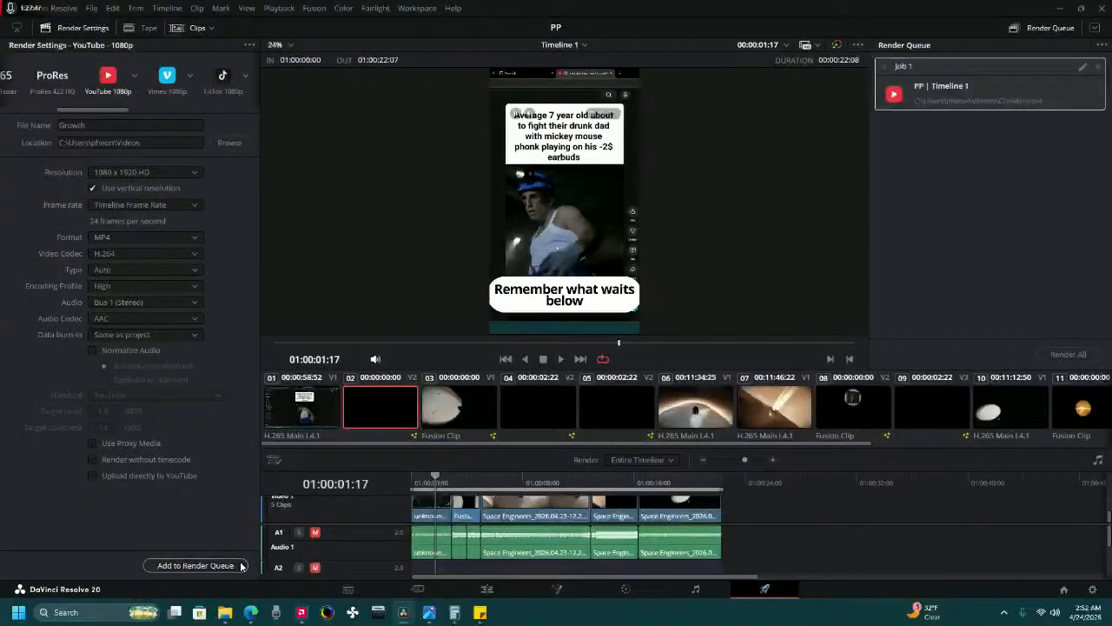
pyautogui.click(1068, 354)
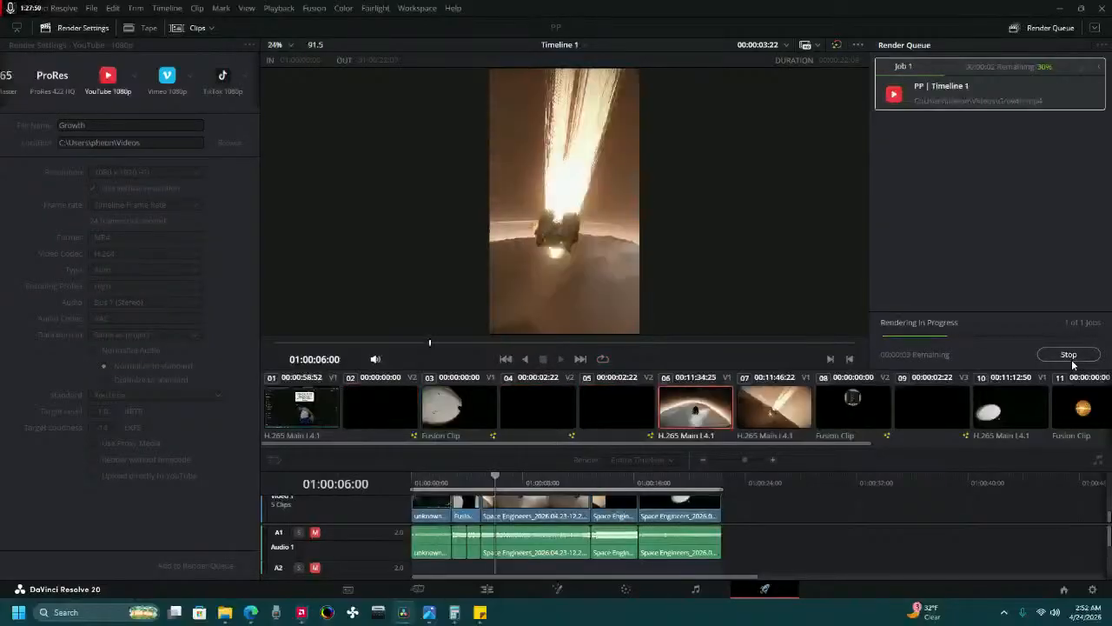